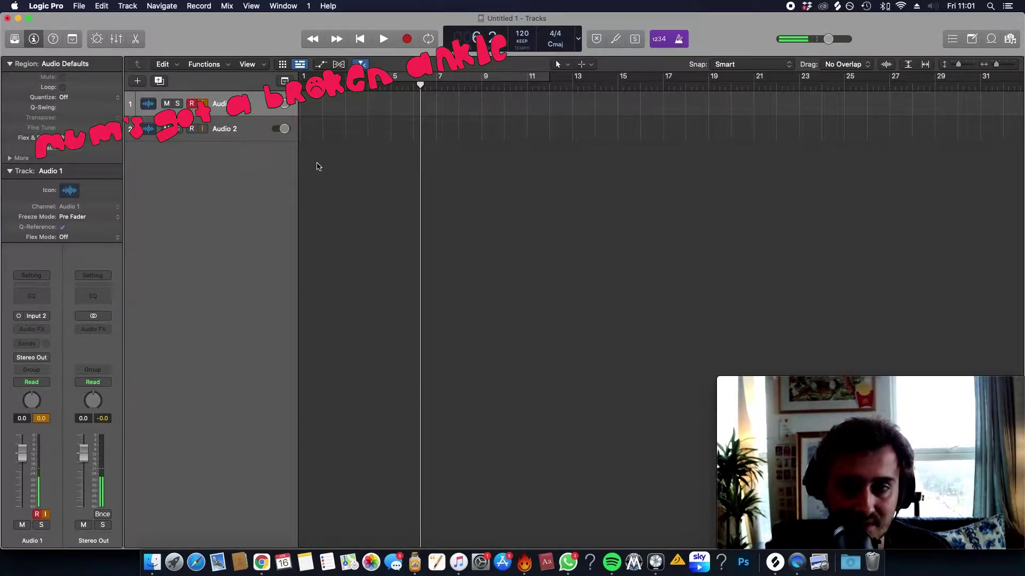
Step: Toggle record-enable on Audio 1 until its R button stays red
key("alt+r")
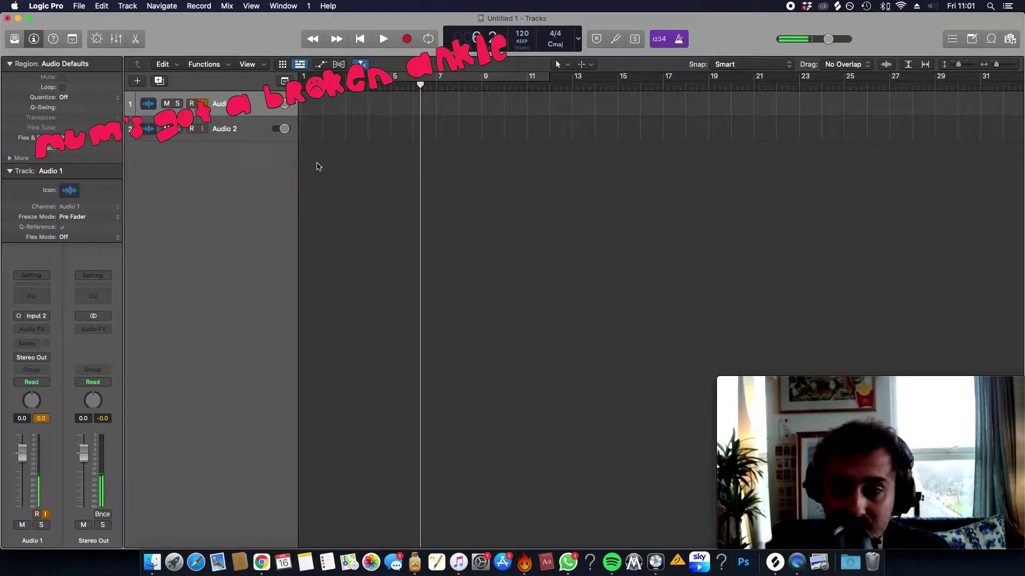
key("alt+ctrl+r")
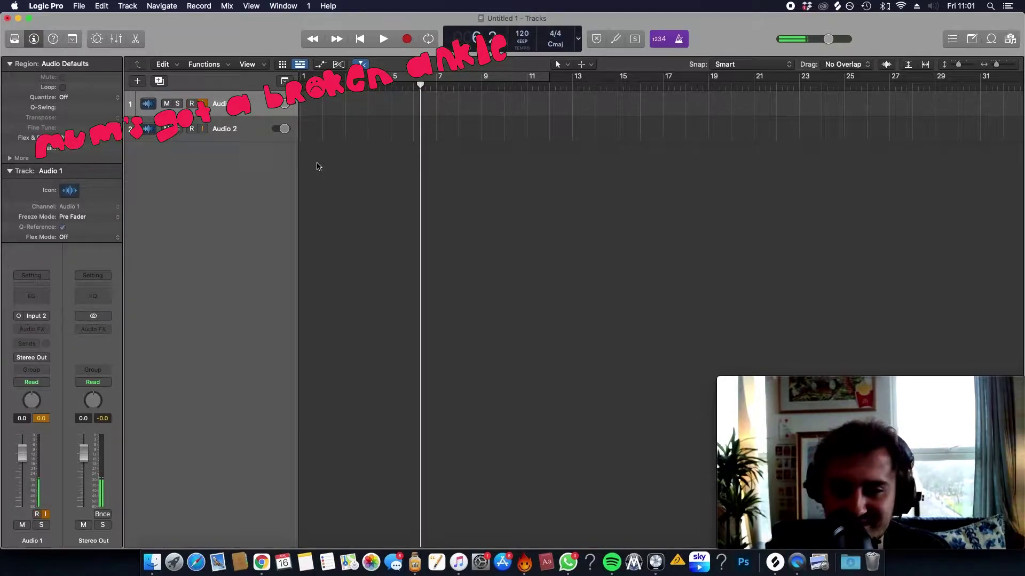
key("alt+ctrl+r")
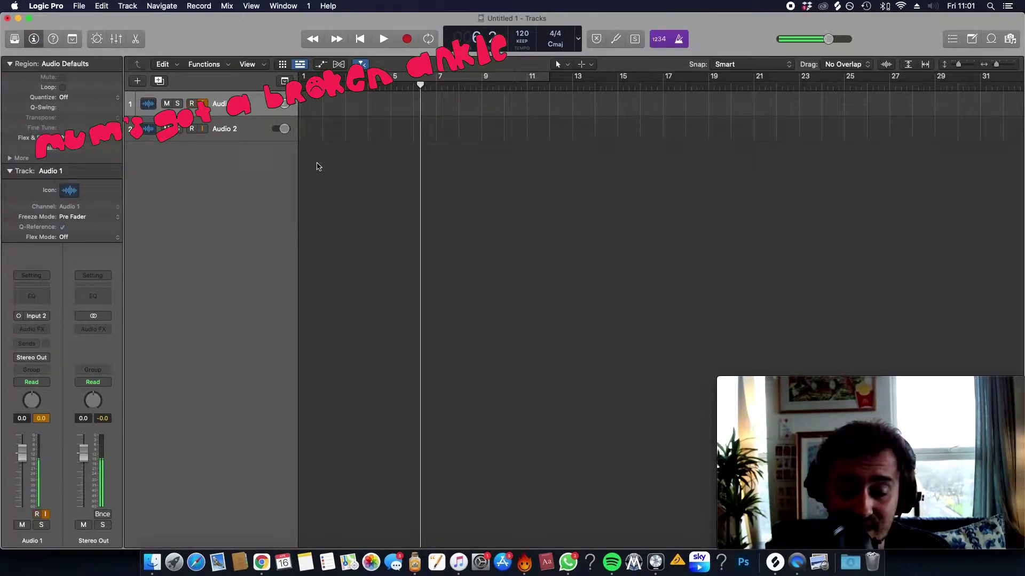
key("alt+ctrl+r")
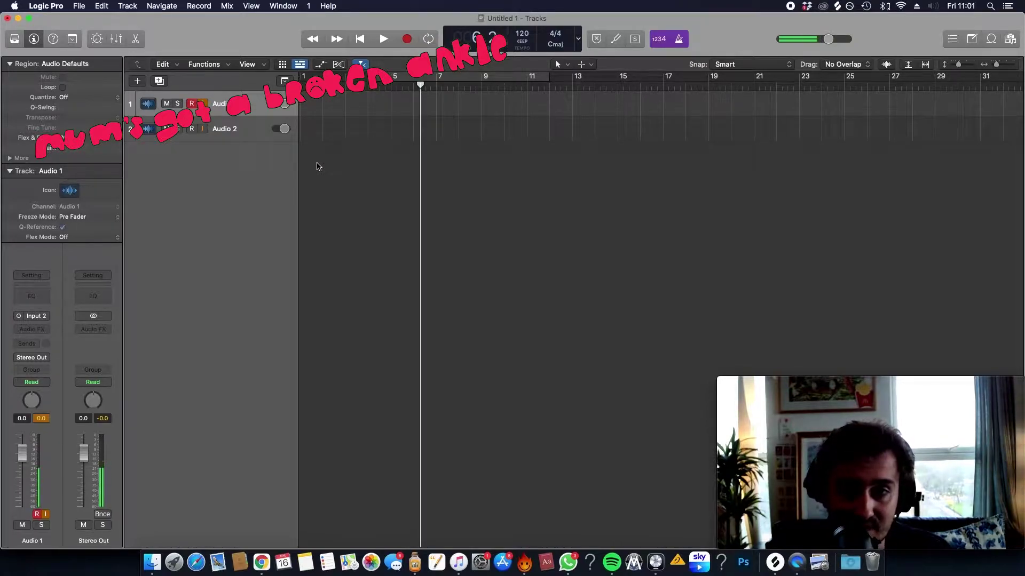
key("alt+ctrl+r")
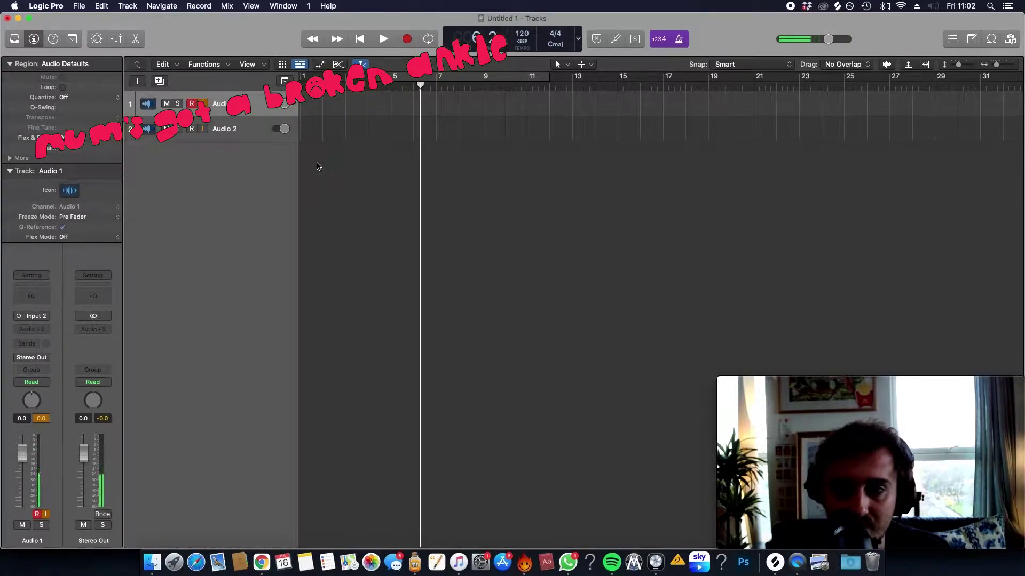
key("ctrl+r")
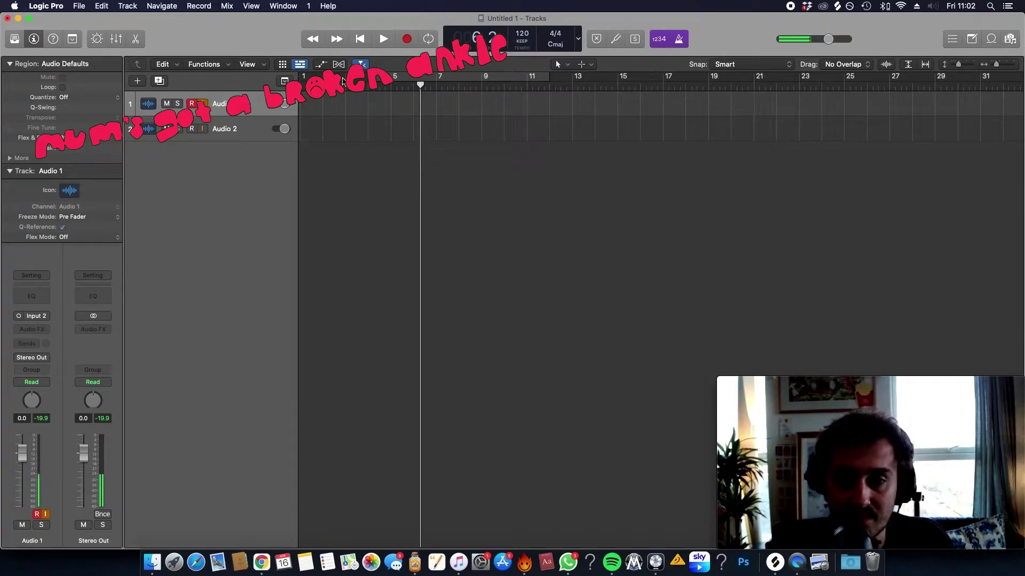
Step: Draw a cycle range from bar 3 to bar 11 and arm Audio 1 for recording
left_click_drag(344, 80, 555, 94)
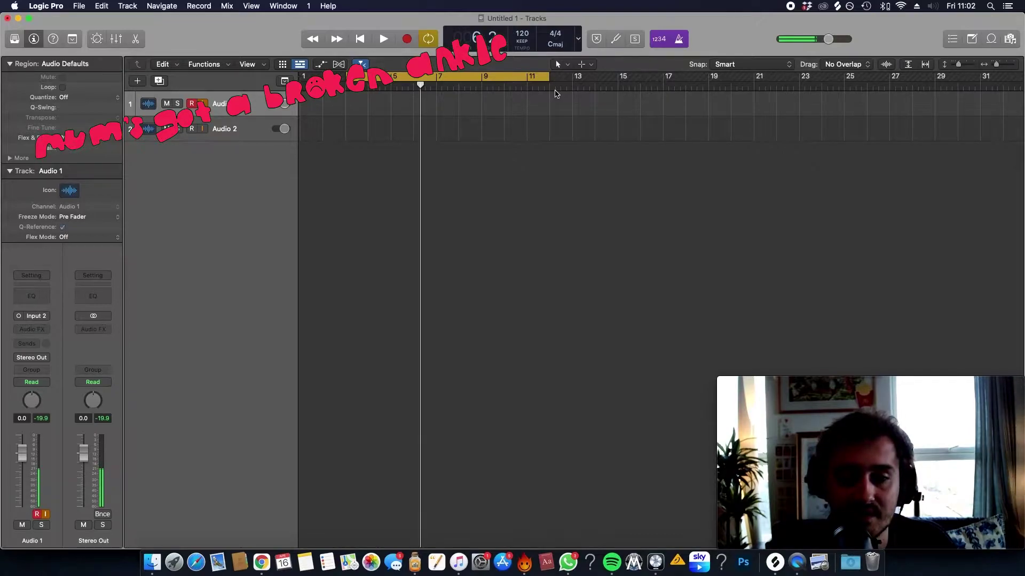
key("ctrl+r")
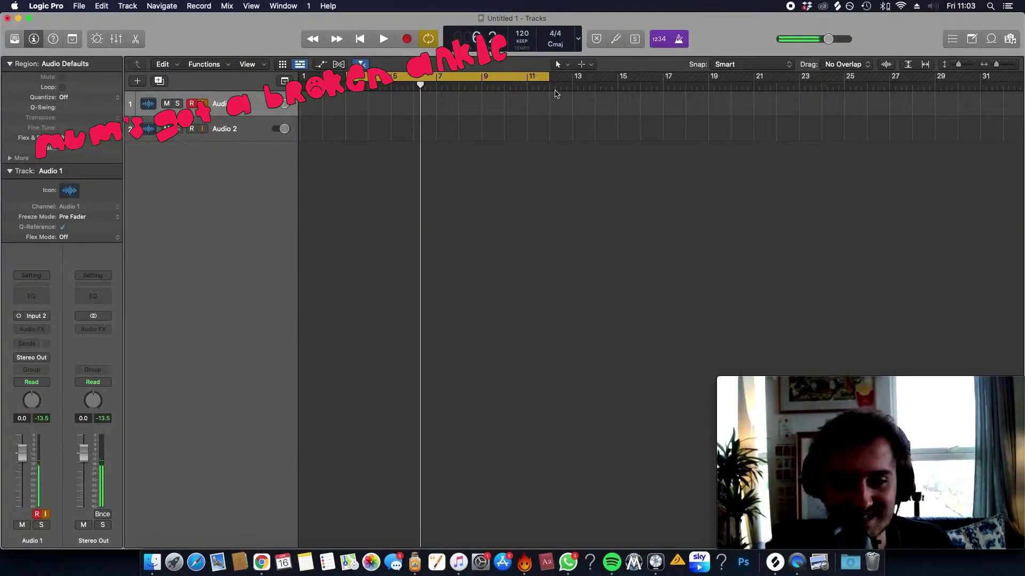
left_click_drag(549, 76, 519, 133)
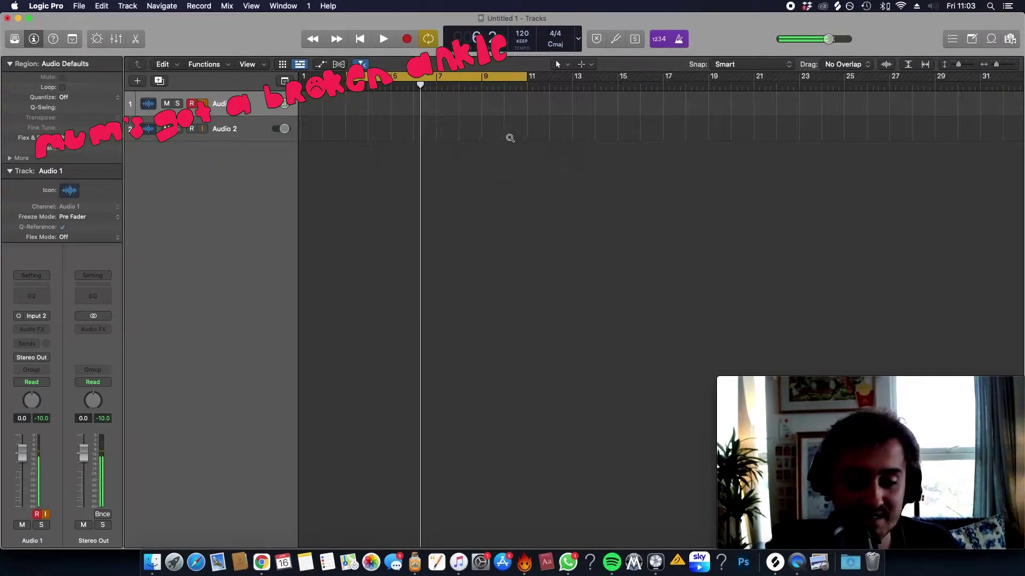
scroll(511, 139, "left", 2)
scroll(512, 139, "down", 1)
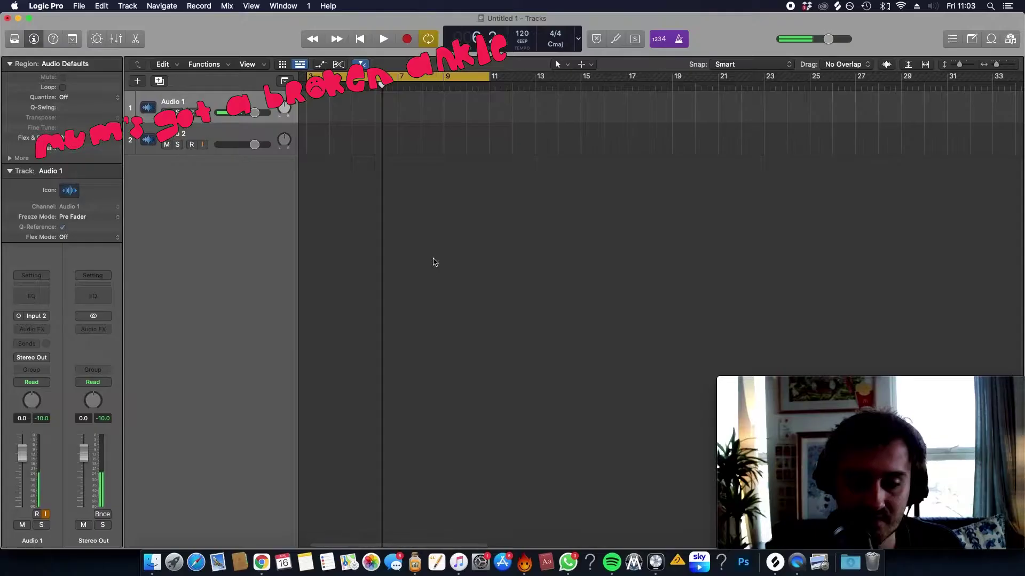
Step: In Finder, browse Samsung_T5 > Logic > Work In Progress to the Q-Tip folder
key("super+Tab")
left_click(639, 291)
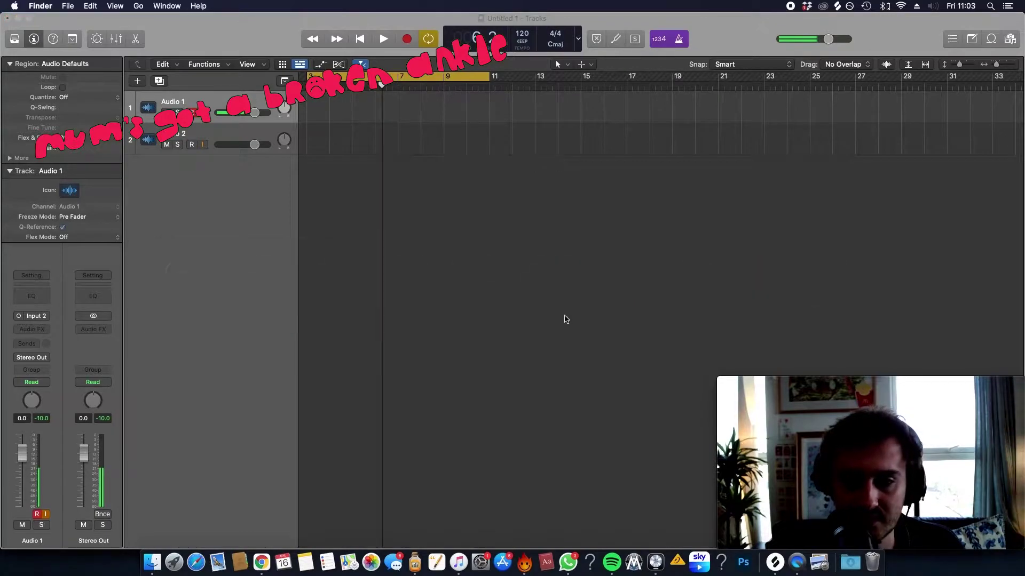
left_click(152, 562)
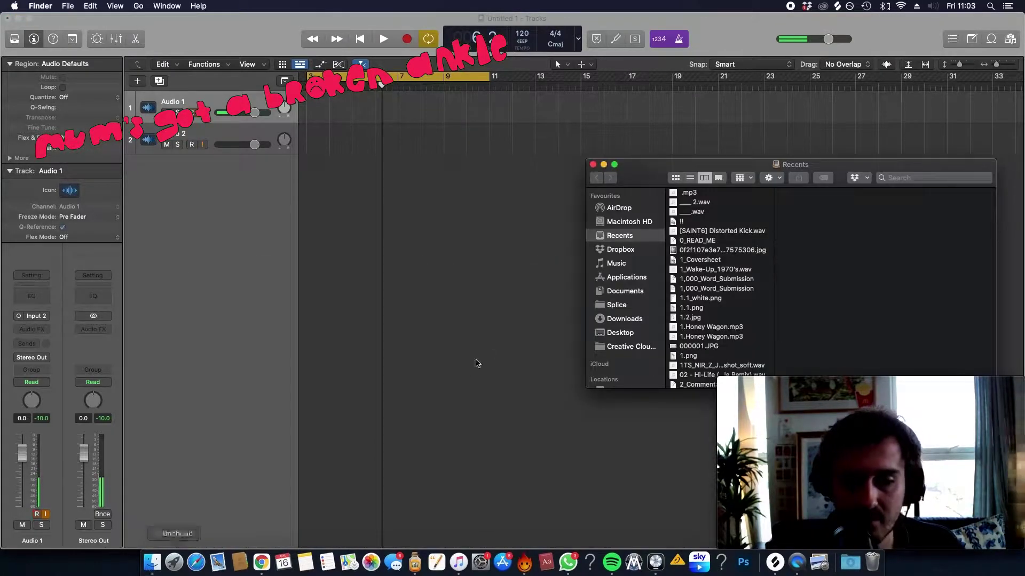
scroll(625, 296, "down", 5)
left_click(628, 223)
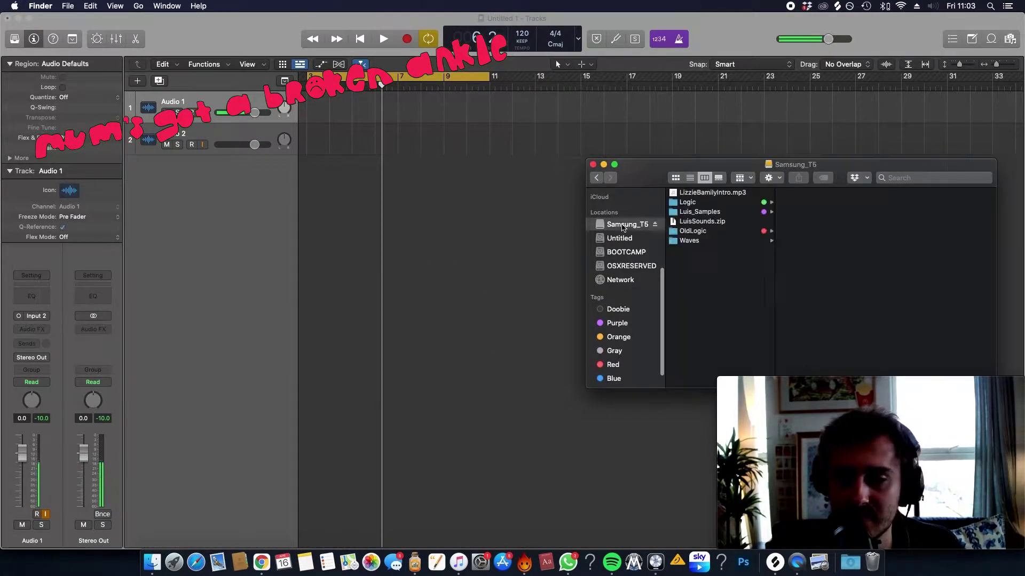
left_click(767, 213)
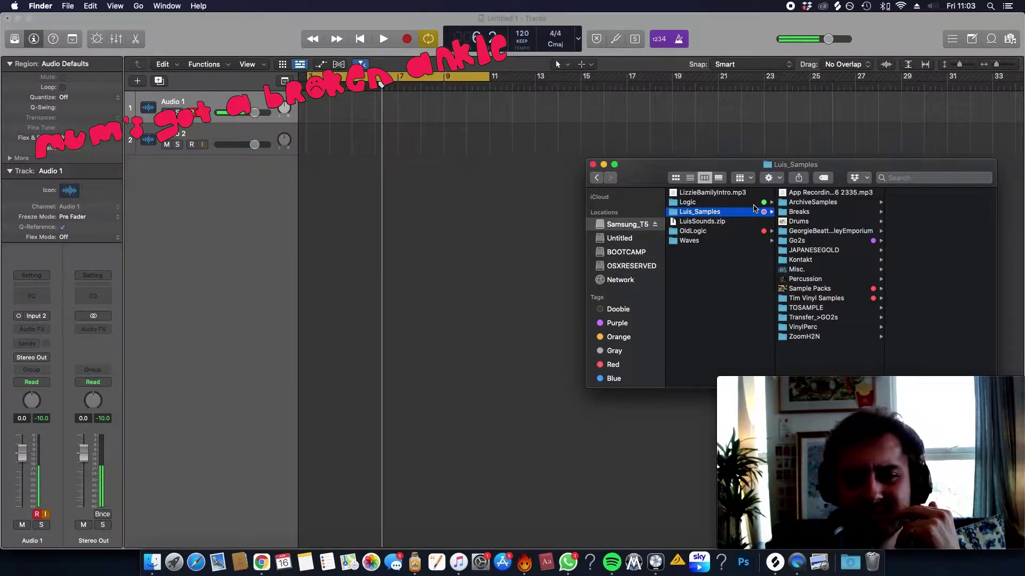
left_click(712, 203)
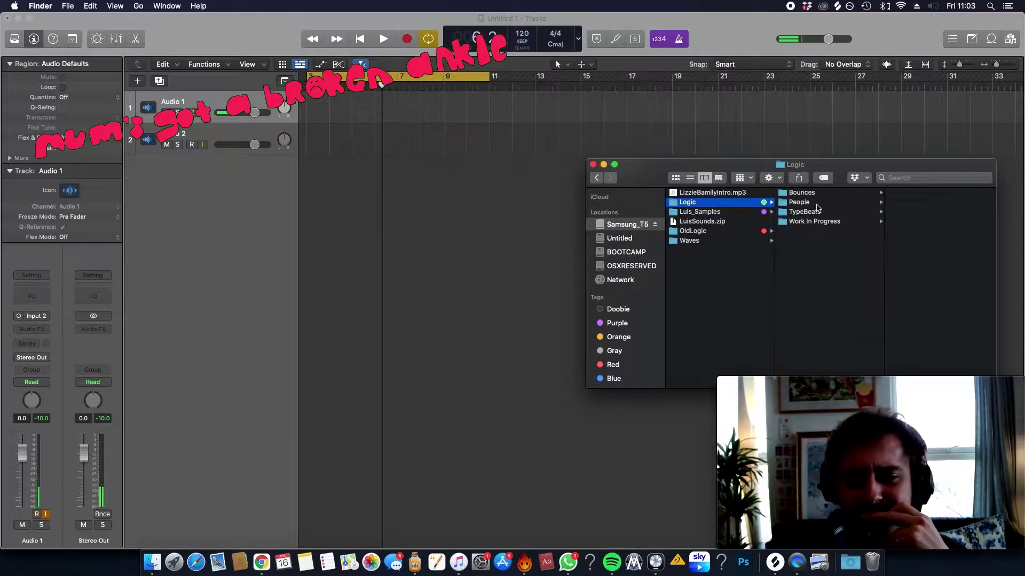
left_click(832, 212)
left_click(828, 223)
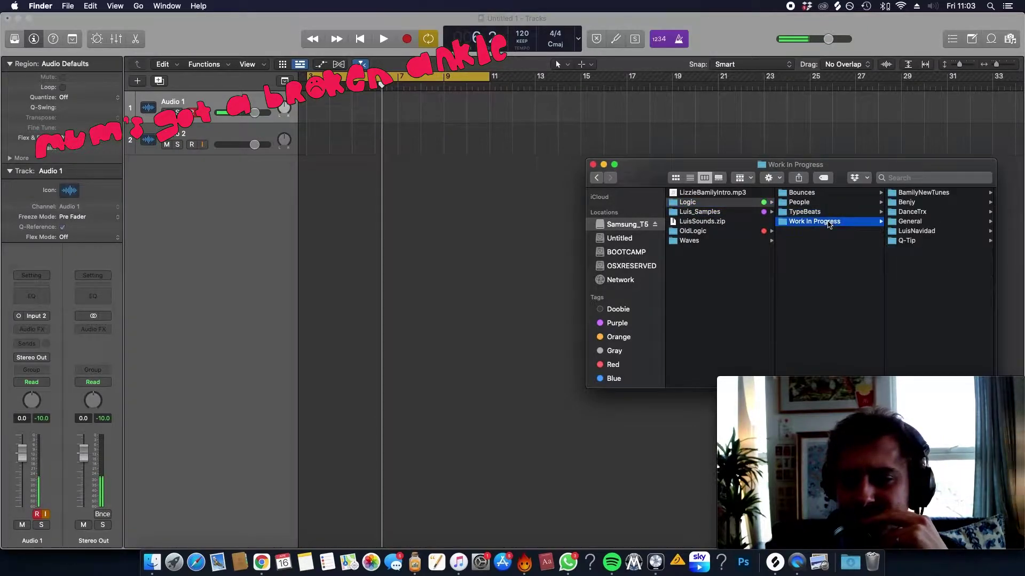
left_click(927, 231)
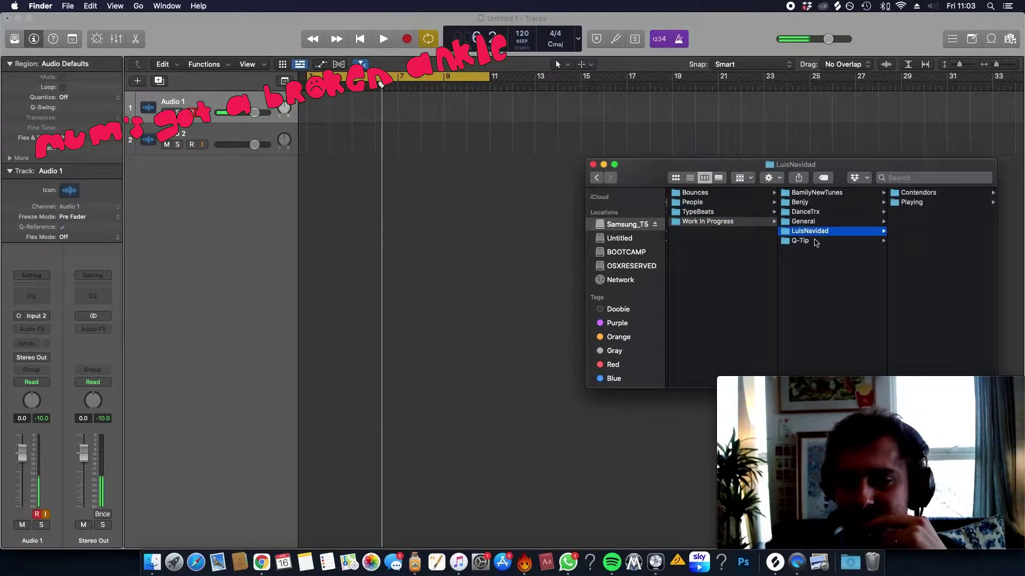
left_click(816, 241)
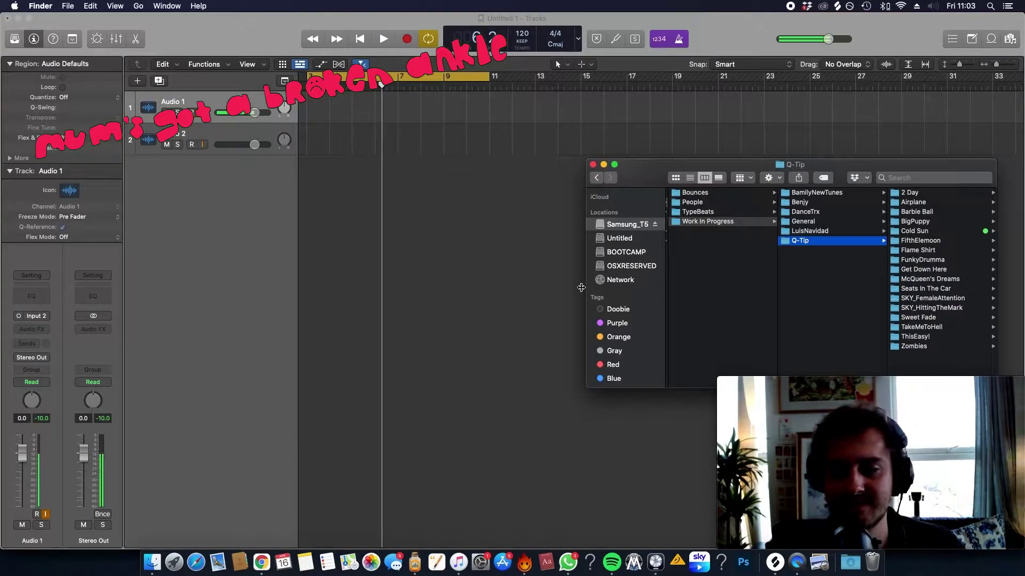
Step: Back in Logic Pro, redraw the cycle range over bars 5 to 9
left_click(540, 291)
left_click(376, 77)
left_click(377, 77)
left_click_drag(374, 77, 422, 90)
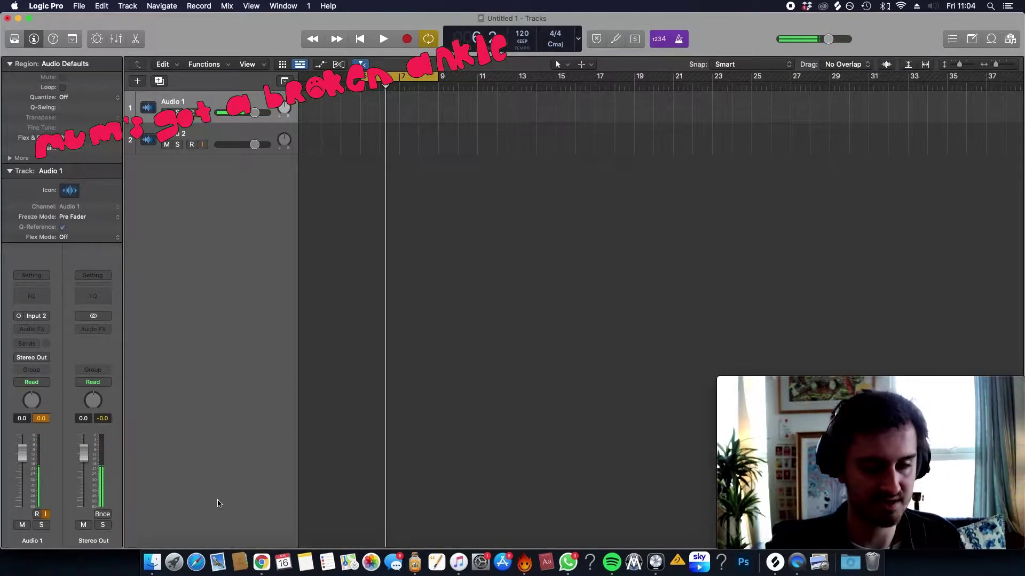
Step: In Finder, navigate Luis_Samples > ArchiveSamples to the Breaks folder
key("super+Tab")
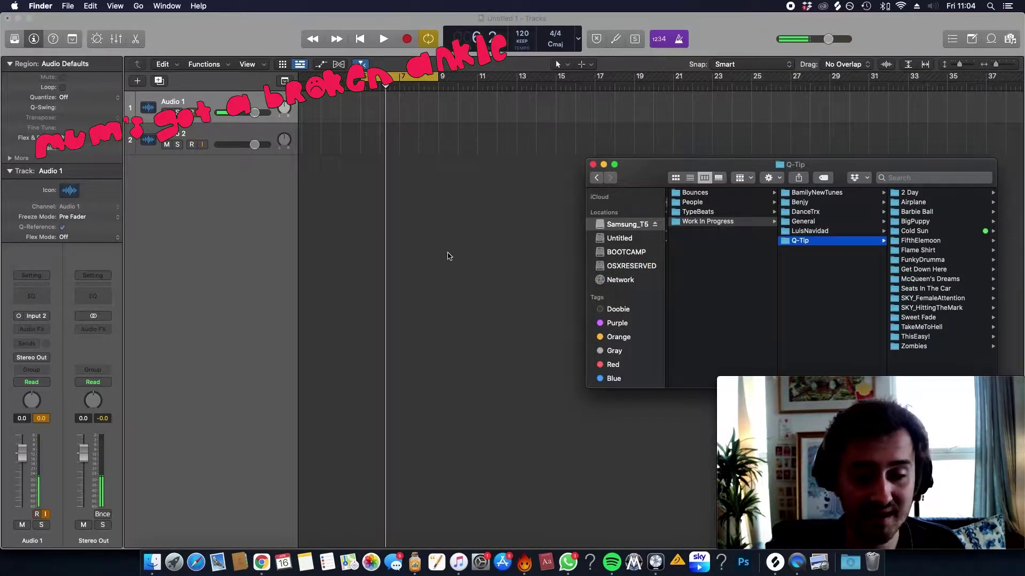
scroll(859, 216, "left", 3)
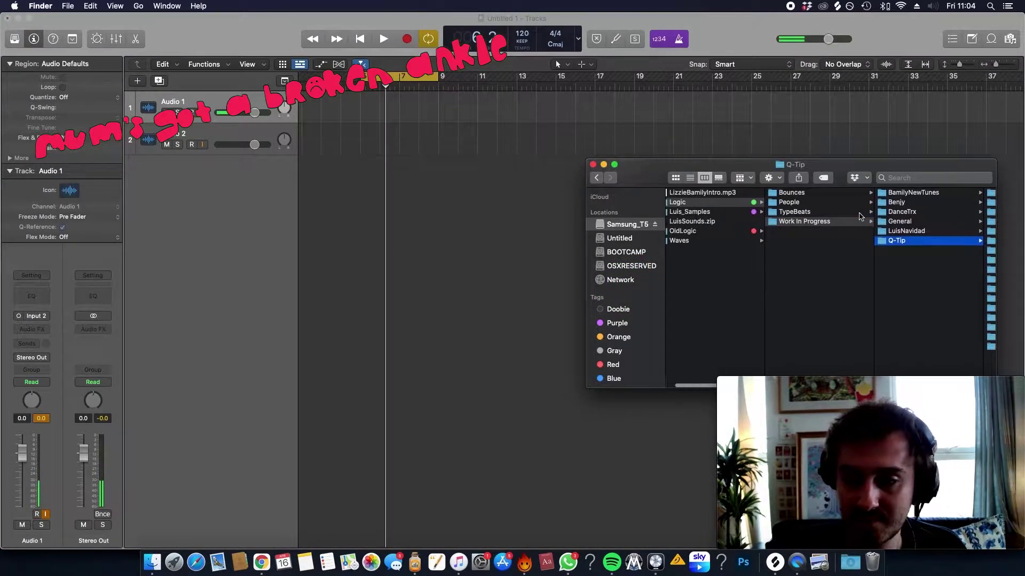
scroll(859, 216, "right", 3)
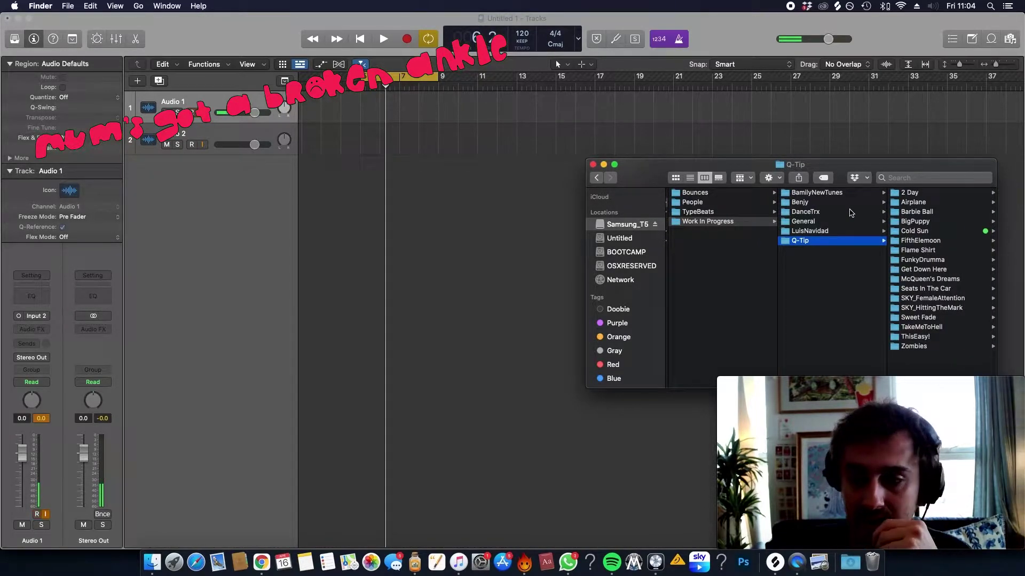
scroll(850, 211, "left", 3)
left_click(752, 212)
left_click(804, 206)
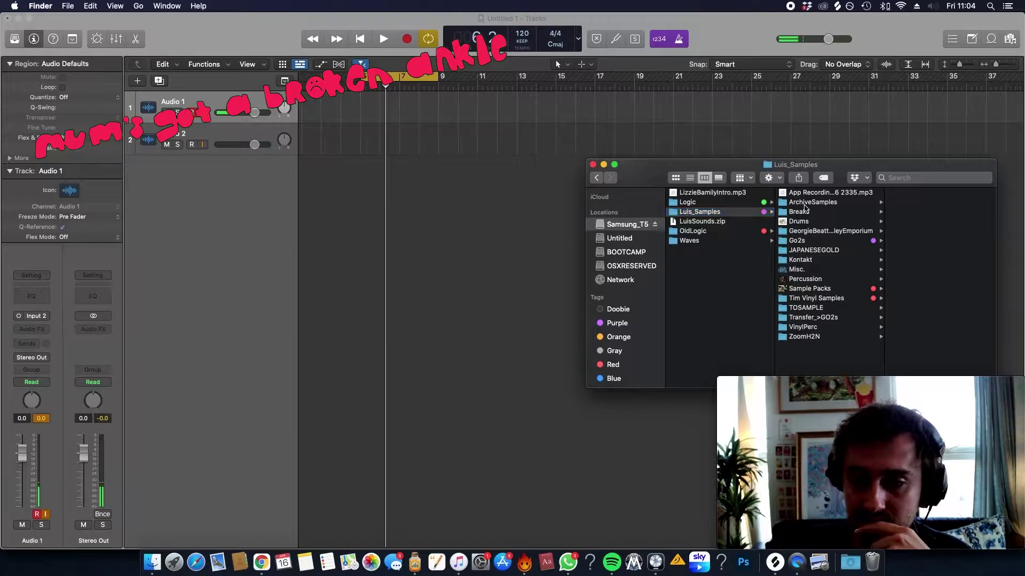
left_click(805, 205)
left_click(800, 213)
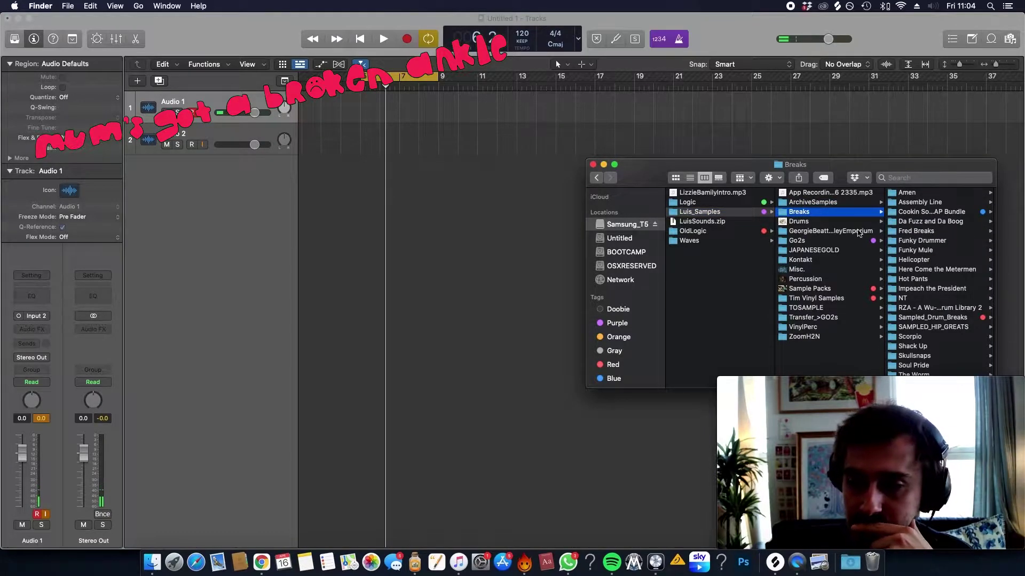
Step: Select GEORGE.wav in the Breaks folder and preview it
left_click(579, 272)
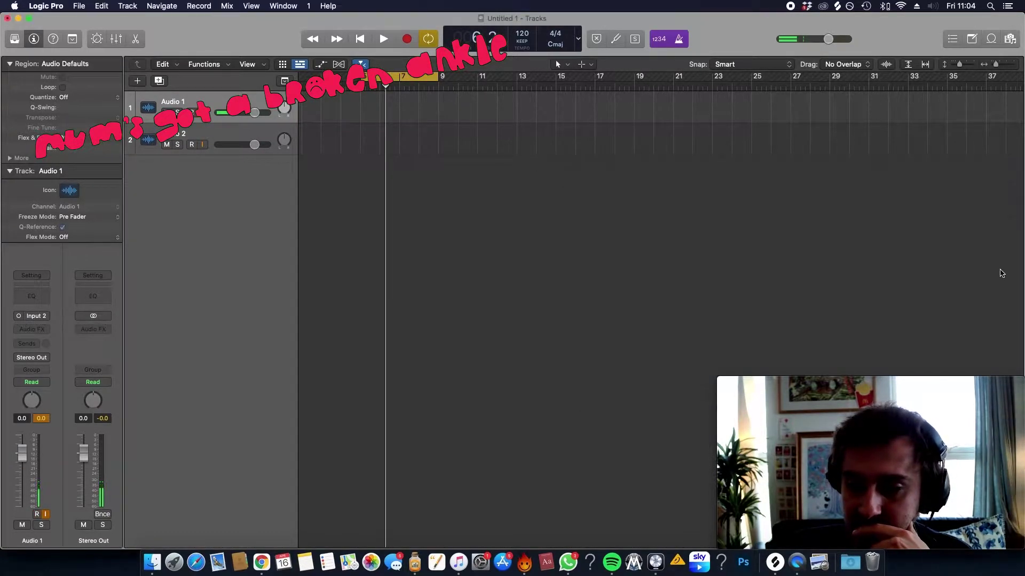
key("super+Tab")
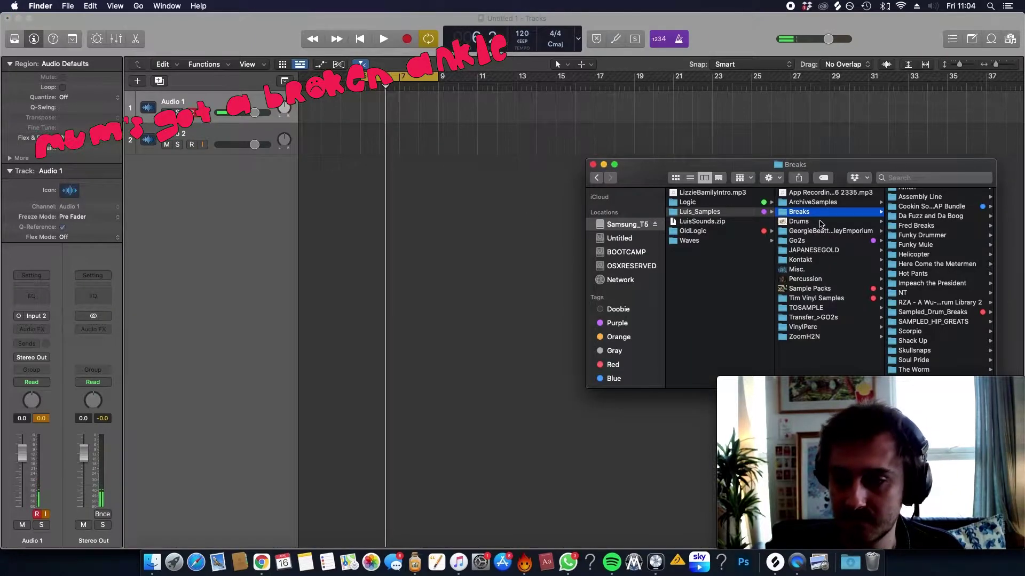
left_click(813, 242)
scroll(934, 251, "down", 2)
left_click(934, 252)
key("space")
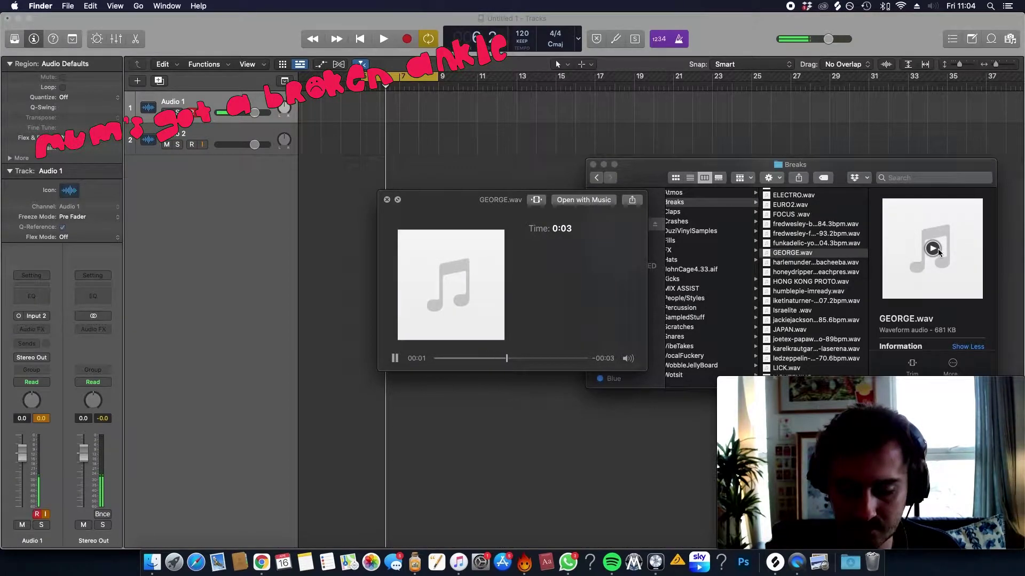
key("space")
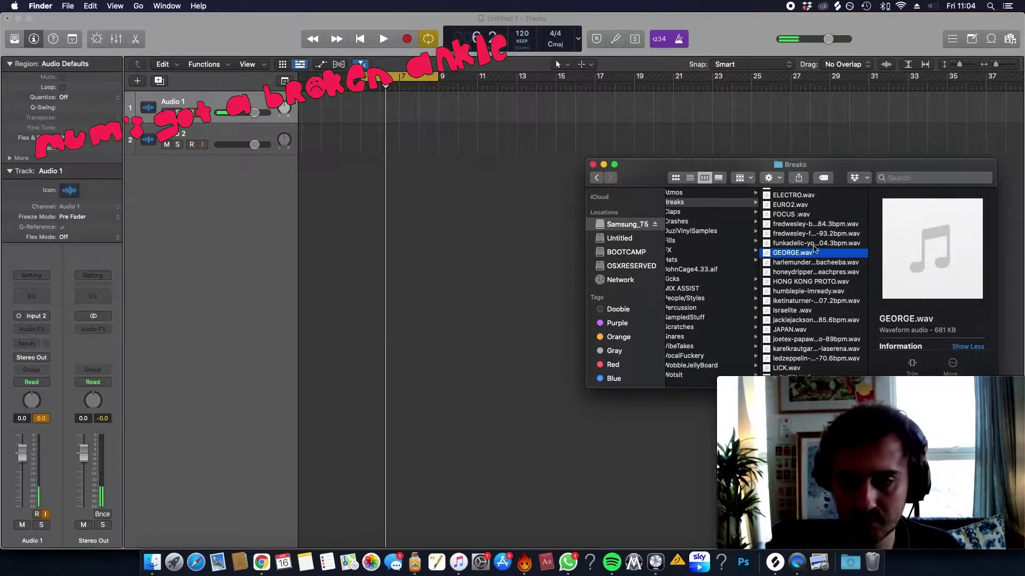
Step: In Logic Pro, set the project tempo to 100 BPM and play it back
left_click(491, 203)
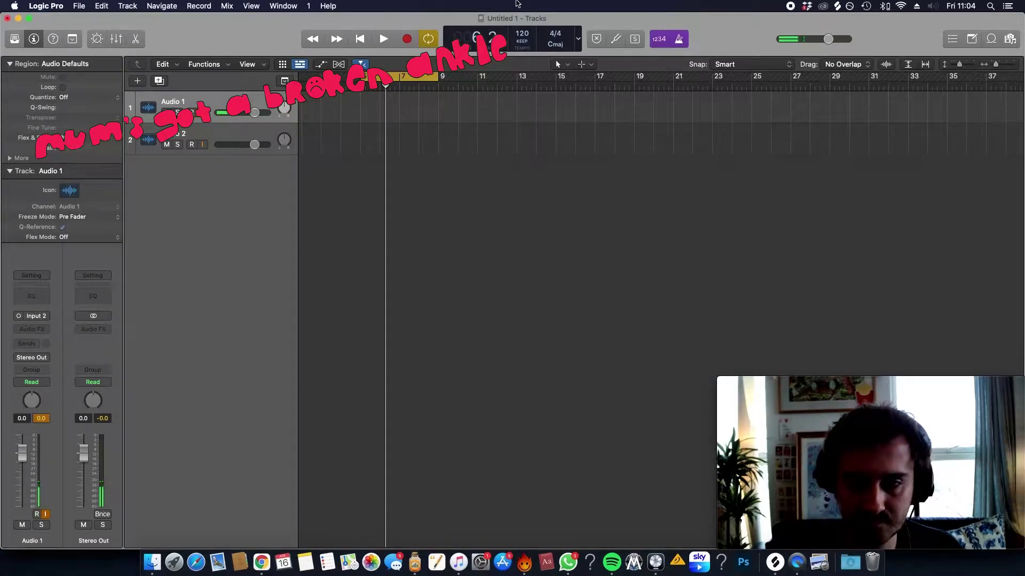
key("space")
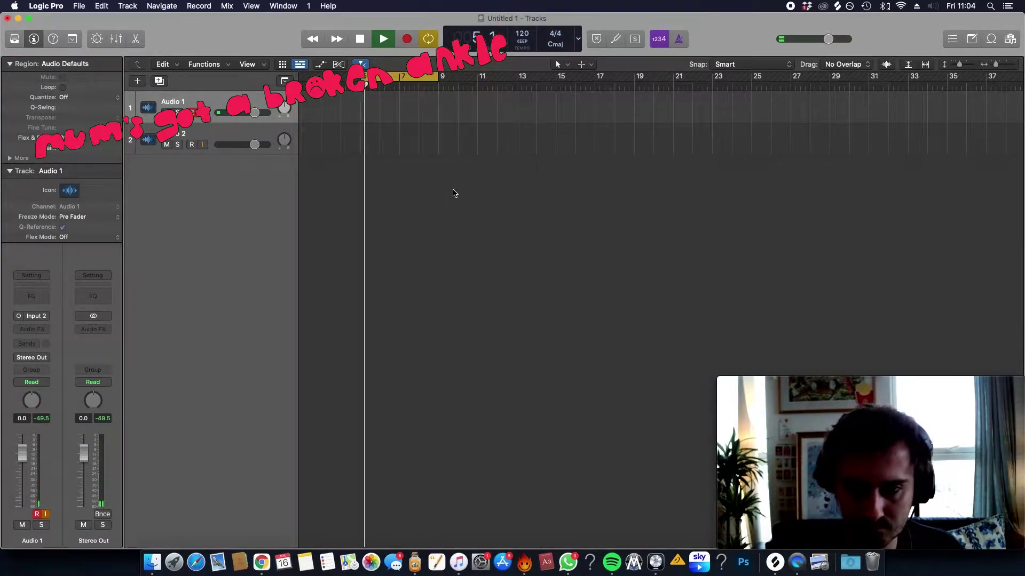
key("space")
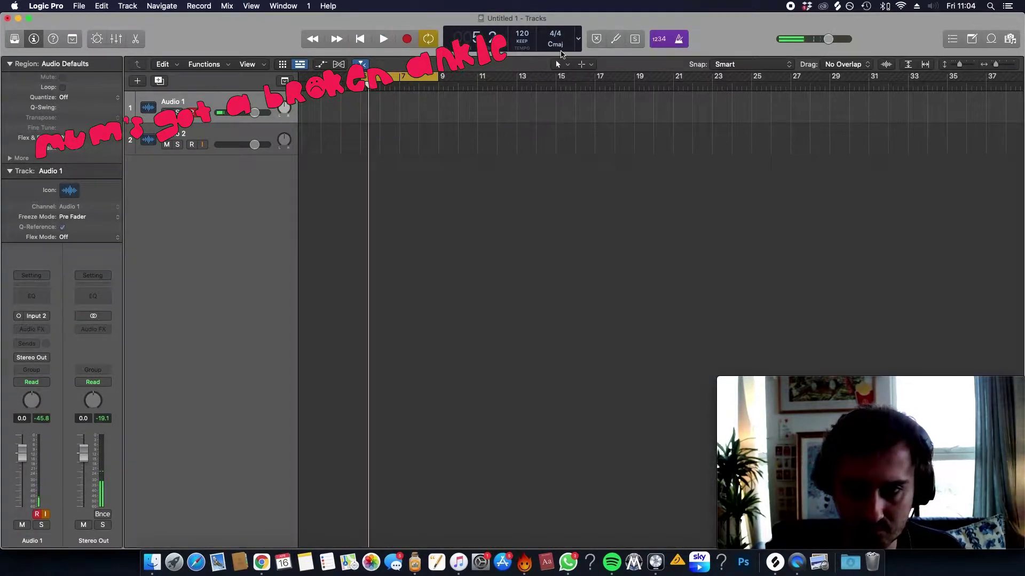
type("100")
key("Return")
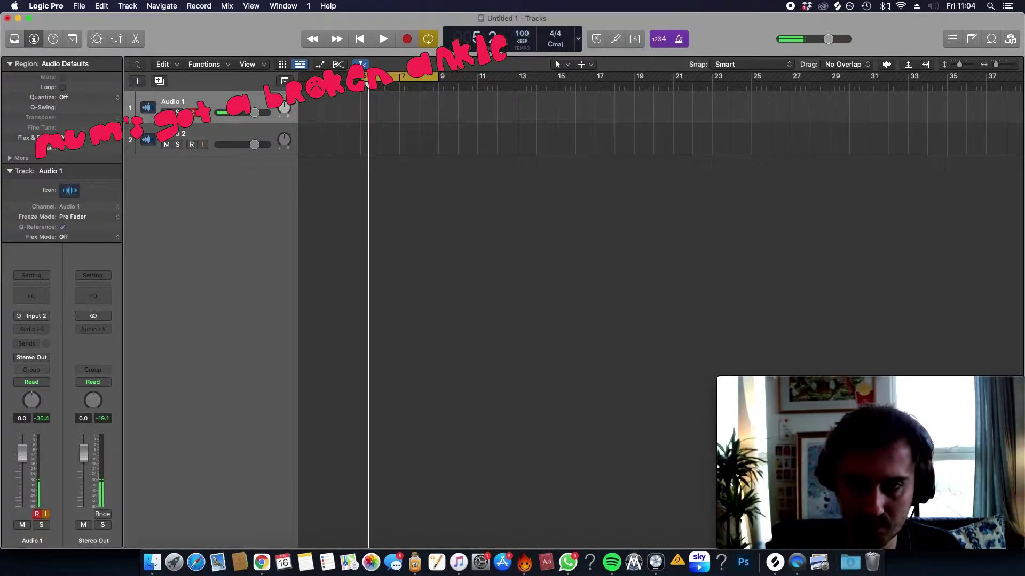
key("space")
key("space")
key("super+Tab")
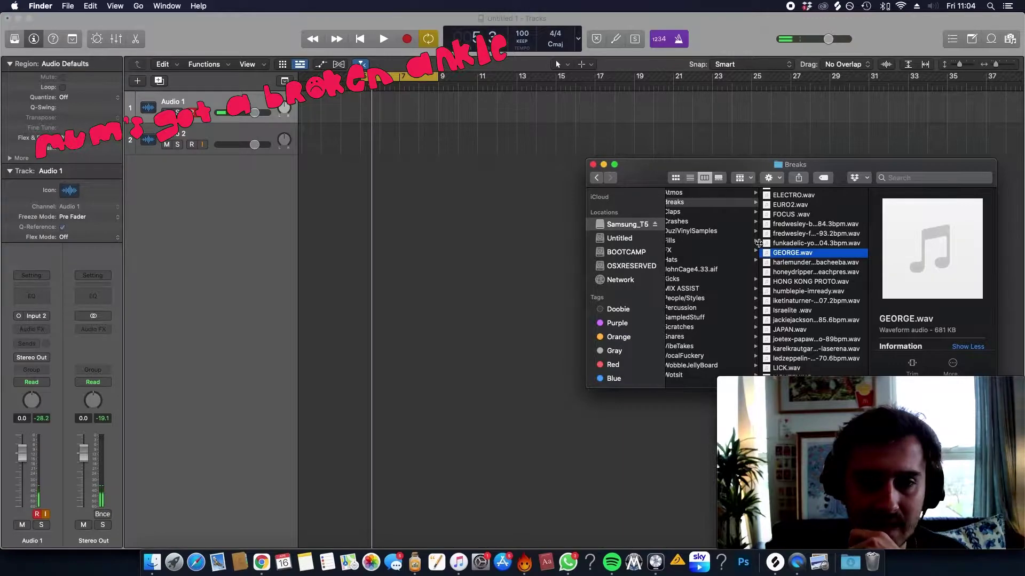
Step: Drag GEORGE.wav from Finder onto track 2 at bar 5
left_click(525, 353)
key("space")
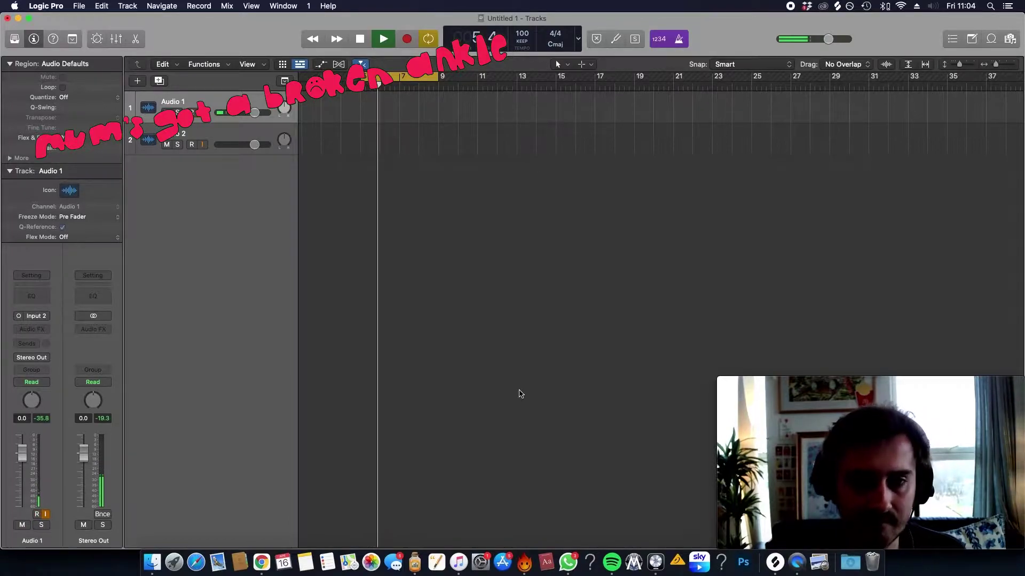
key("space")
key("super+Tab")
key("space")
left_click_drag(777, 252, 361, 136)
left_click(437, 242)
scroll(437, 189, "up", 1)
scroll(437, 189, "up", 3)
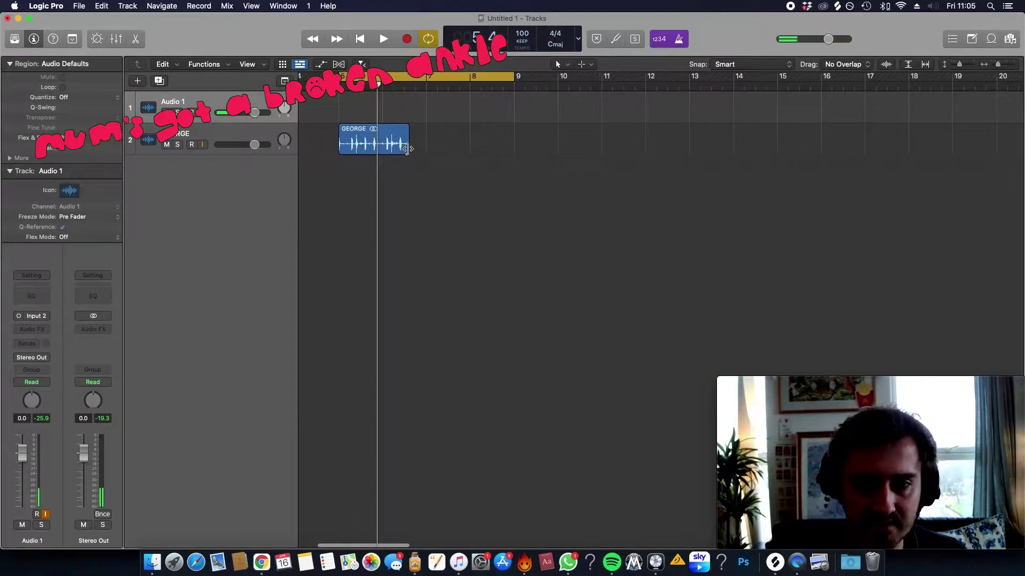
Step: Zoom in on the GEORGE region and lower the project tempo to 96 BPM
key("space")
key("super+Right")
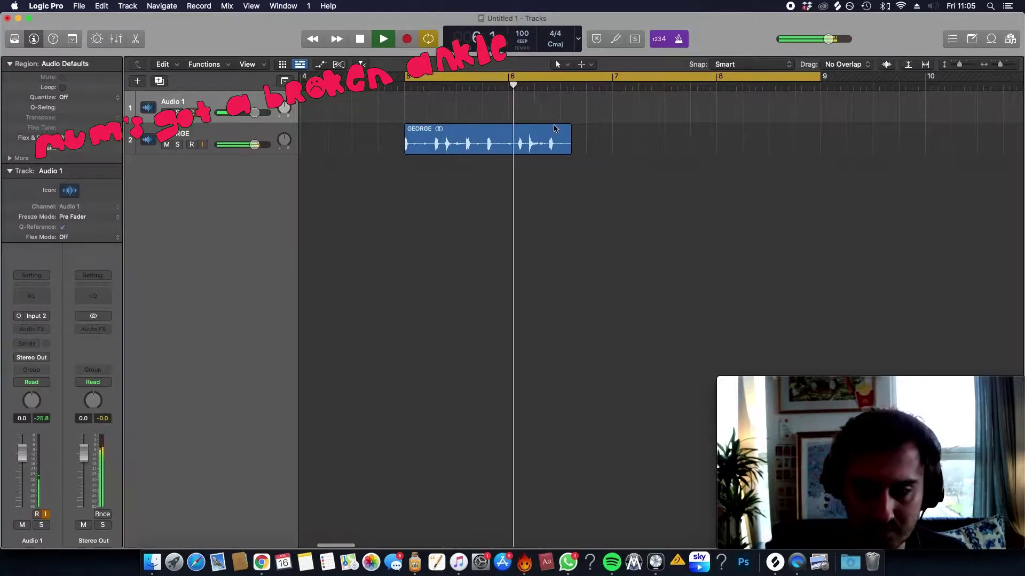
key("space")
left_click_drag(528, 41, 544, 184)
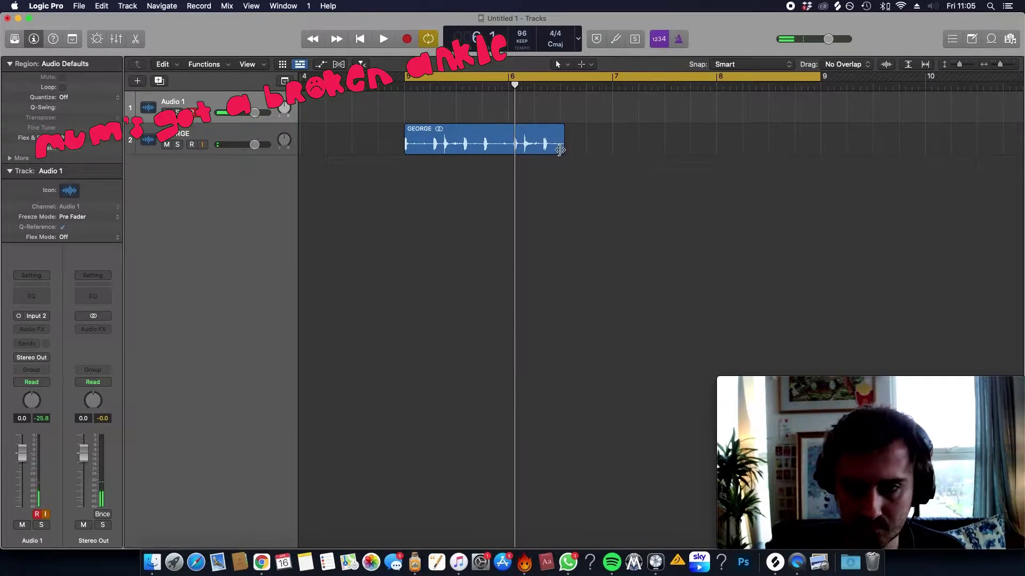
key("space")
Step: Time-stretch GEORGE to end at bar 6, loop it to bar 9, and disable input monitoring
left_click_drag(562, 150, 504, 149)
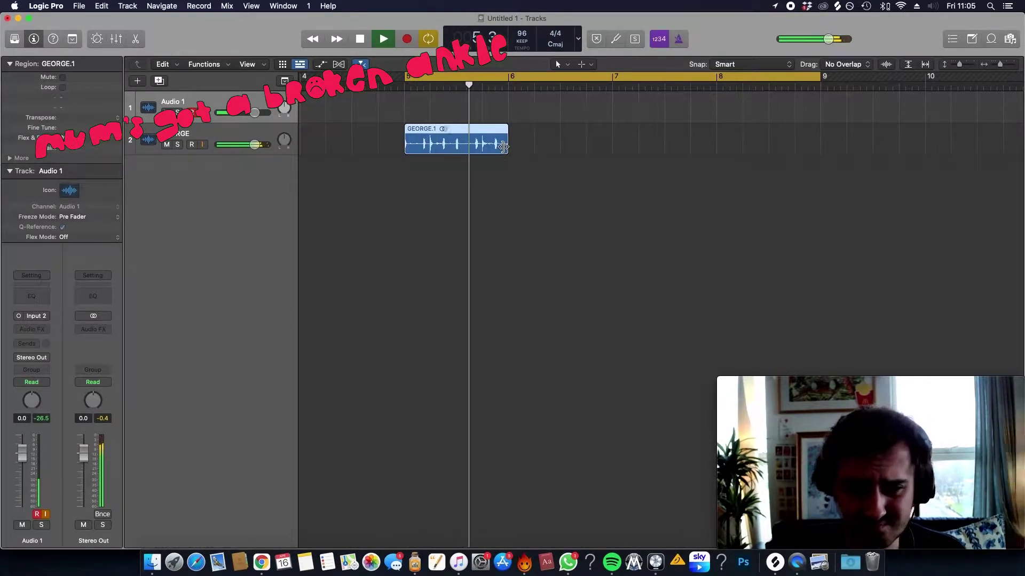
key("space")
left_click_drag(503, 147, 822, 149)
key("space")
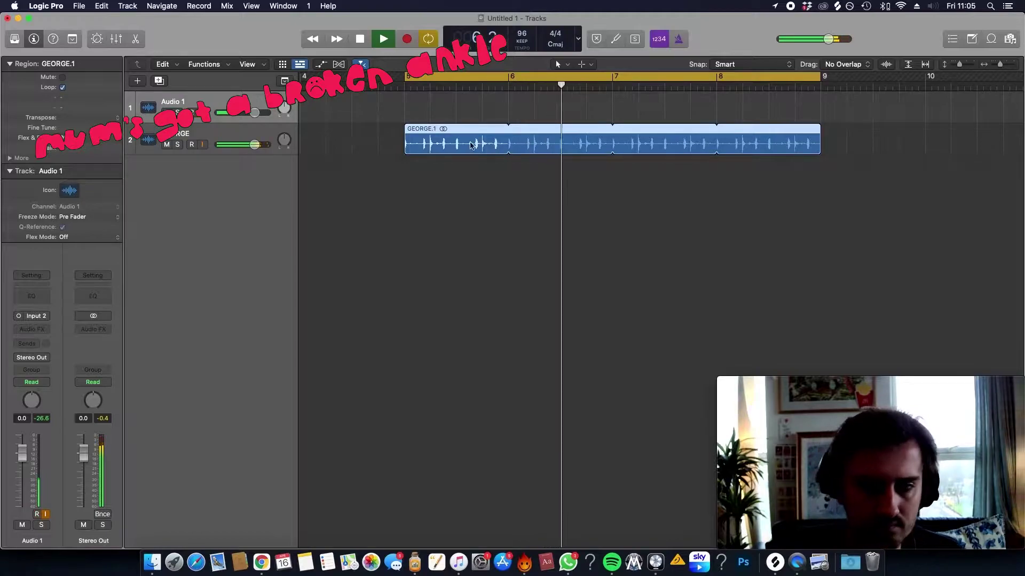
left_click(204, 146)
left_click(205, 146)
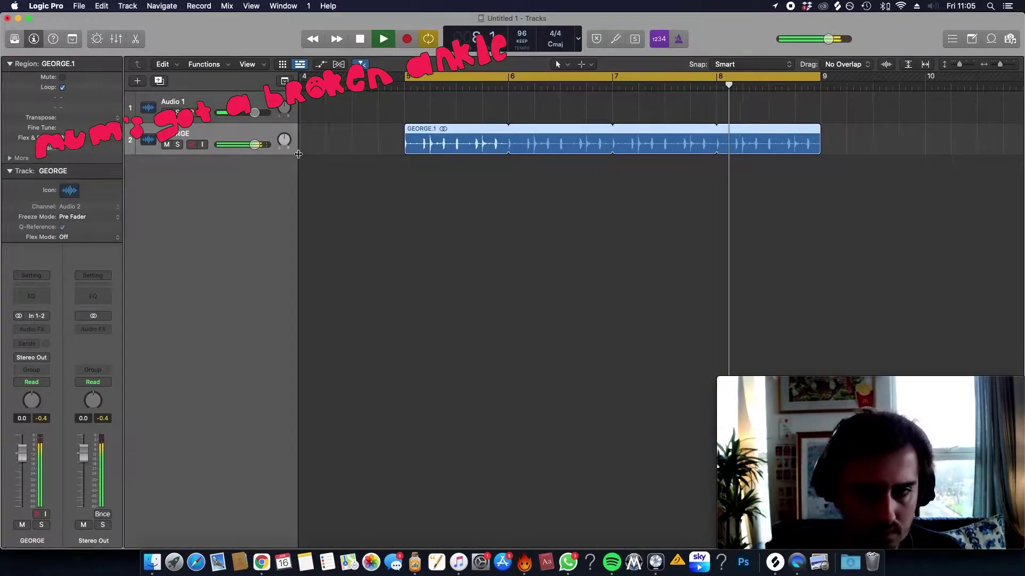
Step: Add a Channel EQ to the GEORGE channel and create a software instrument track, Inst 1
left_click(26, 300)
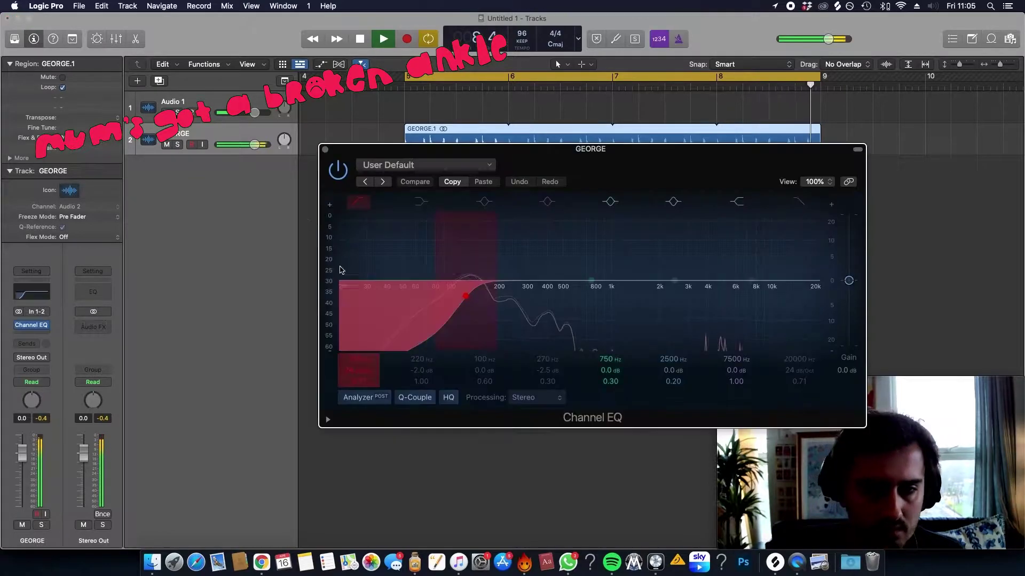
left_click(325, 149)
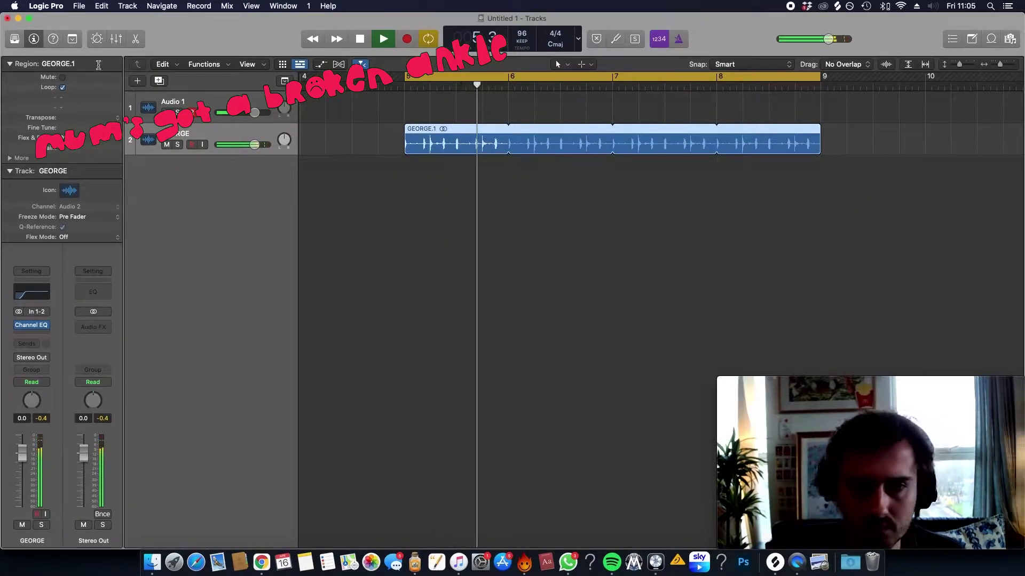
left_click(137, 80)
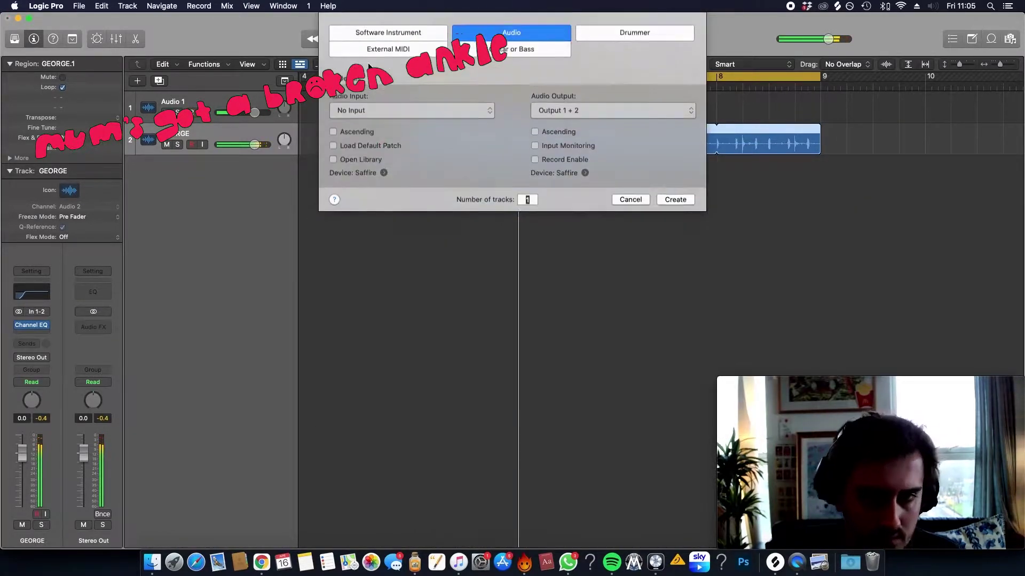
left_click(406, 39)
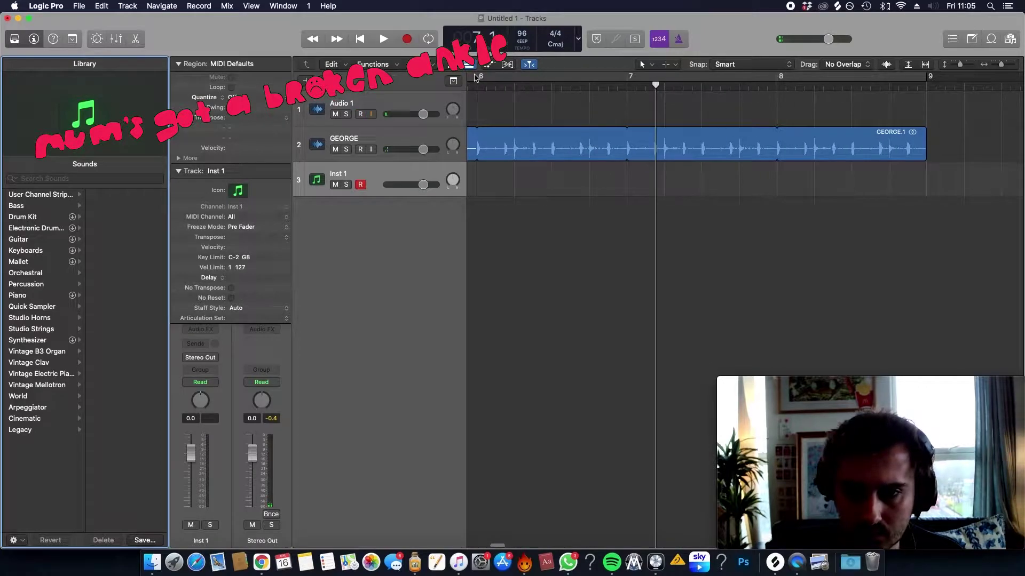
Step: Set a cycle range starting at bar 6 and audition it
left_click_drag(475, 76, 869, 79)
key("space")
key("space")
scroll(585, 200, "up", 3)
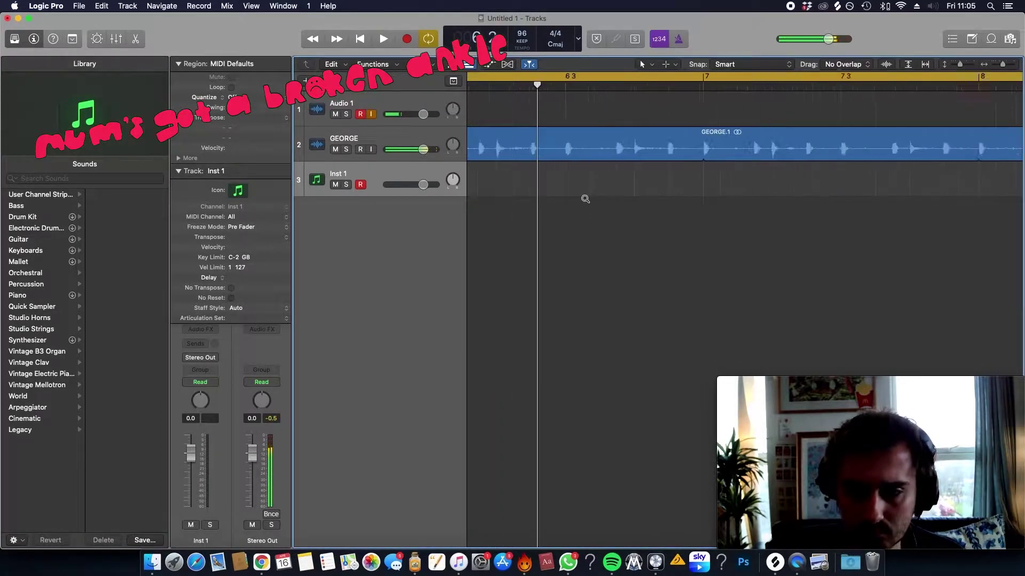
scroll(586, 199, "up", 1)
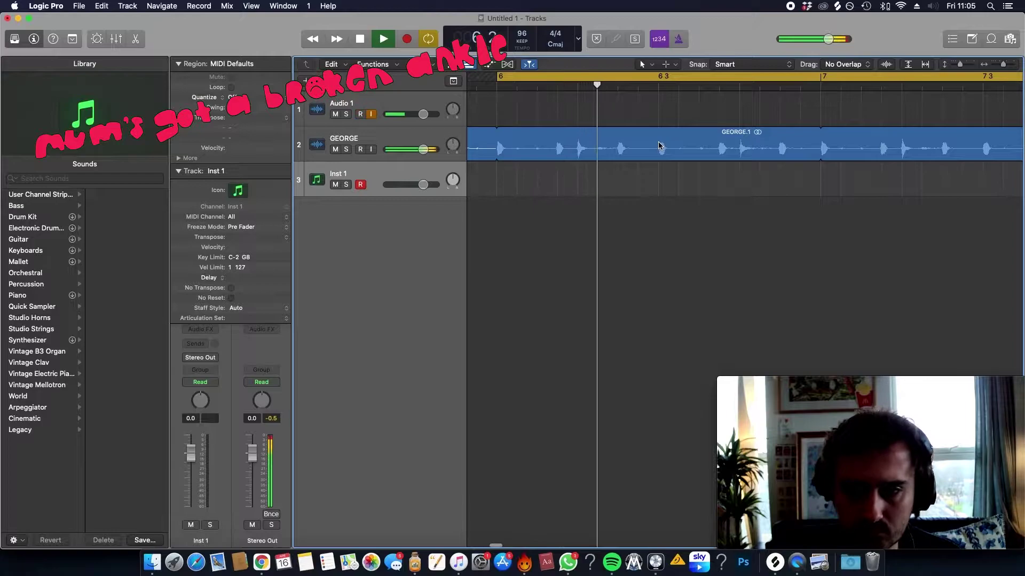
Step: Try splitting the GEORGE region into short slices, then undo the splits and move
key("space")
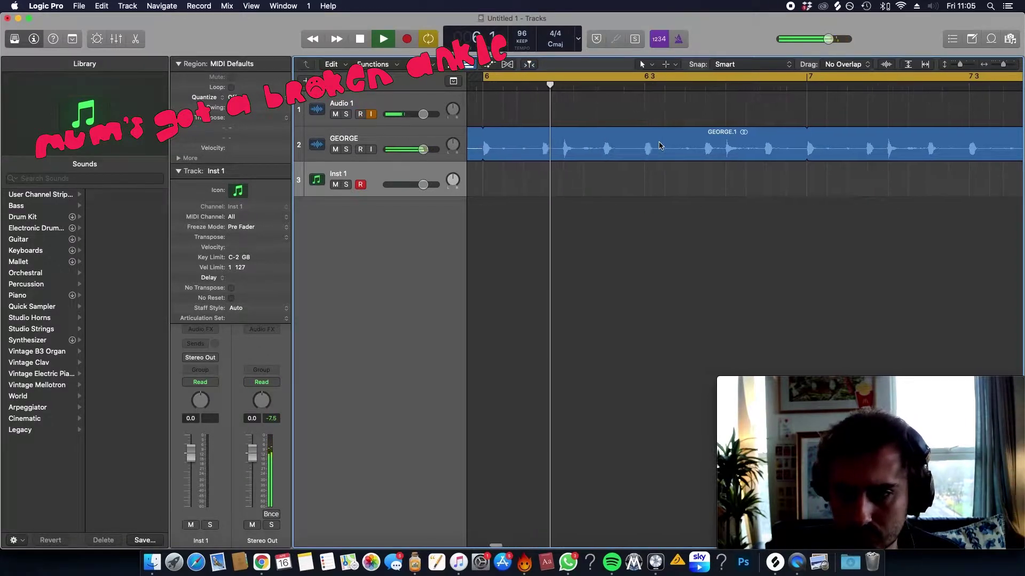
key("space")
double_click(699, 141, "super")
double_click(681, 133, "super")
double_click(719, 139, "super")
mouse_move(708, 144)
left_mouse_down()
mouse_move(678, 105)
mouse_move(693, 102)
mouse_move(706, 145)
left_mouse_up()
key("super+z")
key("super+z")
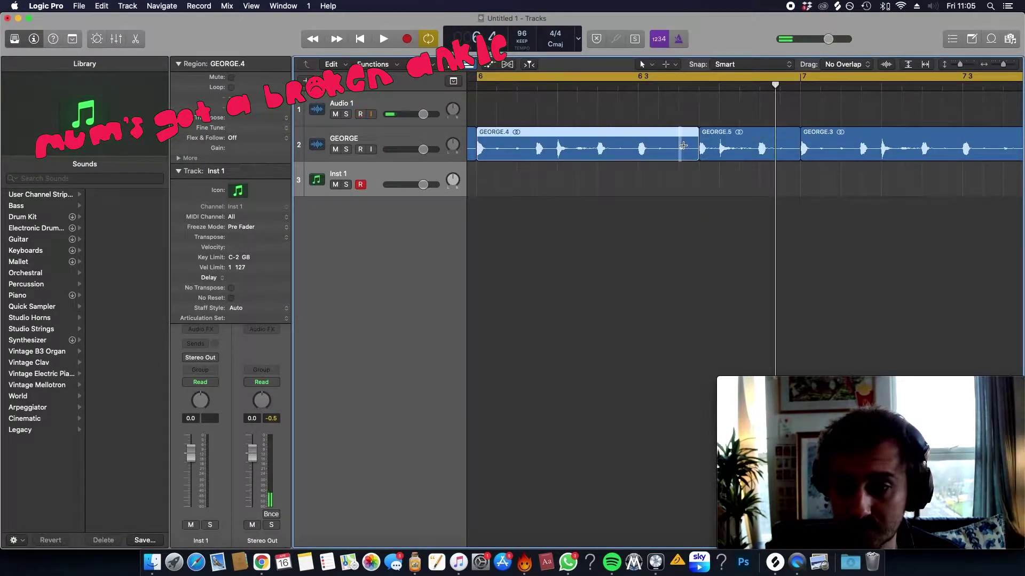
Step: Split GEORGE.1 into short slices, move the GEORGE.16 slice, and audition the chops
double_click(678, 138, "super")
double_click(700, 133, "super")
double_click(720, 133, "super")
left_click_drag(708, 143, 688, 147)
key("super+Left")
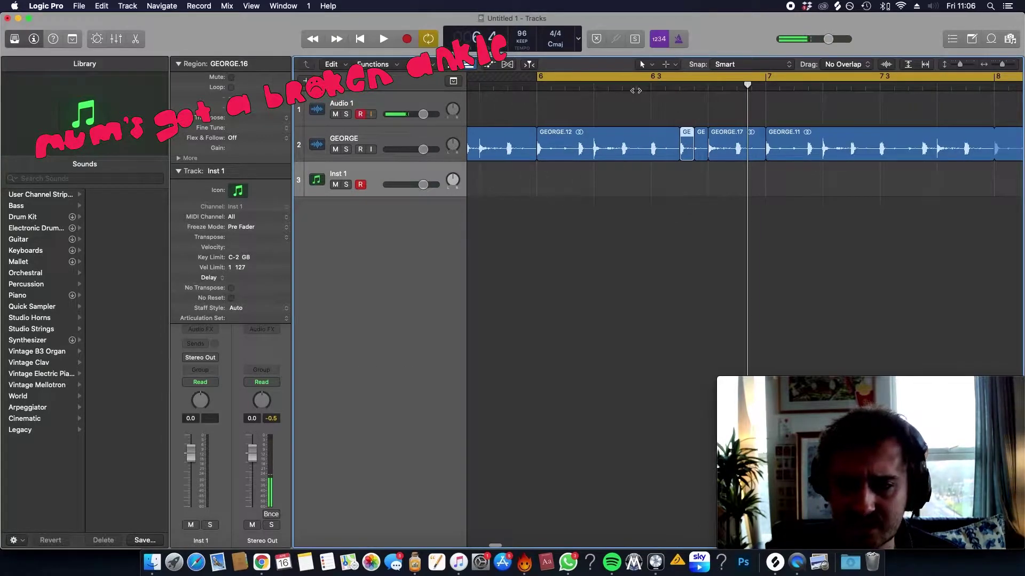
key("space")
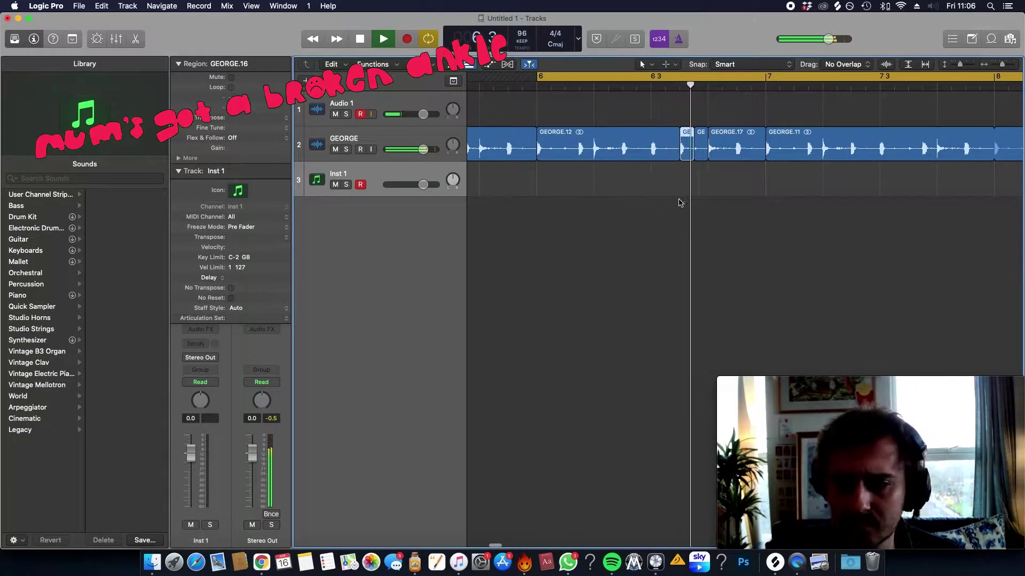
key("space")
left_click(687, 188, "ctrl+alt")
Step: With the Fade Tool, crossfade the boundary between GEORGE.14 and GEORGE.17
key("t")
left_click(713, 298)
left_click(679, 160)
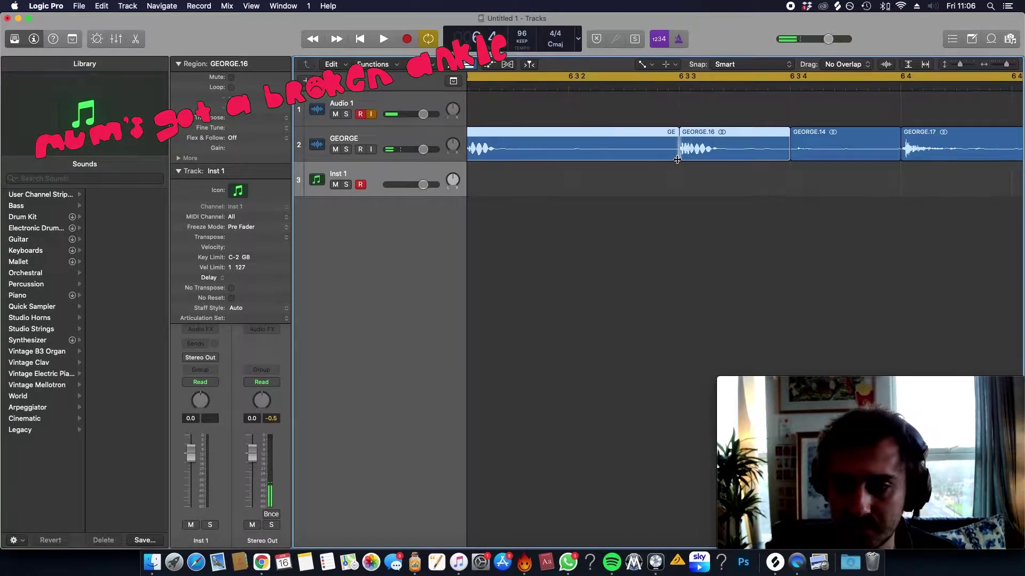
key("space")
left_click(713, 283, "ctrl+alt")
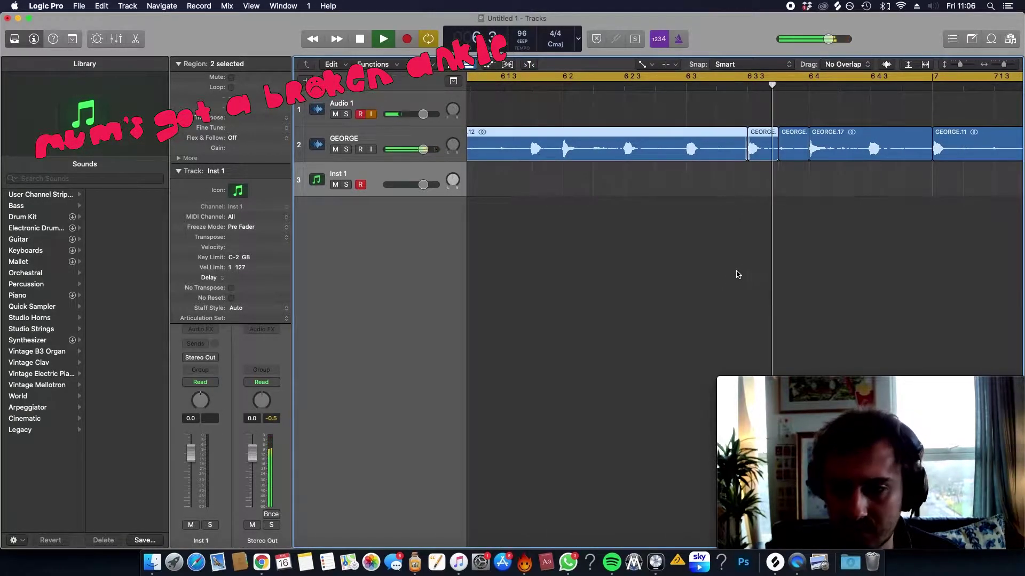
key("space")
left_click_drag(780, 159, 773, 159)
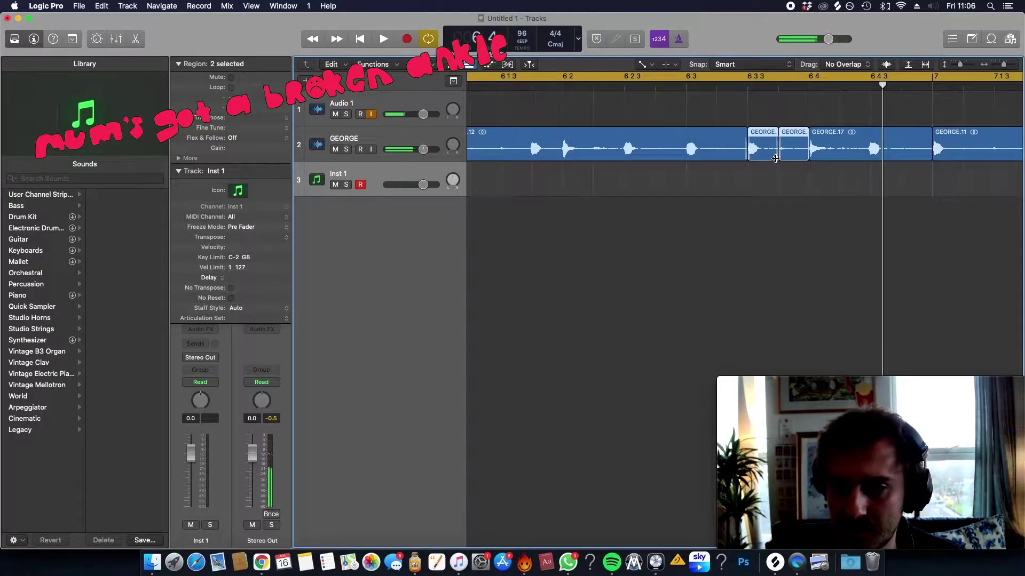
key("space")
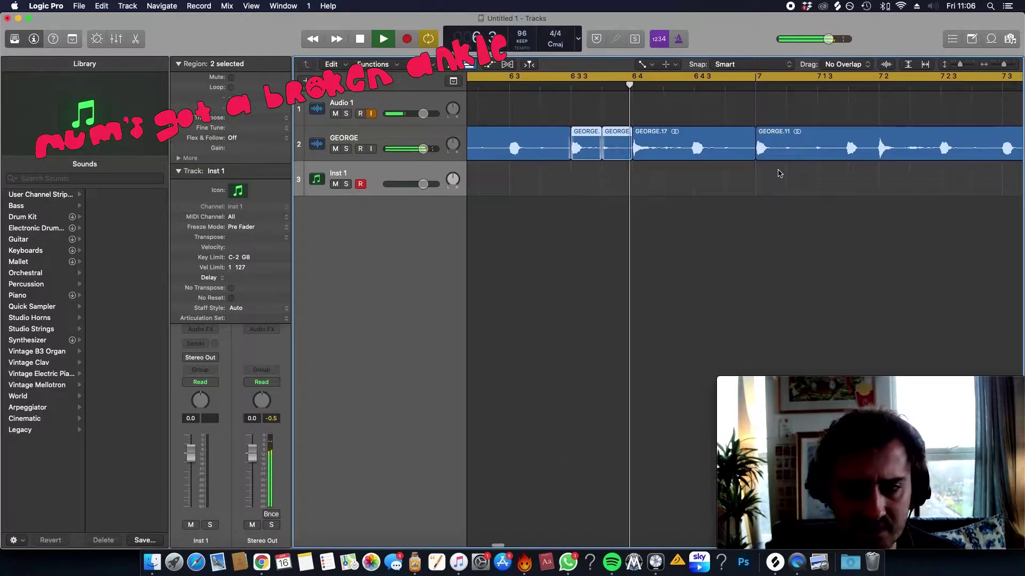
scroll(652, 173, "up", 5)
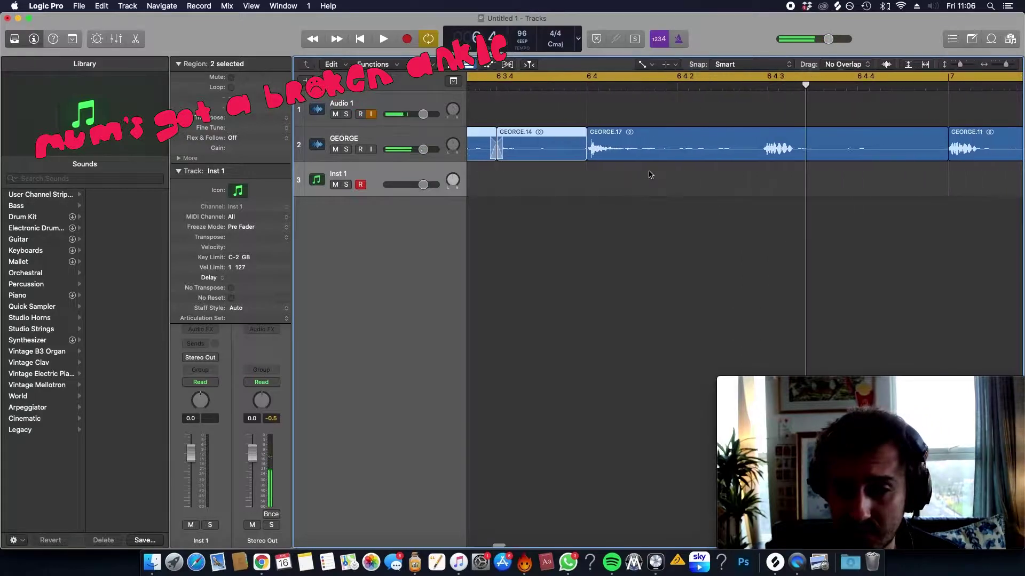
left_click_drag(567, 157, 552, 157)
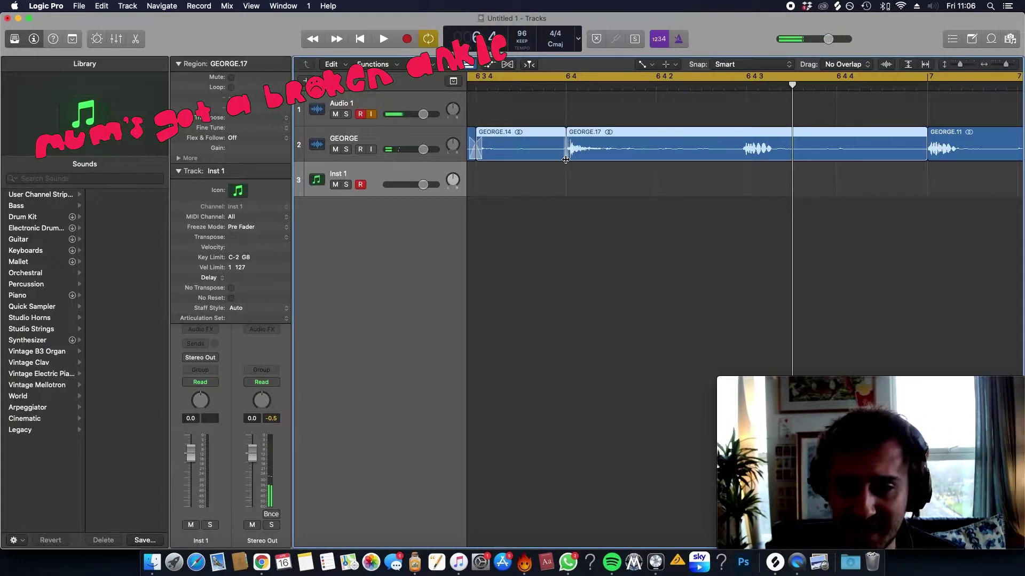
key("space")
scroll(566, 160, "down", 8)
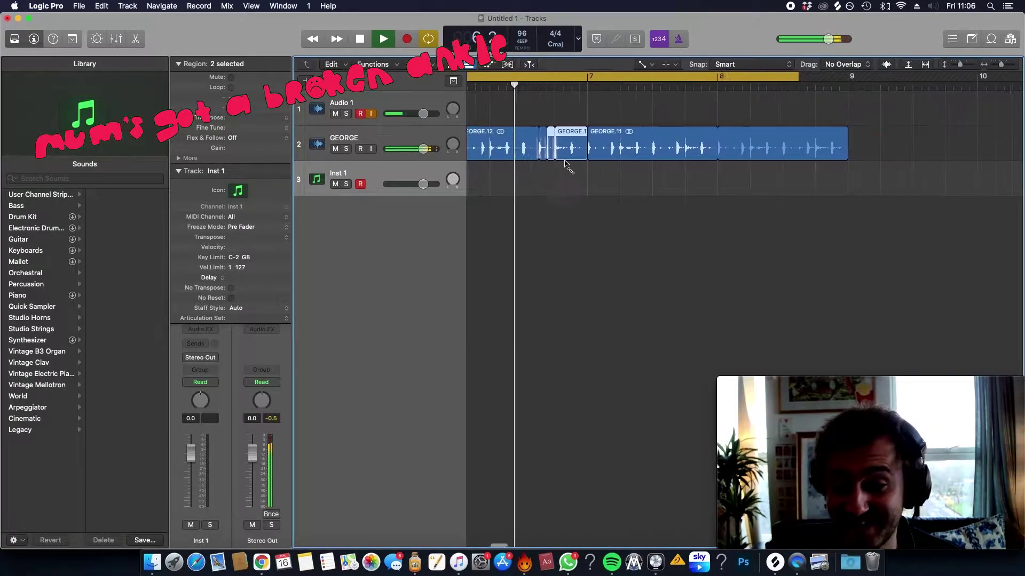
Step: Switch back to the Pointer tool and draw a new cycle range over the chops to audition
scroll(567, 163, "up", 6)
left_click(566, 160)
key("space")
scroll(569, 166, "right", 4)
key("t")
key("t")
key("c")
left_click_drag(523, 79, 663, 85)
key("space")
scroll(523, 219, "up", 4)
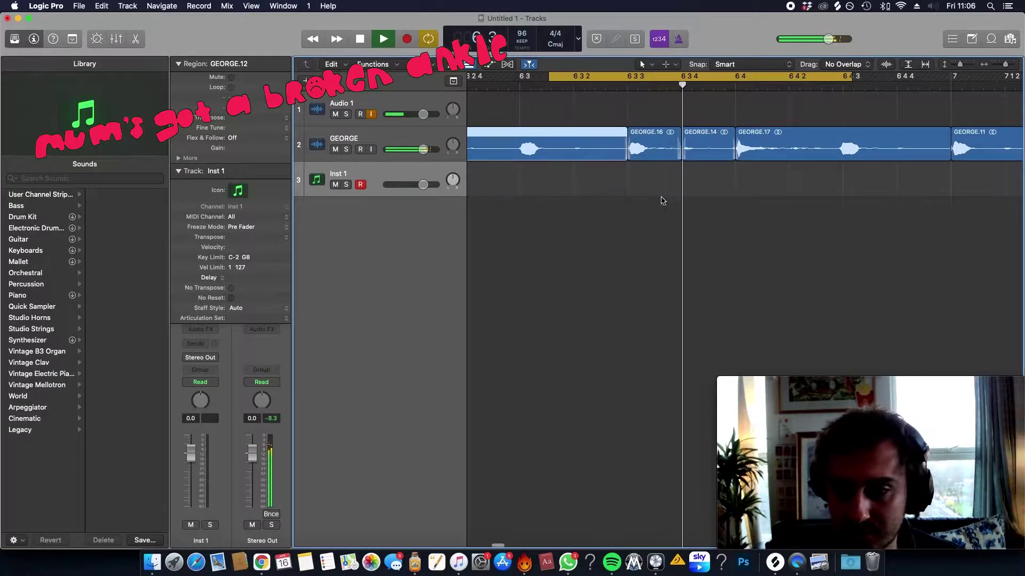
key("space")
Step: Shorten GEORGE.16 at its right end and start GEORGE.17 slightly earlier
left_click_drag(680, 155, 677, 160)
key("space")
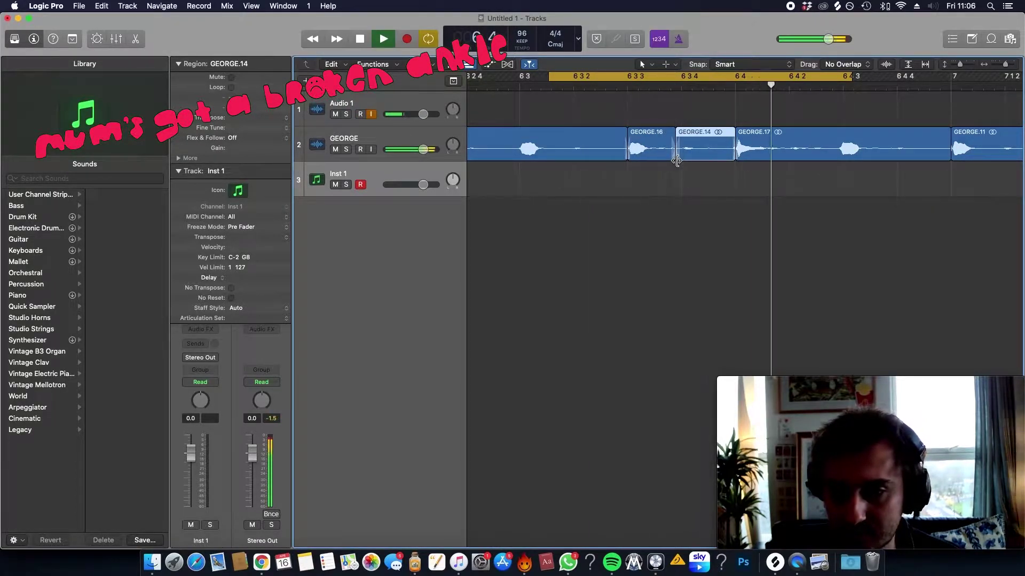
key("space")
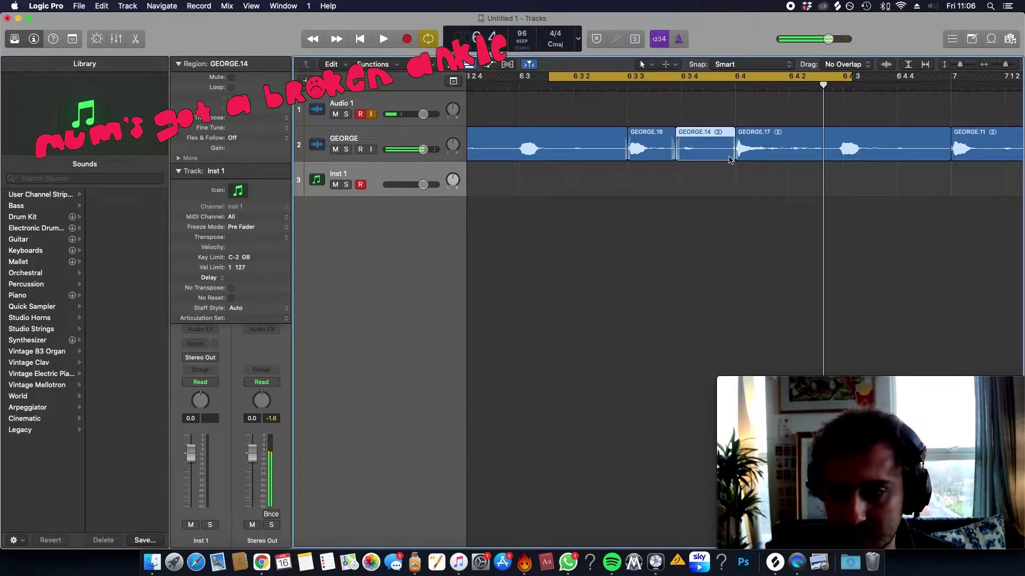
left_click_drag(730, 160, 726, 158)
key("space")
key("space")
scroll(708, 196, "down", 5)
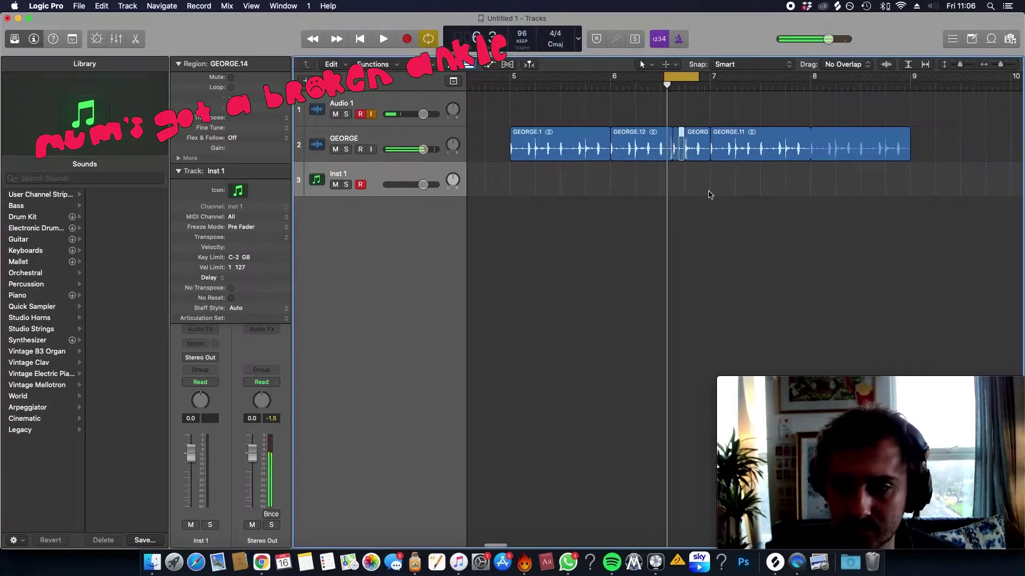
Step: Reset the cycle range to bars 5 through 8 and play it
key("space")
scroll(709, 194, "down", 5)
key("c")
left_click_drag(611, 77, 748, 82)
key("space")
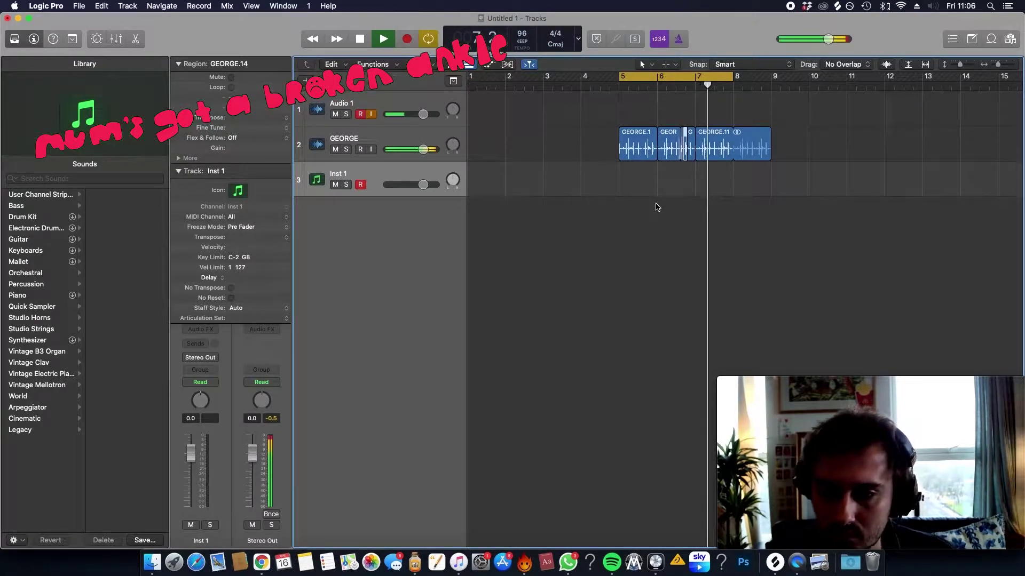
Step: Delete GEORGE.11, copy the five GEORGE chops to bar 7, and loop bars 5–9
key("c")
key("Delete")
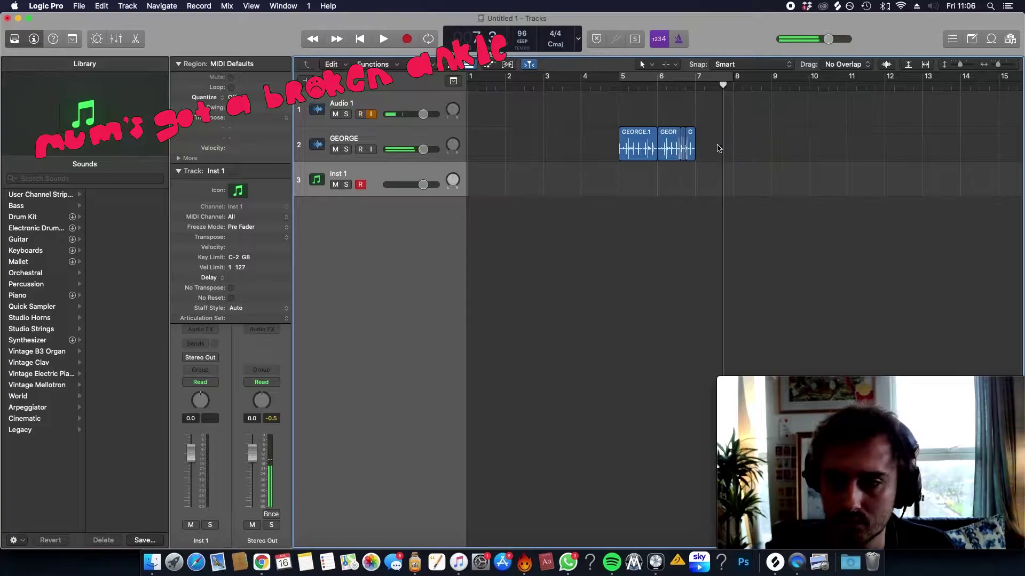
left_click_drag(641, 141, 716, 141)
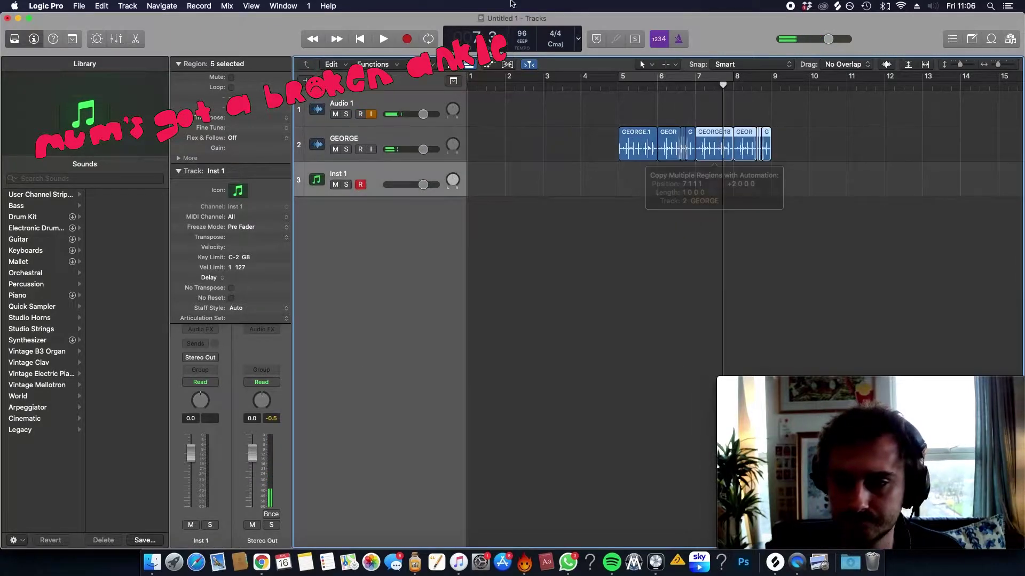
left_click_drag(623, 80, 770, 80)
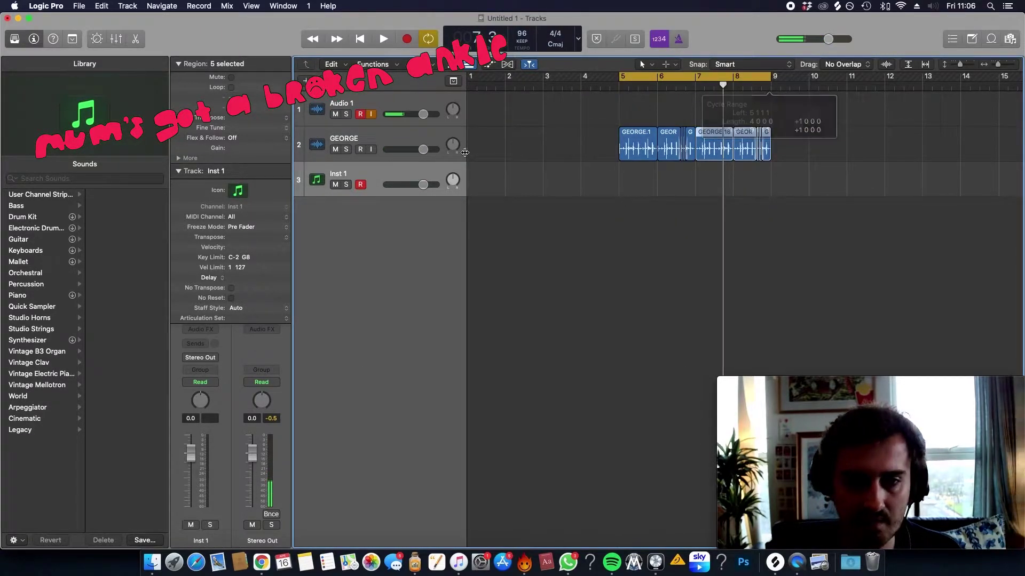
Step: Add a new track below GEORGE with Cmd+D
left_click(399, 142)
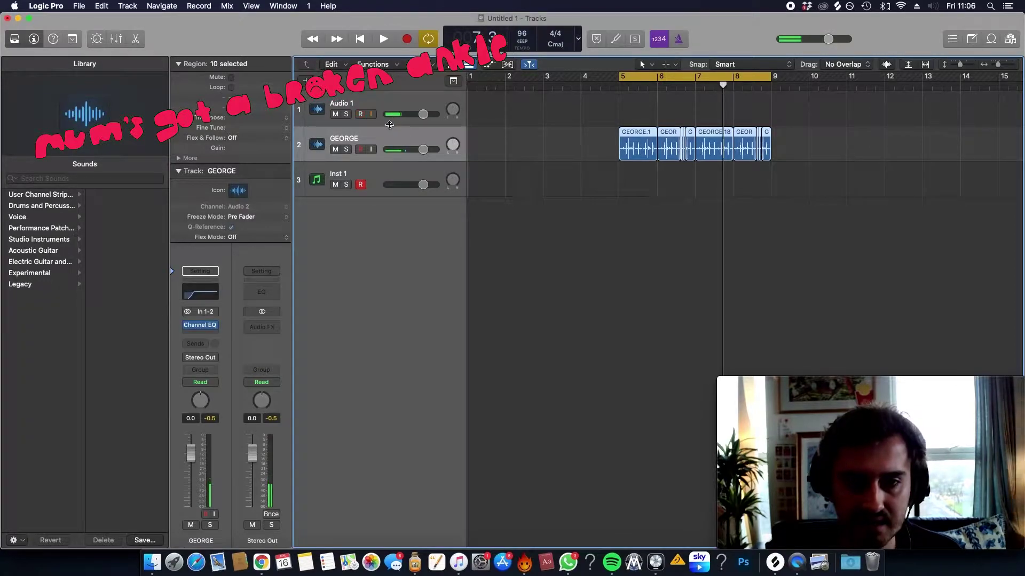
key("super+d")
key("super+Tab")
key("Escape")
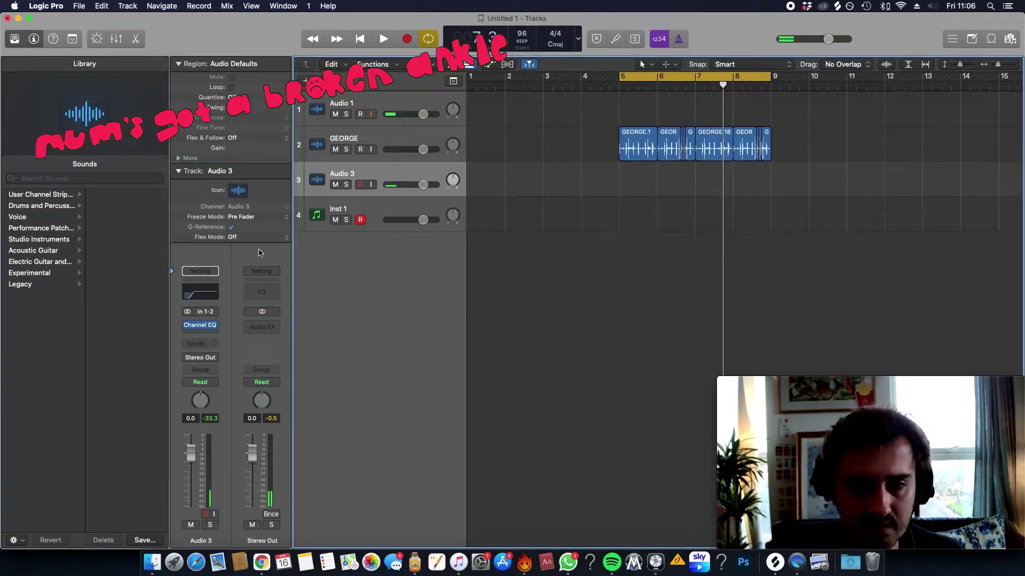
left_click(405, 133)
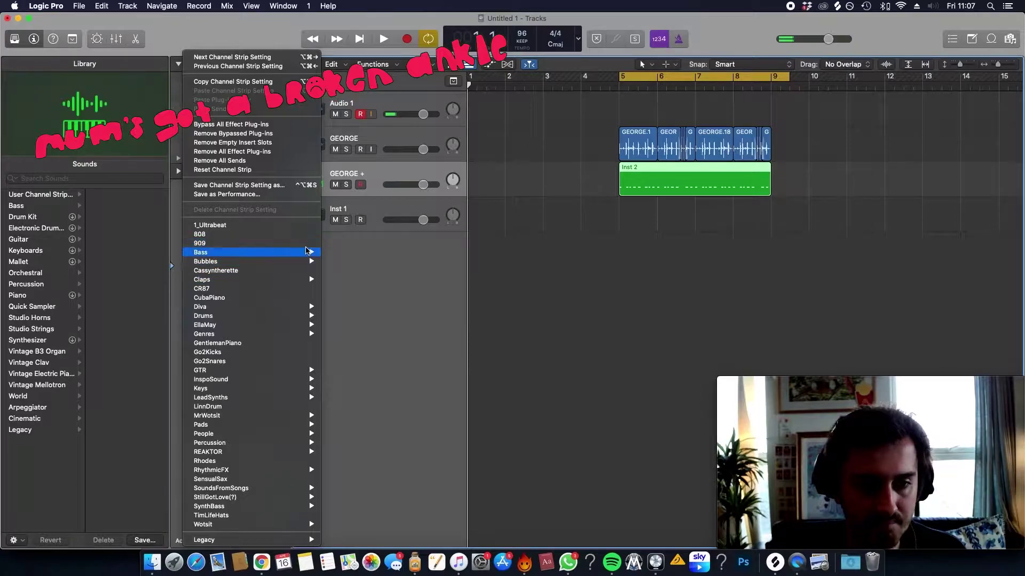
Step: Load the LOU_BoomBapKit from Drums > Full Kits on the third track, then select Inst 2
mouse_move(270, 317)
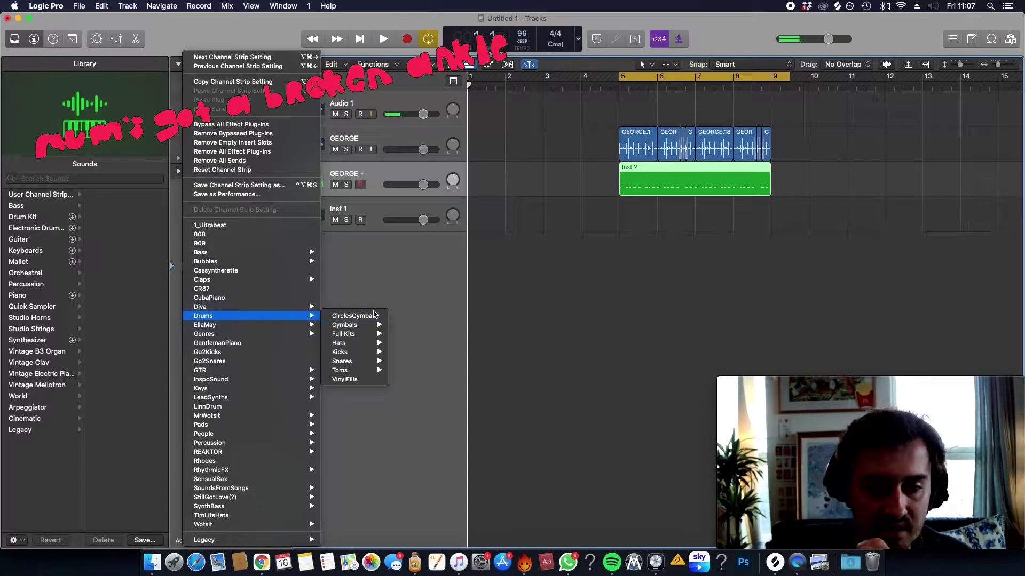
mouse_move(355, 334)
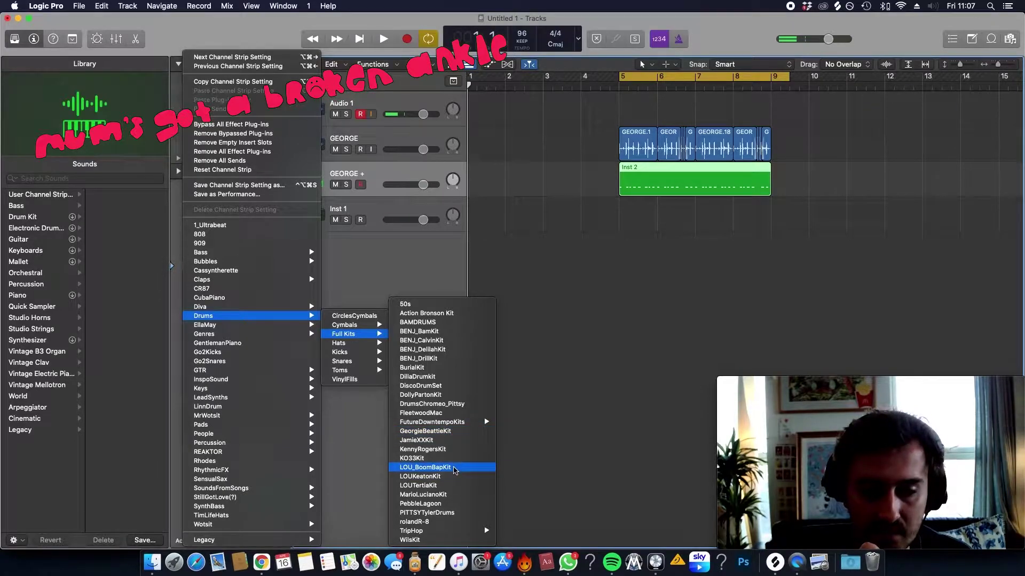
left_click(454, 469)
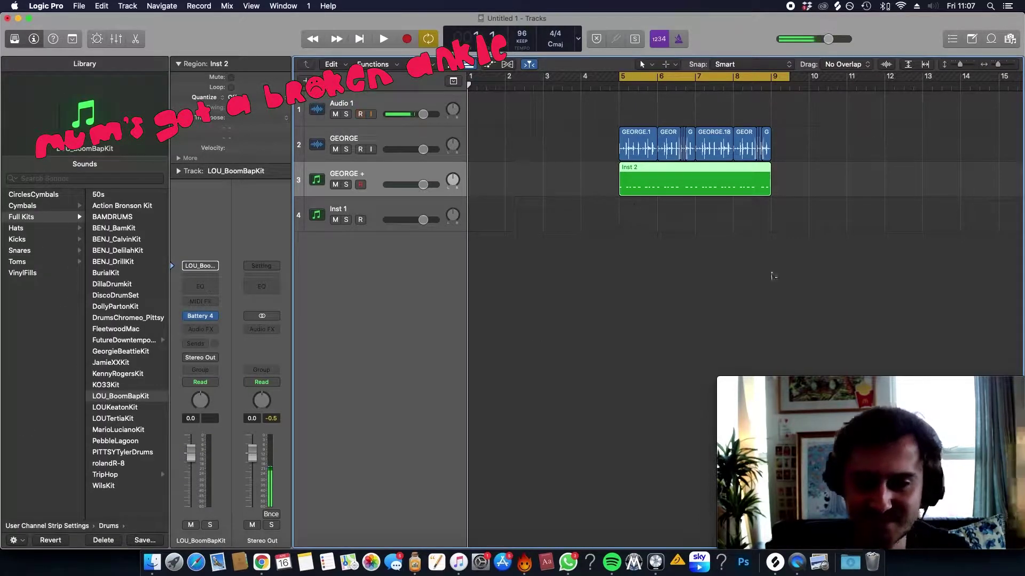
left_click(759, 244)
Step: Open the Inst 2 region in an enlarged Piano Roll and start the loop playing
double_click(730, 176)
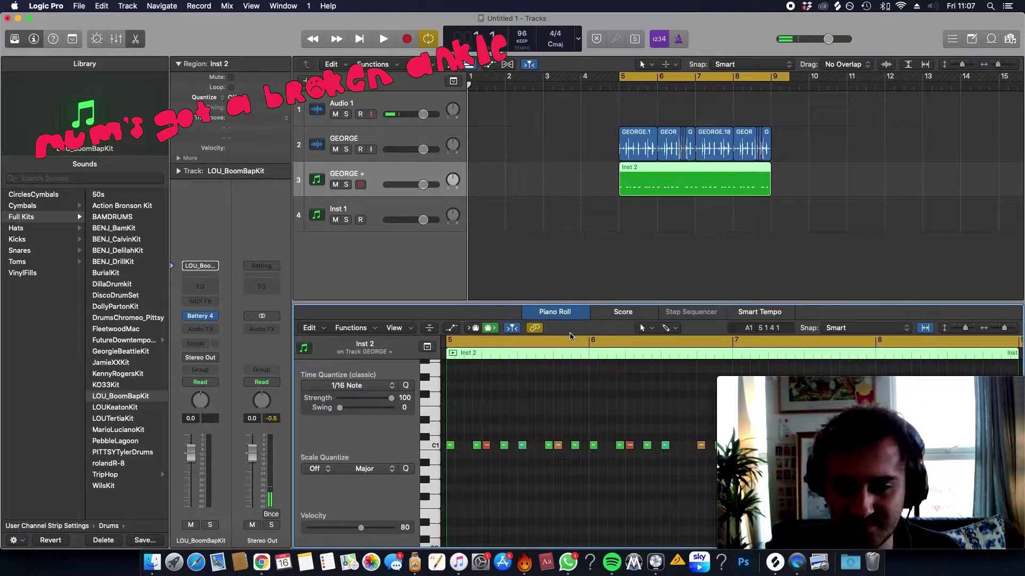
left_click_drag(574, 302, 571, 117)
scroll(560, 315, "down", 5)
key("space")
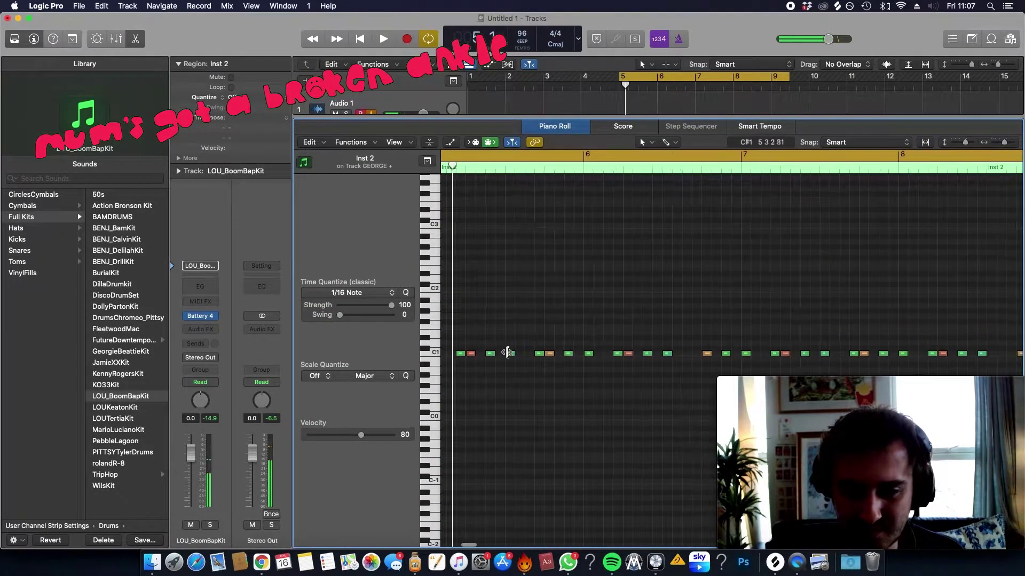
Step: Delete the two red and two orange C1 hits in bars 5–7, then stop playback
left_click(463, 353)
key("super+Right")
key("super+Right")
left_click_drag(526, 341, 538, 360)
key("Delete")
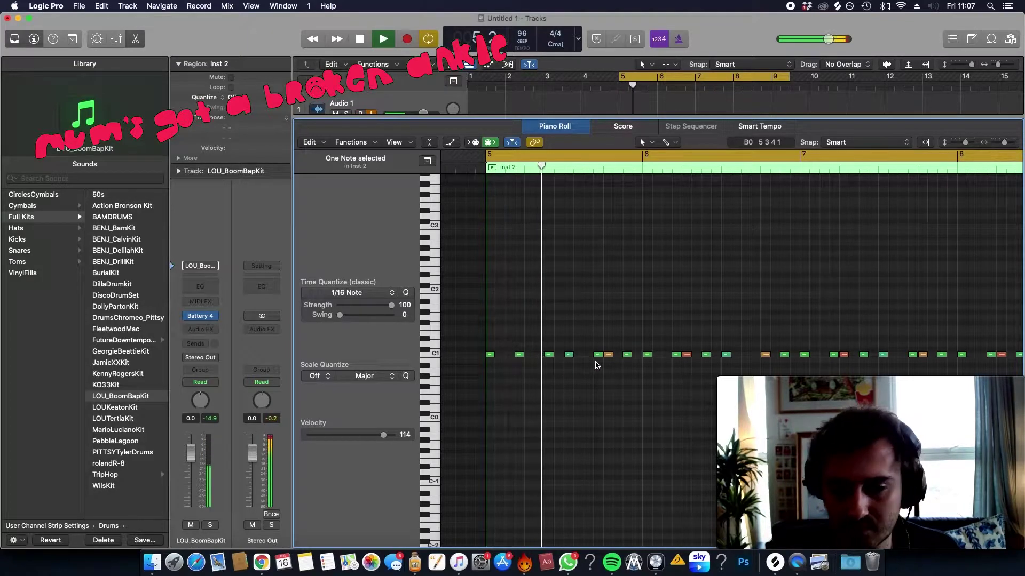
left_click(609, 355)
key("Delete")
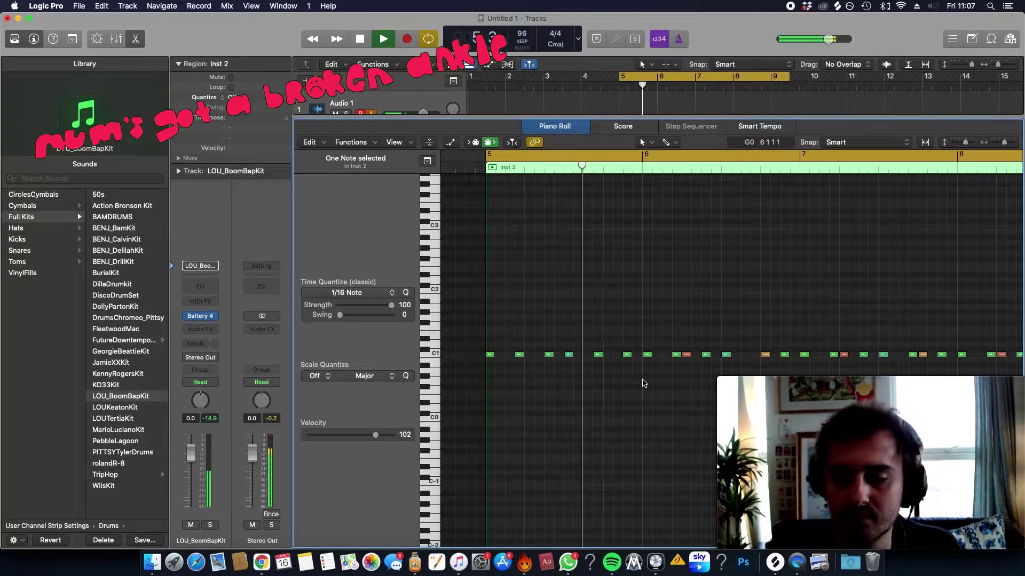
left_click(687, 355)
key("Delete")
left_click(766, 355)
key("Delete")
key("space")
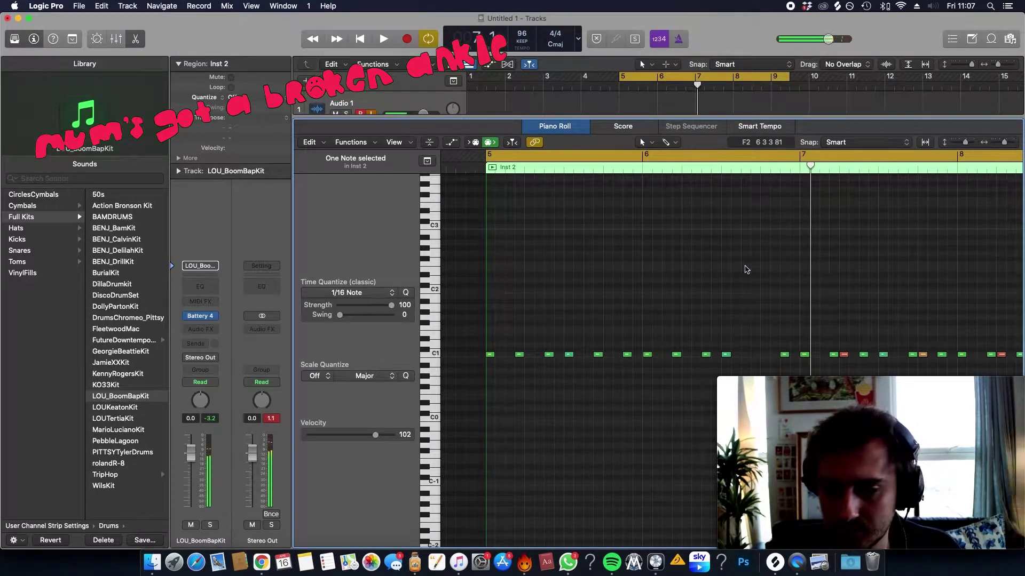
Step: Split Inst 2 at bar 7, delete the right half, and copy the left half to bar 7
key("c")
key("x")
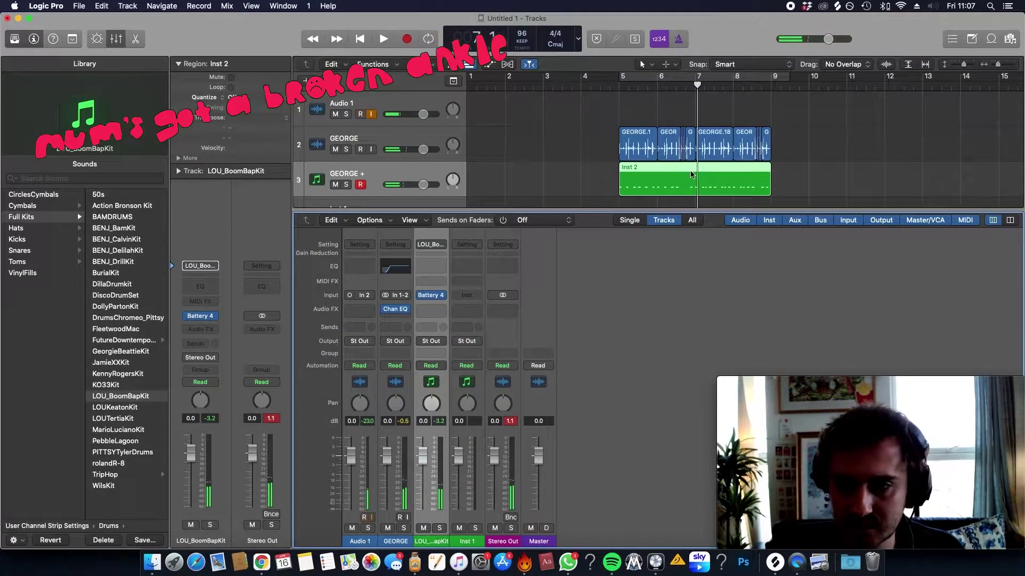
double_click(698, 171, "super")
left_click(716, 178)
key("Delete")
left_click_drag(668, 181, 744, 180, "alt")
Step: While looping bars 5–9, raise GEORGE + to 1.4 dB and lower the GEORGE track's volume
key("c")
key("space")
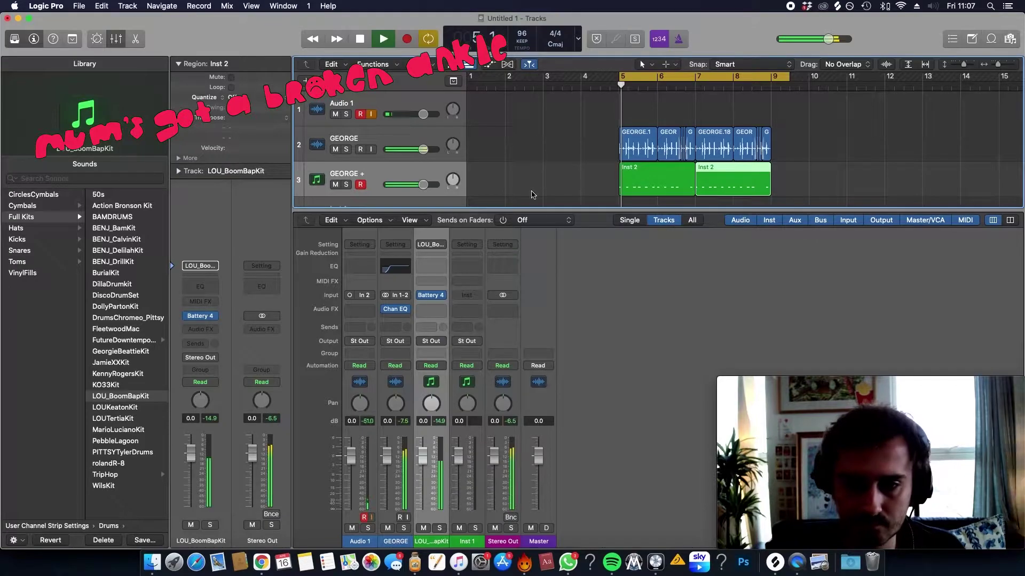
key("x")
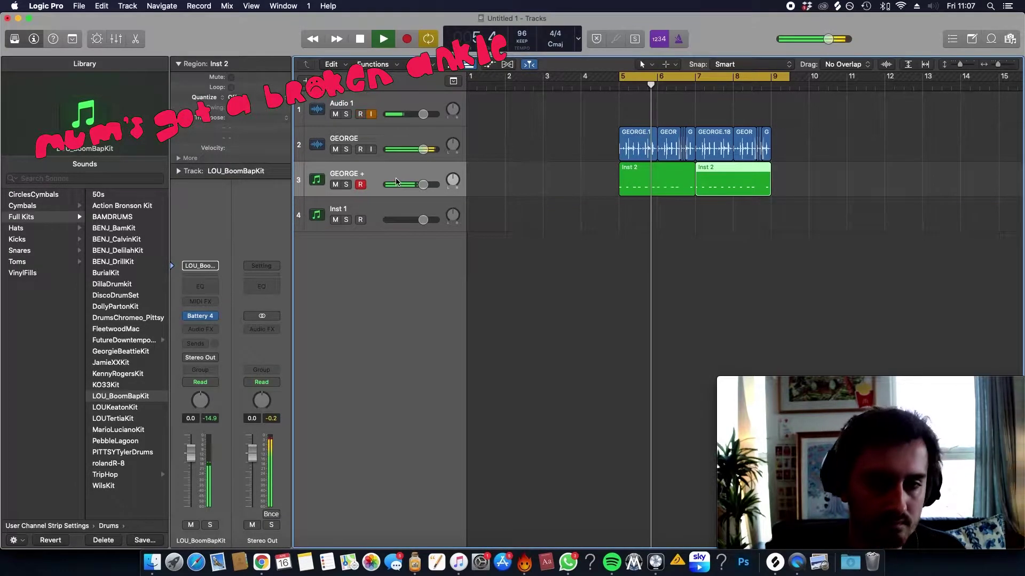
left_click_drag(413, 184, 416, 184)
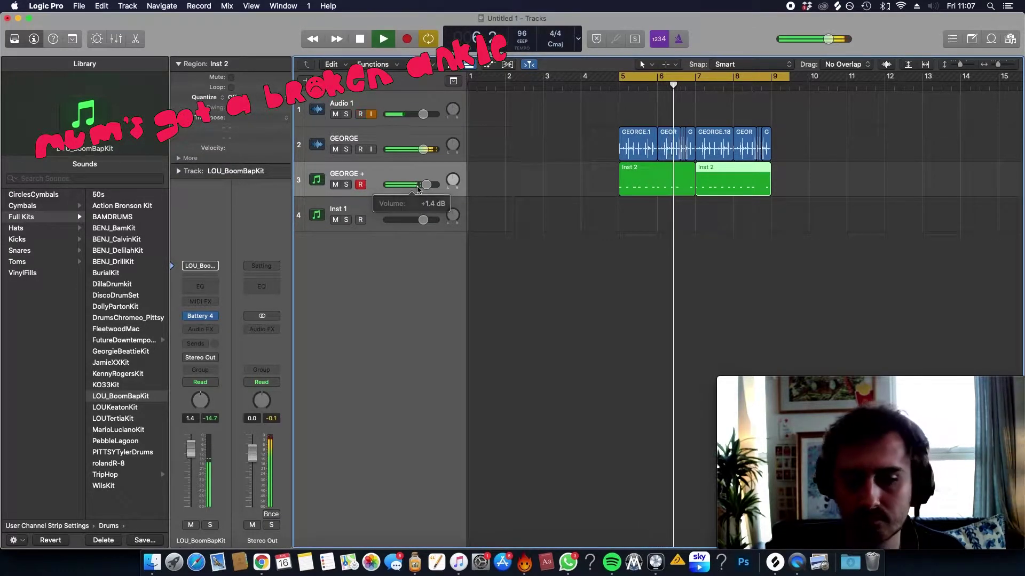
left_click(412, 136)
left_click_drag(420, 150, 404, 162)
left_click(371, 181)
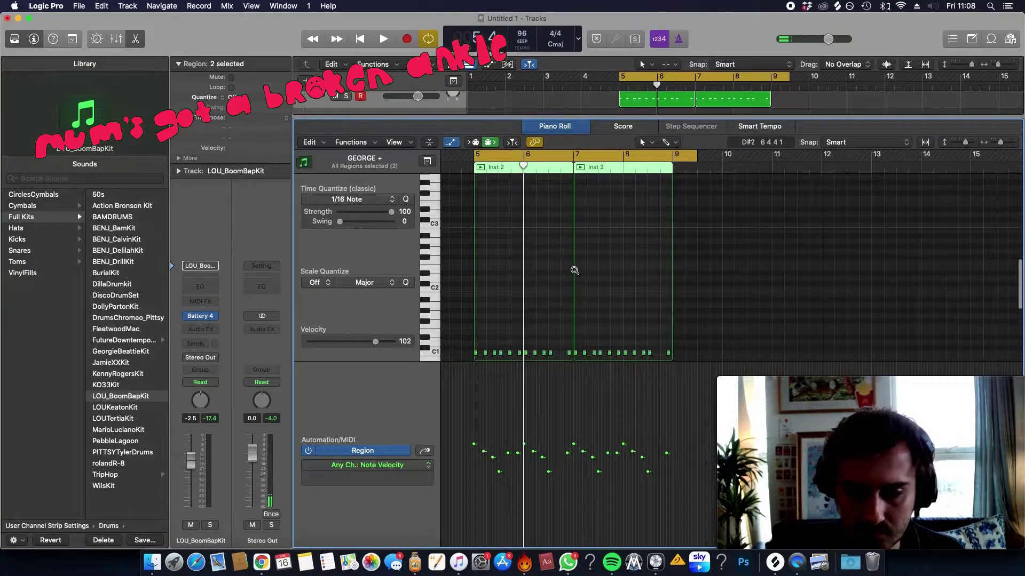
Step: Raise the velocity of one Inst 2 drum hit in the Piano Roll velocity lane
key("space")
scroll(574, 270, "up", 5)
key("space")
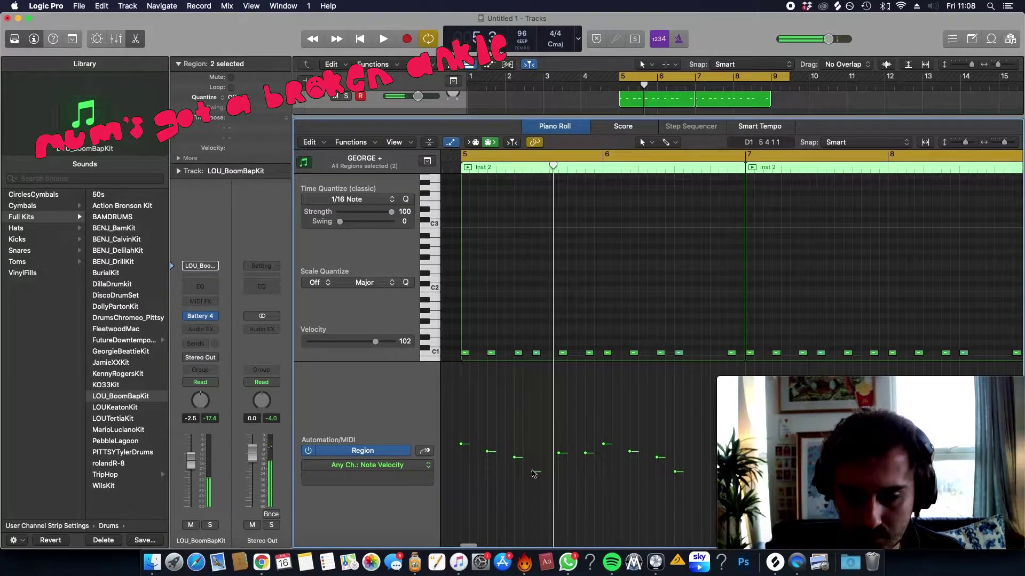
left_click_drag(532, 472, 533, 448)
scroll(623, 336, "left", 2)
scroll(623, 335, "right", 2)
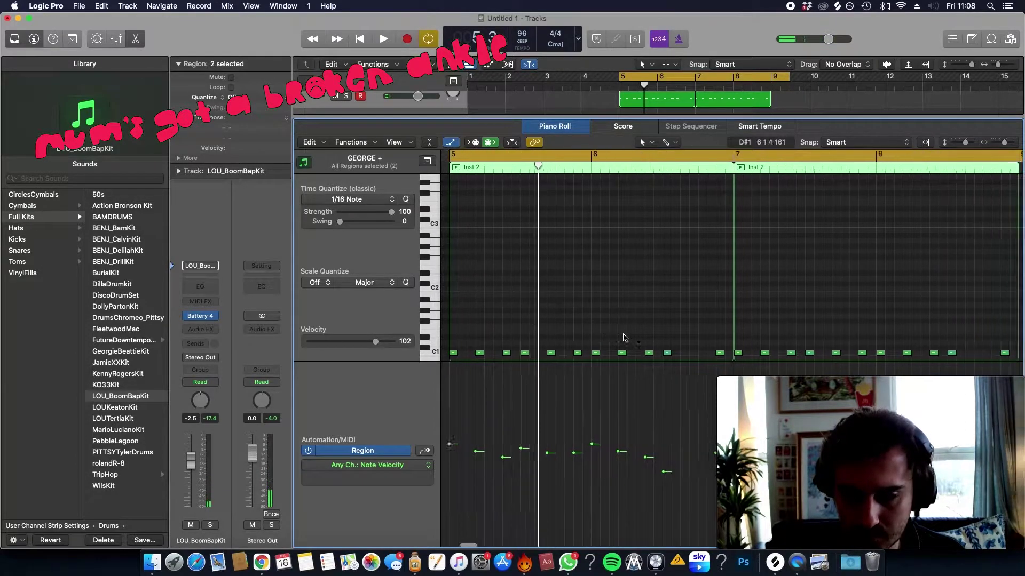
Step: Delete the second Inst 2 region and set the first region to loop
left_click(745, 96)
key("space")
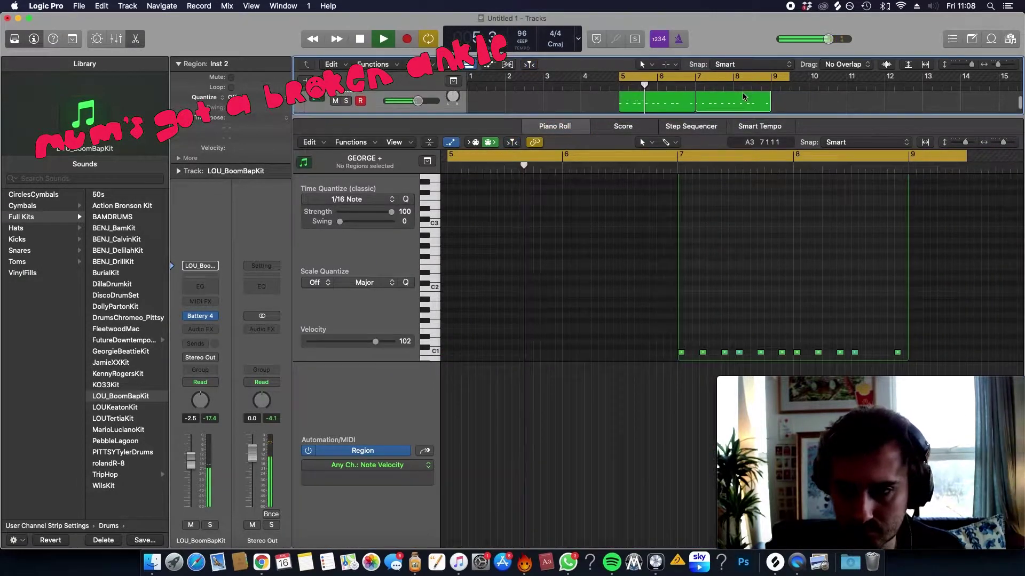
key("Delete")
left_click(662, 99)
key("l")
scroll(641, 247, "down", 5)
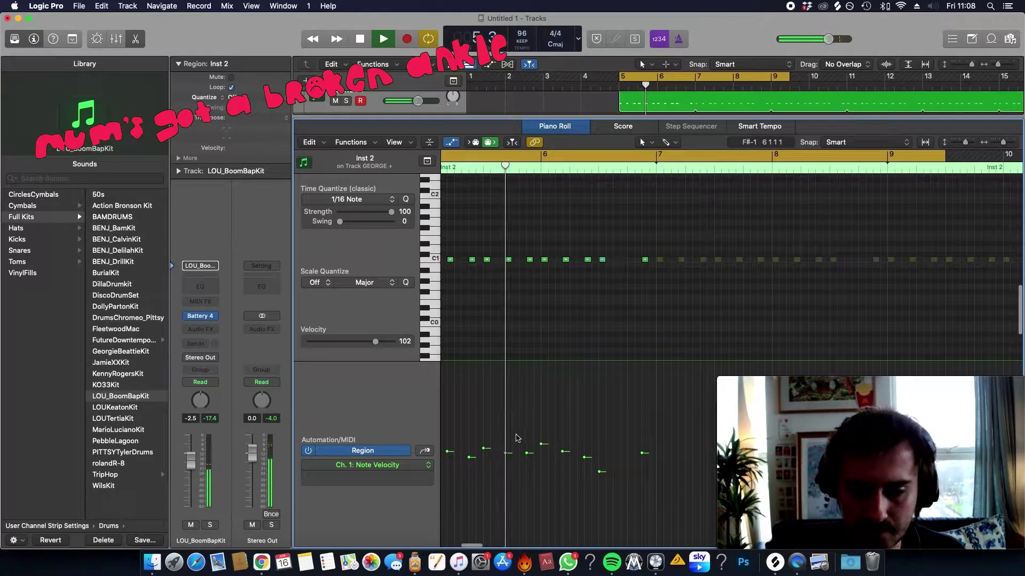
key("space")
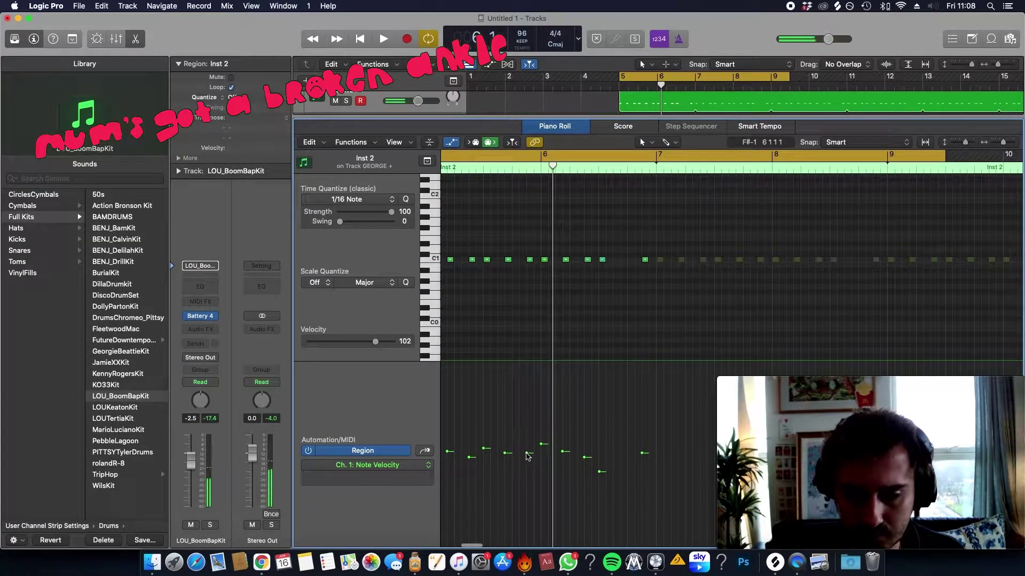
key("space")
Step: Raise the velocity of the hit at bar 6.3 and extend the Inst 2 loop to bar 9
mouse_move(645, 472)
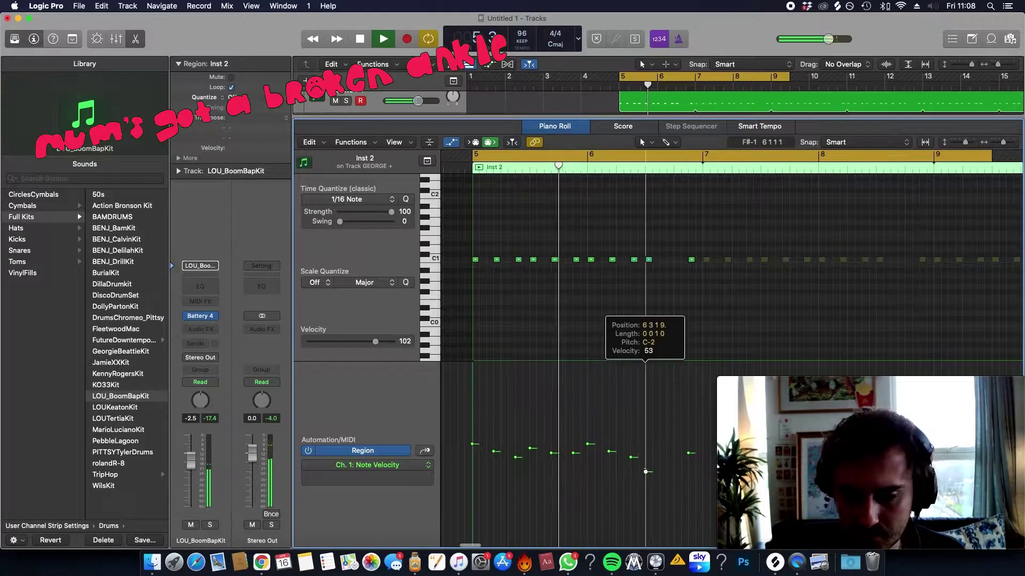
left_click_drag(646, 472, 649, 444)
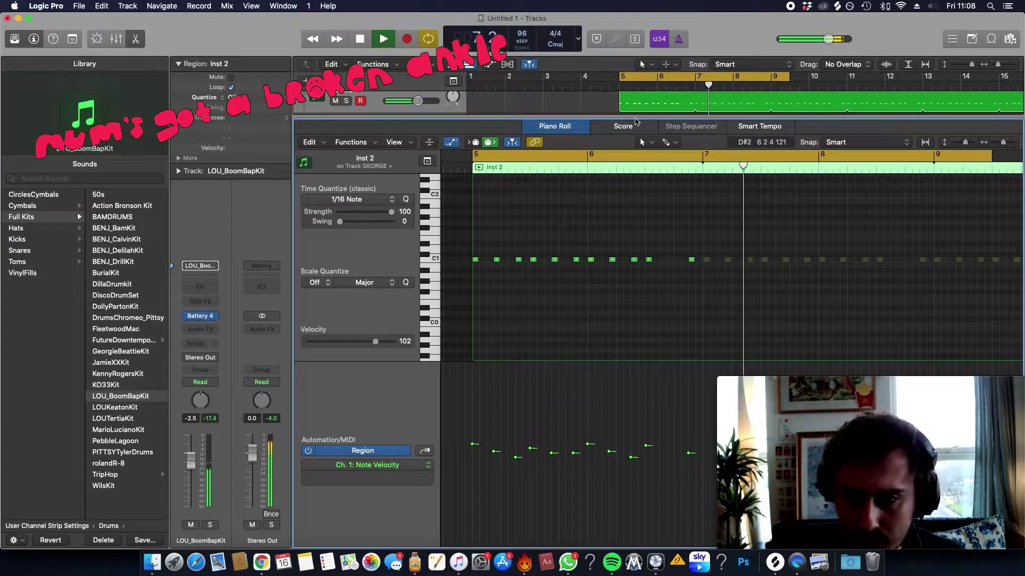
key("p")
left_click_drag(835, 178, 774, 187)
key("c")
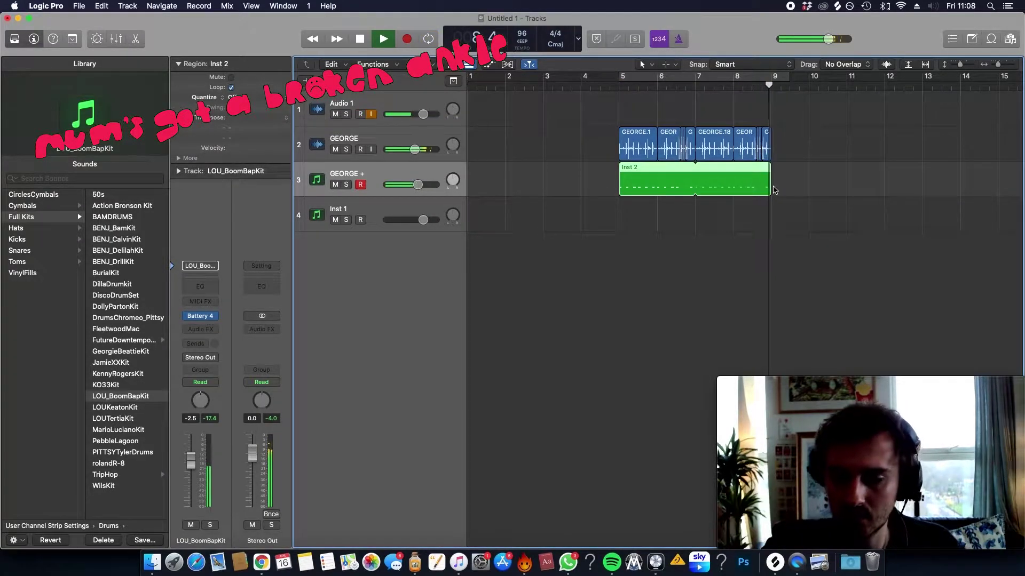
Step: Set the cycle range to bars 5–9 and add a new track with GEORGE's settings
key("space")
left_click_drag(634, 77, 777, 77)
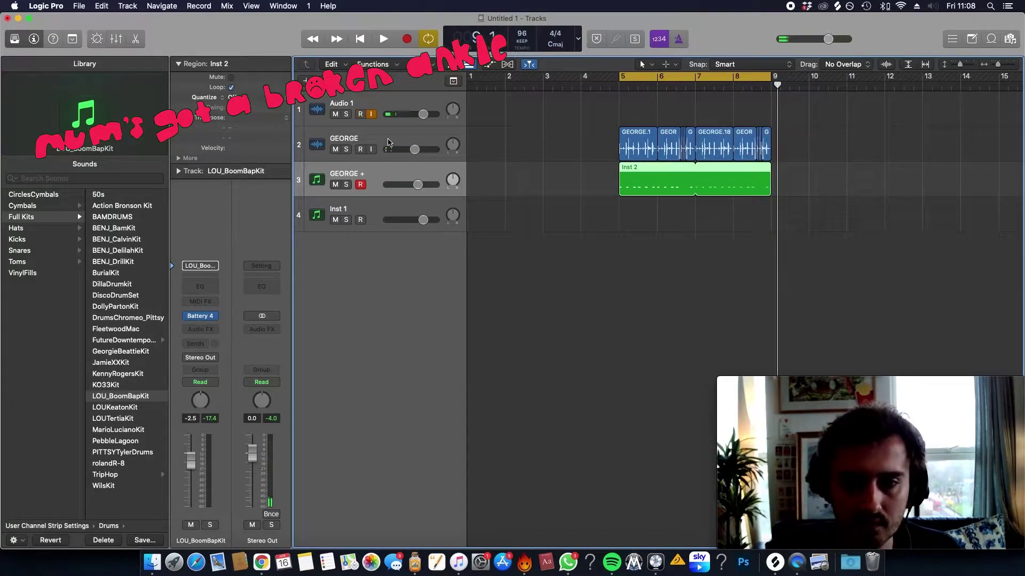
left_click(388, 143)
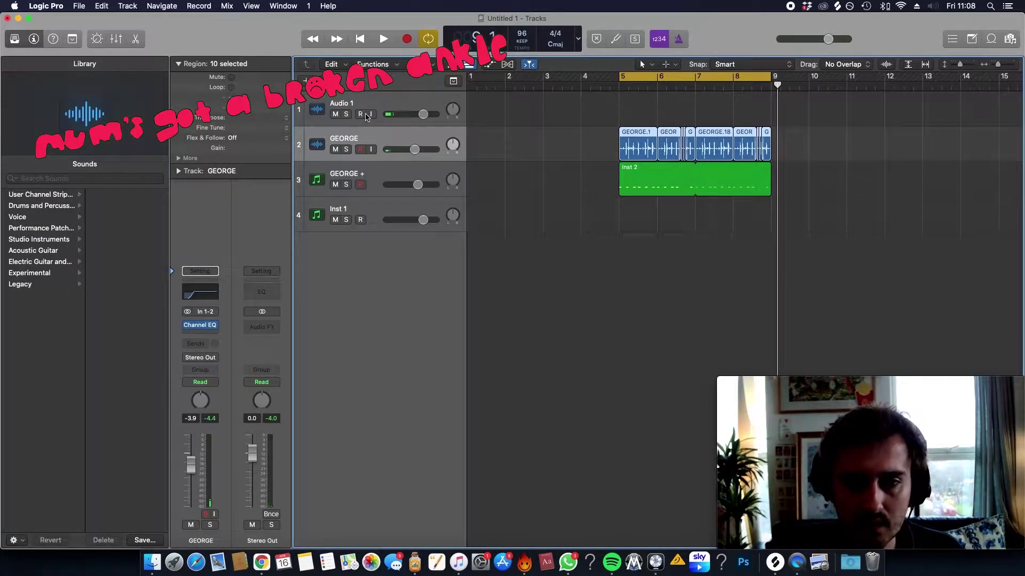
key("super+d")
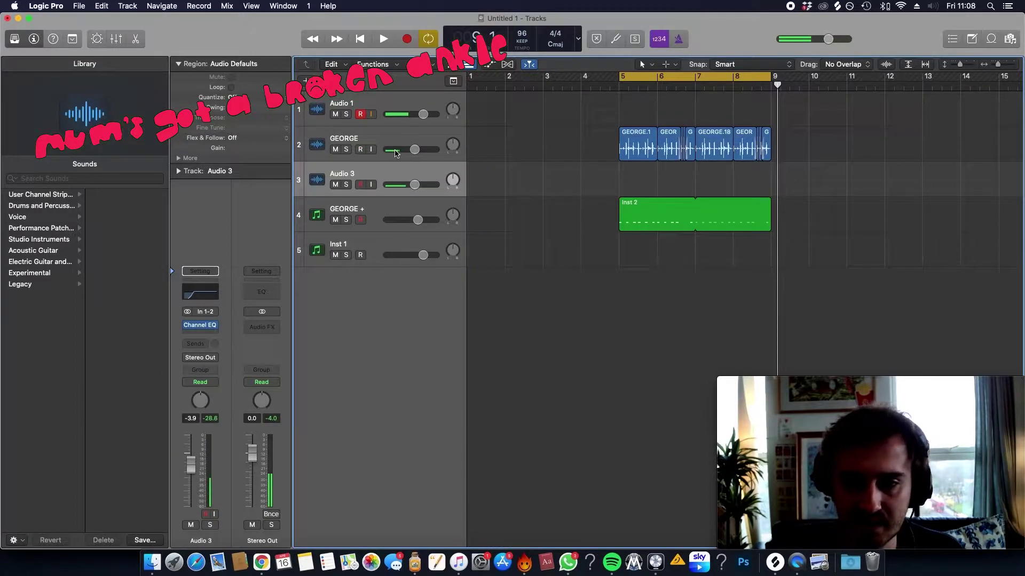
scroll(542, 250, "up", 5)
Step: Select the GEORGE break track and show the Track menu
scroll(542, 250, "left", 4)
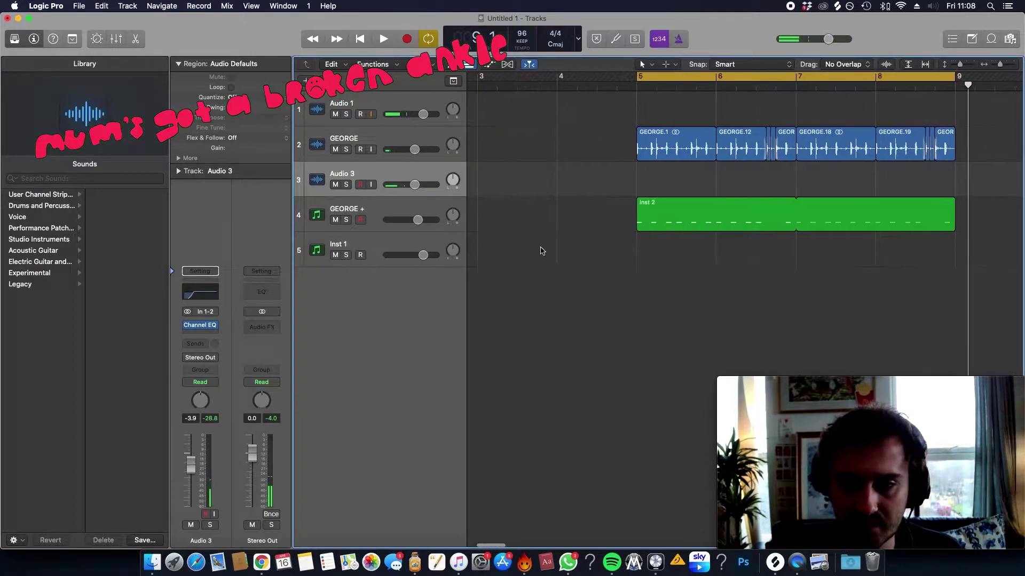
left_click(416, 145)
left_click(160, 6)
mouse_move(124, 5)
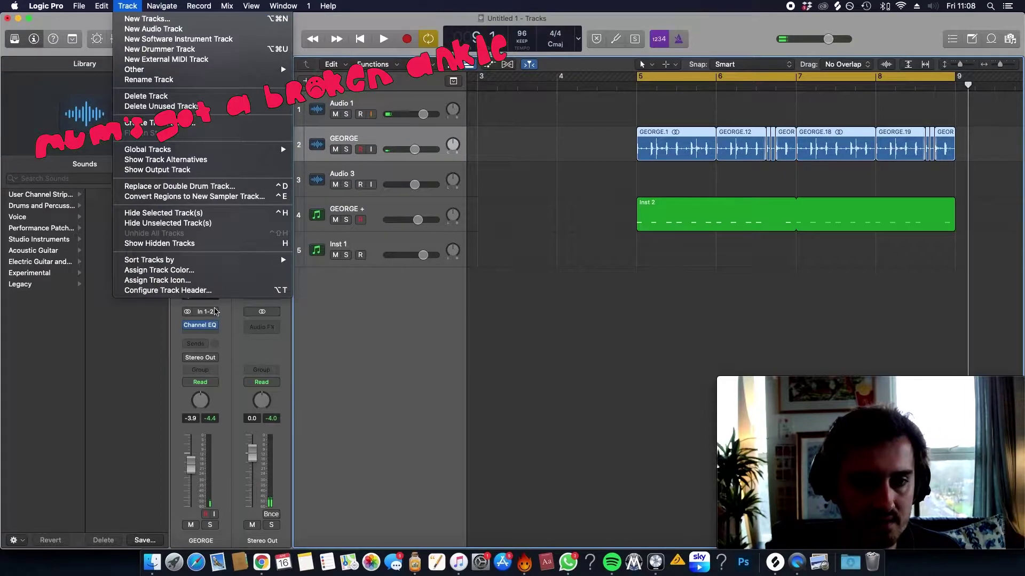
Step: Double the GEORGE break with a Snare instrument via Replace or Double Drum Track
left_click(236, 187)
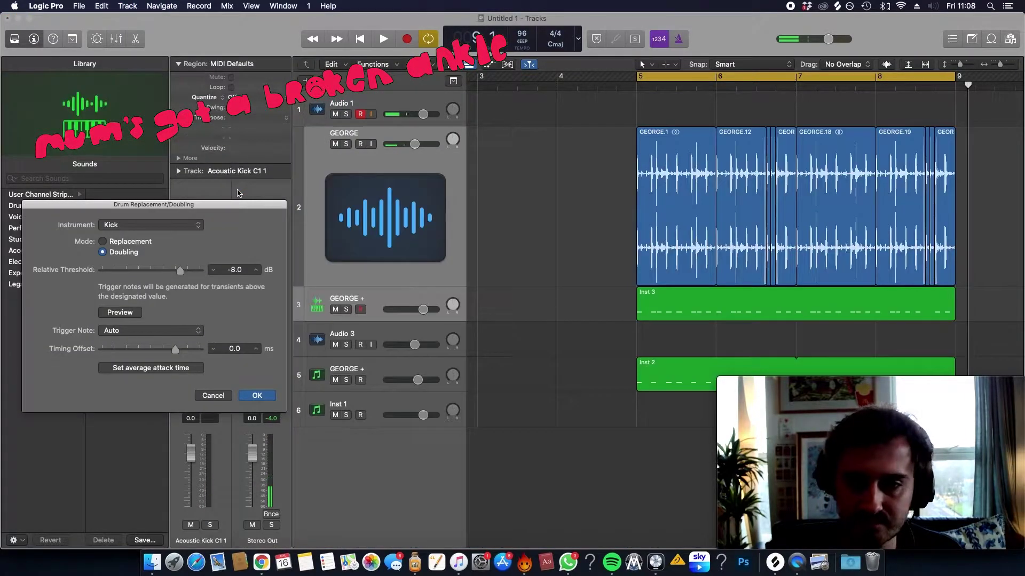
left_click(143, 227)
left_click(143, 235)
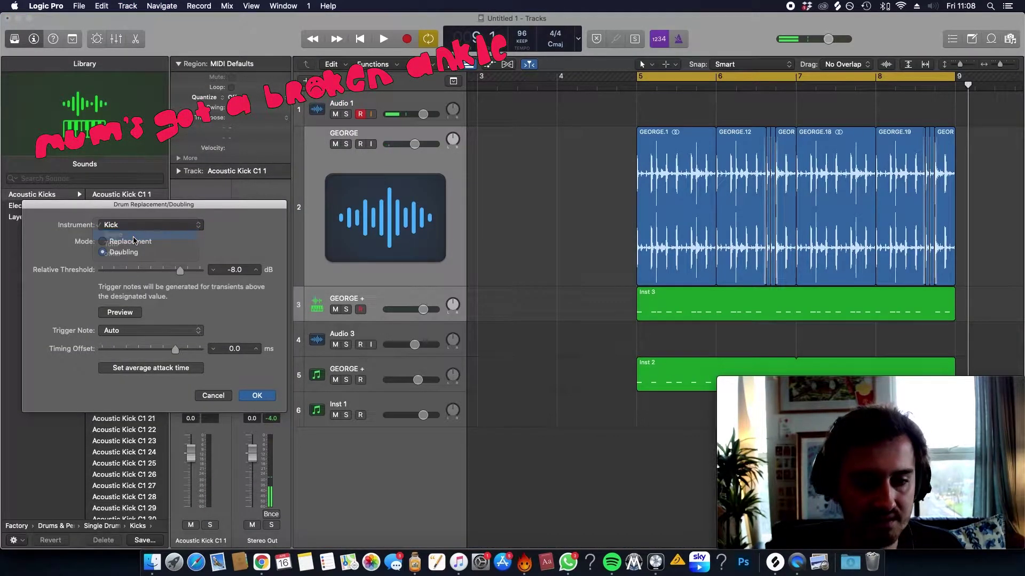
key("Return")
Step: Delete the empty Audio 3 track and open the Inst 3 region in the Piano Roll
left_click(390, 205)
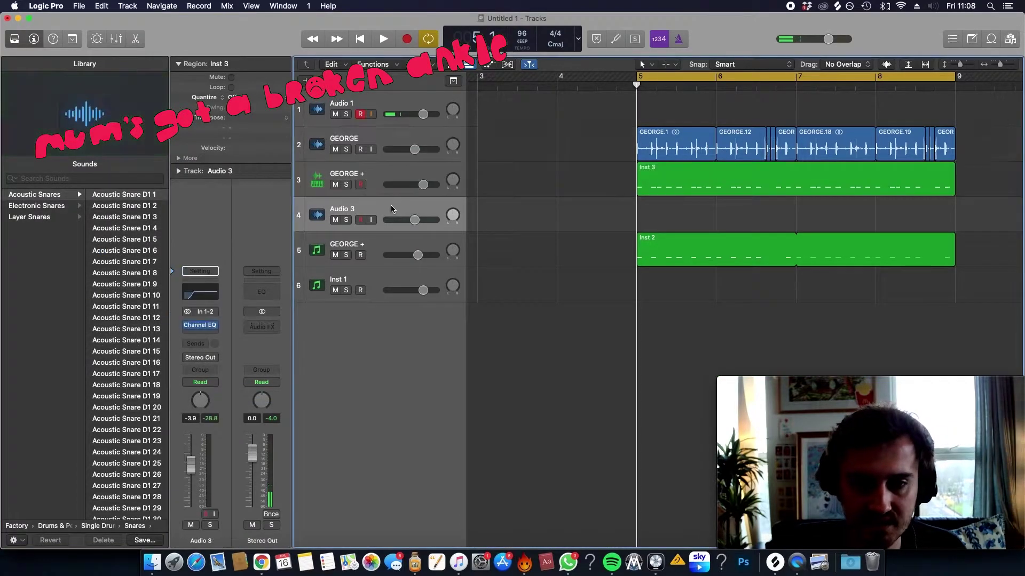
key("super+BackSpace")
left_click(711, 185)
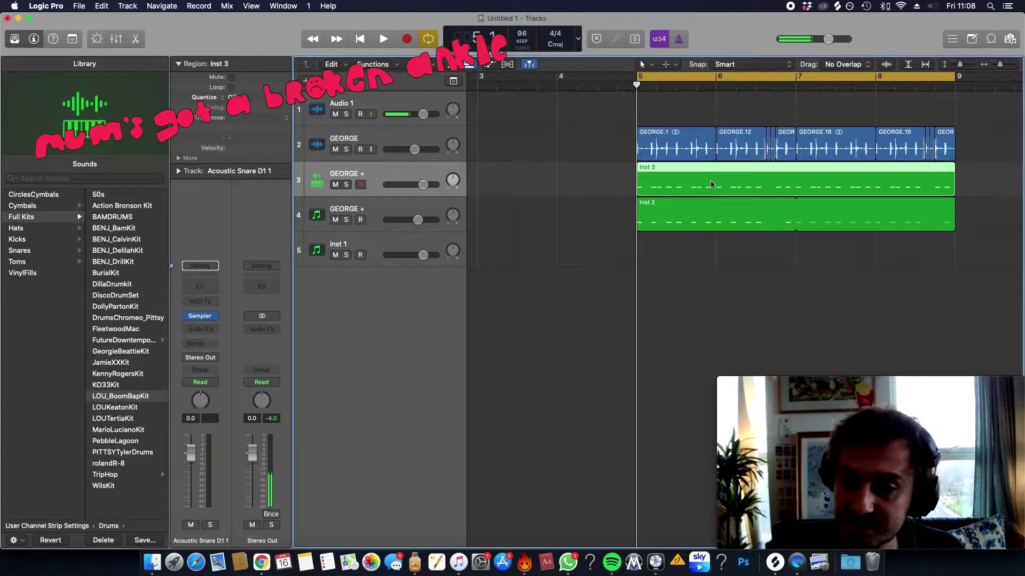
double_click(732, 181)
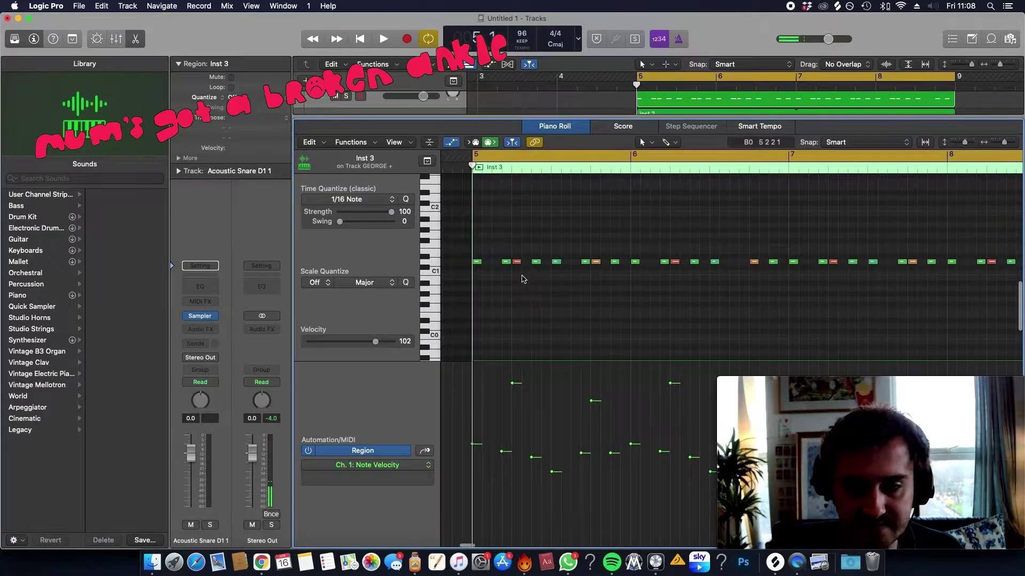
Step: Marquee-select and delete three groups of unwanted Inst 3 snare notes, leaving sparse red and orange hits
left_click_drag(474, 268, 587, 234)
key("BackSpace")
key("BackSpace")
left_click_drag(611, 278, 727, 250)
key("BackSpace")
key("BackSpace")
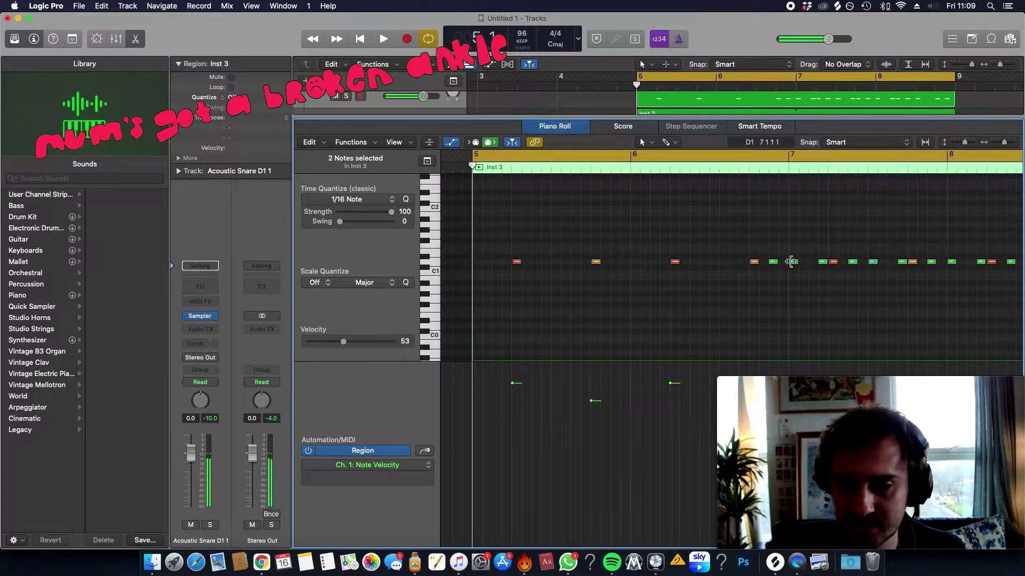
scroll(795, 262, "right", 3)
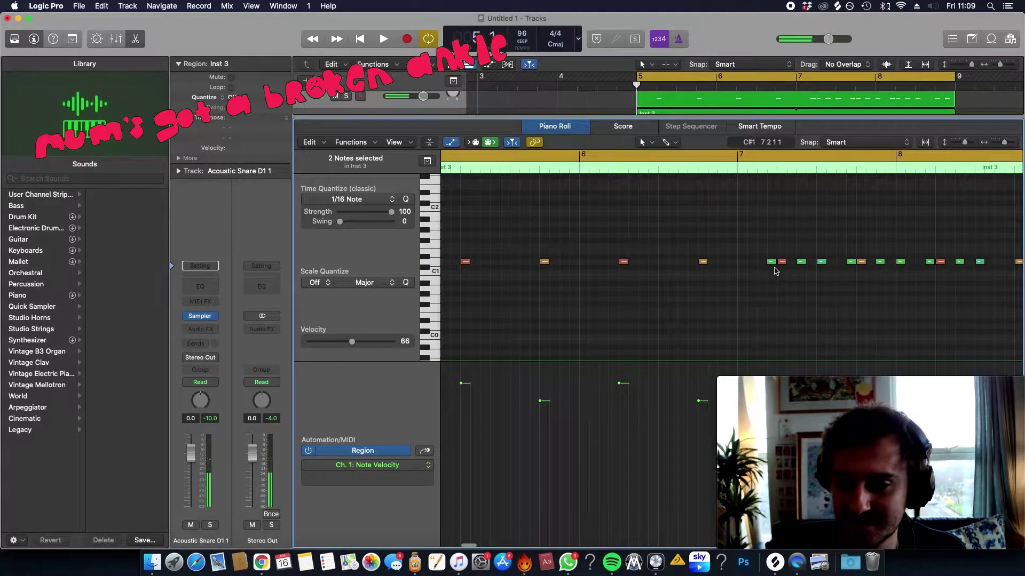
key("BackSpace")
left_click_drag(852, 252, 904, 262)
scroll(875, 260, "right", 6)
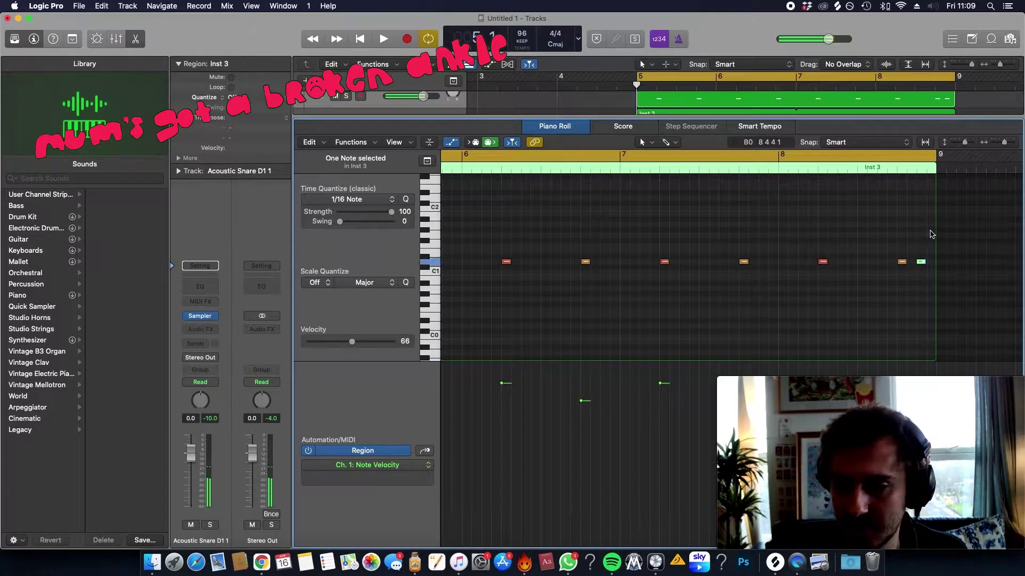
Step: Close the note editor and lower the snare doubling track to -11.4 dB while listening
key("p")
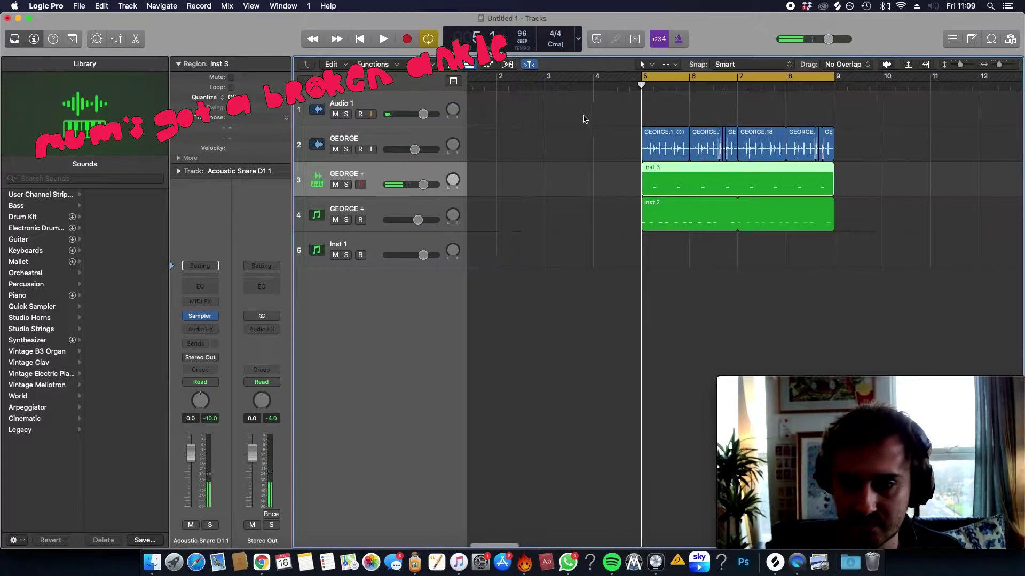
key("space")
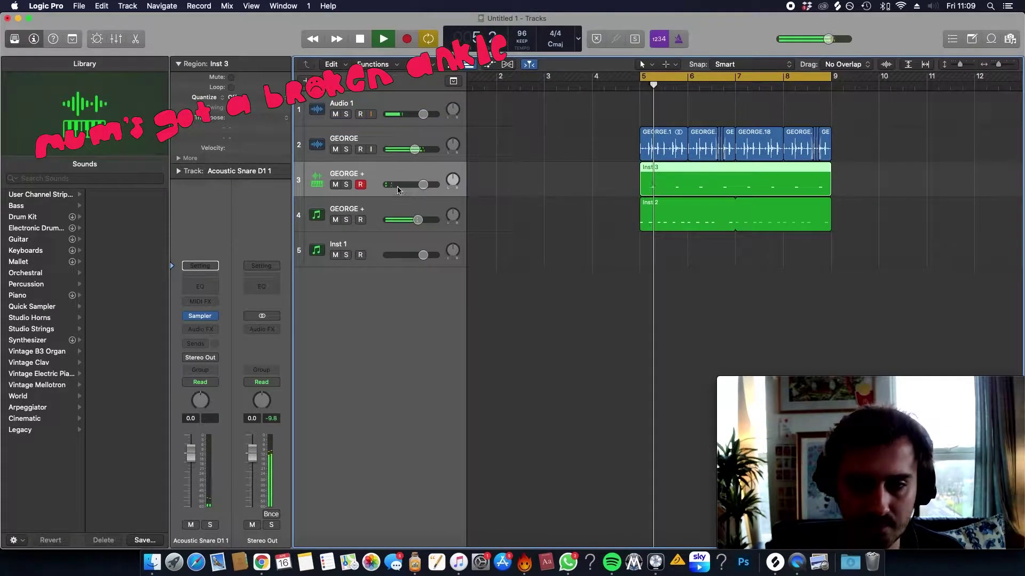
left_click_drag(423, 185, 404, 185)
key("space")
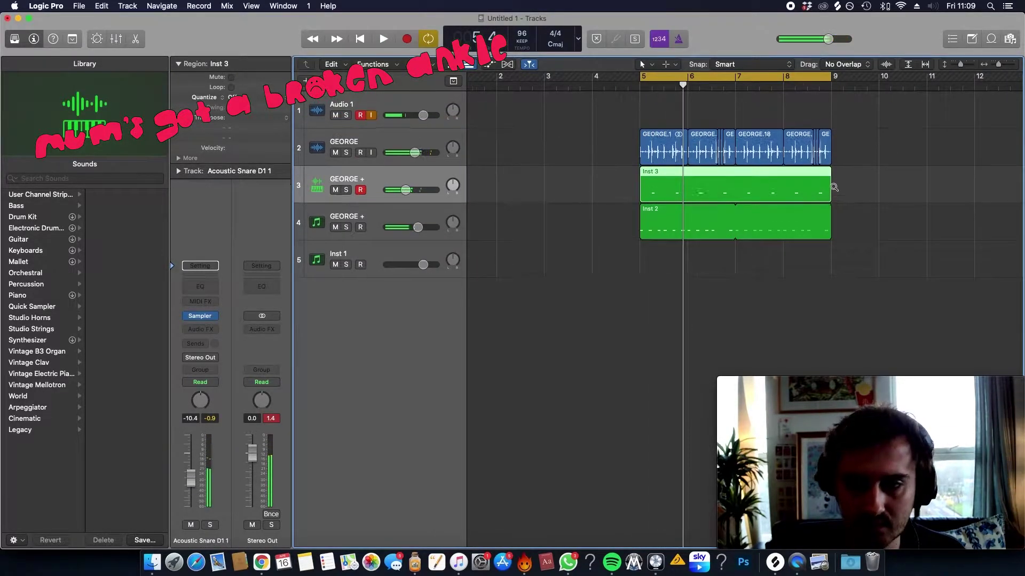
key("z")
Step: Add a new Audio 3 track with GEORGE's settings and mute the Inst 3 snare track
left_click(405, 141)
key("super+d")
scroll(765, 206, "up", 5)
scroll(766, 206, "left", 4)
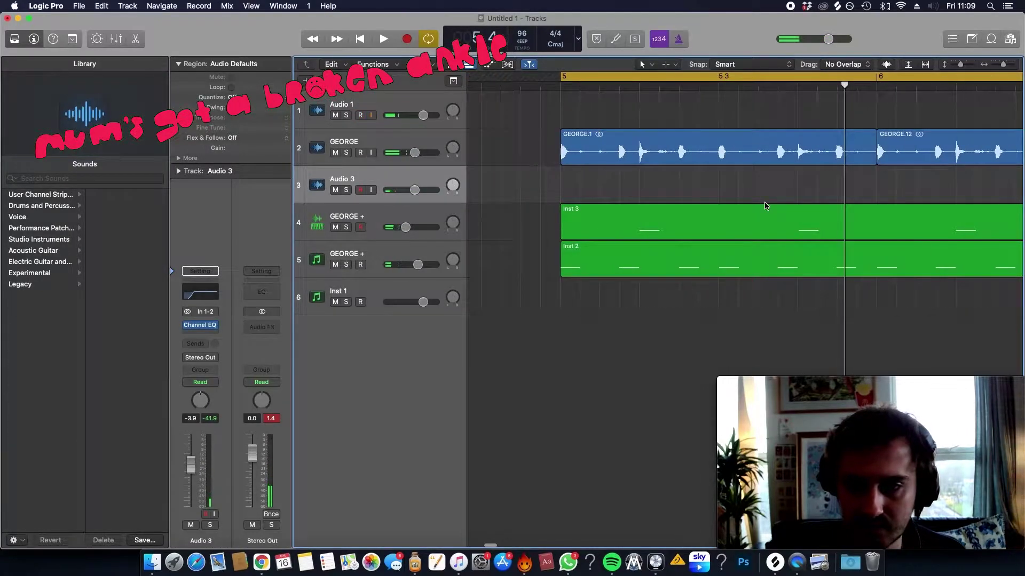
left_click(336, 228)
key("space")
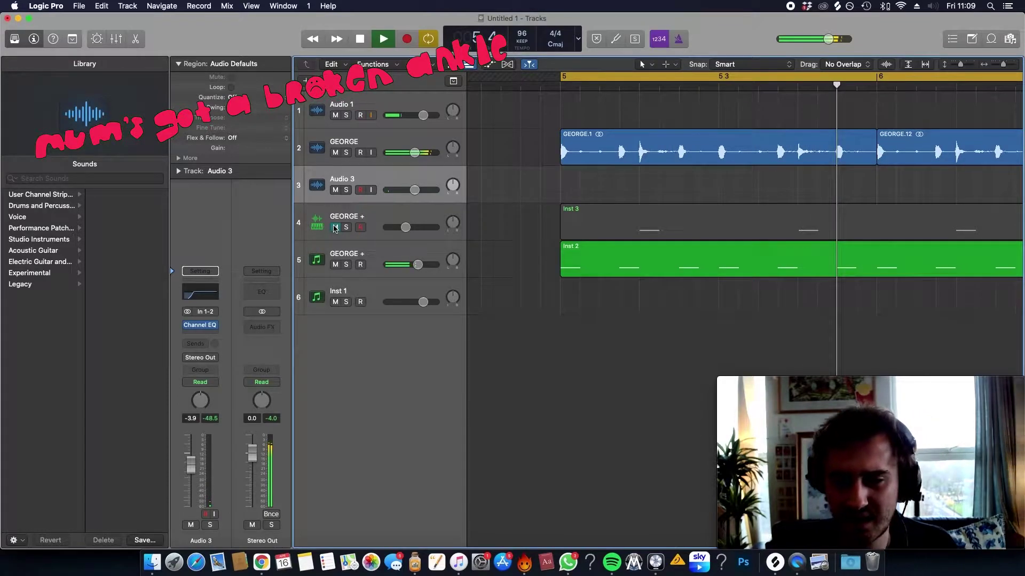
key("z")
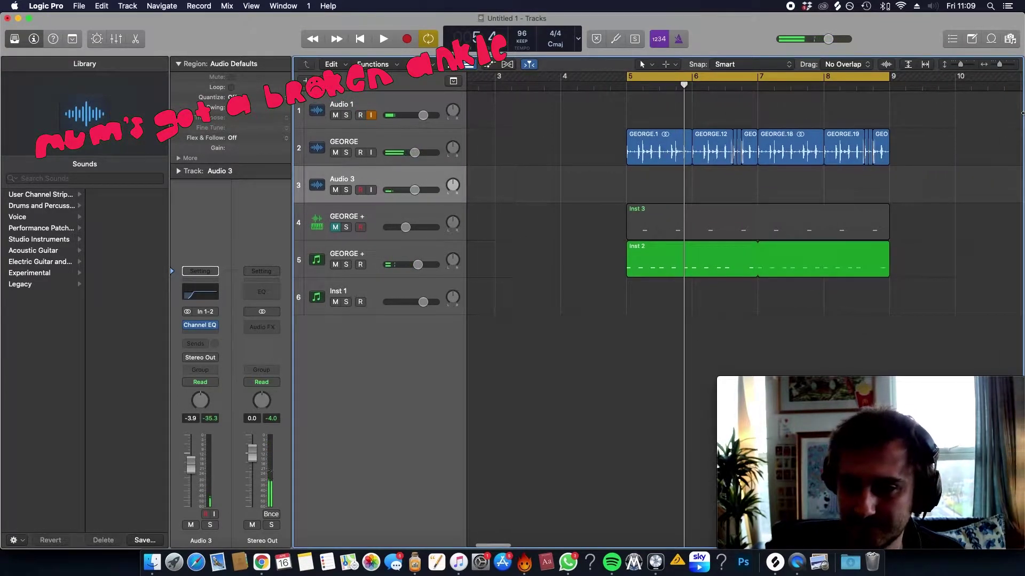
key("z")
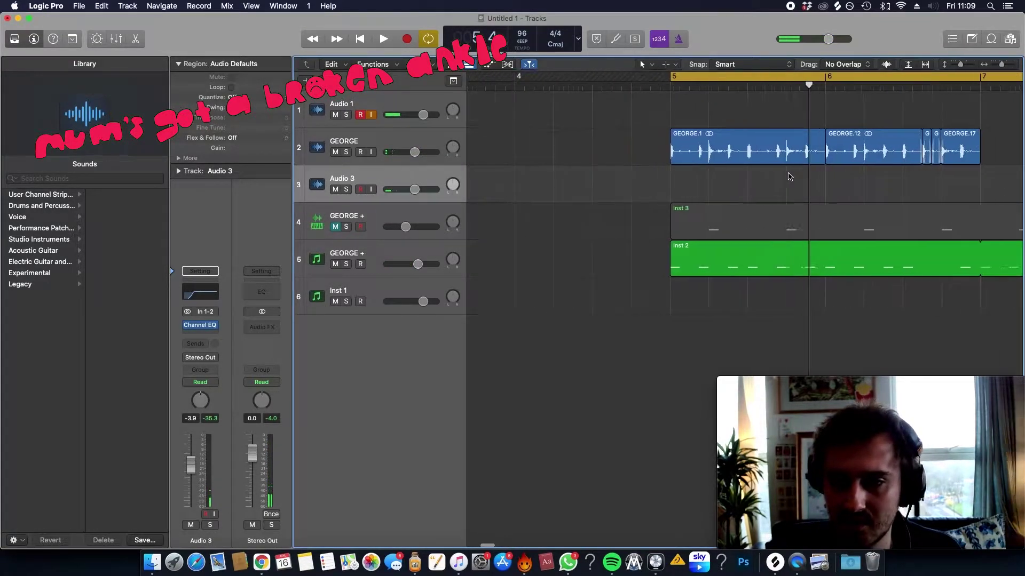
Step: Scissor GEORGE.1, GEORGE.24, GEORGE.26 and GEORGE.12 to isolate short hits
left_click(726, 144)
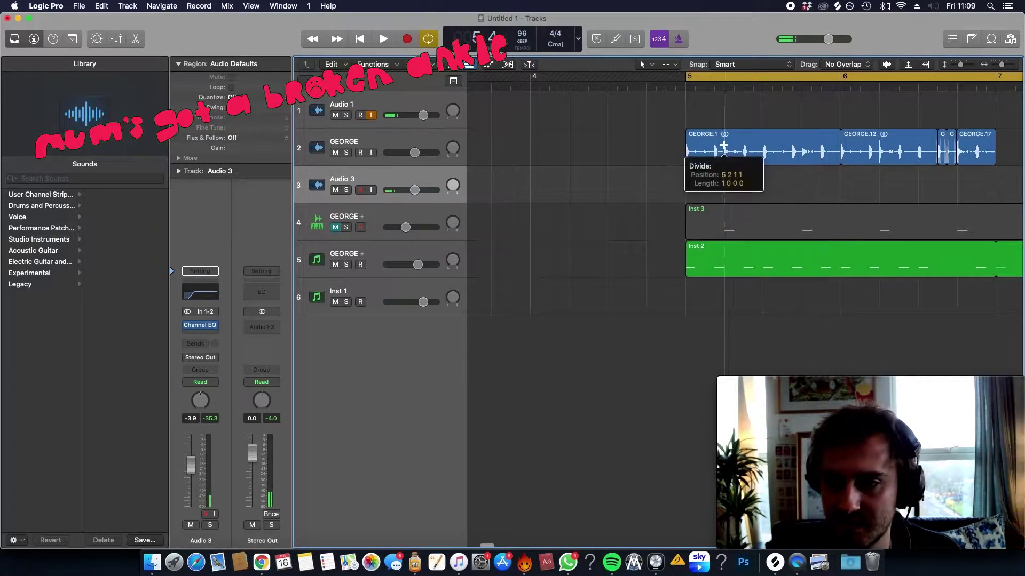
key("z")
left_click(661, 139)
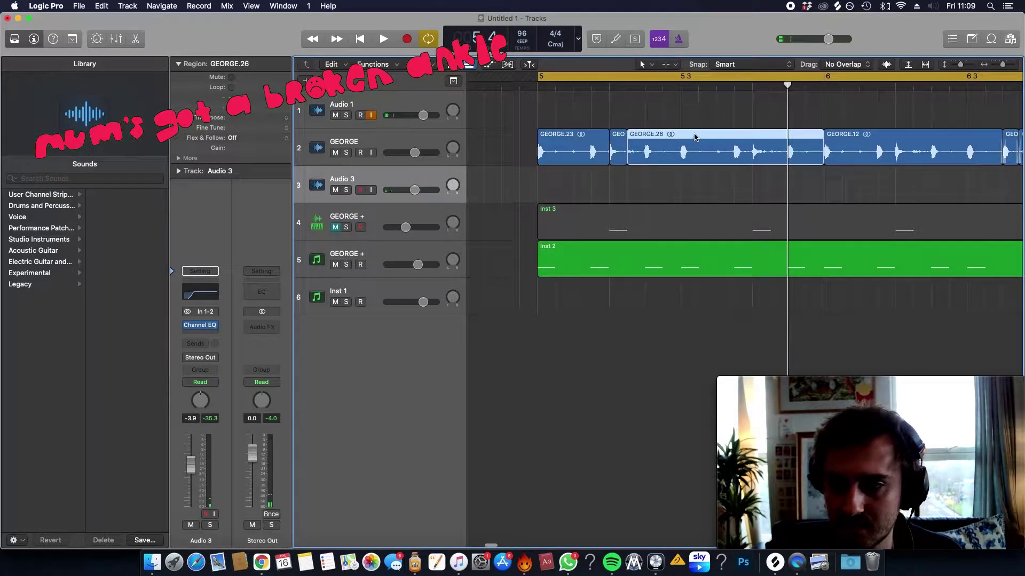
left_click(752, 134)
left_click(770, 140)
left_click(767, 136)
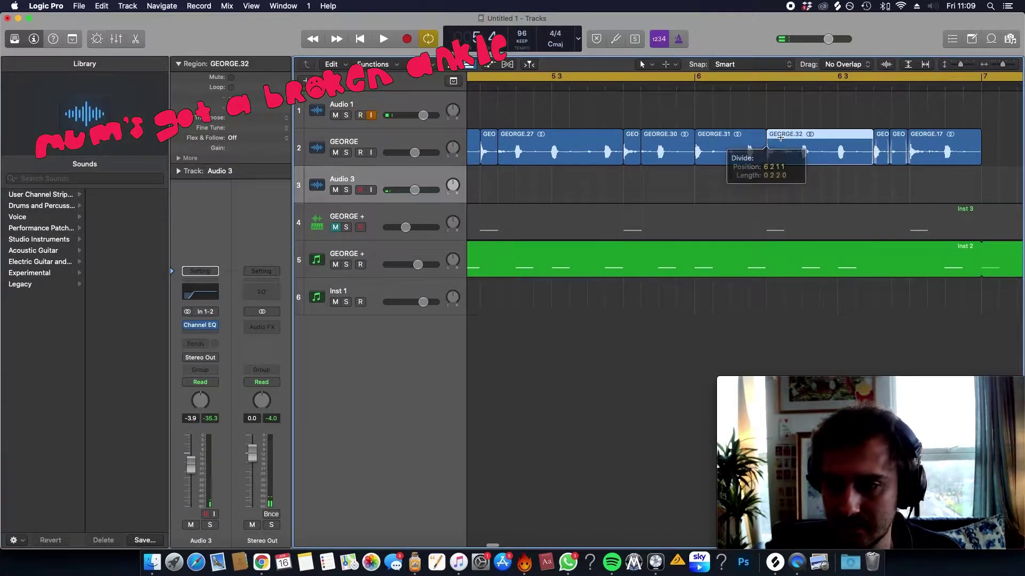
left_click(785, 137)
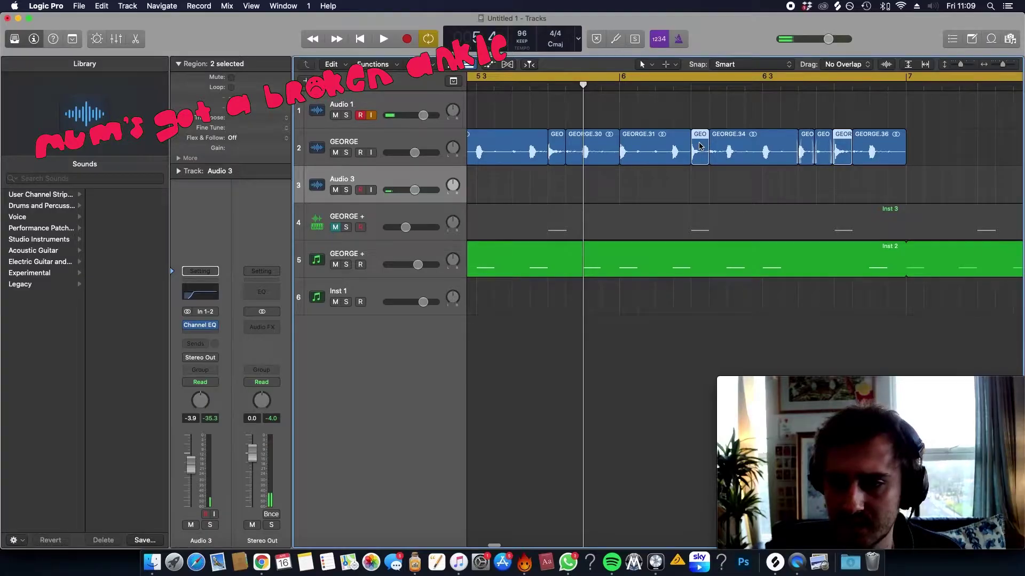
Step: Move the four short slices onto Audio 3 and mute that track
scroll(620, 141, "left", 3)
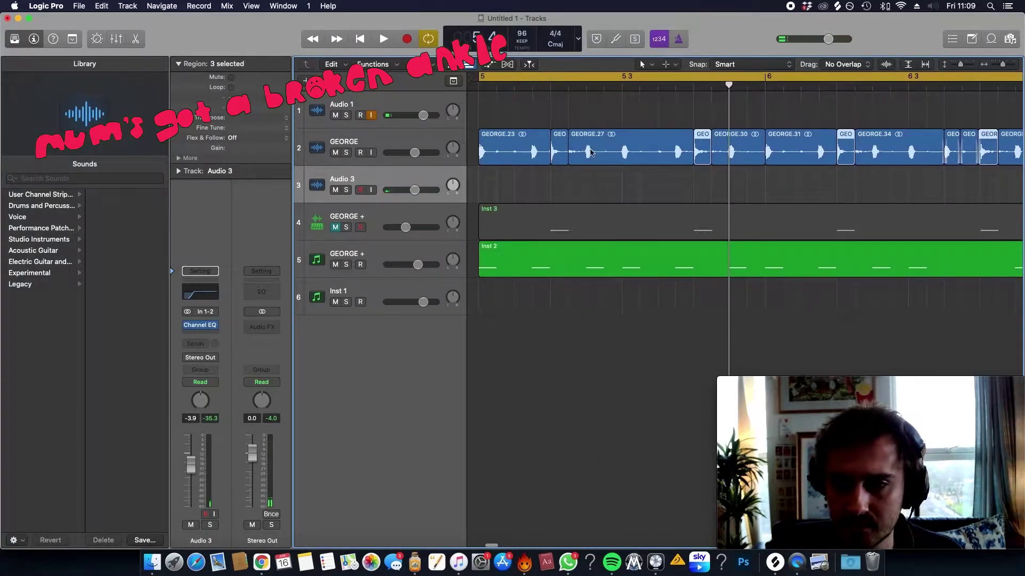
left_click_drag(558, 163, 558, 201)
key("space")
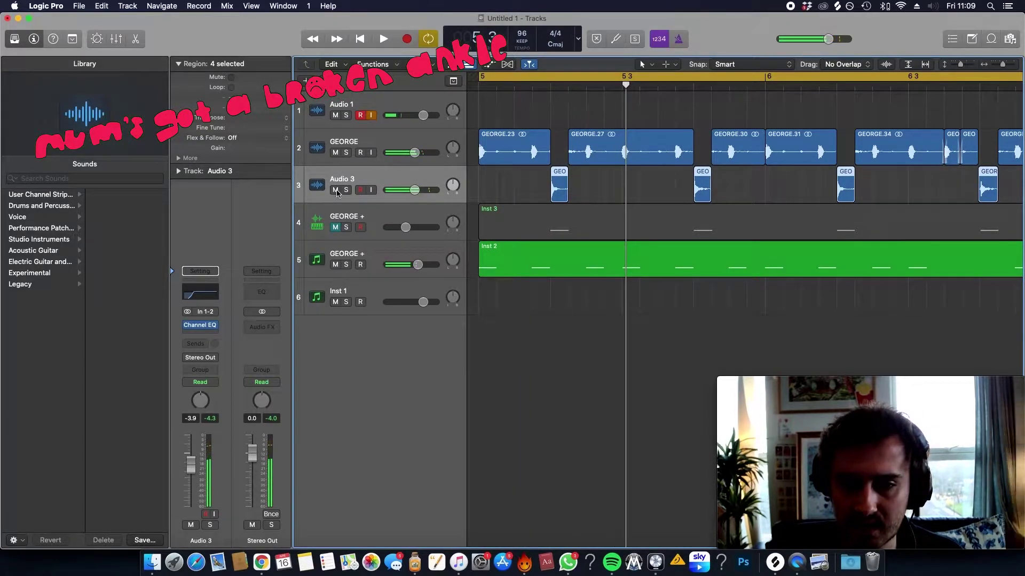
left_click(336, 190)
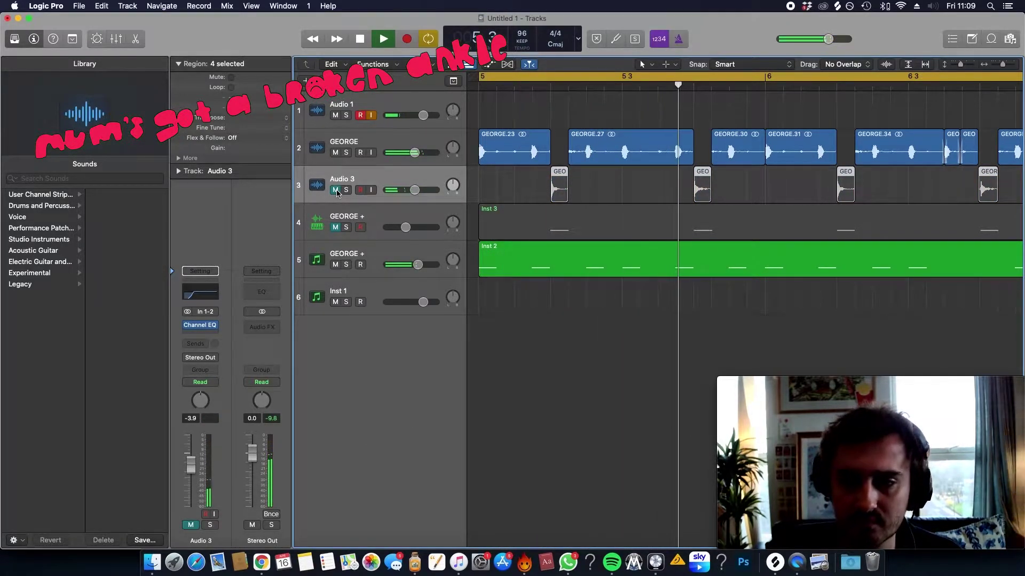
Step: Select four GEORGE regions, including GEORGE.31, and expand More in the Region inspector
left_click_drag(530, 118, 638, 150)
scroll(739, 144, "down", 3)
key("space")
scroll(739, 144, "left", 8)
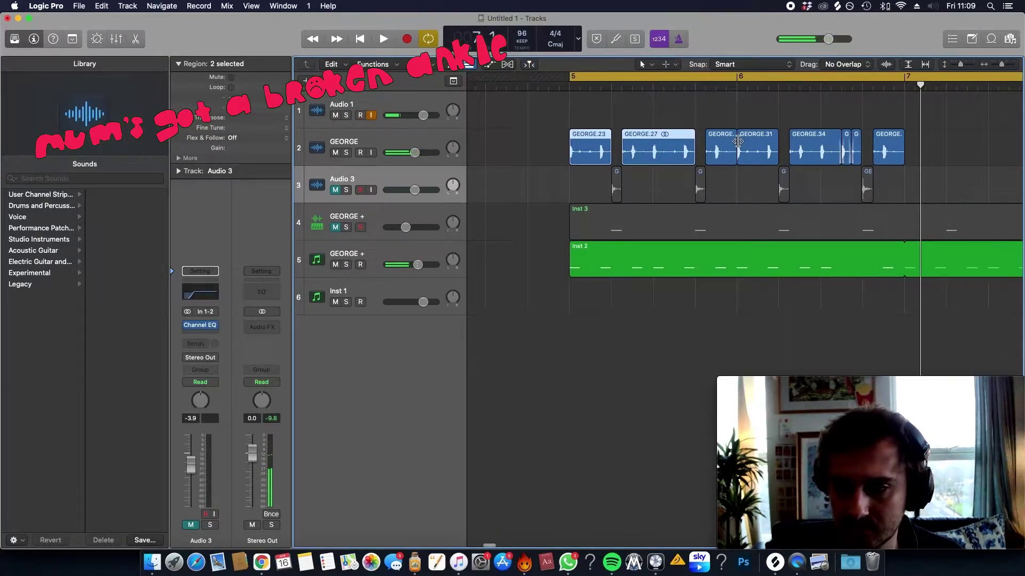
scroll(739, 143, "right", 3)
scroll(739, 141, "left", 2)
key("space")
left_click_drag(739, 120, 749, 150)
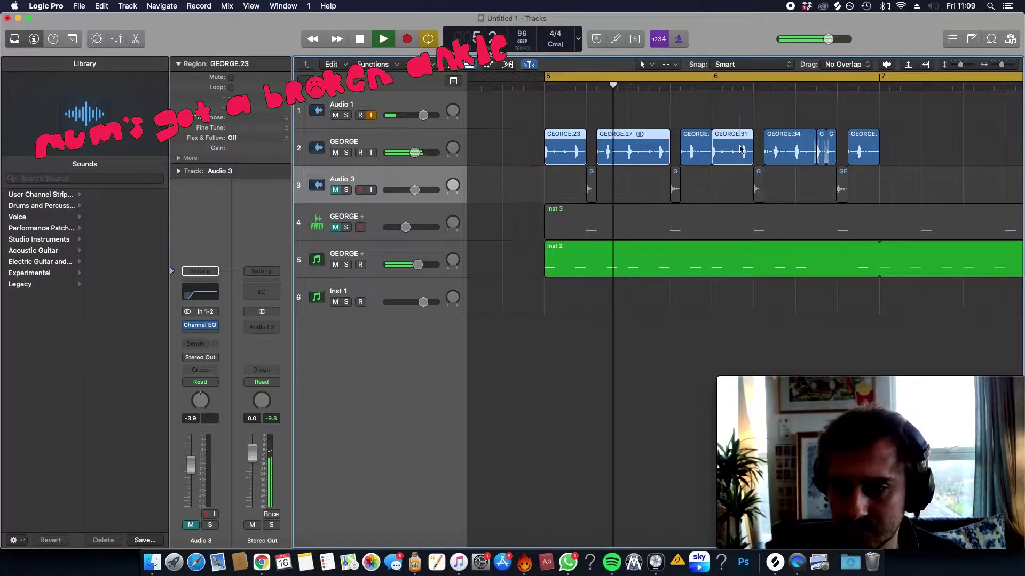
left_click(853, 131, "shift")
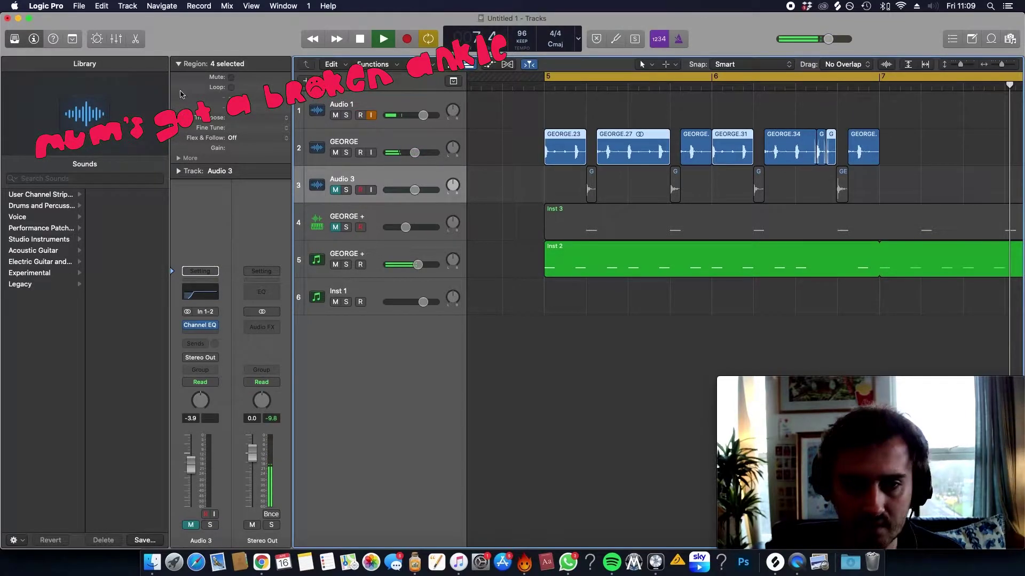
left_click(179, 158)
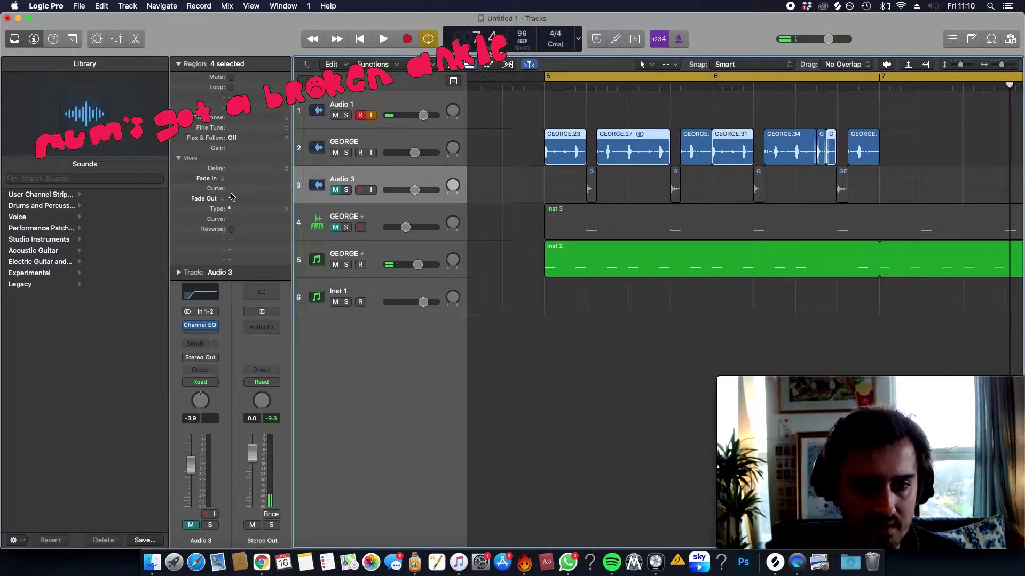
Step: Audition the GEORGE break from bar 5 with the GEORGE regions deselected
key("space")
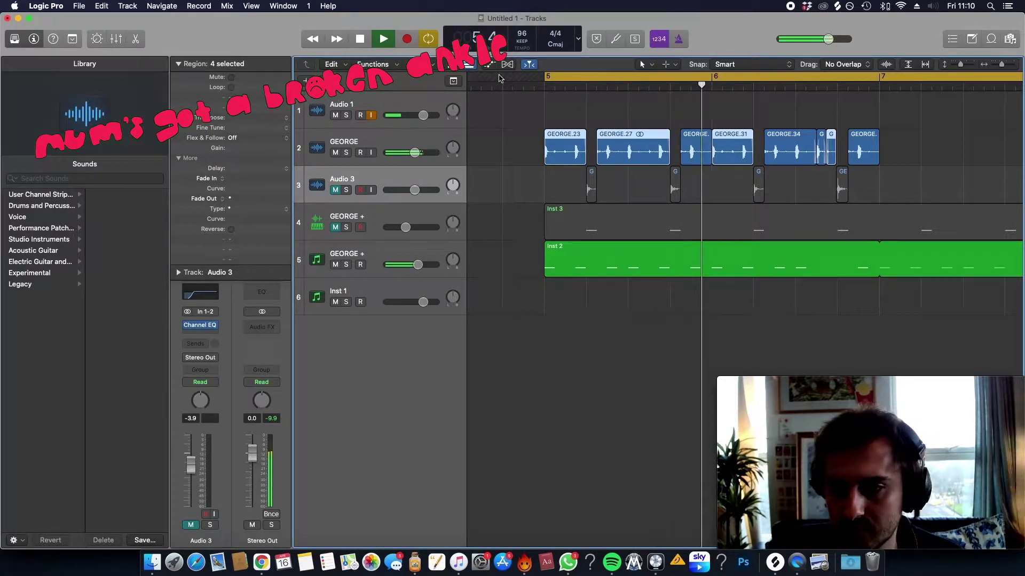
left_click(658, 124)
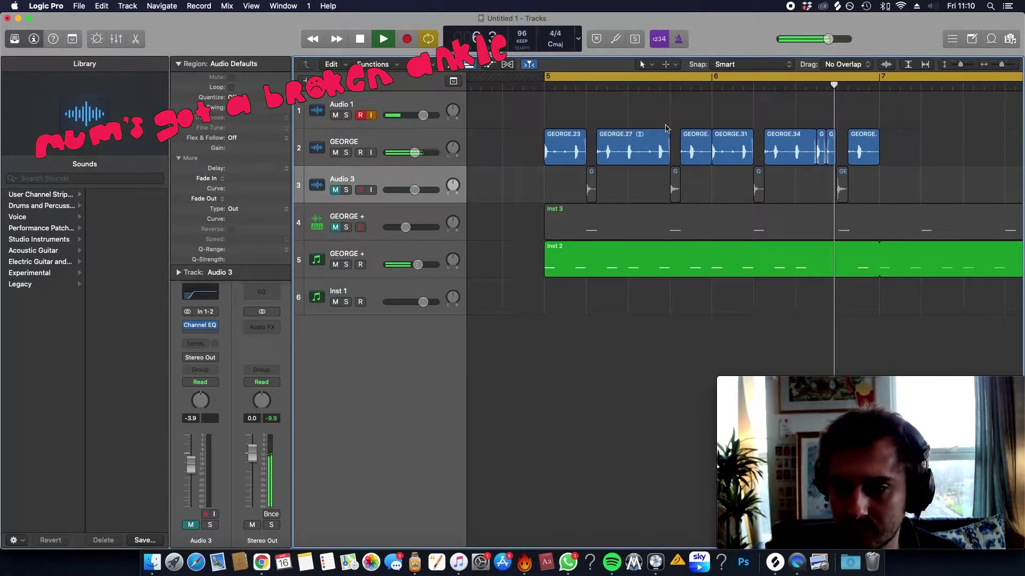
key("space")
key("space")
scroll(714, 133, "down", 1)
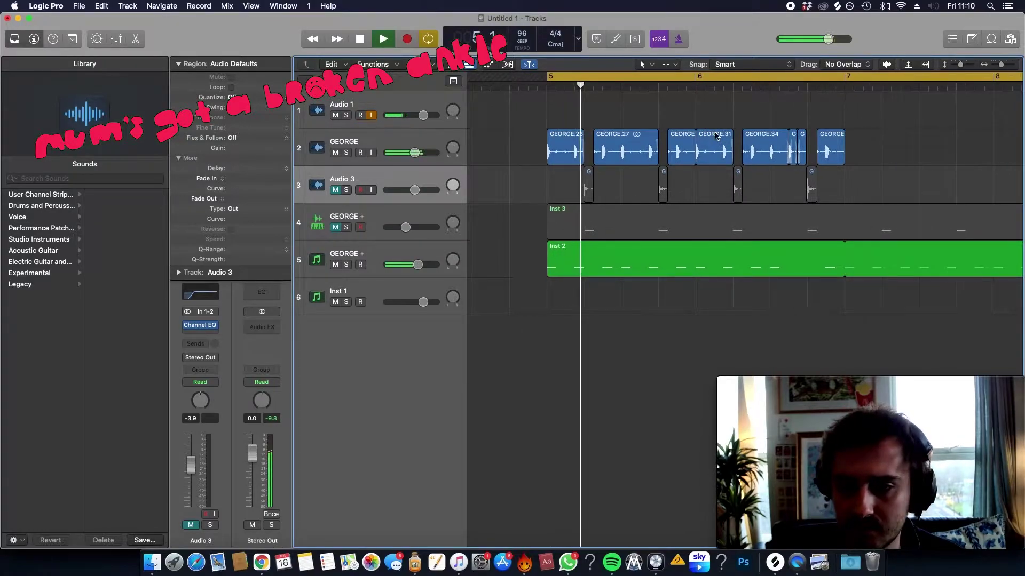
scroll(594, 149, "up", 5)
scroll(594, 149, "right", 3)
scroll(594, 149, "down", 1)
key("space")
Step: Adjust the fade on GEORGE.27 and play the section to hear it
left_click(598, 150)
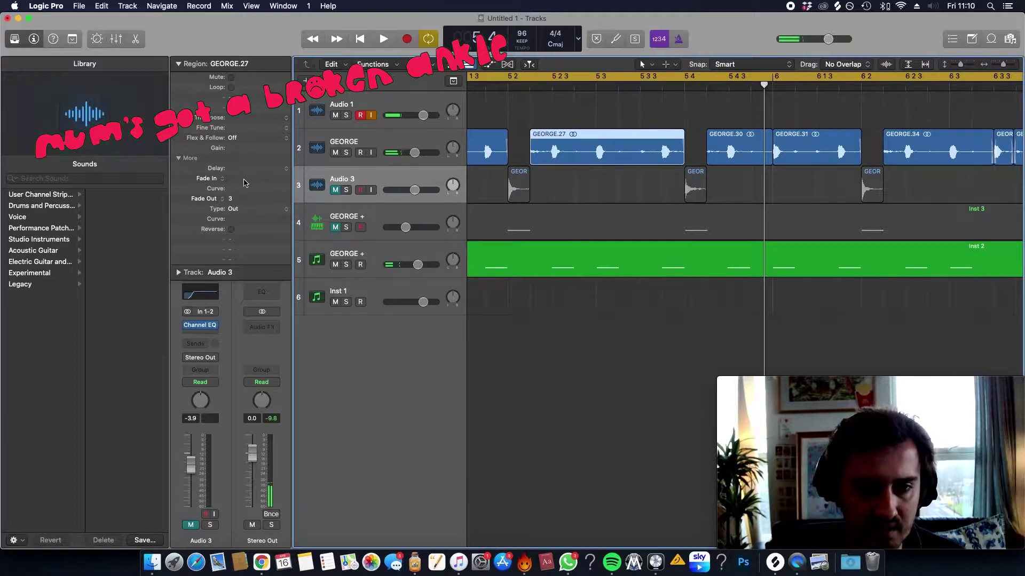
left_click_drag(244, 176, 245, 172)
key("space")
scroll(732, 149, "right", 3)
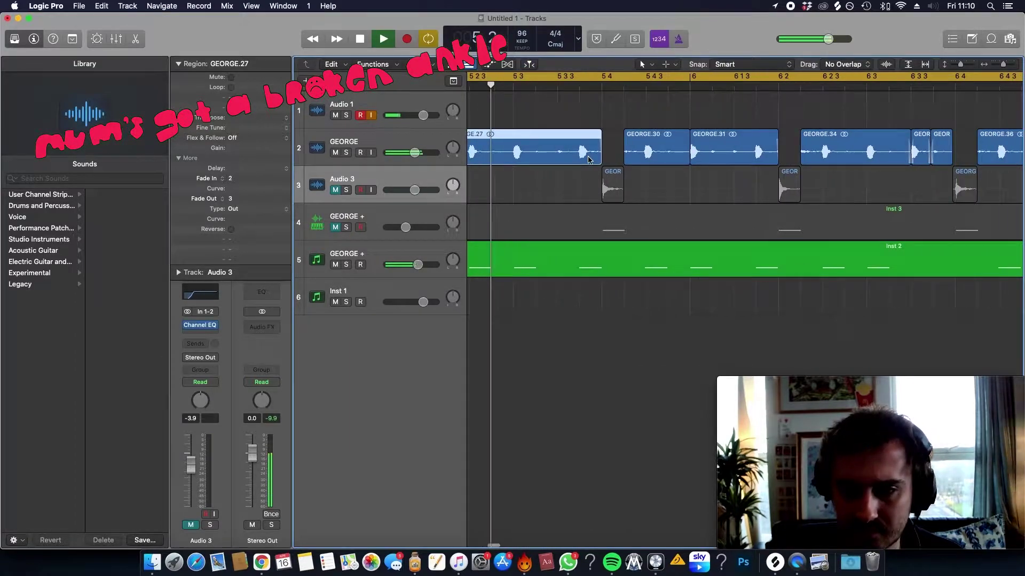
key("space")
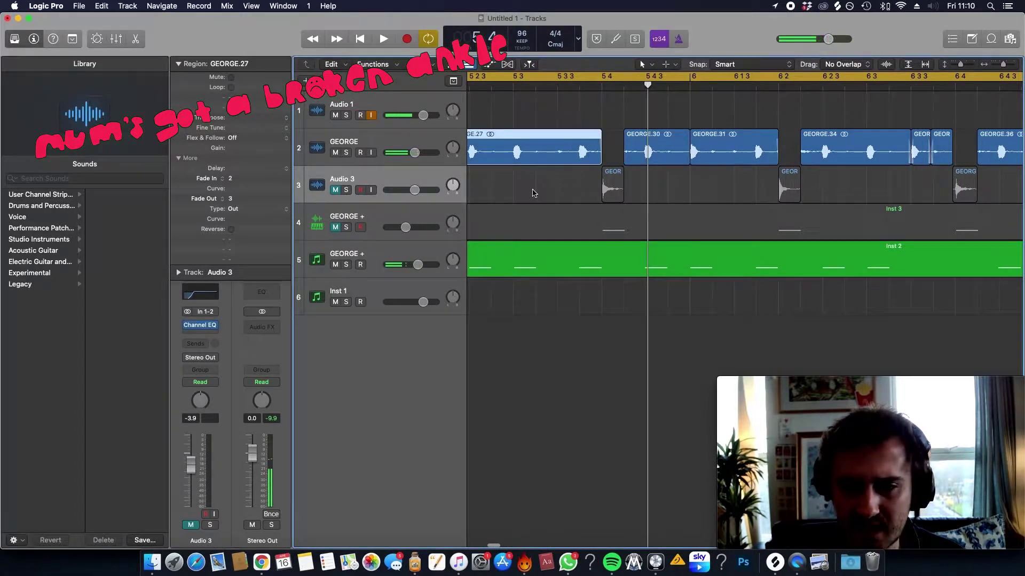
key("space")
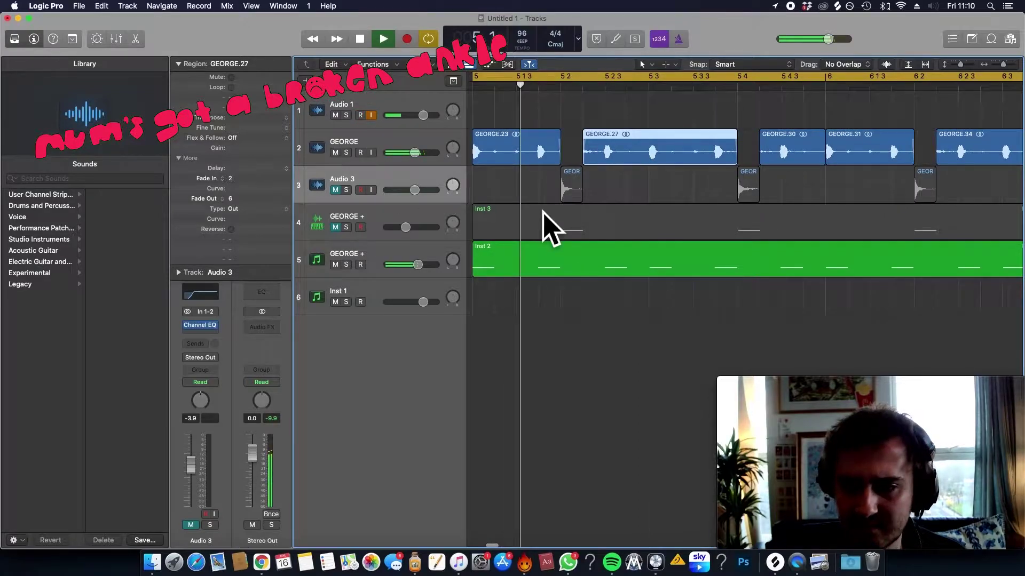
Step: Zoom in on the GEORGE.30–36 slices near bar 7 and extend GEORGE.16's start leftward
left_click(655, 139)
left_click(658, 139)
key("space")
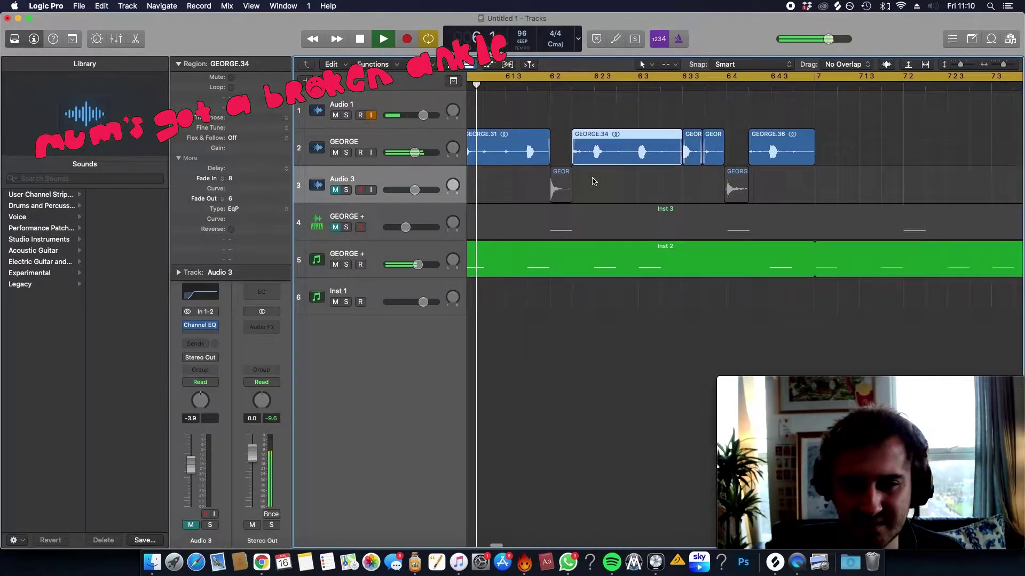
key("space")
left_click(664, 157)
key("super+Right")
key("super+Right")
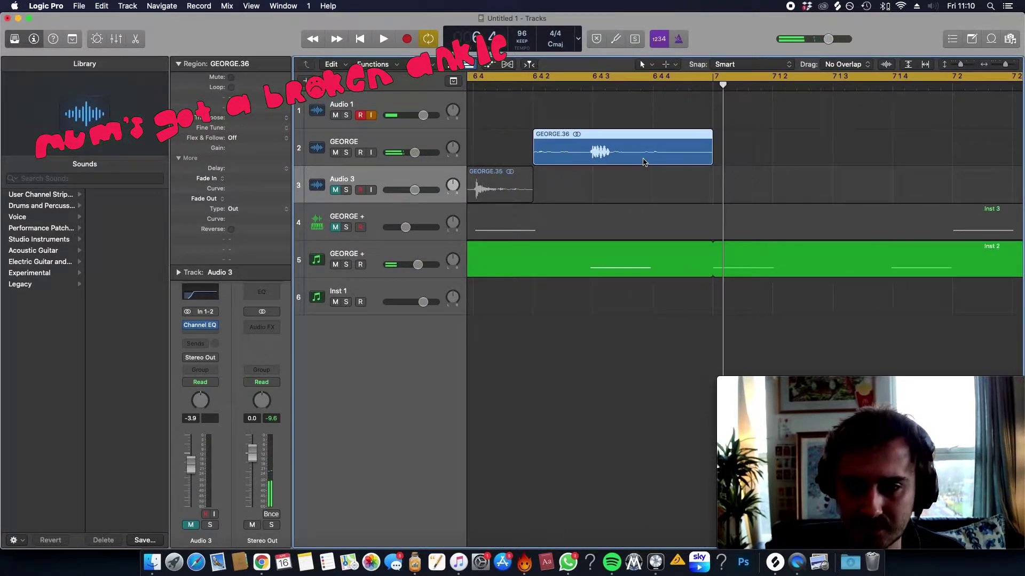
scroll(644, 162, "left", 6)
left_click(693, 176)
left_click_drag(681, 165, 678, 162)
scroll(678, 162, "down", 5)
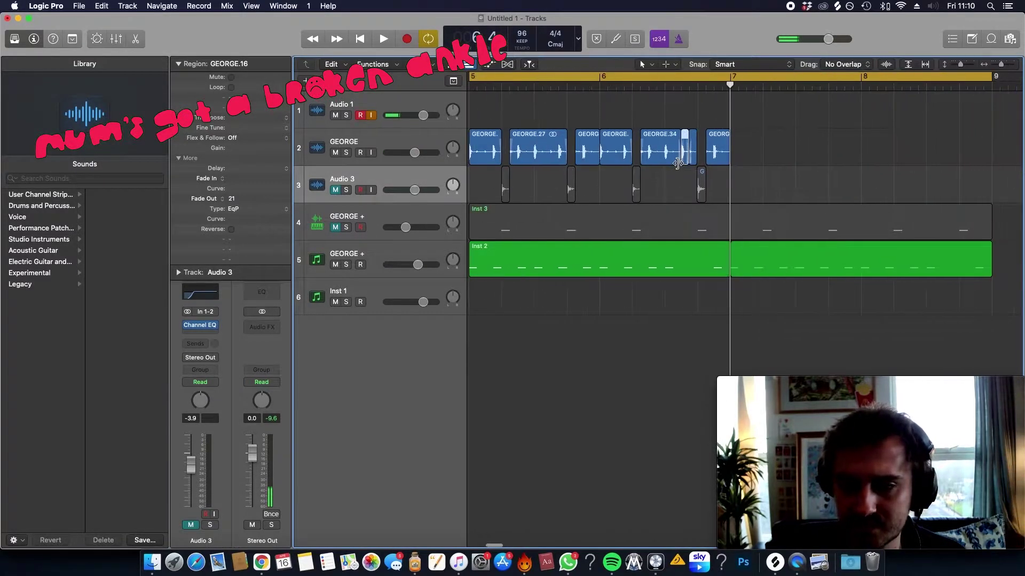
key("space")
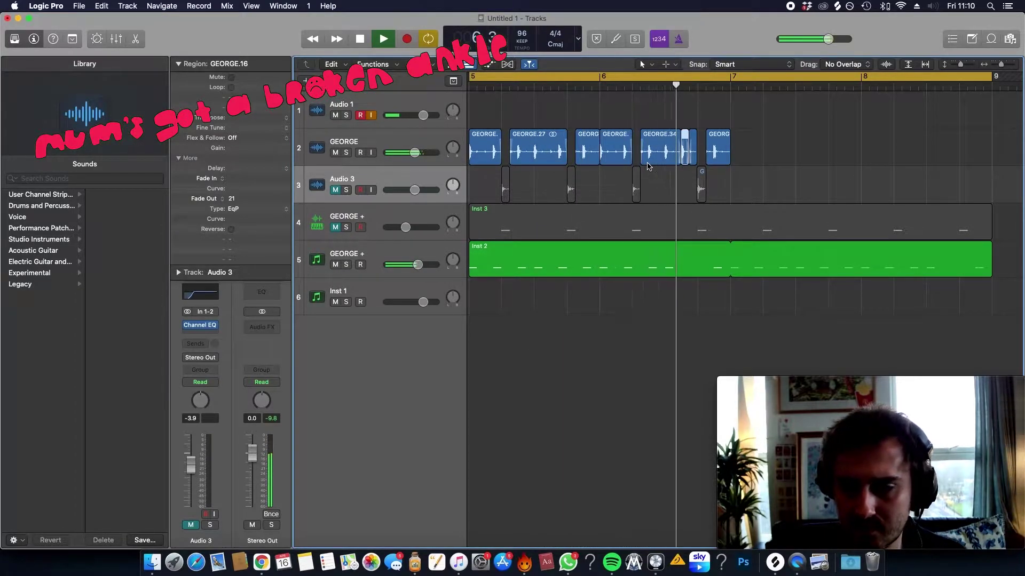
key("space")
Step: Unmute the Audio 3 claps, loop bars 5–9, and give the four clap regions a fade-out of 2
scroll(648, 166, "down", 1)
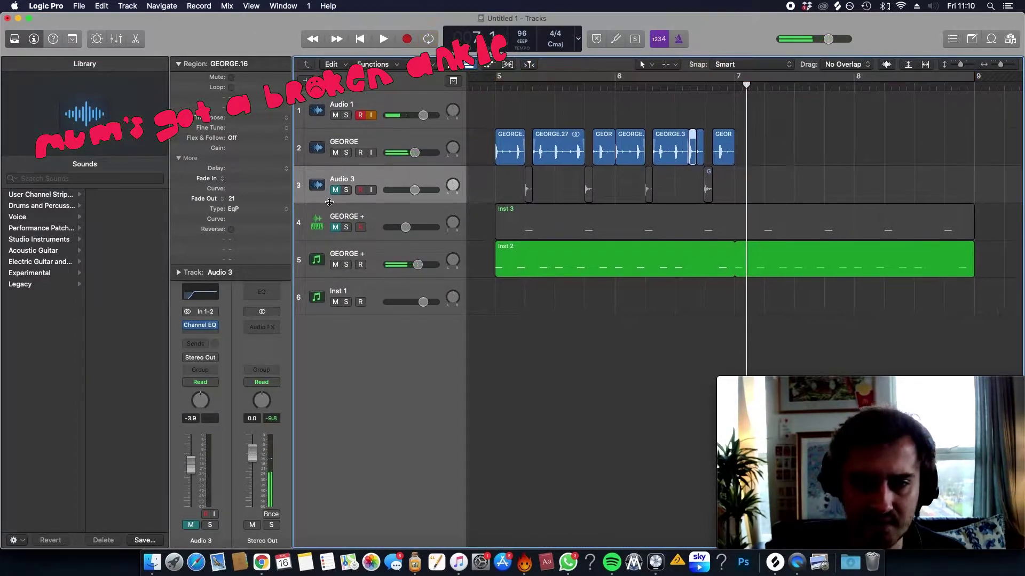
left_click(335, 190)
key("c")
key("space")
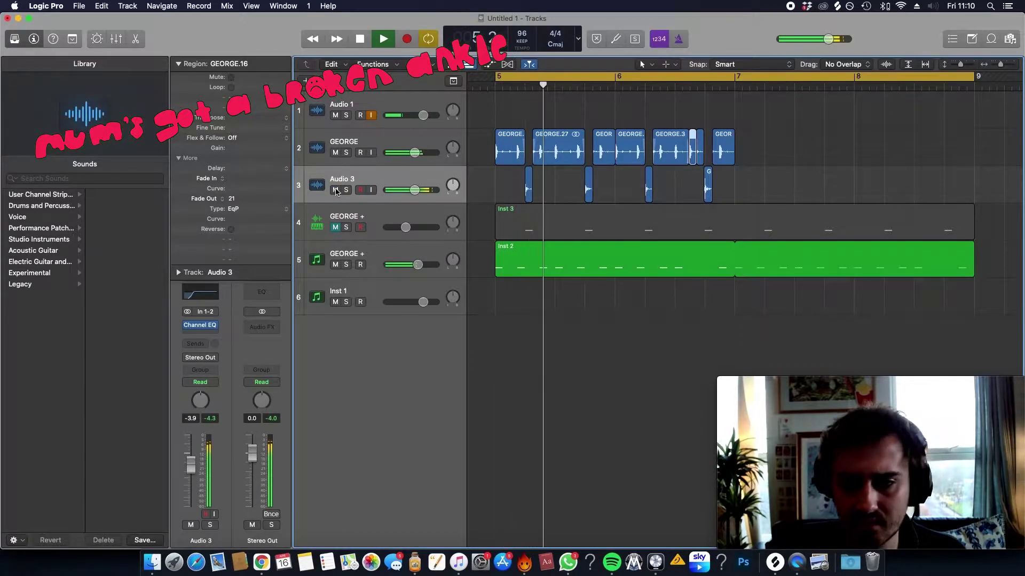
left_click(381, 178)
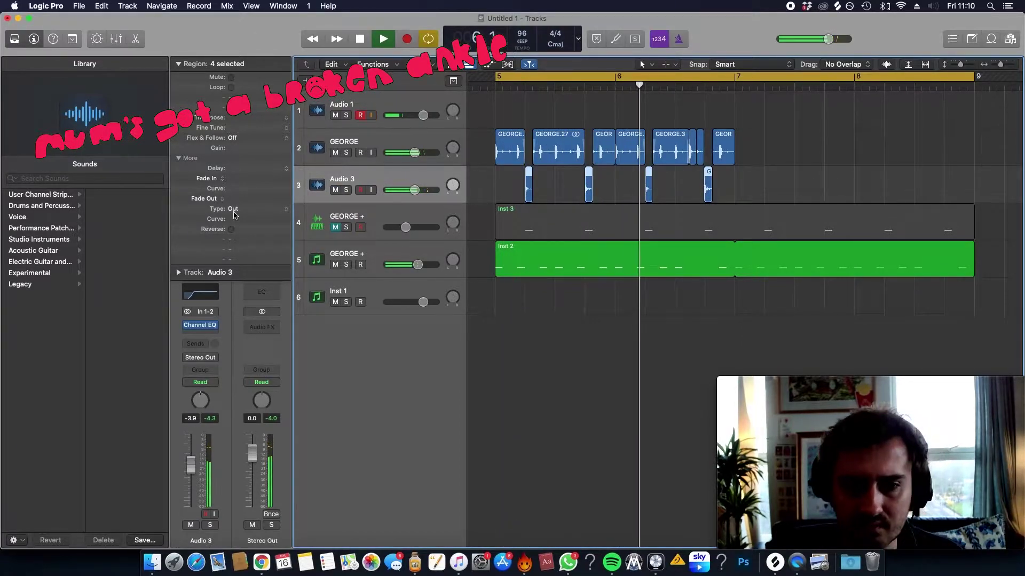
left_click_drag(257, 198, 265, 193)
key("space")
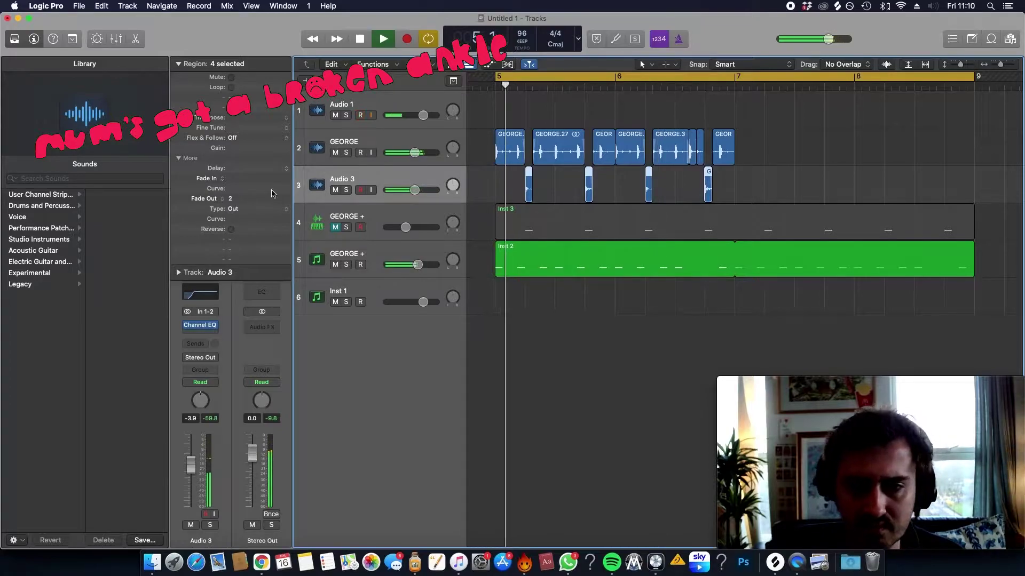
scroll(591, 173, "up", 5)
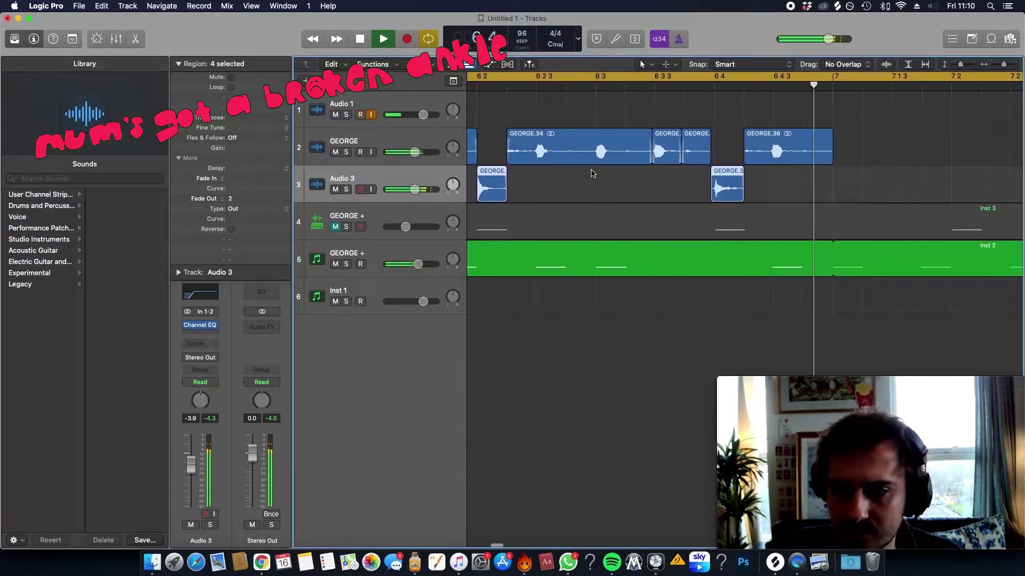
key("space")
Step: Mute Audio 3, loop a short range around bar 6, and trim GEORGE.34's end shorter
left_click(607, 85)
left_click(336, 191)
key("space")
key("space")
left_click_drag(576, 76, 941, 130)
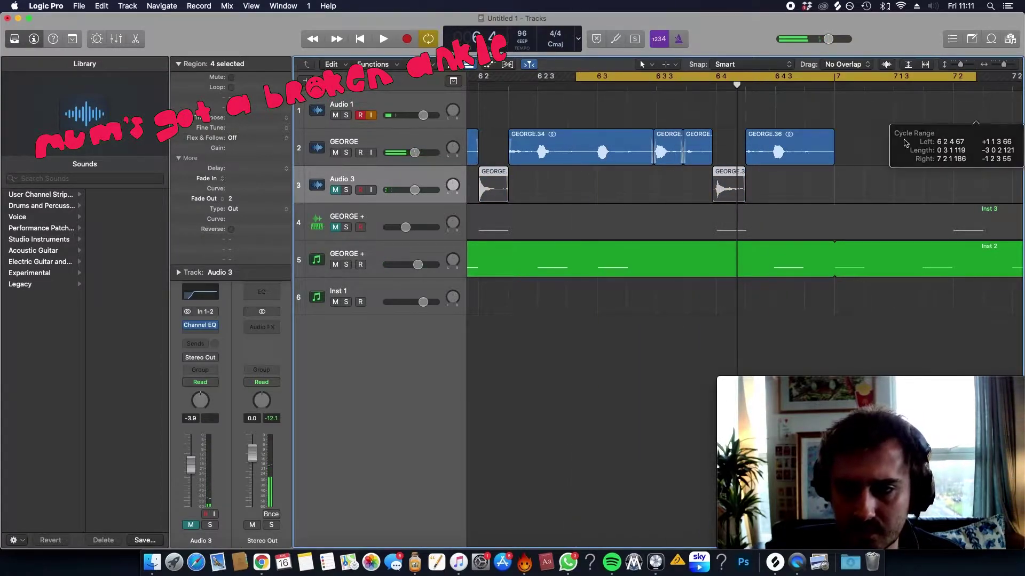
key("space")
scroll(645, 218, "up", 8)
key("space")
left_click_drag(706, 161, 674, 163)
key("space")
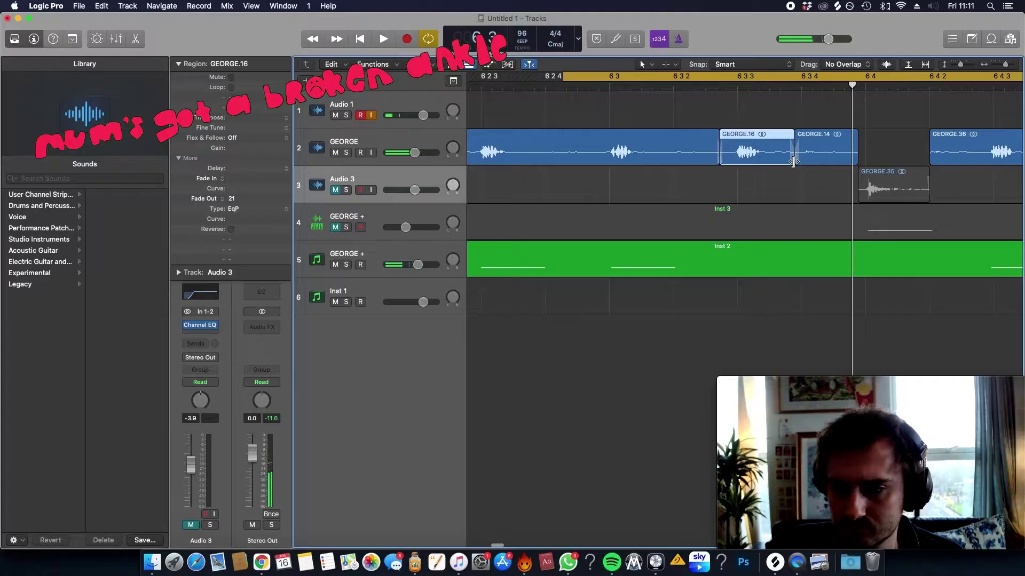
Step: Adjust GEORGE.14's start edge while auditioning its join with GEORGE.16
left_click(788, 162)
left_click(792, 163)
left_click_drag(792, 162, 786, 163)
key("space")
key("space")
scroll(786, 162, "right", 3)
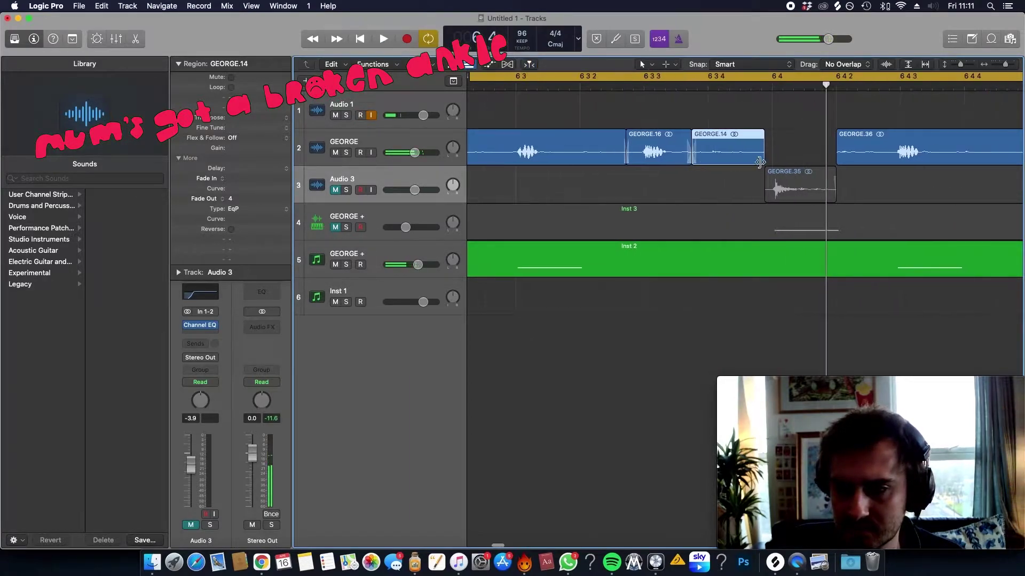
left_click_drag(697, 163, 708, 162)
key("space")
Step: Undo the bad GEORGE.16 extension, shorten its end instead, and play back the trimmed chops
key("space")
key("super+z")
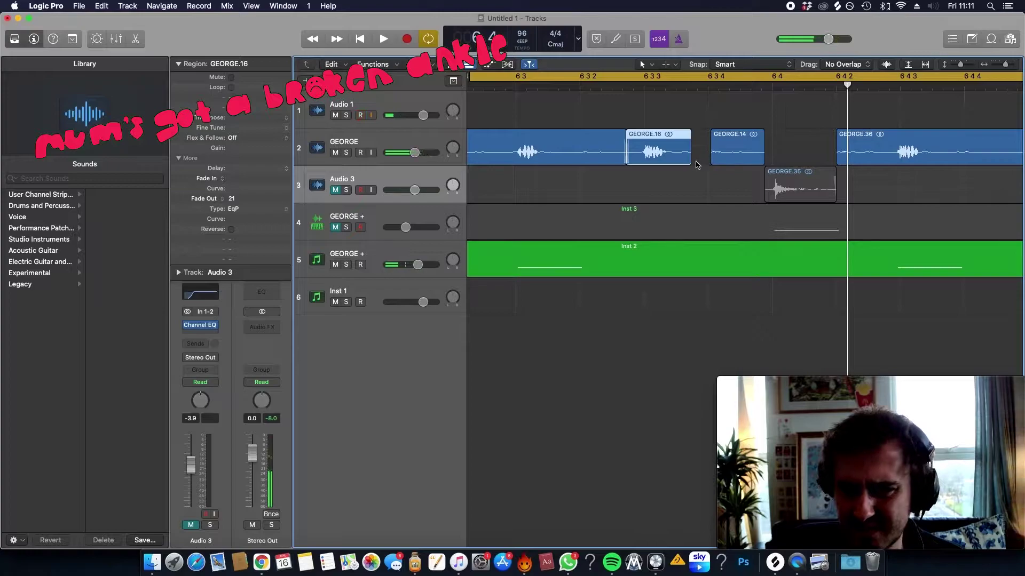
left_click_drag(686, 163, 682, 163)
key("space")
key("space")
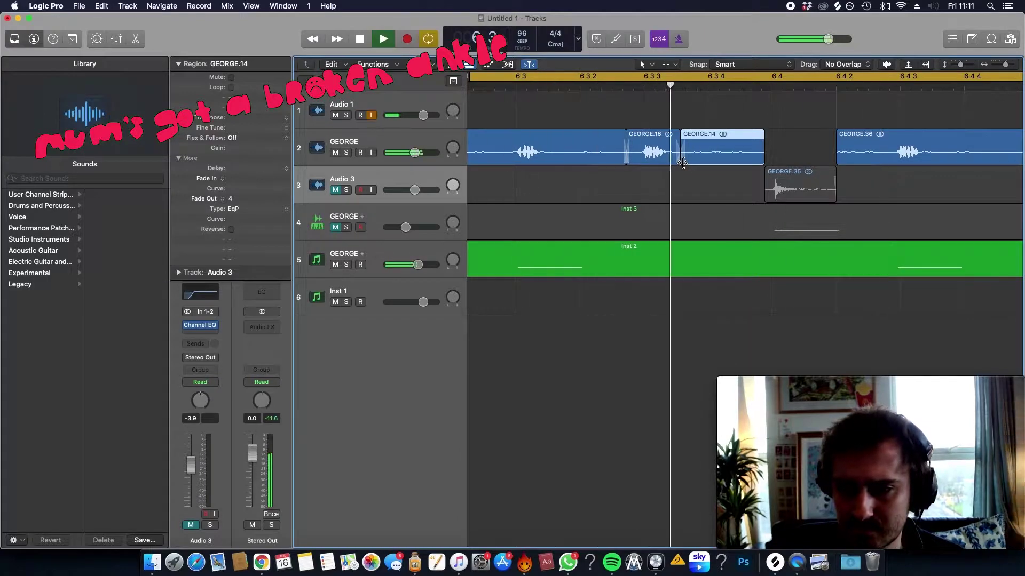
scroll(683, 162, "down", 2)
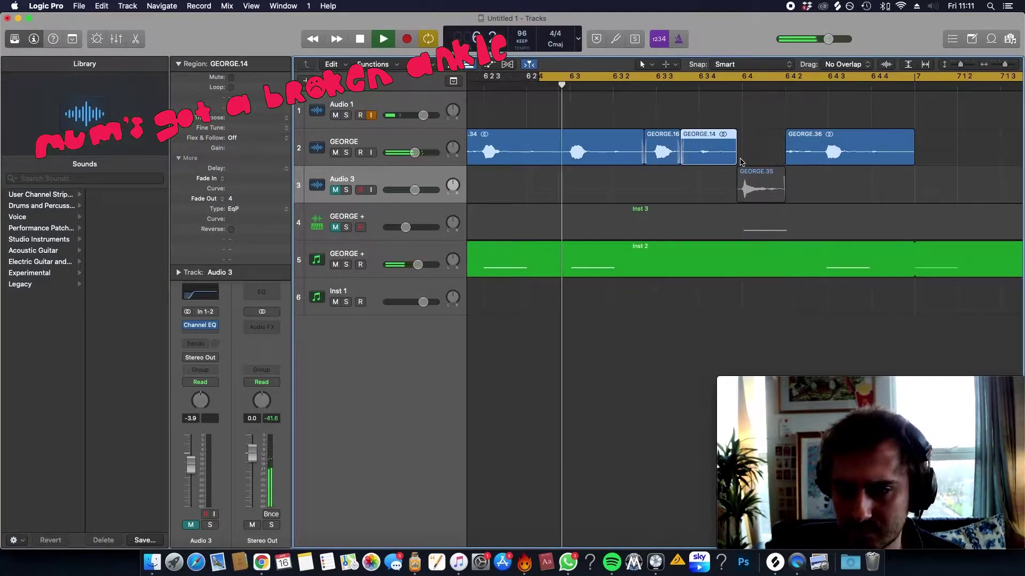
scroll(715, 170, "down", 5)
scroll(715, 171, "down", 4)
key("space")
Step: Switch to the Pointer Tool, select the GEORGE regions, and cycle bars 5 to 9
key("c")
scroll(715, 168, "left", 3)
key("t")
left_click(697, 123)
left_click_drag(844, 153, 765, 155)
left_click_drag(606, 80, 902, 77)
key("space")
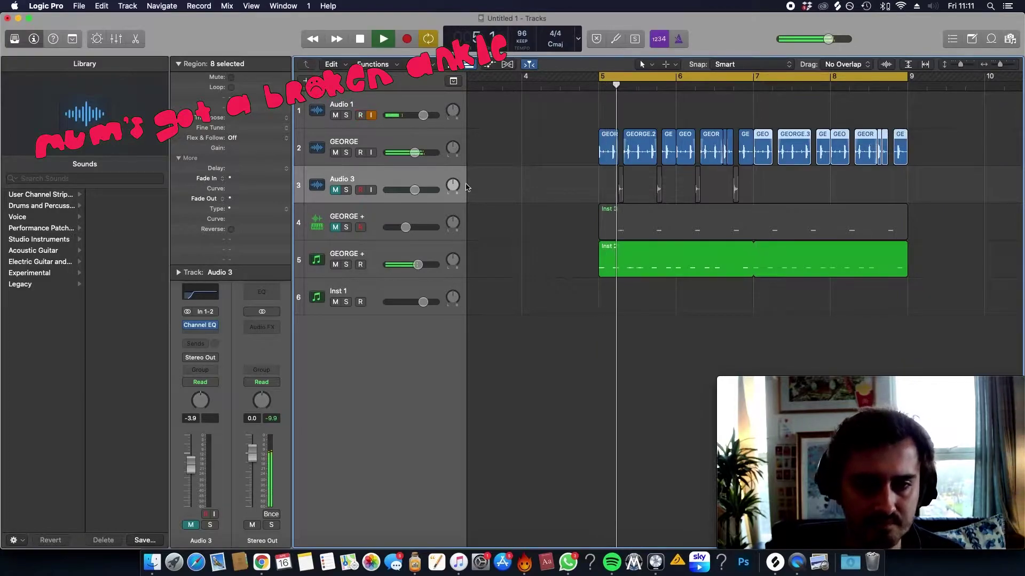
Step: Repeat the four Audio 3 clap regions once into bars 7–9 with Cmd+R
left_click(390, 180)
left_click_drag(807, 189, 756, 181)
key("super+r")
key("Return")
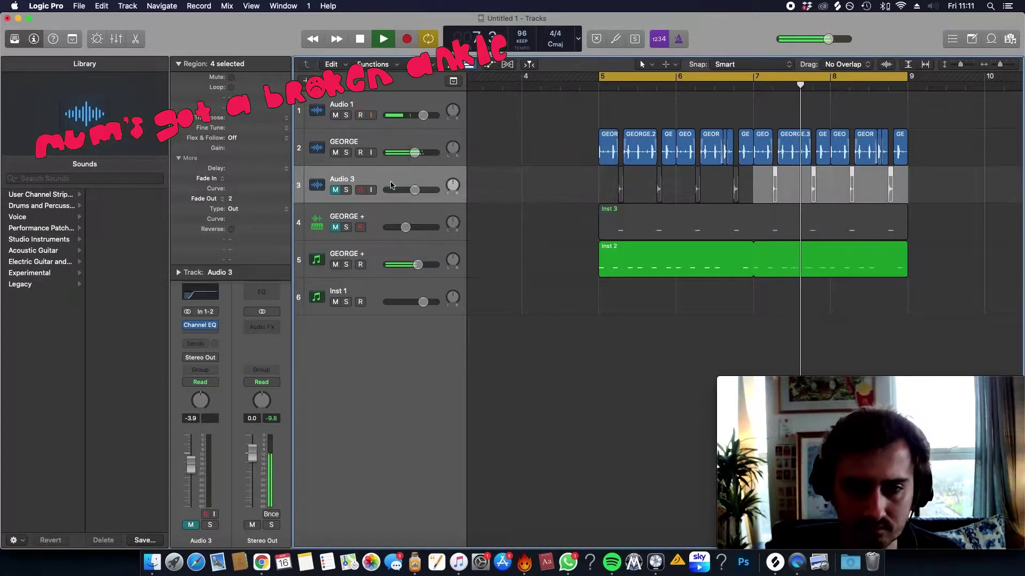
Step: Lower Audio 3's volume to −6.2 dB, then mute it and select the GEORGE track
left_click(335, 191)
left_click_drag(415, 190, 410, 190)
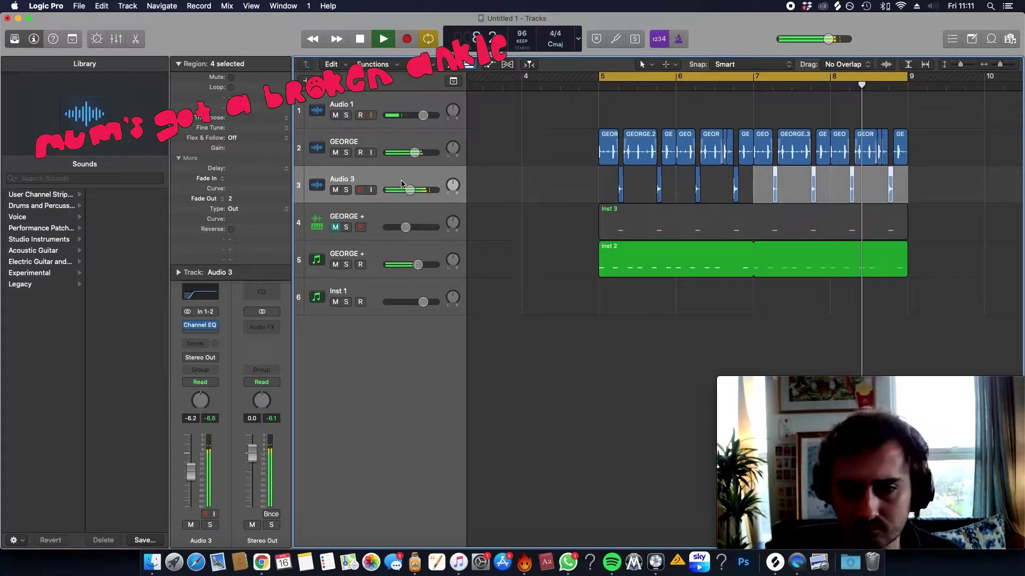
left_click(178, 64)
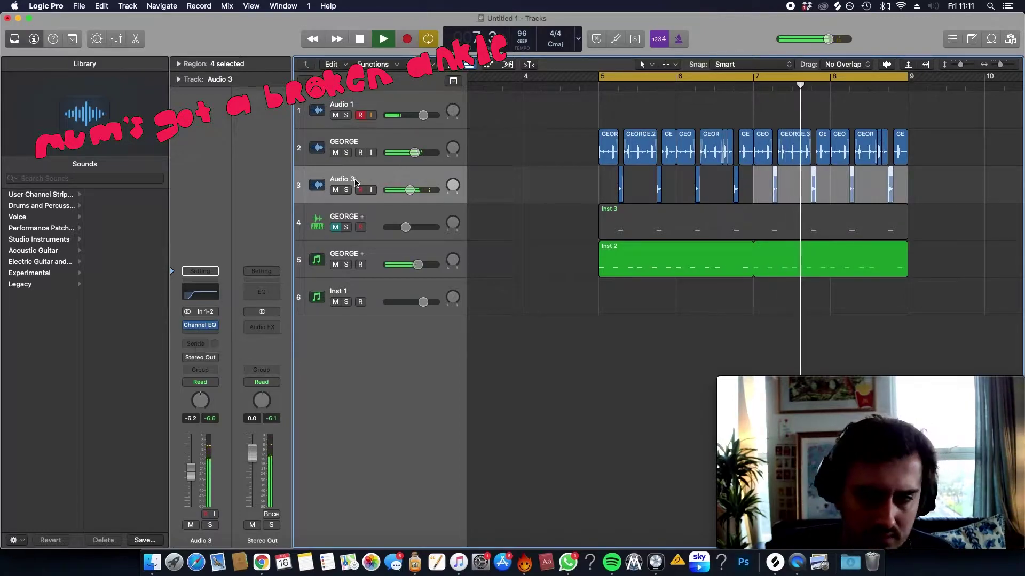
left_click(522, 190)
left_click(340, 191)
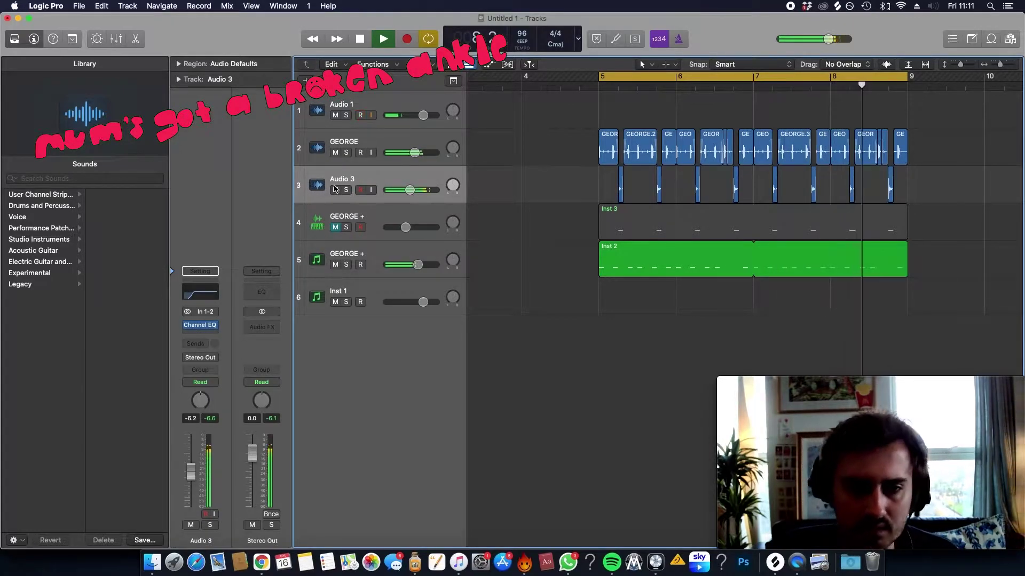
left_click(354, 183)
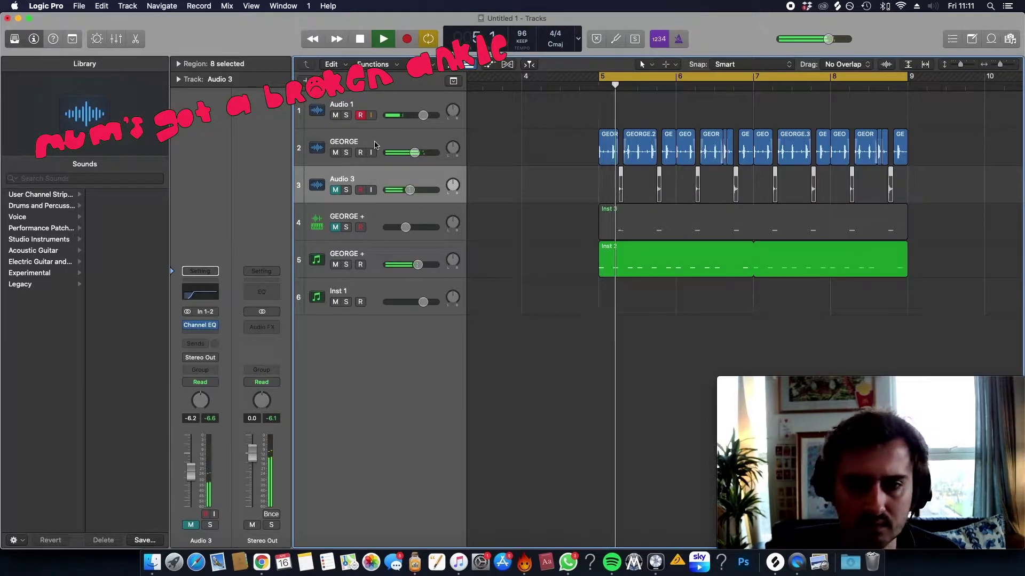
left_click(374, 143)
key("space")
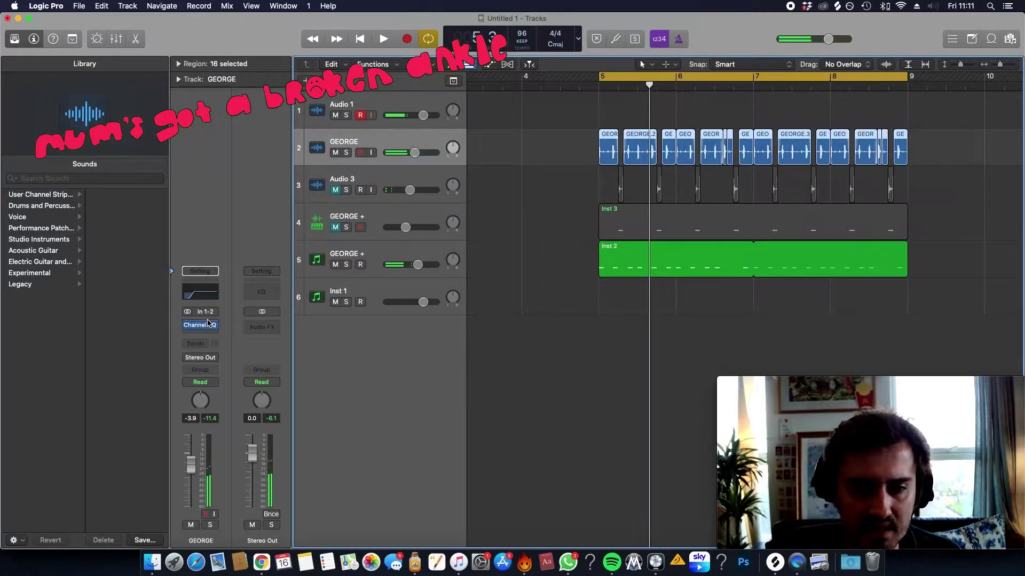
Step: Insert the Waves X-Noise (s) plug-in on the GEORGE channel
left_click(208, 322)
mouse_move(263, 530)
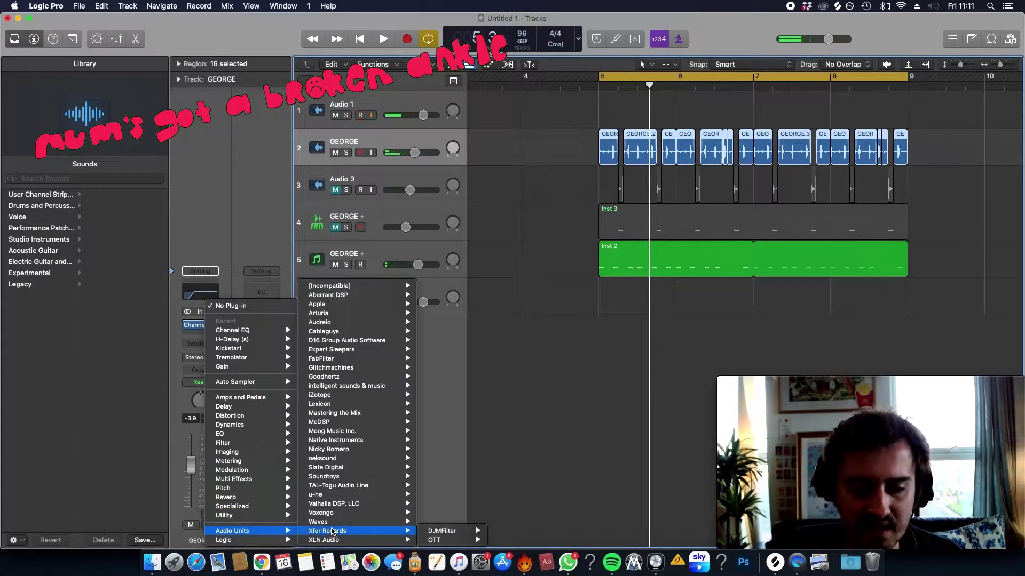
mouse_move(343, 523)
key("z")
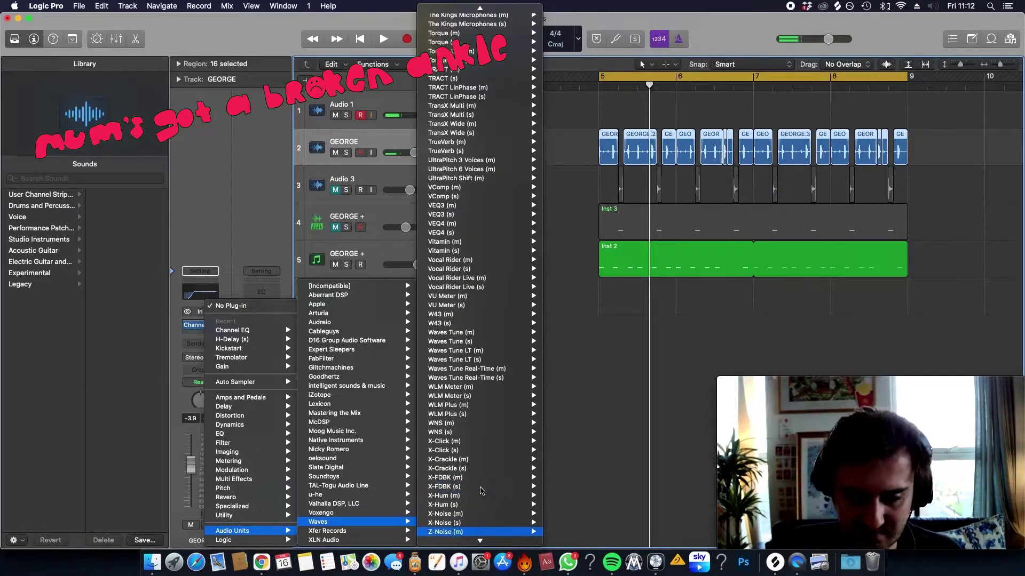
key("Down")
key("Up")
key("Up")
key("Up")
key("Down")
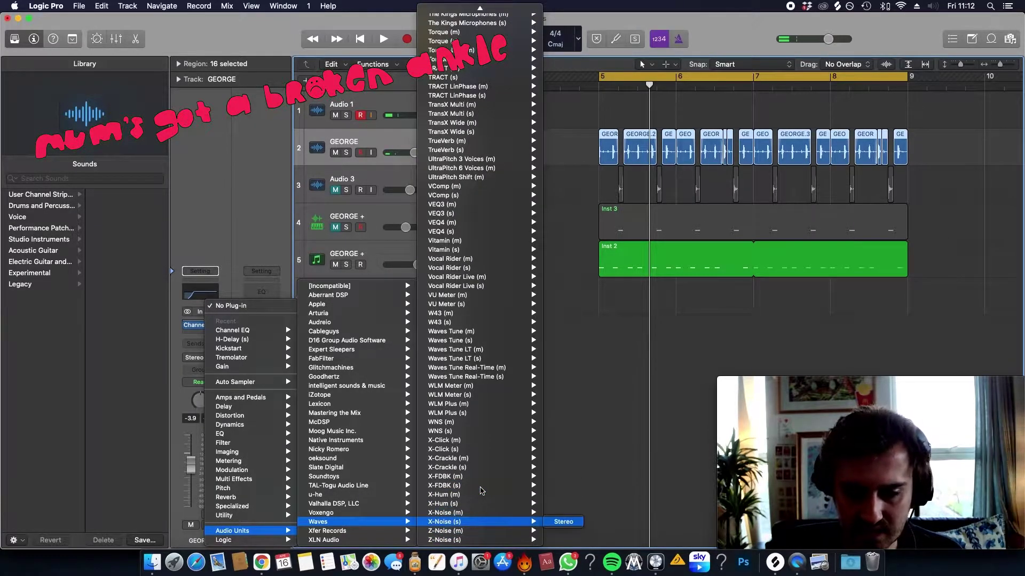
key("Return")
Step: Lower the X-Noise threshold to 5.8 during playback and start learning the noise profile
key("space")
left_click_drag(335, 283, 335, 253)
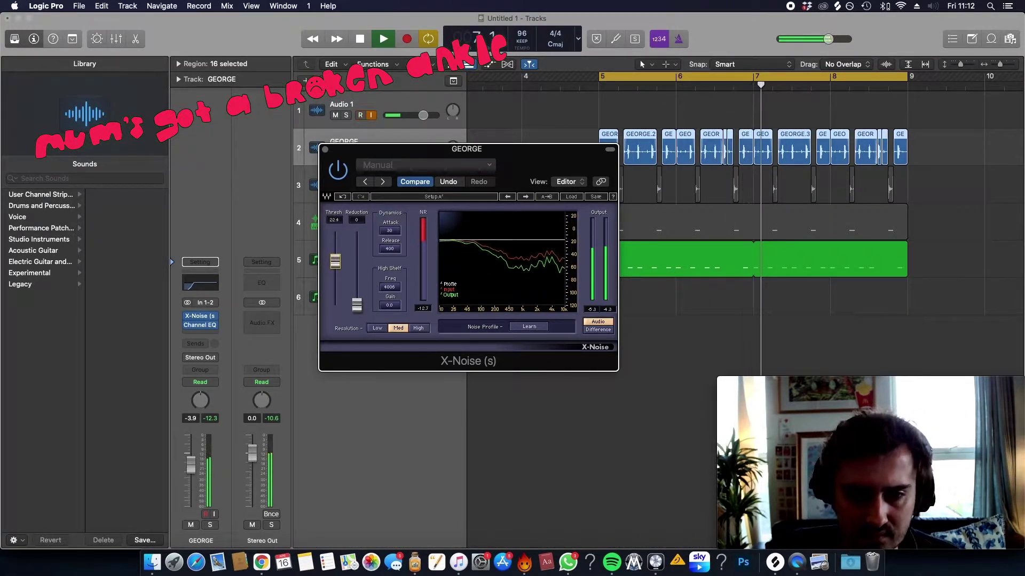
left_click_drag(336, 261, 336, 263)
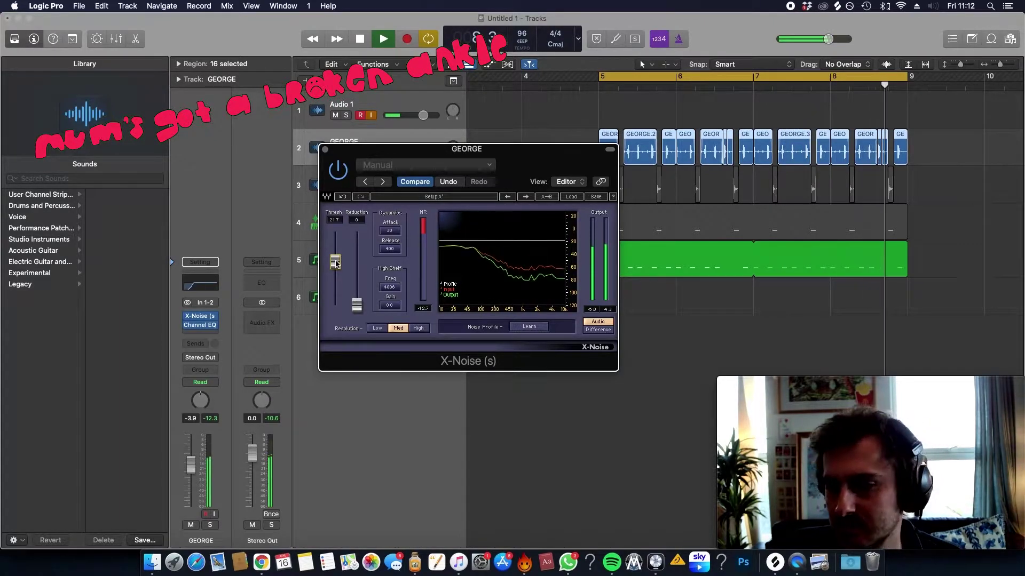
key("super+w")
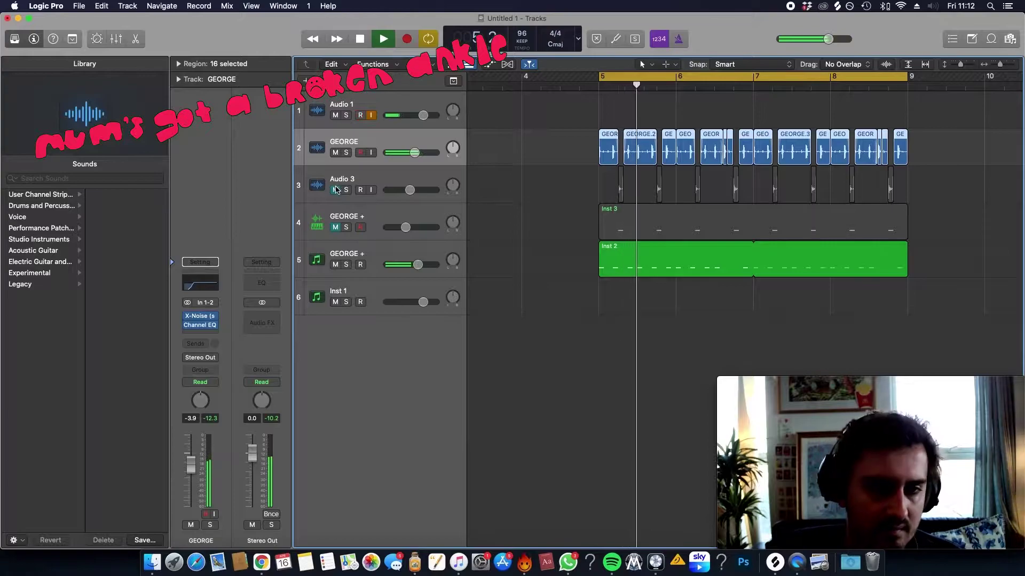
left_click(200, 316)
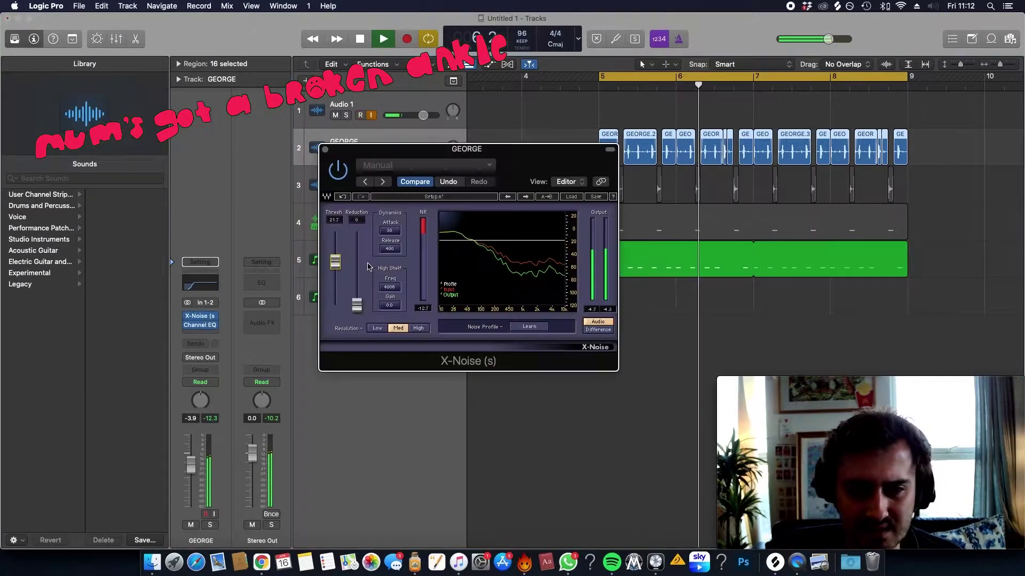
left_click_drag(335, 261, 335, 278)
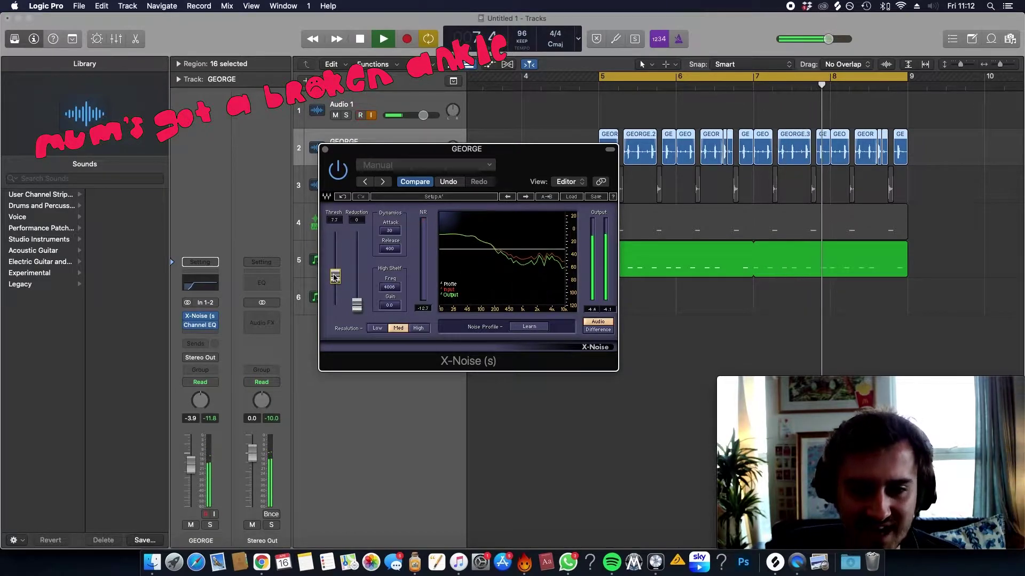
key("space")
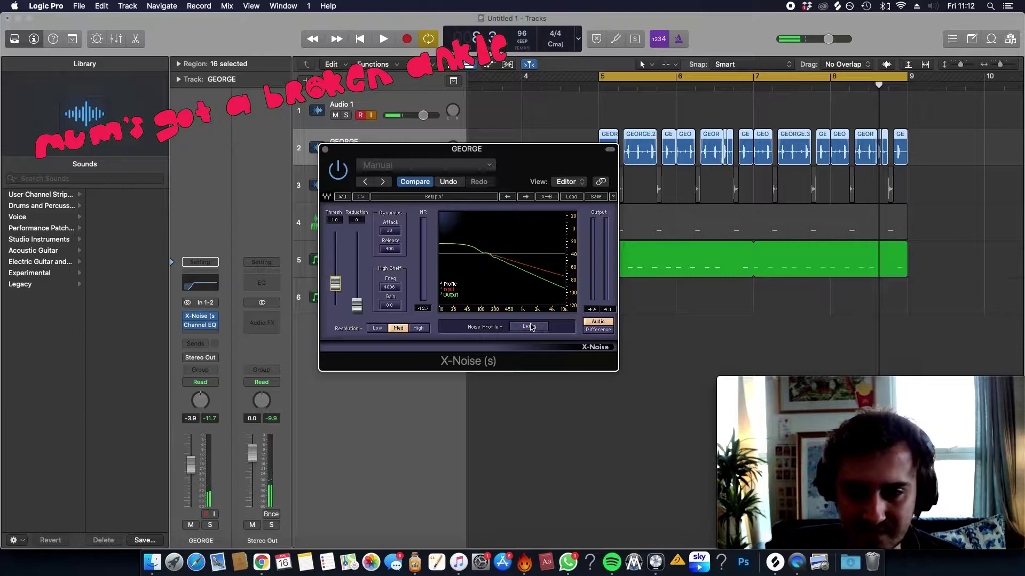
left_click(210, 525)
Step: Stop learning to apply the captured noise profile, then bring reduction to 43
key("space")
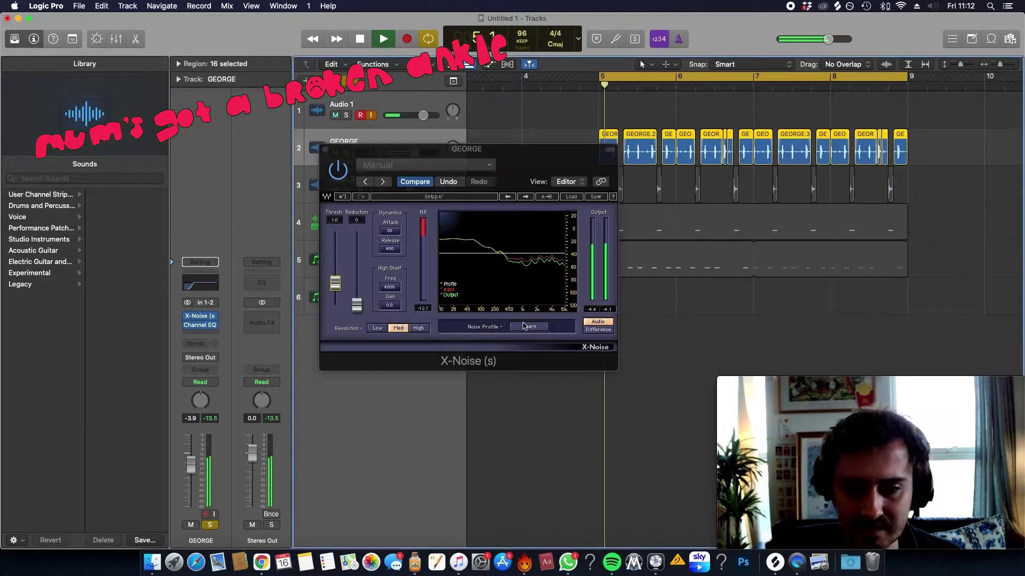
left_click(529, 327)
left_click(527, 328)
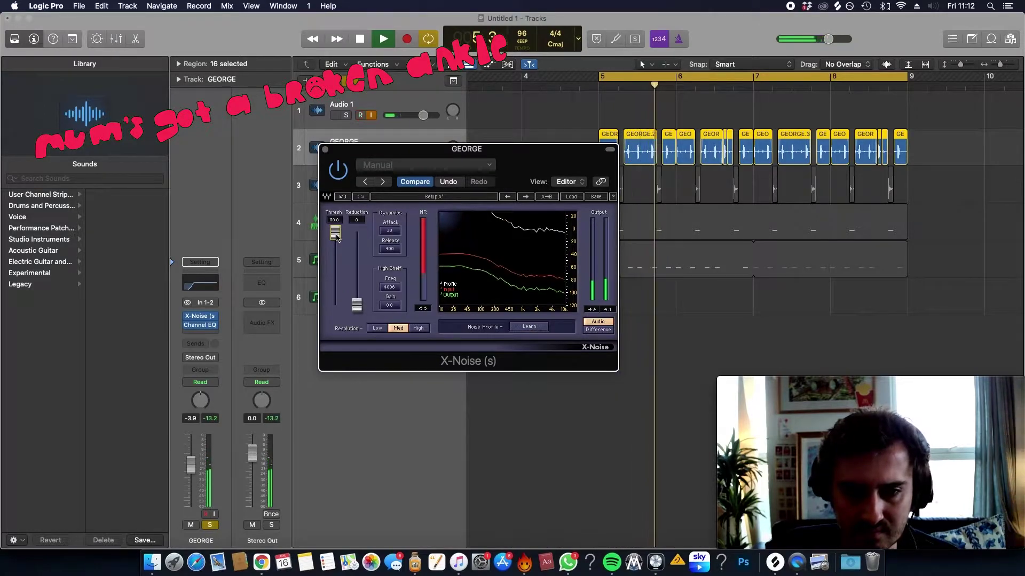
left_click_drag(334, 278, 335, 258)
left_click_drag(356, 305, 335, 270)
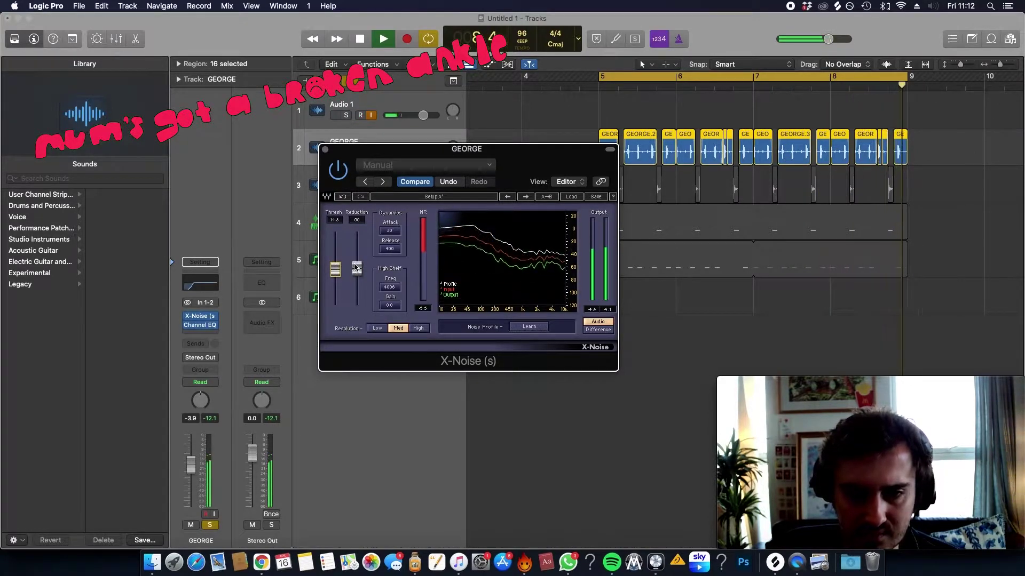
mouse_move(357, 258)
left_mouse_down()
mouse_move(356, 280)
mouse_move(357, 254)
left_mouse_up()
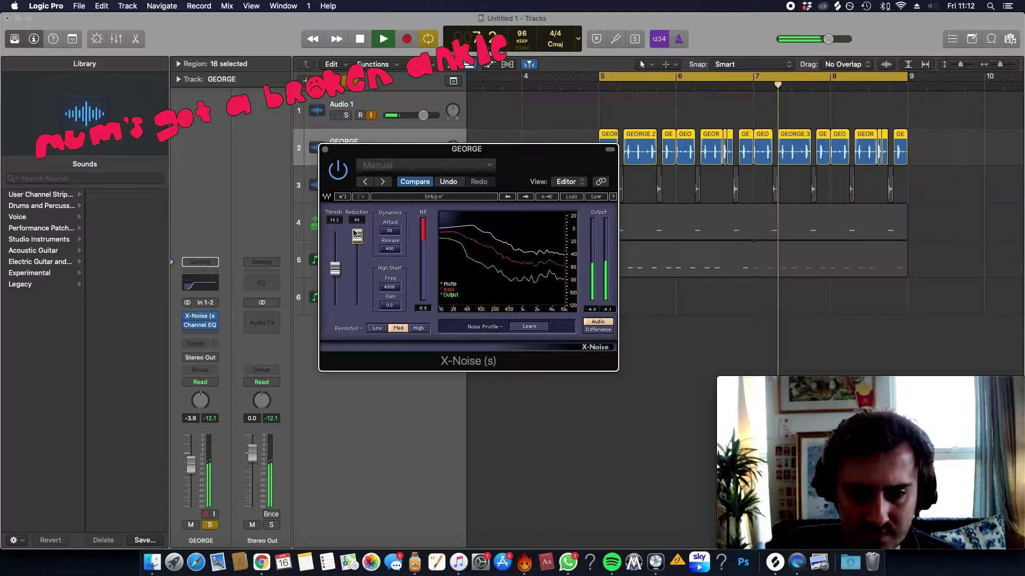
Step: Tune threshold to 3.1, reduction to 6, high-shelf frequency to 13685, and A/B with Compare
left_click_drag(337, 260, 336, 249)
left_click_drag(357, 288, 357, 301)
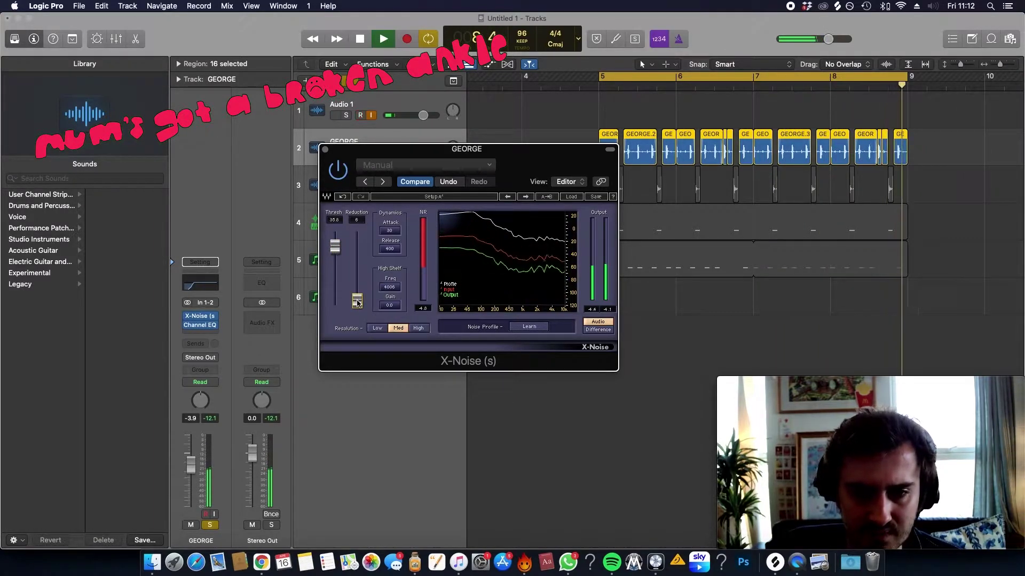
left_click_drag(392, 291, 427, 291)
left_click_drag(335, 246, 392, 289)
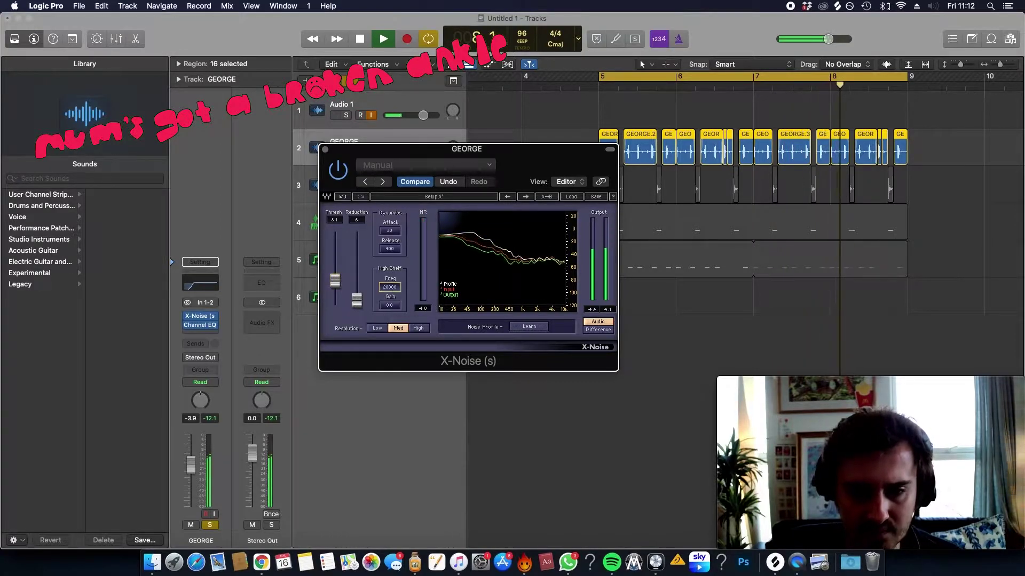
left_click(422, 184)
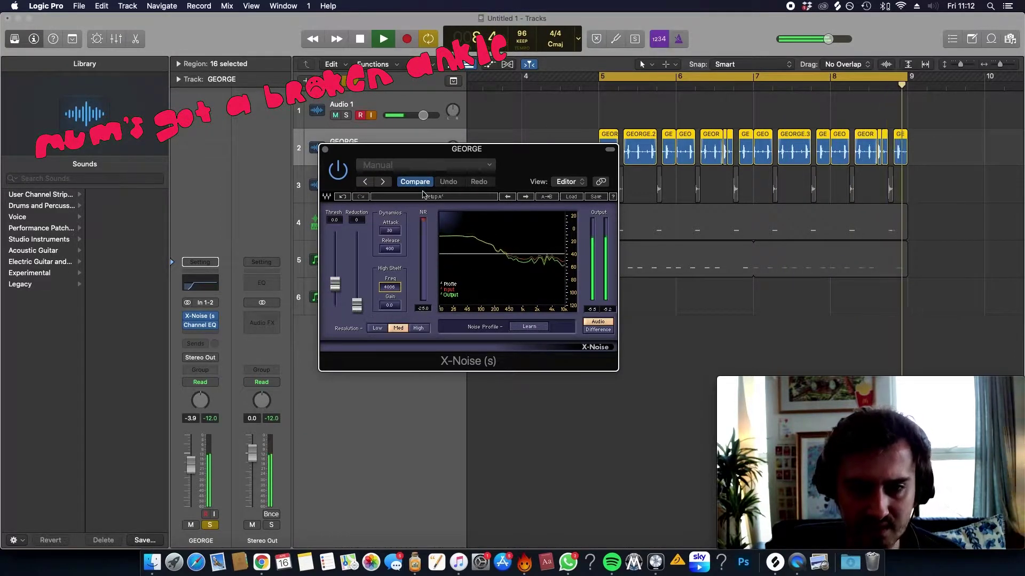
left_click(416, 182)
Step: Close the X-Noise window, stop playback and select the Audio 3 track
left_click(325, 149)
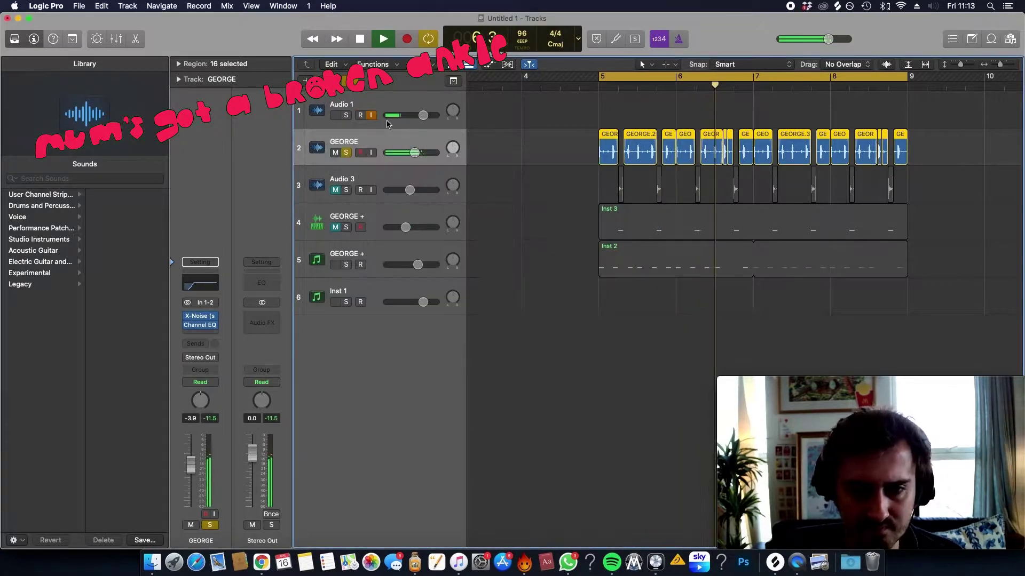
key("space")
key("space")
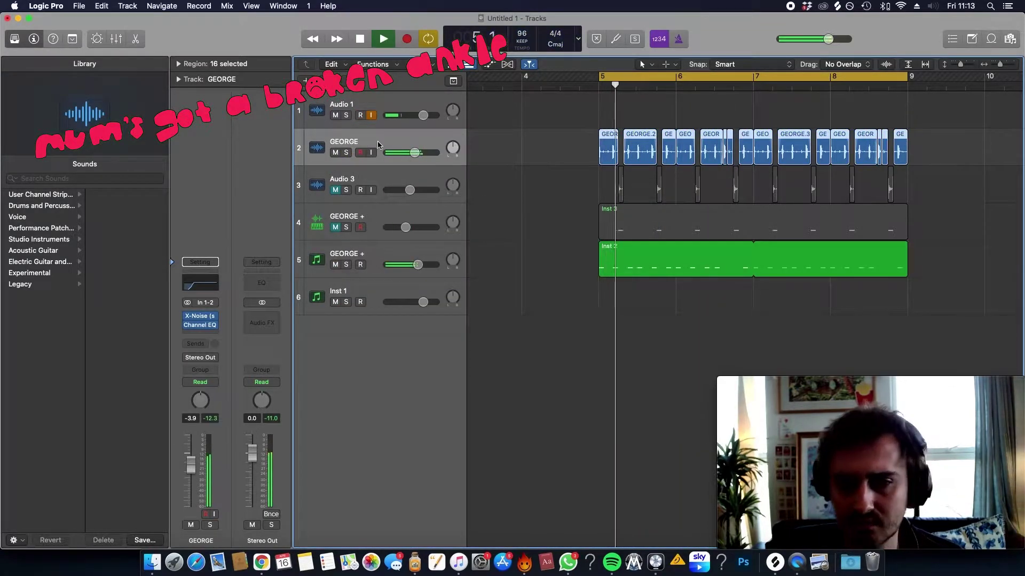
left_click(366, 175)
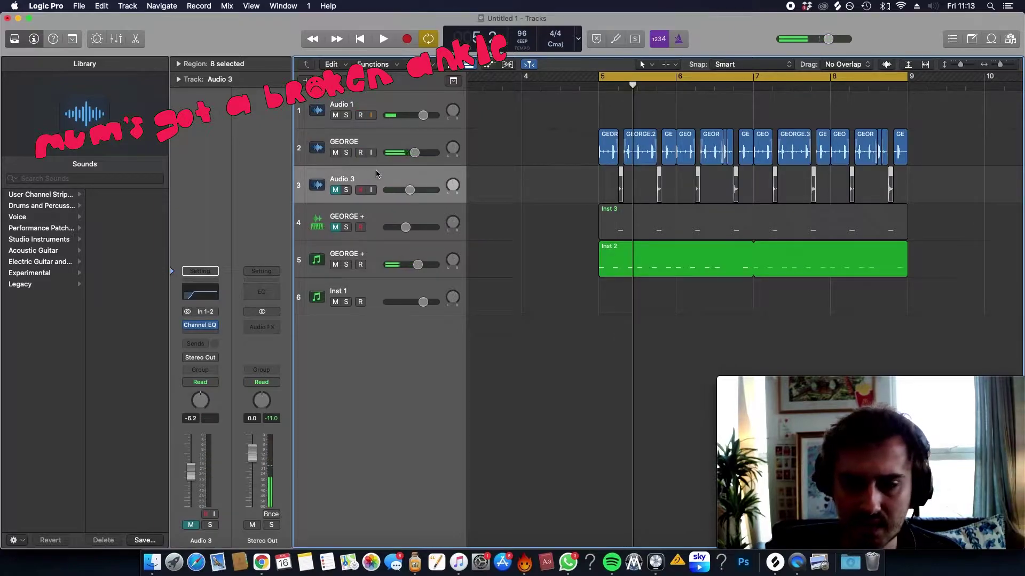
key("super+Tab")
key("super+Tab")
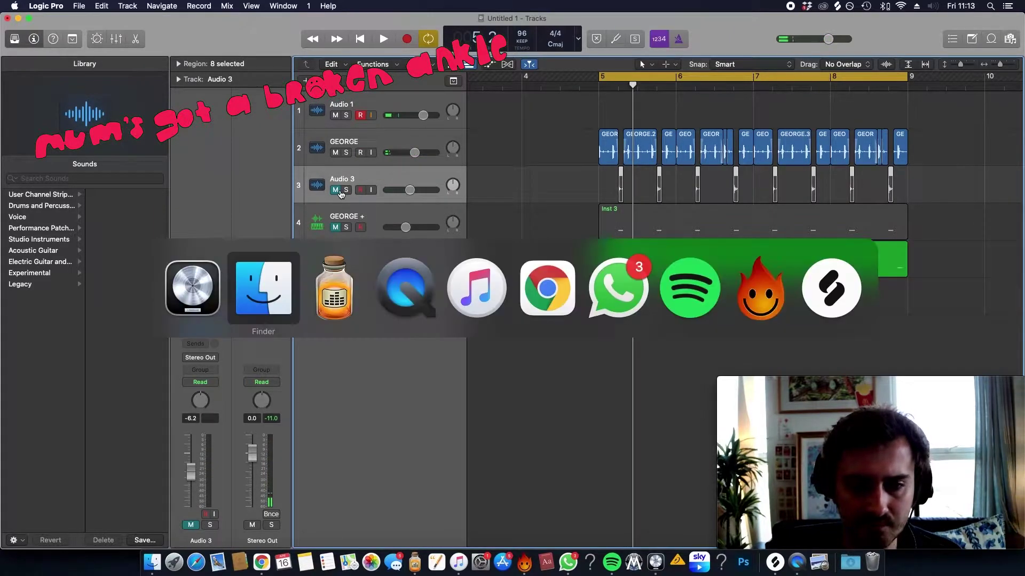
key("super+Tab")
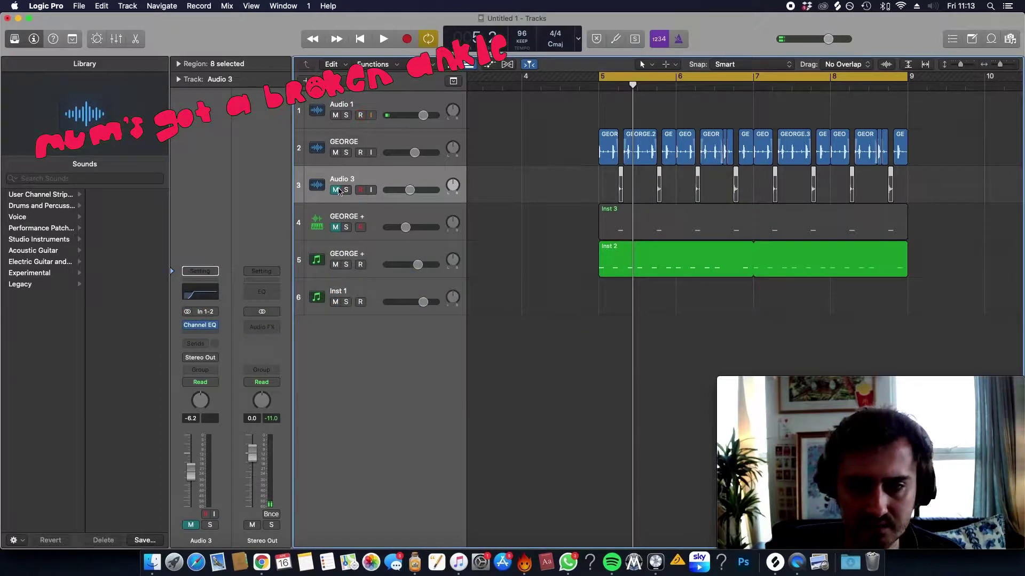
Step: Unmute track 4 GEORGE + and turn its volume down to about -12.2 dB
key("space")
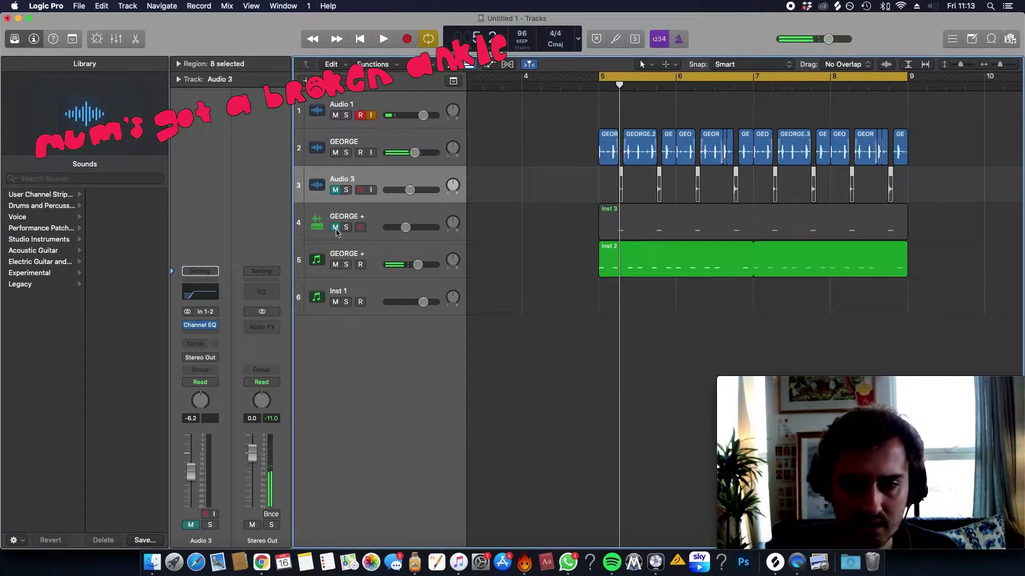
left_click(335, 227)
key("space")
left_click(408, 228)
left_click_drag(409, 229, 407, 229)
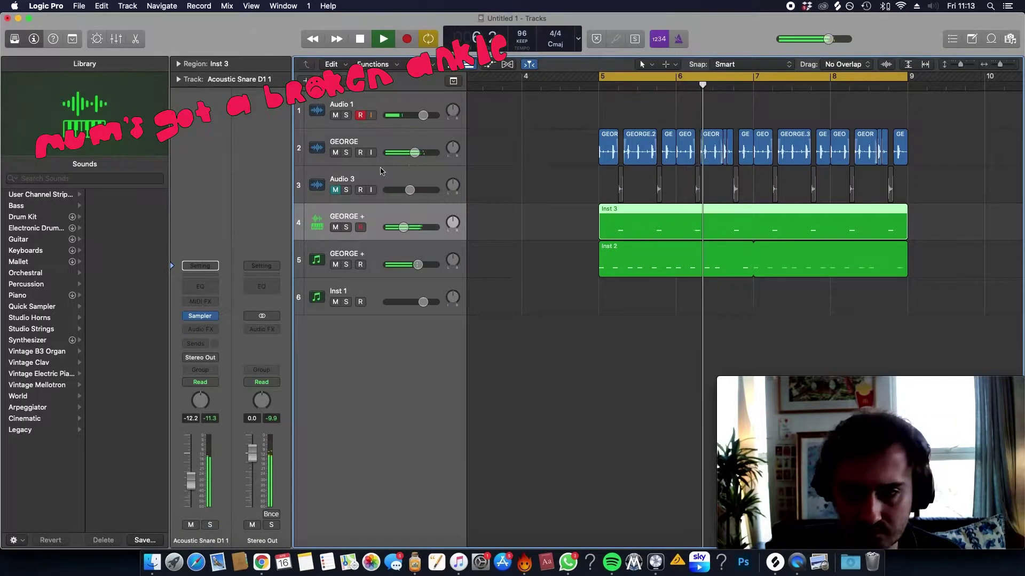
left_click(365, 178)
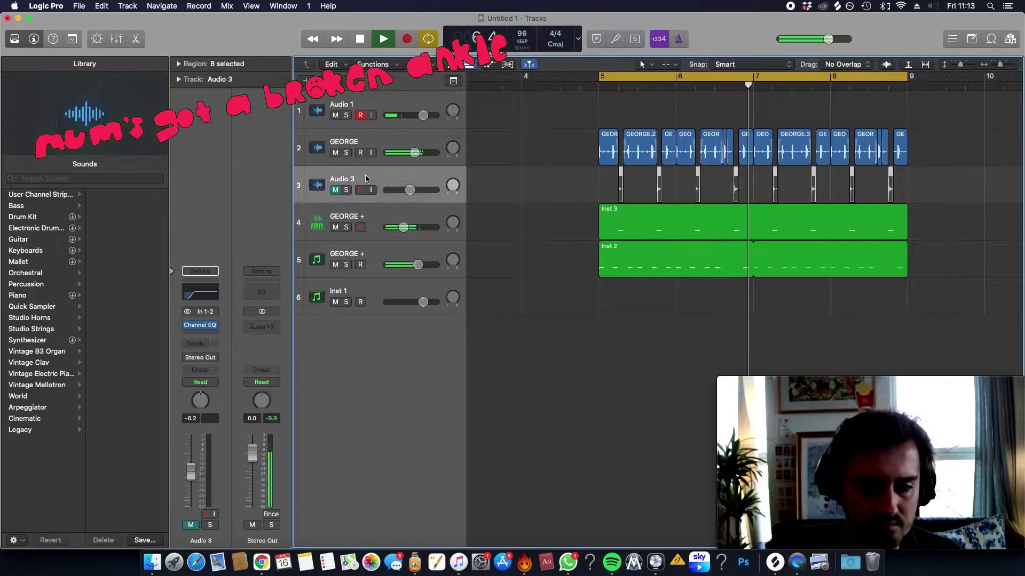
Step: Load the Drums > Full Kits > LOU_BoomBapKit patch onto track 4 GEORGE +
key("space")
left_click(353, 215)
left_click(200, 267)
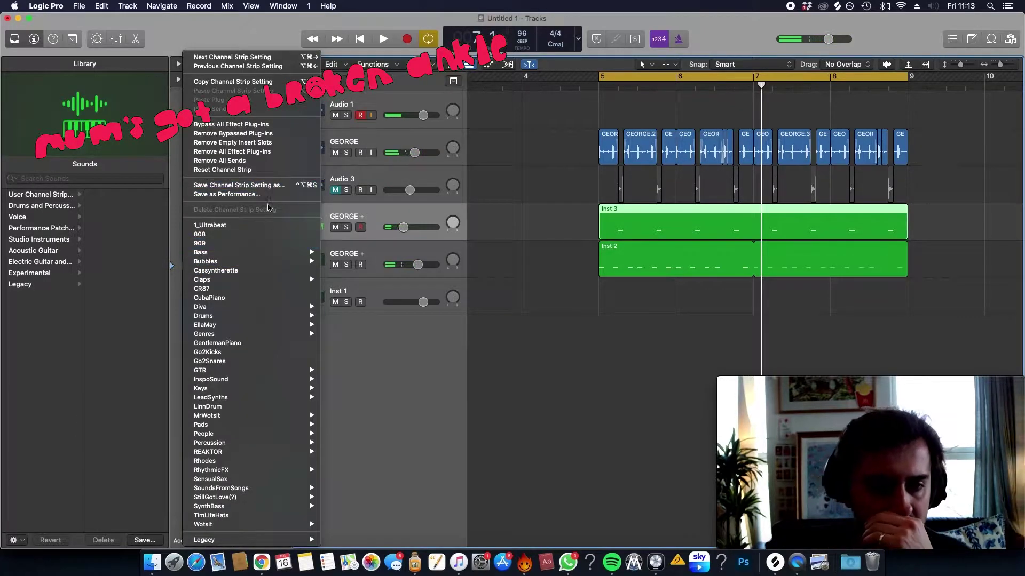
mouse_move(257, 319)
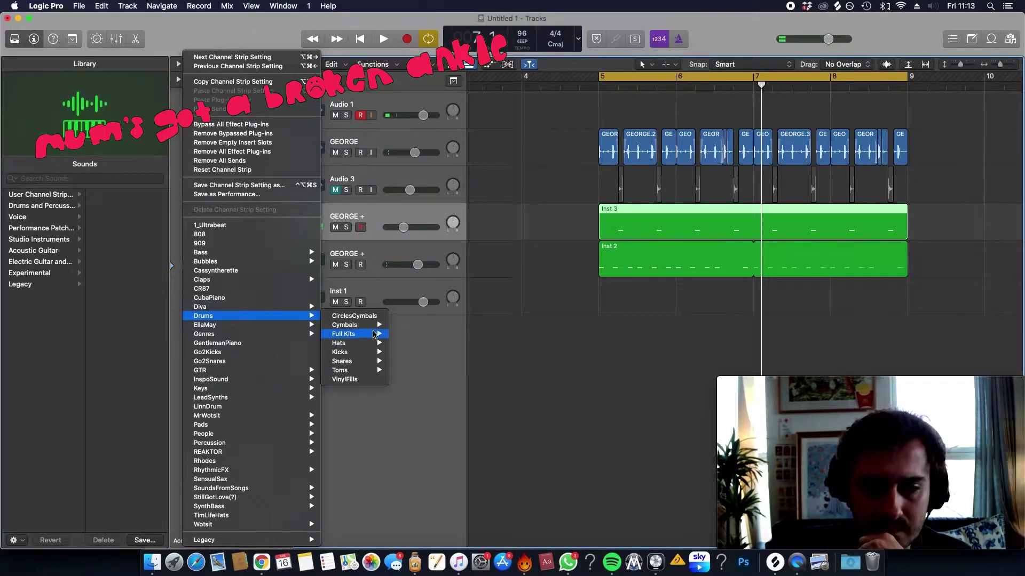
mouse_move(375, 334)
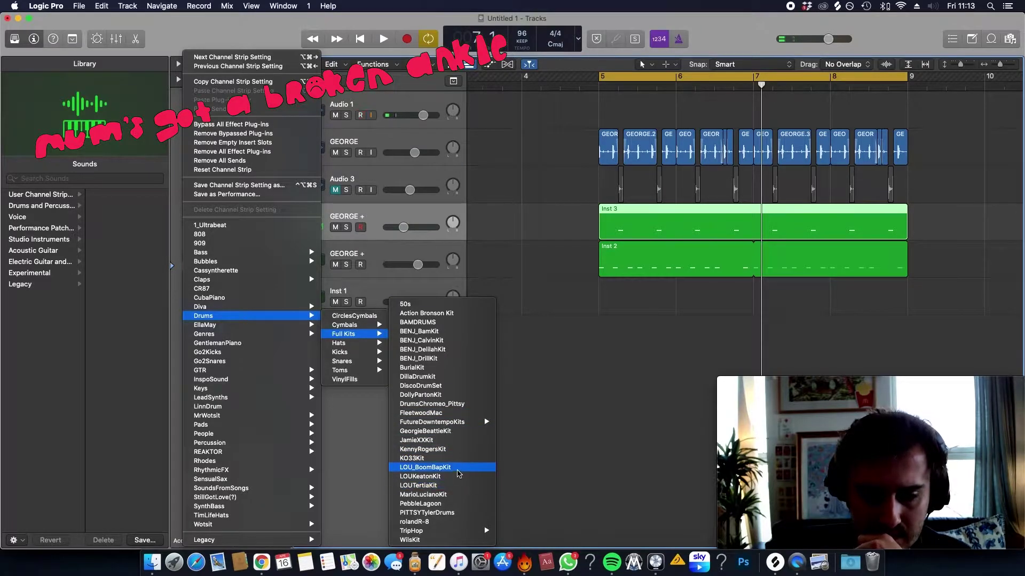
left_click(458, 471)
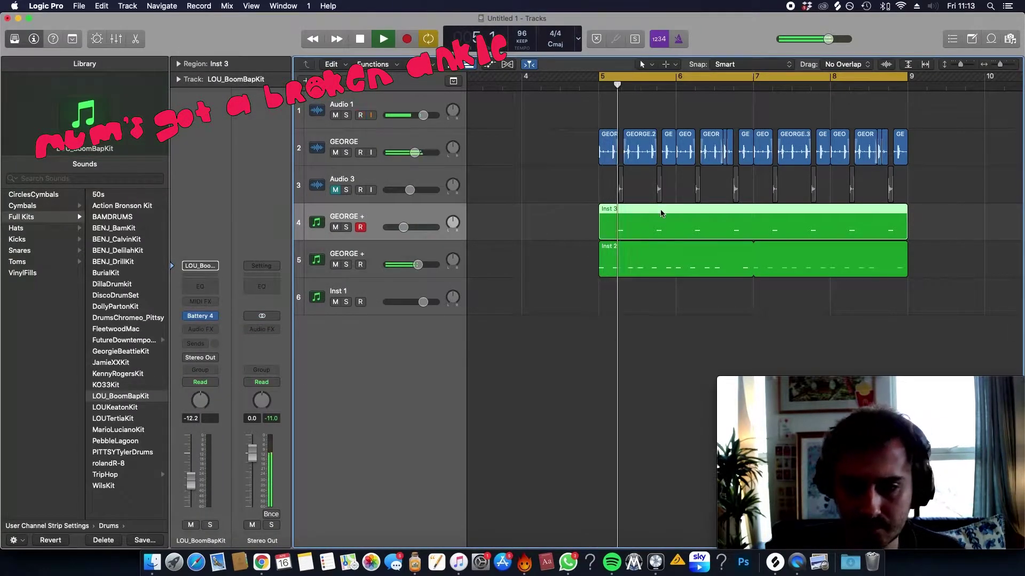
Step: Transpose the eight Inst 3 notes up about four semitones and play them back
double_click(662, 218)
key("alt+Up")
key("alt+Up")
key("alt+Up")
key("alt+Up")
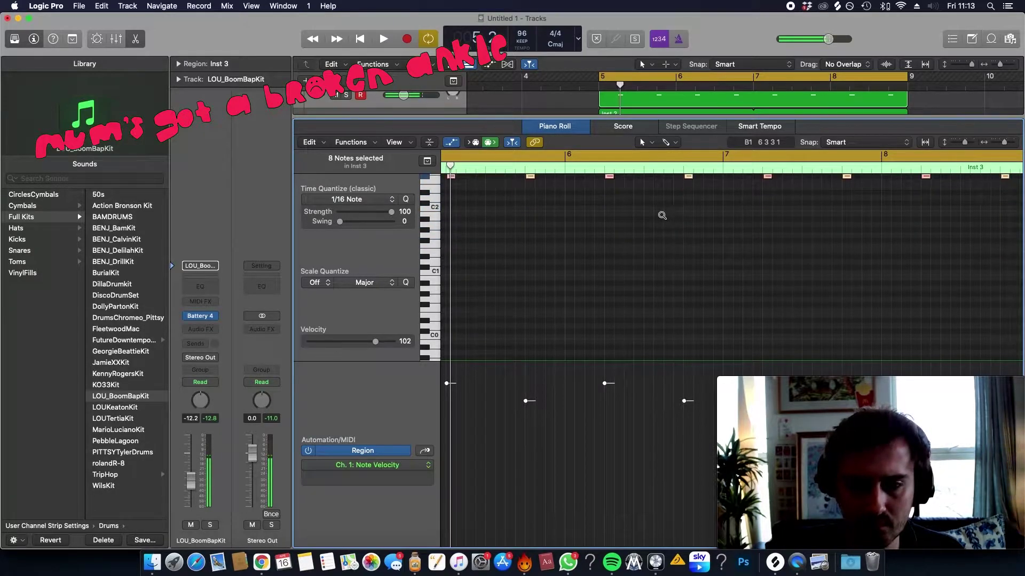
key("space")
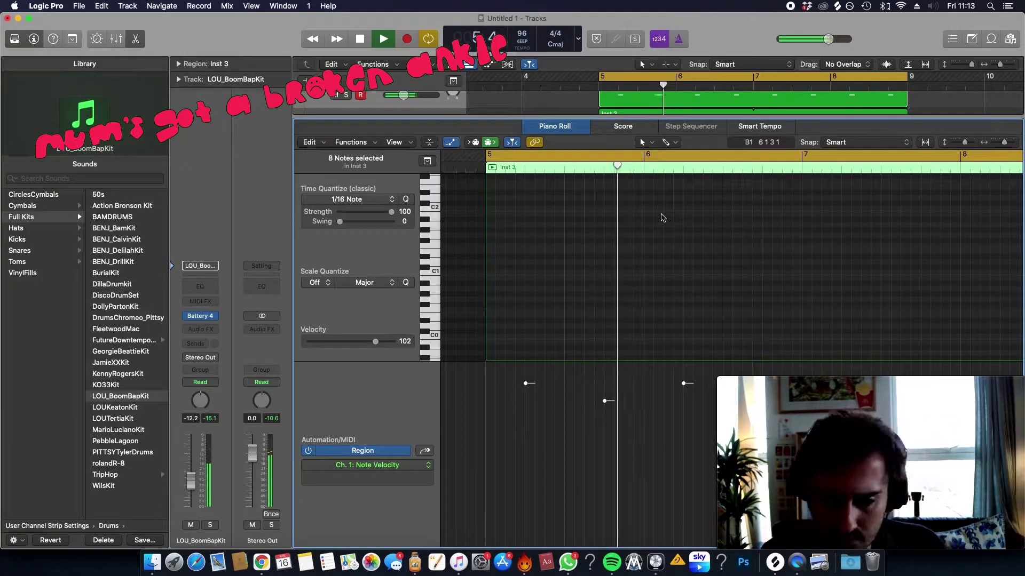
key("v")
key("v")
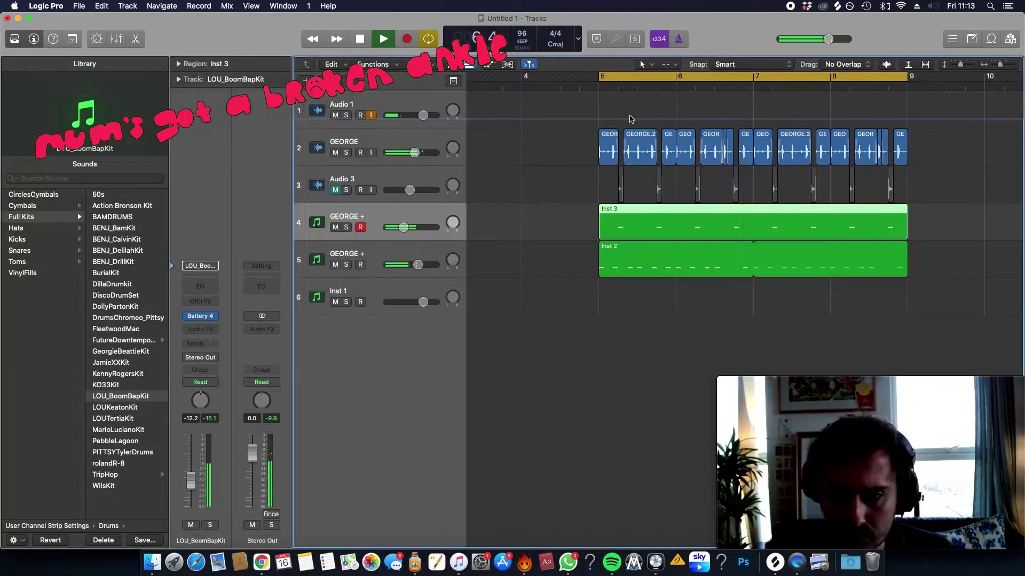
Step: Mute the GEORGE track and transpose the eleven Inst 2 notes higher with Option+Up
key("e")
left_click(325, 153)
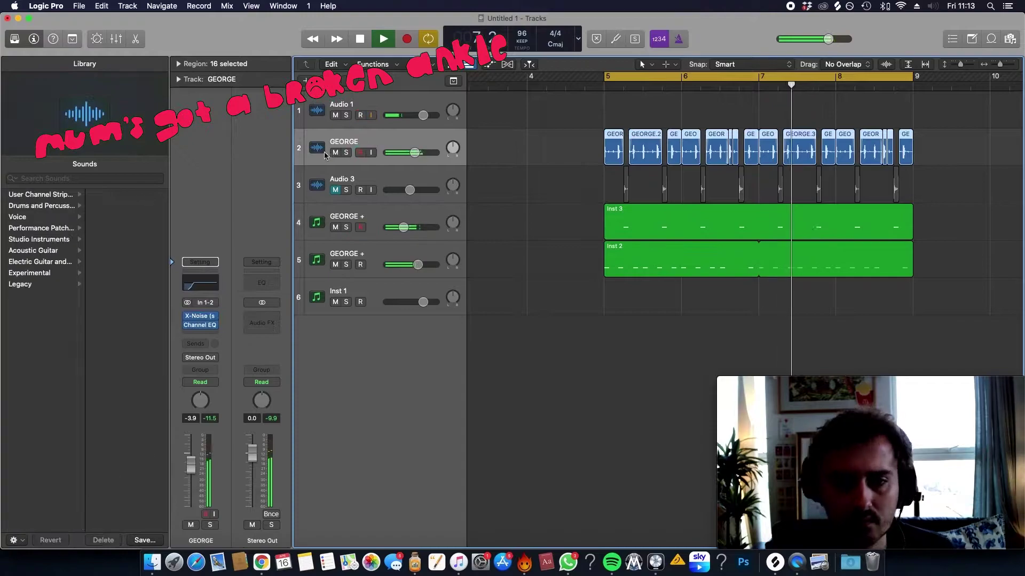
left_click(335, 152)
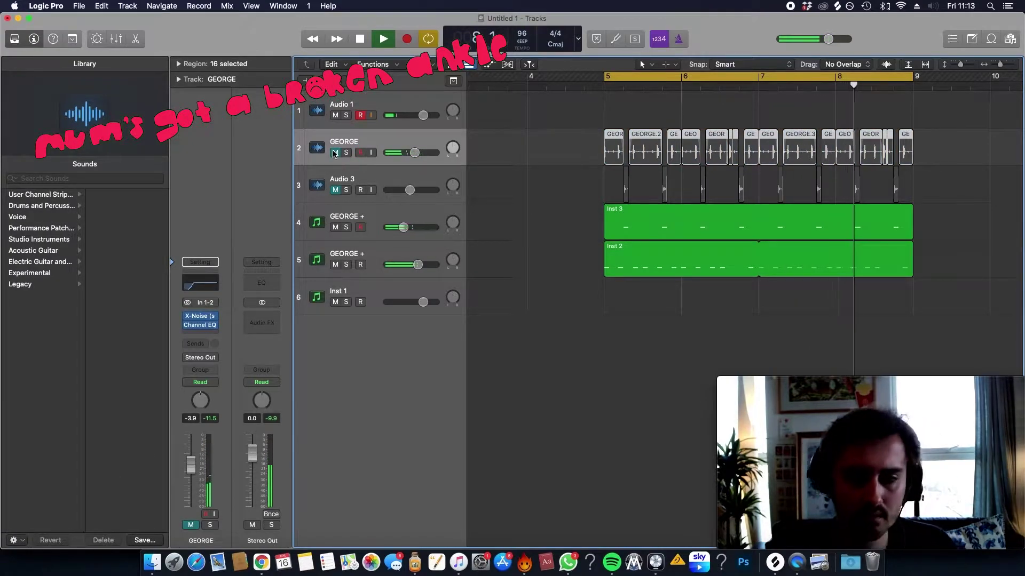
double_click(635, 251)
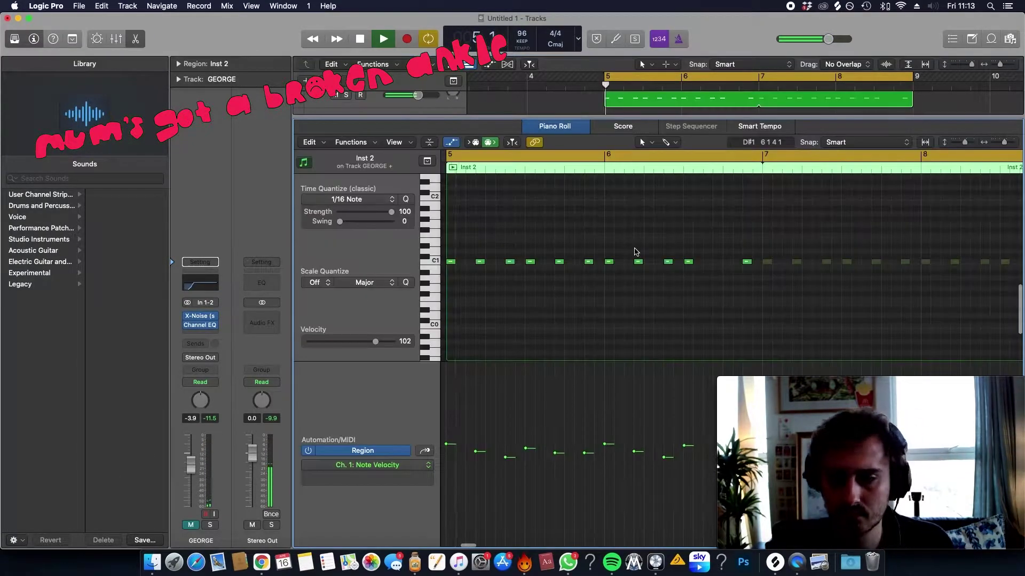
key("alt+Up")
key("alt+Up")
key("alt+Up")
key("alt+Up")
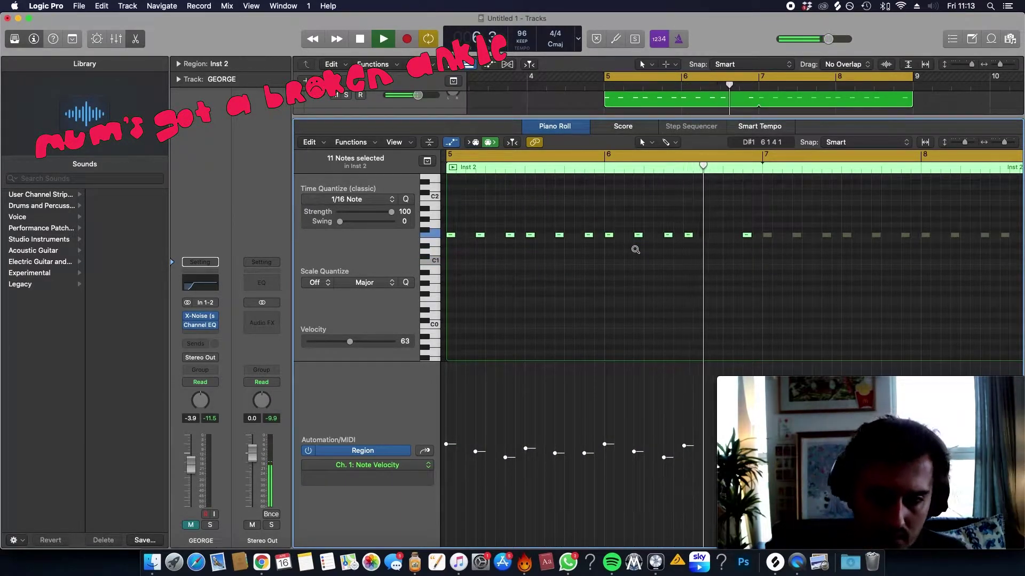
key("alt+Up")
key("alt+Up")
key("alt+Up")
key("alt+Up")
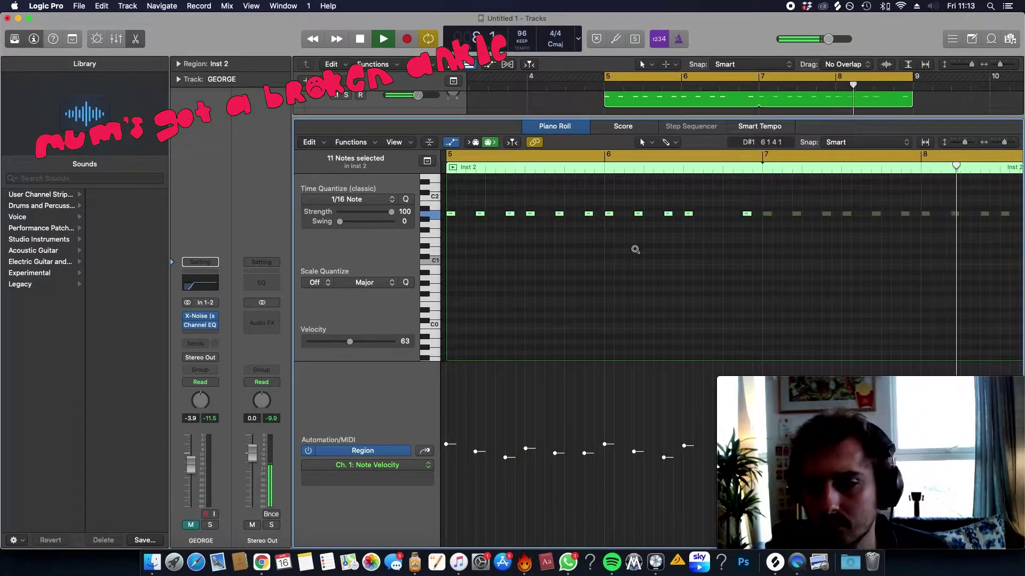
key("alt+Up")
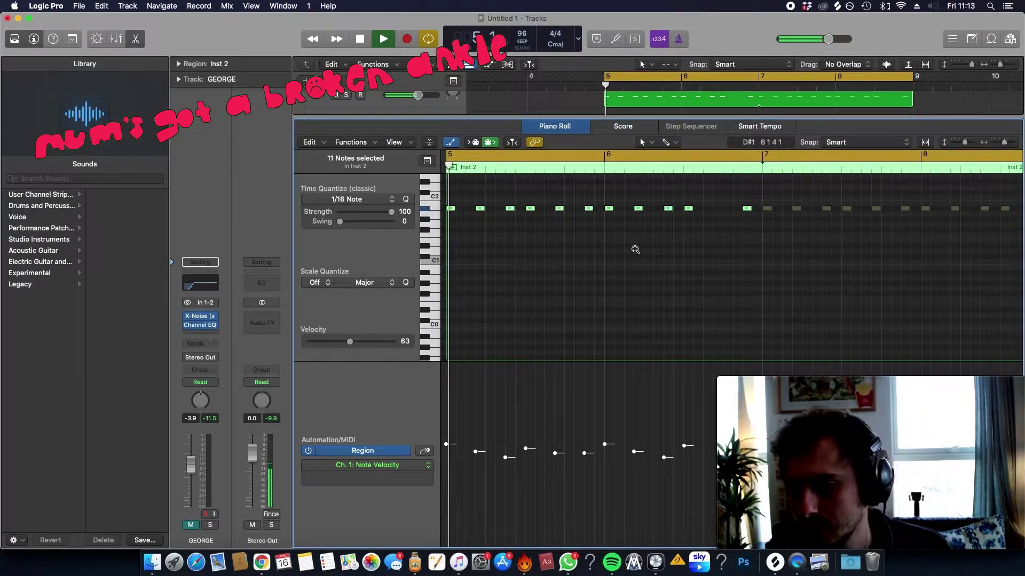
key("alt+Up")
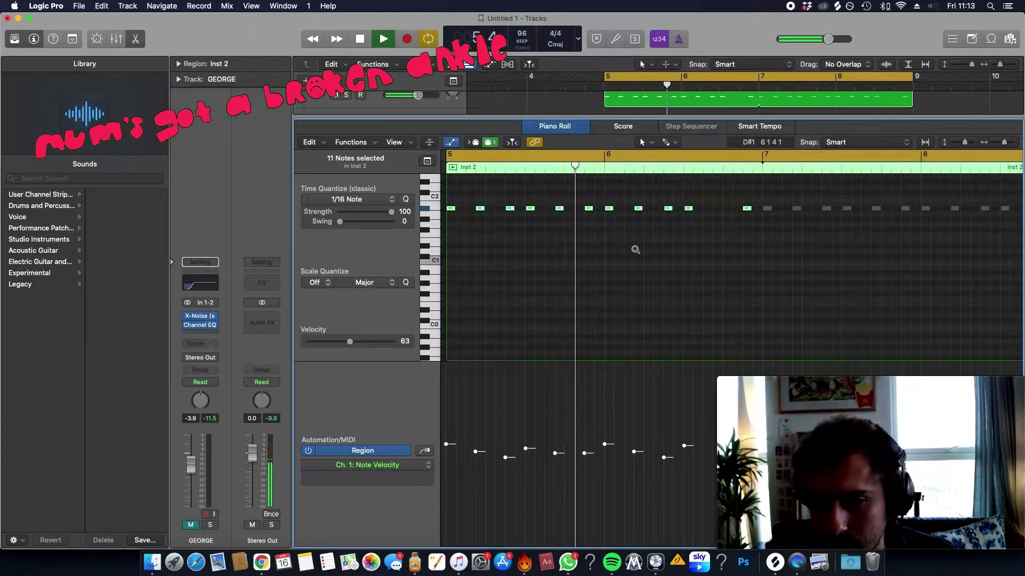
Step: Tune the low cut on GEORGE's Channel EQ down to around 250 Hz
key("x")
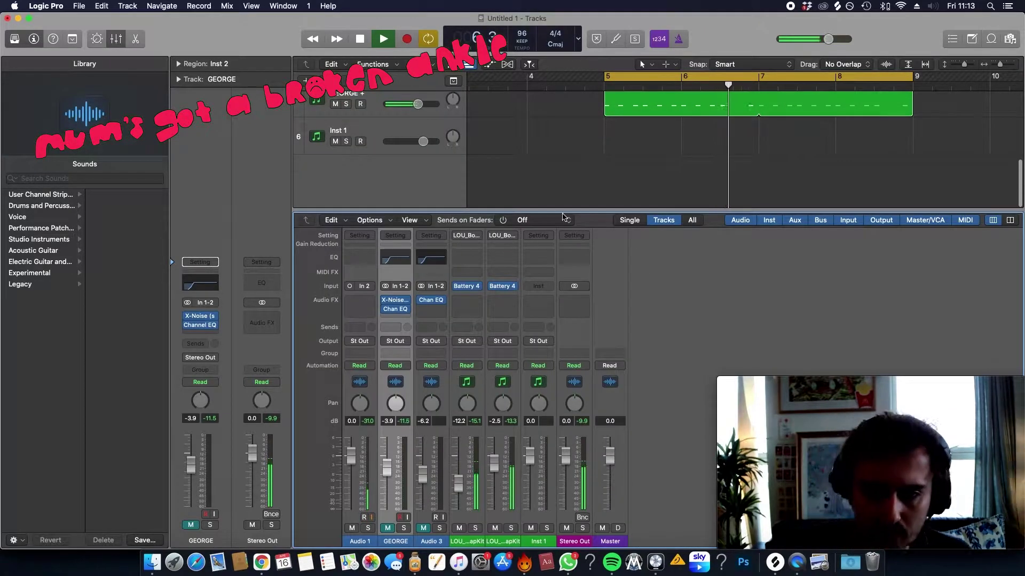
key("x")
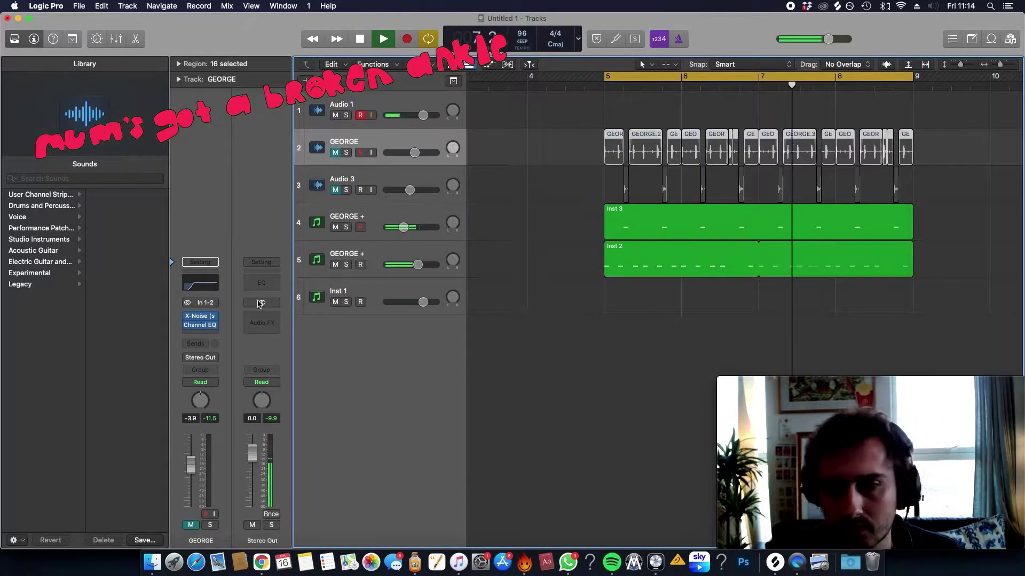
key("v")
left_click_drag(470, 326, 574, 331)
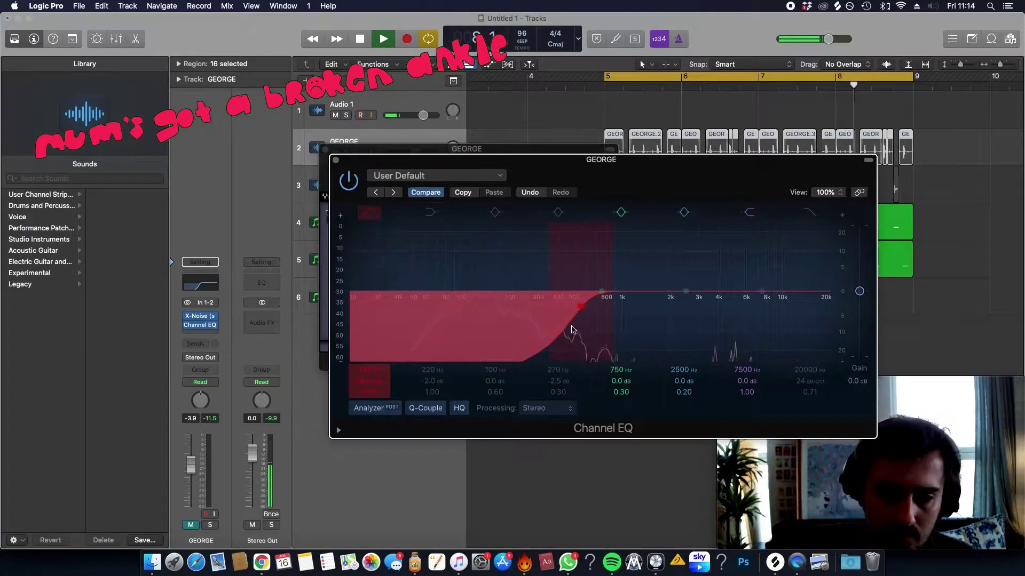
left_click(193, 525)
left_click_drag(586, 311, 535, 315)
key("v")
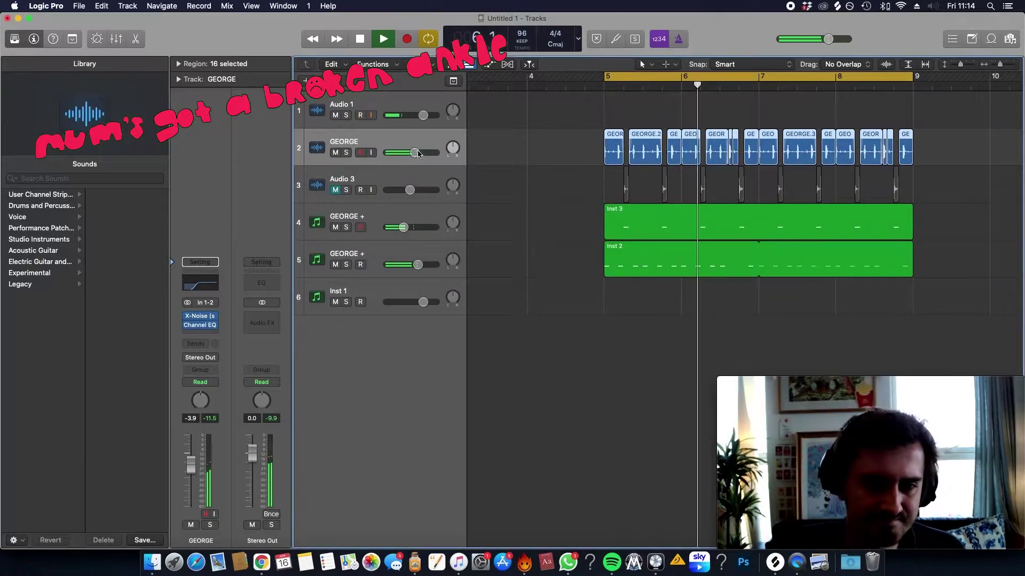
Step: Mute GEORGE and add an empty Audio 4 track with duplicate settings
left_click(337, 154)
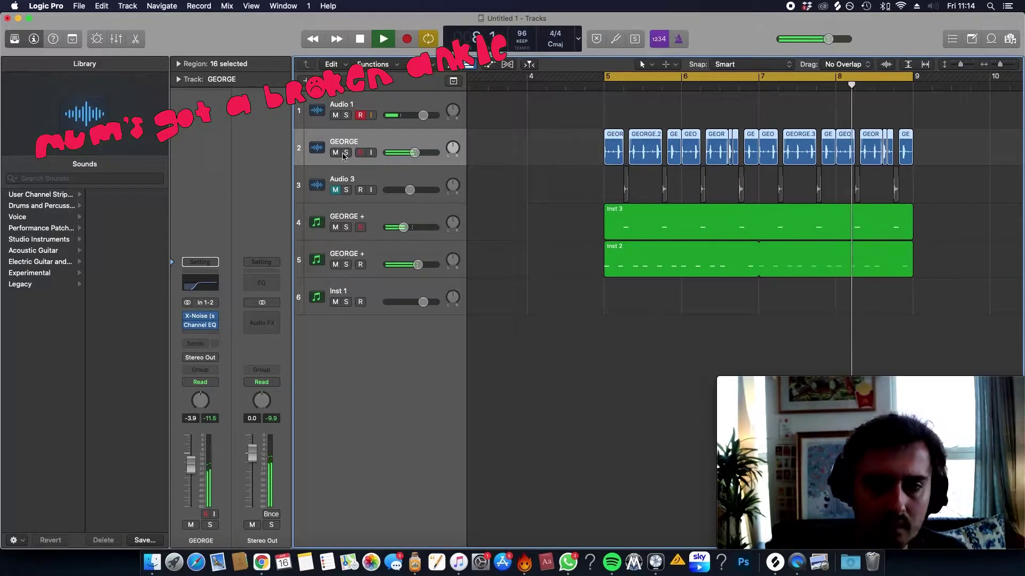
key("space")
key("super+d")
key("super+Tab")
Step: Preview the break files in Finder's Breaks folder, settling on Love - Doggone (Break 1)
key("super+Tab")
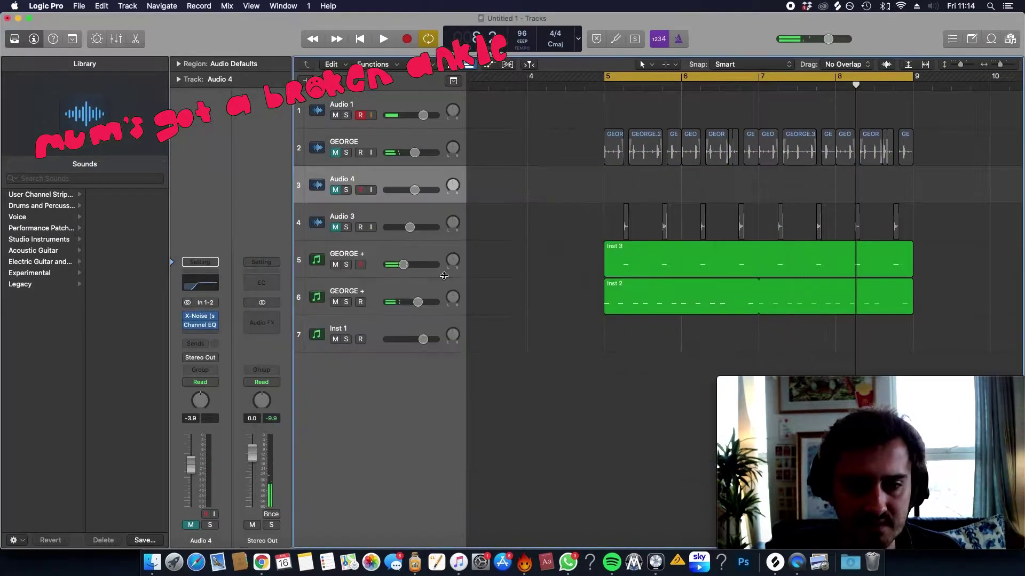
key("super+Tab")
key("super+Tab")
scroll(853, 291, "down", 3)
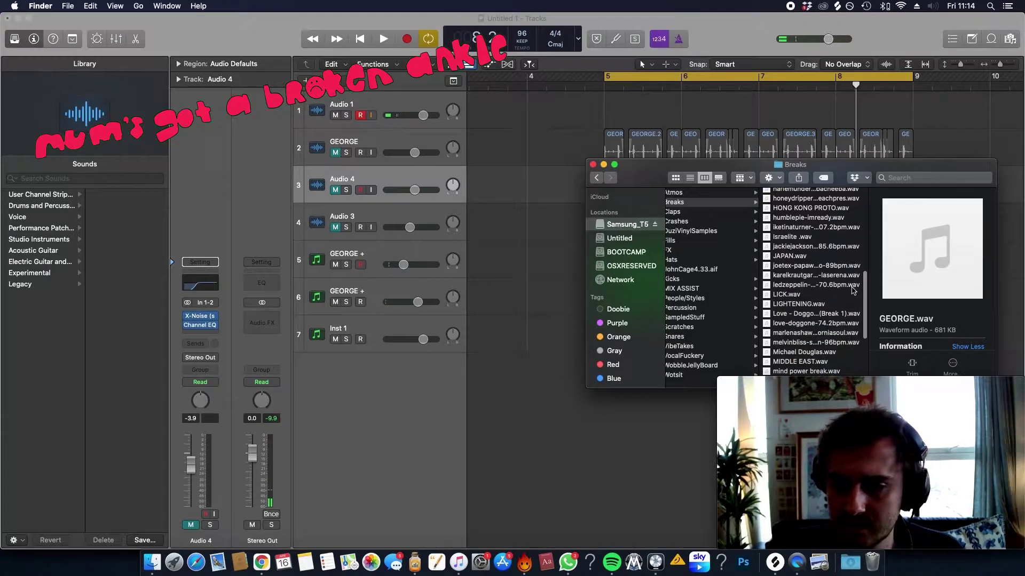
left_click(852, 285)
key("space")
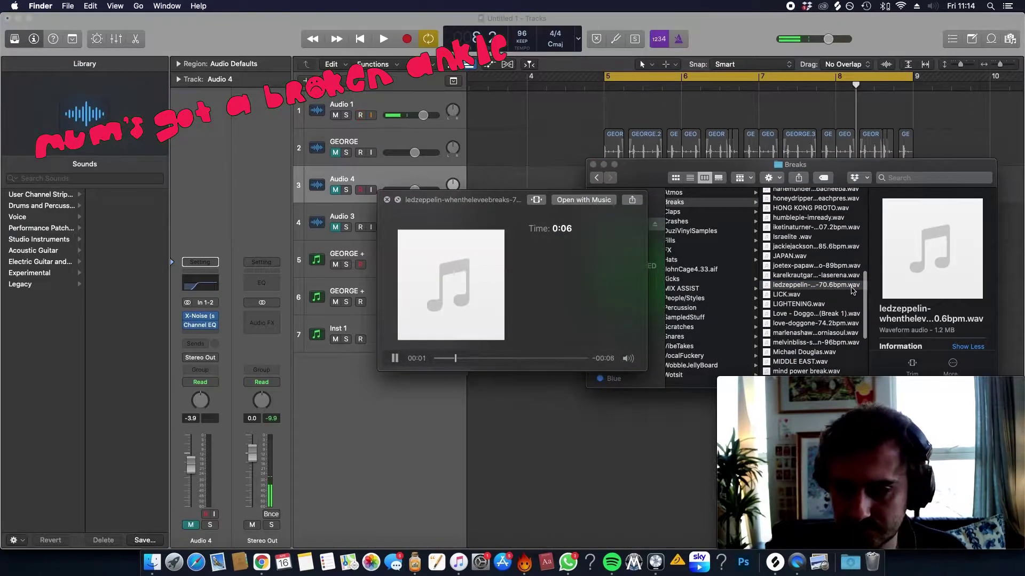
key("Down")
key("Down")
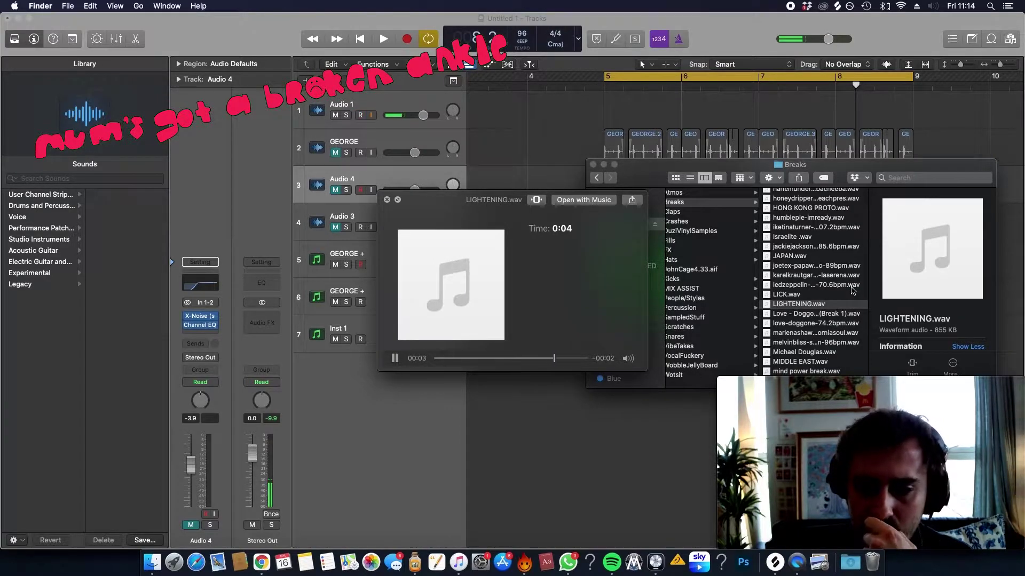
key("Down")
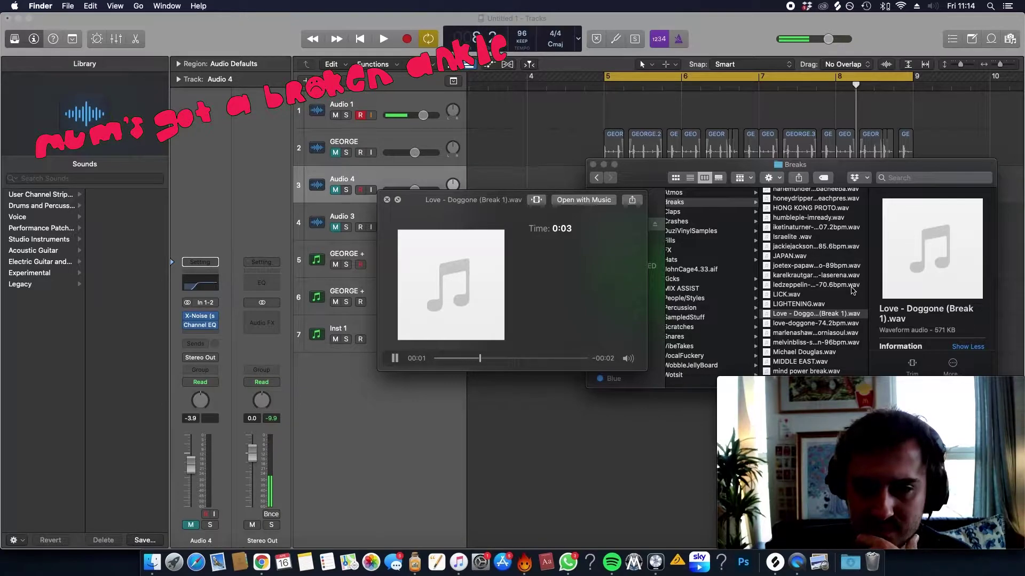
key("Down")
key("Up")
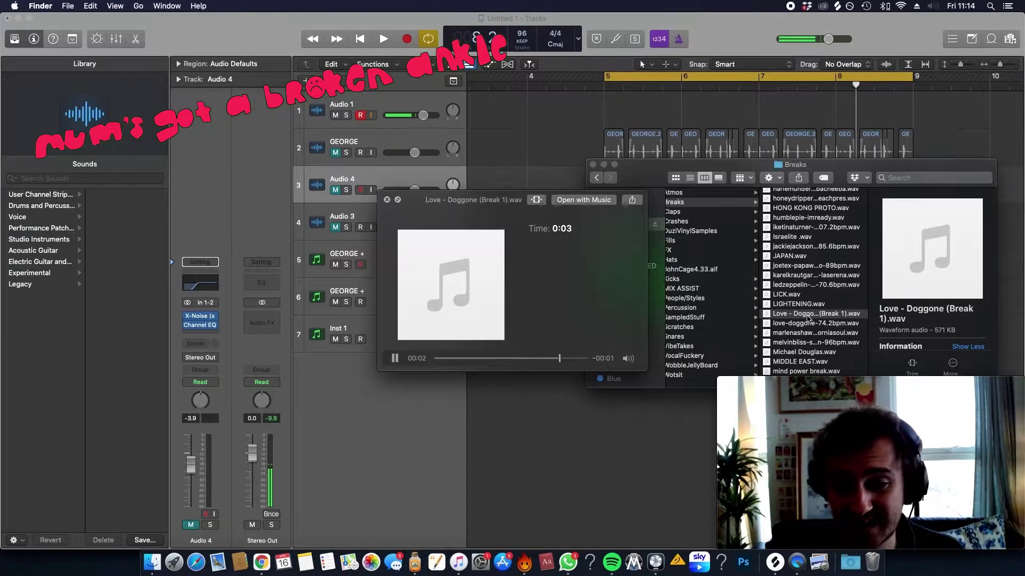
Step: Place Love - Doggone (Break 1).wav on Audio 4 at bar 5, stretched to one bar
key("space")
left_click_drag(808, 319, 605, 171)
left_click_drag(701, 194, 681, 195)
Step: Play the Love - Doggone break, check its Channel EQ, and loop it out to bar 9
key("space")
left_click(385, 182)
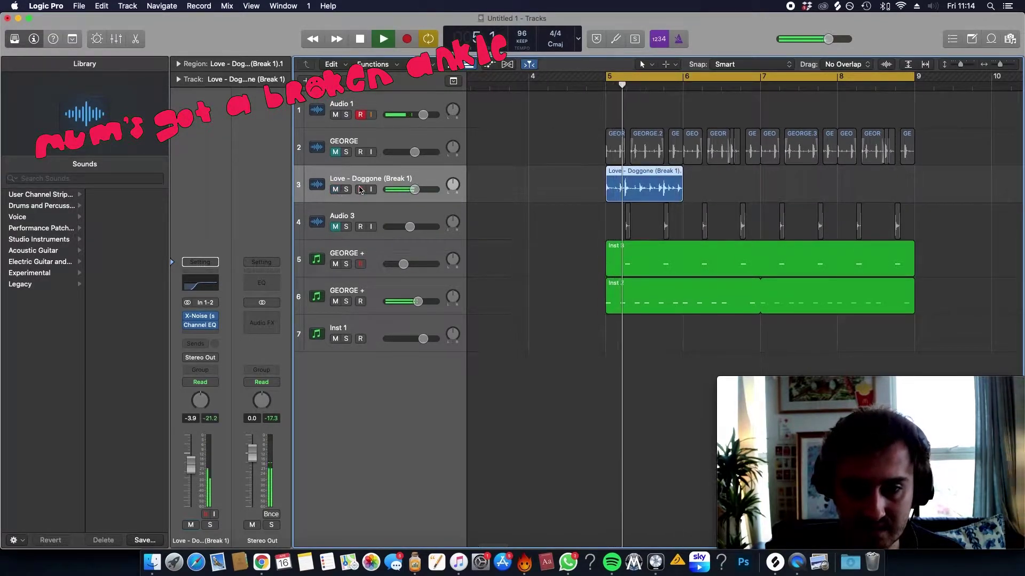
key("space")
mouse_move(217, 327)
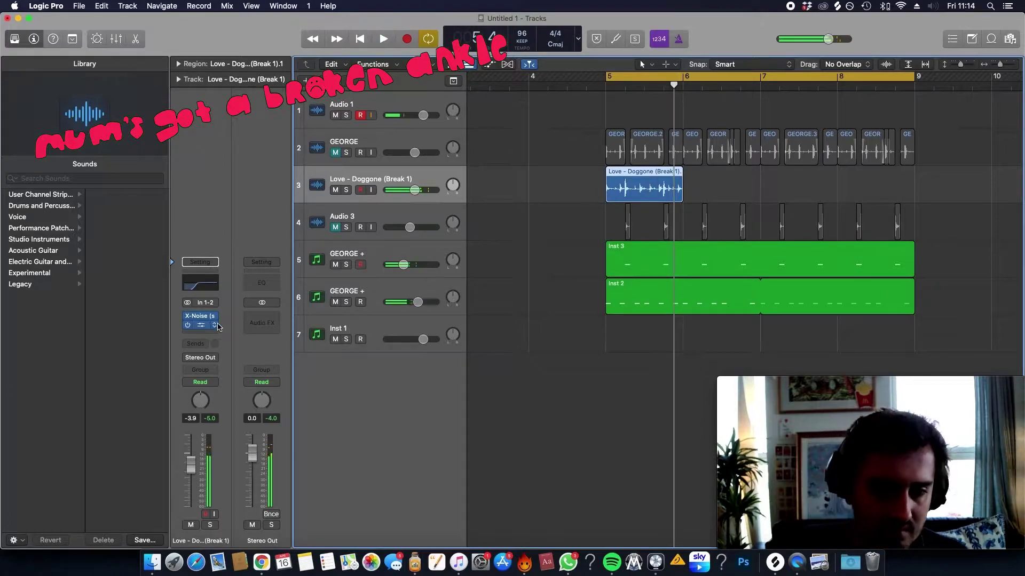
key("space")
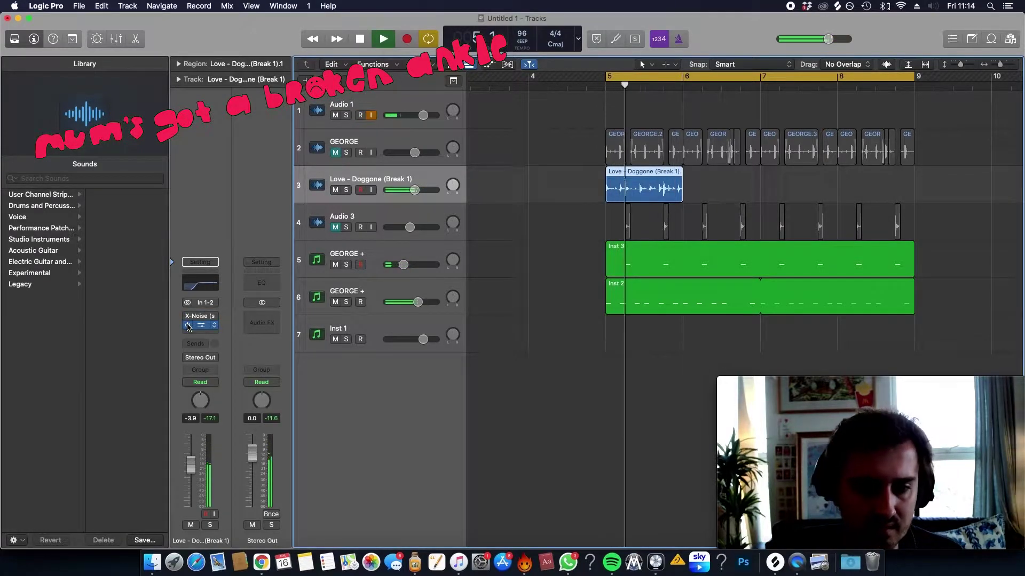
left_click(201, 327)
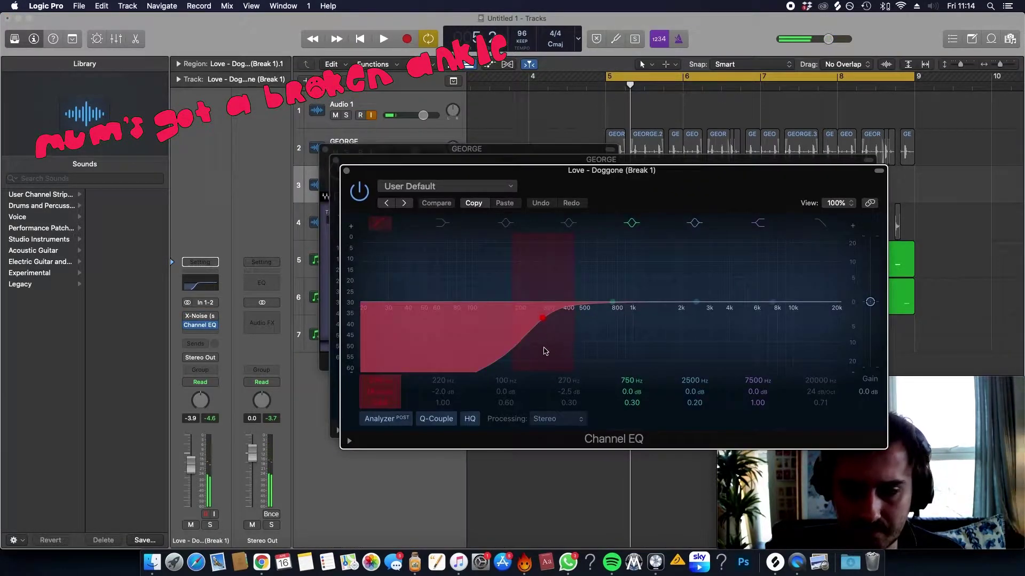
key("space")
key("super+w")
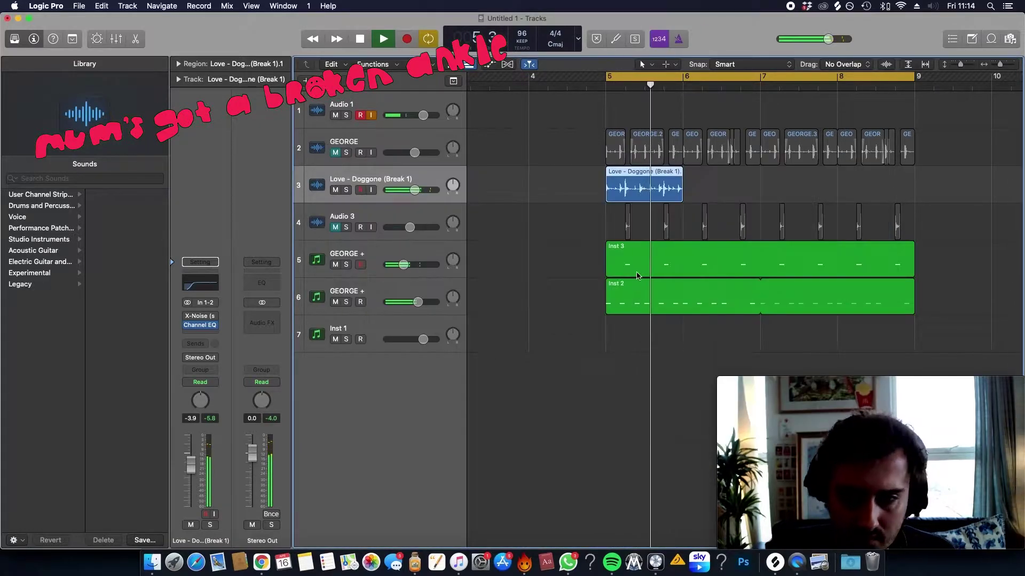
left_click_drag(682, 174, 917, 177)
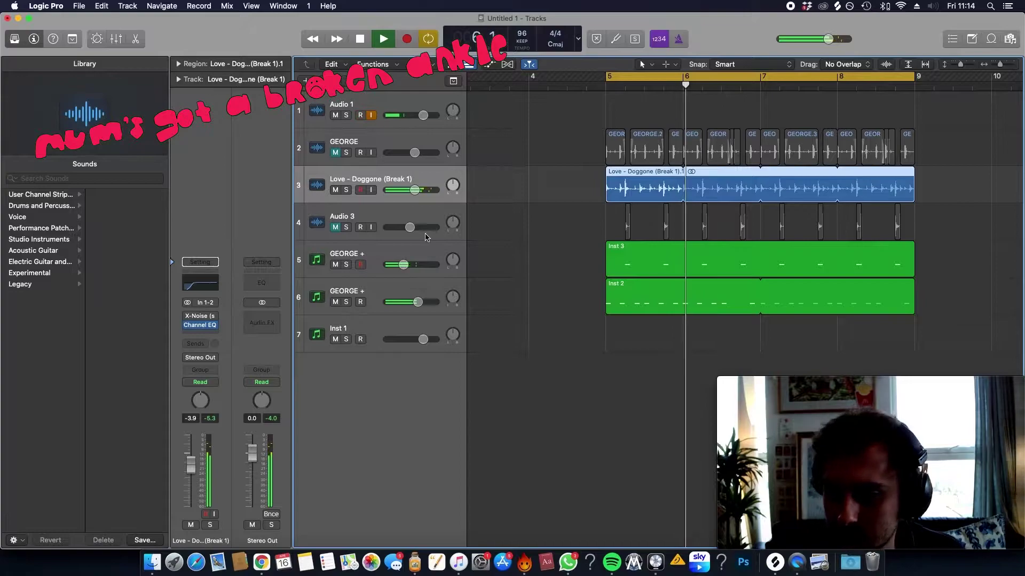
left_click(336, 303)
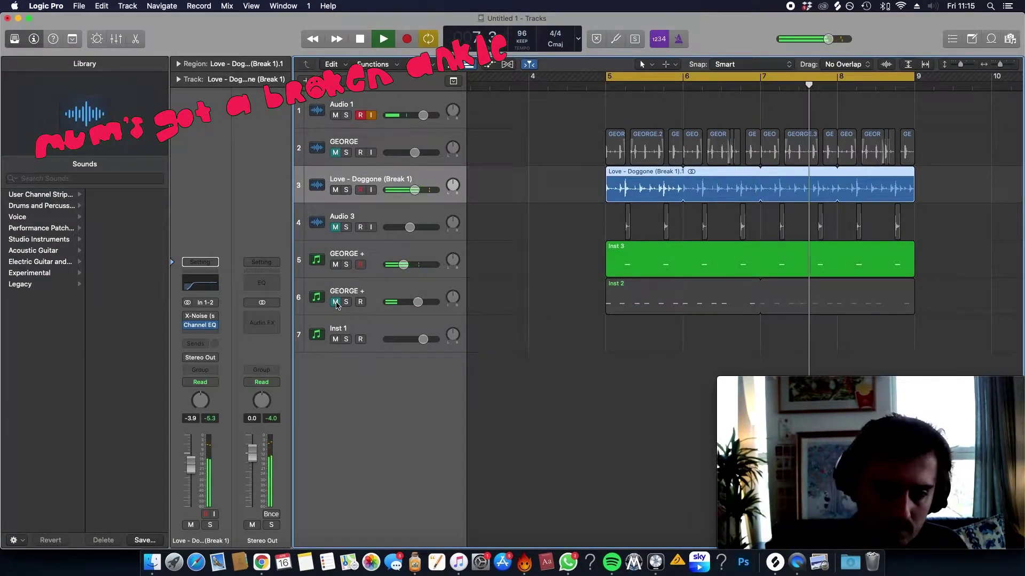
left_click(336, 303)
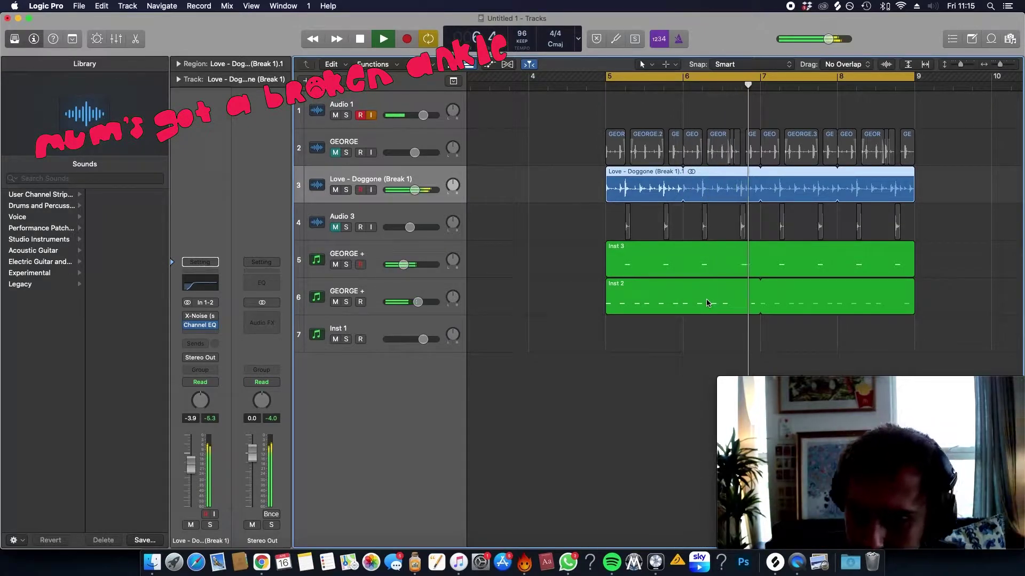
scroll(612, 315, "down", 1)
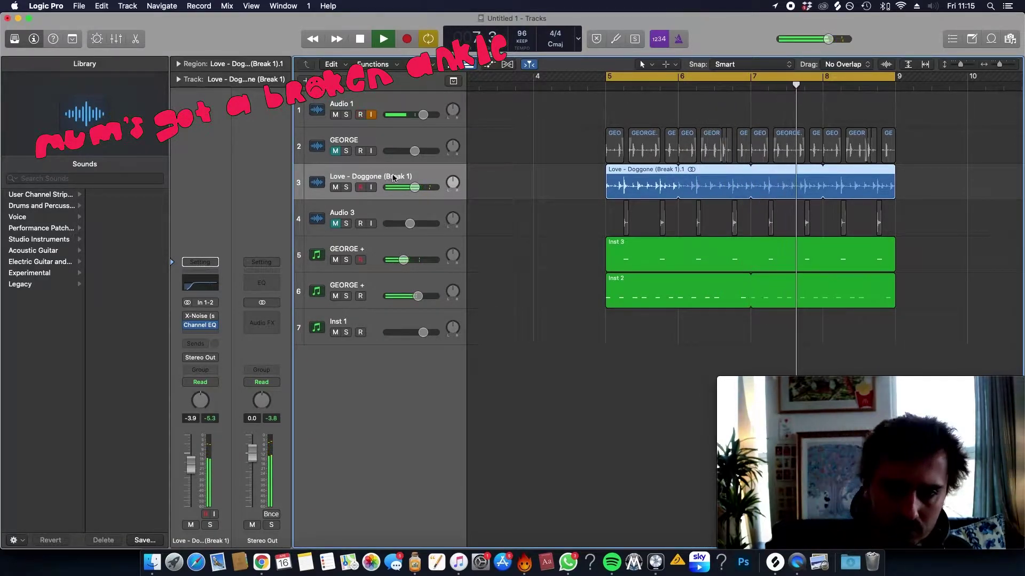
Step: Add an empty duplicate of the GEORGE + drum track and move it above Inst 3
key("space")
left_click(375, 238)
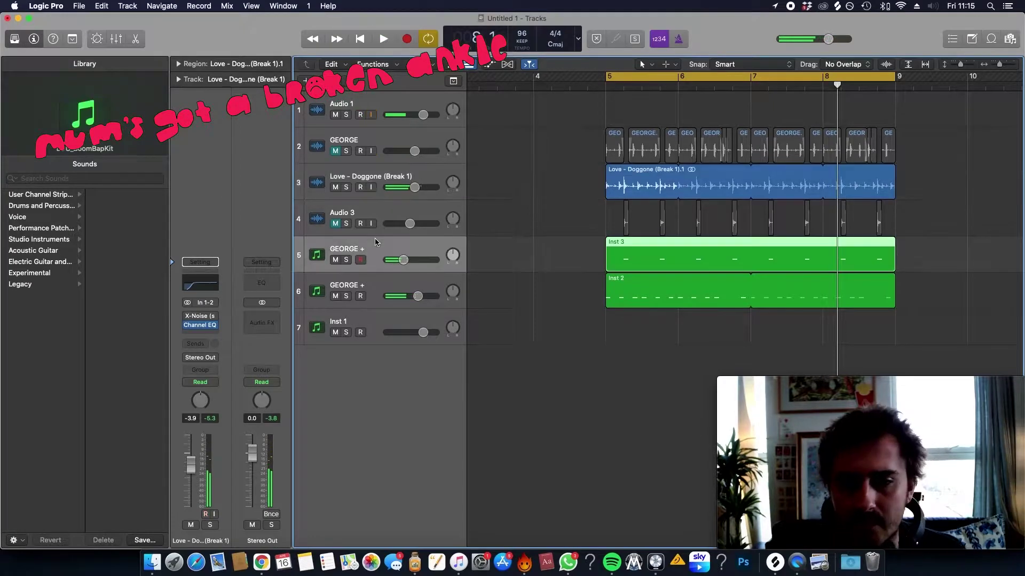
key("cmd+d")
left_click_drag(376, 286, 367, 248)
Step: List the clap kits under Library > Drums > Claps, then return to Finder's Breaks folder
key("super+Tab")
key("super+Tab")
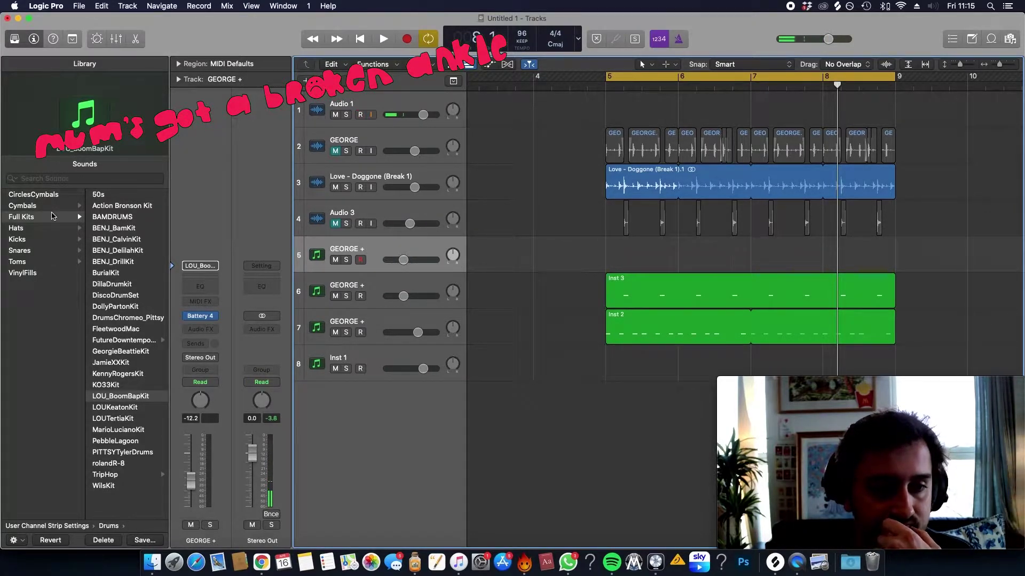
scroll(50, 255, "left", 5)
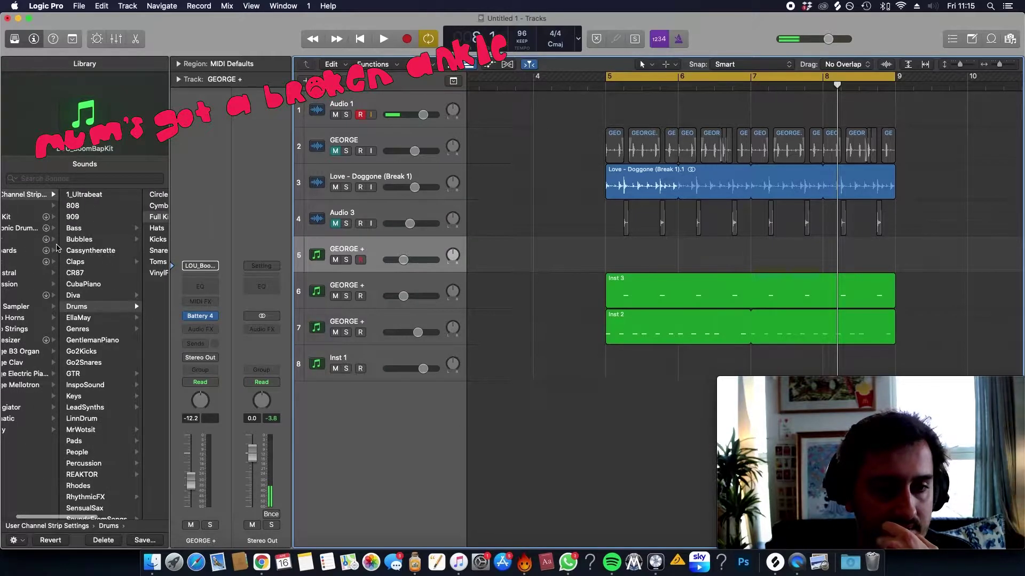
scroll(61, 266, "right", 2)
left_click(73, 262)
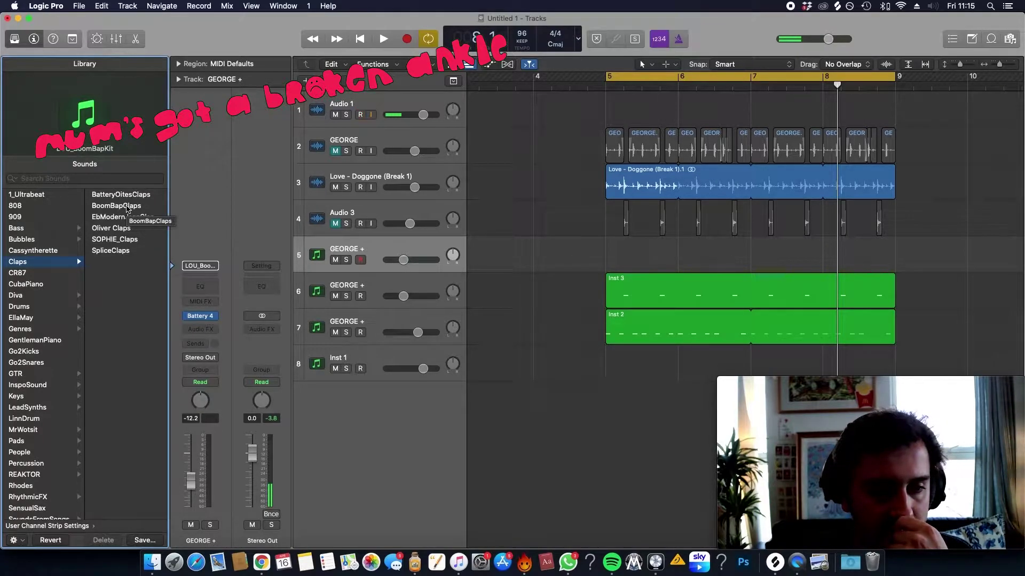
key("super+Tab")
key("super+Tab")
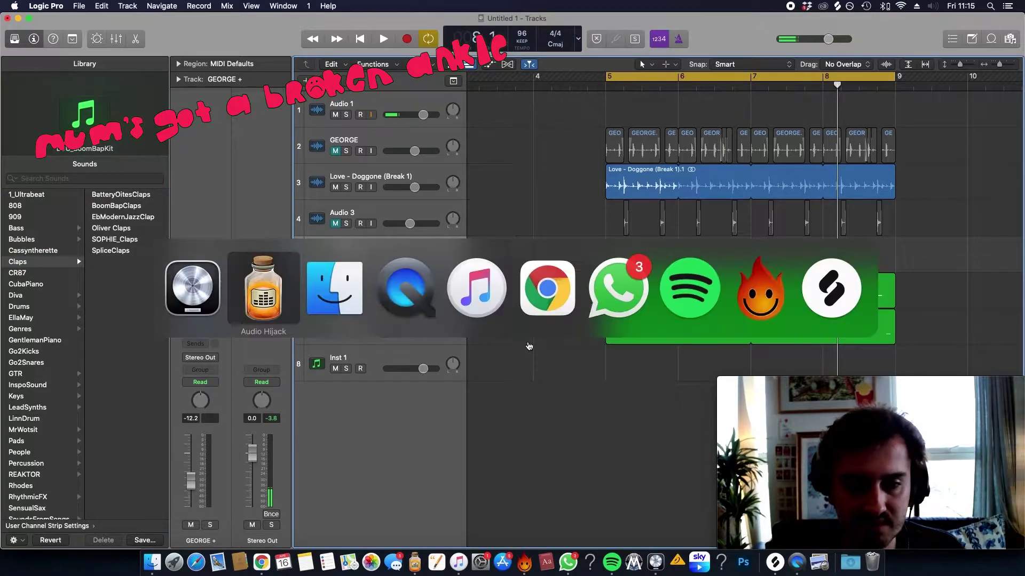
scroll(838, 320, "left", 5)
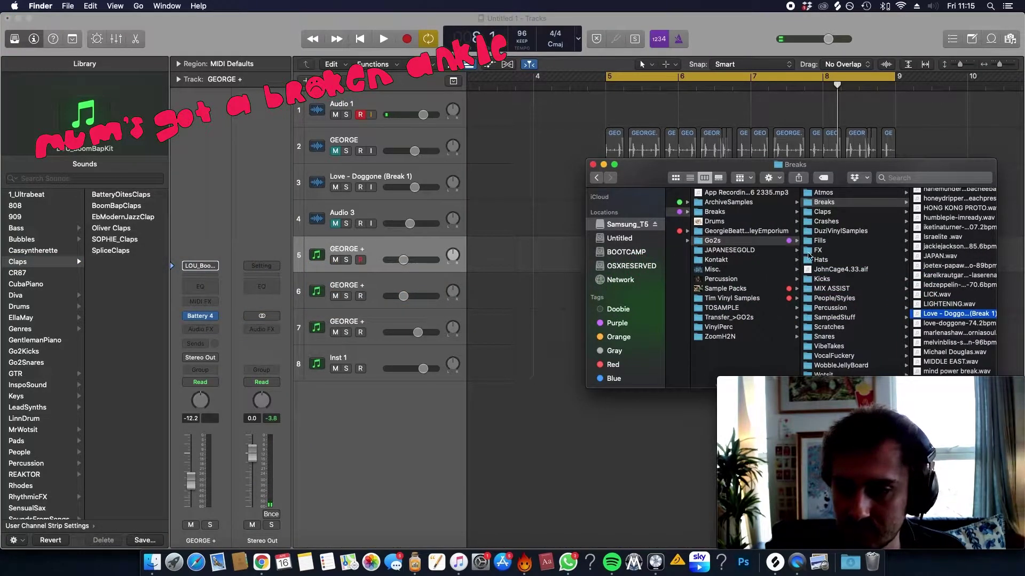
Step: Open Finder's Claps loops folder and drag DJClaps.wav into Logic below the last track
scroll(845, 244, "right", 3)
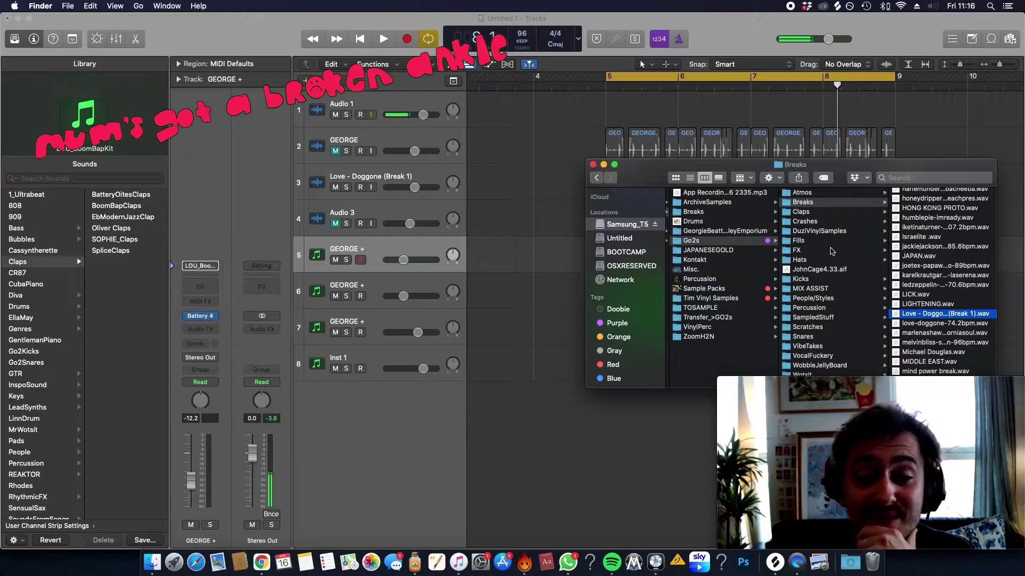
left_click(821, 213)
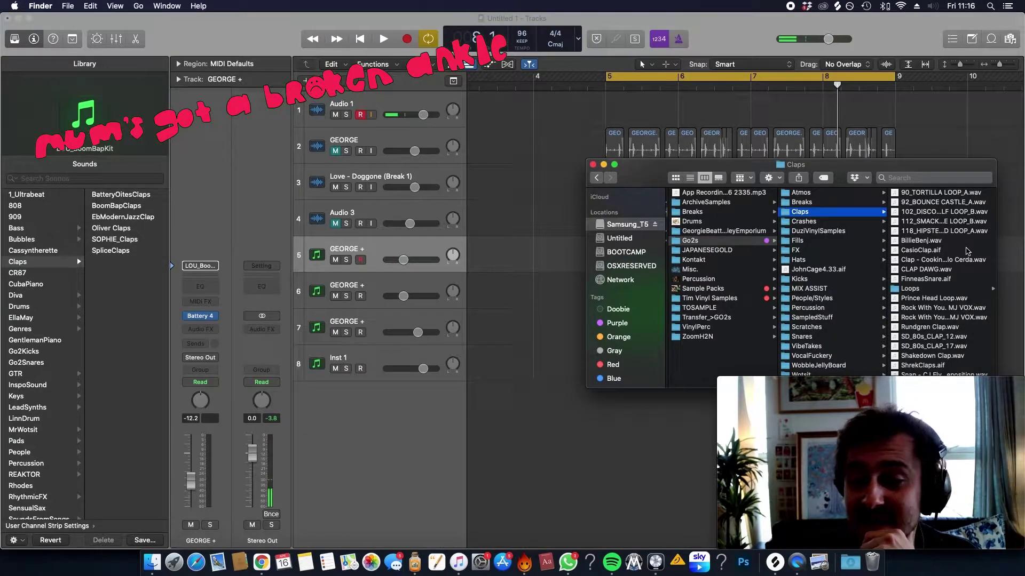
scroll(968, 251, "down", 2)
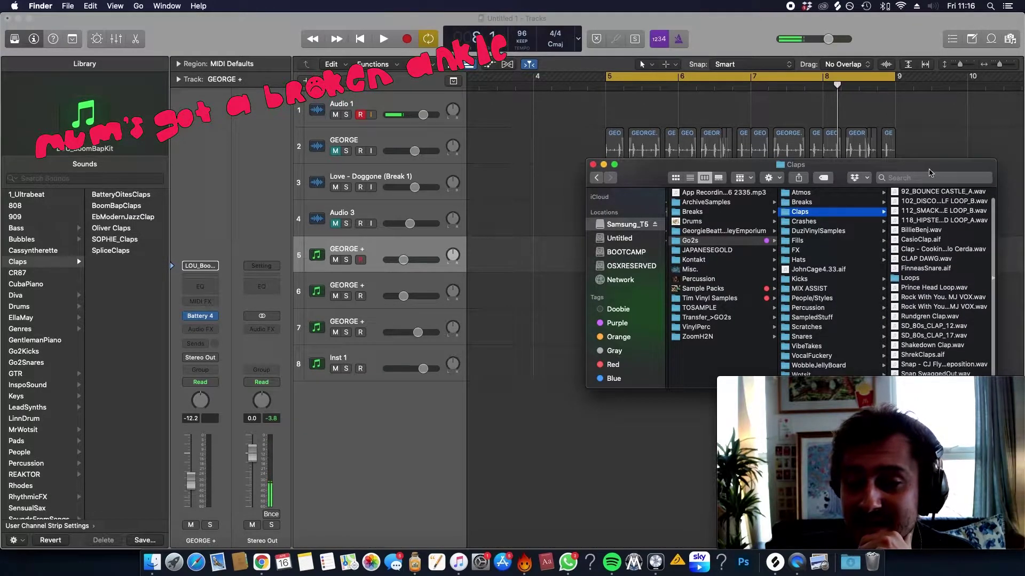
left_click(903, 76)
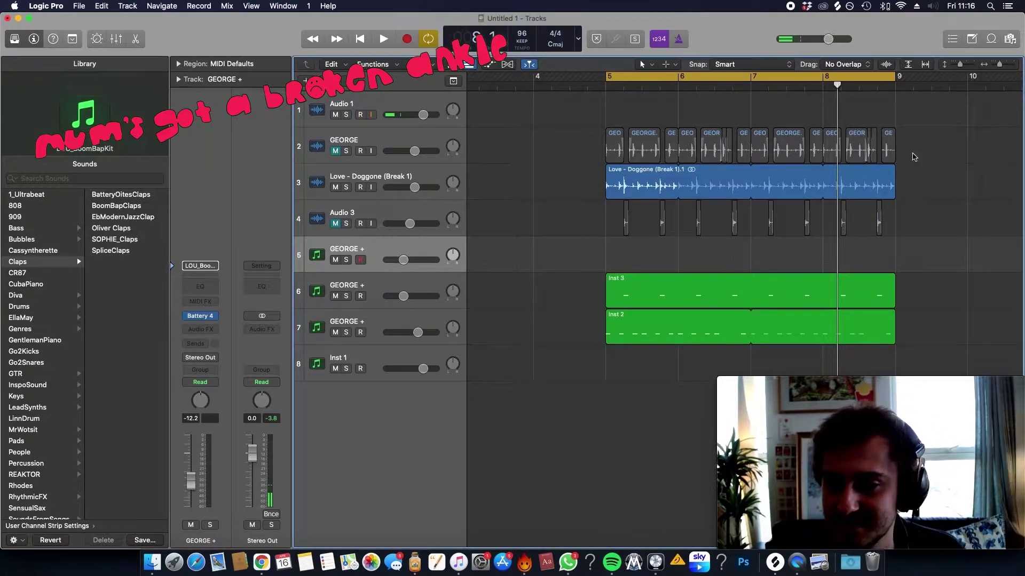
key("super+Tab")
scroll(908, 215, "down", 2)
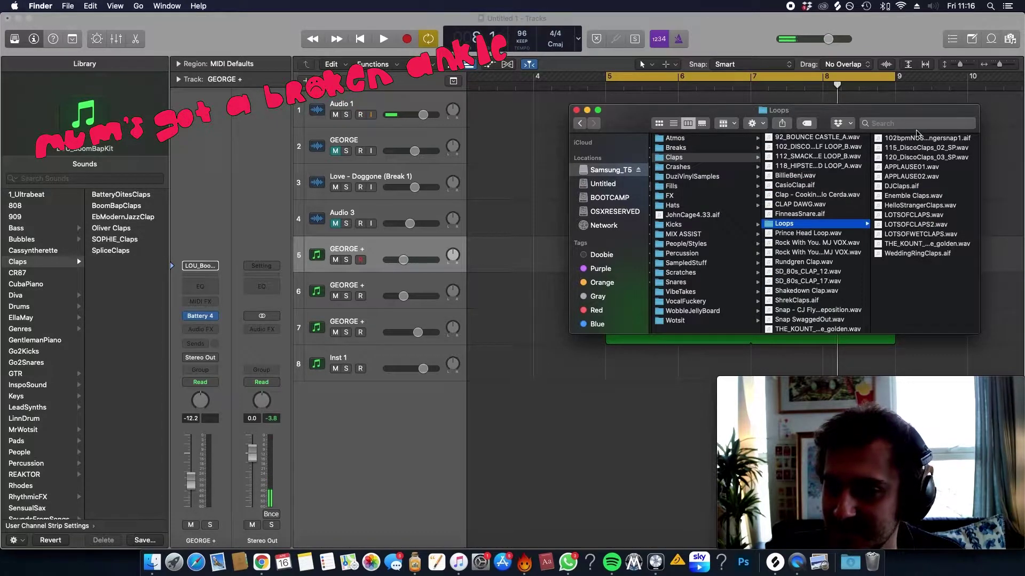
left_click_drag(902, 186, 607, 411)
key("super+Tab")
scroll(581, 412, "right", 5)
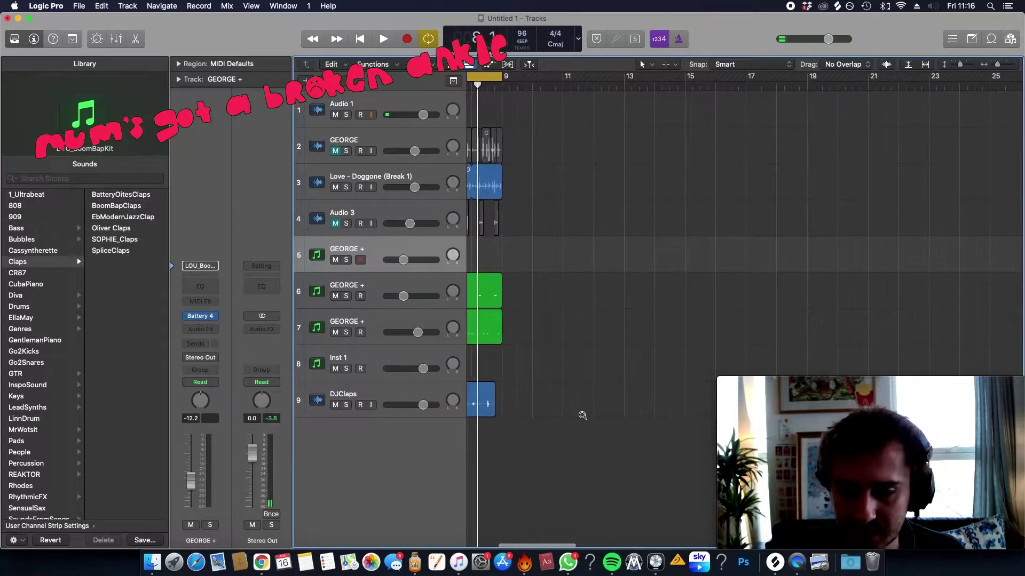
Step: Stretch the DJClaps region to end at bar 9 and lower its volume to -4.4 dB
scroll(585, 413, "left", 3)
left_click_drag(582, 413, 588, 413)
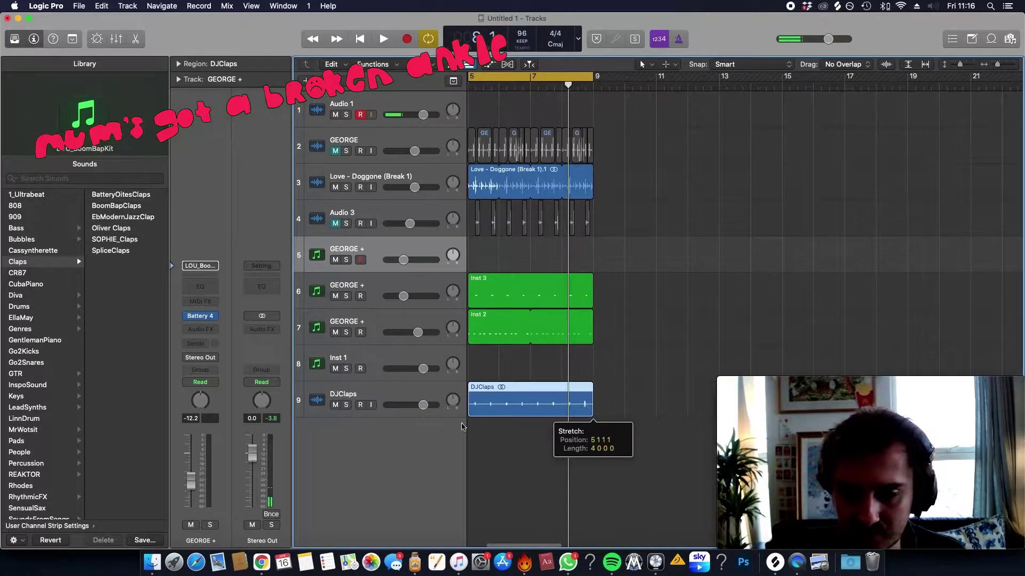
key("space")
left_click_drag(423, 405, 416, 405)
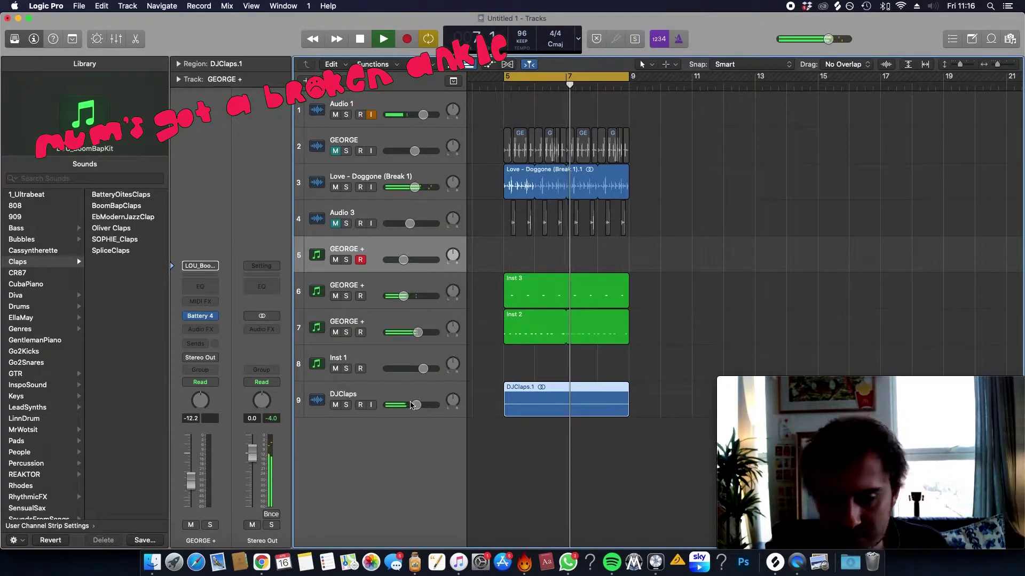
left_click_drag(411, 405, 404, 406)
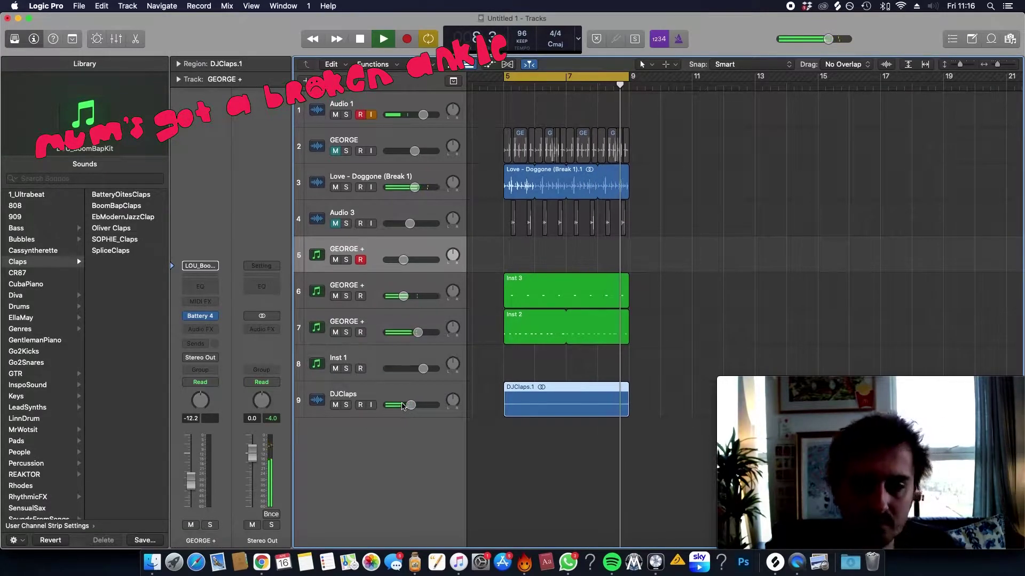
Step: Move DJClaps above Inst 1, delete the empty GEORGE + drum track, and duplicate the Doggone break track as Audio 6
left_click_drag(407, 390, 414, 329)
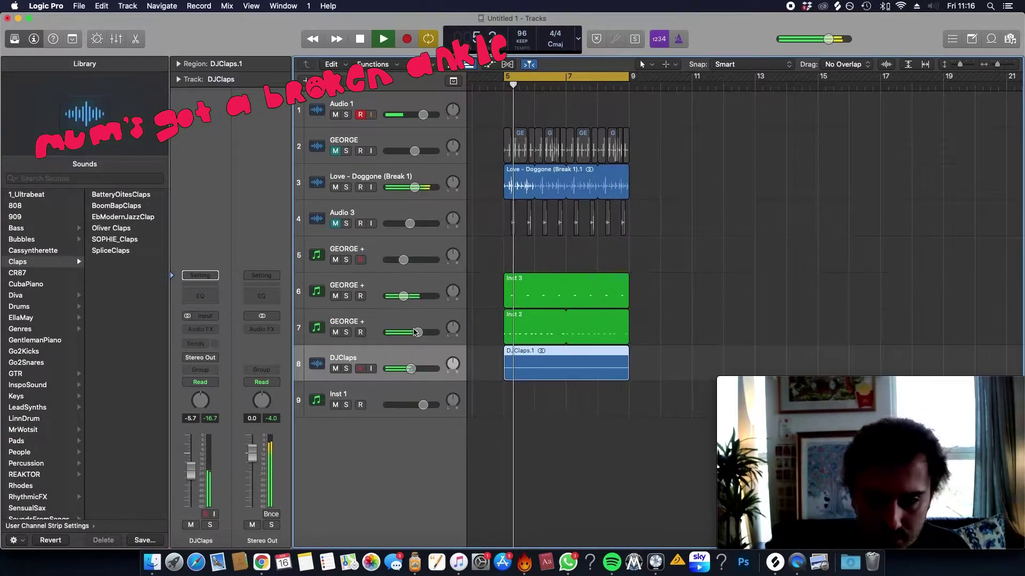
left_click(392, 240)
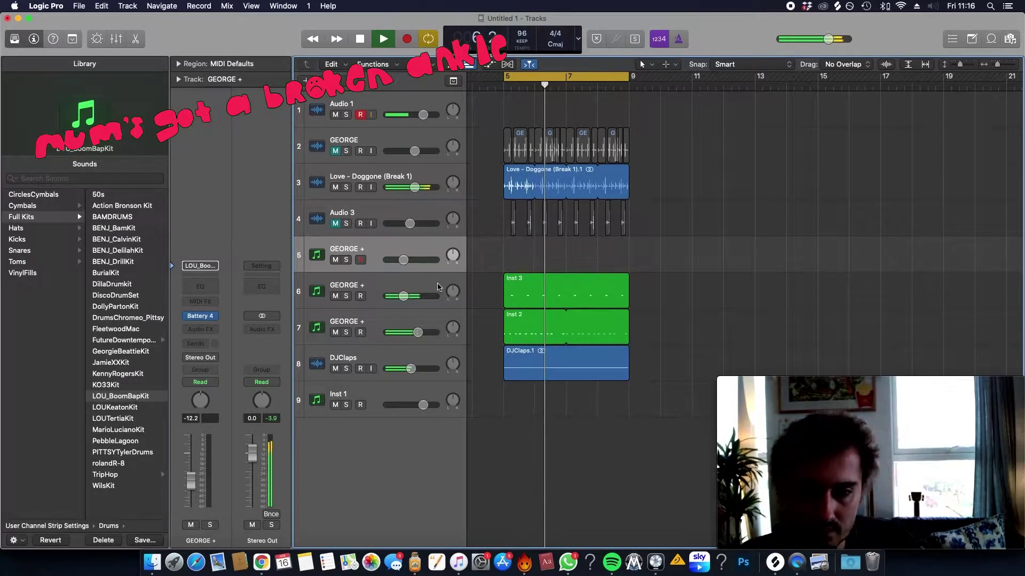
key("super+BackSpace")
key("space")
left_click(396, 175)
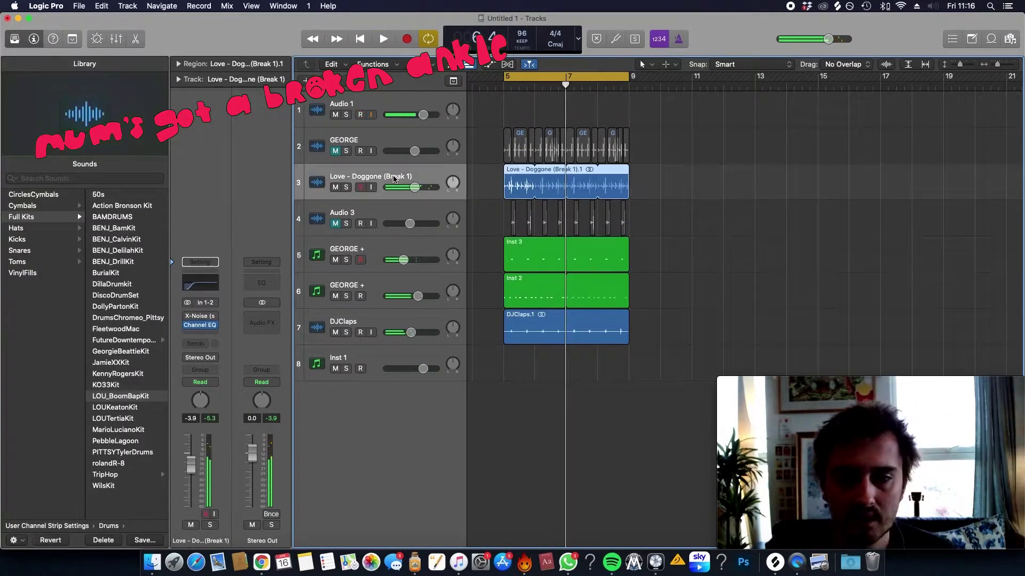
key("super+d")
scroll(563, 218, "up", 5)
Step: Turn off the Doggone region's loop, split it into slices, and move two short slices onto Audio 6
scroll(563, 219, "left", 5)
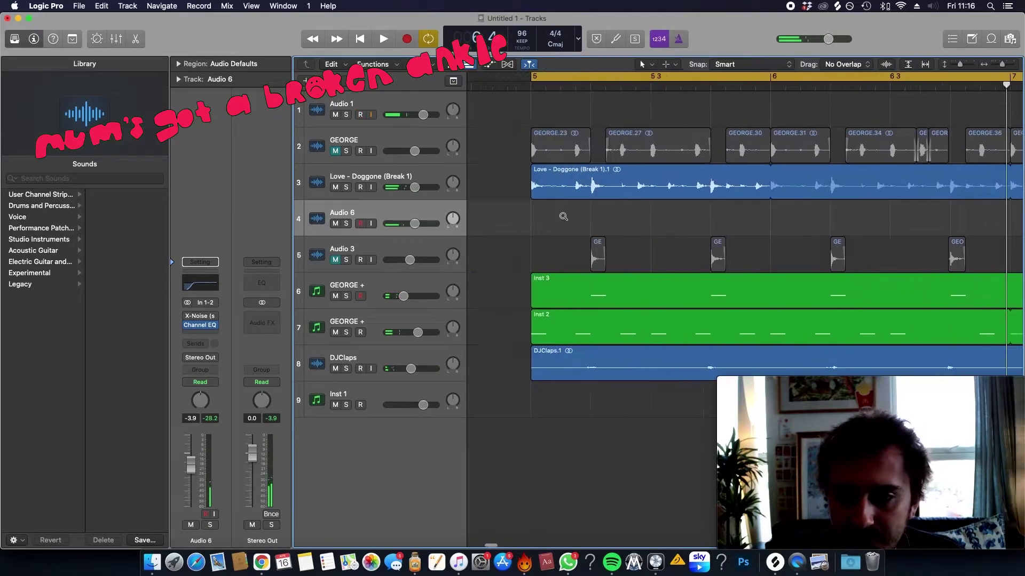
left_click_drag(873, 183, 763, 183)
double_click(593, 178)
scroll(593, 178, "up", 3)
double_click(613, 178)
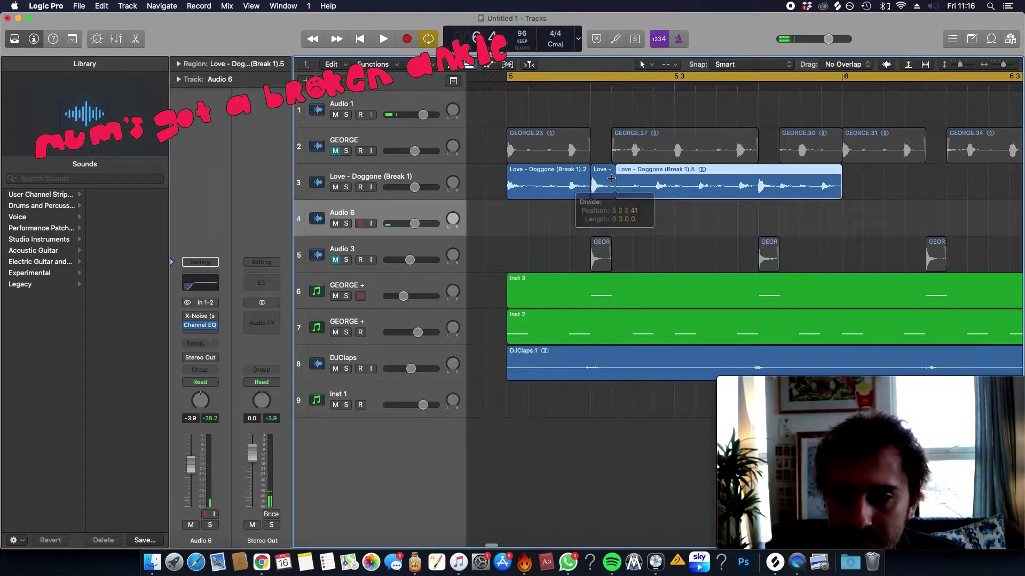
left_click(760, 180)
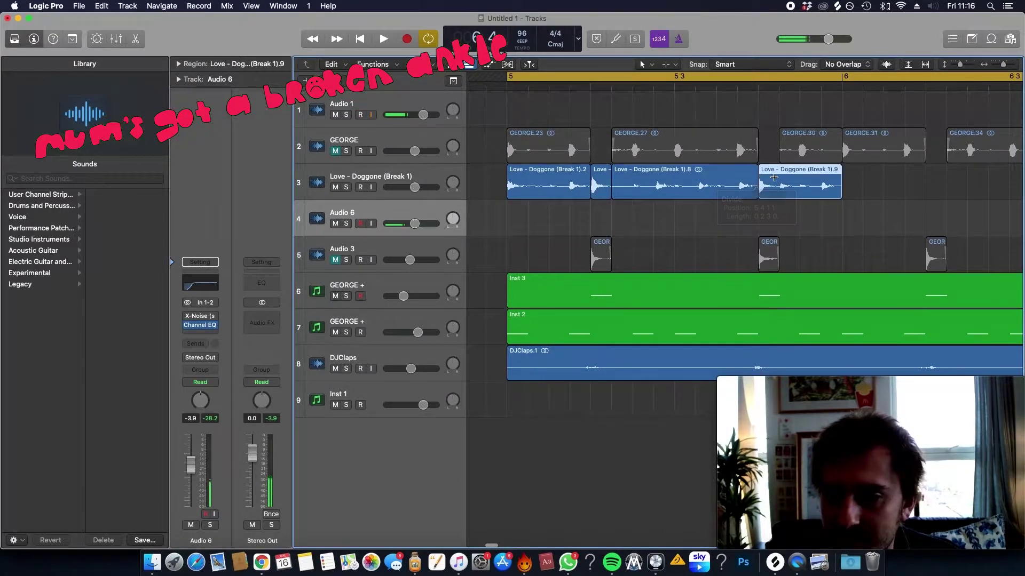
left_click(779, 176)
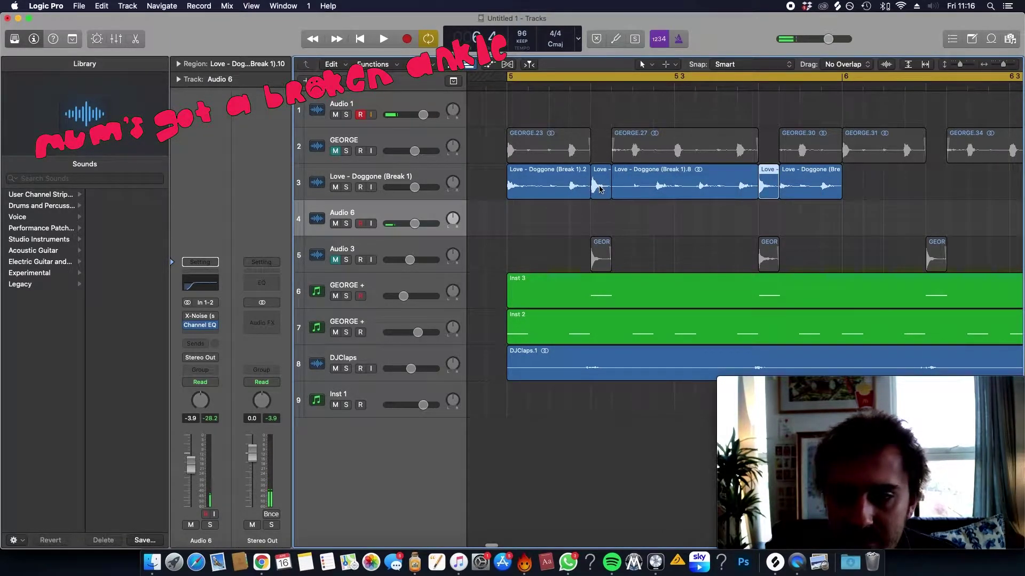
left_click_drag(601, 193, 601, 220)
Step: Apply the Fade tool to the .8 and last break slices and audition the chops
key("t")
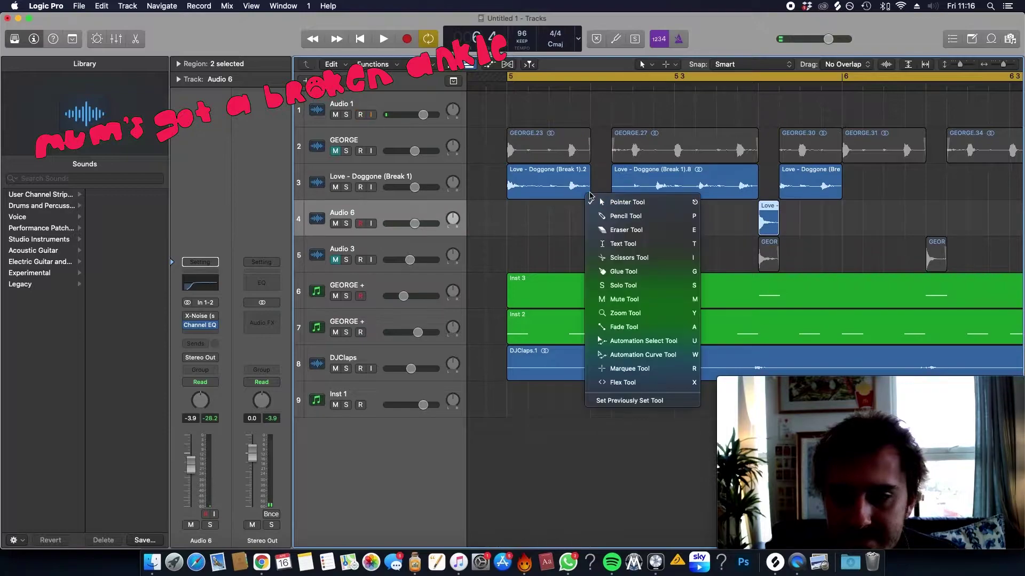
key("a")
left_click(588, 193)
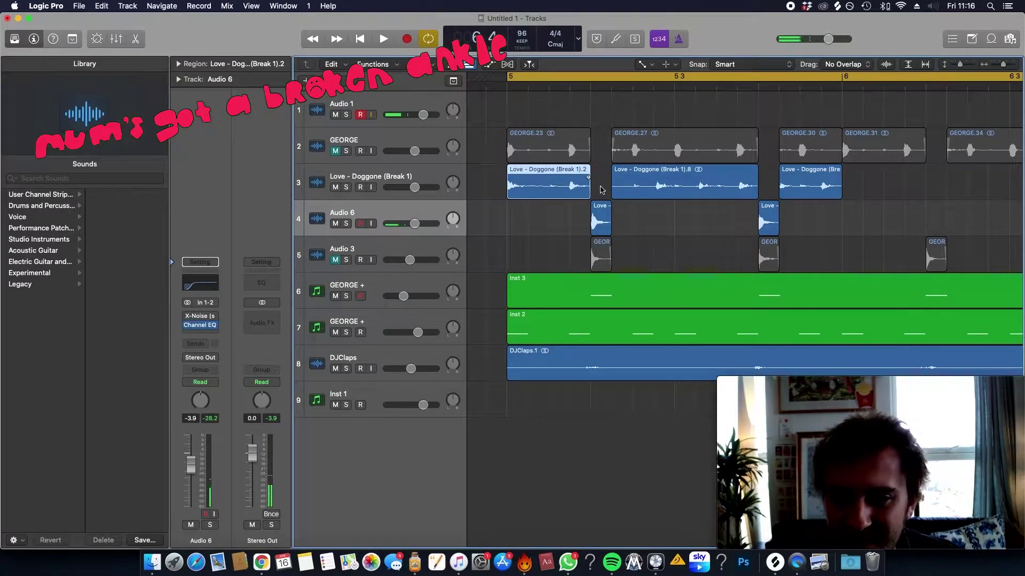
left_click(613, 193)
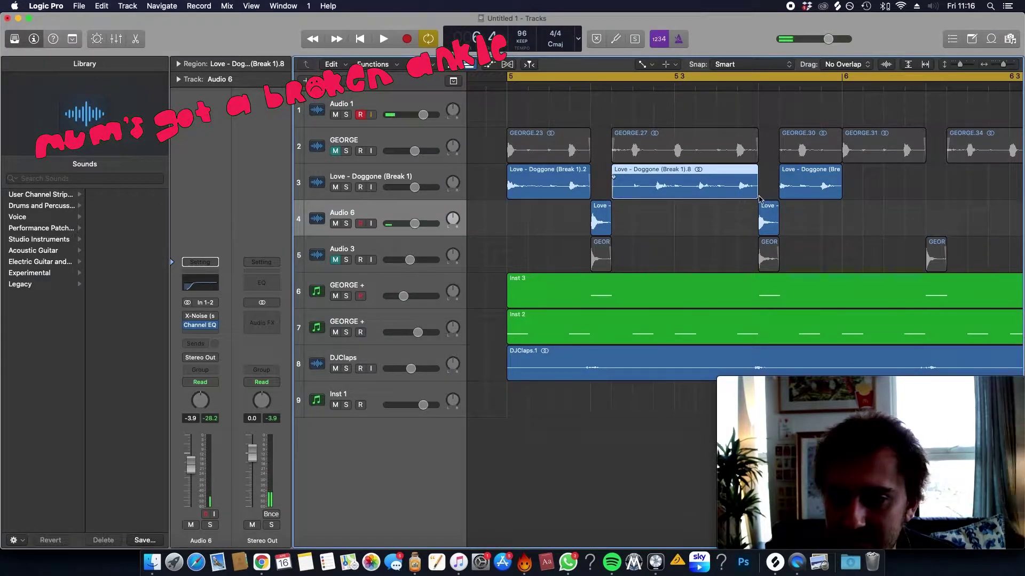
left_click(780, 195)
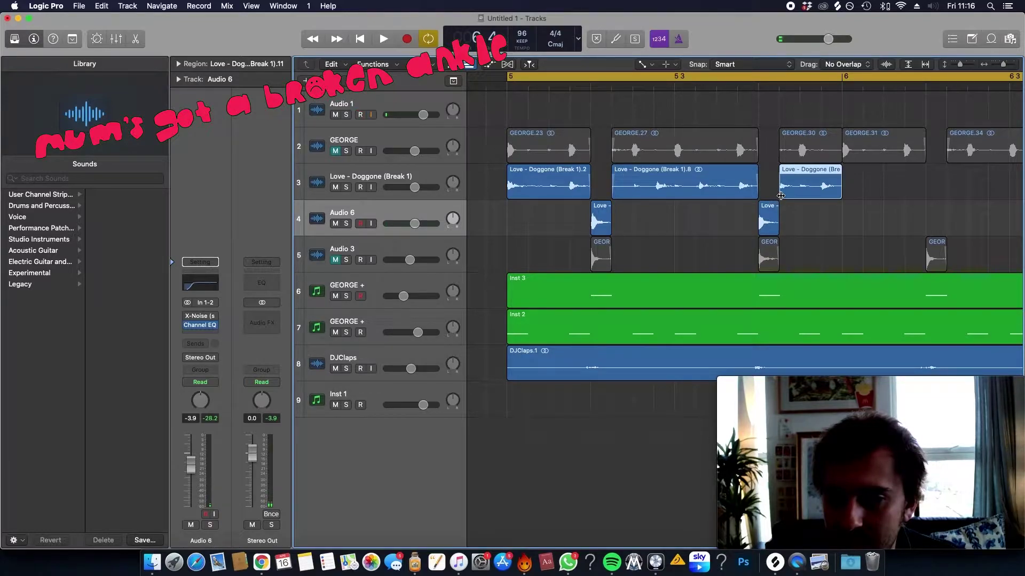
key("space")
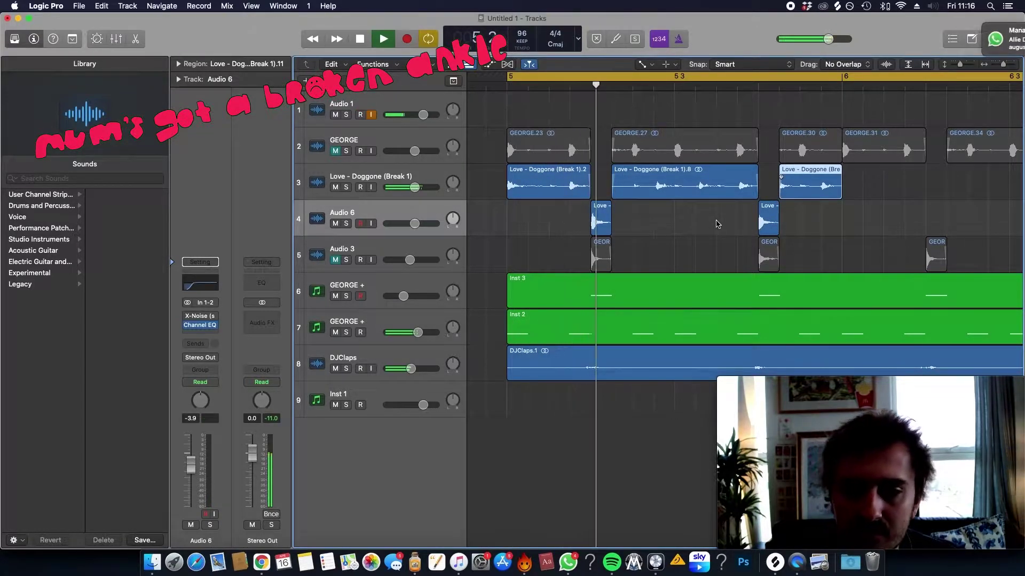
key("space")
key("space")
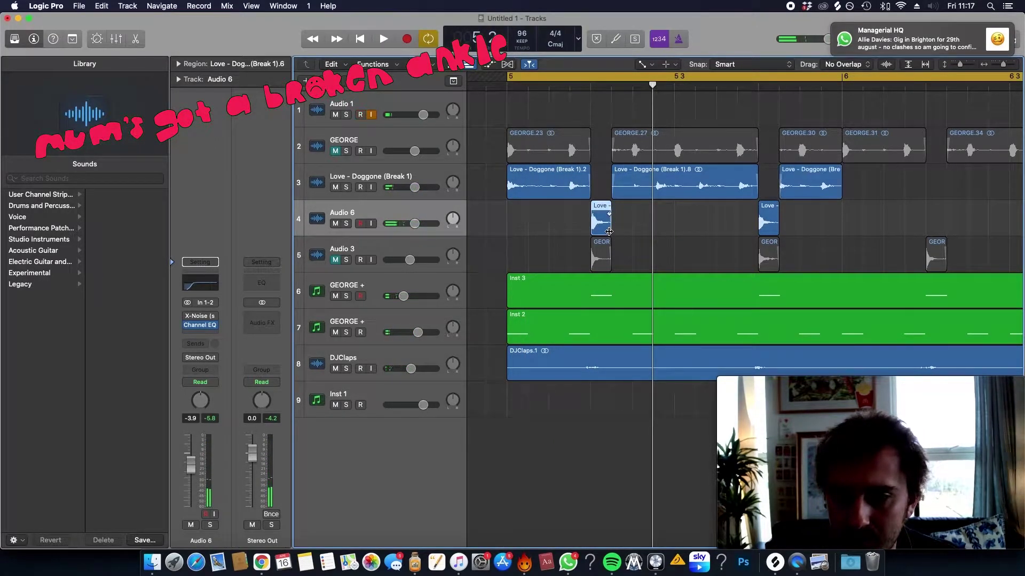
key("space")
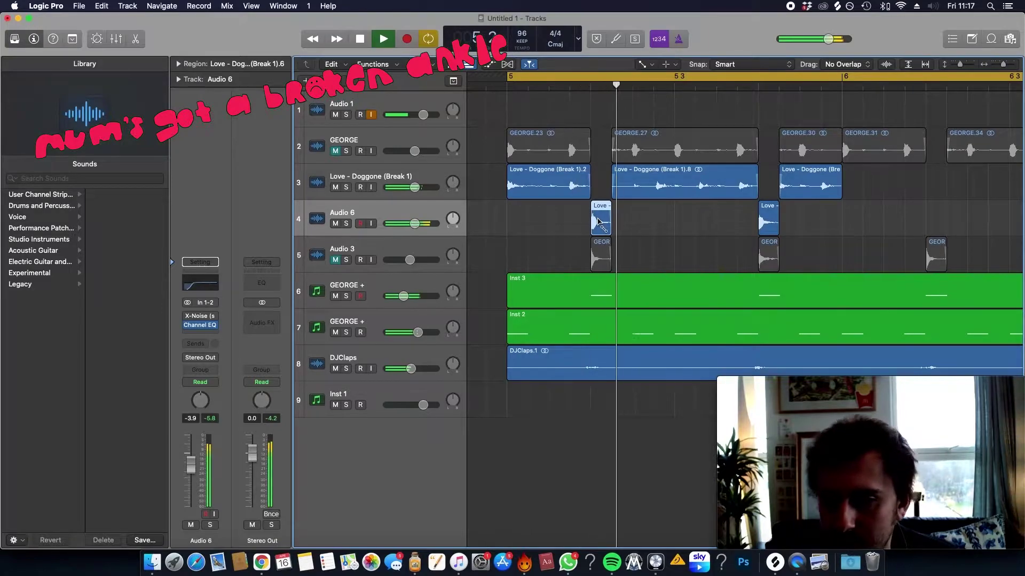
scroll(623, 223, "down", 5)
Step: Lower Audio 6 to -9.0 dB and copy its hit earlier, near bar 5.25
left_click(335, 223)
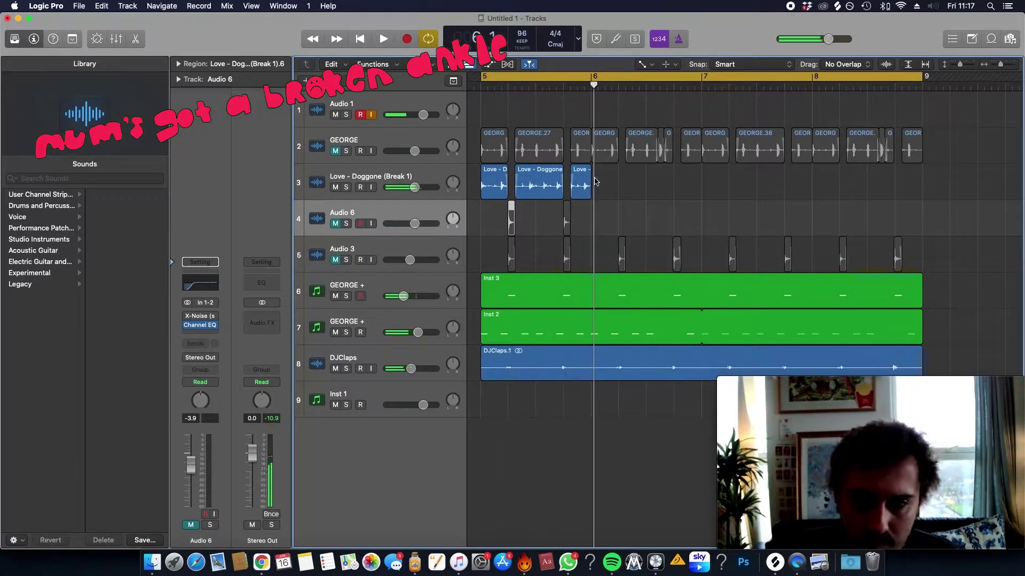
key("t")
left_click(643, 179)
left_click(335, 223)
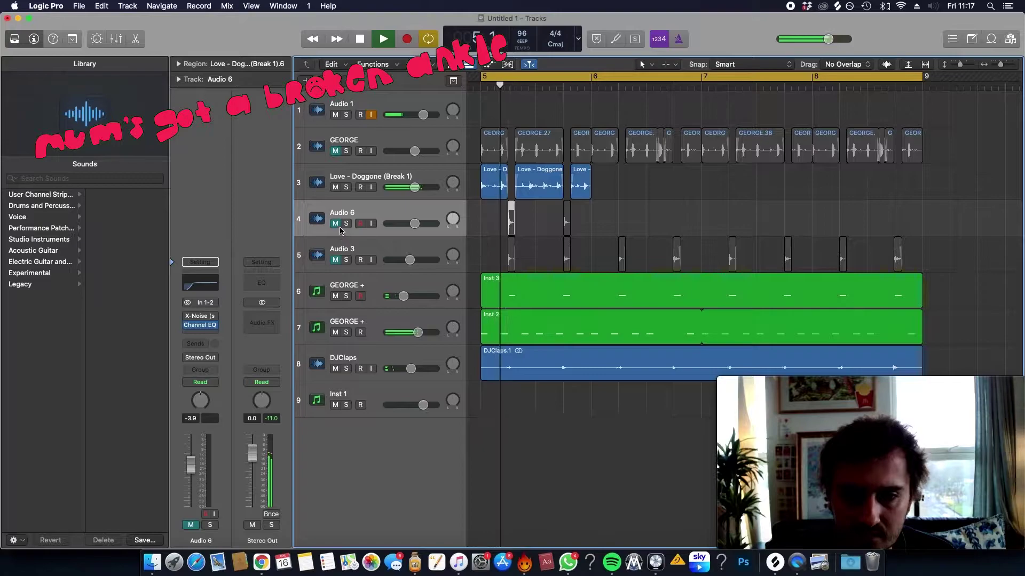
left_click_drag(419, 224, 399, 224)
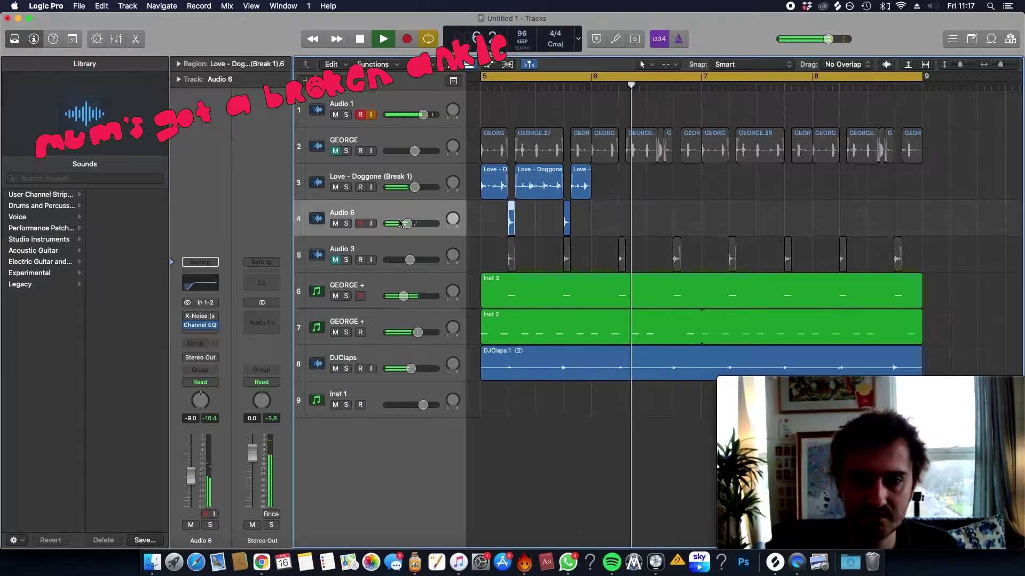
left_click(372, 116)
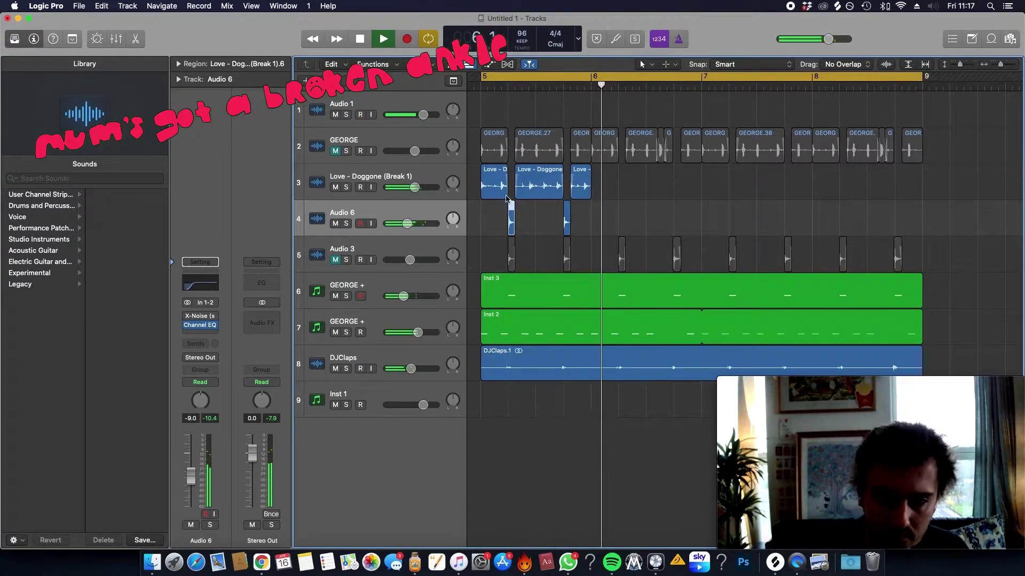
left_click_drag(567, 209, 511, 210)
key("space")
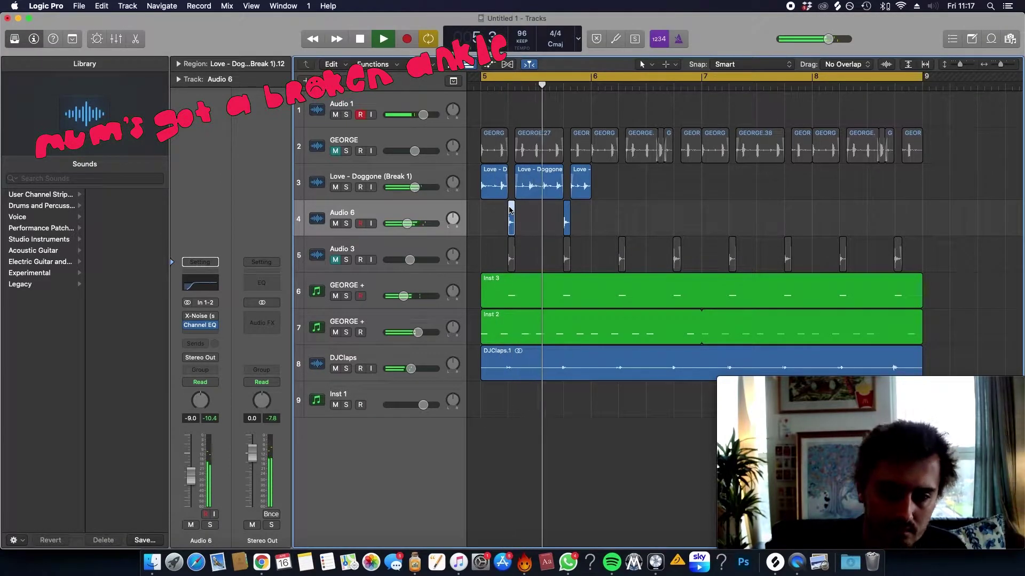
key("space")
Step: Repeat the chopped bar 5–6 selection on the break and Audio 6 tracks out to bar 9 with Cmd-R
key("super+Left")
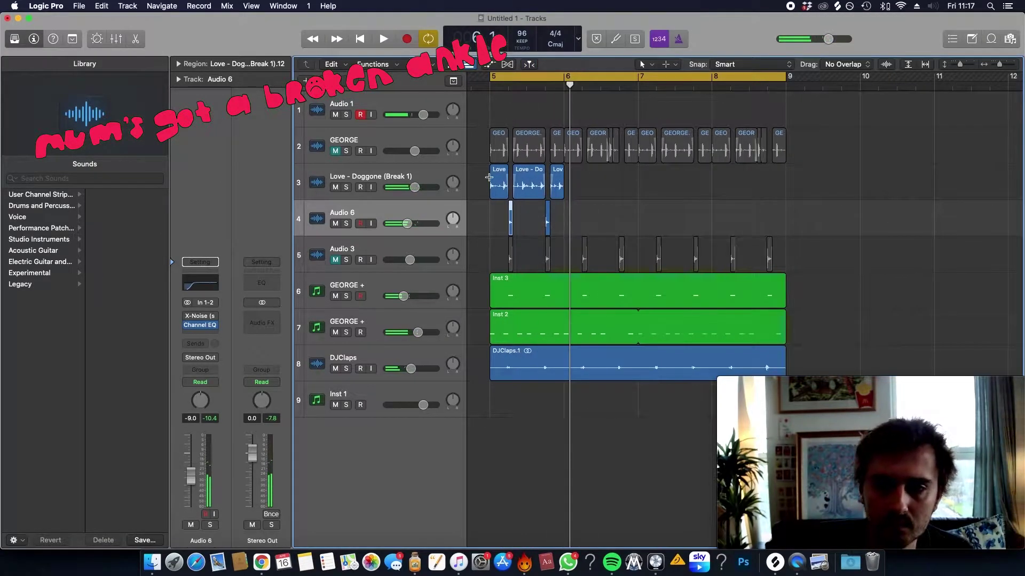
left_click_drag(488, 176, 566, 233)
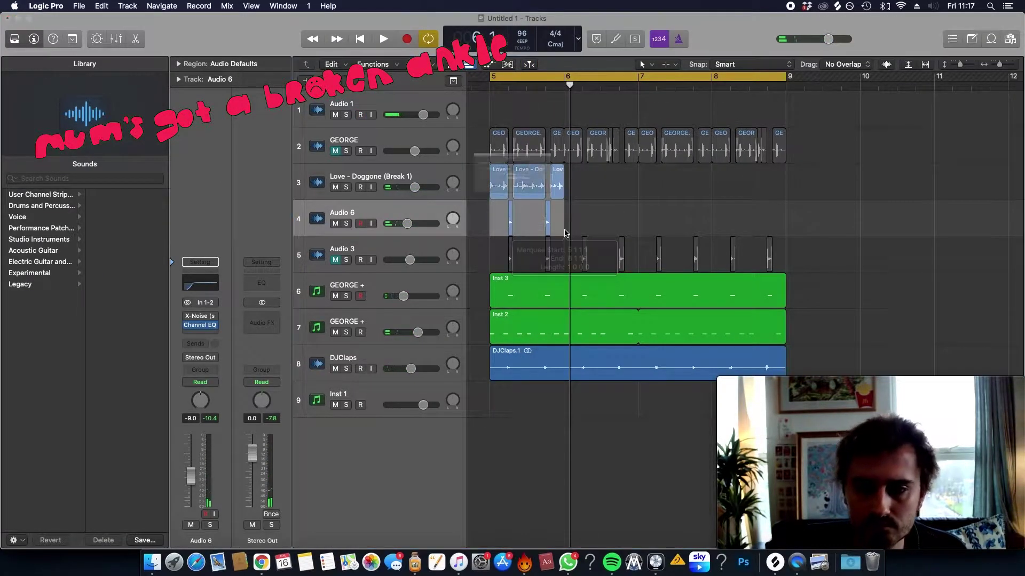
key("super+r")
key("Return")
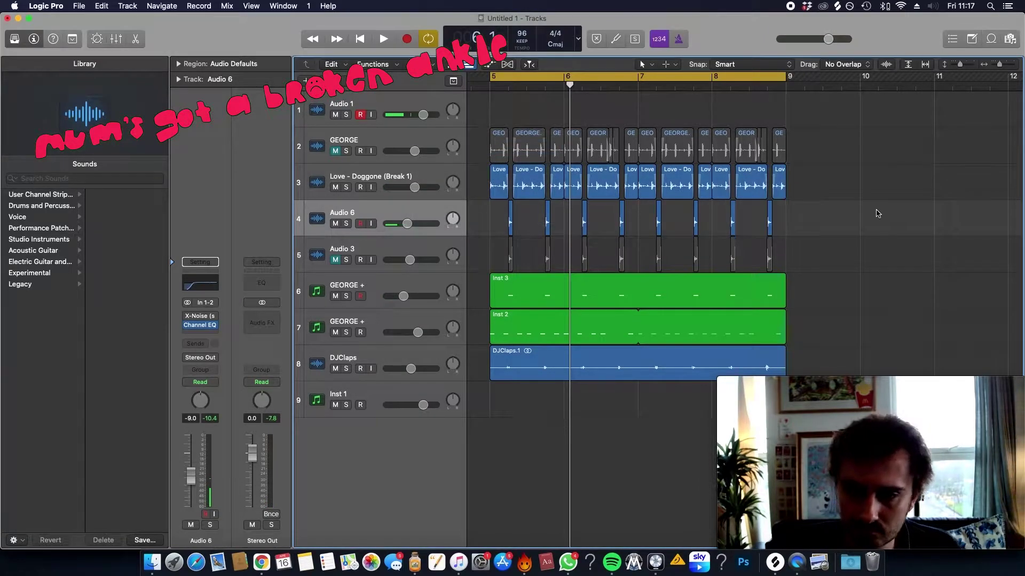
key("space")
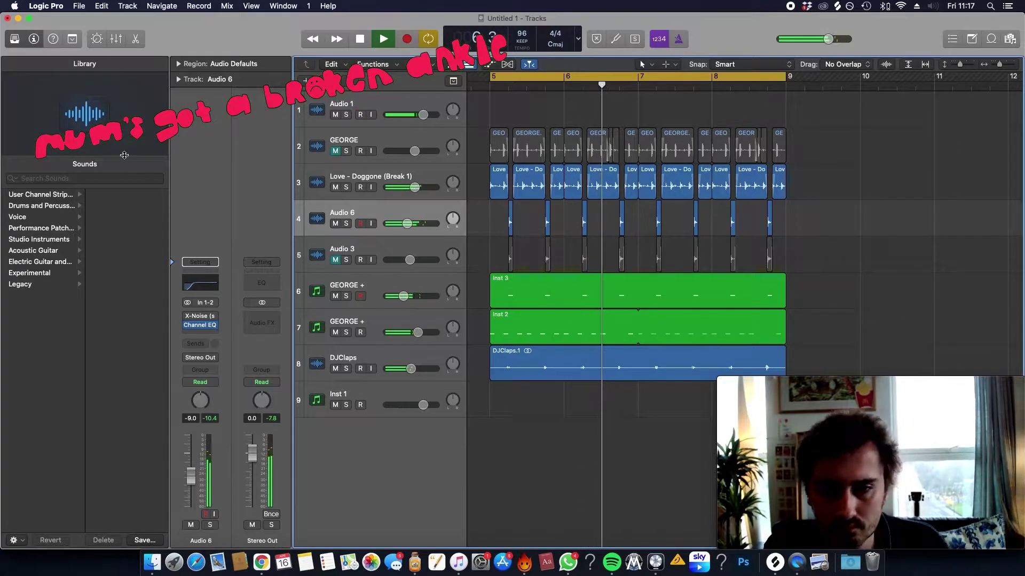
left_click(377, 171)
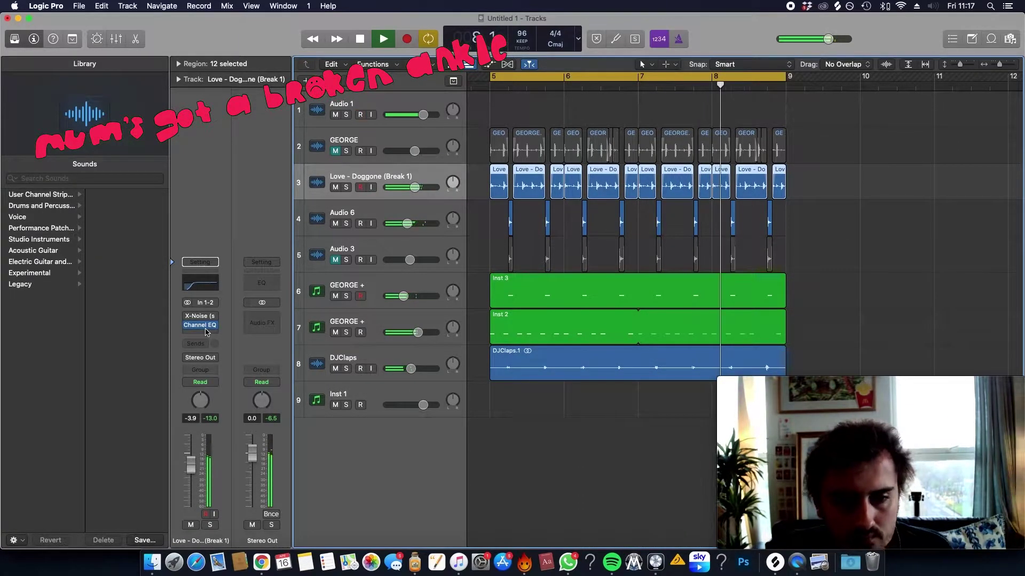
Step: Cut the Love - Doggone Channel EQ's high band around 5550 Hz and close it
left_click(206, 327)
left_click_drag(798, 316, 782, 322)
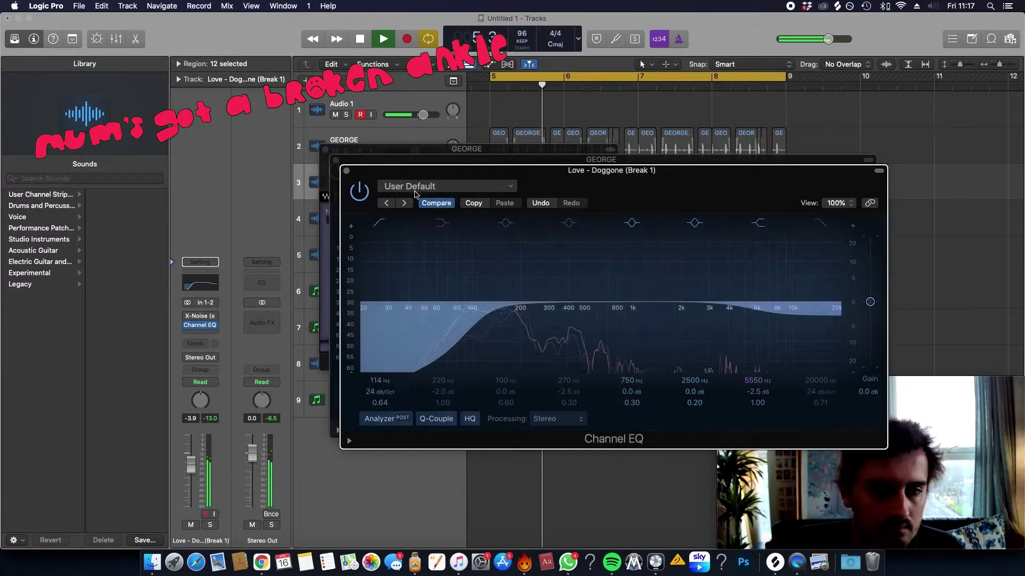
left_click(346, 171)
Step: Close the GEORGE EQ and X-Noise windows, stop playback, and select Audio 1
left_click(335, 160)
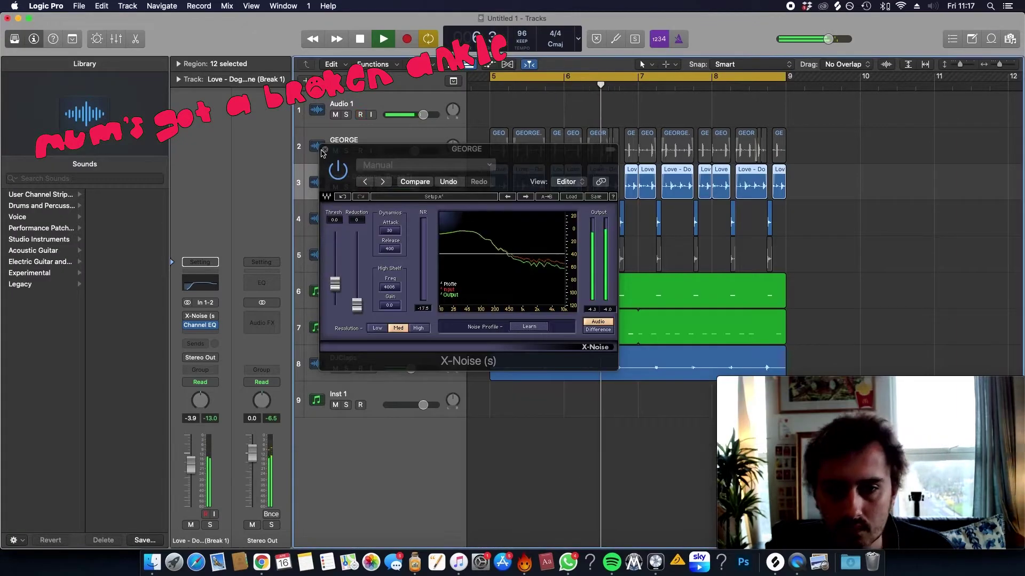
left_click(325, 149)
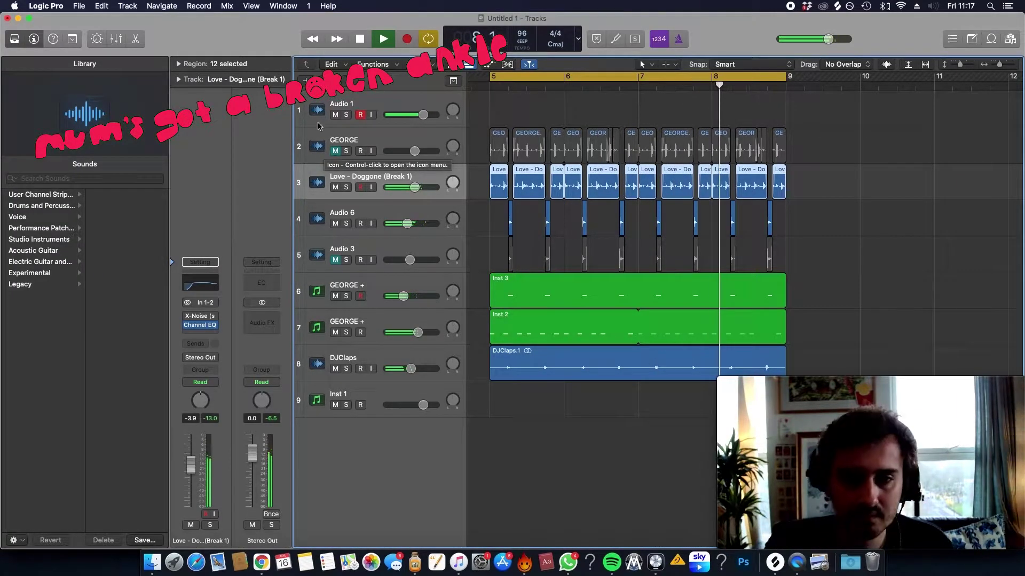
key("space")
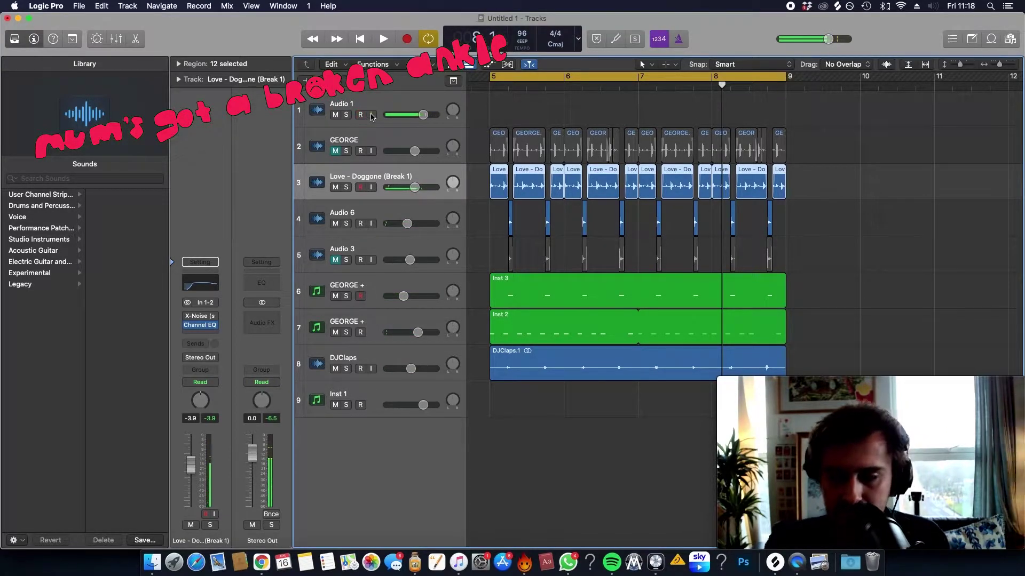
left_click(395, 102)
scroll(586, 162, "down", 3)
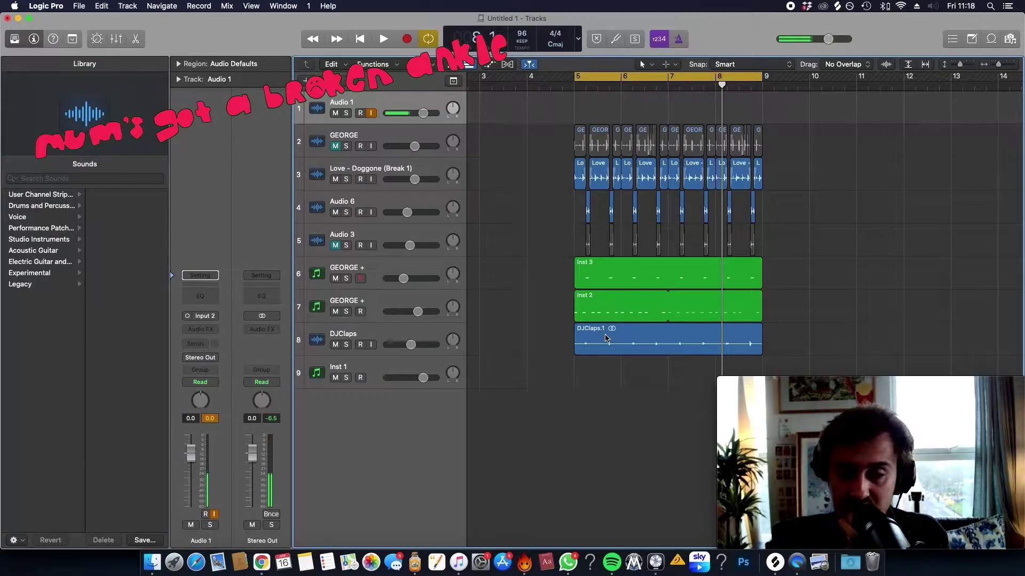
Step: Select all 47 regions and copy them to start at bar 9
key("super+Left")
left_click_drag(850, 342, 441, 151)
left_click_drag(632, 331, 765, 334, "alt")
Step: Set the cycle range to bars 5–13 and record-enable Audio 1
key("super+Right")
key("super+Left")
left_click_drag(542, 76, 687, 105)
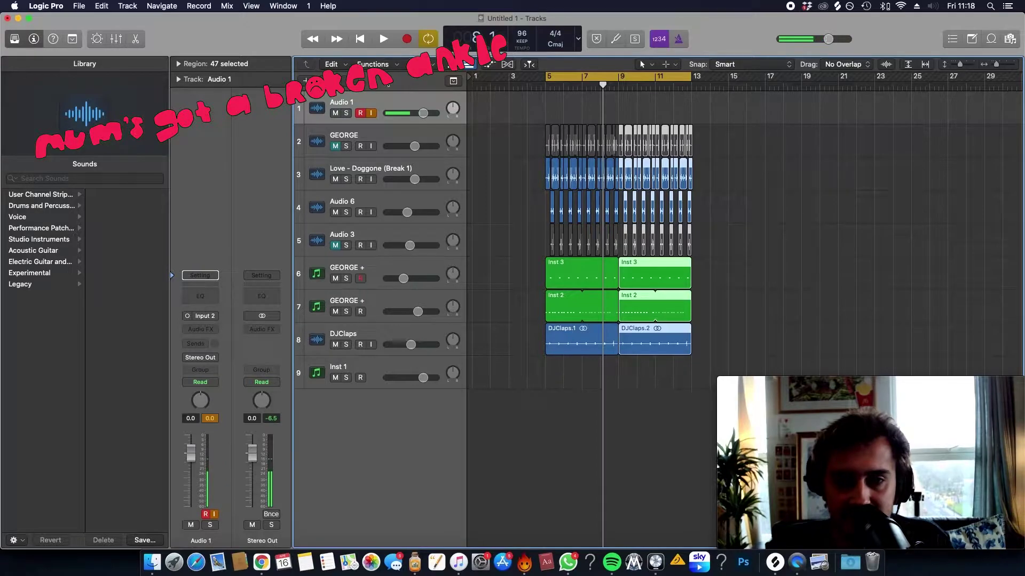
left_click(387, 97)
Step: In Finder, browse through Fills > Sample Packs > TOSAMPLE to the Misc. folder
key("super+Tab")
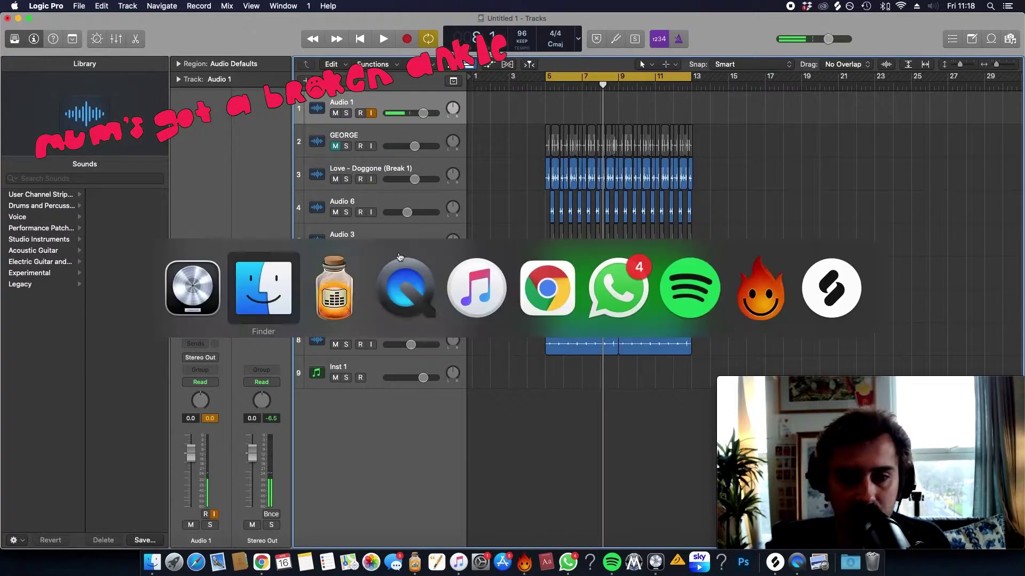
scroll(800, 275, "down", 2)
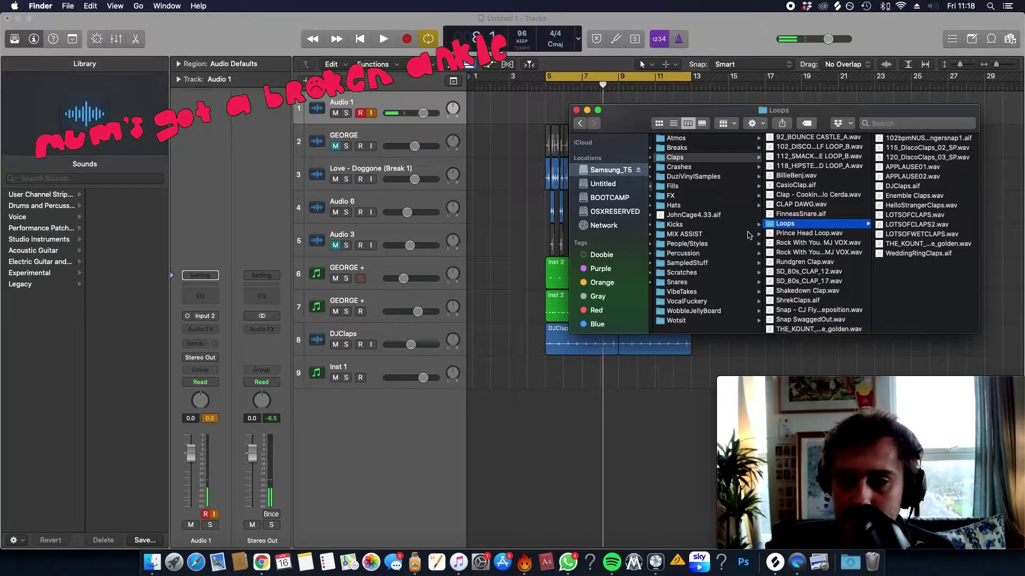
left_click(733, 187)
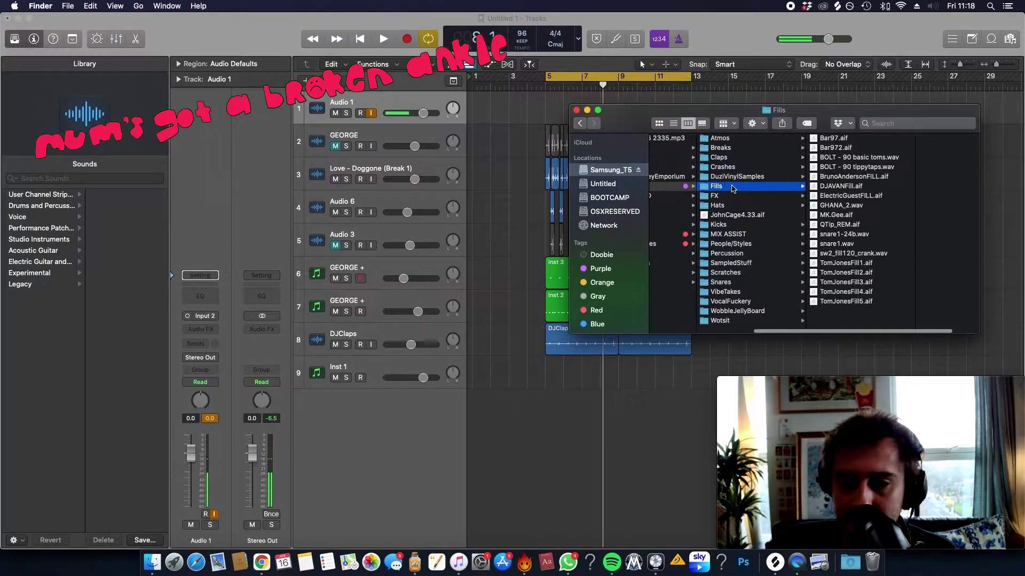
left_click(751, 234)
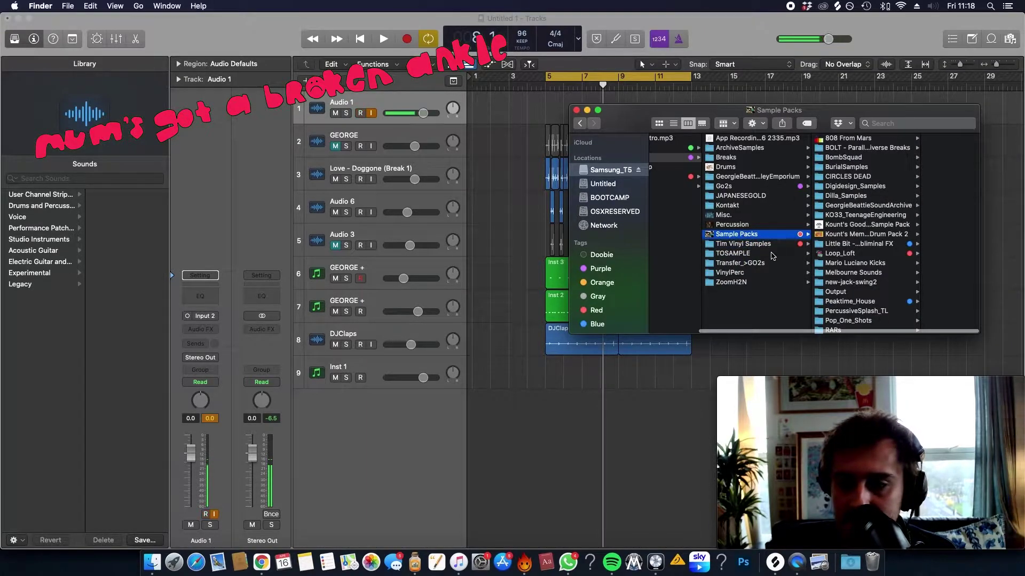
left_click(772, 255)
scroll(745, 188, "left", 1)
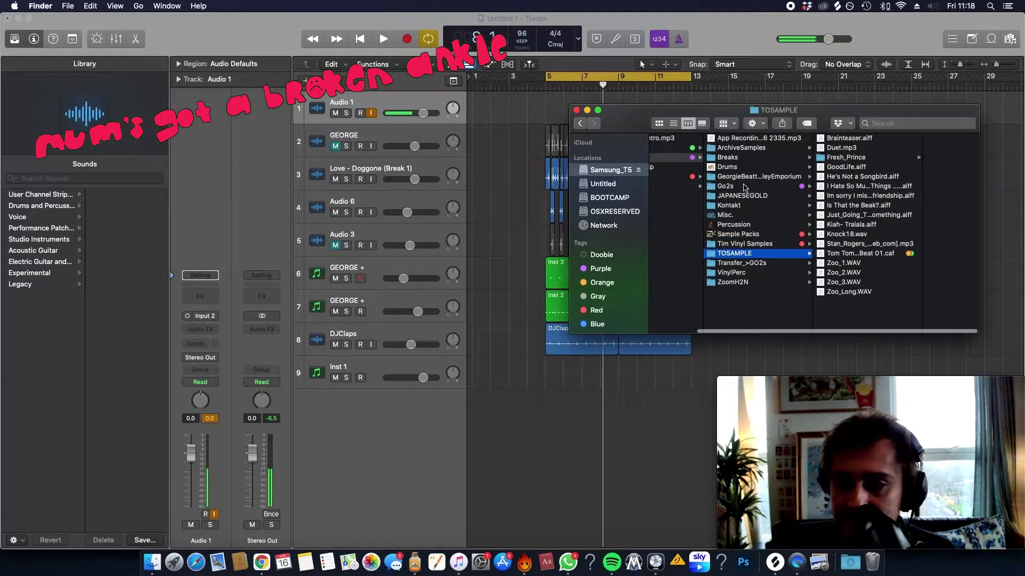
left_click(785, 216)
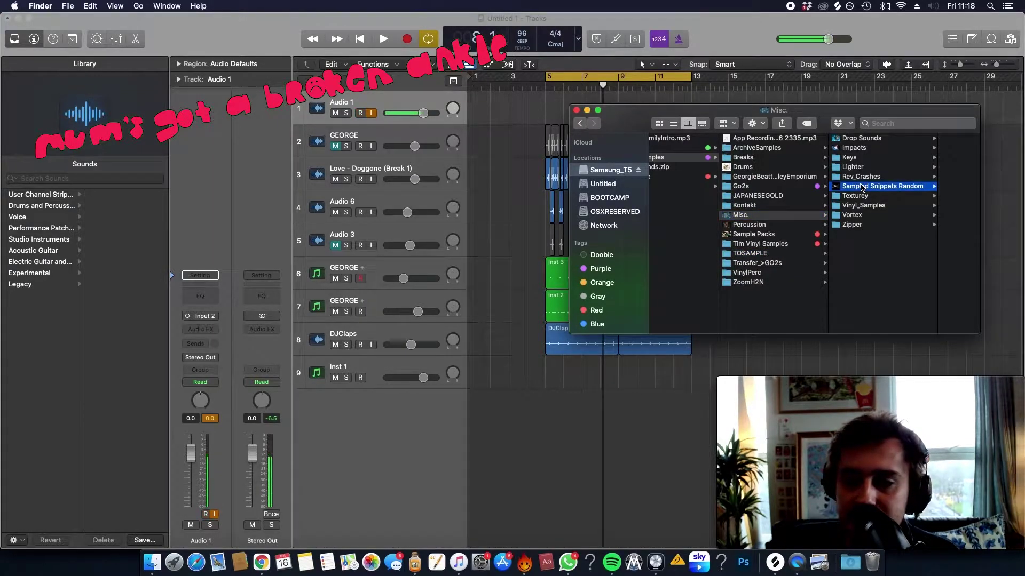
scroll(920, 221, "down", 10)
Step: Preview Green Synth, i am, indianstory, interstatepad1 and Jazz Thing Hit, then drag Jazz Thing Hit toward Logic
left_click(920, 222)
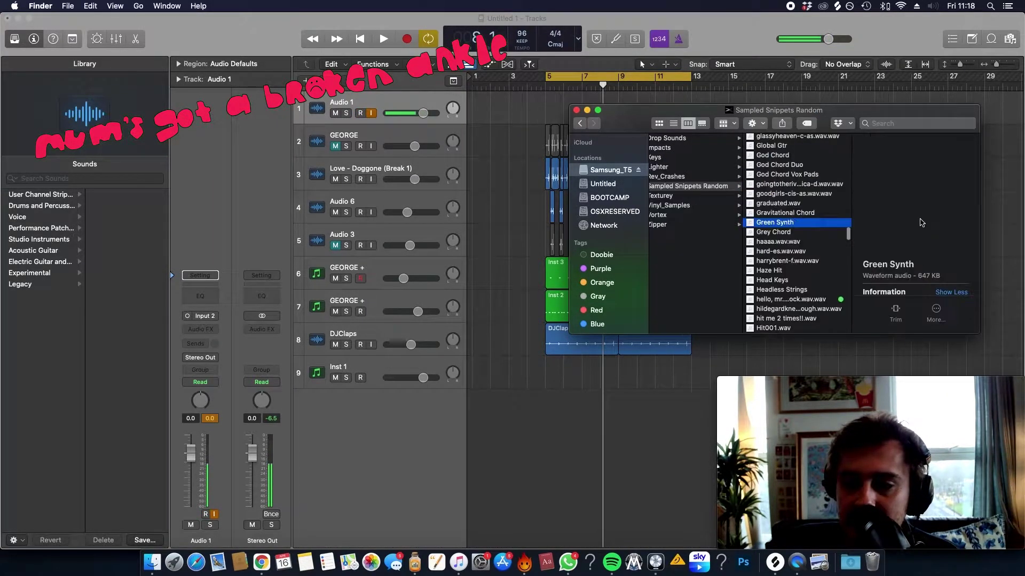
key("space")
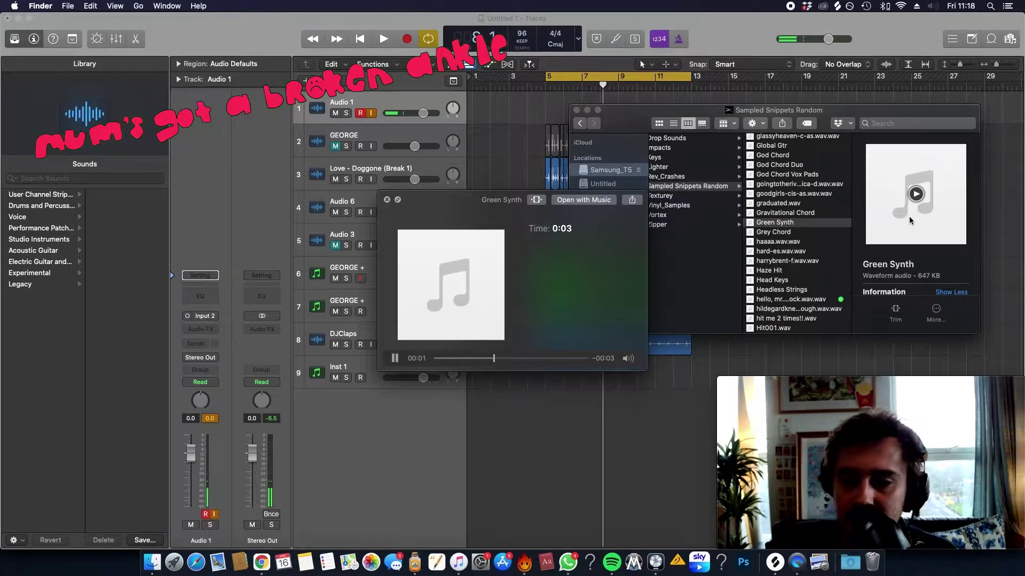
key("space")
scroll(825, 215, "down", 5)
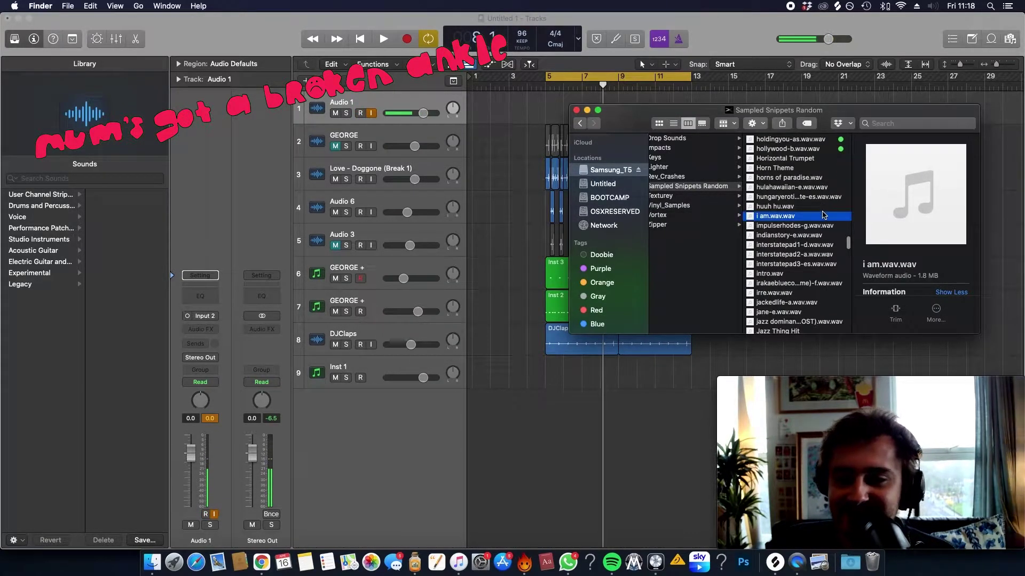
key("space")
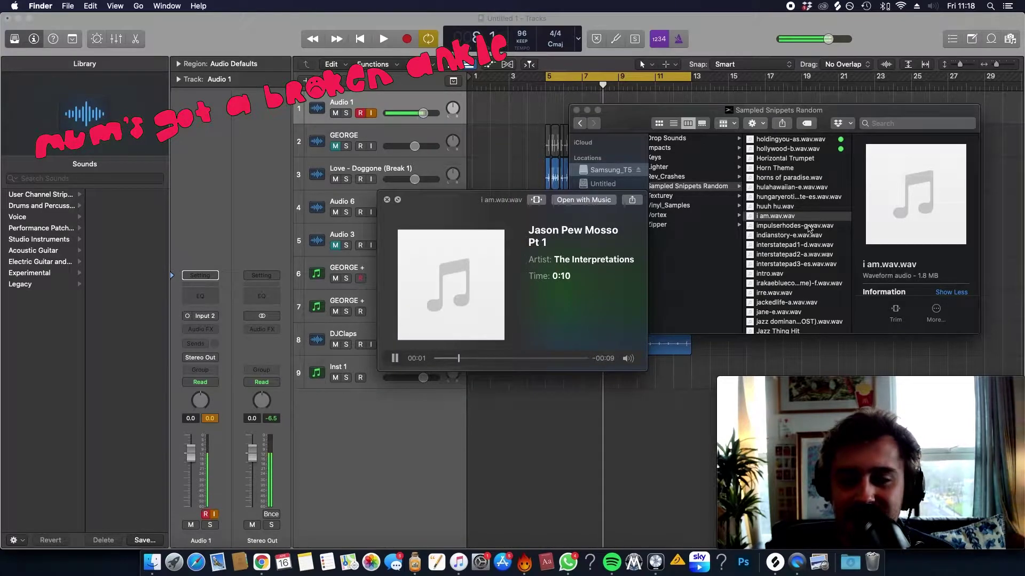
left_click(798, 235)
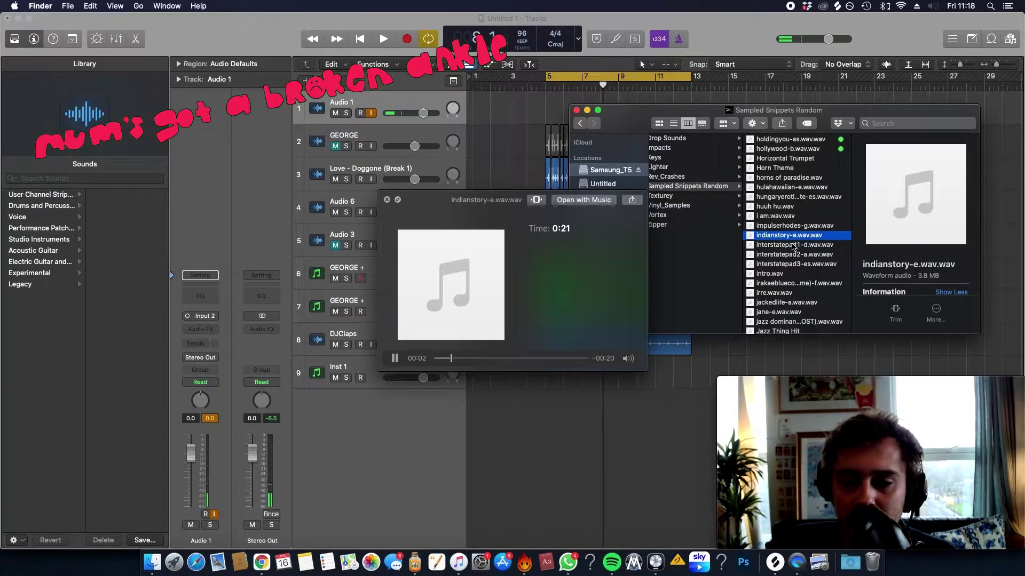
left_click(791, 245)
scroll(794, 241, "down", 4)
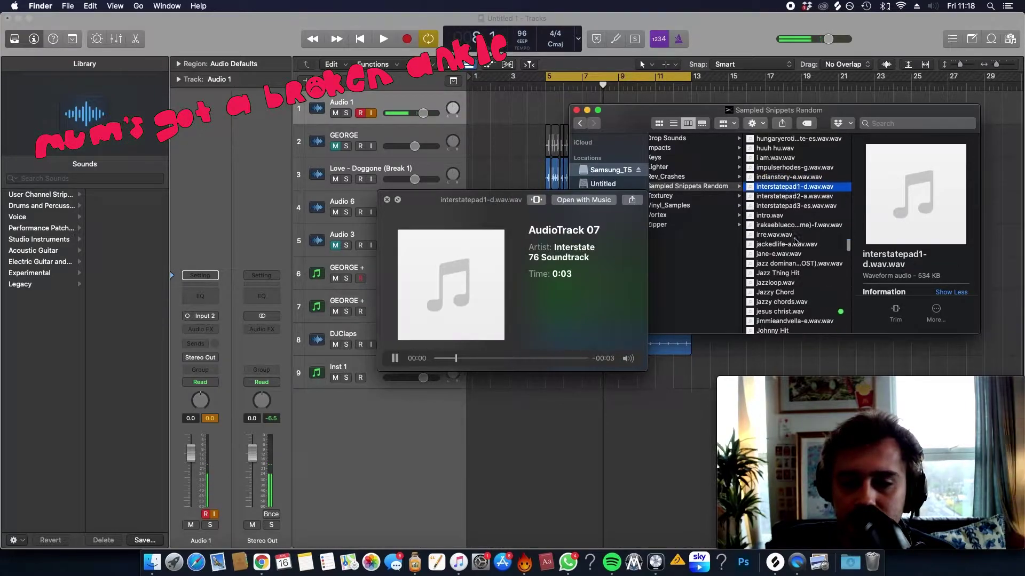
left_click(793, 237)
scroll(791, 241, "down", 1)
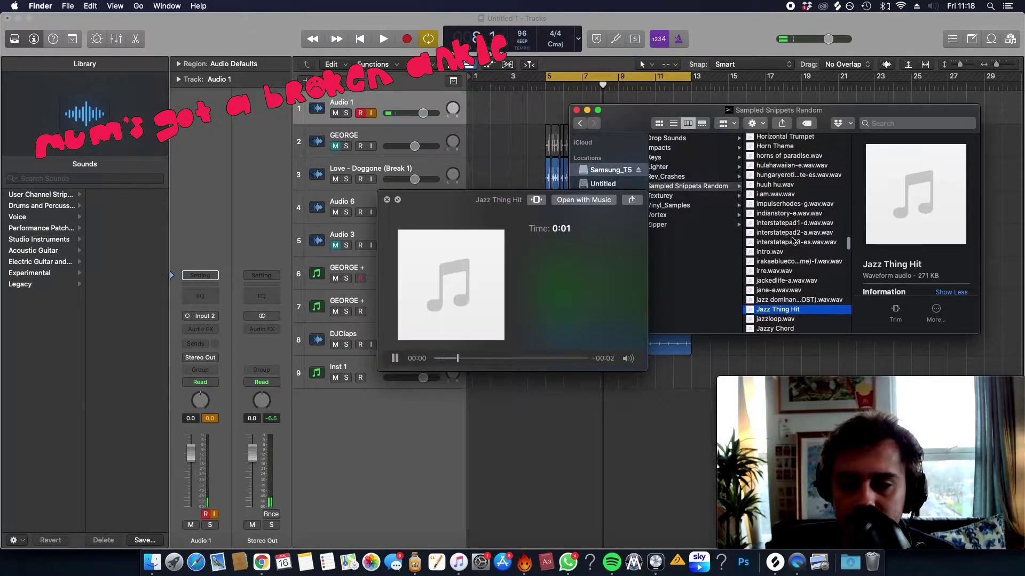
key("space")
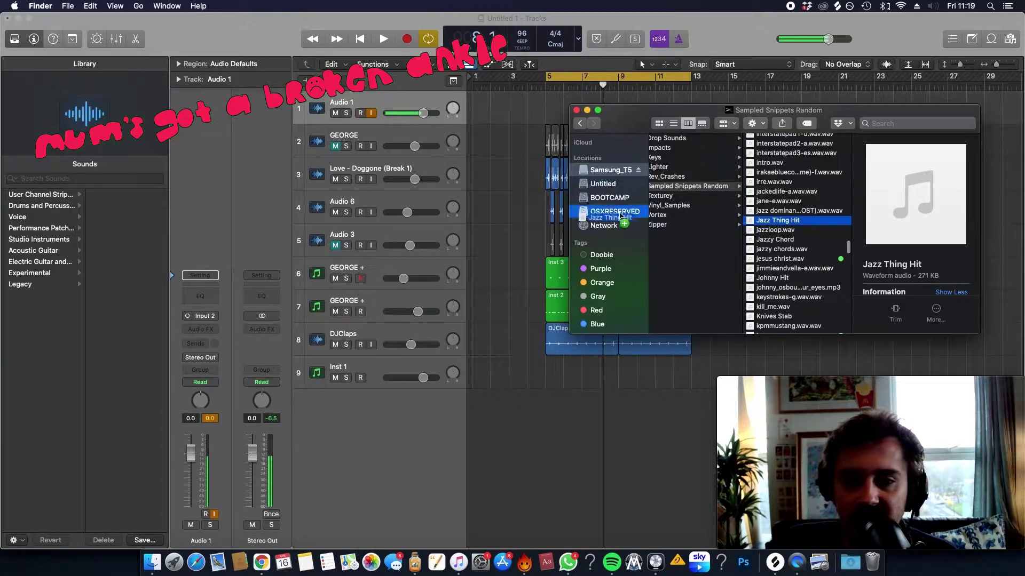
left_click_drag(621, 216, 550, 414)
Step: Lower the new Jazz Thing Hit track's volume to -12.2 while listening back
key("space")
left_click_drag(423, 411, 406, 411)
key("space")
key("z")
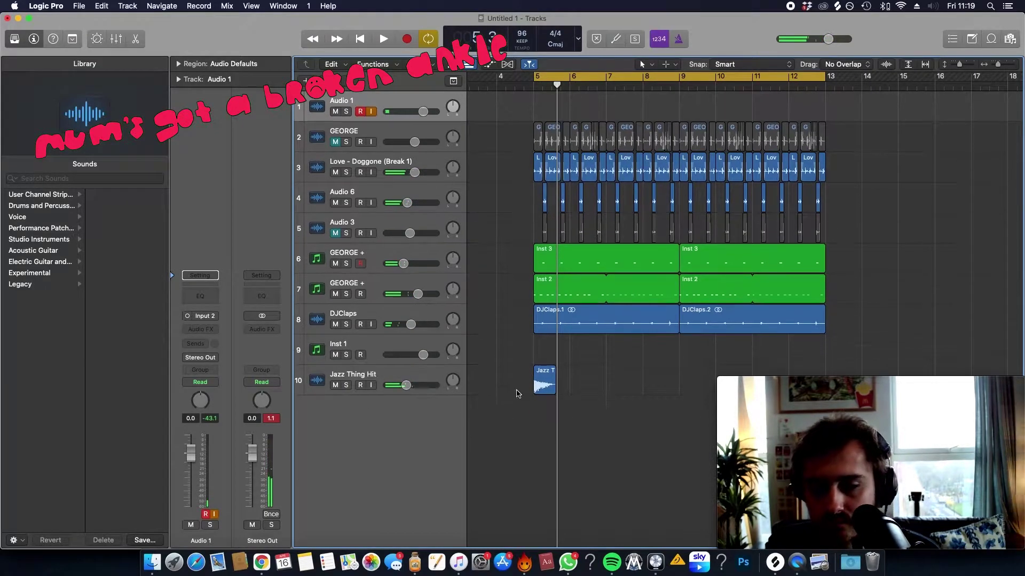
key("space")
left_click_drag(405, 385, 403, 385)
scroll(604, 393, "down", 2)
key("space")
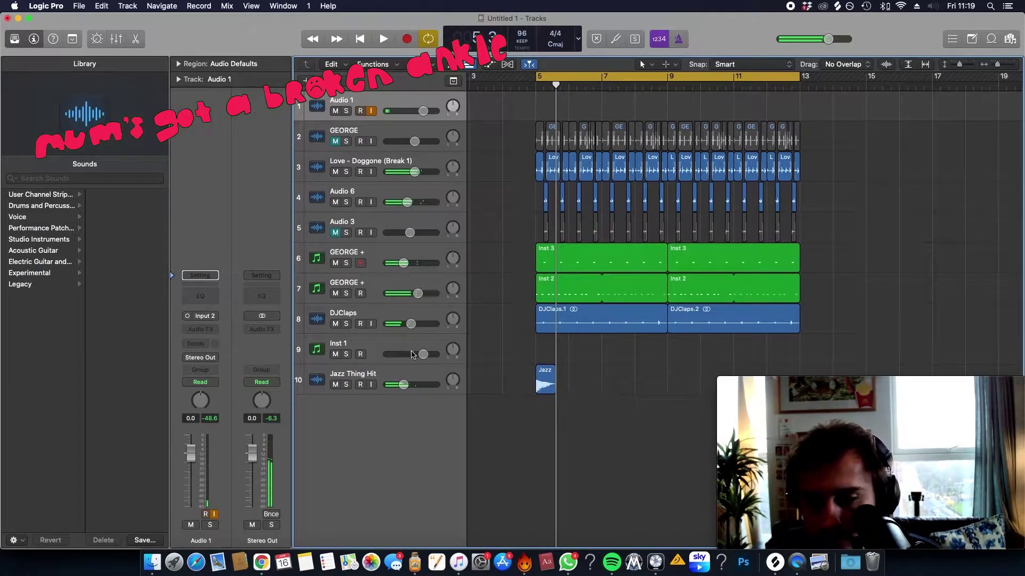
Step: Insert ValhallaDelay (Stereo) from Valhalla DSP on the Jazz Thing Hit track
left_click(385, 372)
left_click(210, 335)
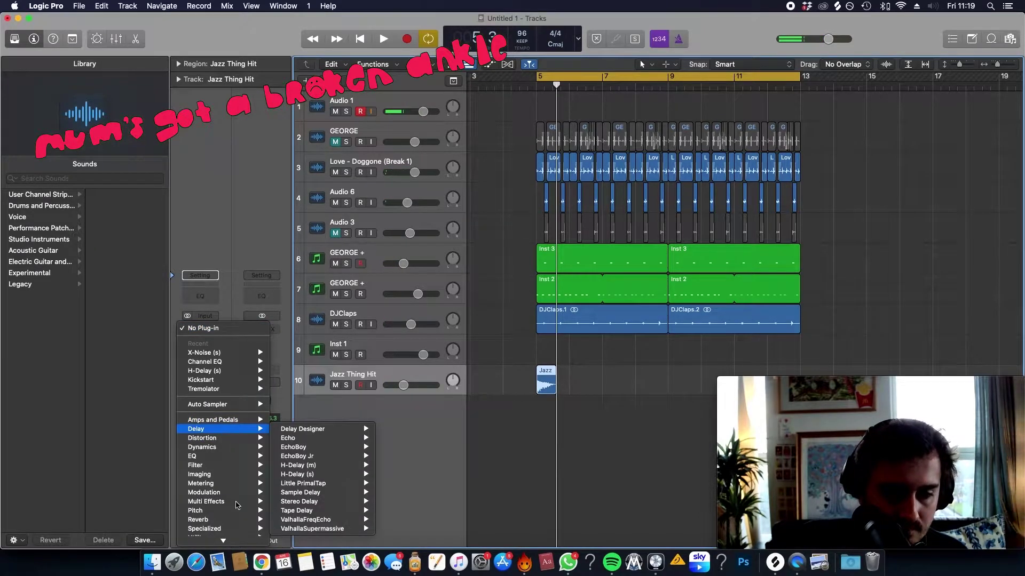
mouse_move(244, 531)
mouse_move(352, 508)
left_click(538, 503)
left_click_drag(609, 181, 783, 54)
Step: Check the delayed hit with the track soloed, then copy its region to bar 9
key("space")
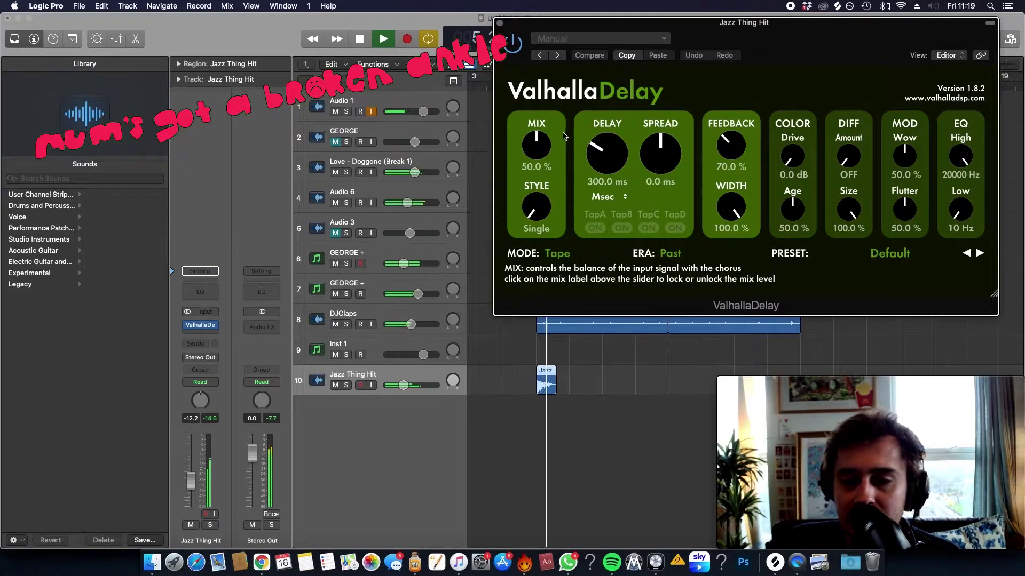
left_click(347, 385)
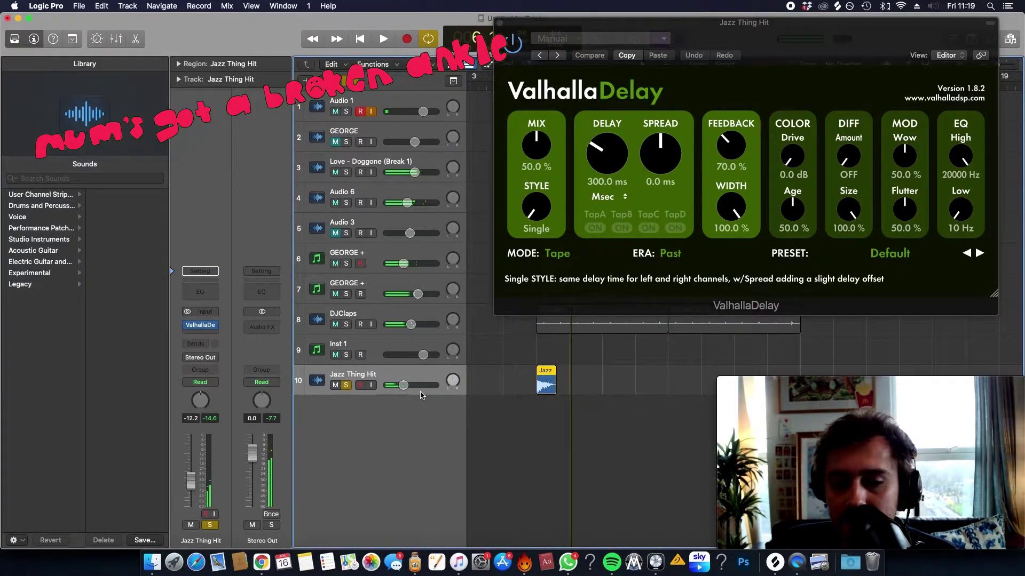
key("space")
left_click(346, 386)
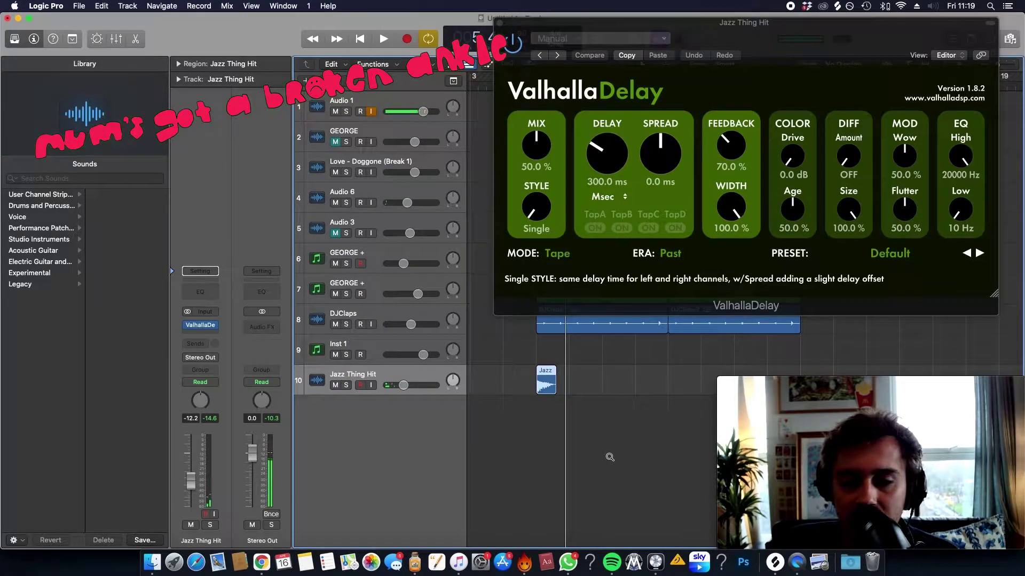
left_click(499, 23)
scroll(543, 297, "down", 3)
left_click_drag(549, 319, 675, 326)
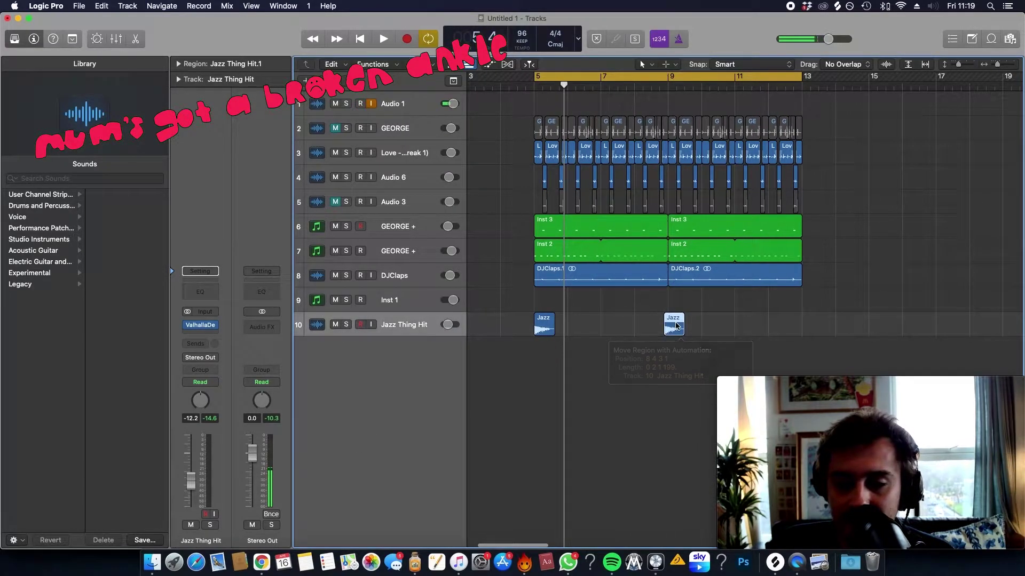
Step: Play back the beat briefly, then load the Rhodes channel strip patch on Inst 1
key("space")
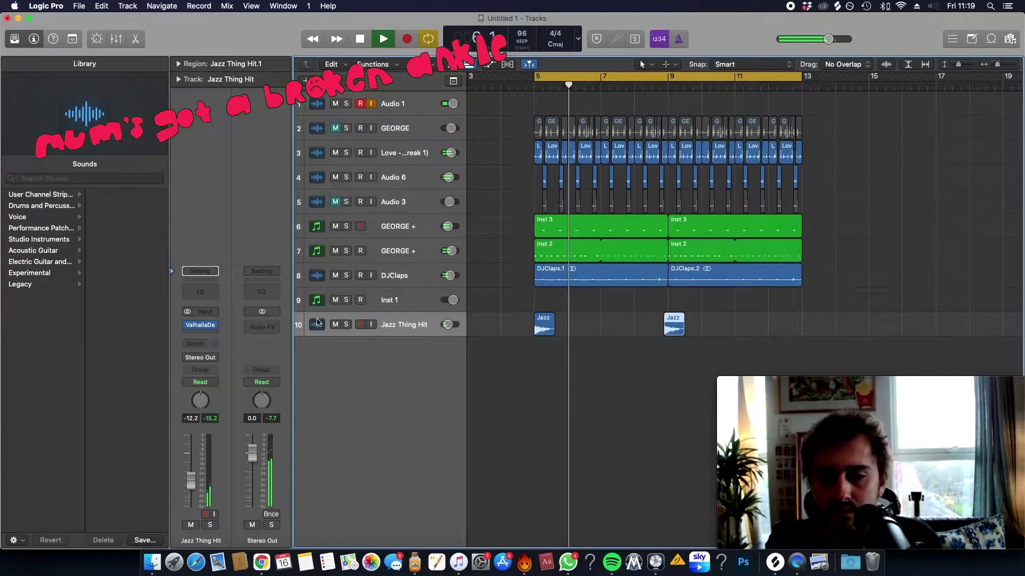
key("space")
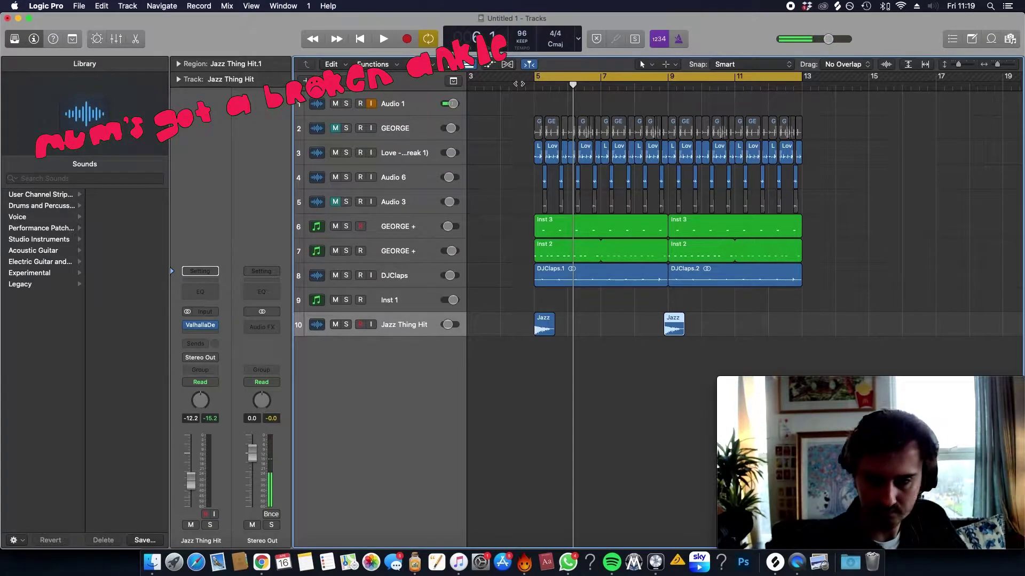
left_click(419, 302)
left_click(195, 267)
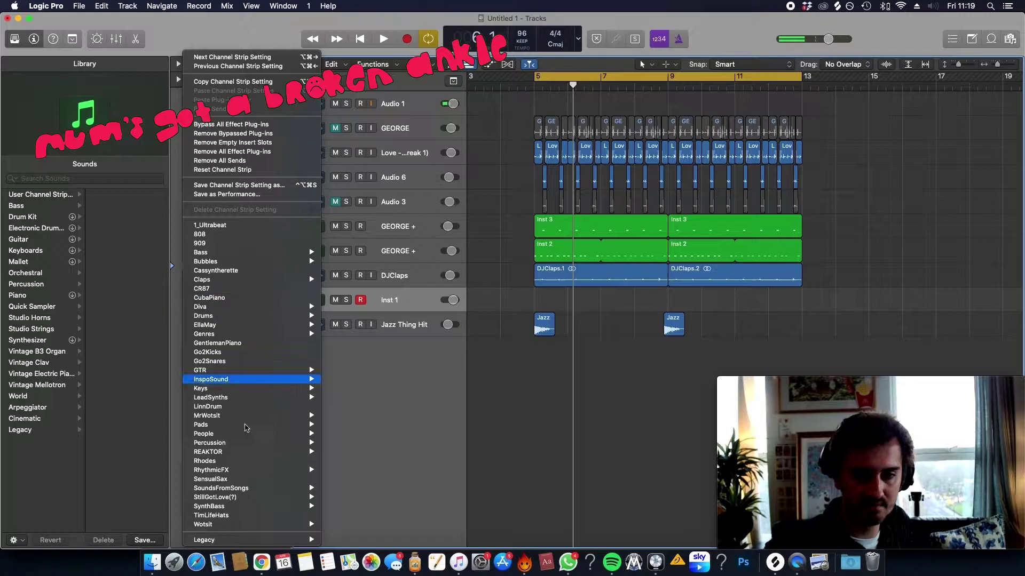
left_click(227, 463)
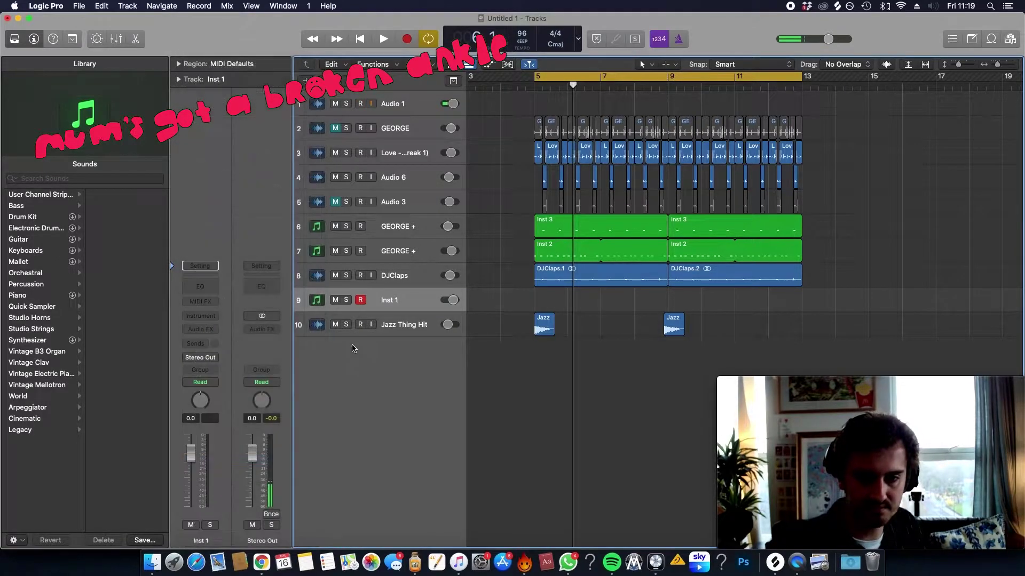
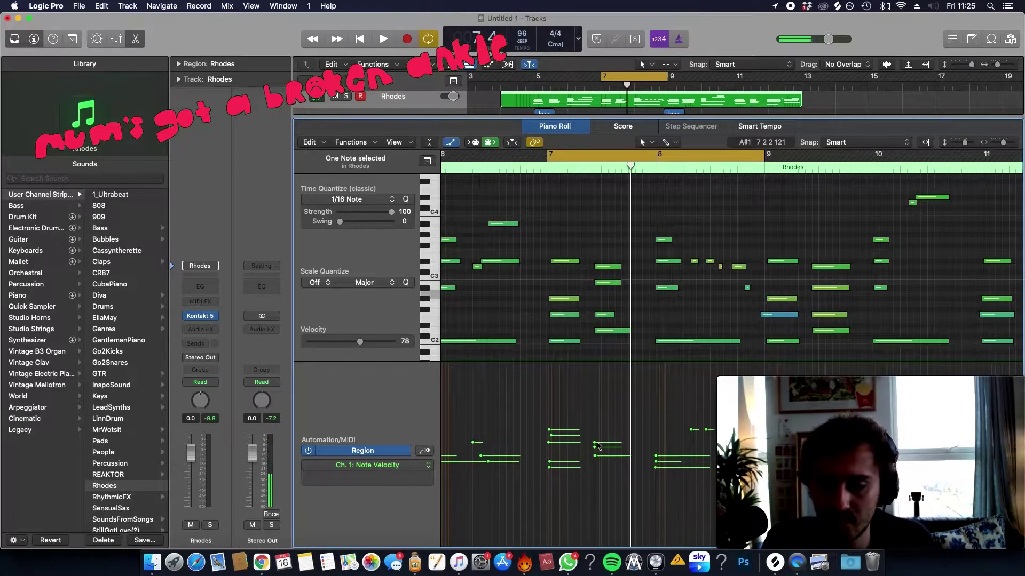
Step: Lower the velocity of the top note in the bar 7 Rhodes chord and audition it
left_click_drag(594, 442, 594, 450)
key("space")
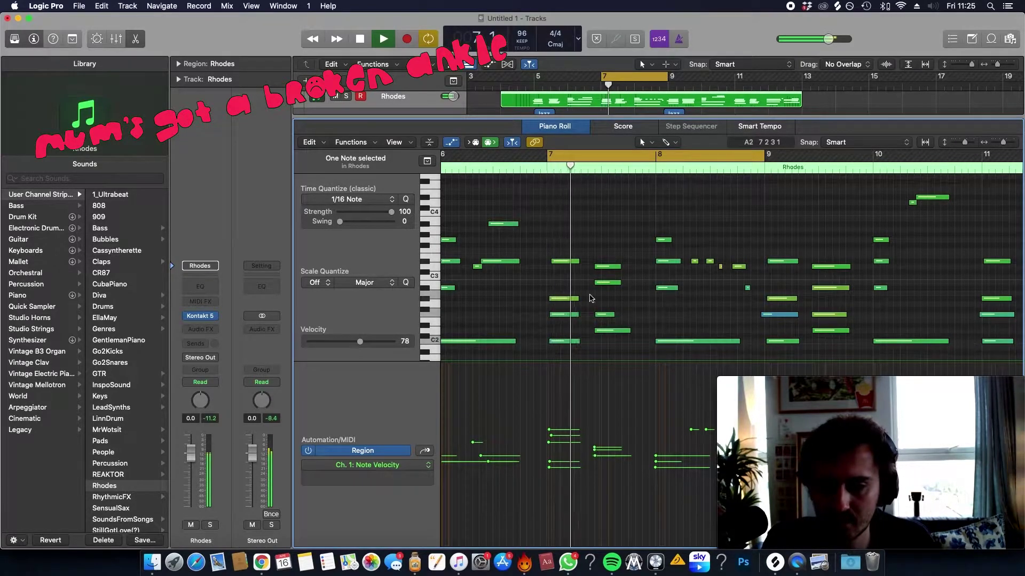
key("c")
key("space")
scroll(527, 231, "up", 5)
scroll(526, 231, "left", 4)
scroll(526, 232, "right", 2)
key("c")
key("space")
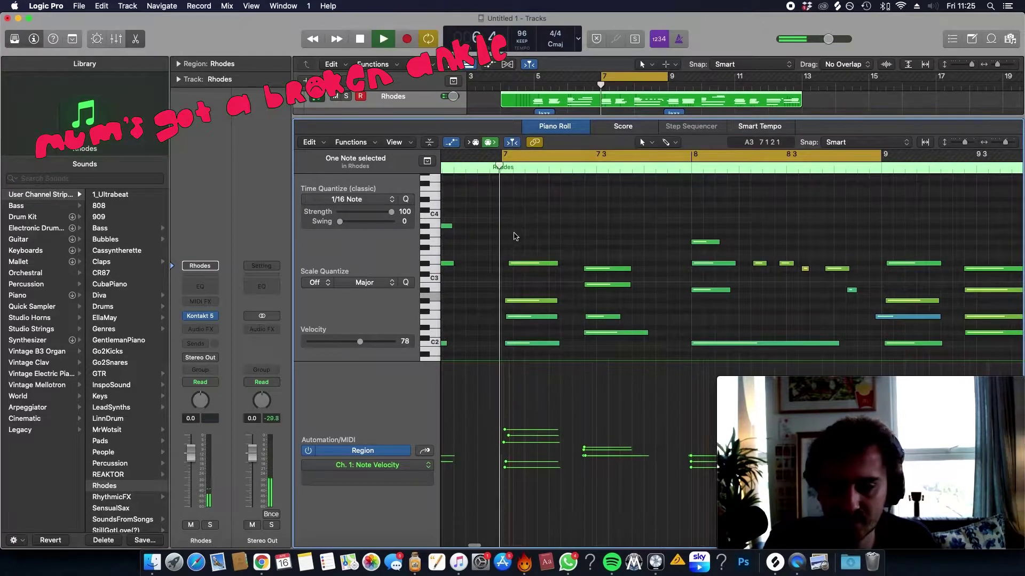
key("space")
Step: Nudge the bar 7 chord later and move a sustain pedal change slightly earlier
left_click_drag(597, 321, 599, 246)
key("alt+Right")
key("alt+Right")
key("alt+Right")
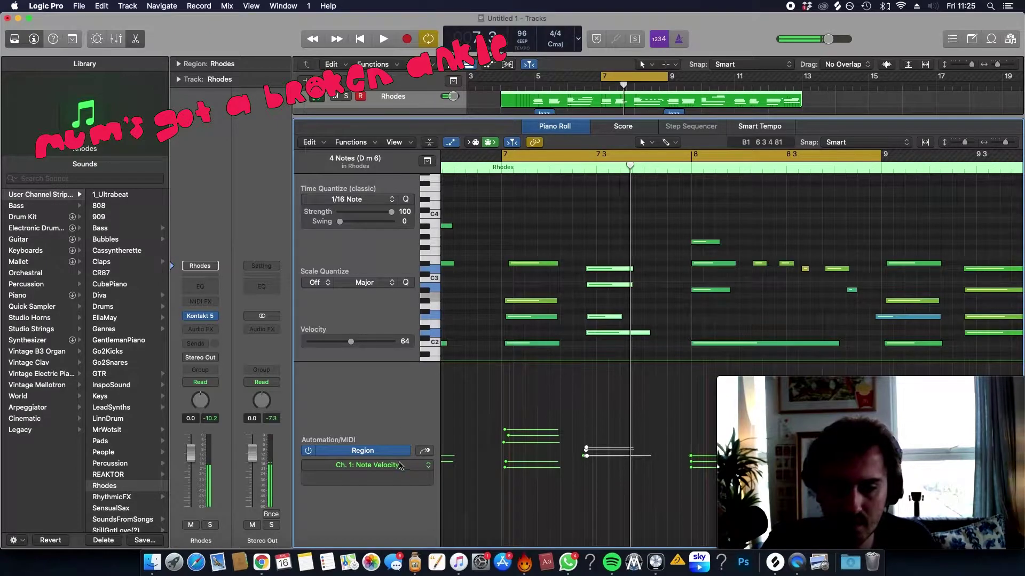
left_click(401, 465)
left_click(427, 451)
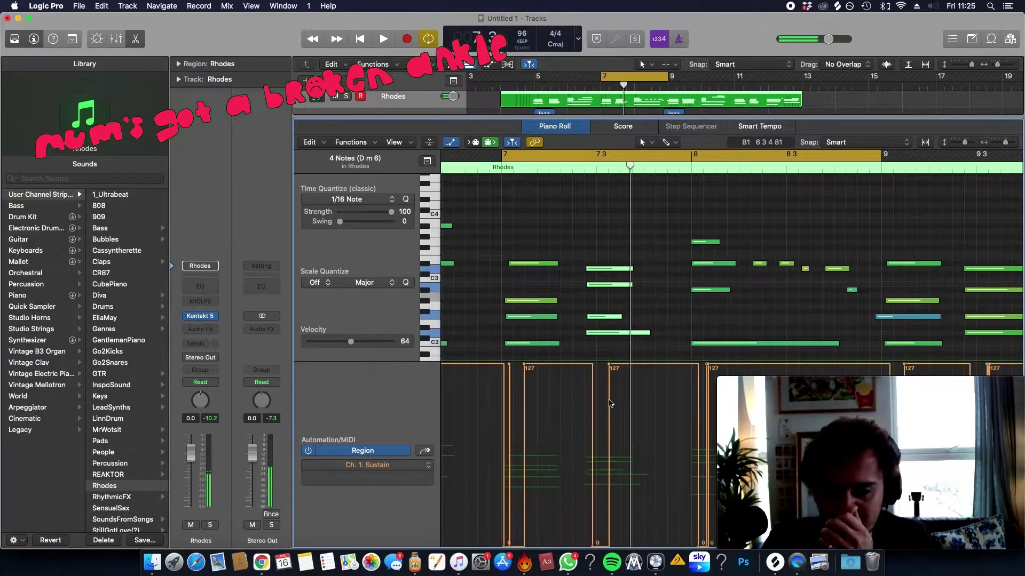
scroll(603, 481, "down", 1)
left_click_drag(592, 545, 584, 545)
key("space")
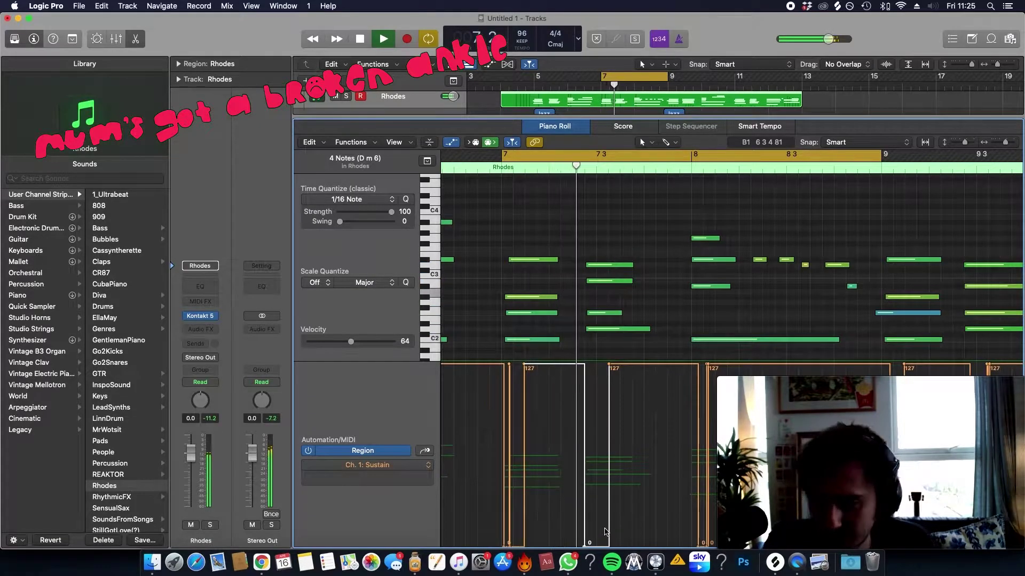
scroll(618, 324, "down", 3)
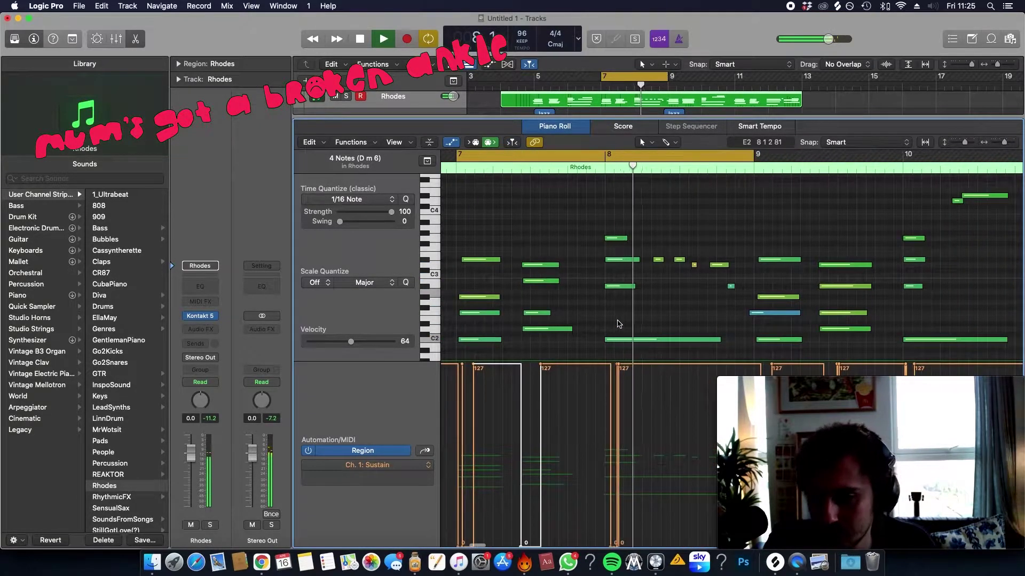
key("super+Right")
key("c")
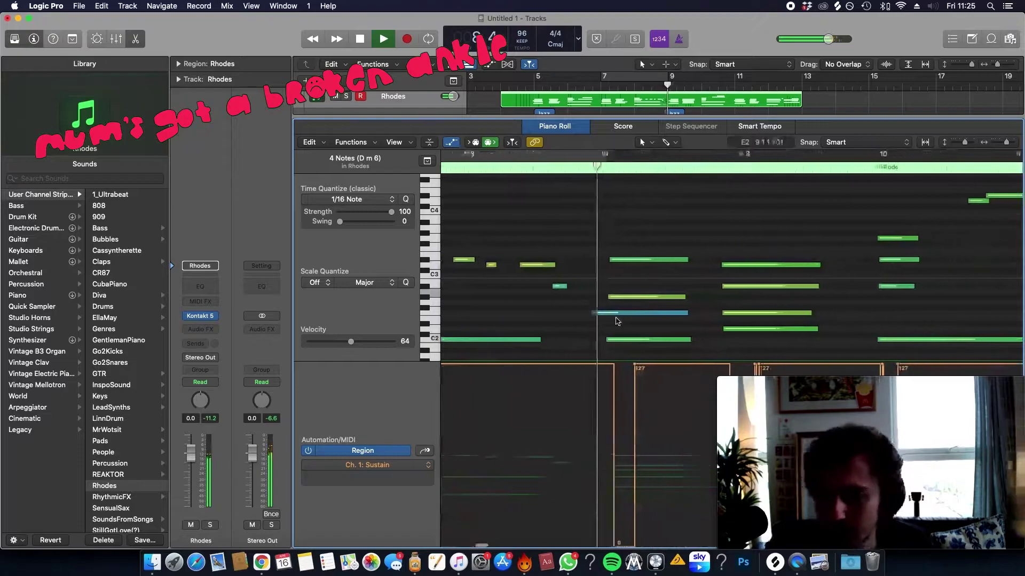
key("super+Left")
key("space")
Step: Loop bars 9–11 and lower a bar 9 note and the second chord's velocity from 73 to 65
left_click_drag(529, 156, 787, 155)
left_click(544, 312)
left_click_drag(351, 342, 340, 342)
key("space")
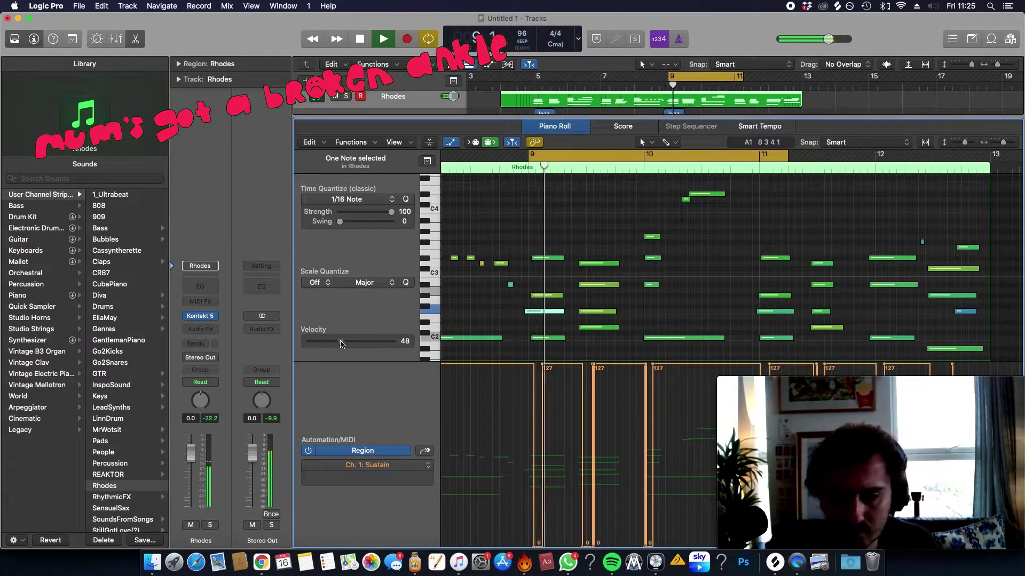
scroll(582, 334, "right", 1)
left_click_drag(620, 339, 574, 243)
key("space")
left_click_drag(360, 344, 355, 343)
key("space")
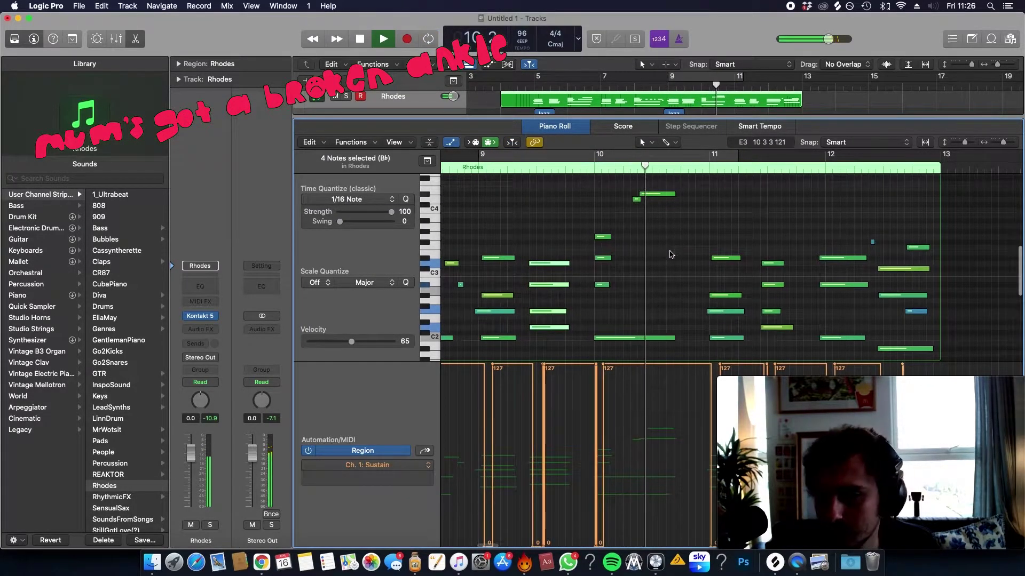
Step: Shift the sustain pedal change near bar 11 earlier and play it back
scroll(670, 252, "up", 2)
scroll(671, 254, "down", 4)
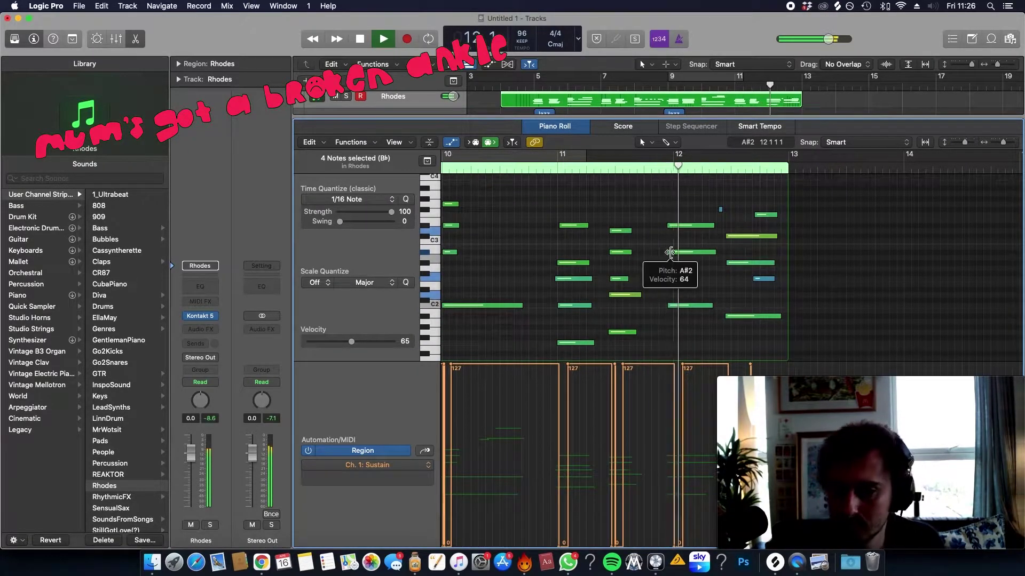
key("space")
scroll(661, 445, "right", 5)
scroll(661, 445, "left", 5)
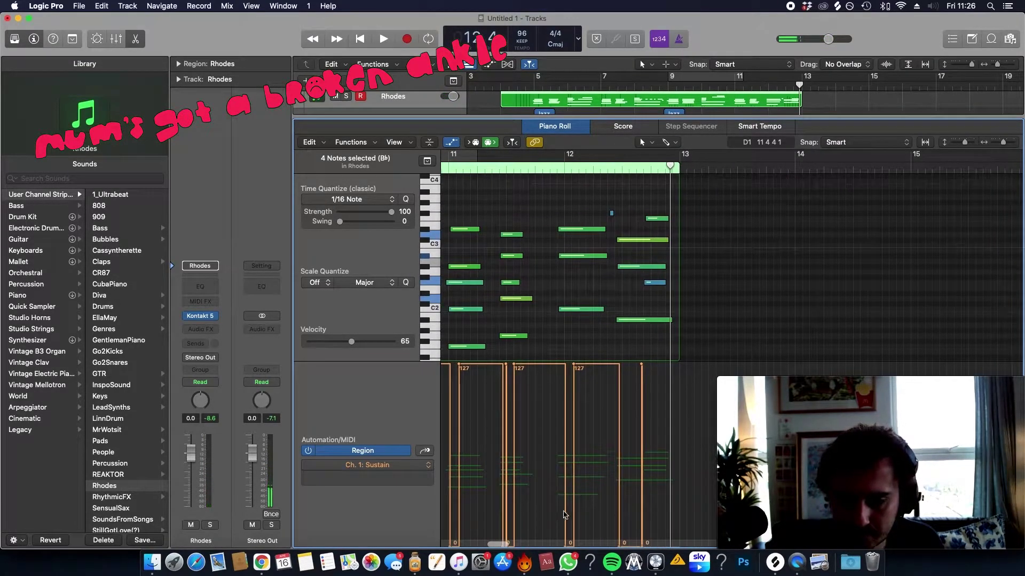
left_click_drag(566, 538, 562, 536)
left_click(549, 169)
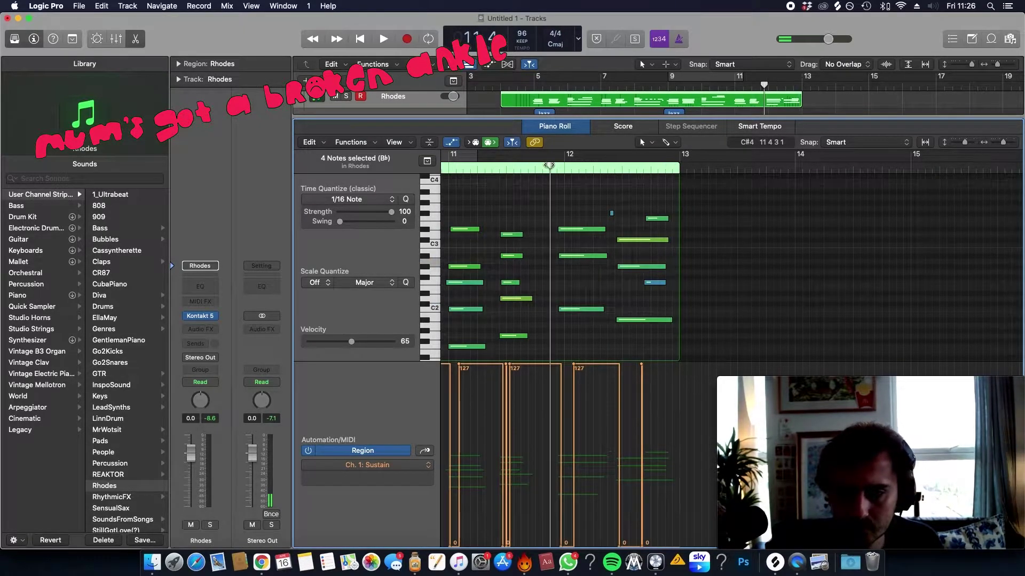
key("space")
left_click(498, 170)
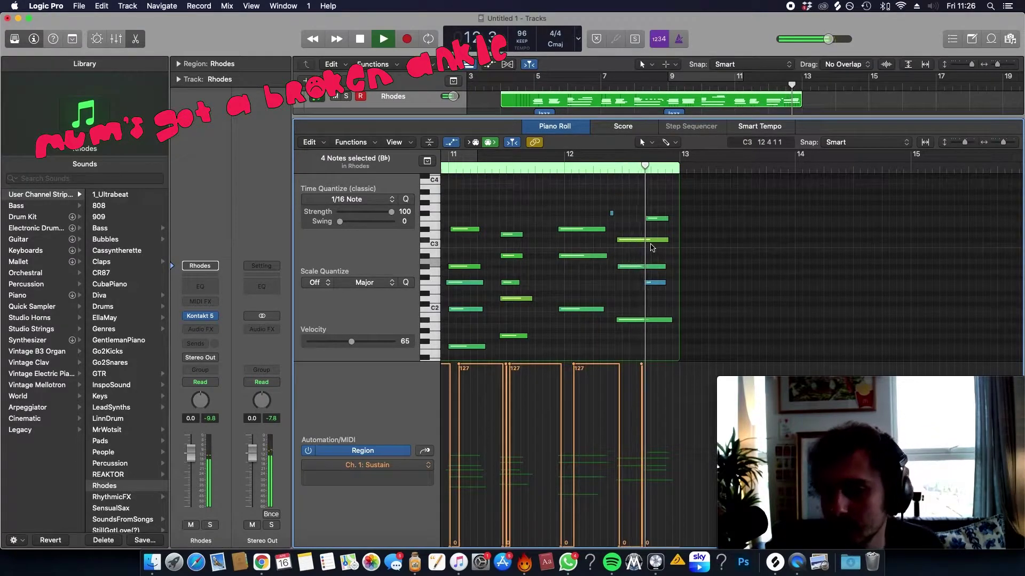
key("space")
Step: Close the Piano Roll, cancel an accidental split, and play a cycle over bars 5–13
key("p")
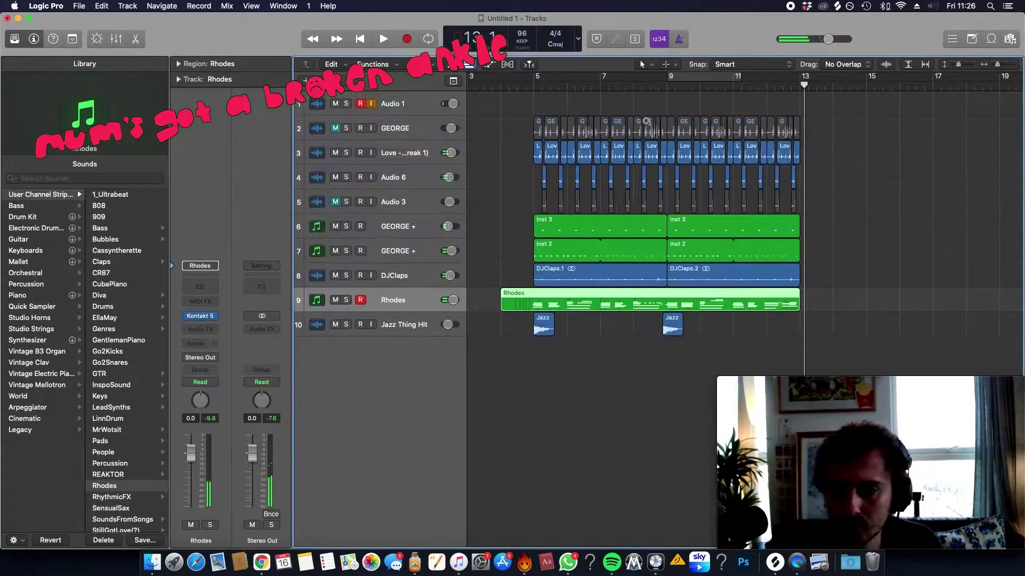
key("super+Up")
left_click_drag(531, 263, 497, 266)
key("Delete")
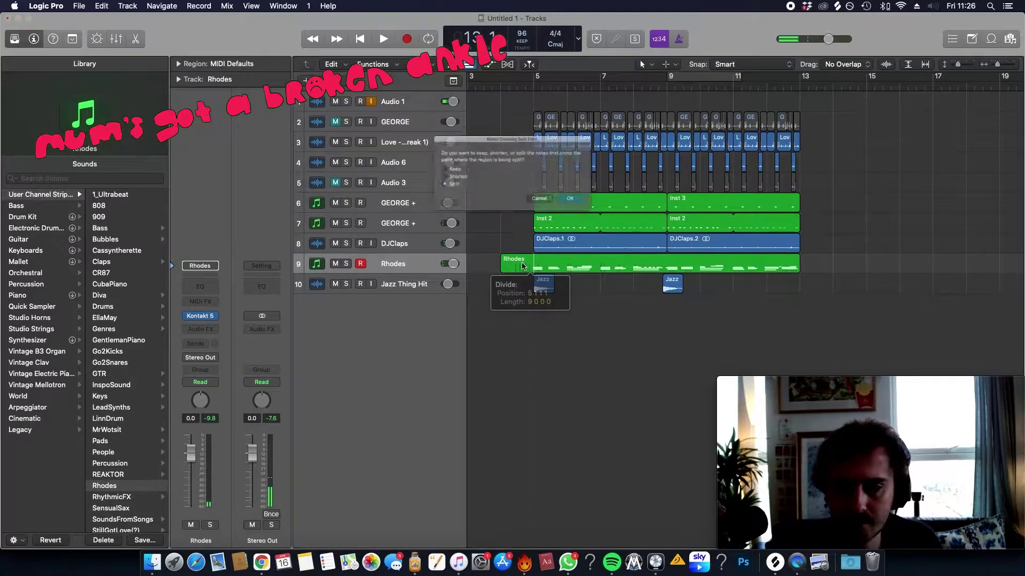
left_click(548, 208)
key("super+Left")
key("super+Left")
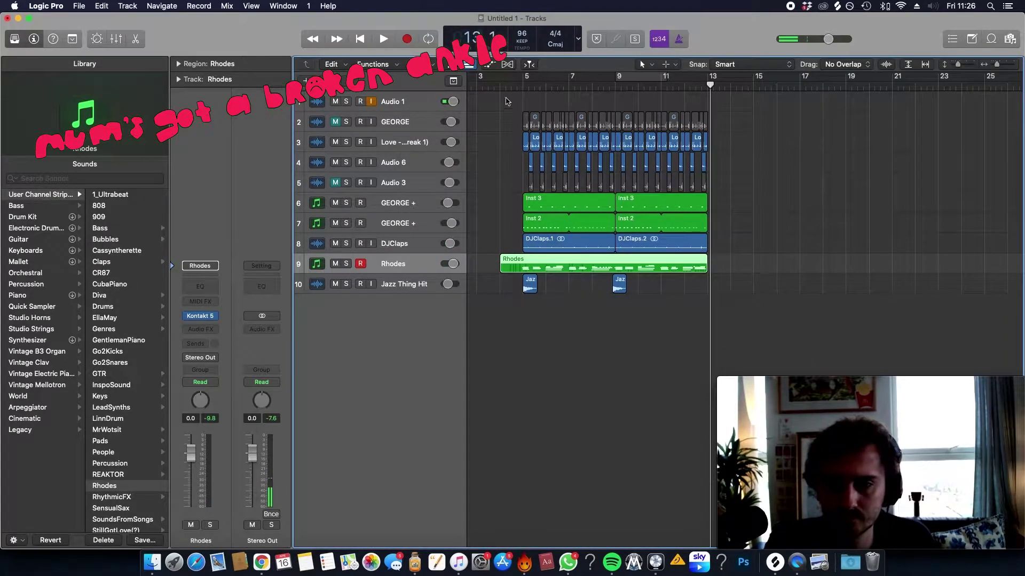
left_click_drag(528, 82, 709, 81)
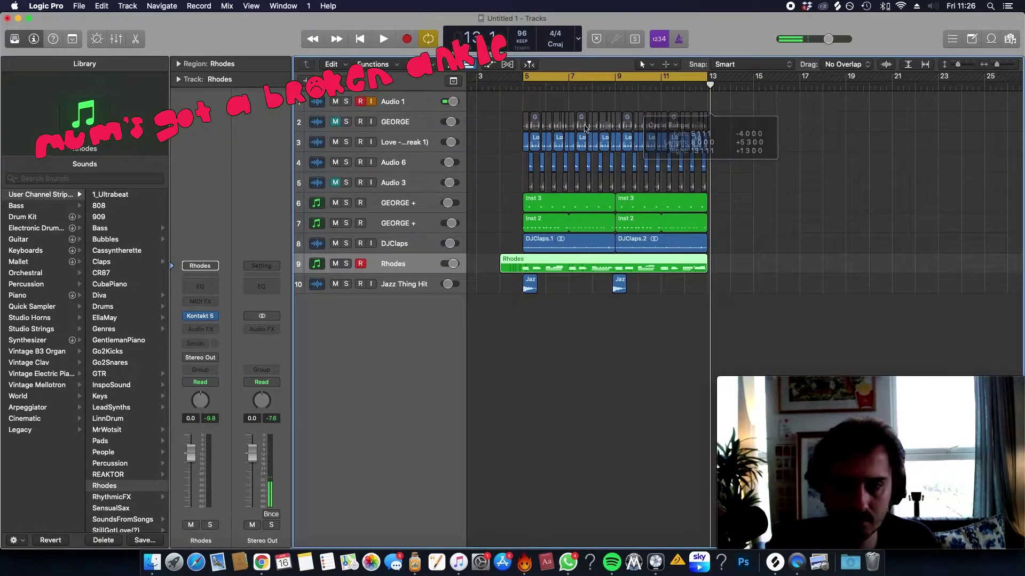
key("space")
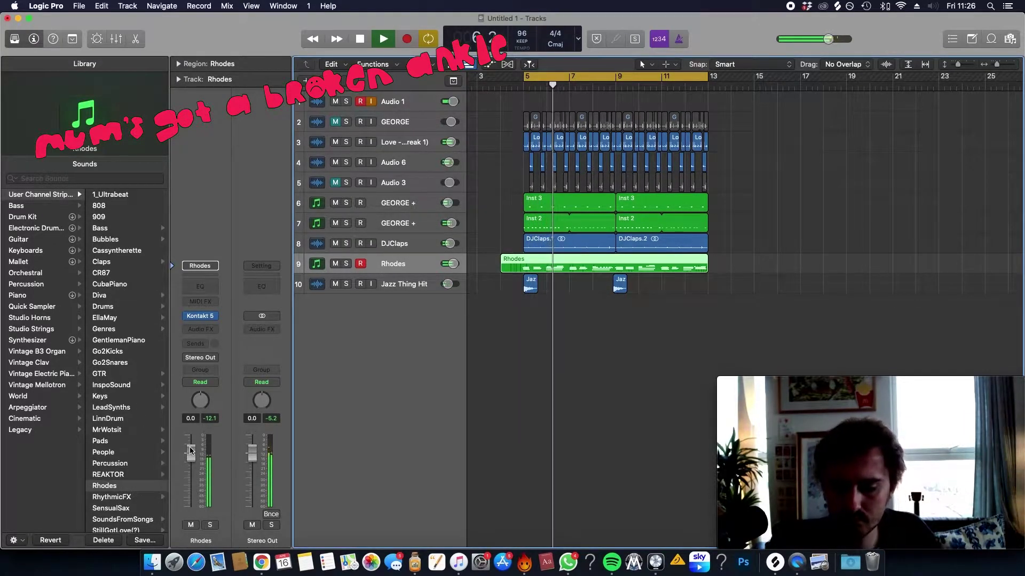
key("space")
key("space")
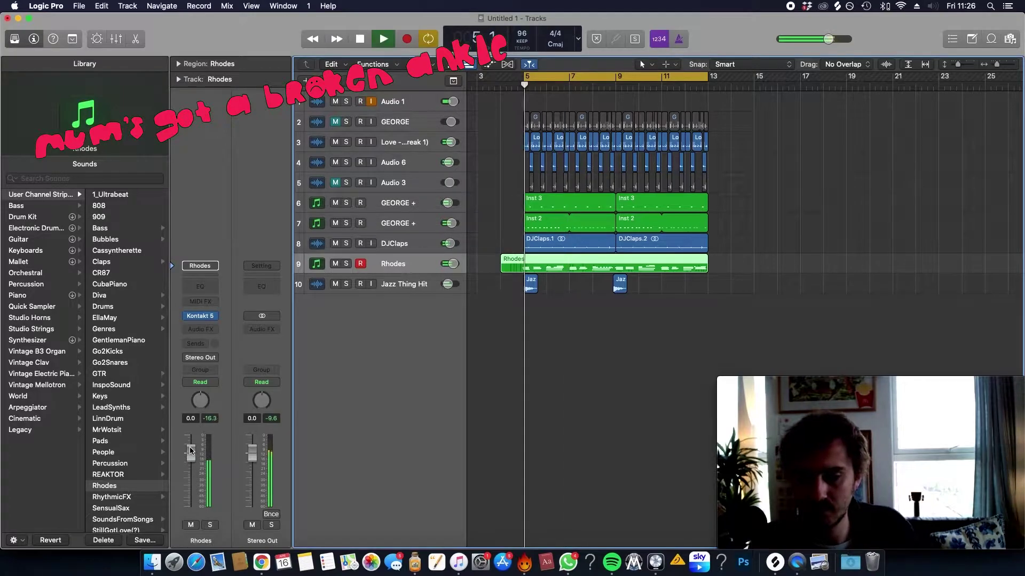
key("space")
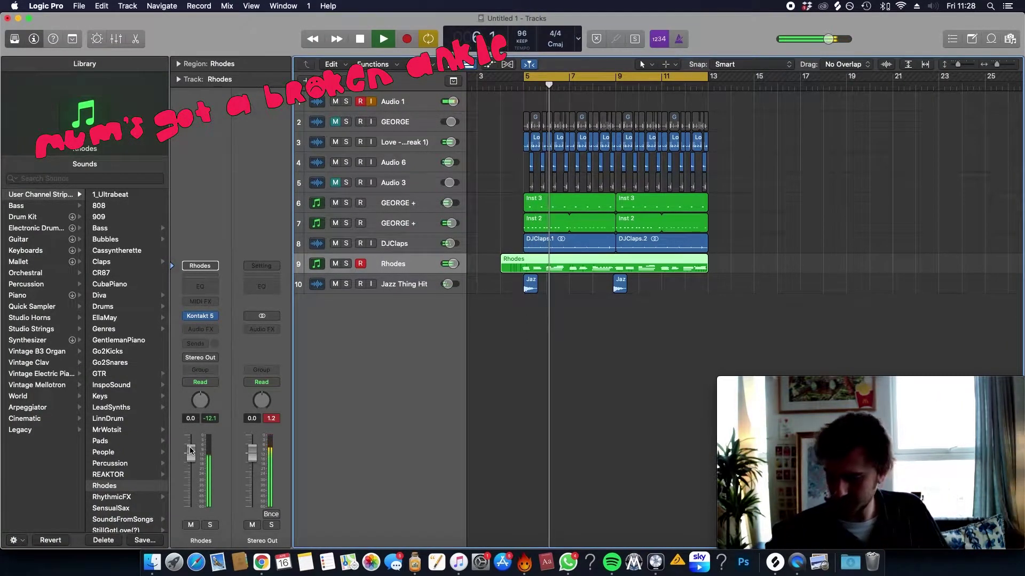
Step: Lower the Rhodes fader to -5.3 dB and add a Channel EQ with low cut and -2.5 dB at 380 Hz
left_click_drag(190, 451, 191, 469)
key("space")
left_click(197, 287)
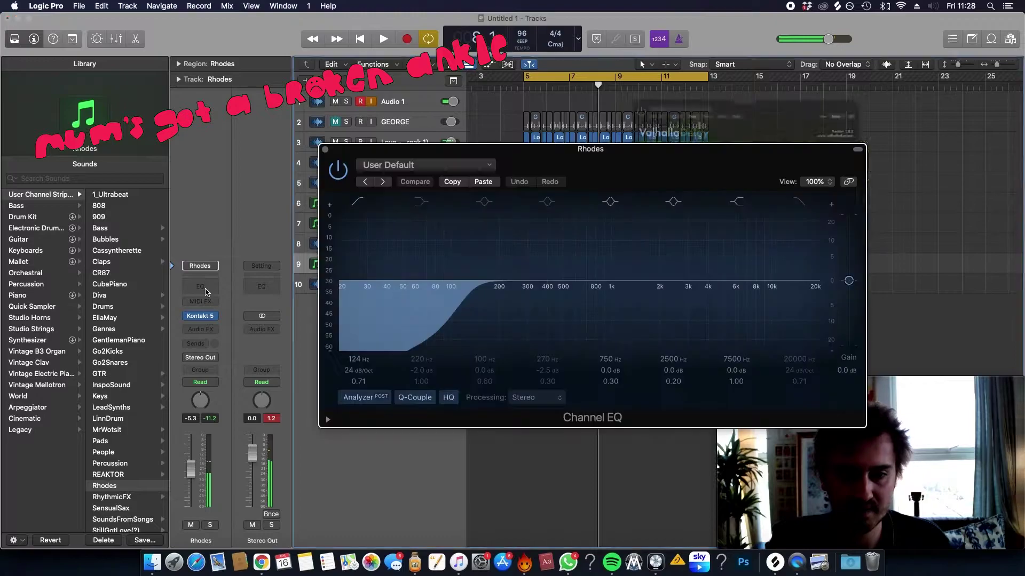
left_click_drag(541, 279, 491, 289)
key("space")
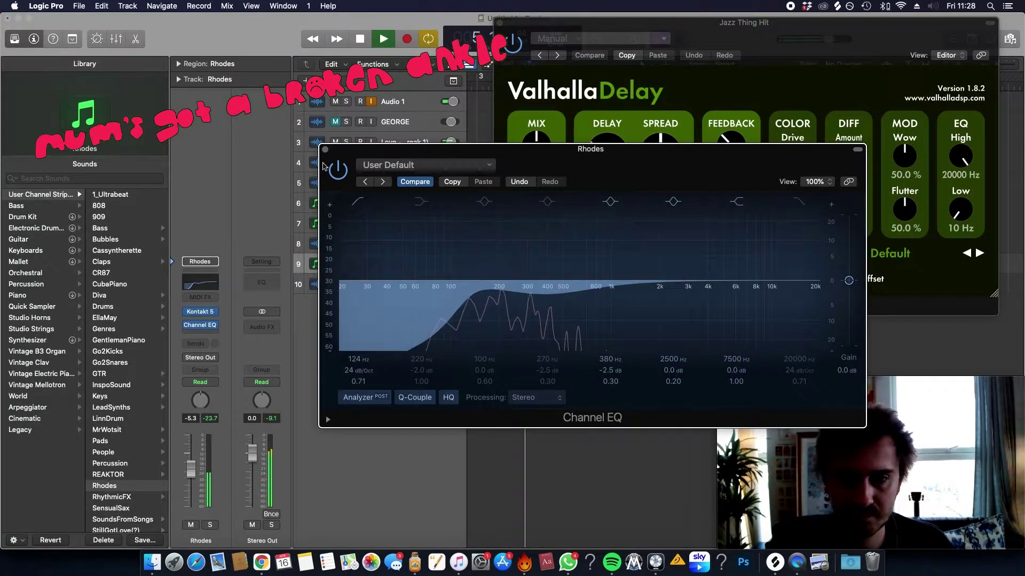
left_click(325, 150)
key("space")
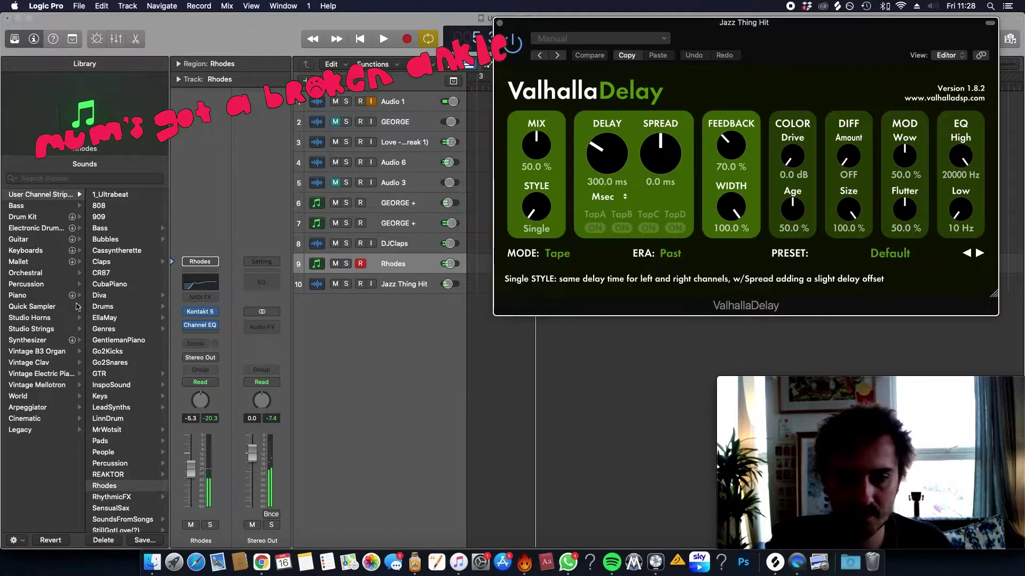
left_click(499, 23)
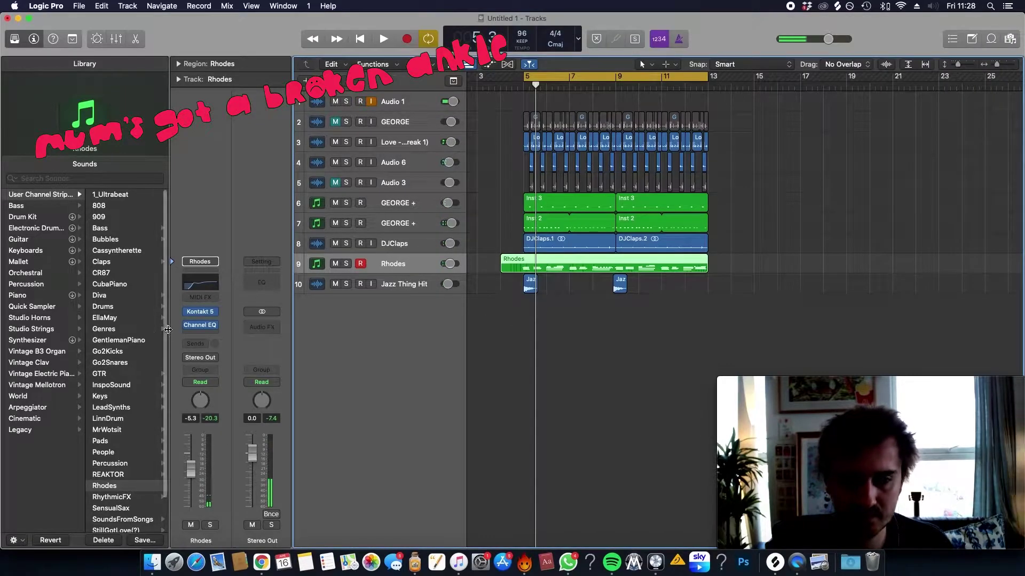
Step: Insert RC-20 Retro Color on the Rhodes channel
left_click(214, 336)
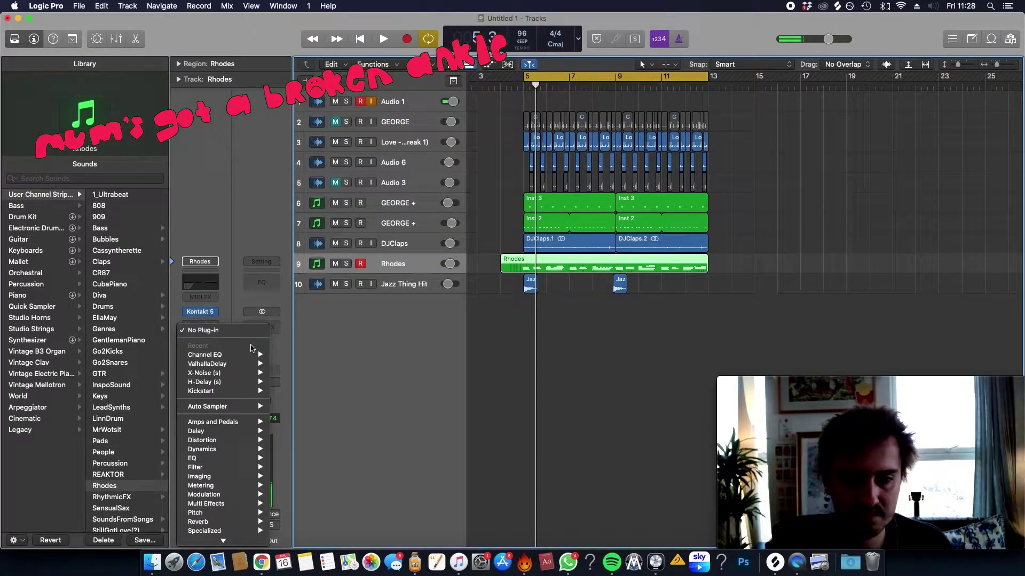
mouse_move(261, 531)
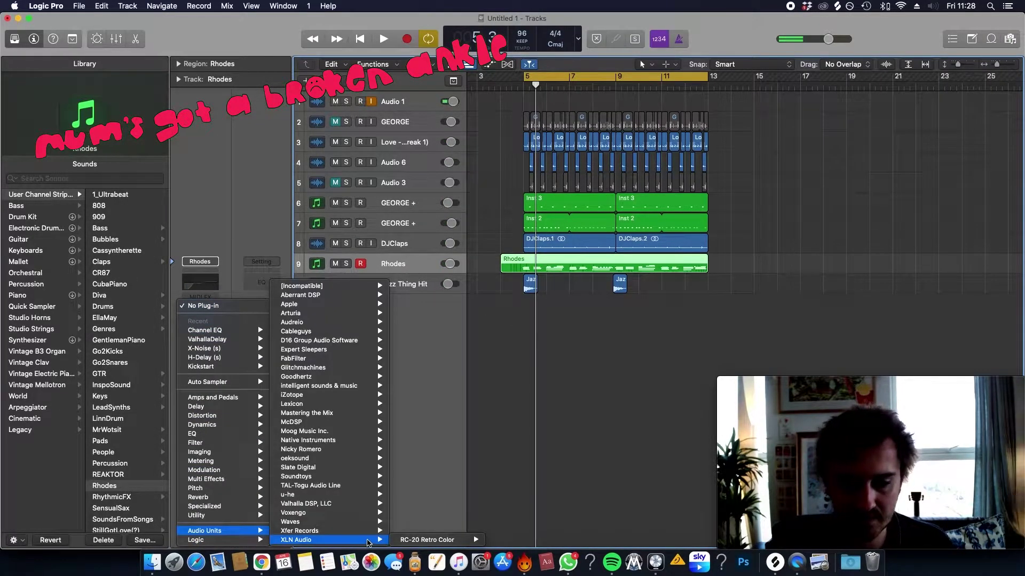
left_click(522, 532)
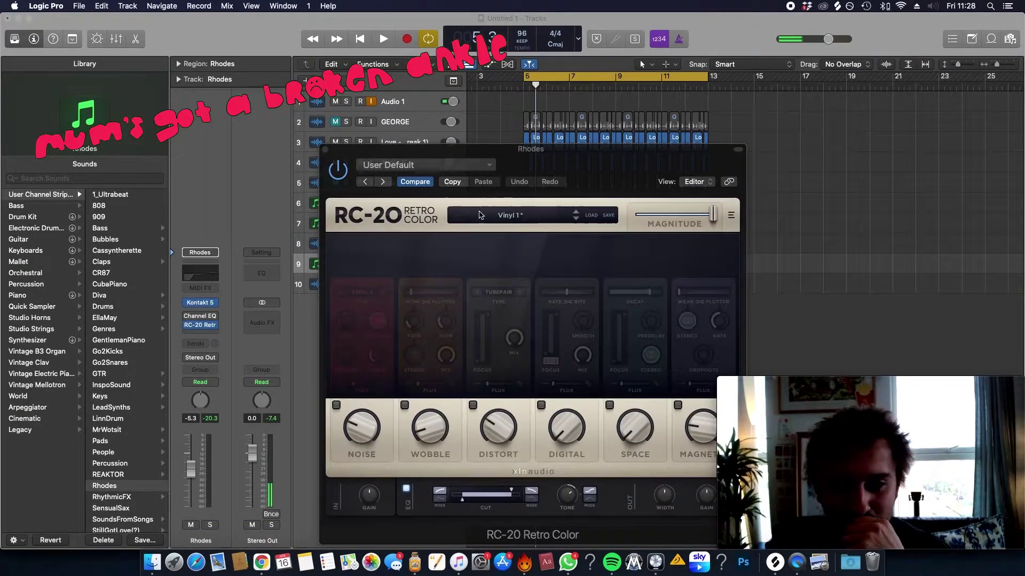
left_click_drag(594, 160, 748, 40)
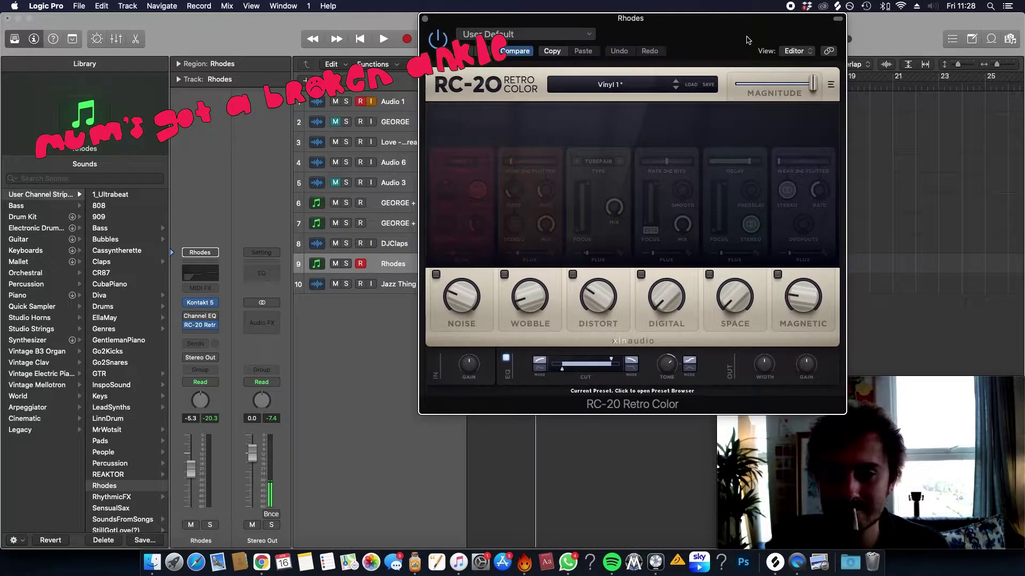
Step: Enable RC-20's Wobble with more amount and stereo wow, and raise the low cut
key("space")
left_click(504, 274)
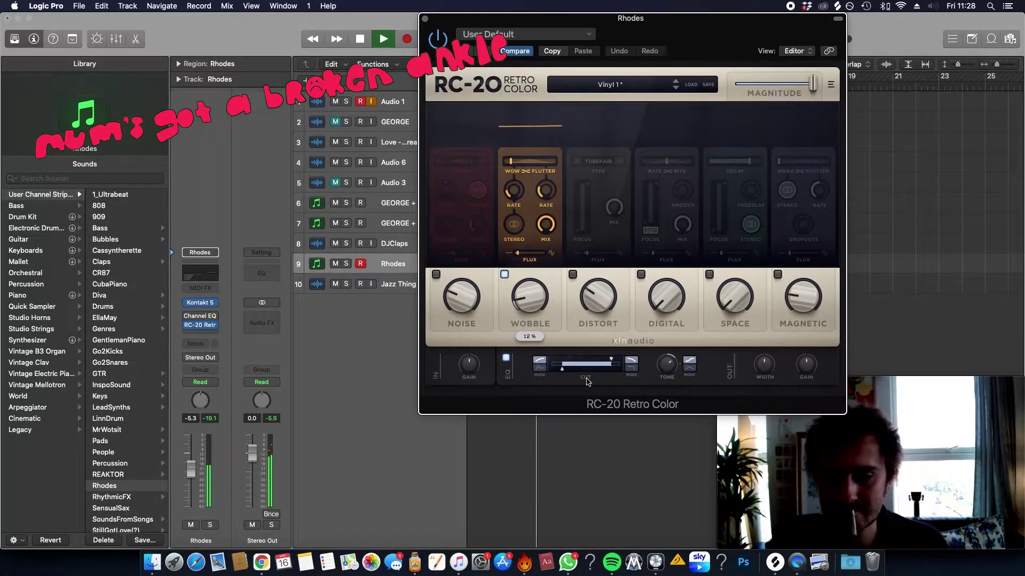
left_click_drag(556, 368, 566, 369)
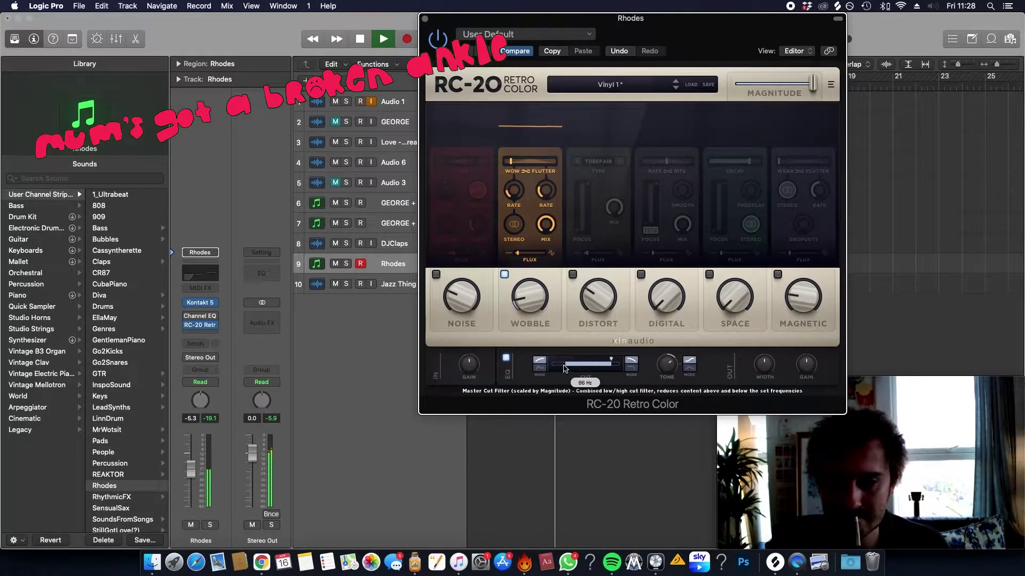
left_click_drag(531, 316, 533, 311)
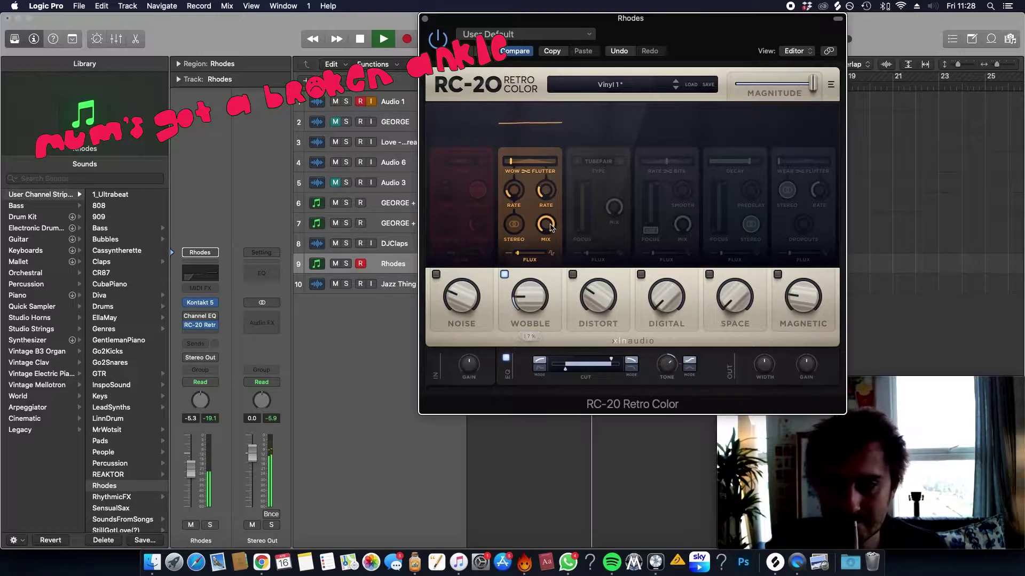
left_click(514, 227)
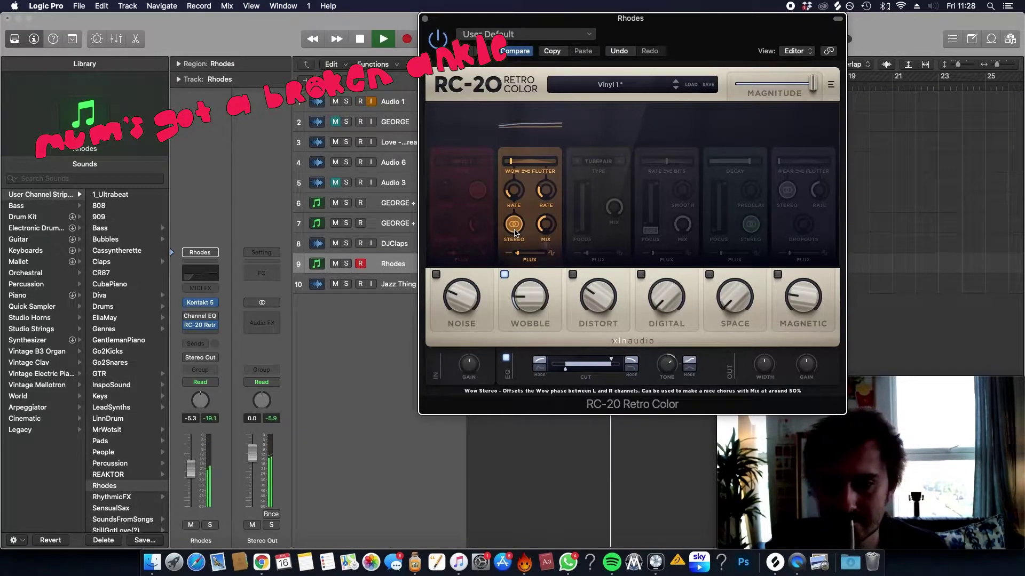
mouse_move(534, 306)
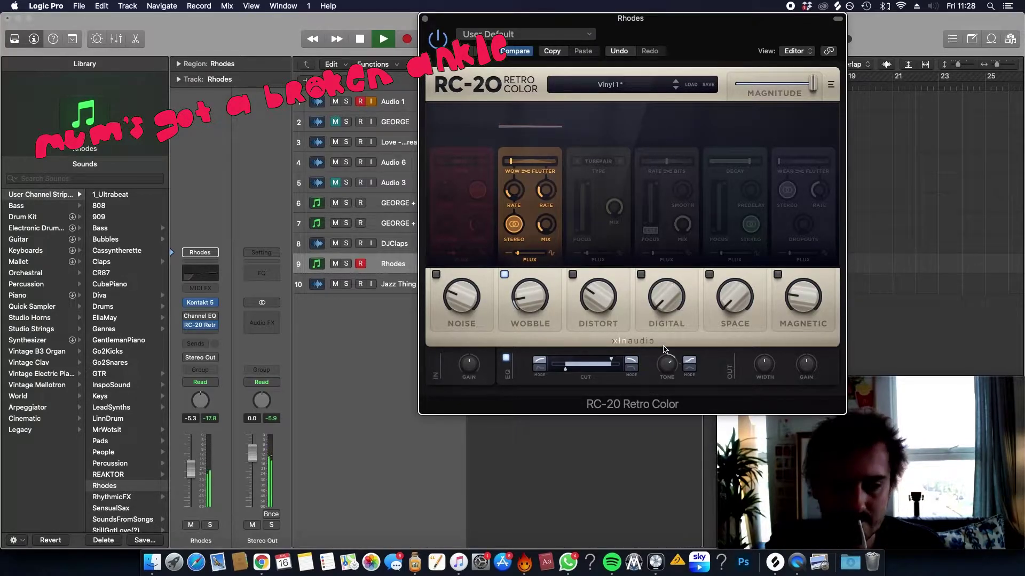
key("super+w")
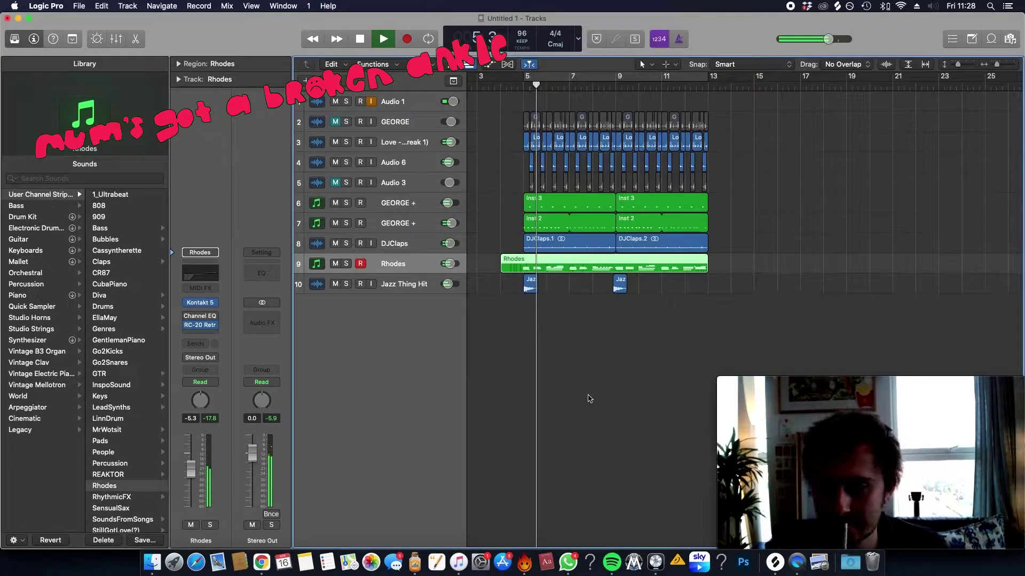
Step: Cycle bars 5–13, toggle Audio 3's mute off and back on, and select Audio 3
key("super+Down")
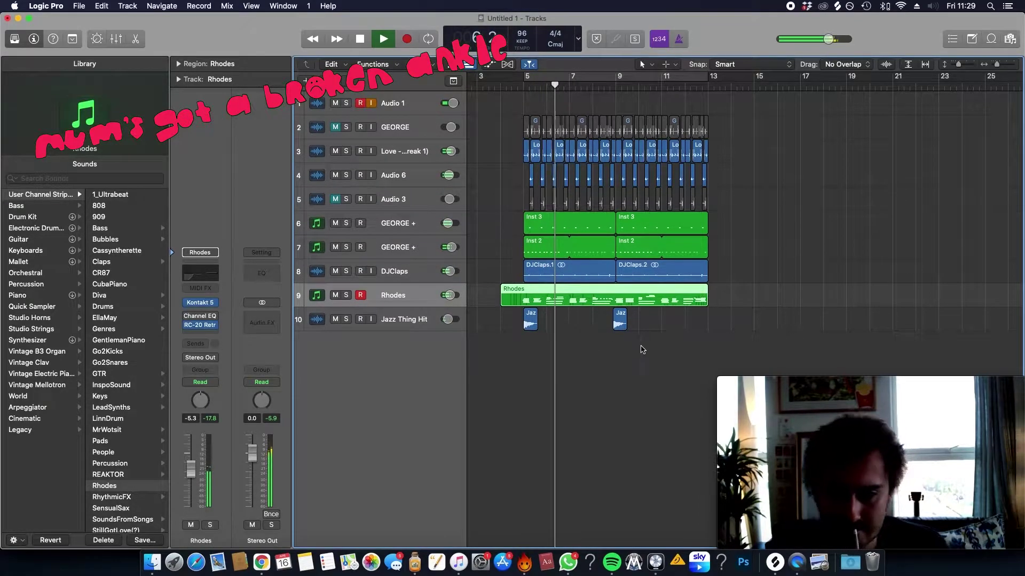
key("c")
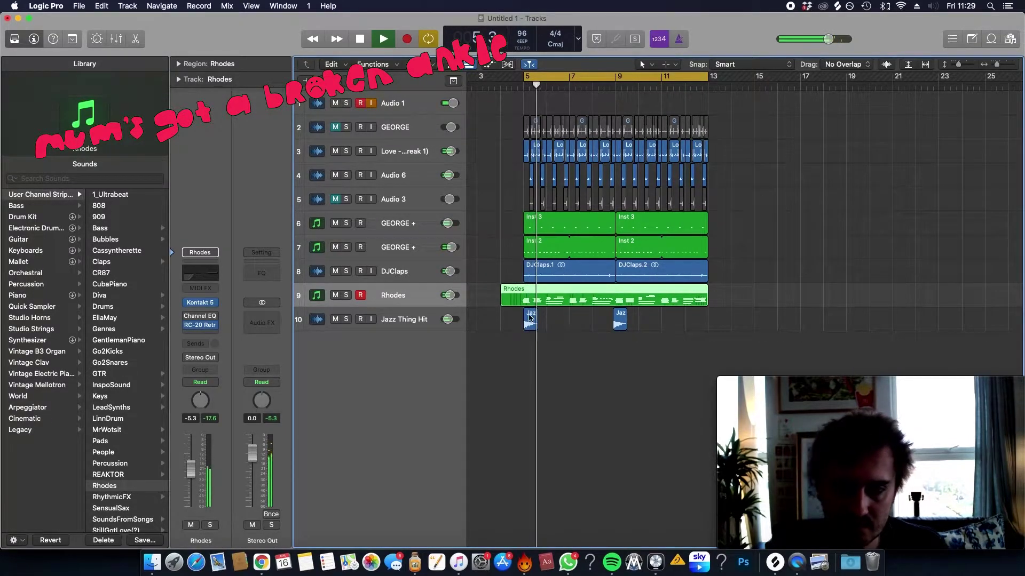
left_click(336, 199)
scroll(336, 199, "left", 1)
left_click(335, 200)
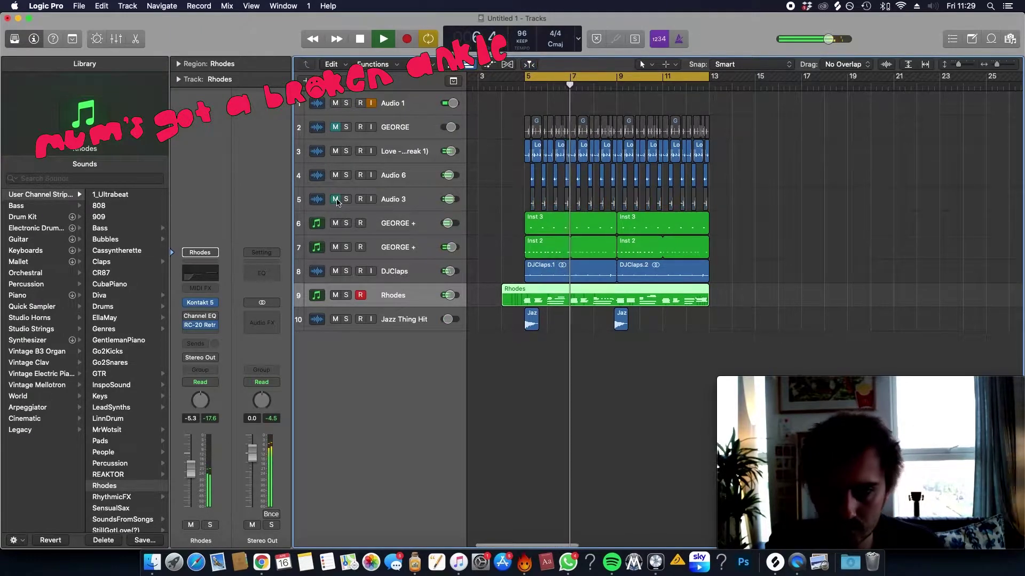
left_click(395, 192)
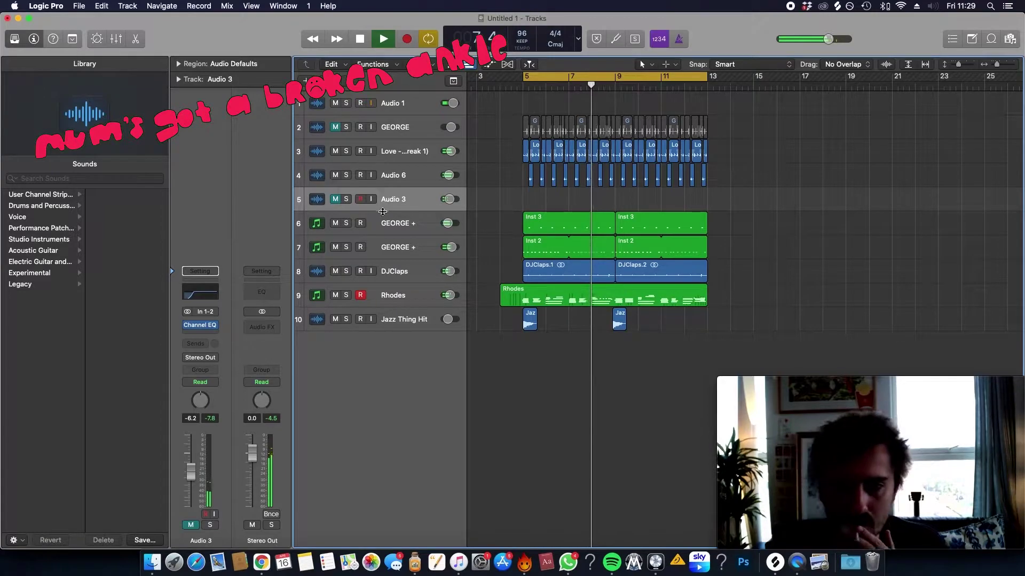
Step: Stop playback, unmute Audio 3, and switch to Finder
key("space")
left_click(336, 199)
key("super+Tab")
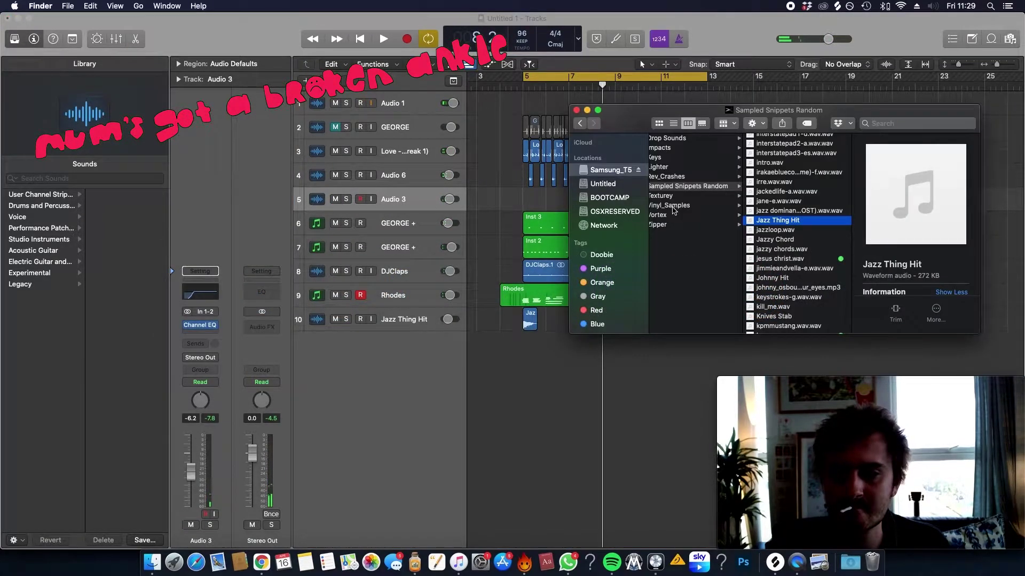
scroll(674, 210, "left", 10)
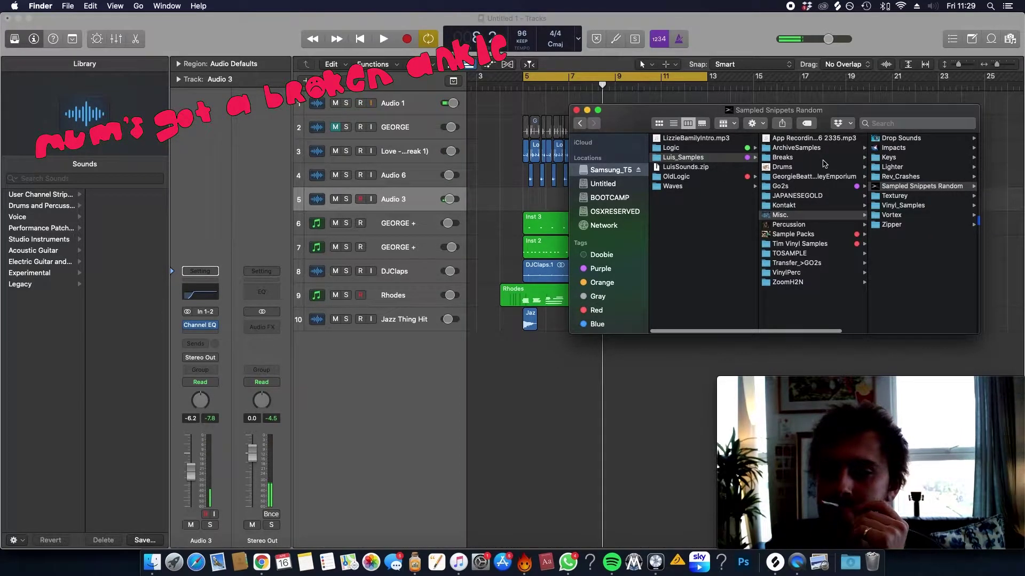
Step: Browse the Go2s FX and Breaks folders into the Cookin Soul bundle
left_click(799, 188)
left_click(901, 194)
scroll(921, 196, "down", 6)
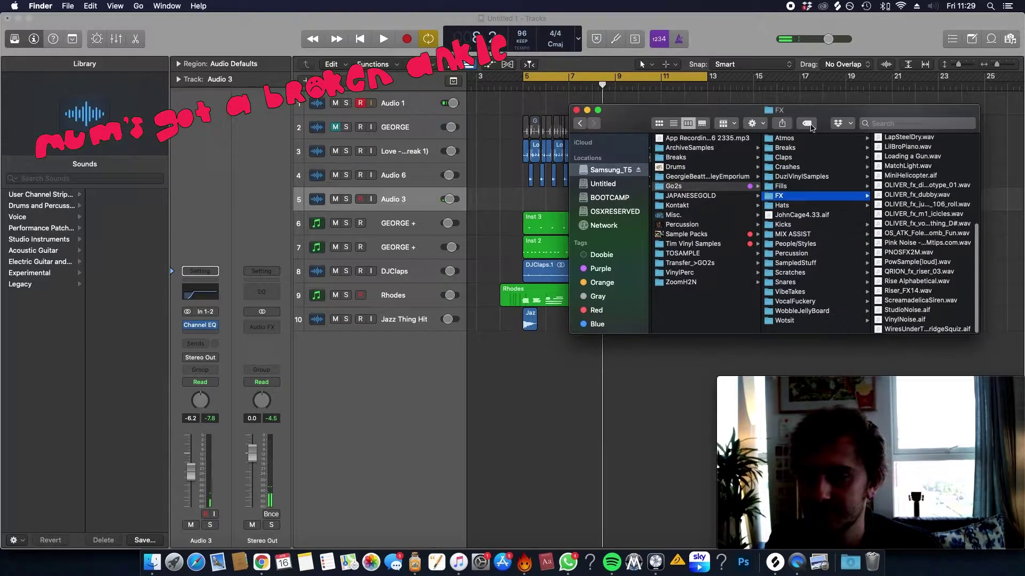
left_click(731, 158)
left_click(839, 159)
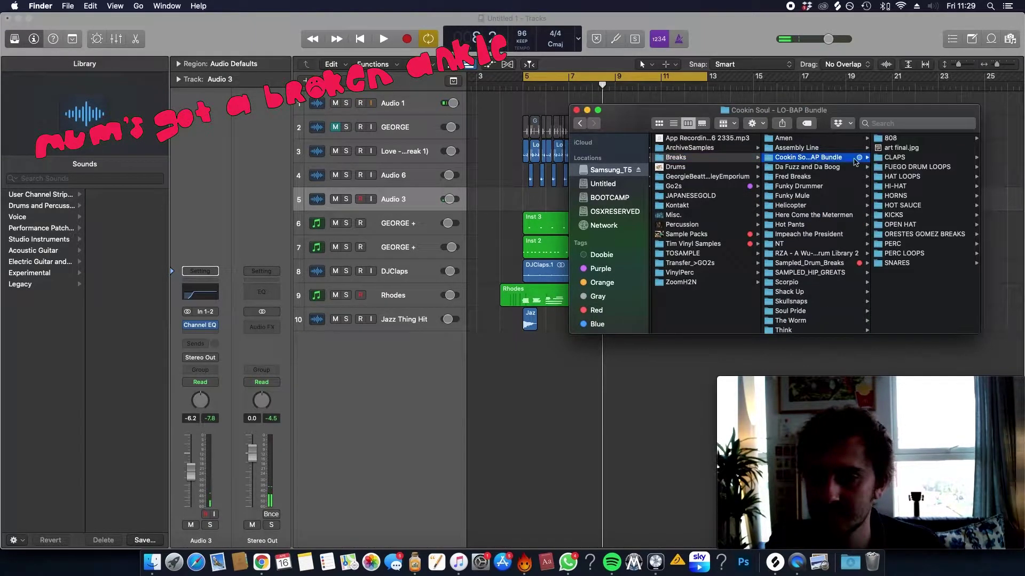
left_click(913, 215)
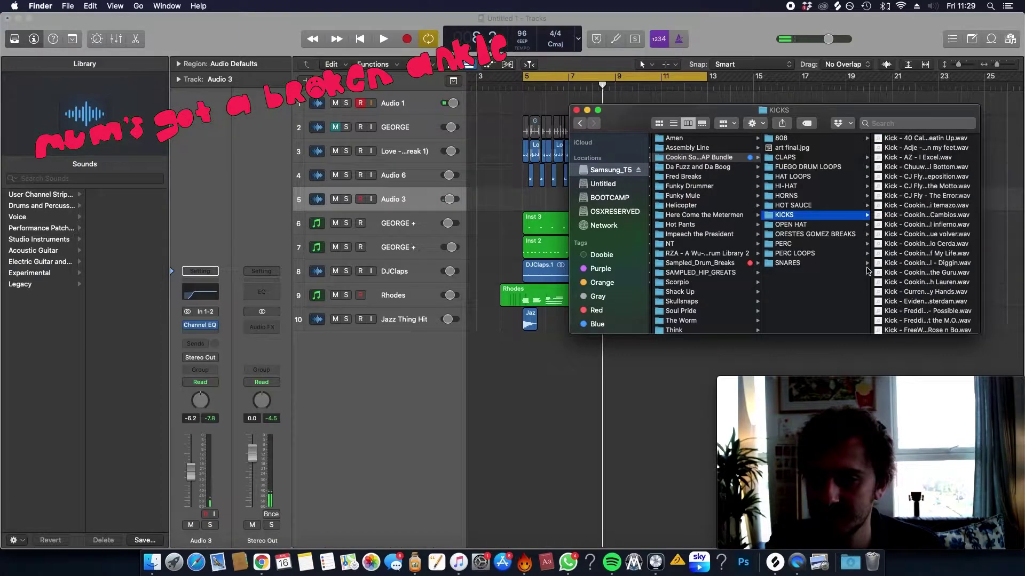
Step: Open HOT SAUCE and select the Flute sample in the CLASSICS folder
left_click(799, 235)
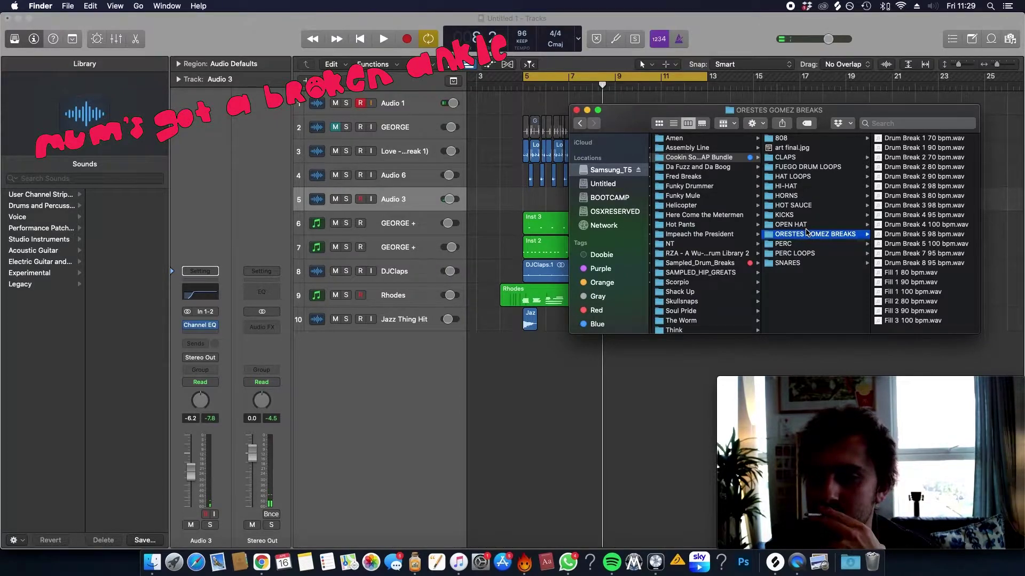
left_click(799, 168)
left_click(806, 206)
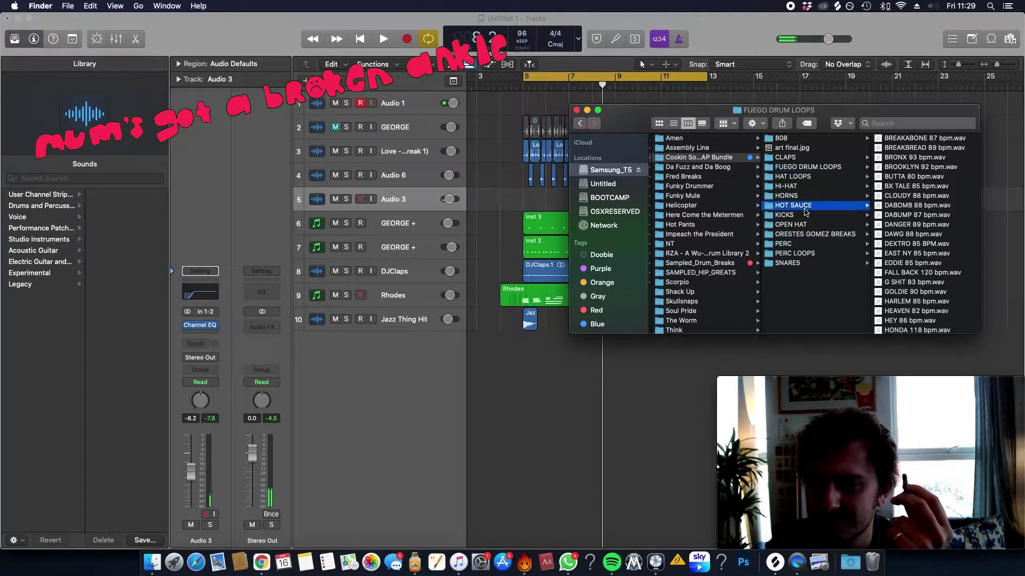
left_click(909, 177)
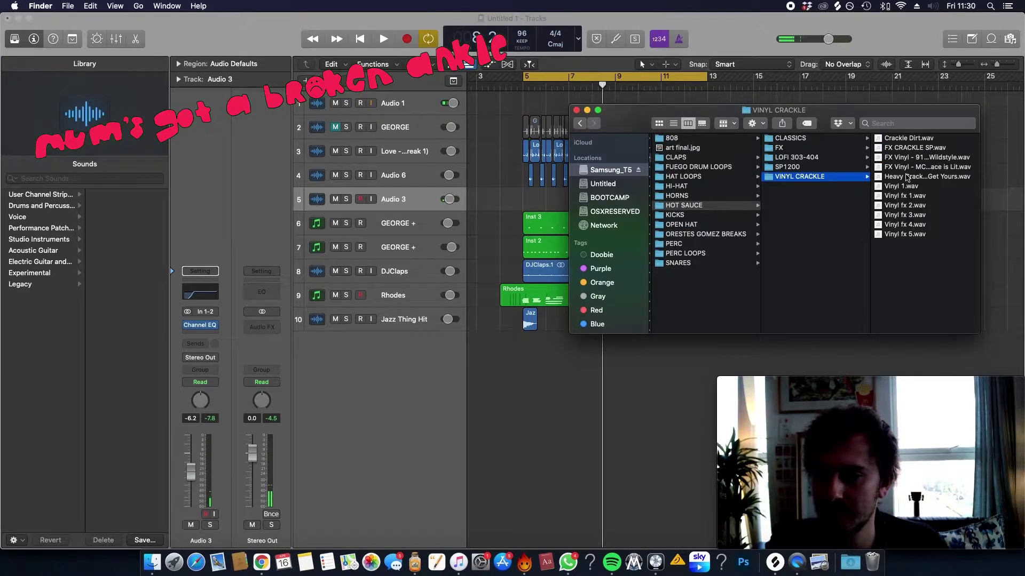
left_click(812, 148)
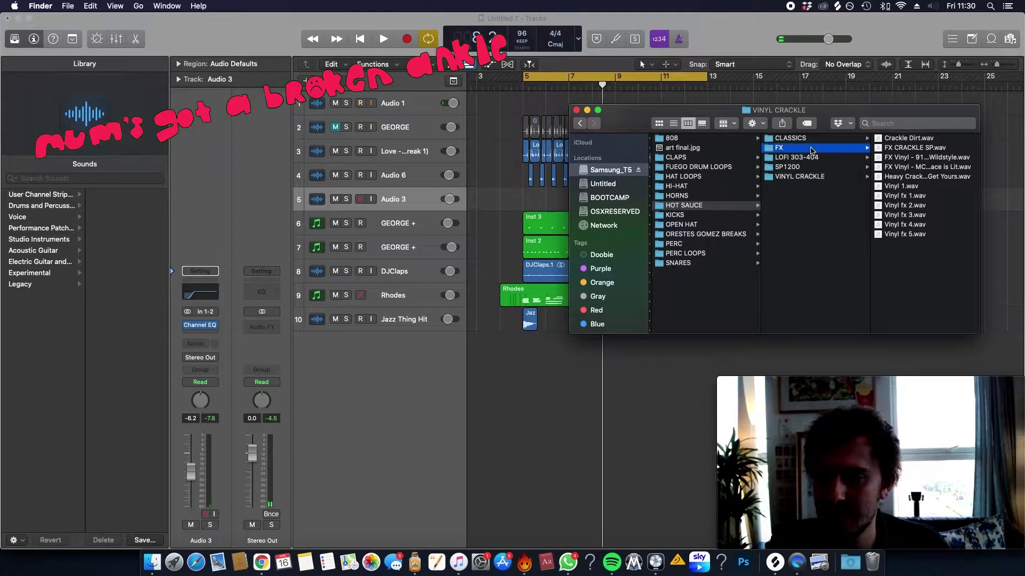
left_click(801, 178)
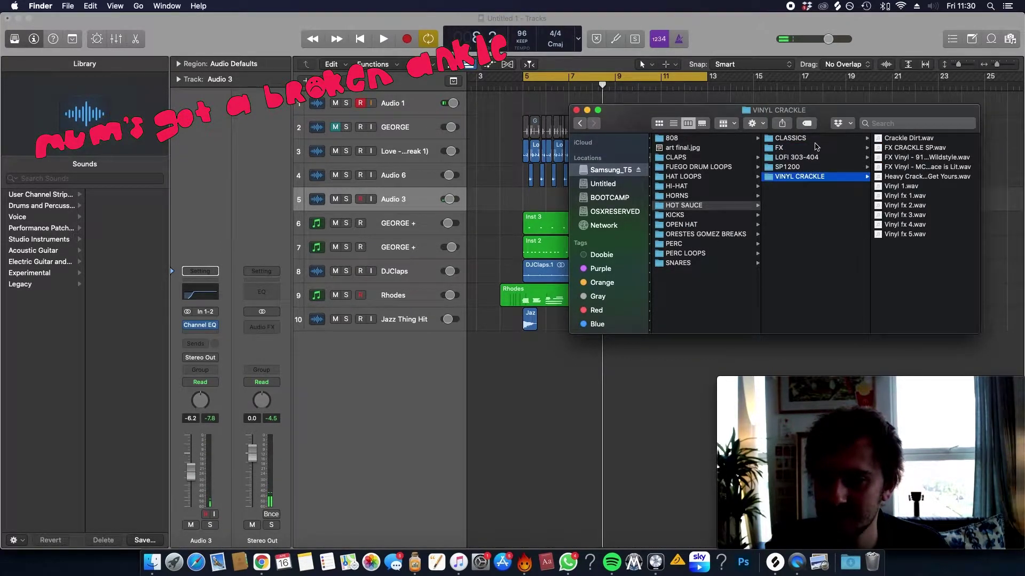
left_click(815, 139)
left_click(917, 254)
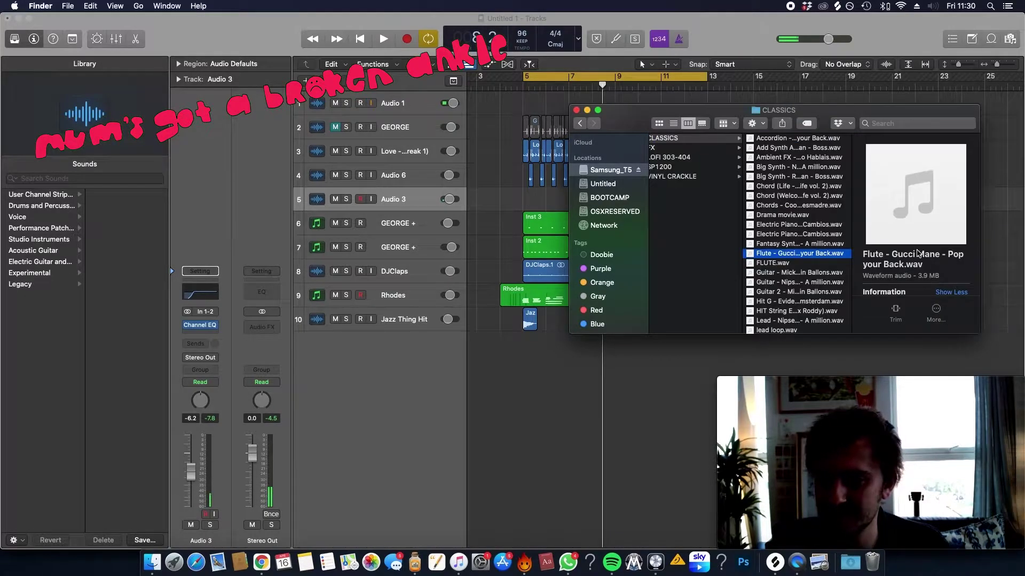
Step: Preview the Flute, Drama movie, Chords and Guitar 2 samples
key("space")
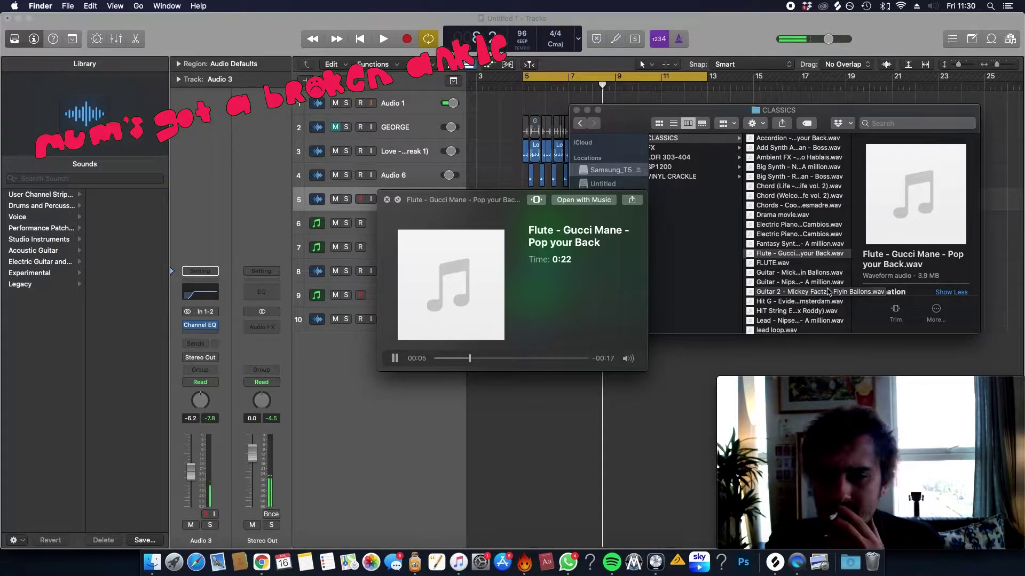
key("space")
scroll(811, 224, "down", 2)
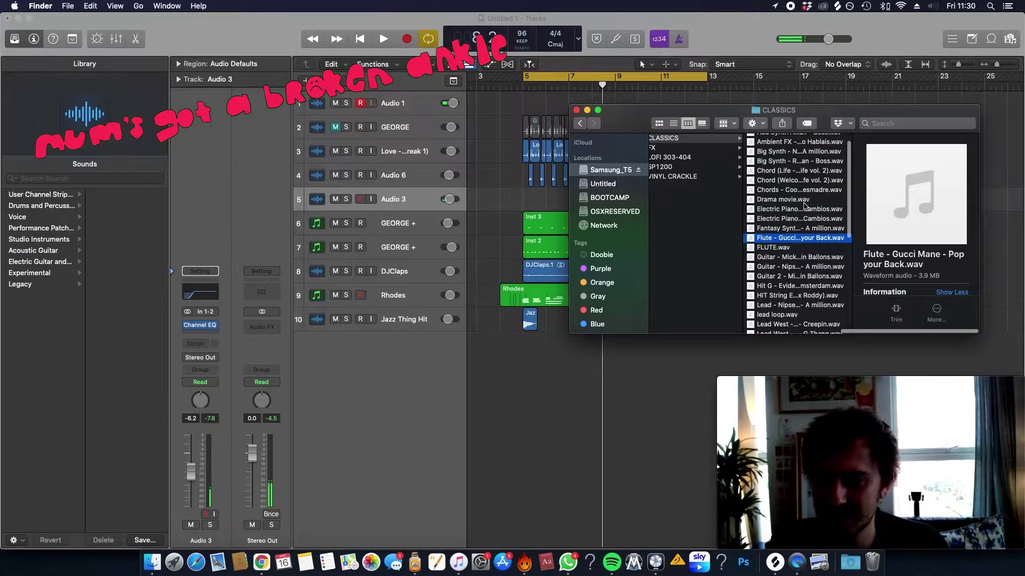
left_click(804, 202)
key("space")
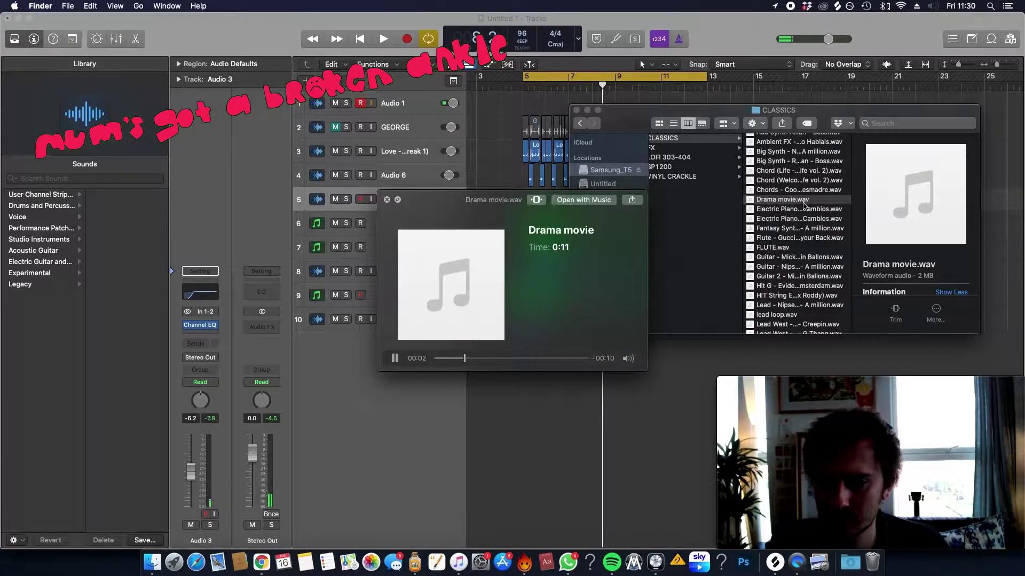
left_click(799, 198)
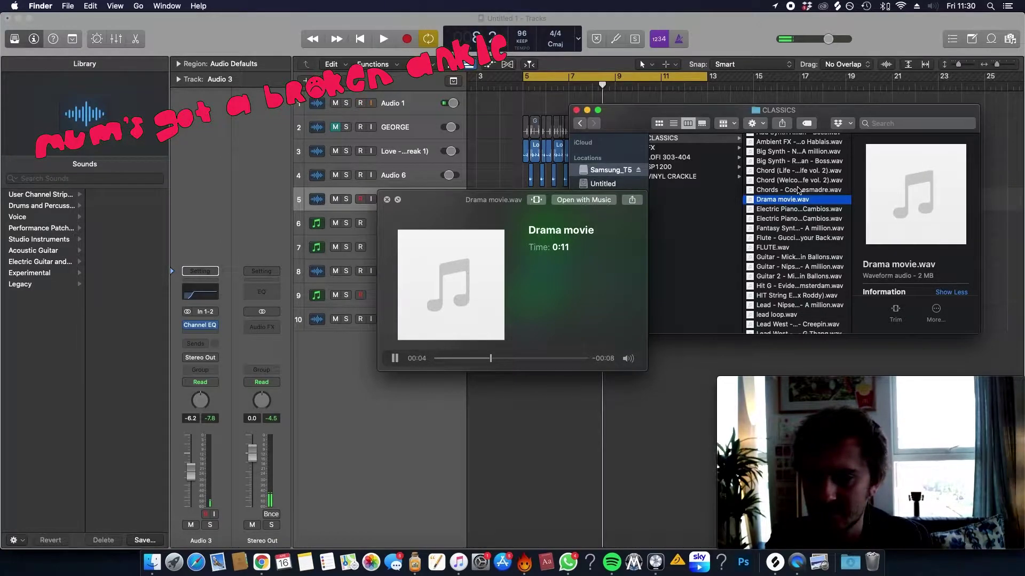
left_click(799, 190)
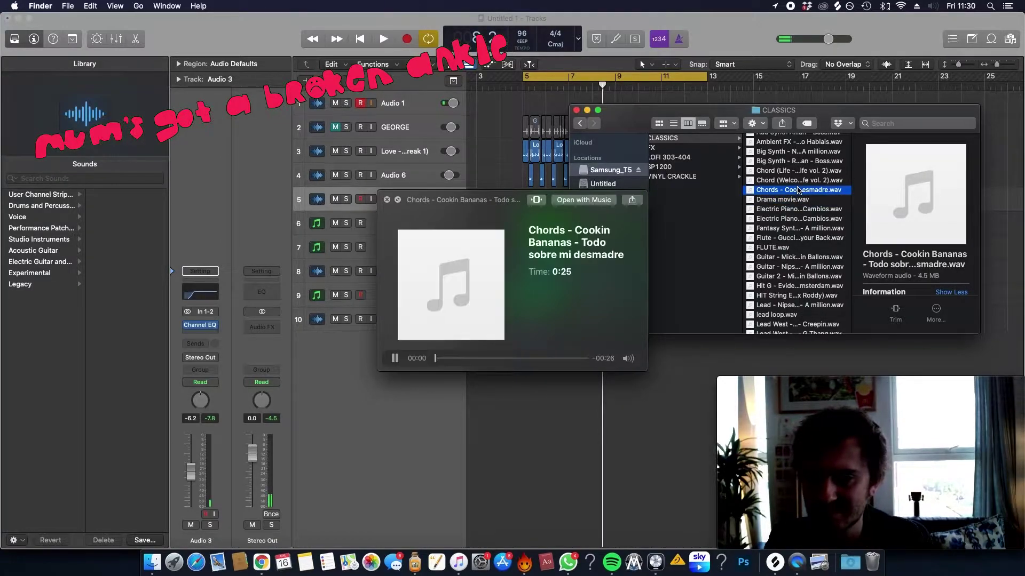
left_click(793, 277)
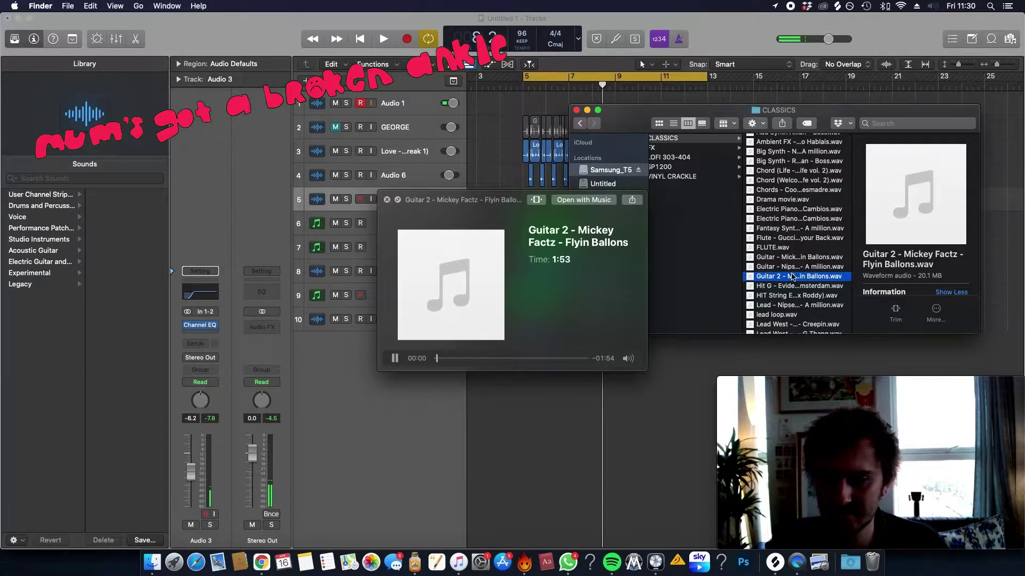
Step: Audition the Hit, String, Lead, Movie Background and organ samples in turn
key("Down")
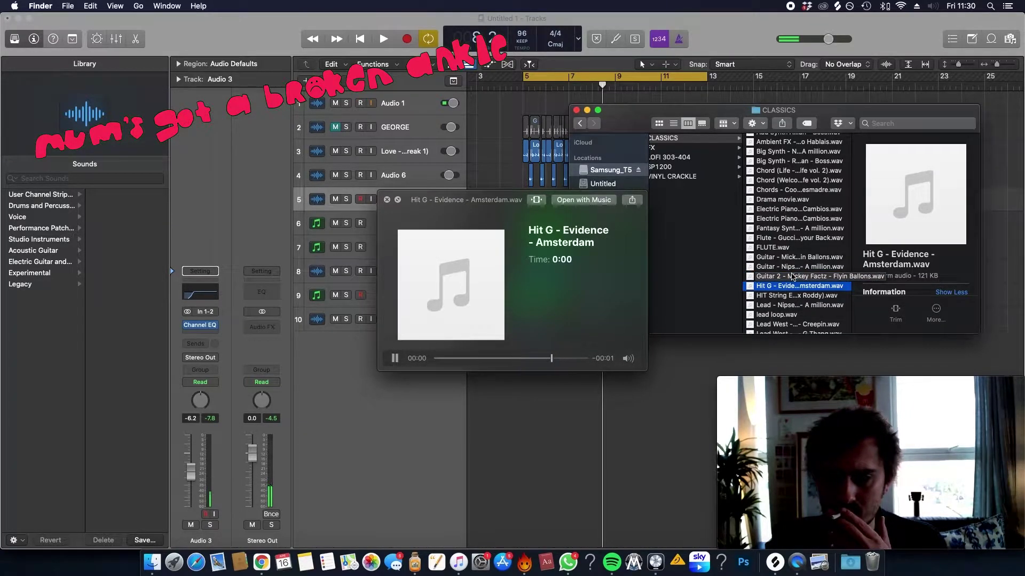
key("Down")
key("Down")
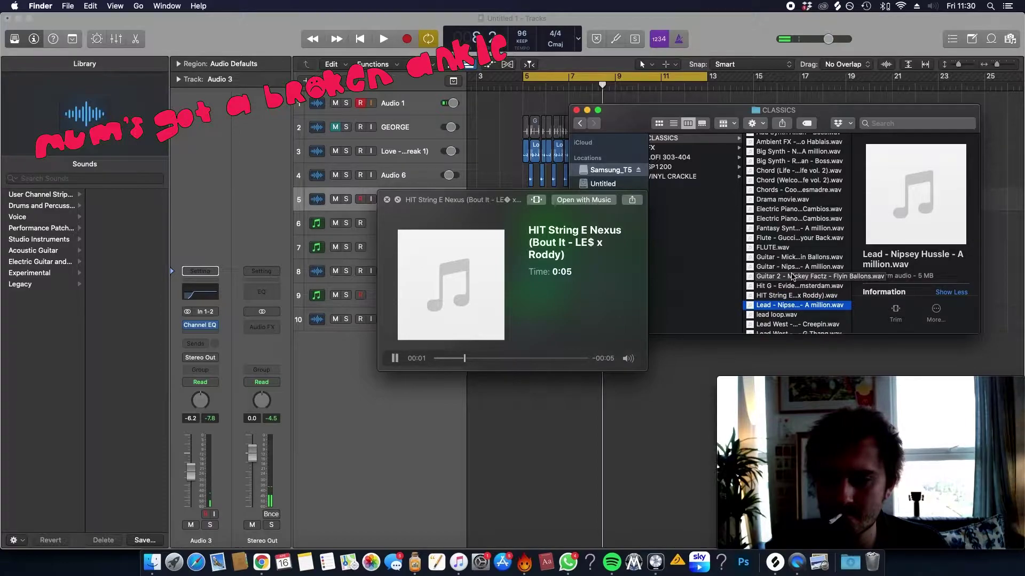
key("Down")
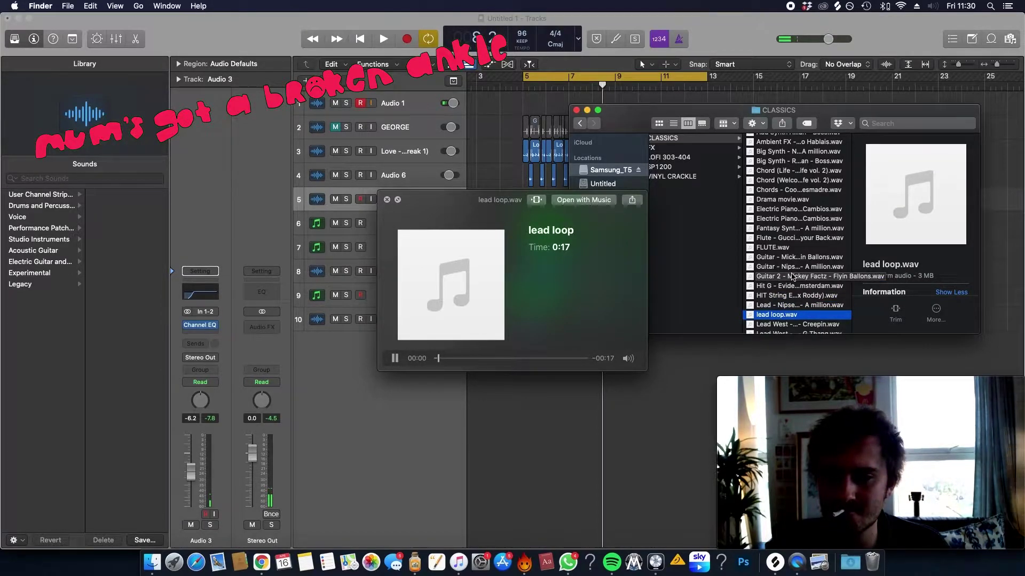
key("Down")
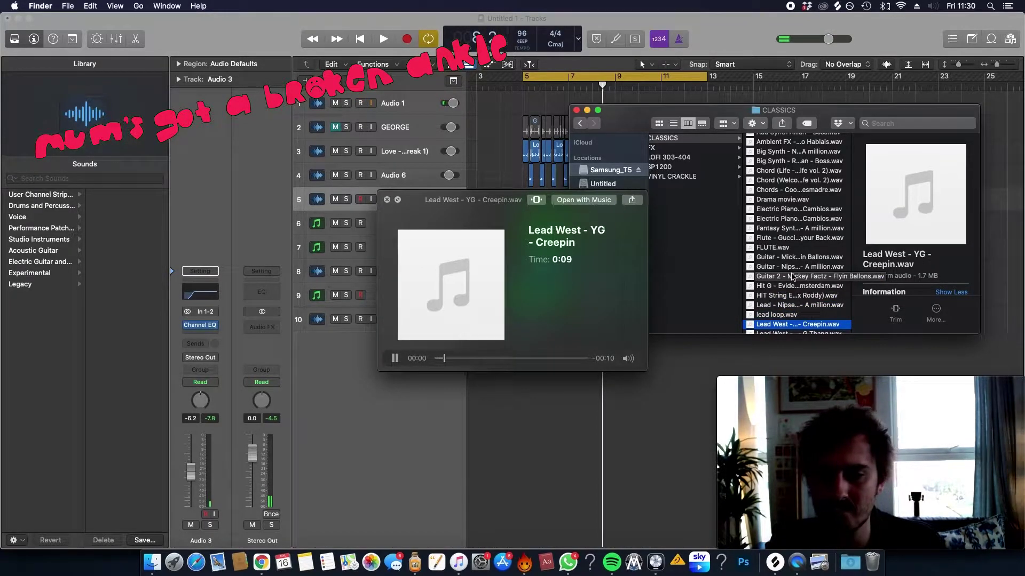
key("Down")
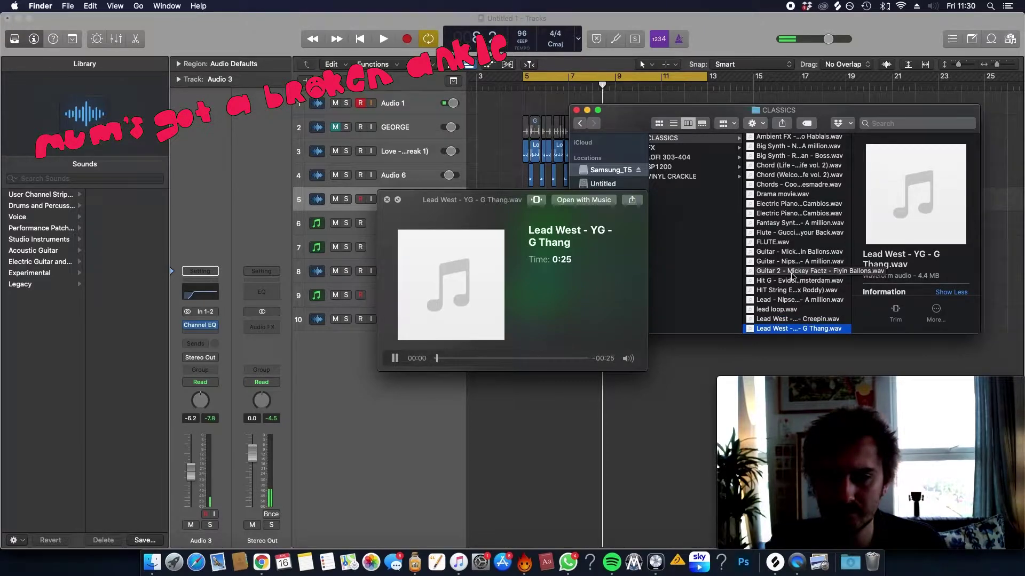
key("Down")
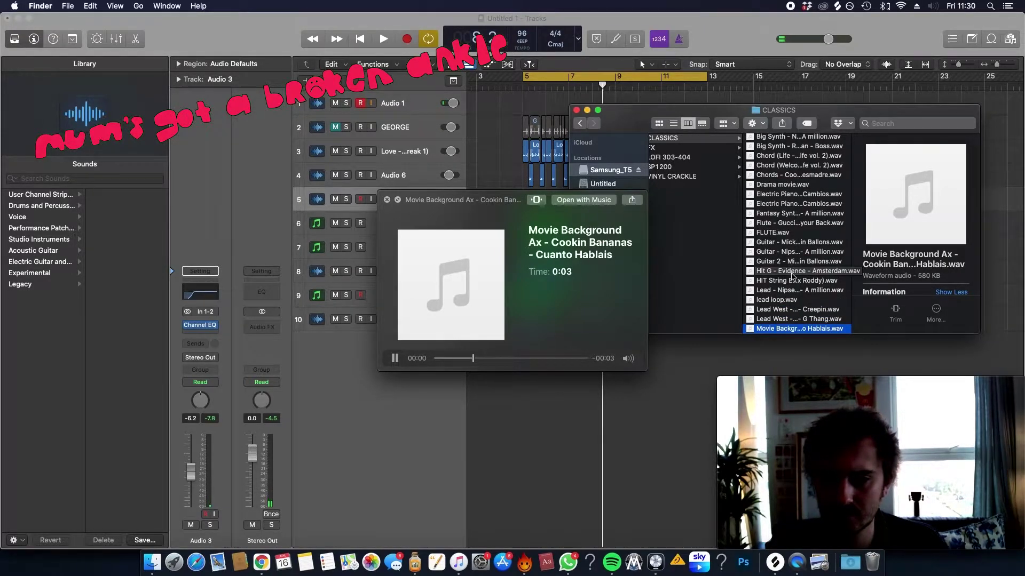
key("Down")
key("Down")
key("Down")
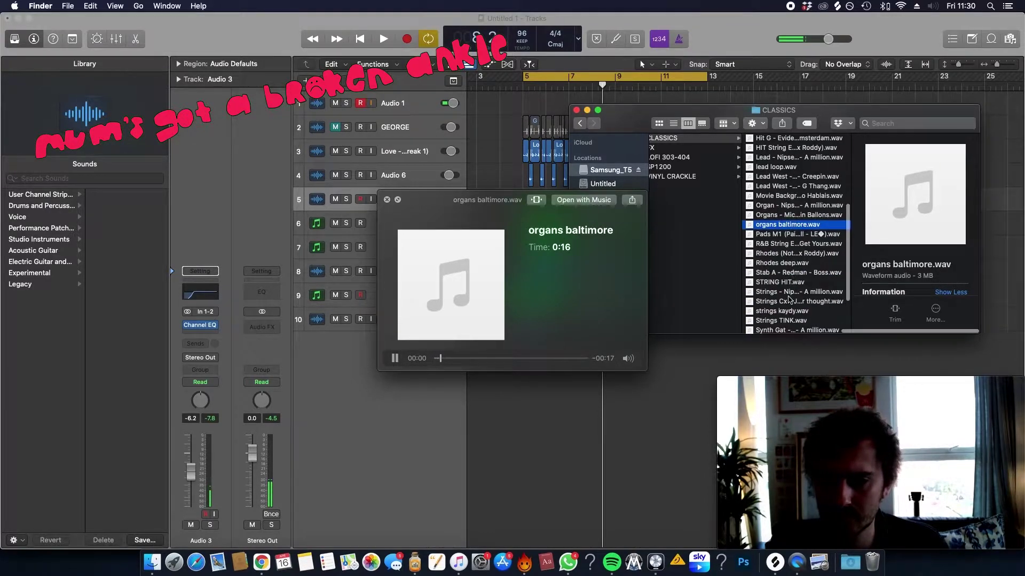
Step: Audition Strings Cx, Strings TINK, Wah D# and finally Wah Guitar 1
left_click(793, 275)
left_click(790, 299)
left_click(778, 321)
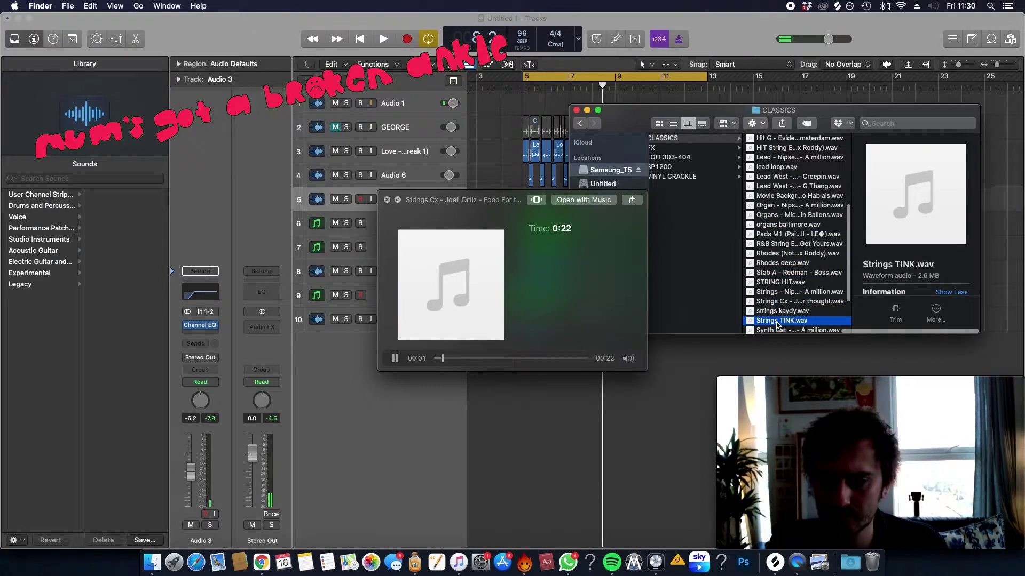
scroll(778, 324, "down", 2)
left_click(778, 320)
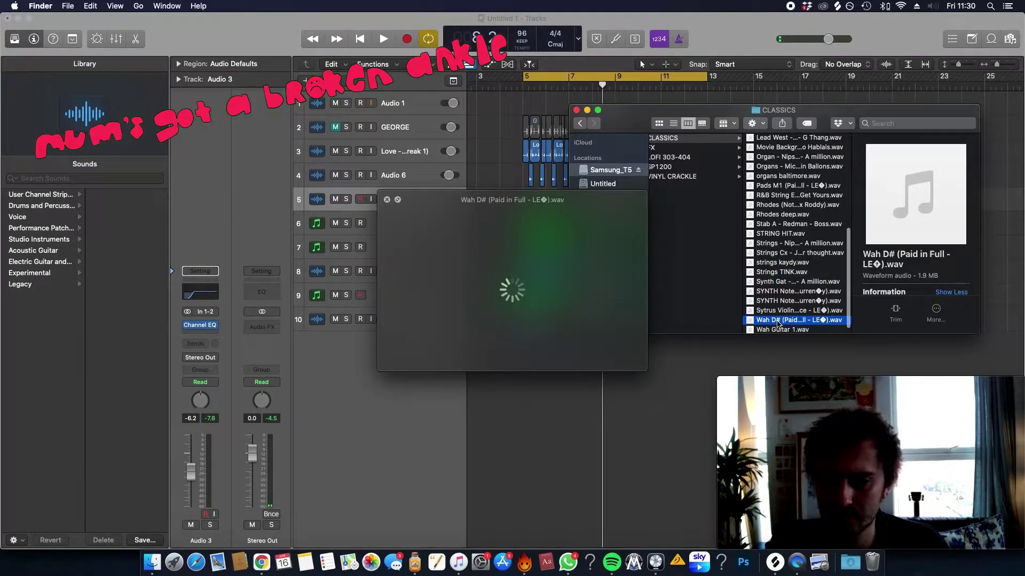
left_click(775, 329)
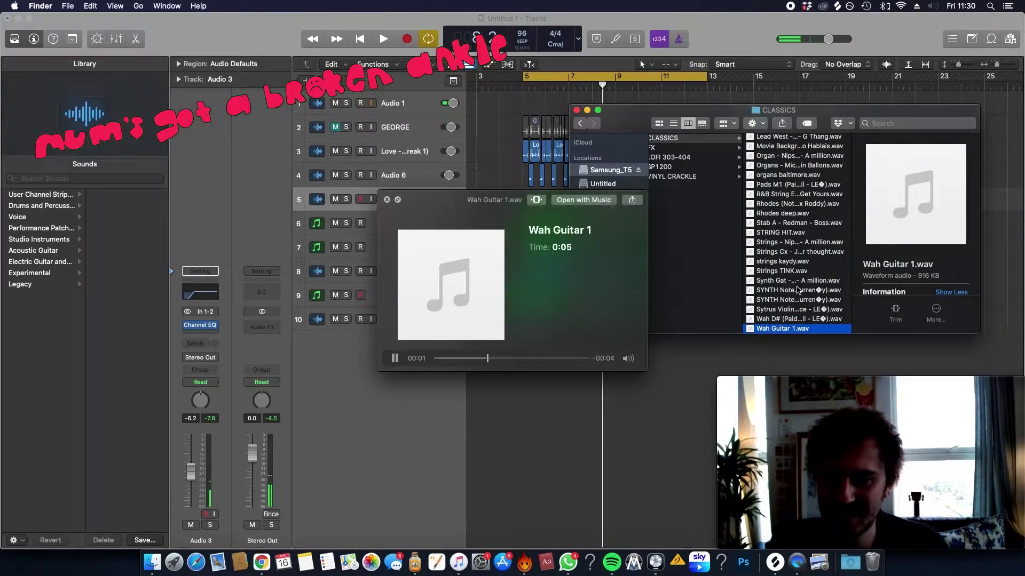
Step: Drag Wah Guitar 1.wav into the arrangement as a new track and audition it
key("space")
left_click_drag(782, 329, 548, 412)
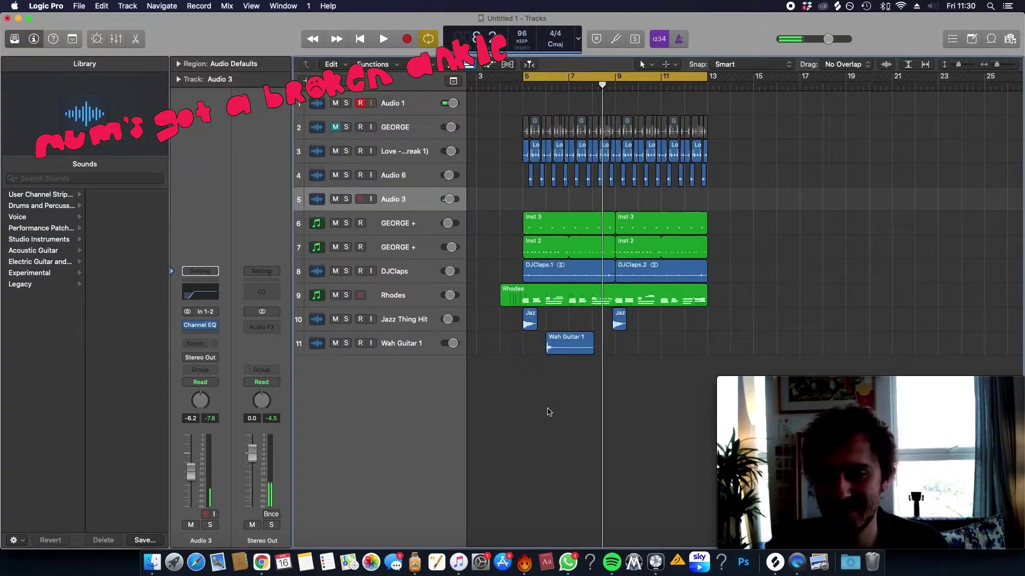
key("space")
left_click(433, 344)
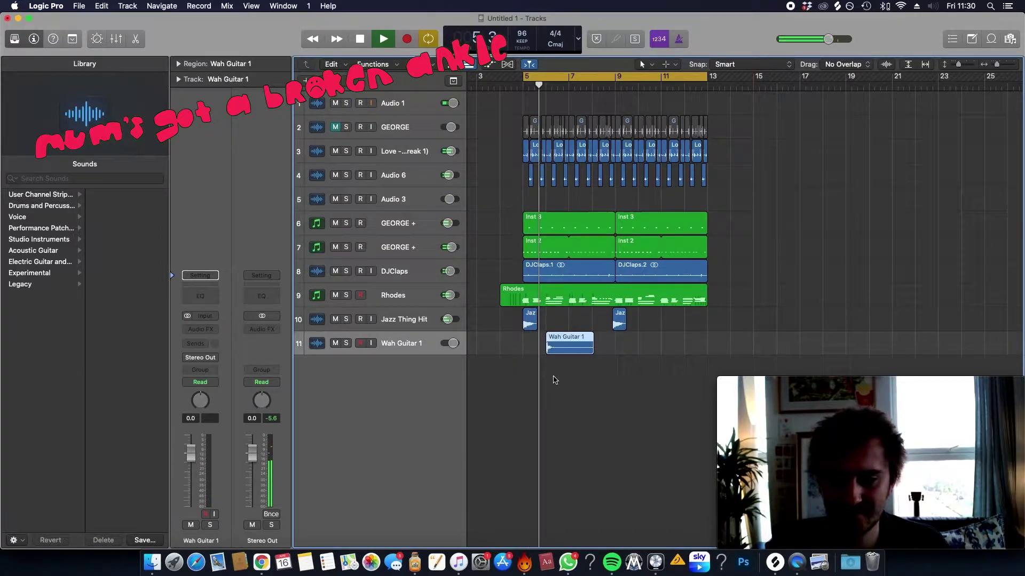
key("space")
Step: Set the Wah Guitar region's Transpose to -3 in the Region inspector
key("super+Right")
key("super+Right")
left_click(177, 64)
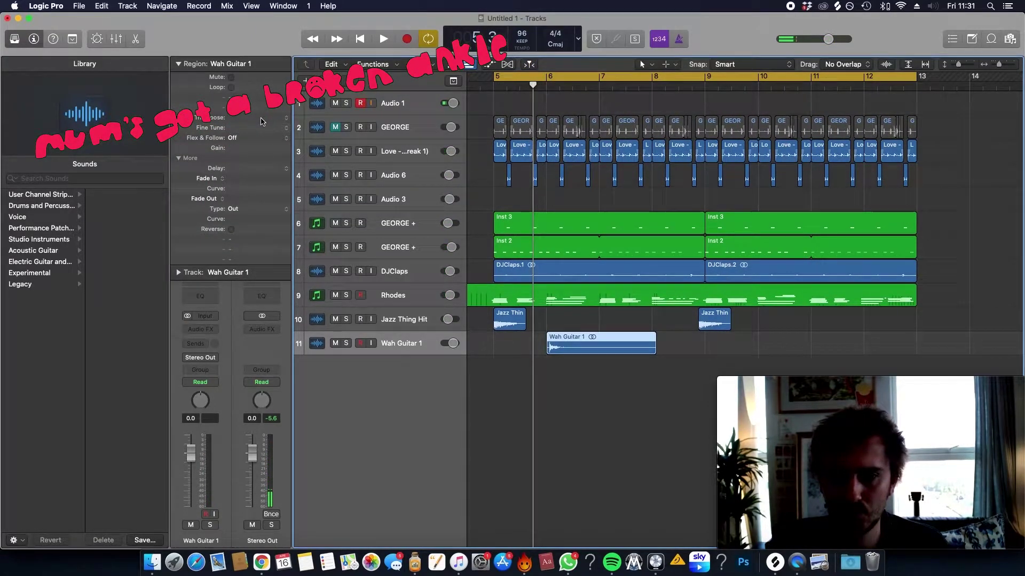
left_click_drag(261, 121, 259, 130)
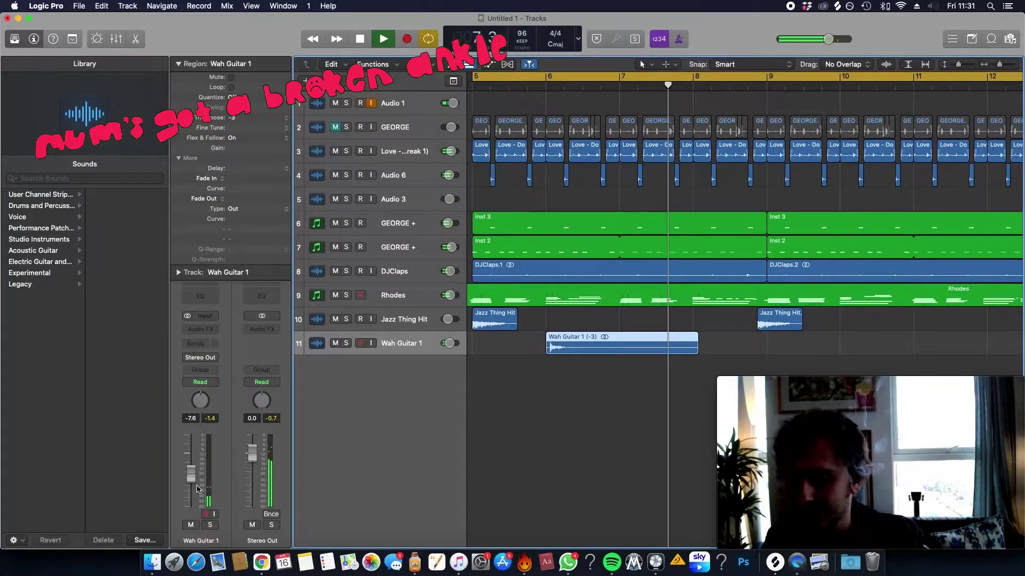
Step: Split the Wah Guitar region at bar 8 and delete the part after it
key("super+Left")
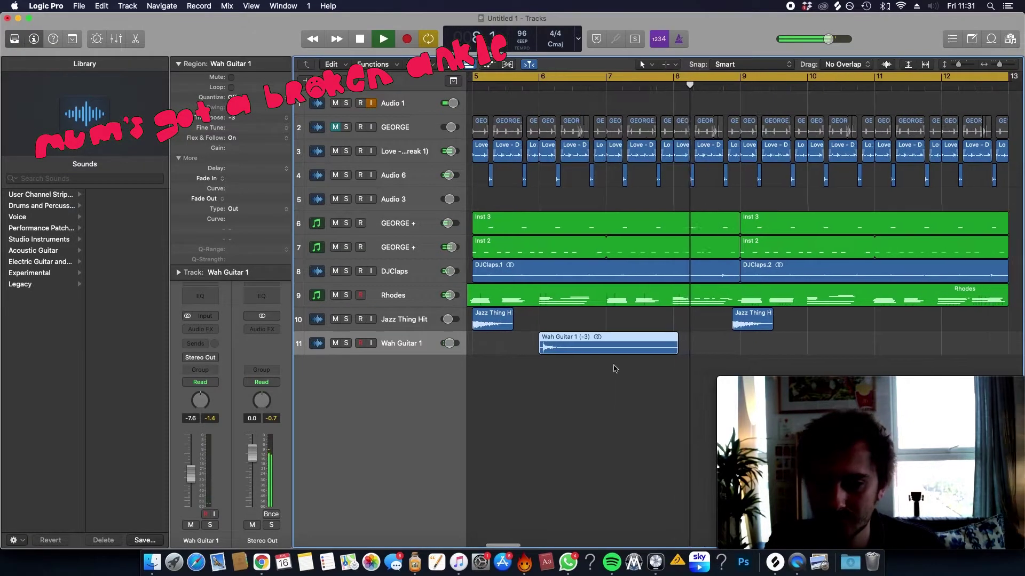
double_click(673, 345)
key("super+Left")
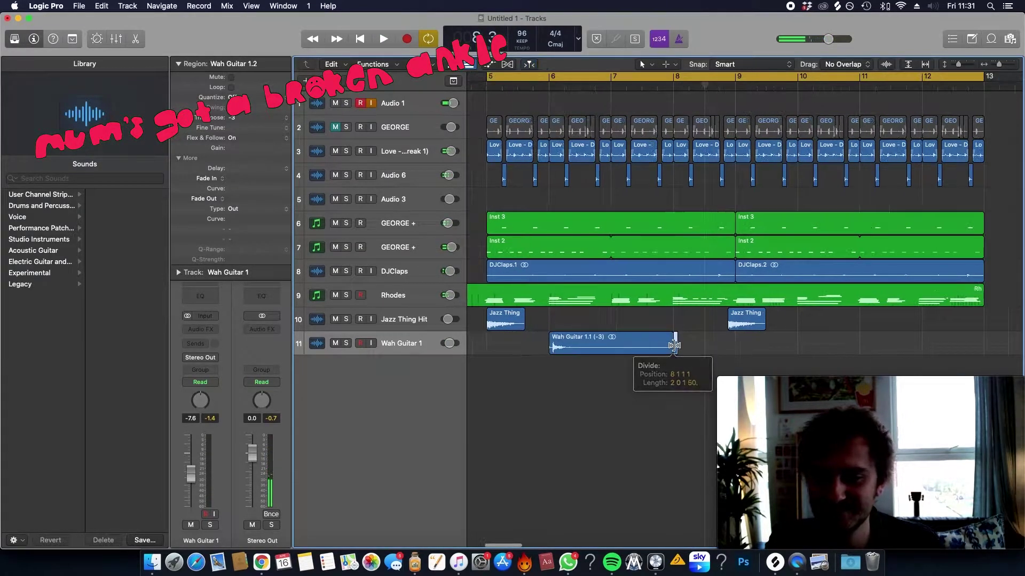
key("Delete")
key("Delete")
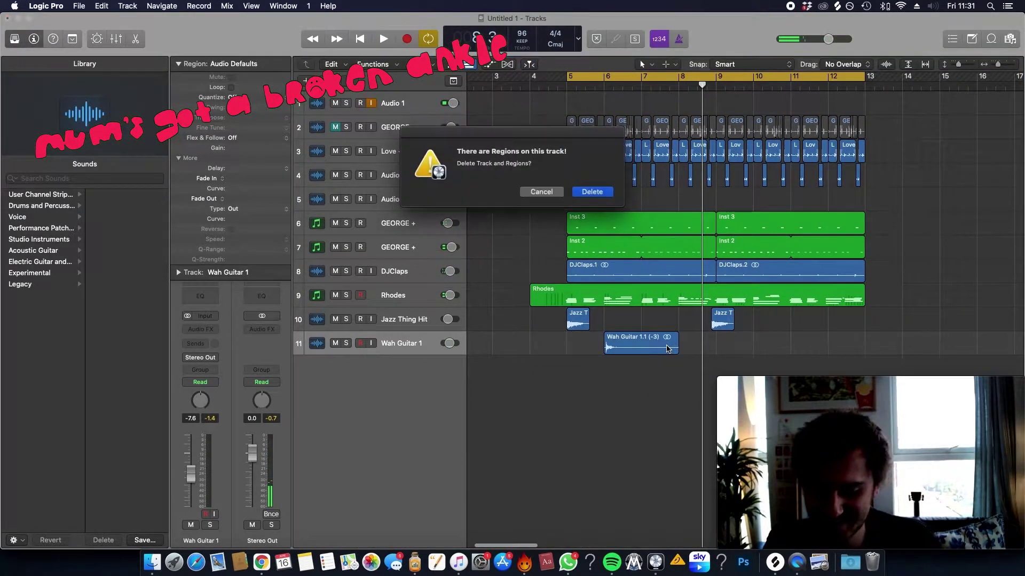
left_click(551, 197)
Step: Loop the Wah Guitar region through to bar 14 and play it back
left_click(622, 346)
key("l")
key("space")
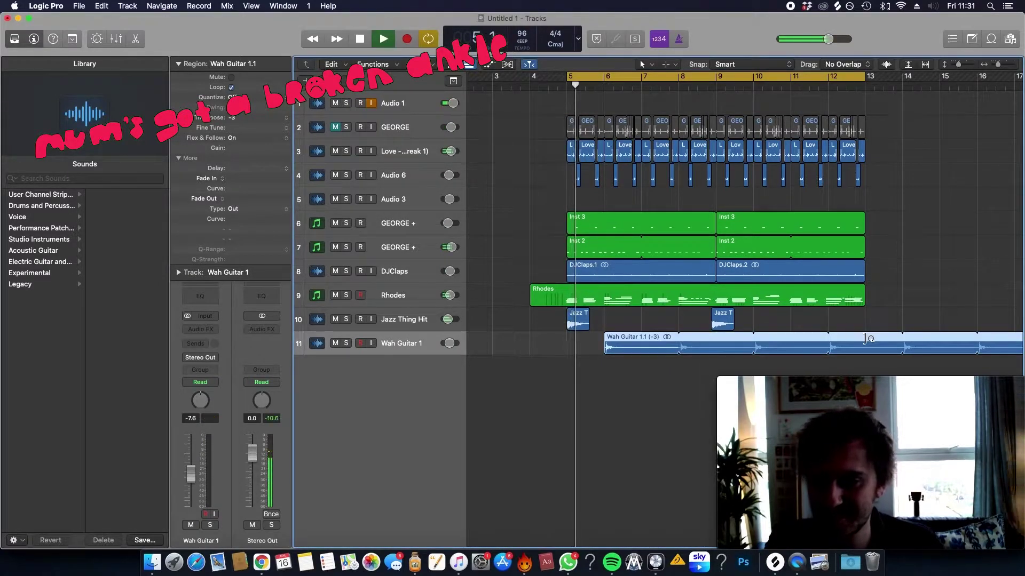
left_click_drag(865, 338, 902, 349)
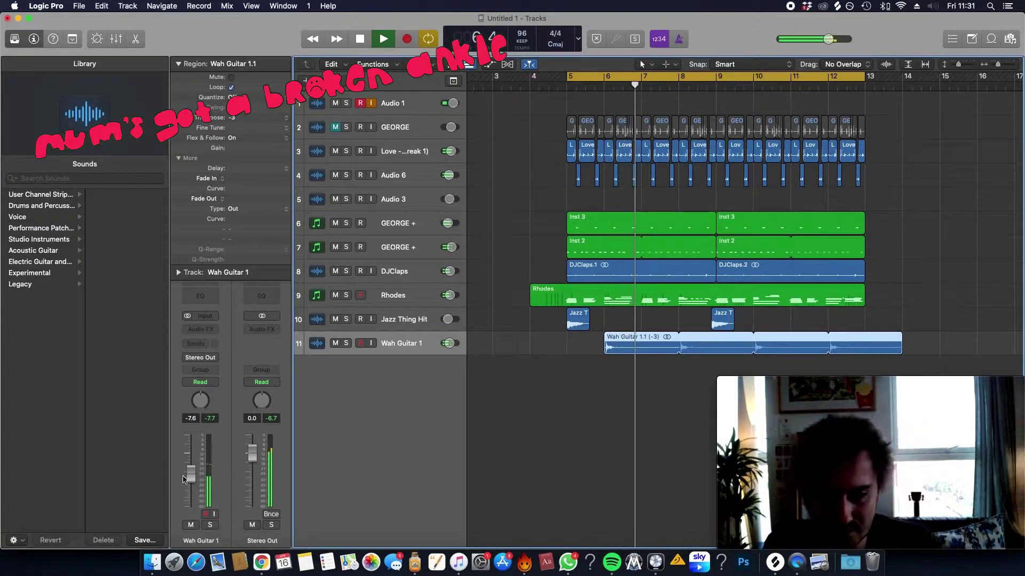
left_click(417, 327)
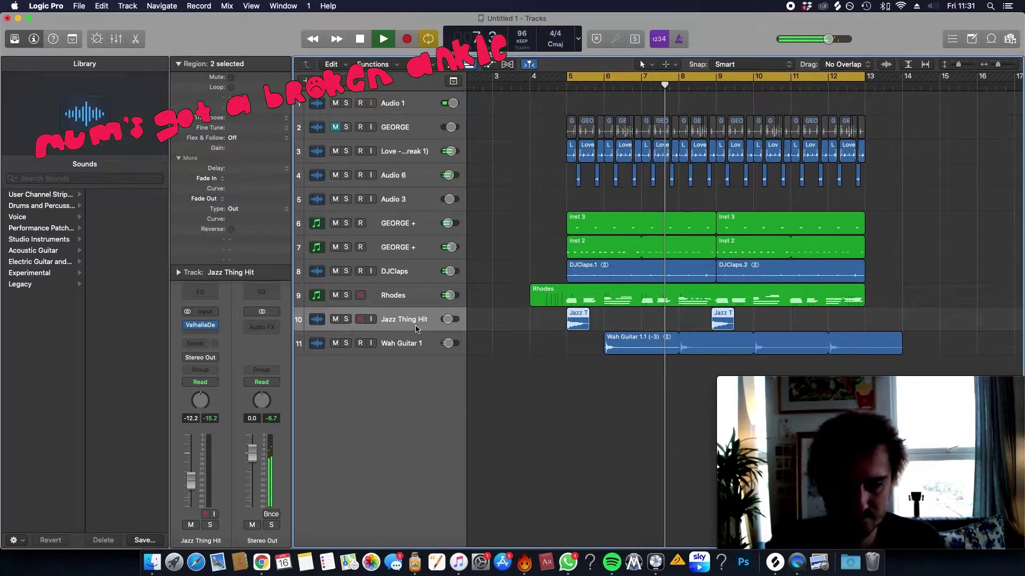
key("Down")
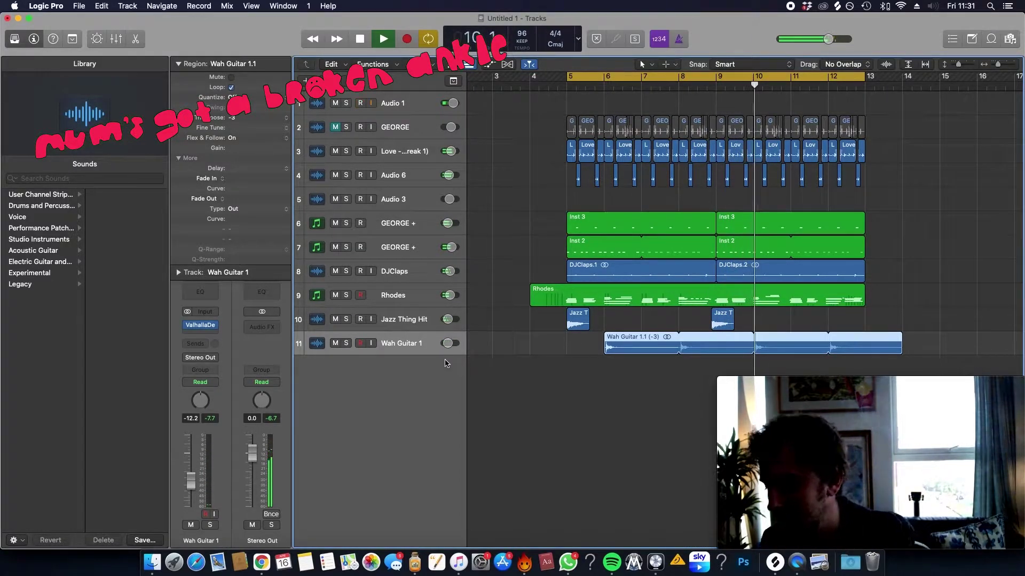
Step: Bypass ValhallaDelay on Wah Guitar 1, then select the Rhodes, Audio 3 and Audio 1 tracks
left_click(187, 328)
scroll(610, 339, "down", 3)
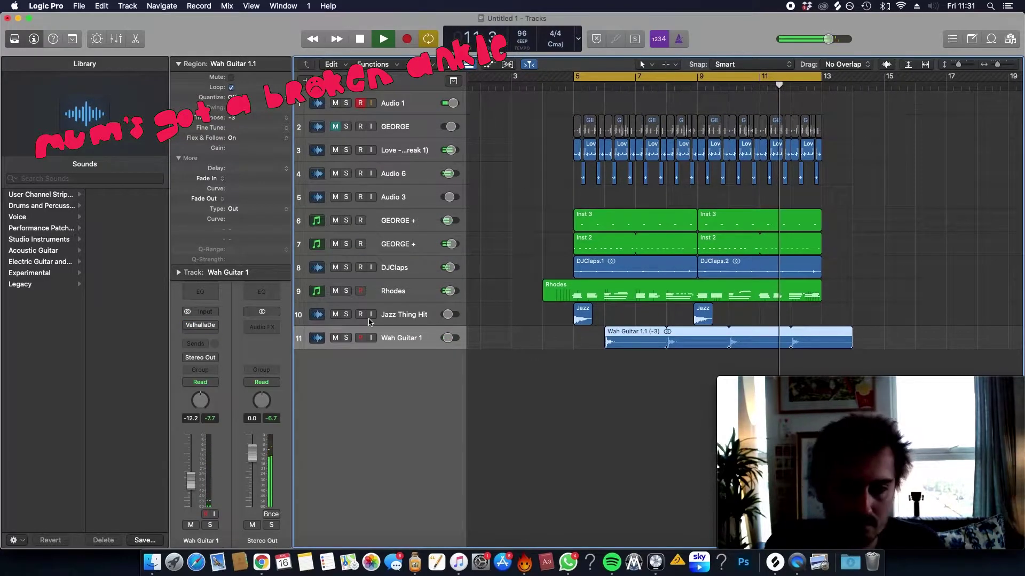
left_click(412, 294)
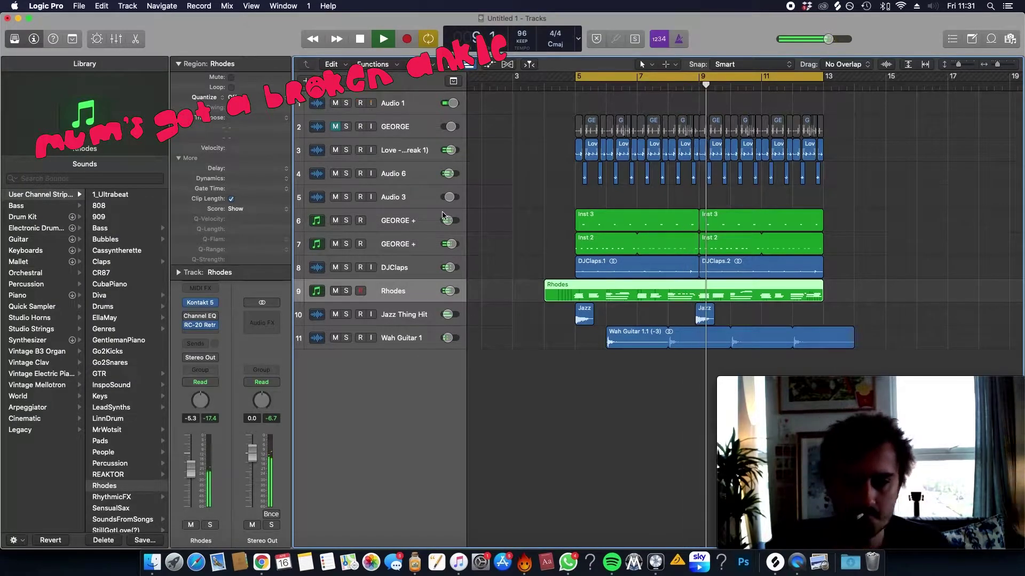
left_click(422, 198)
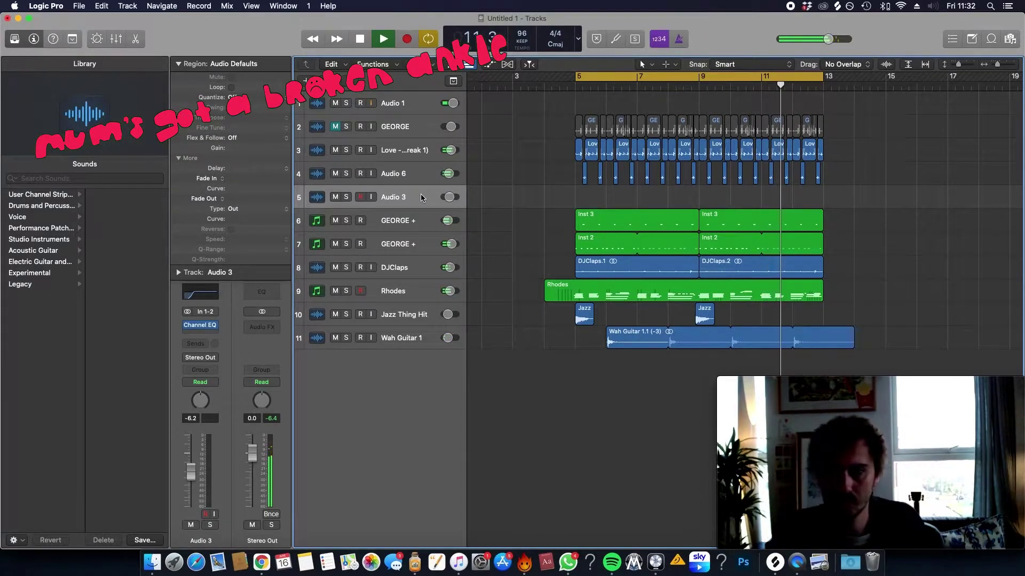
left_click(426, 109)
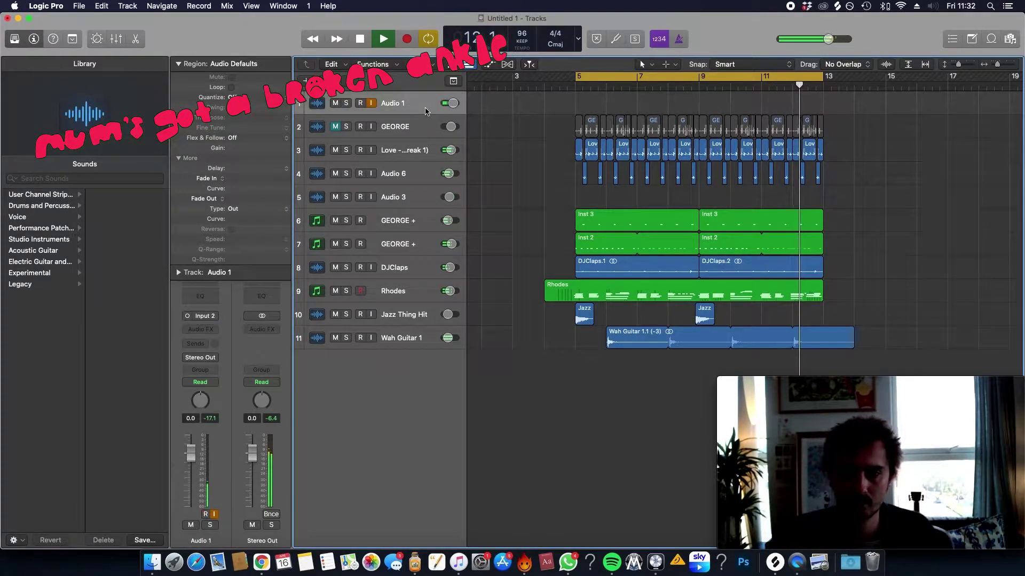
left_click(412, 197)
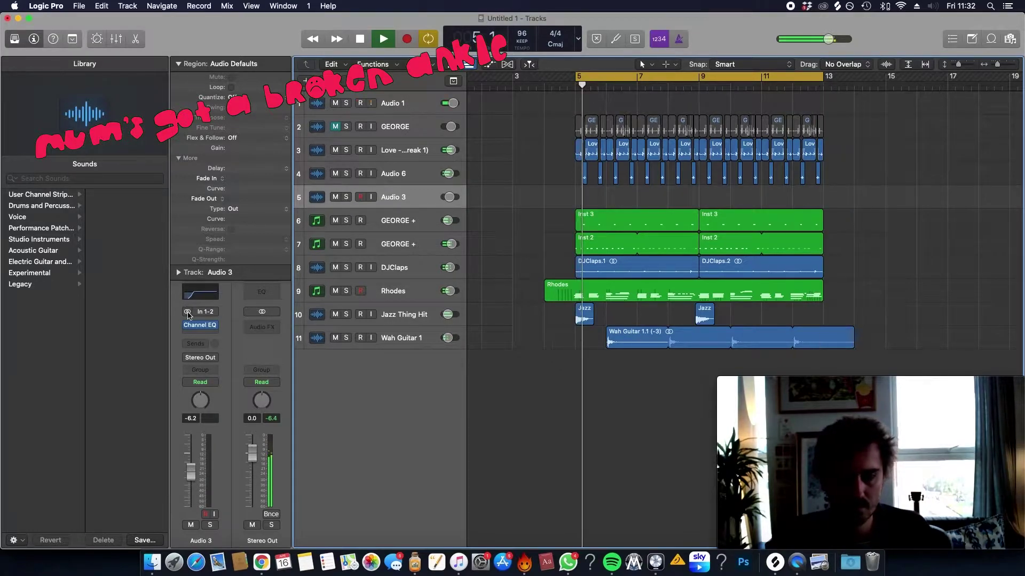
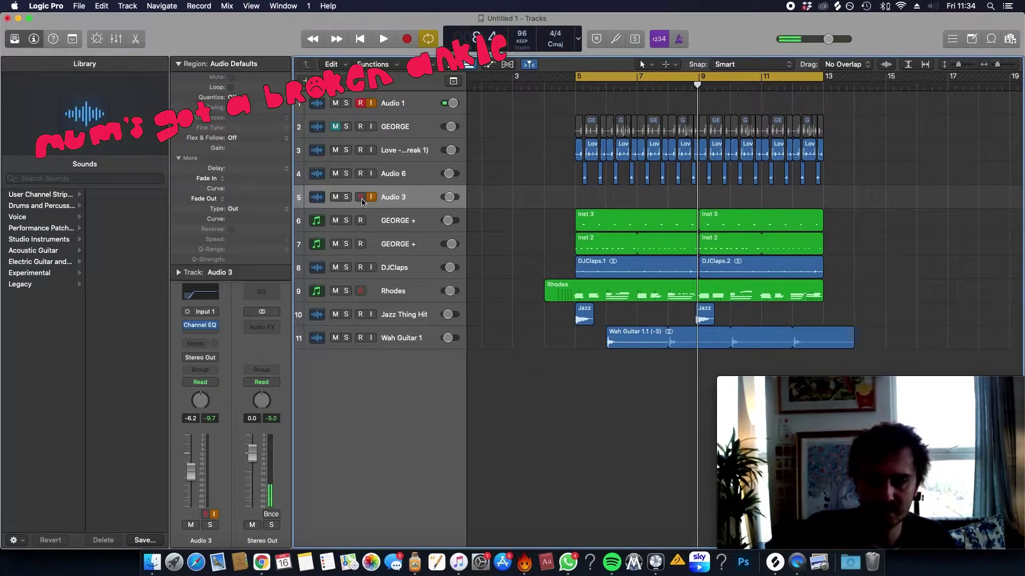
Step: Undo a false-start recording, then record-arm the Rhodes track alongside Audio 3
key("r")
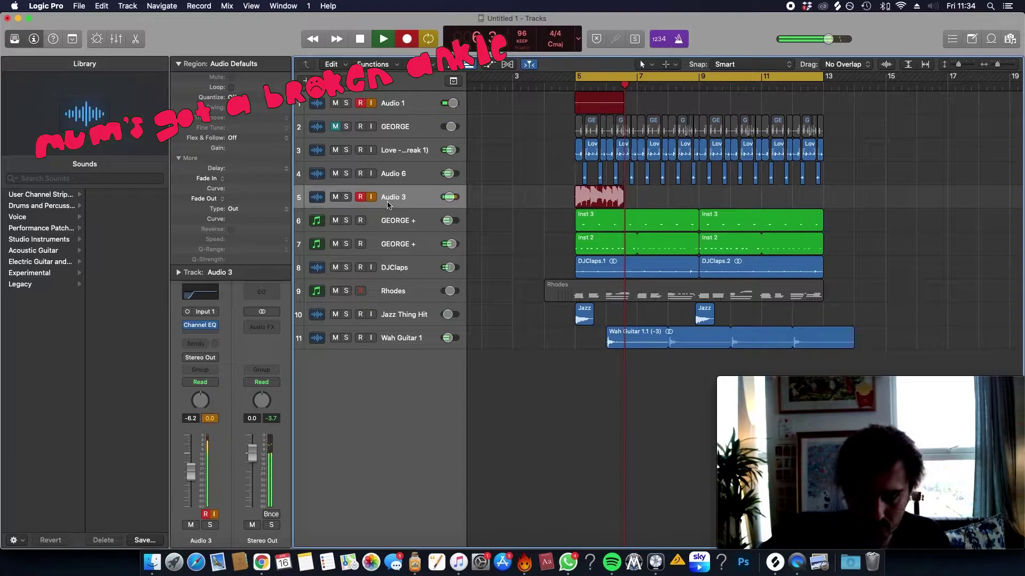
key("space")
key("super+z")
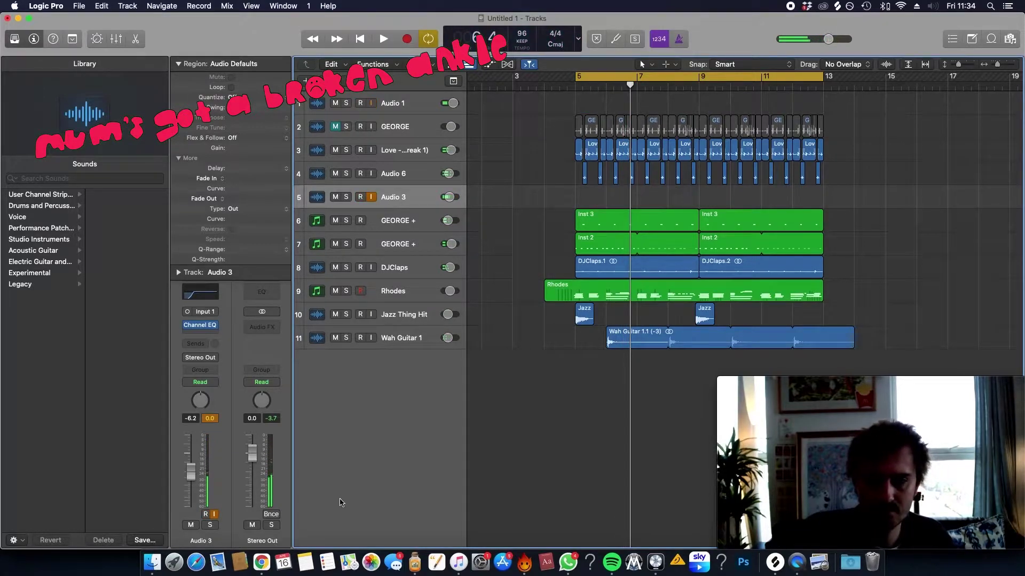
left_click(362, 292)
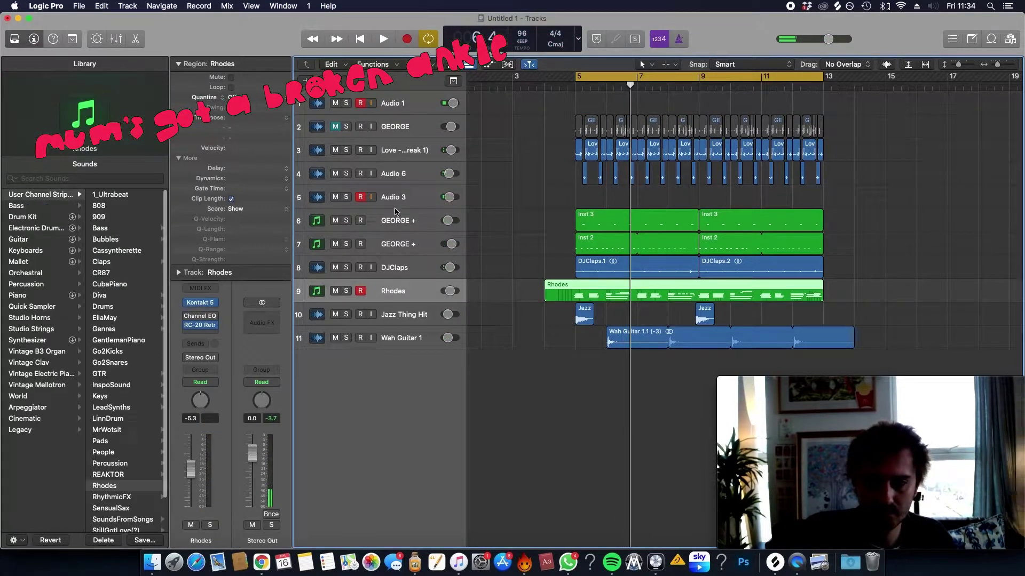
left_click(362, 292)
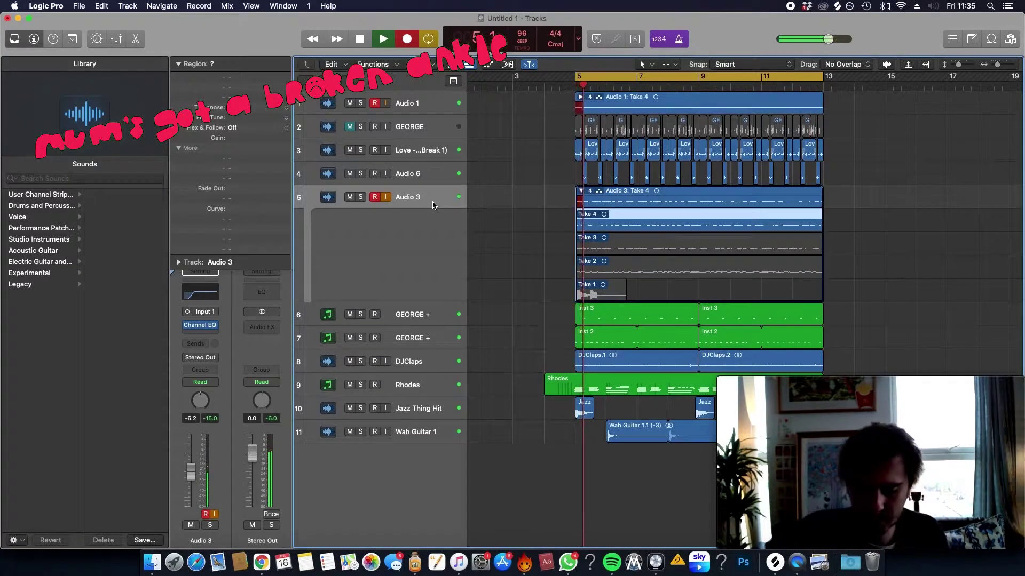
Step: Stop after the fourth take, delete Audio 1's take folder, and play back Audio 3's takes
key("space")
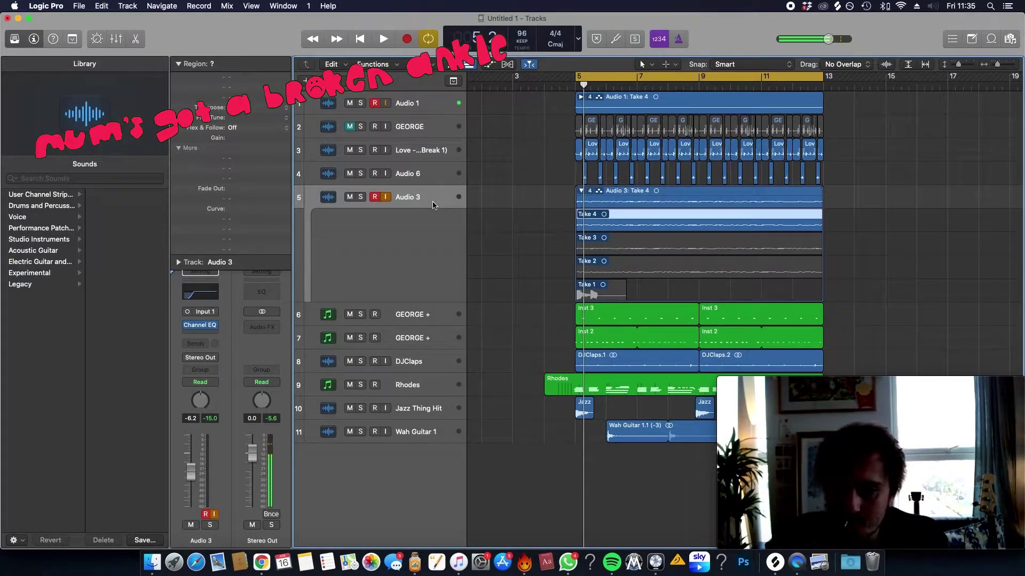
left_click(587, 104)
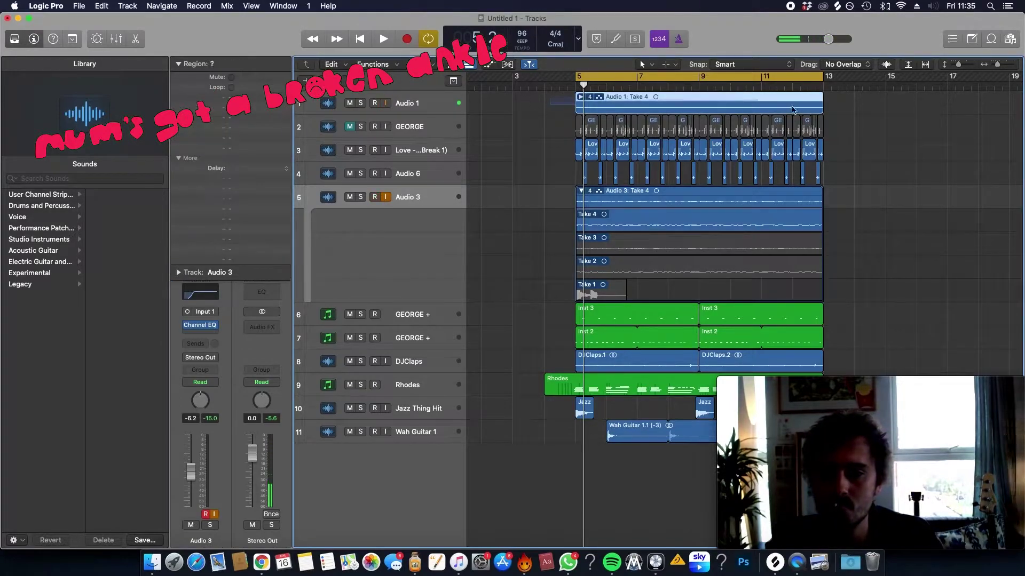
key("Delete")
key("Return")
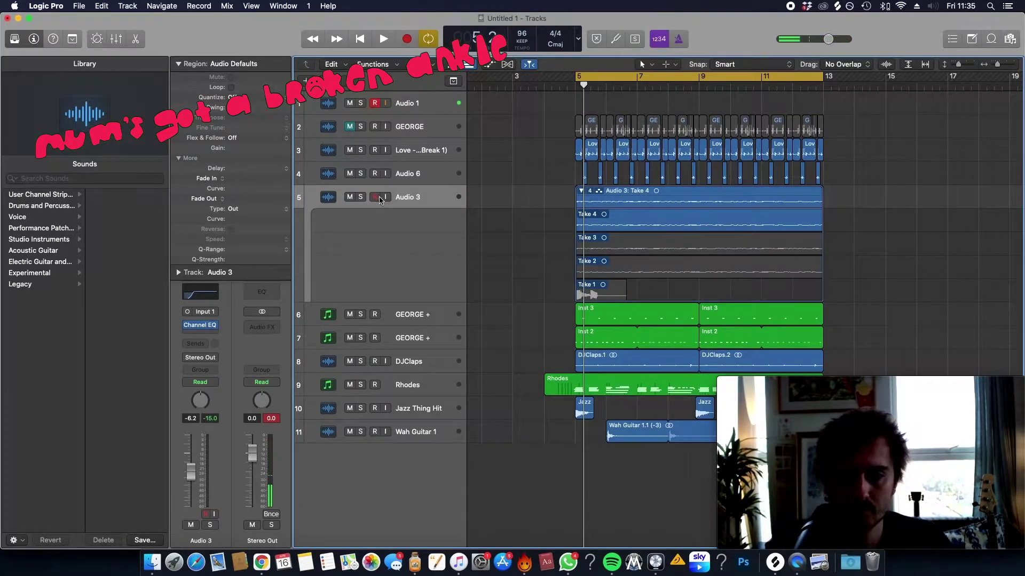
key("v")
key("space")
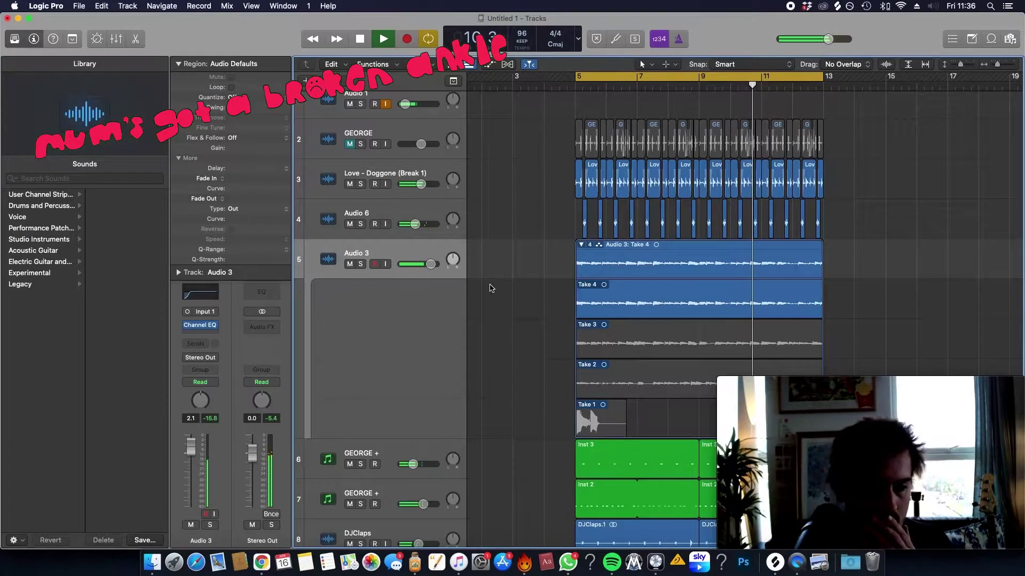
Step: Try Take 3 for the end of Audio 3's comp, then switch the ending back to Take 4
scroll(553, 294, "up", 2)
scroll(553, 297, "down", 3)
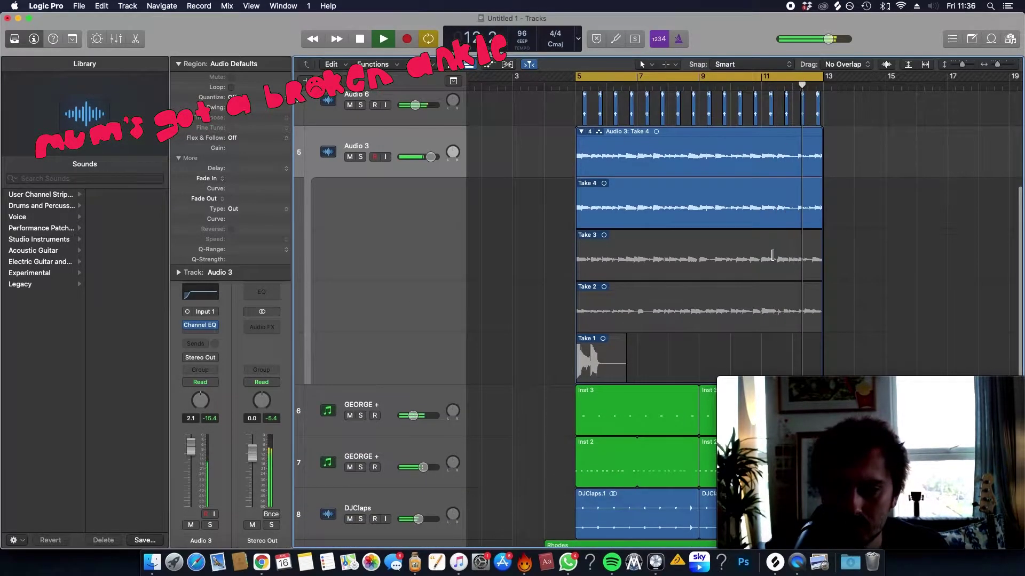
left_click_drag(777, 256, 855, 190)
left_click(776, 85)
scroll(857, 227, "up", 2)
scroll(856, 226, "right", 2)
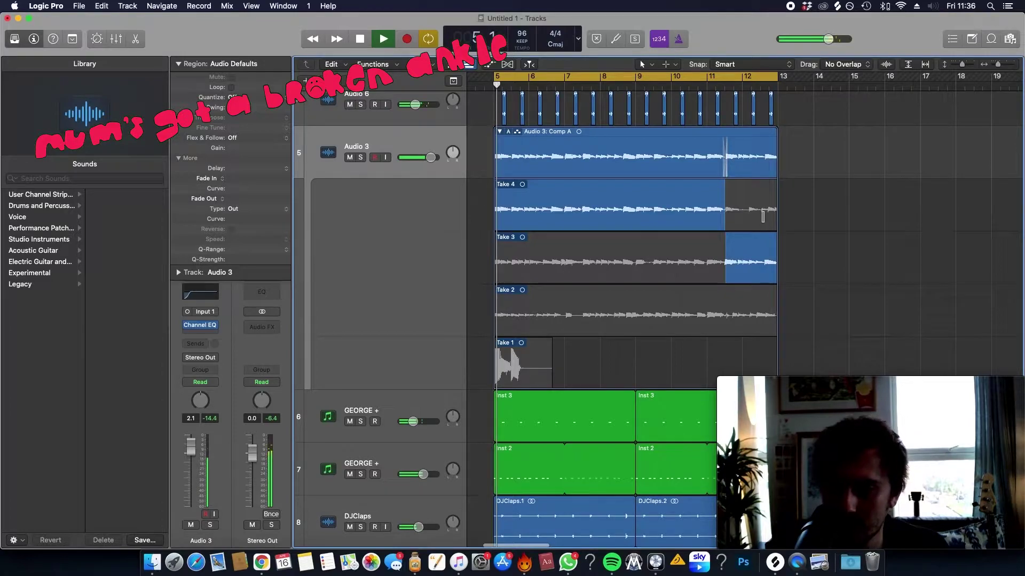
left_click(745, 237)
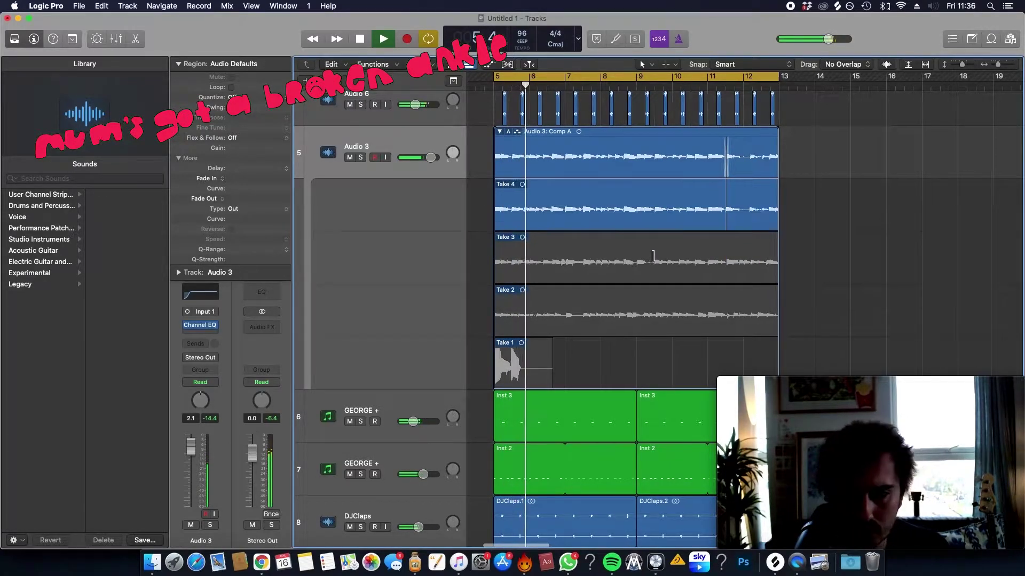
scroll(589, 264, "up", 2)
Step: Reset Audio 3's volume to 0 dB and check the take folder's comp options
left_click(411, 154, "alt")
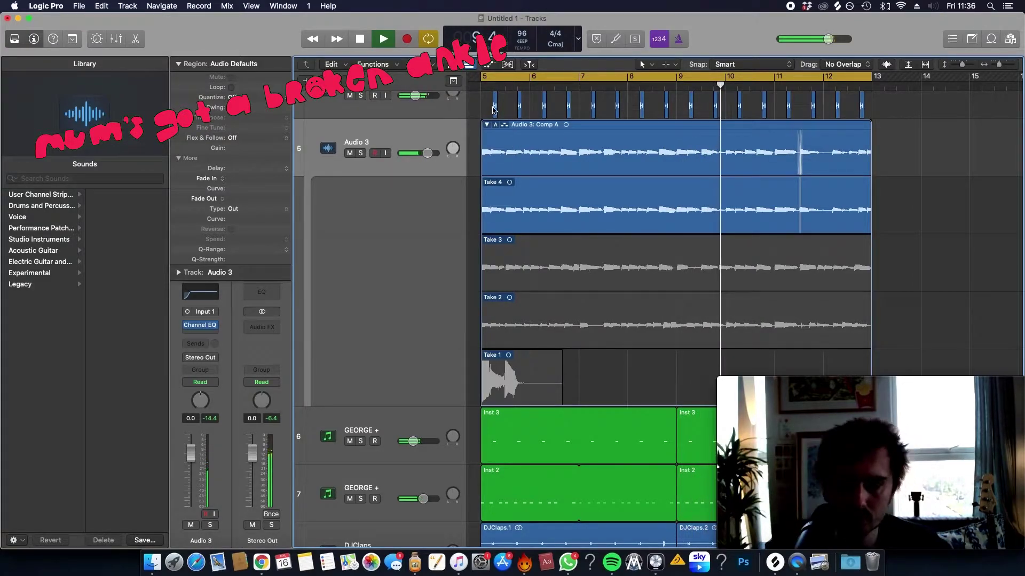
left_click(496, 125)
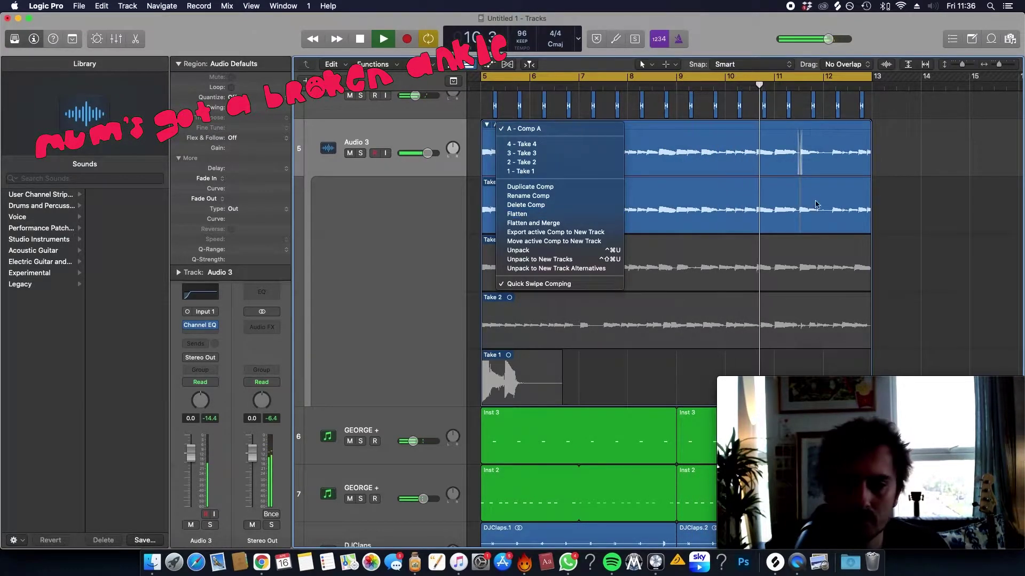
left_click(987, 213)
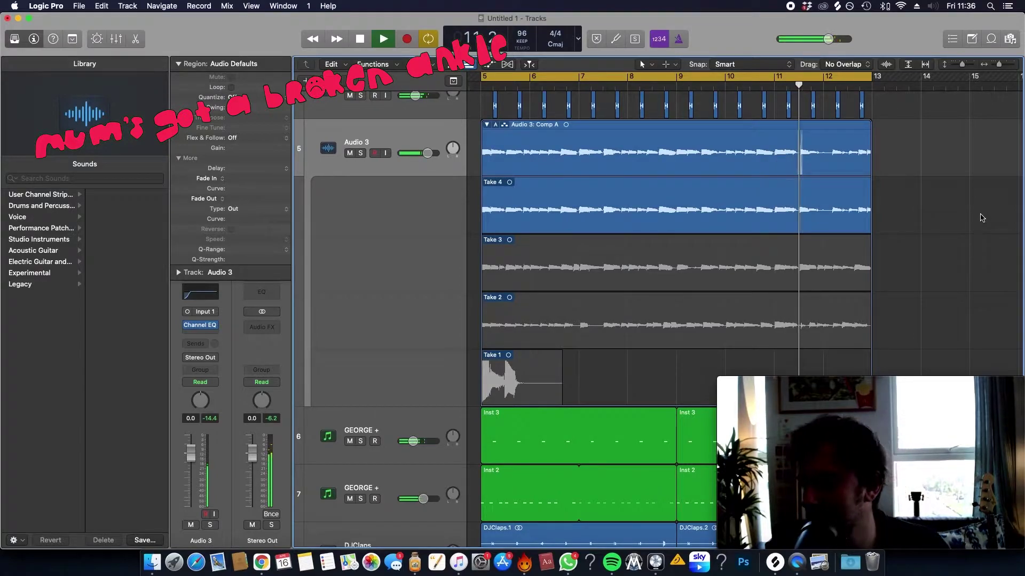
Step: Audition Take 2 and Take 3 for the comp ending, settling back on Take 4
key("super+Right")
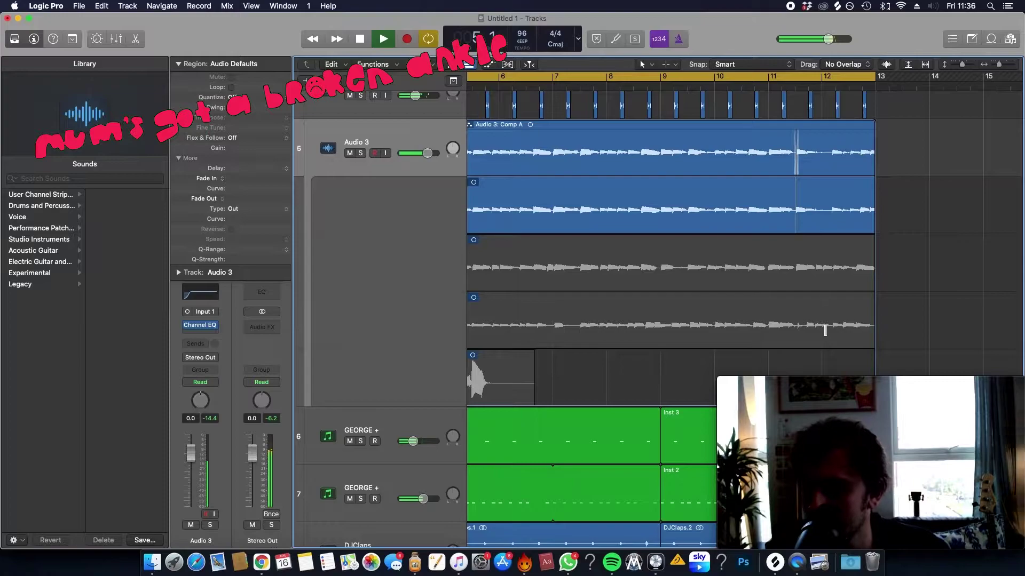
left_click_drag(812, 324, 875, 324)
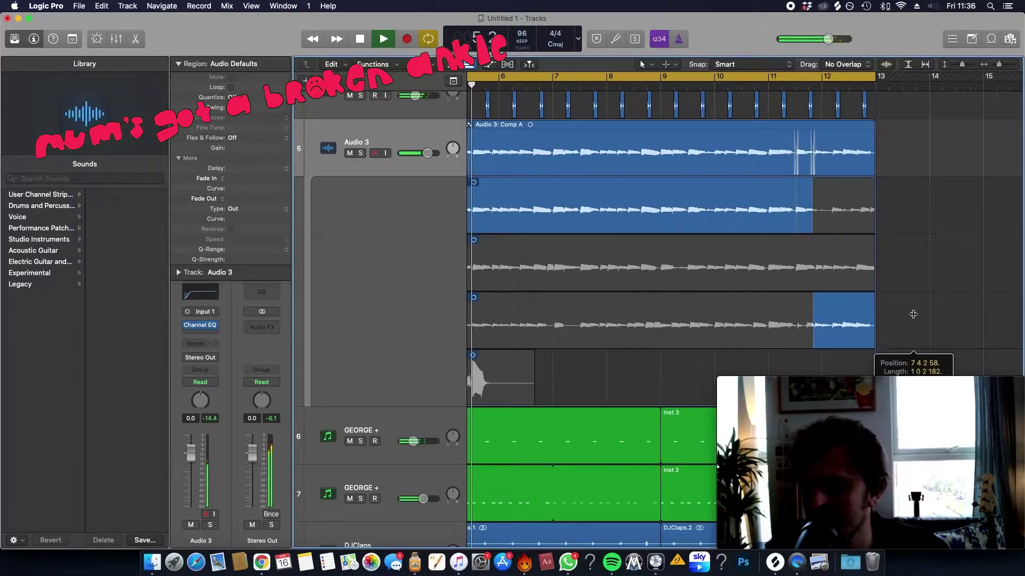
left_click(793, 87)
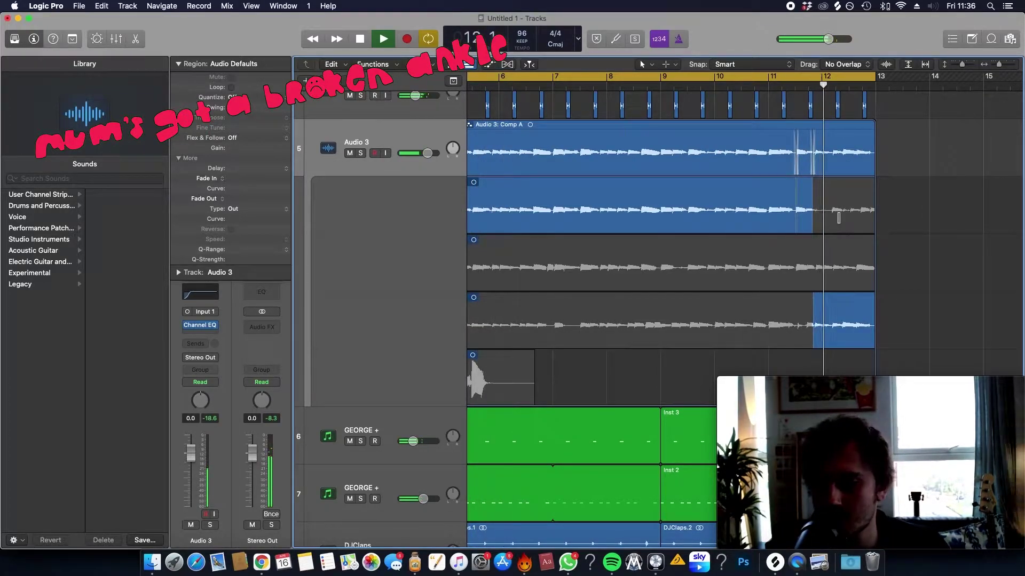
left_click(829, 260)
key("super+Left")
scroll(722, 232, "left", 5)
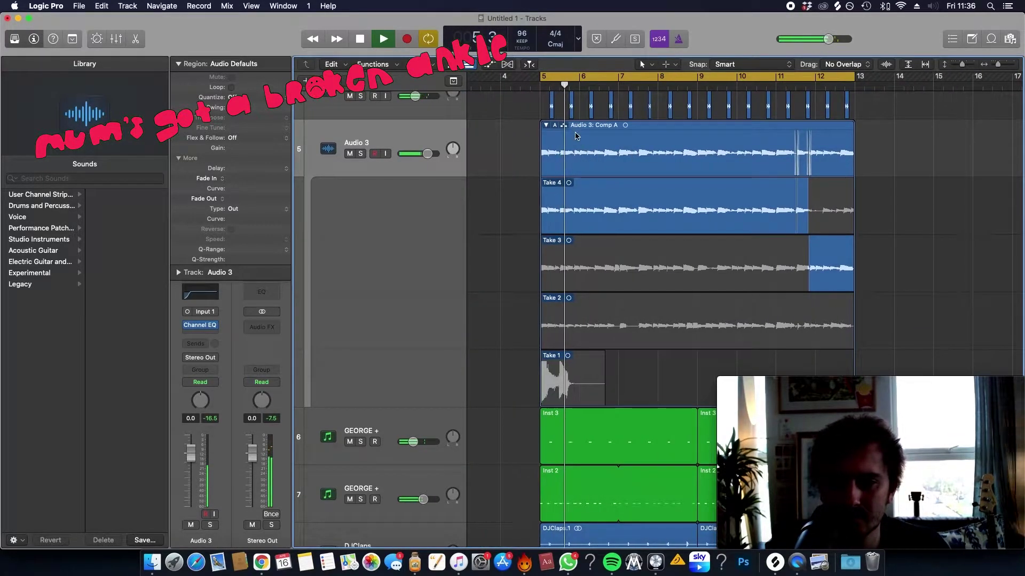
key("space")
left_click(555, 126)
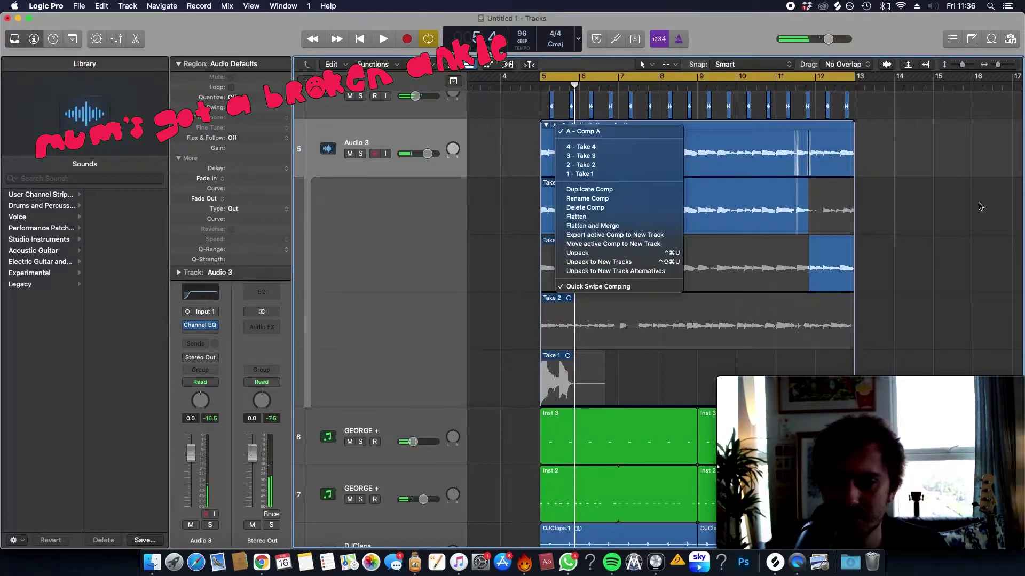
left_click(981, 207)
left_click(834, 210)
Step: Play back from about bar 11.5 to check the comp transition
left_click(794, 89)
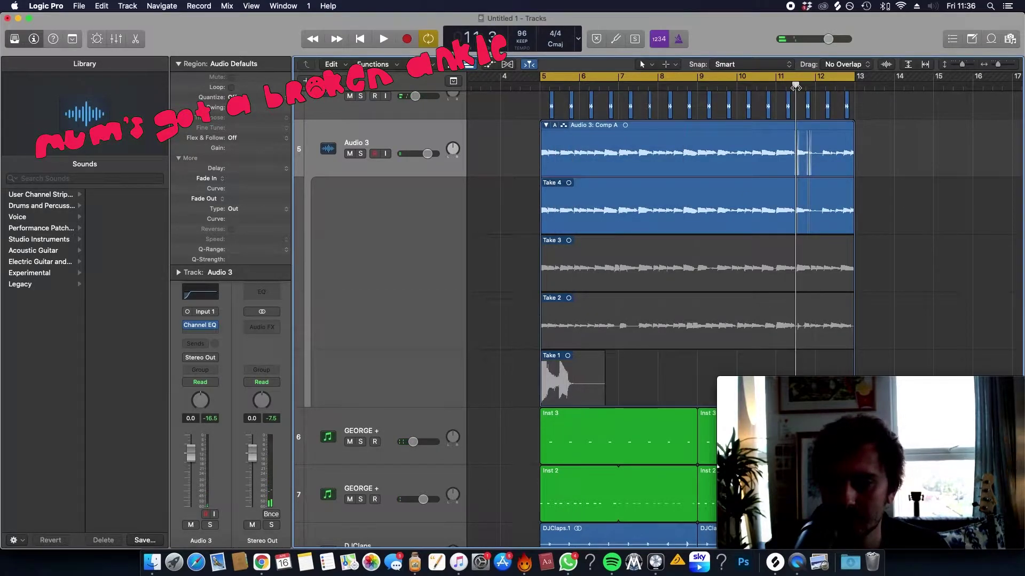
key("space")
key("super+Right")
key("super+Right")
scroll(919, 271, "right", 5)
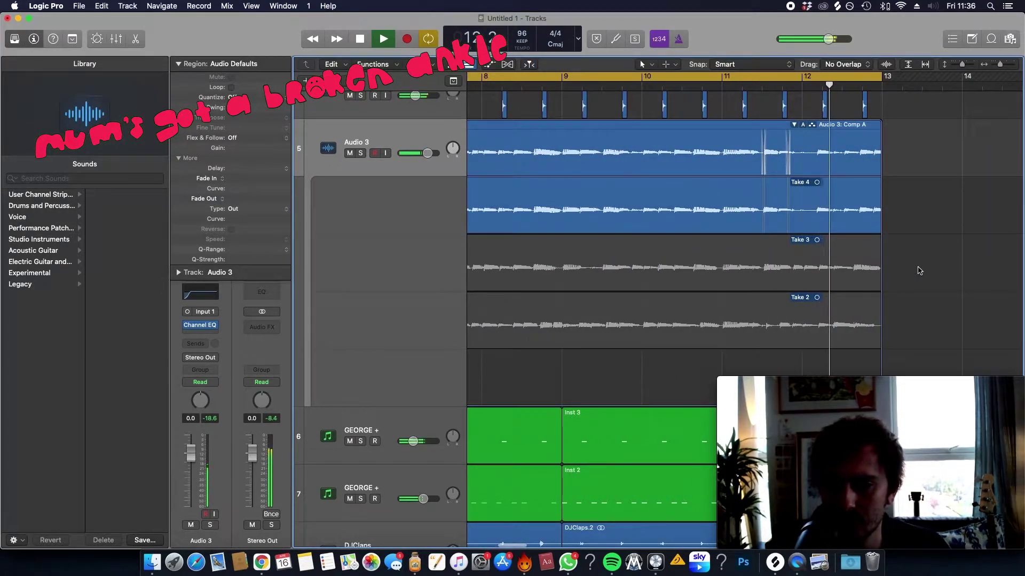
key("super+Left")
key("super+Left")
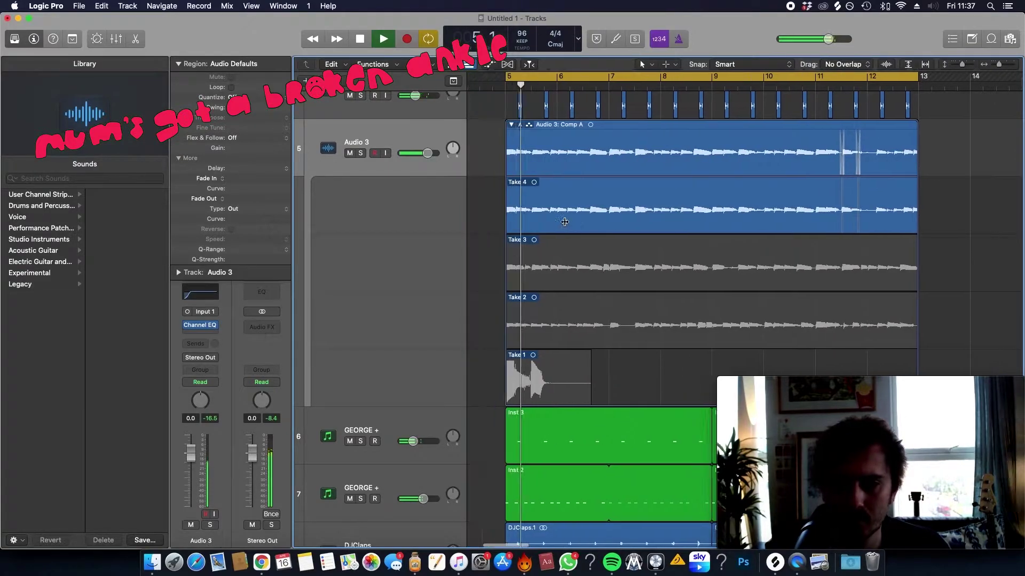
key("space")
Step: Flatten the Audio 3 take folder into Comp A regions and play it back
left_click(561, 126)
left_click(608, 218)
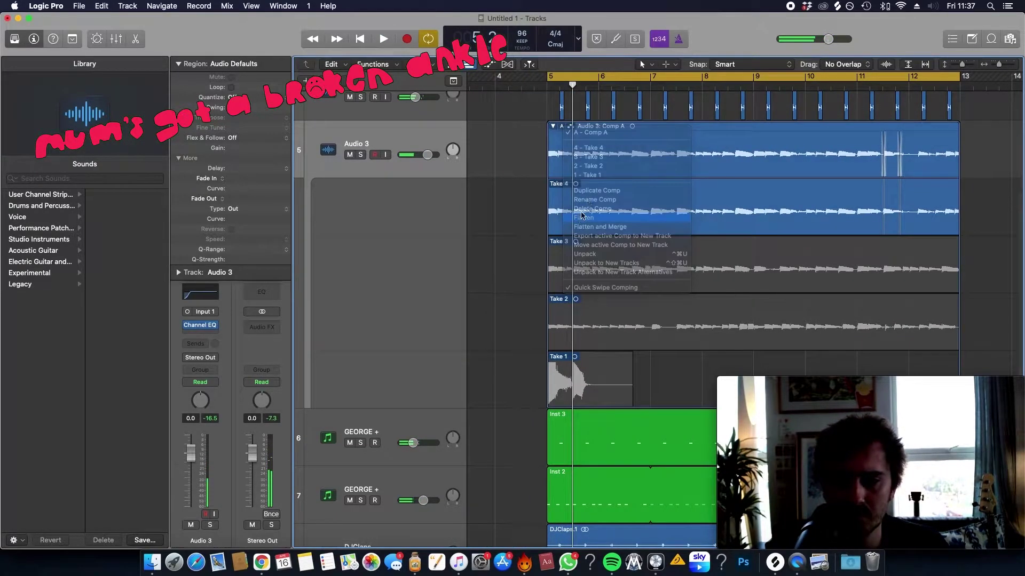
key("space")
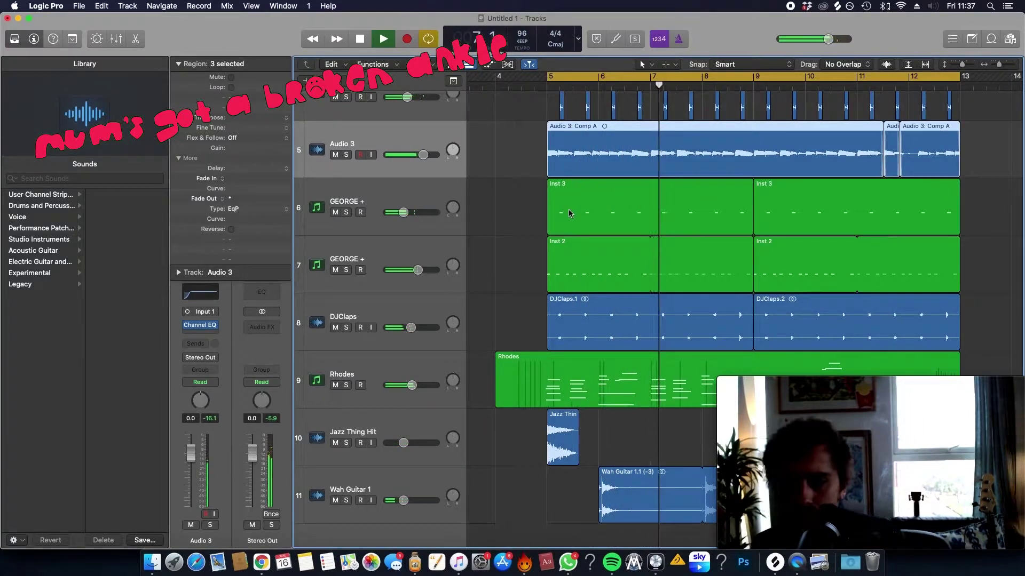
Step: Stop playback and move the Love - Doggone (Break 1) track below Audio 3
scroll(525, 180, "down", 3)
key("space")
scroll(525, 185, "down", 3)
scroll(525, 185, "up", 3)
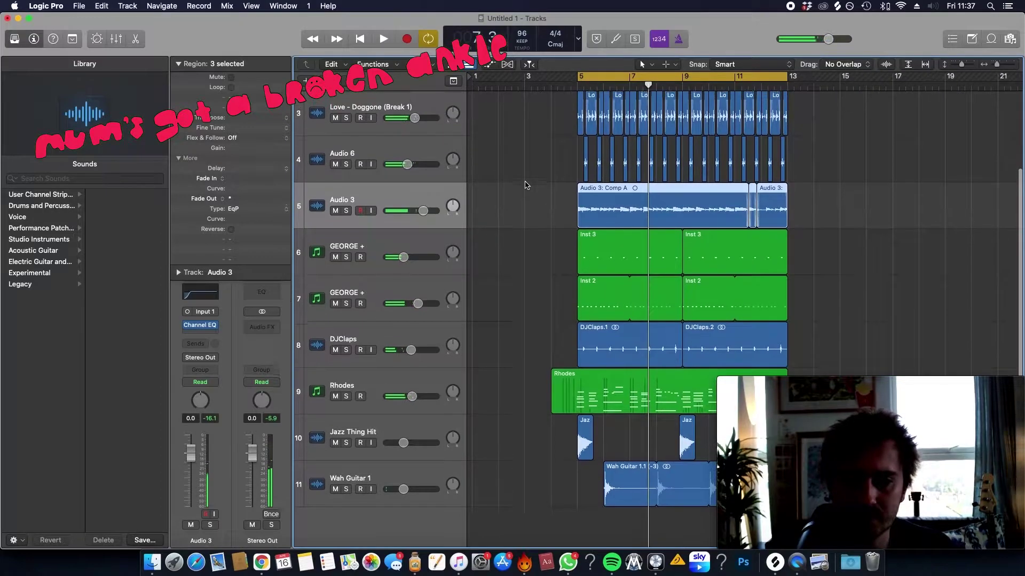
left_click_drag(425, 132, 427, 245)
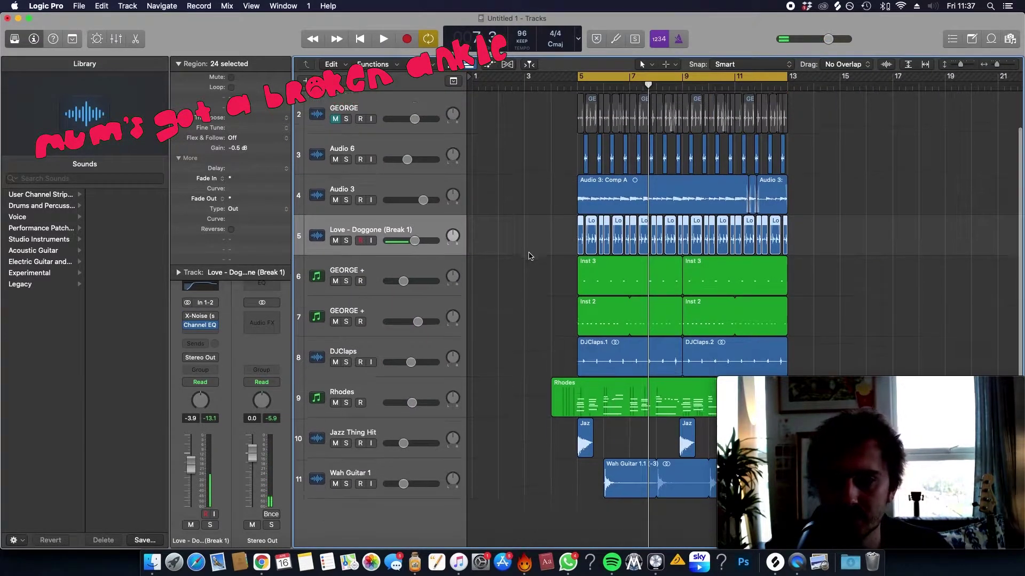
Step: Fit all tracks vertically, adjust Audio 1's volume, and open the selected tracks' context menu
left_click(529, 254, "ctrl+alt")
left_click_drag(394, 109, 420, 109)
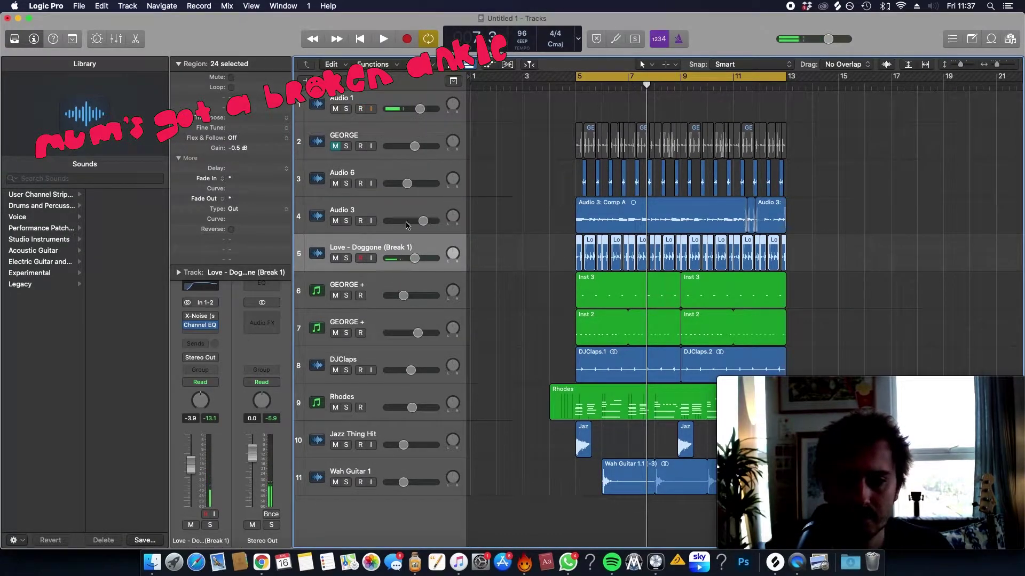
right_click(421, 352)
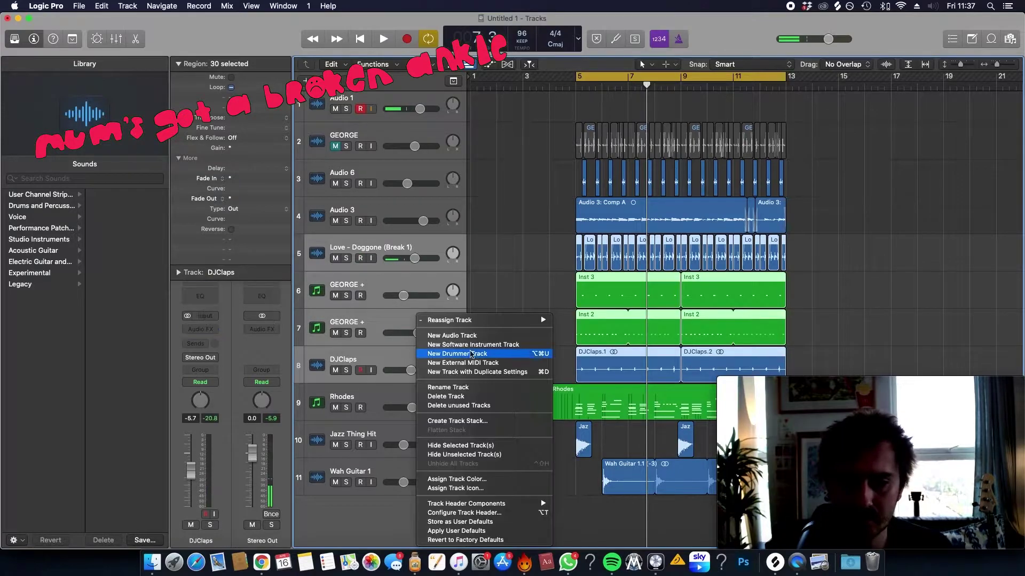
Step: Create a Sum 1 summing stack from the selected tracks and move Audio 6 into it
left_click(480, 424)
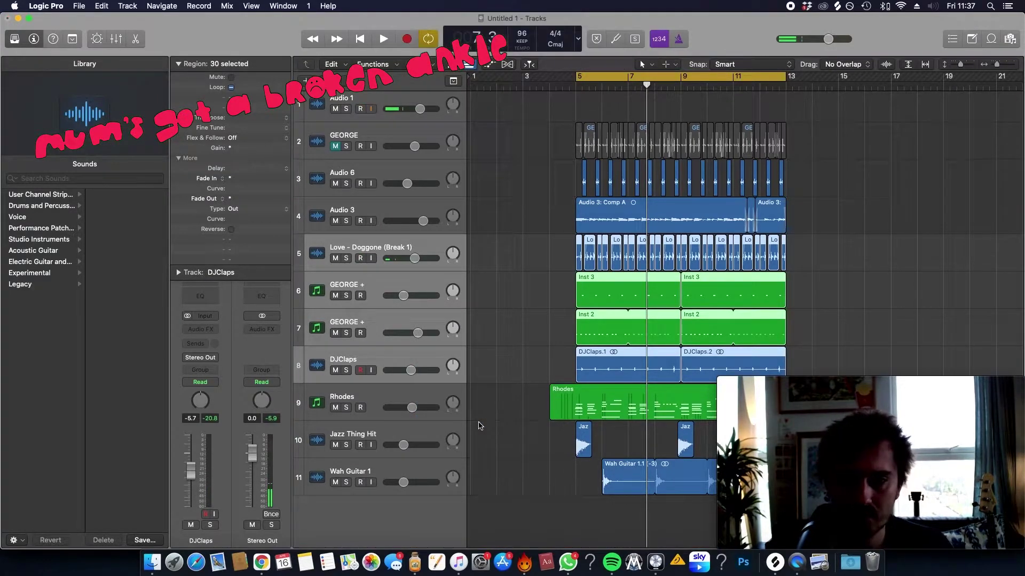
key("Return")
left_click_drag(413, 170, 381, 216)
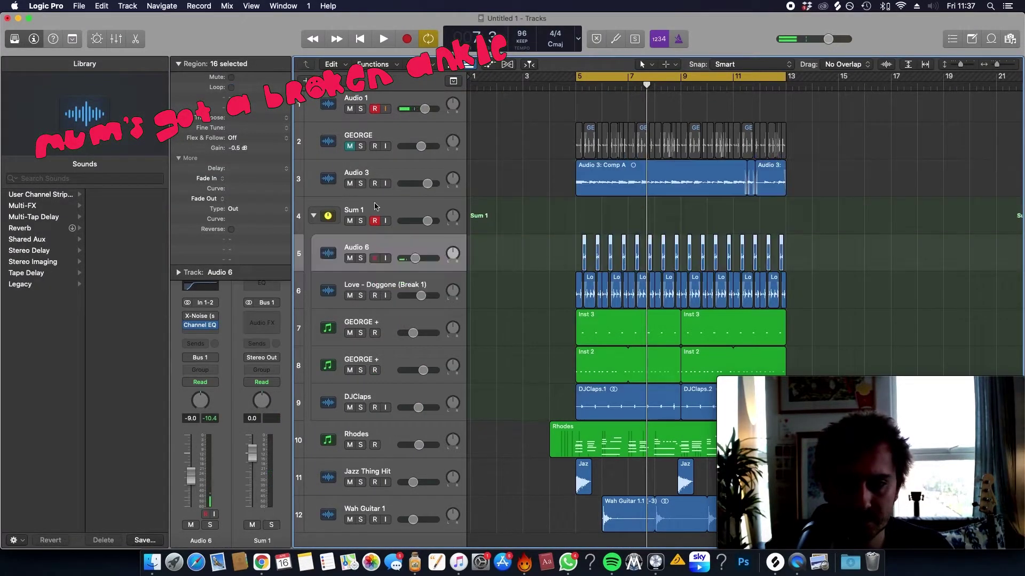
Step: Play the arrangement through with the new summing stack, then stop
key("space")
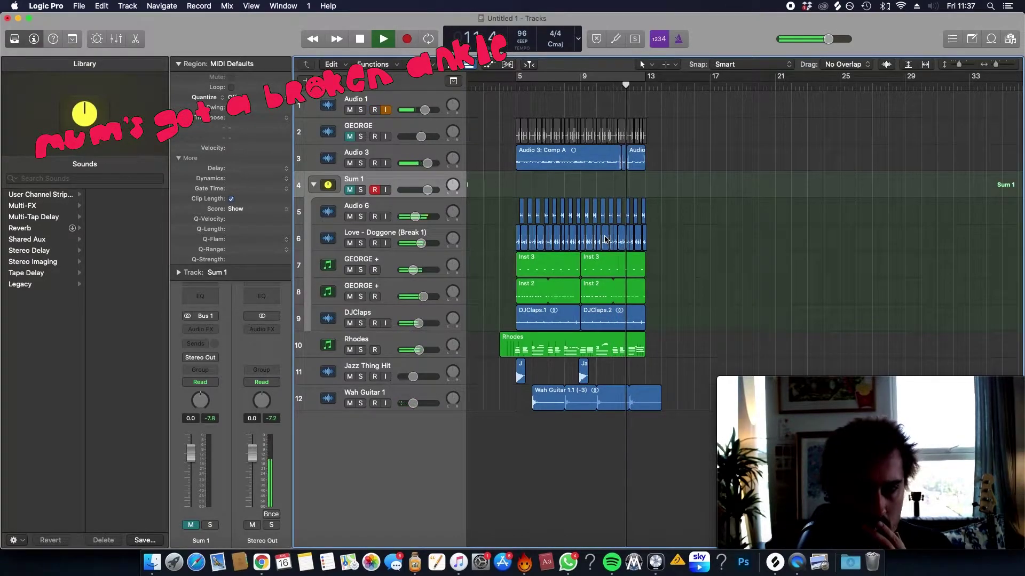
scroll(725, 251, "up", 3)
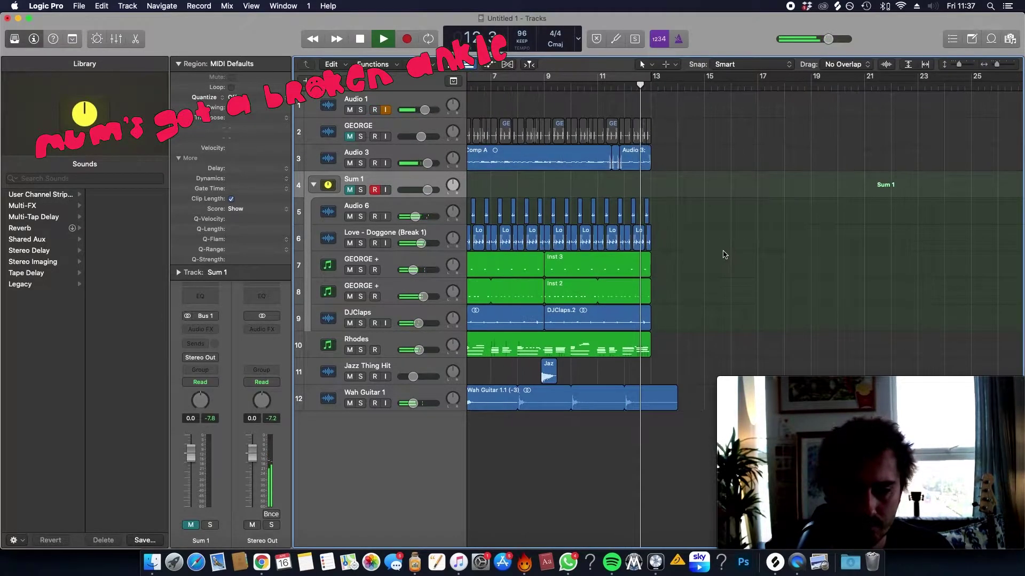
scroll(723, 252, "down", 4)
key("space")
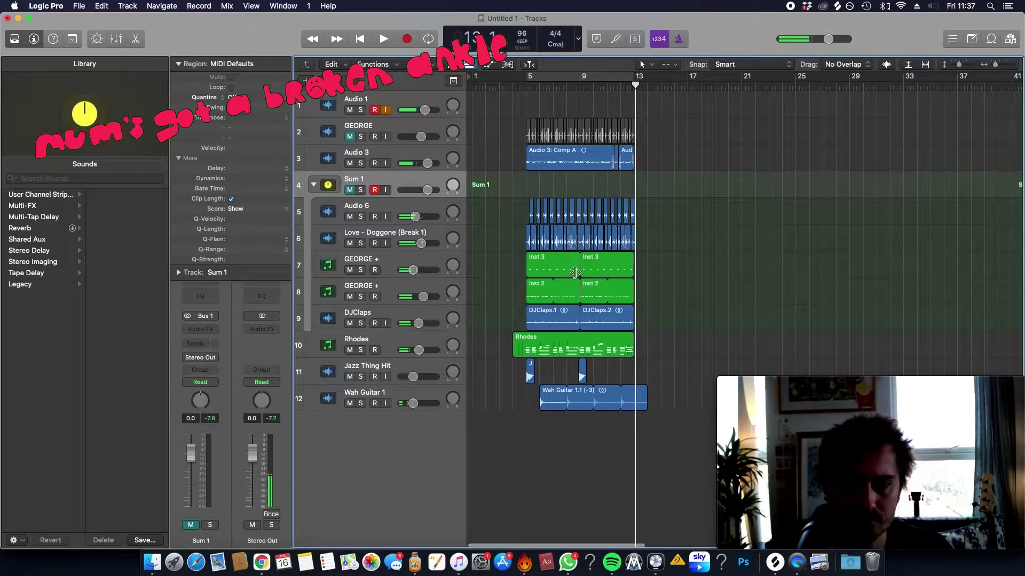
scroll(621, 133, "up", 3)
Step: Cycle bars 5–13, add an Audio 9 track duplicating Audio 6's settings, and switch to Finder
scroll(609, 98, "left", 3)
key("c")
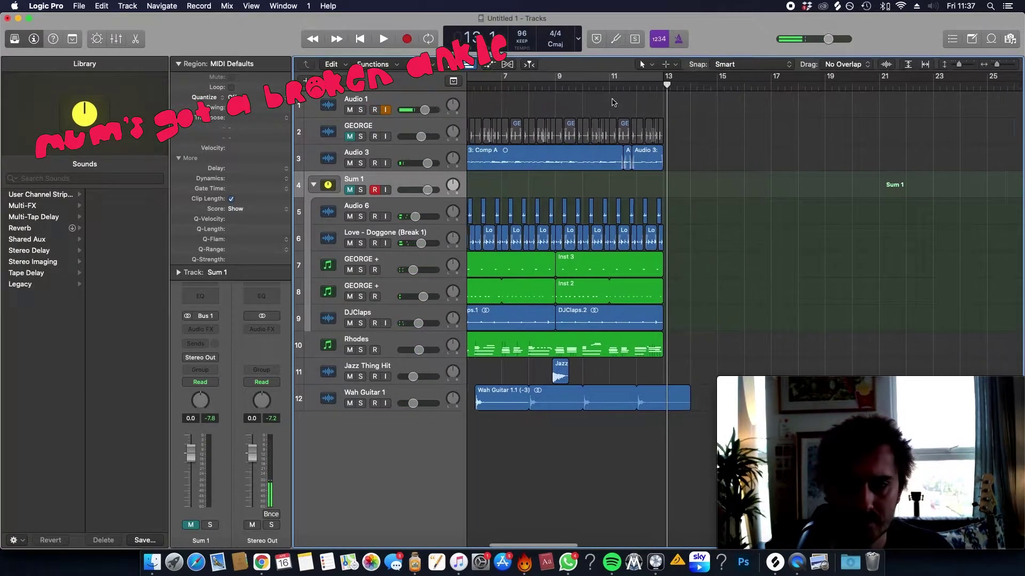
scroll(539, 85, "left", 2)
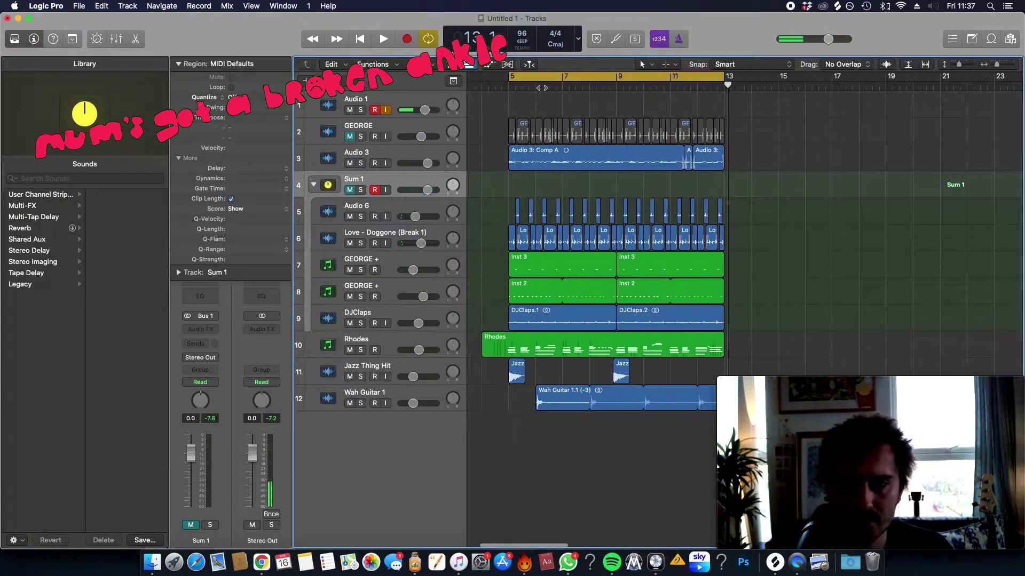
left_click(405, 208)
key("super+d")
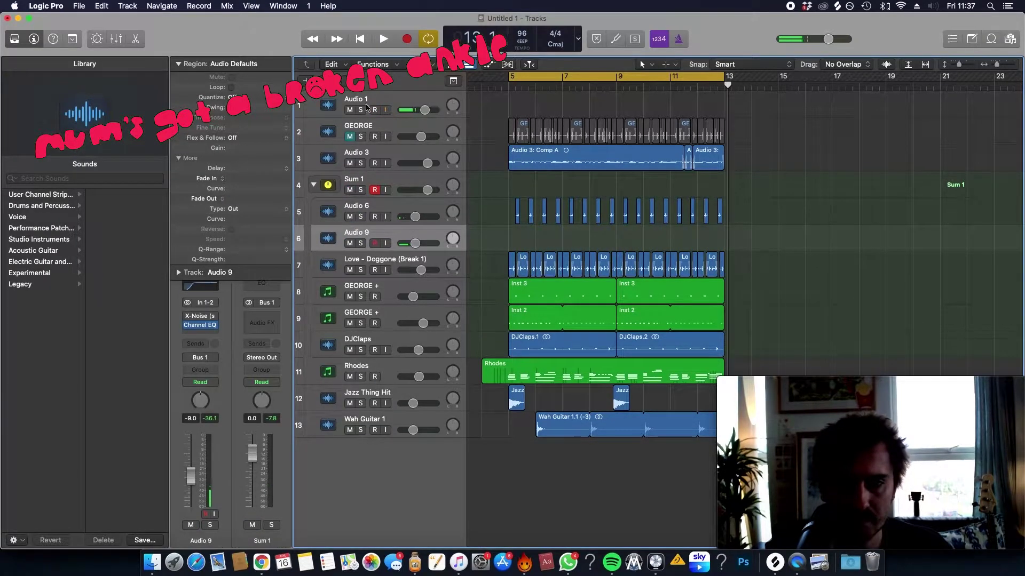
key("super+Tab")
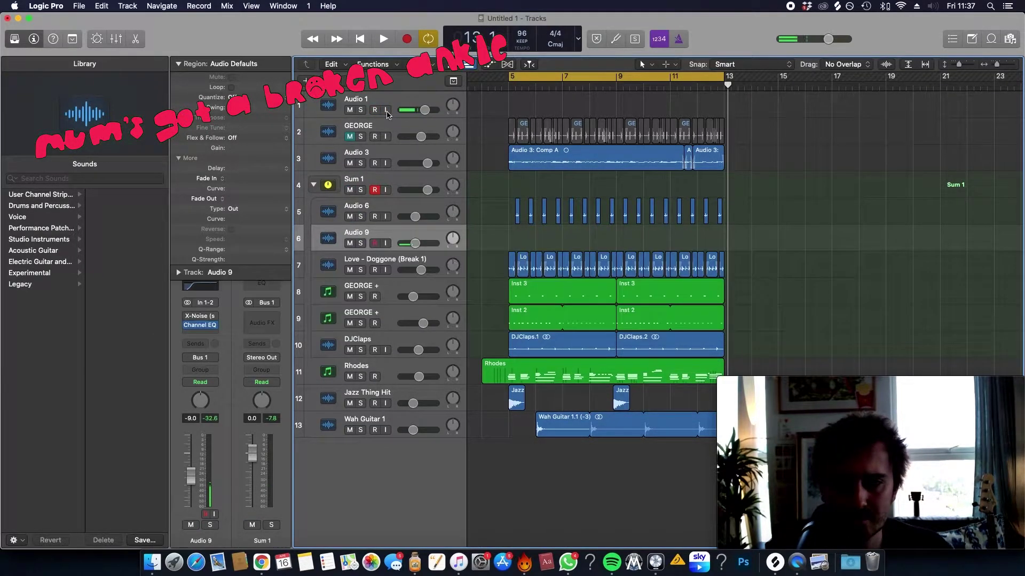
key("super+Tab")
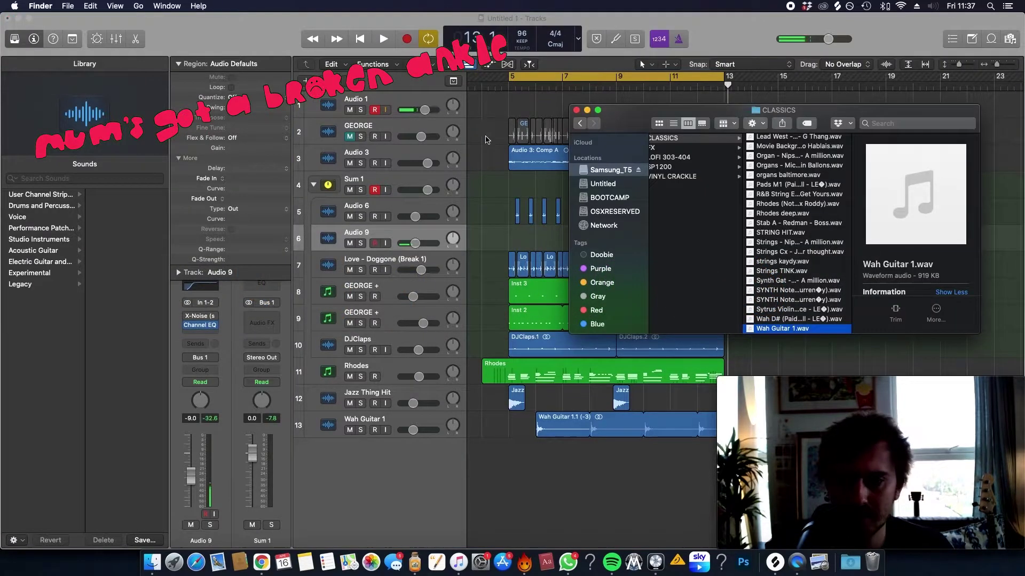
Step: Browse the HI-HAT samples folder, then open the PERC folder of percussion files
scroll(745, 211, "left", 5)
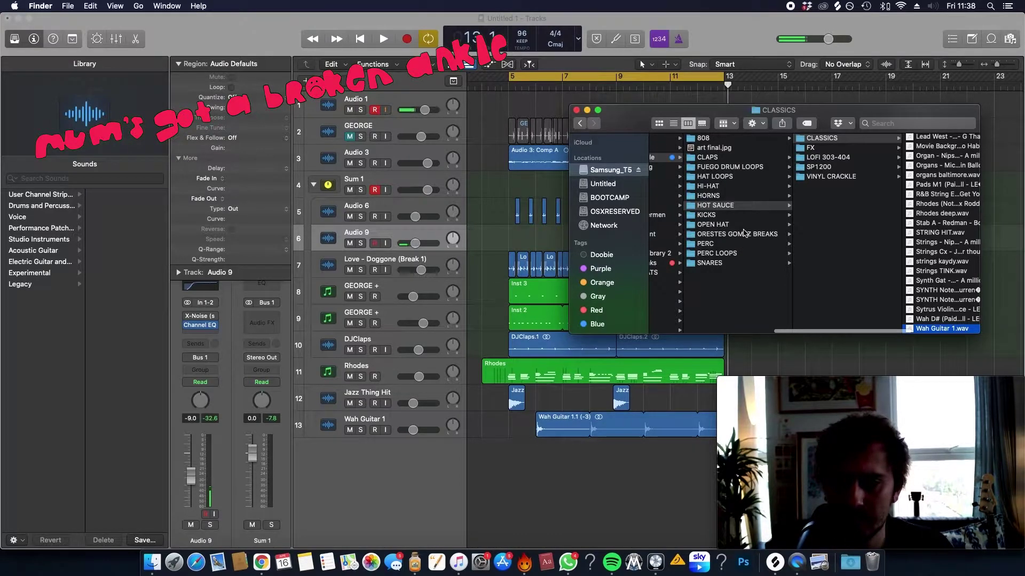
left_click(741, 187)
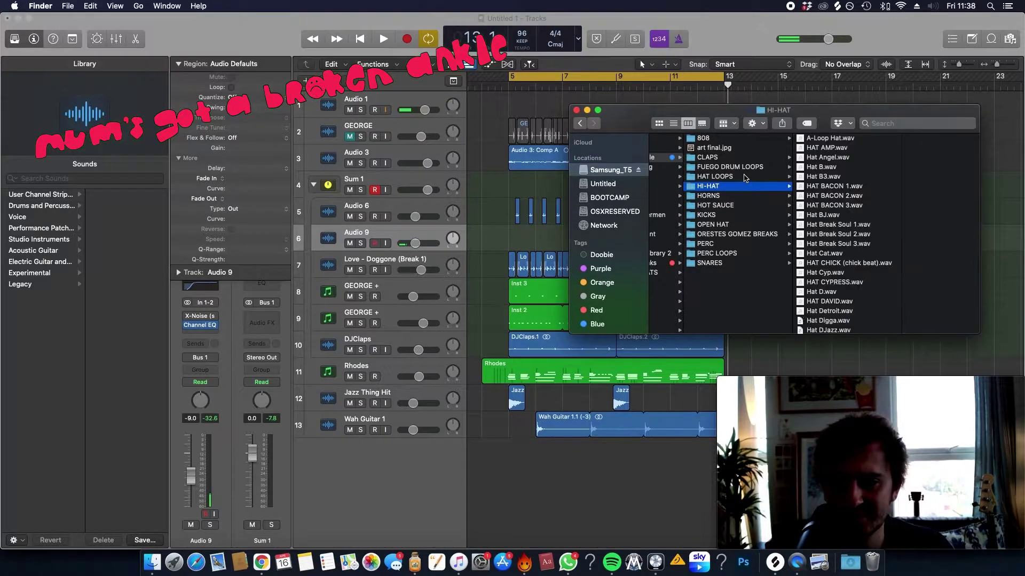
scroll(828, 240, "down", 15)
scroll(834, 259, "down", 5)
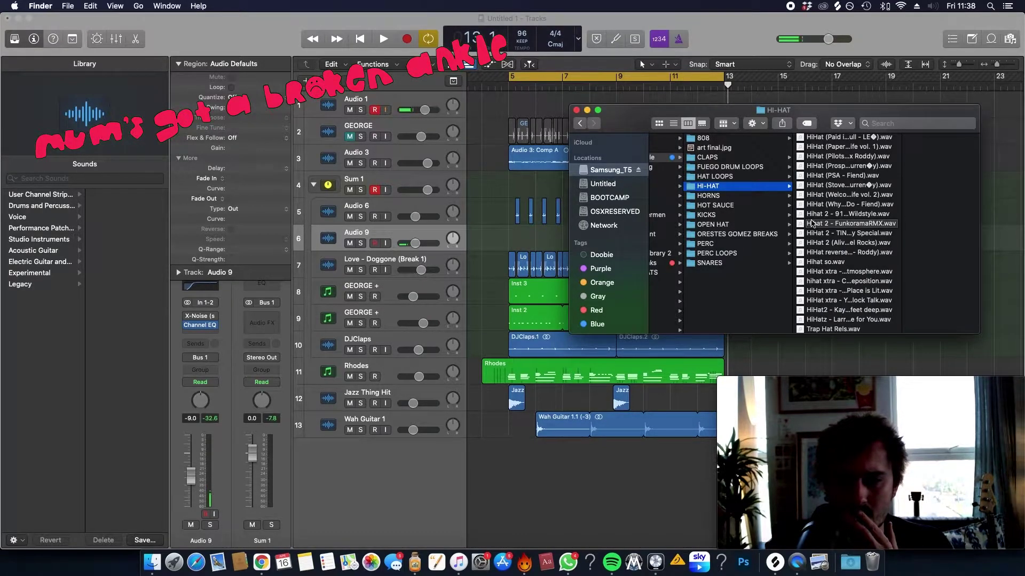
left_click(765, 247)
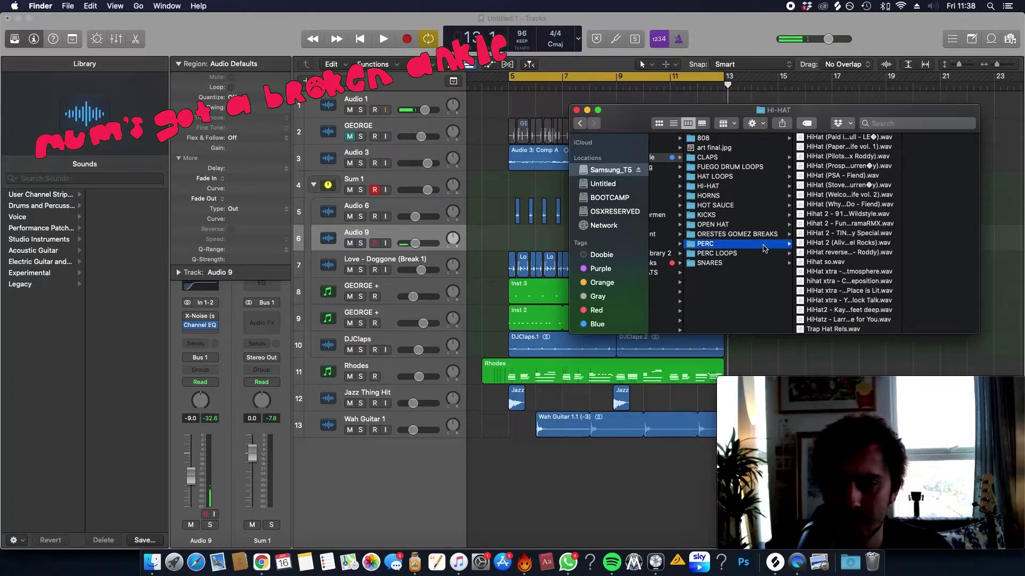
scroll(874, 225, "down", 5)
scroll(874, 226, "up", 3)
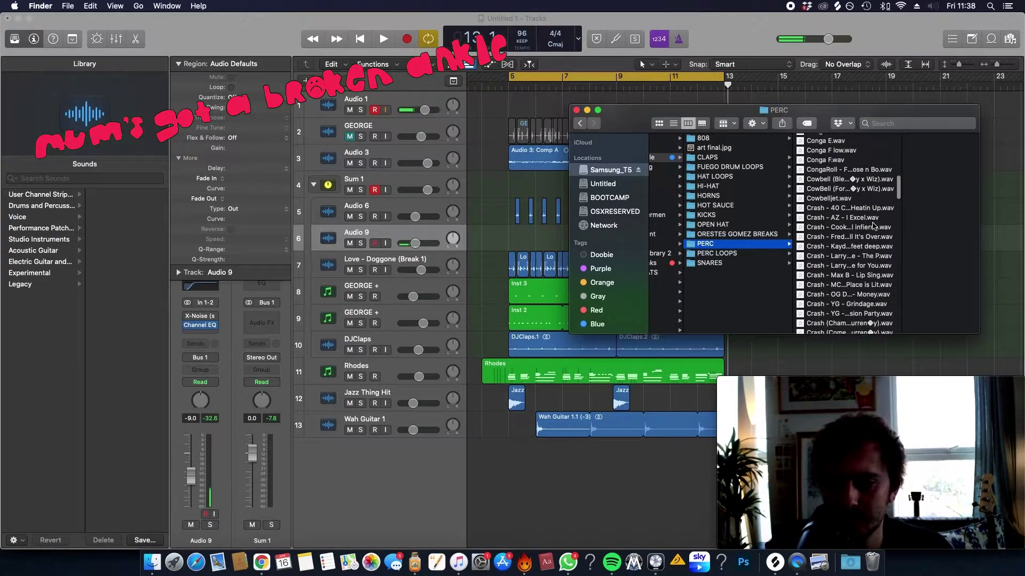
Step: Preview the Bell, Bell Atmos 90s, Chimesss.wav and other Chimes samples in Quick Look
left_click(856, 168)
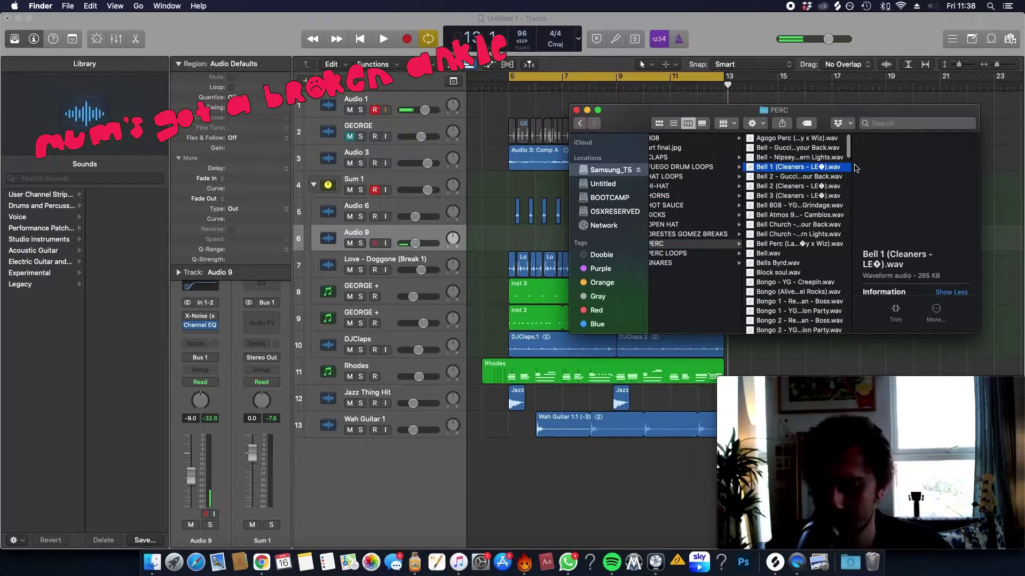
key("space")
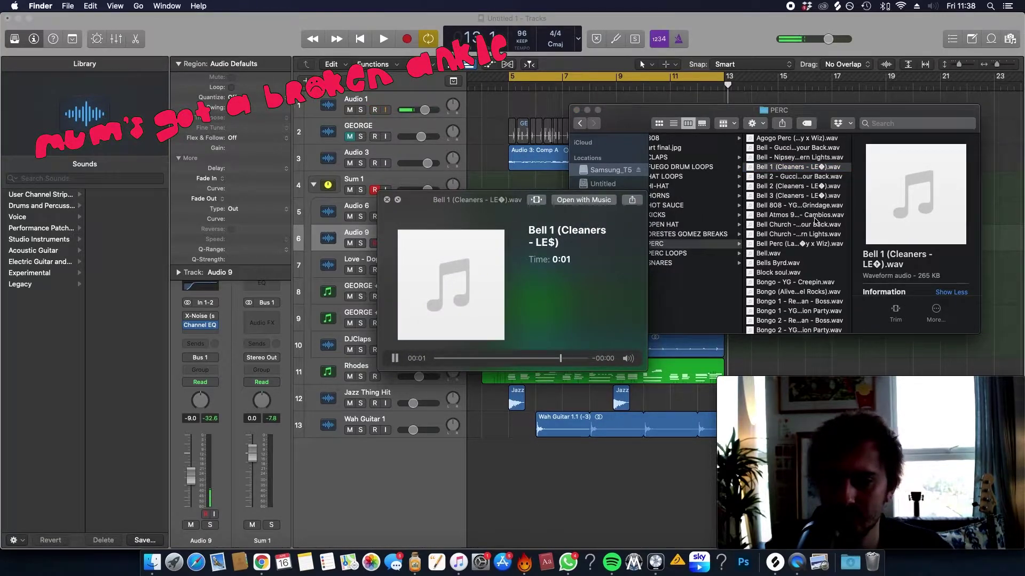
left_click(831, 215)
scroll(825, 219, "down", 4)
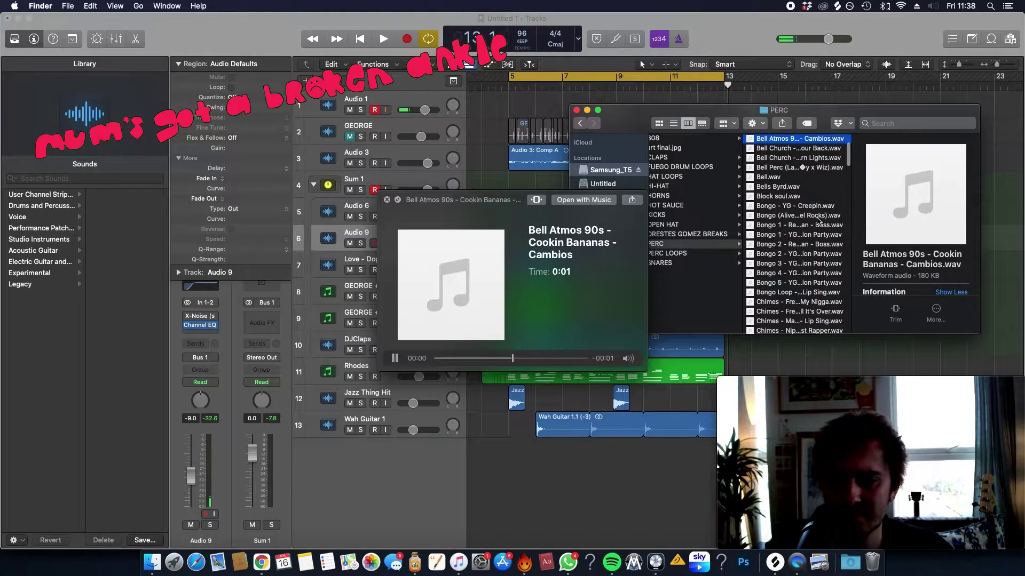
scroll(818, 221, "down", 2)
left_click(818, 220)
scroll(818, 220, "down", 5)
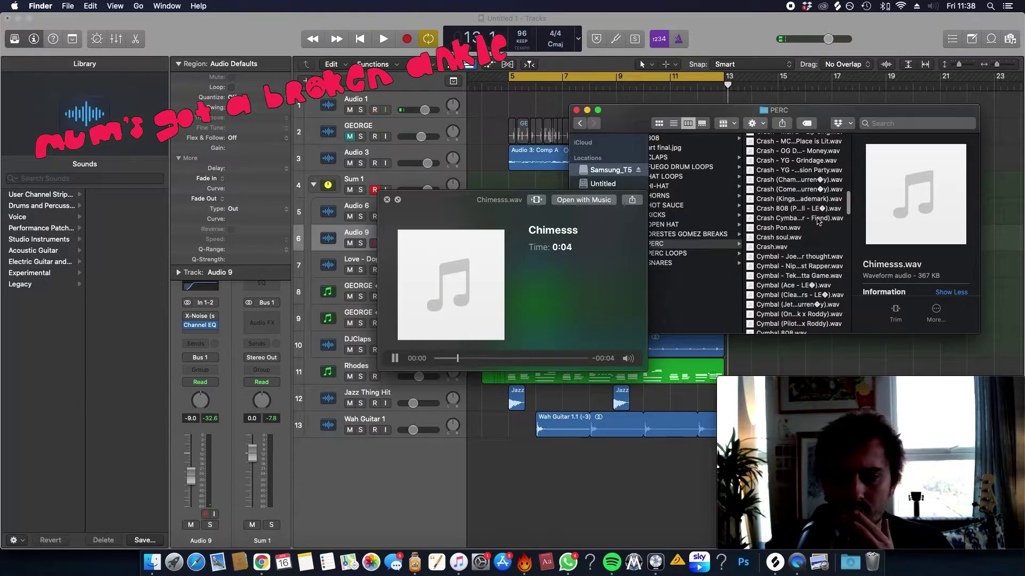
scroll(816, 224, "up", 5)
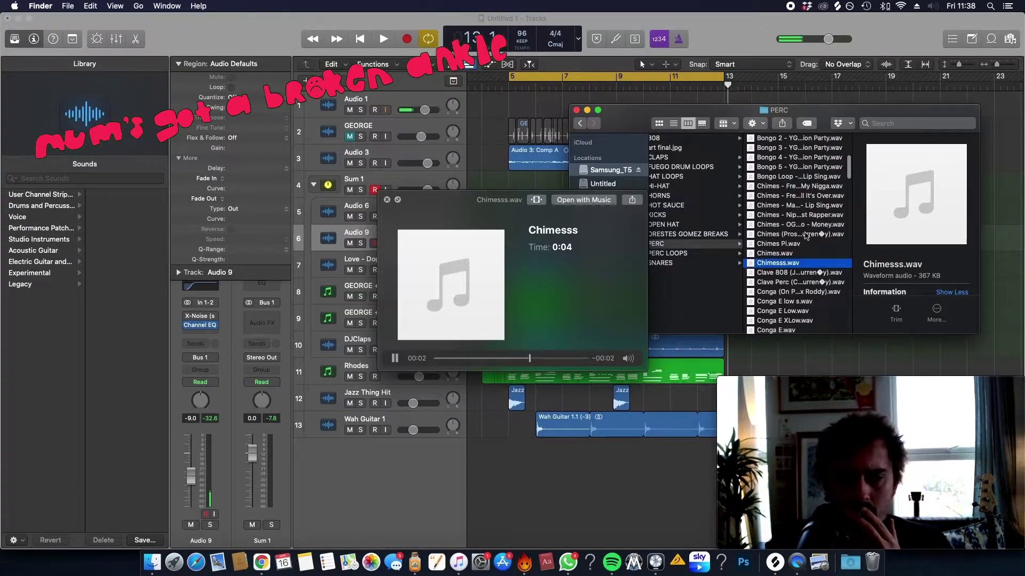
left_click(804, 238)
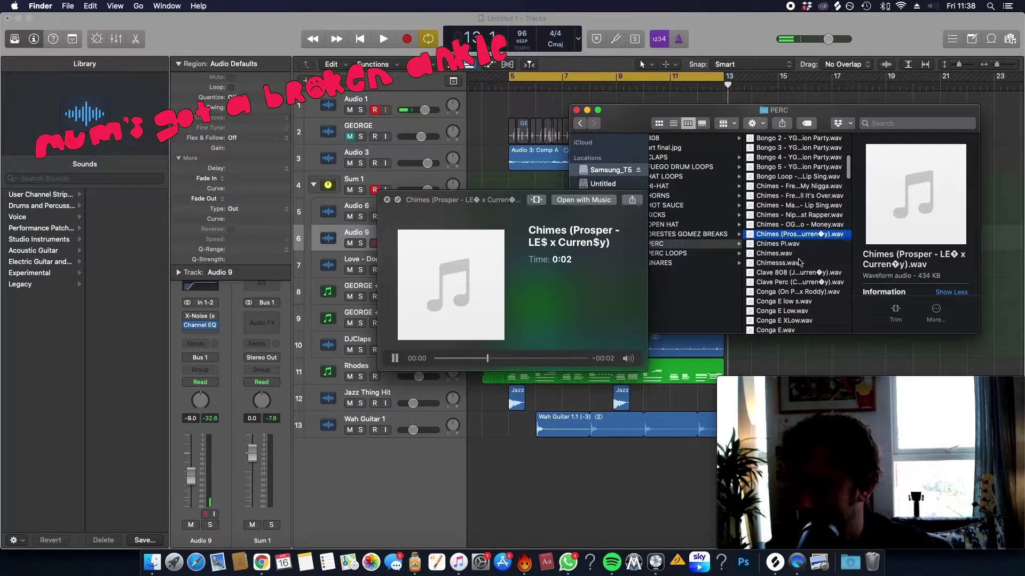
Step: Audition the Crash - 40 Cal - Heatin Up and Champagne ride samples, then close the preview
scroll(799, 263, "down", 3)
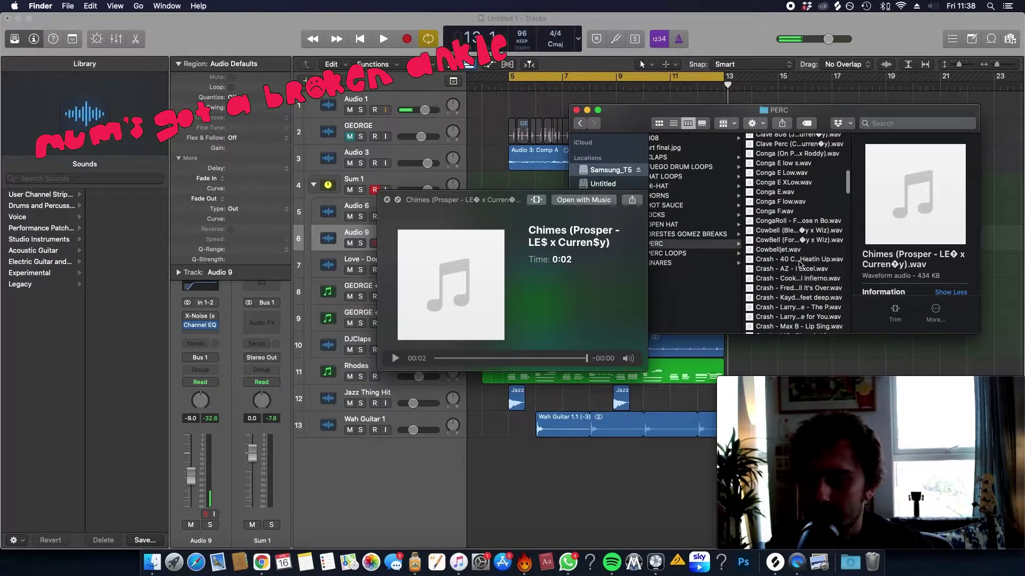
left_click(799, 261)
scroll(799, 264, "down", 10)
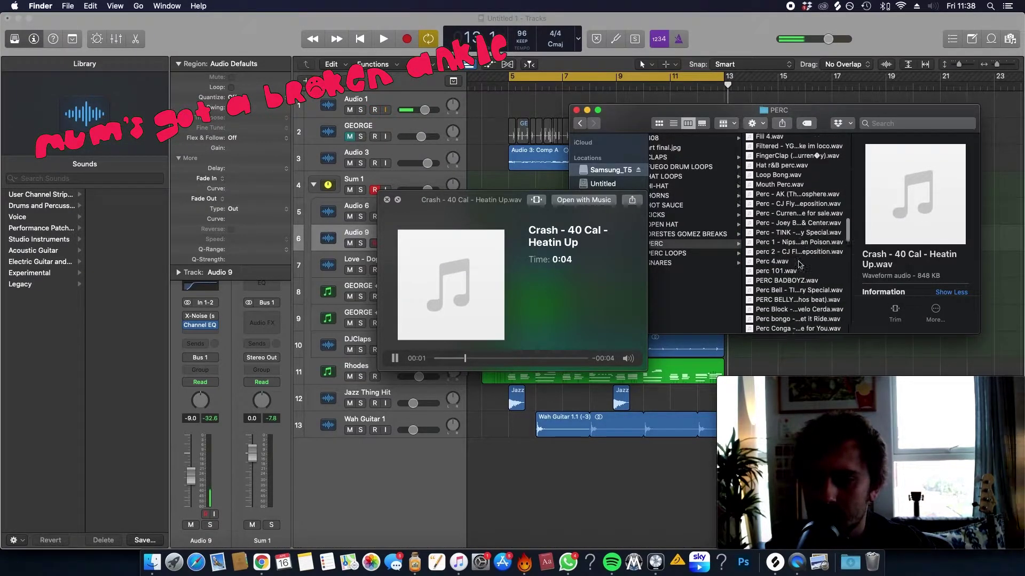
scroll(799, 264, "down", 6)
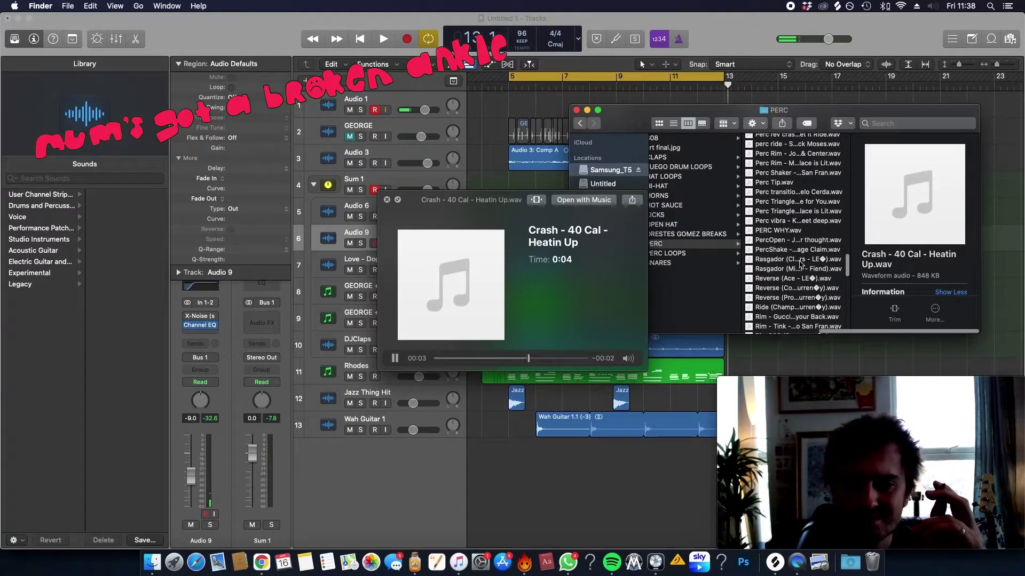
scroll(799, 283, "down", 1)
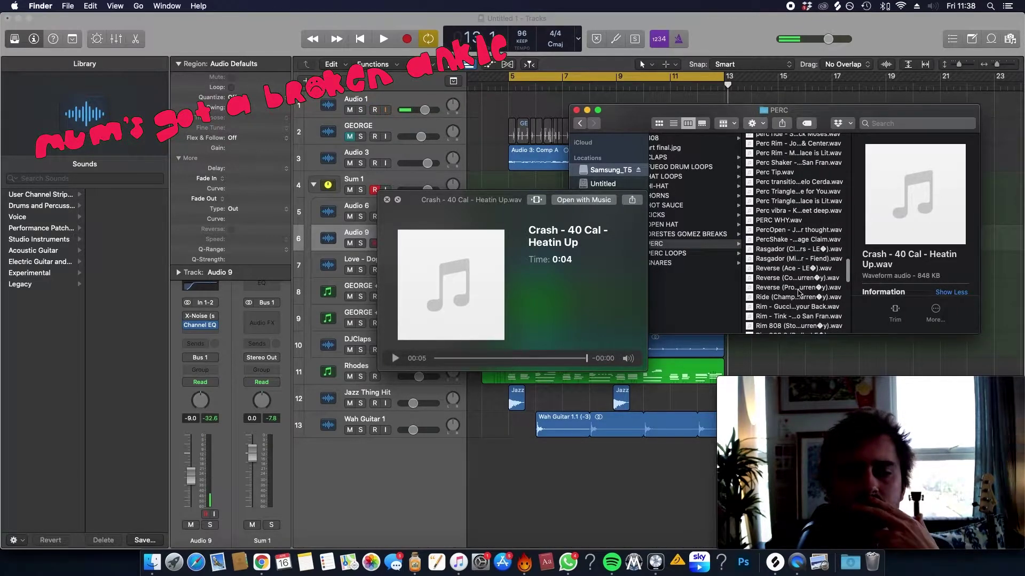
left_click(797, 297)
scroll(795, 299, "down", 3)
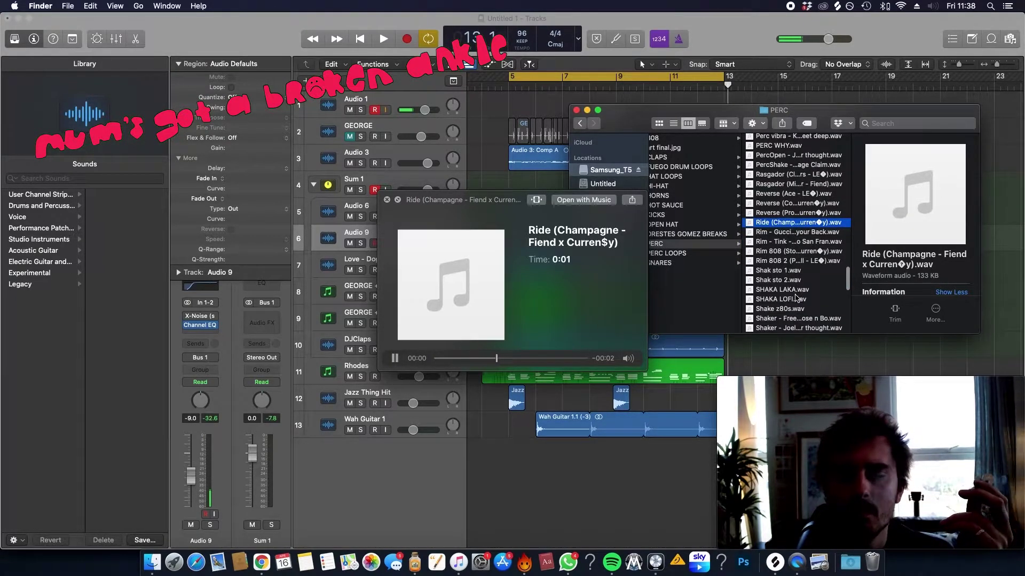
key("space")
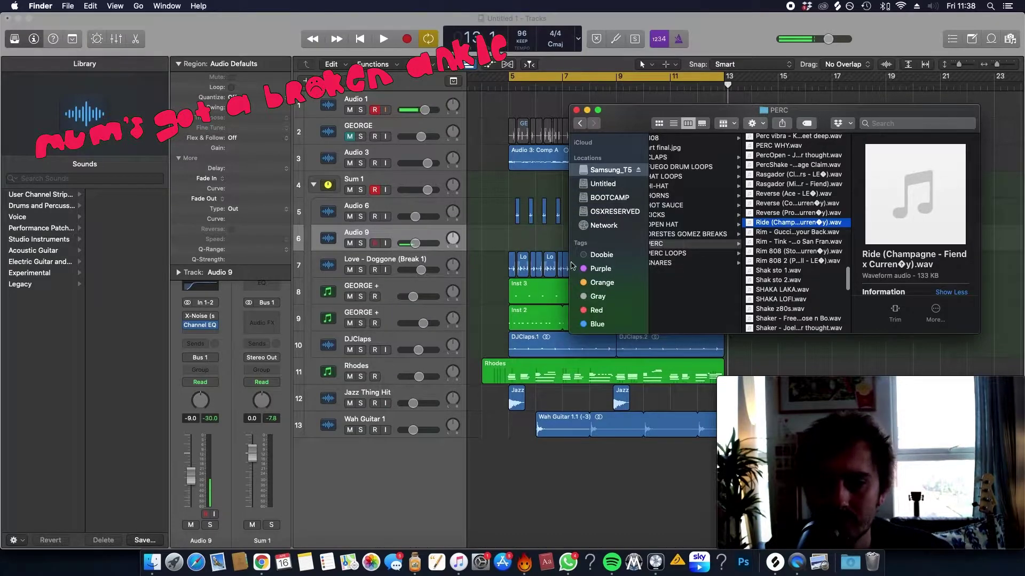
Step: Navigate to Sample Packs > BOLT - Parallel Universe Breaks > hats n cymbals and select a hat sample
left_click(511, 123)
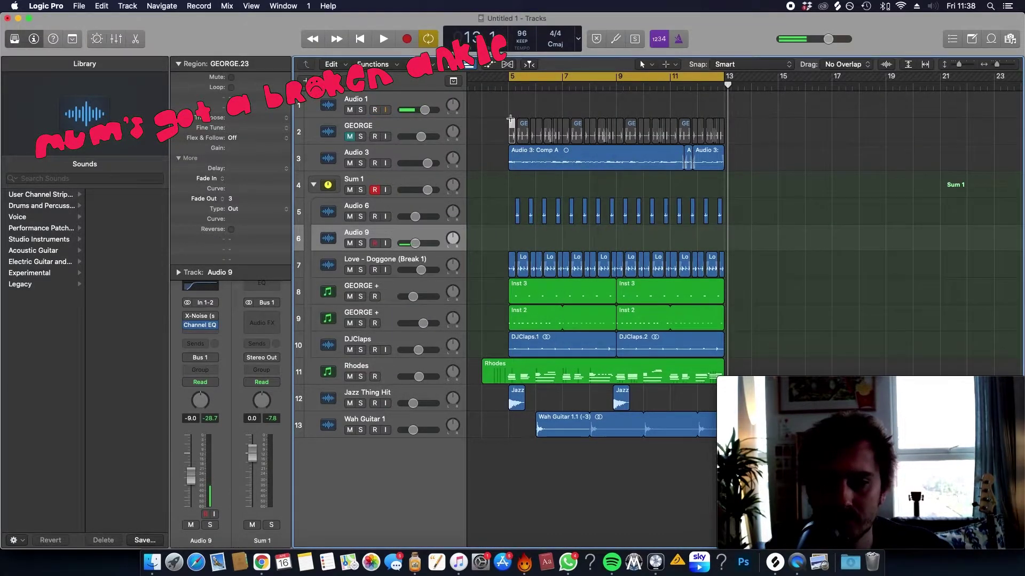
key("super+Tab")
scroll(820, 206, "left", 5)
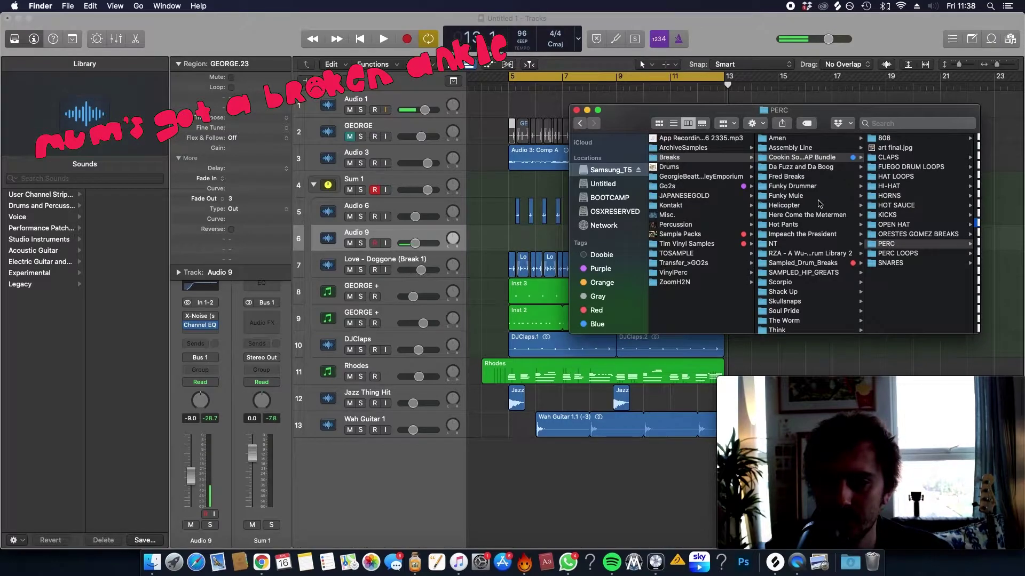
left_click(706, 234)
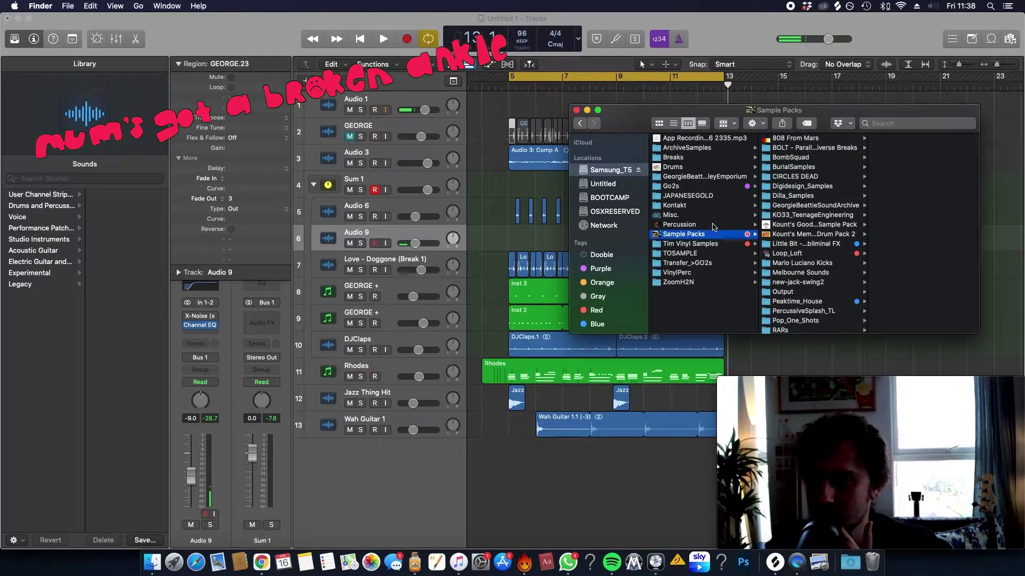
left_click(821, 148)
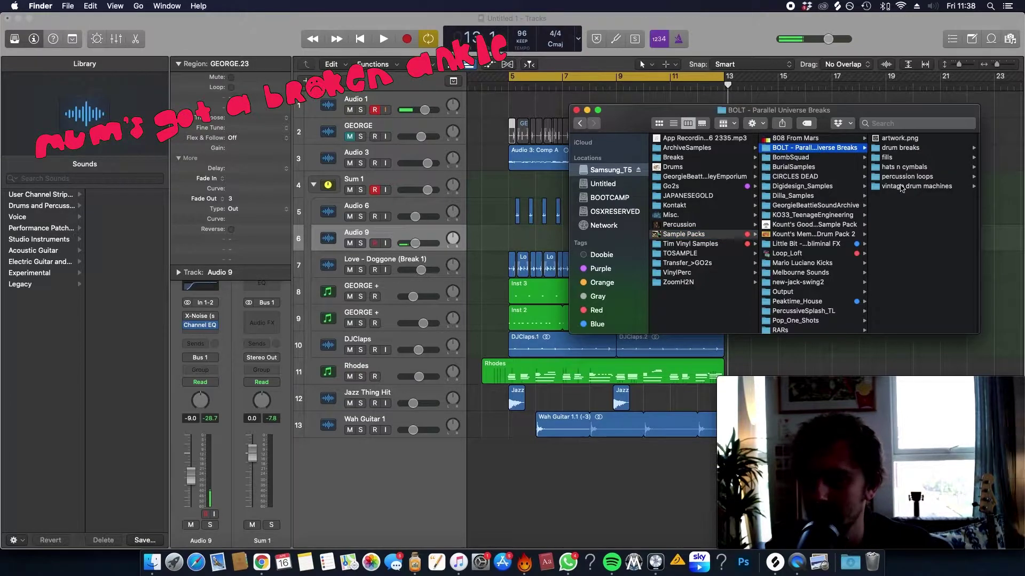
left_click(907, 167)
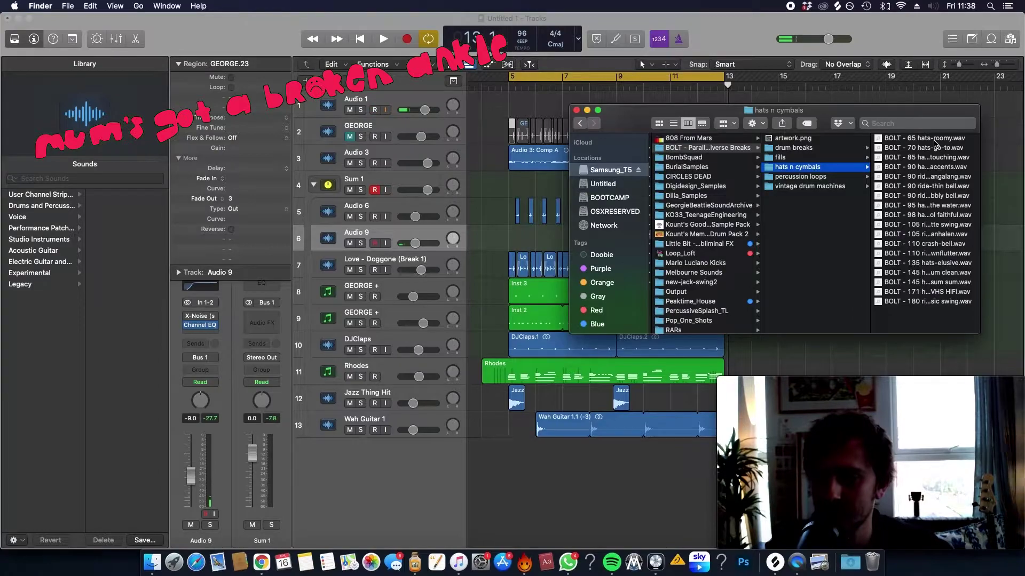
left_click(929, 214)
Step: Preview BOLT 90 ride-wobbly bell, 90 ride-thin bell, 95 and 98 hats, then the next ride sample
left_click(839, 196)
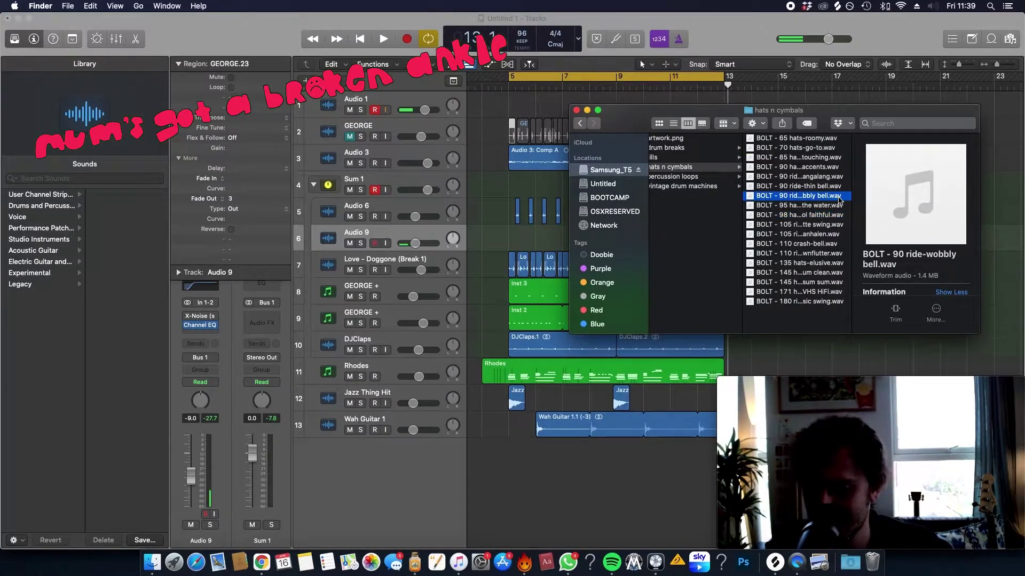
key("space")
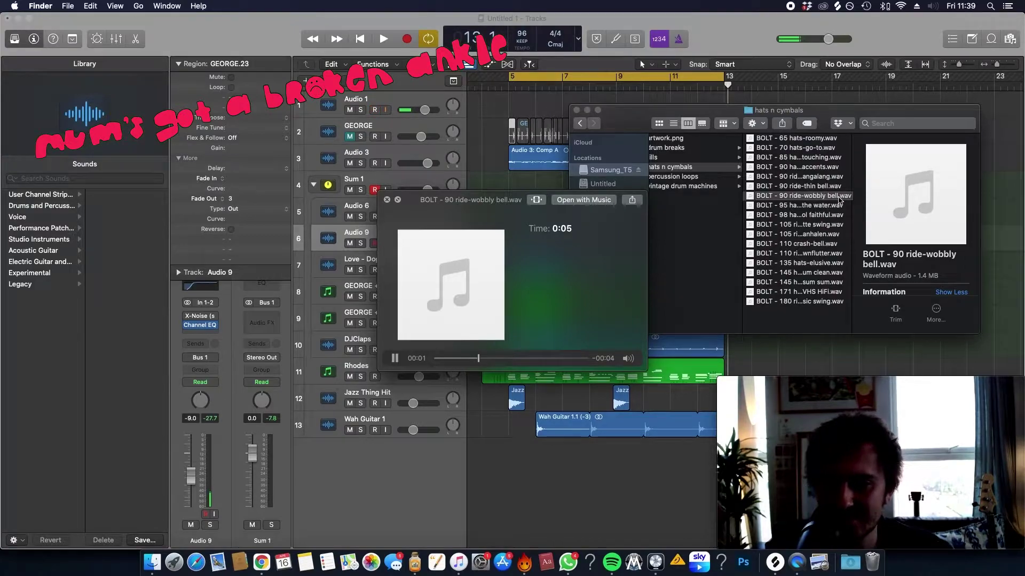
key("Up")
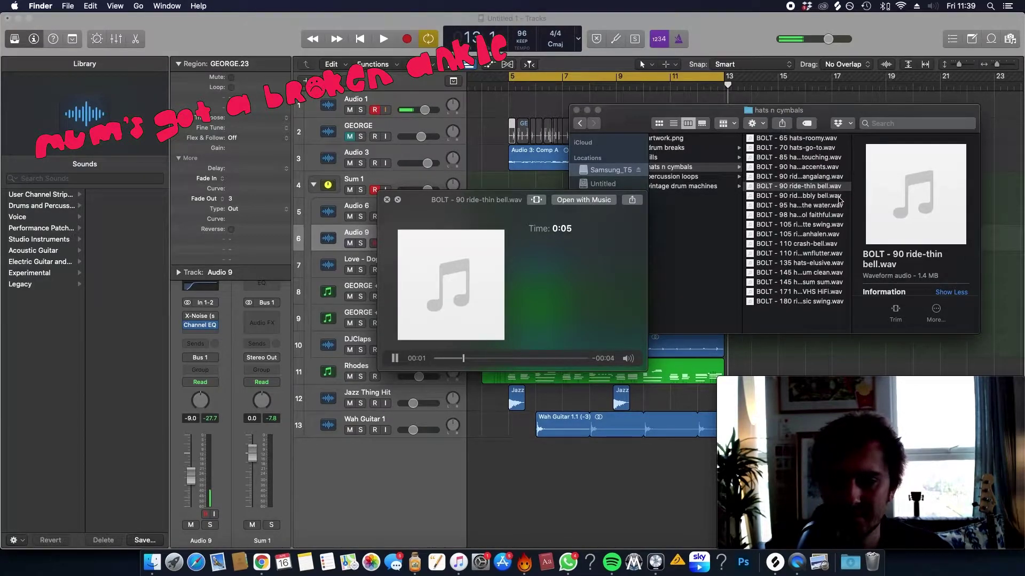
key("Down")
key("Down")
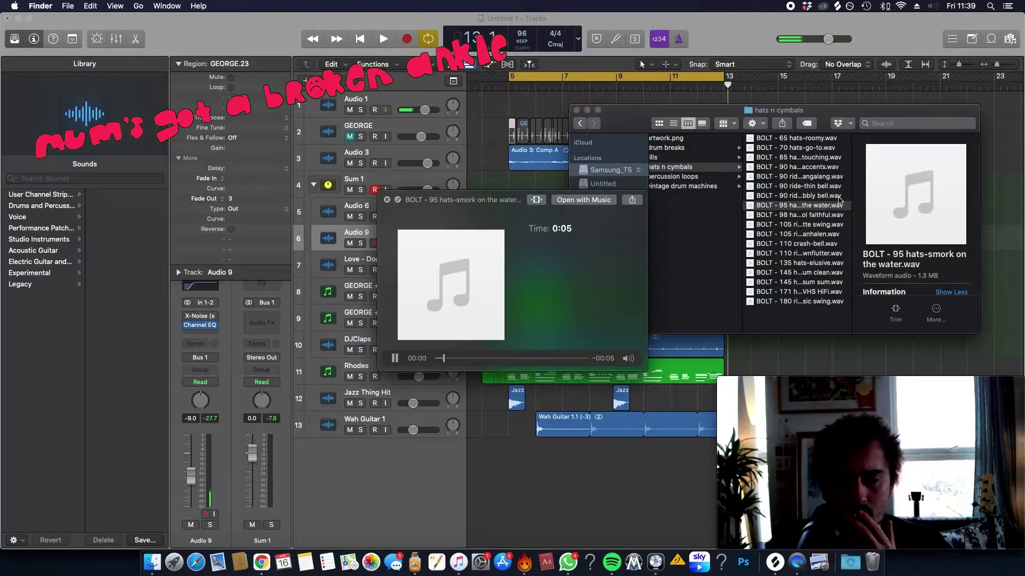
key("Down")
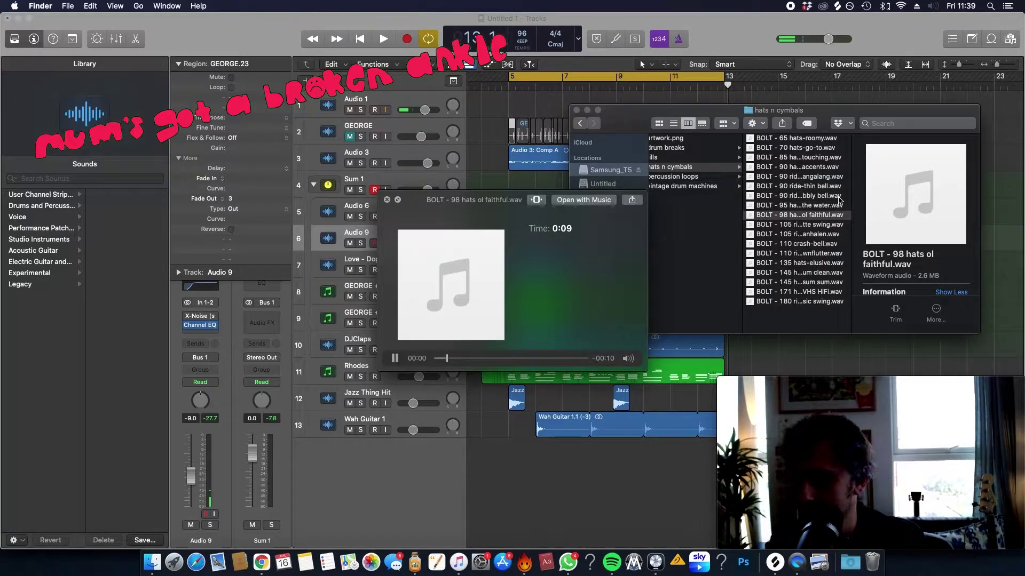
key("Down")
key("Down")
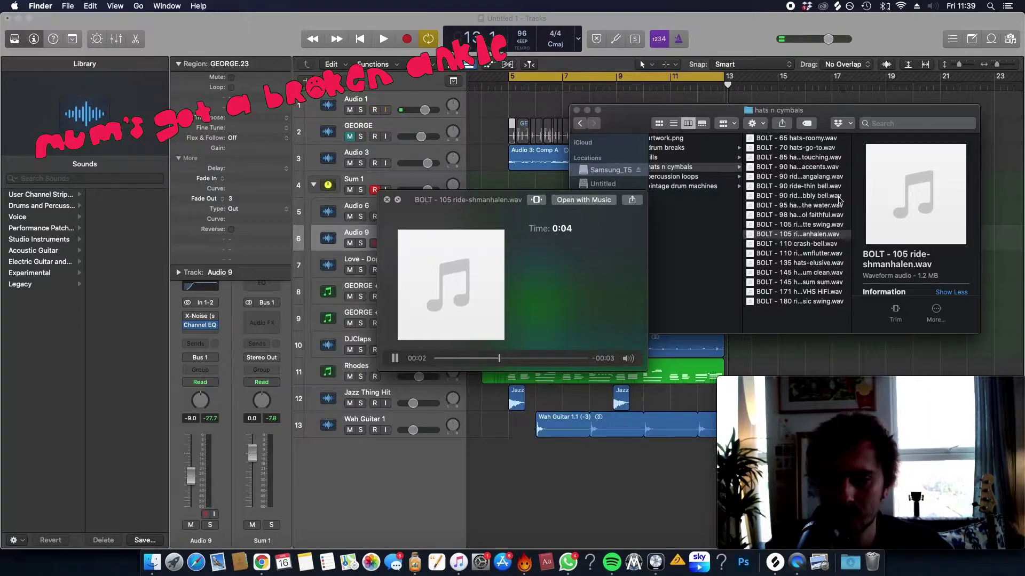
key("space")
Step: Drop the BOLT 105 ride sample onto track 6 at bar 5 and audition it
left_click_drag(759, 235, 562, 243)
left_click(503, 239)
key("space")
scroll(626, 242, "up", 3)
scroll(627, 241, "up", 1)
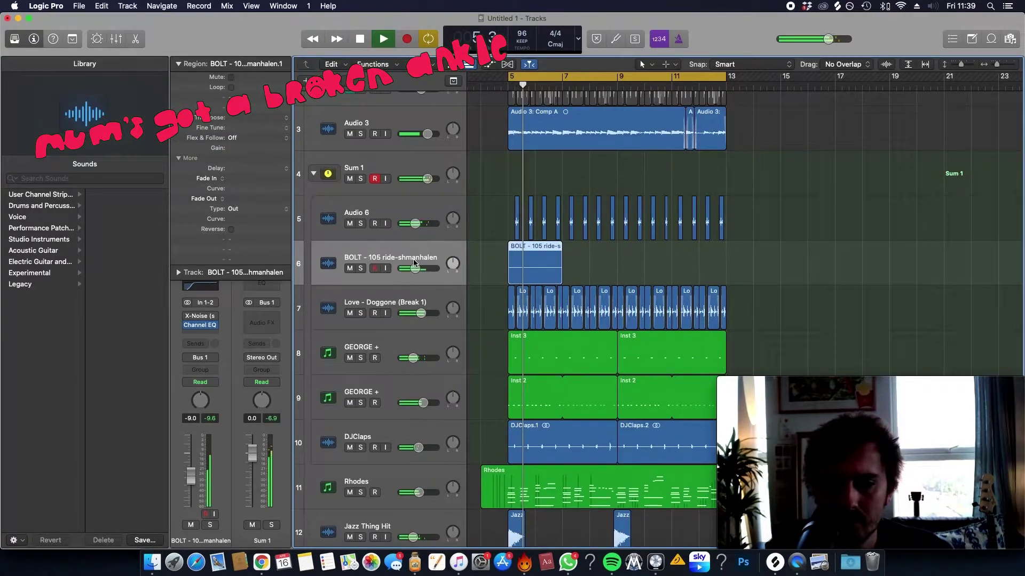
left_click(415, 267)
key("space")
scroll(648, 268, "right", 5)
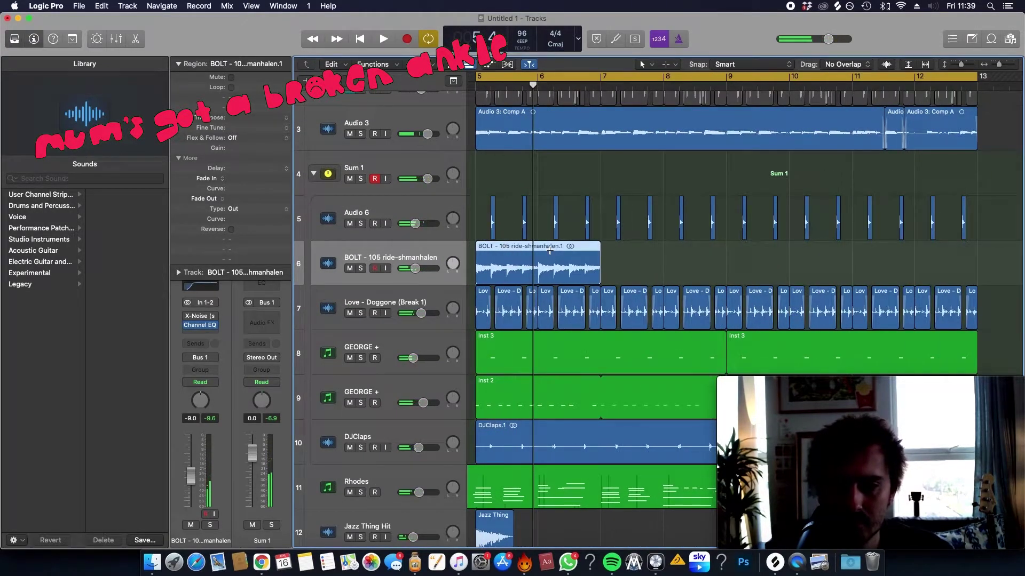
Step: Split the ride region at bar 6 and delete the part before it
double_click(538, 250, "super")
left_click(524, 255)
key("Delete")
key("space")
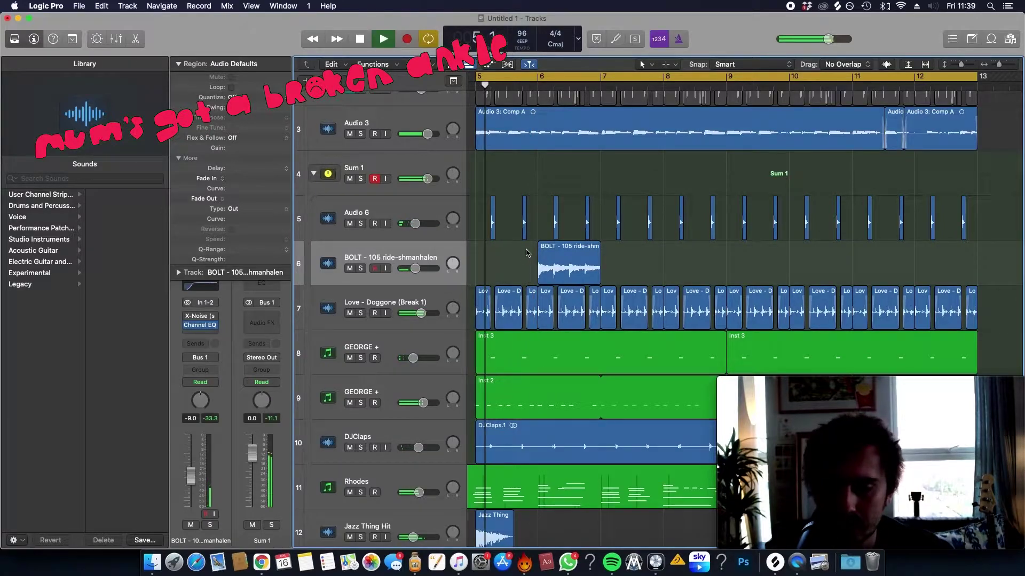
Step: Copy the ride region to bar 10 and turn the ride track down to -29.5 dB
left_click_drag(191, 472, 190, 494)
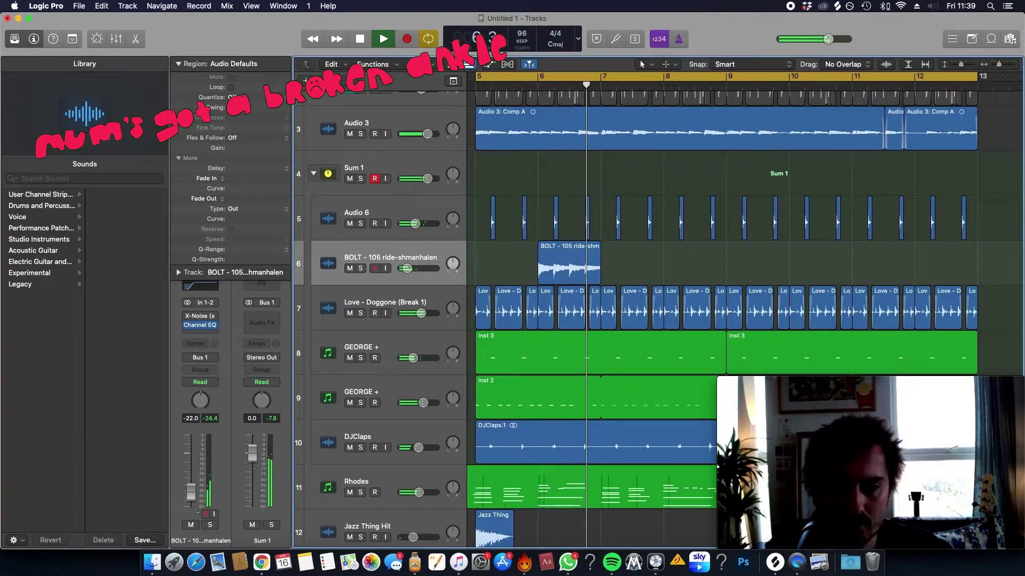
scroll(562, 262, "down", 3)
left_click_drag(582, 262, 751, 268)
left_click_drag(407, 268, 404, 268)
key("super+Left")
key("super+Left")
key("super+Up")
key("super+Up")
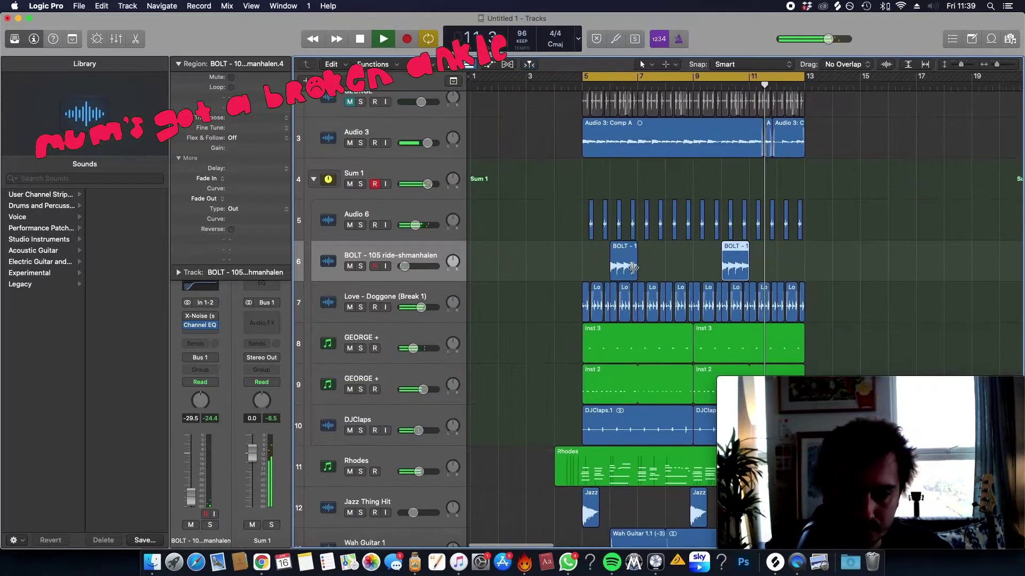
key("super+Up")
key("super+Up")
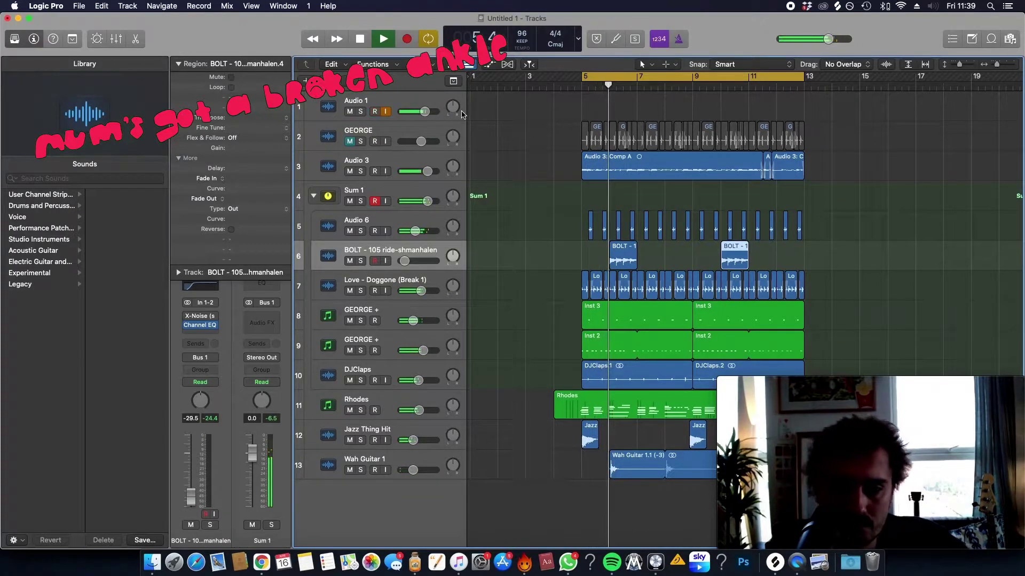
scroll(550, 132, "left", 1)
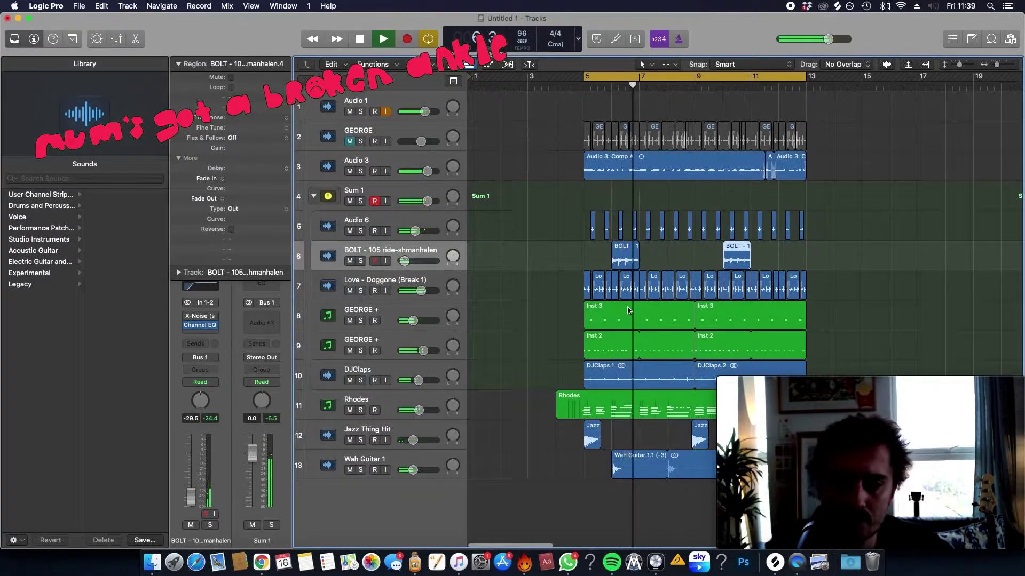
scroll(627, 311, "down", 5)
Step: Select the three Audio 3 regions in the arrangement
left_click_drag(681, 410, 678, 279)
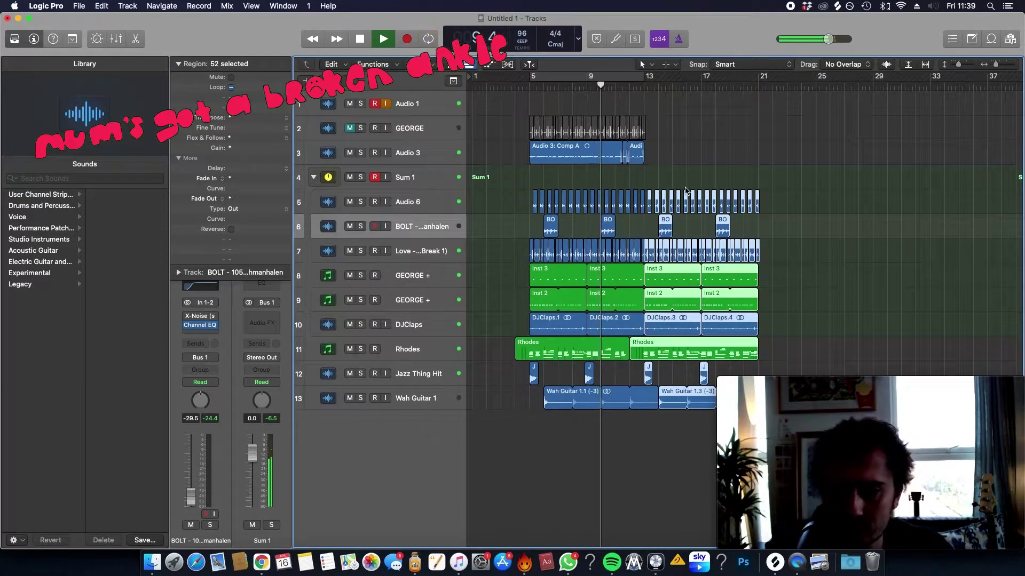
left_click(685, 163)
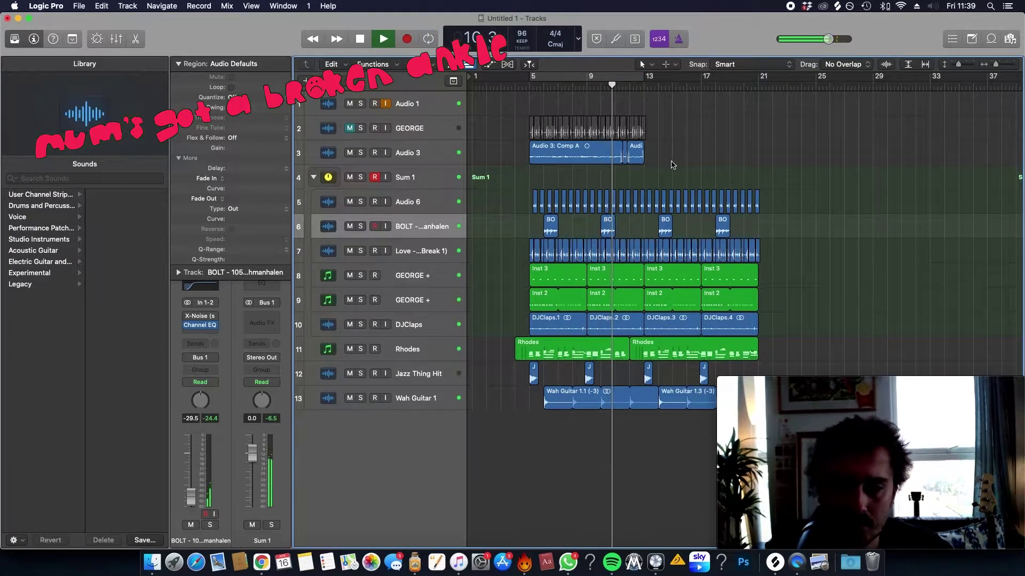
scroll(672, 163, "down", 2)
left_click_drag(679, 158, 559, 161)
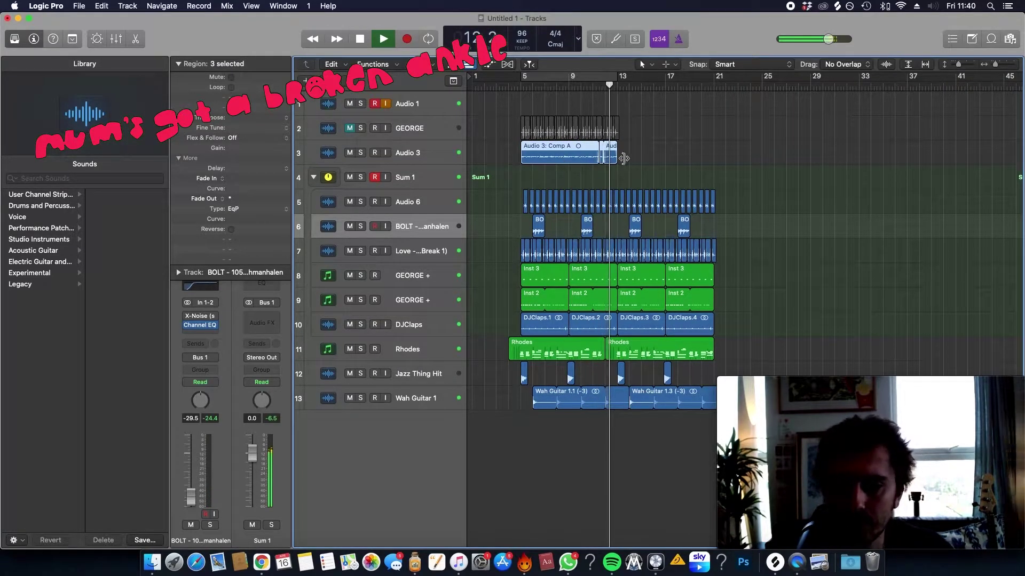
scroll(637, 166, "up", 3)
scroll(772, 166, "right", 2)
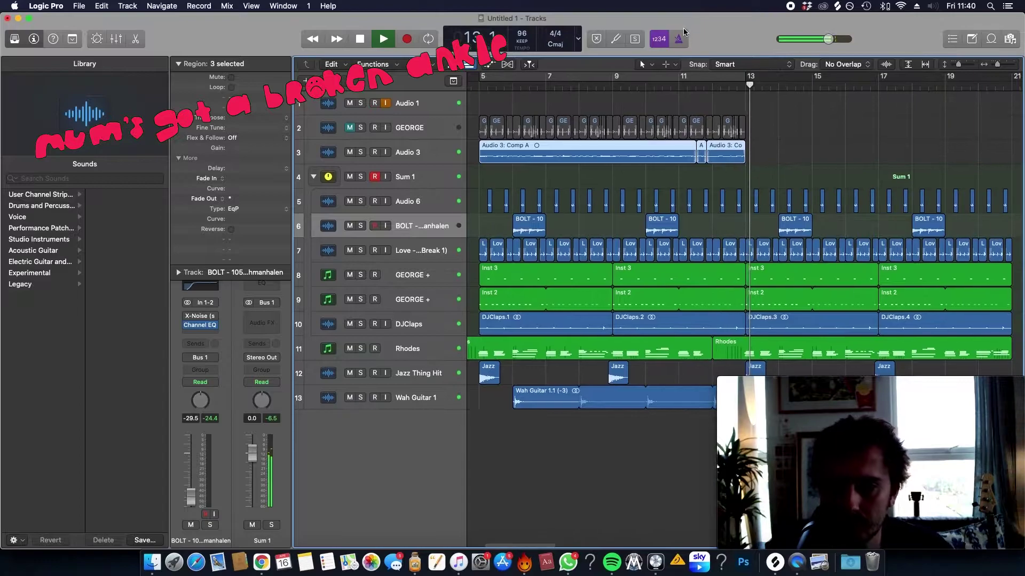
Step: Stop playback and turn on looping with the cycle range ending near bar 13
key("space")
left_click(708, 80)
left_click_drag(708, 80, 746, 78)
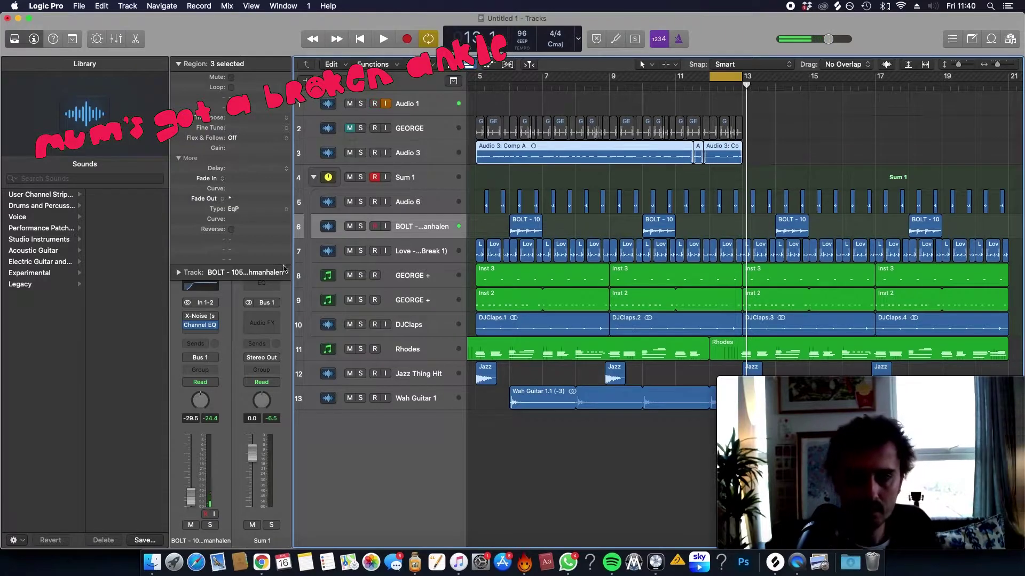
Step: Delete the short Audio 3 region at bar 12, then restore it with the playhead at bar 11
left_click(422, 156)
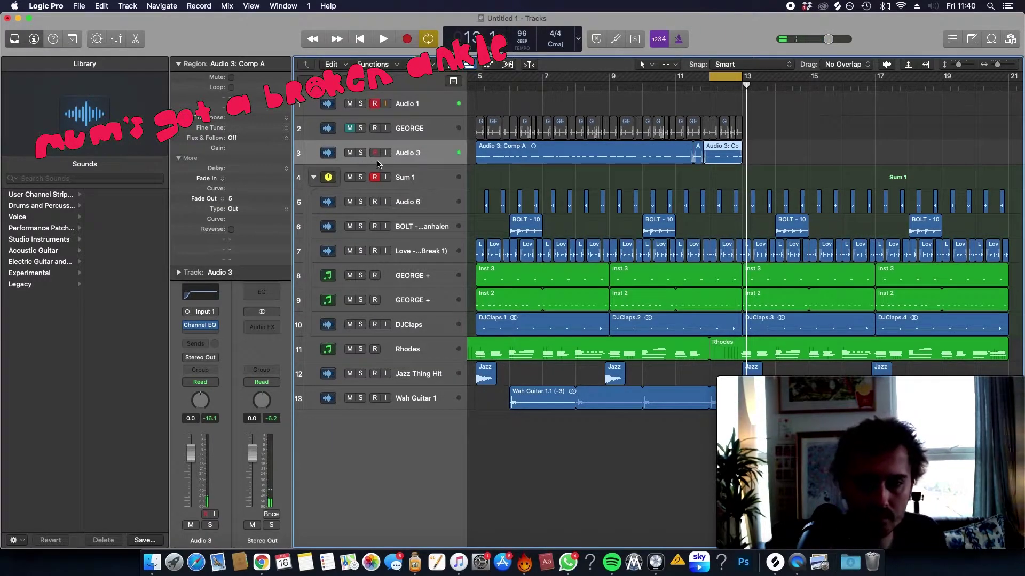
key("space")
key("space")
key("Delete")
key("space")
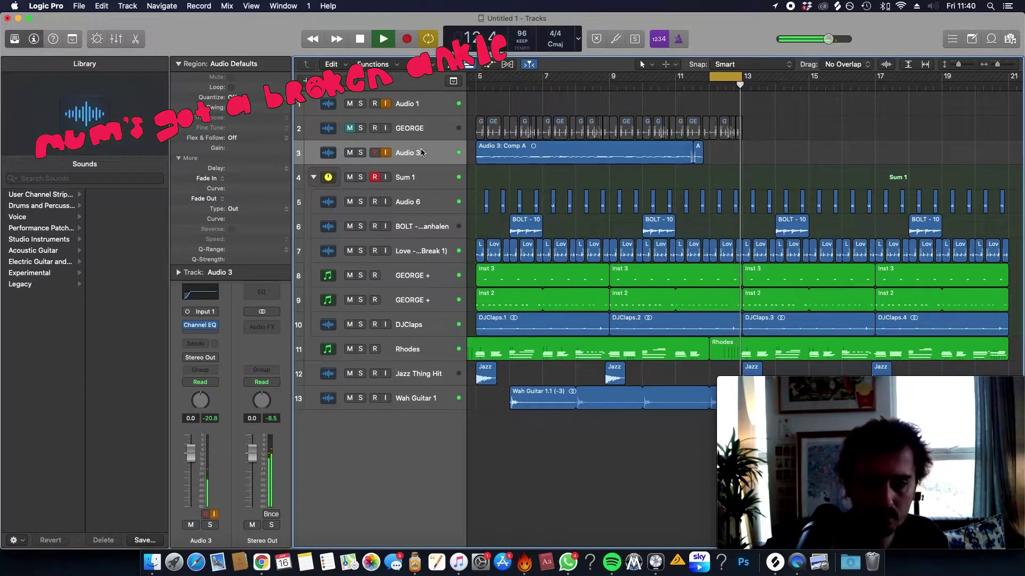
left_click(677, 81)
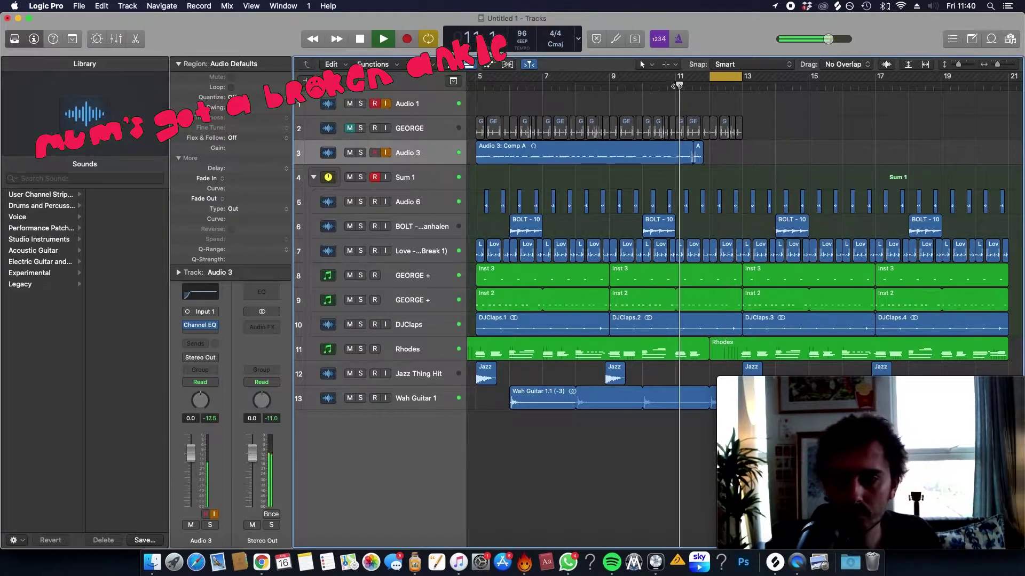
scroll(758, 219, "down", 5)
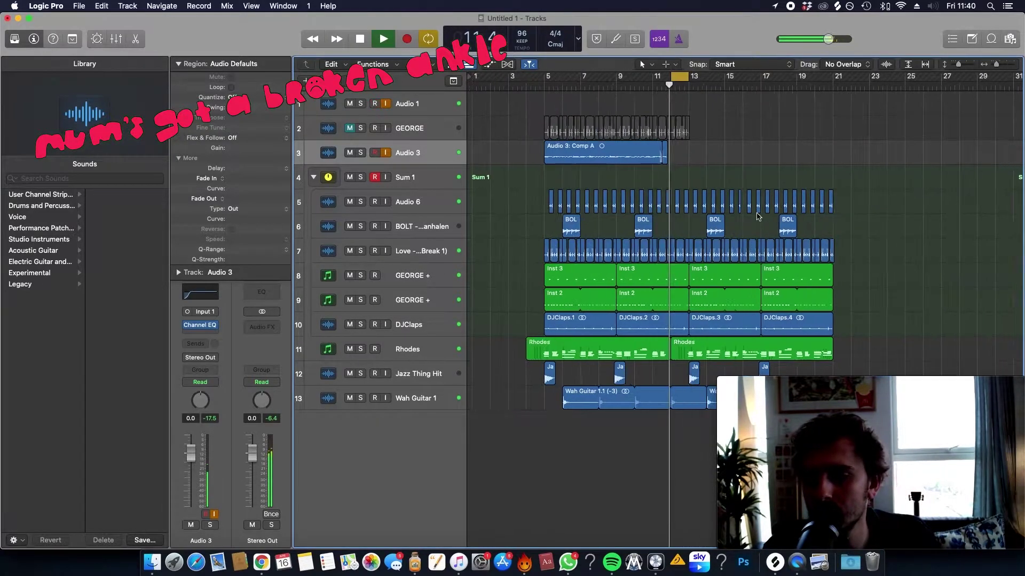
key("space")
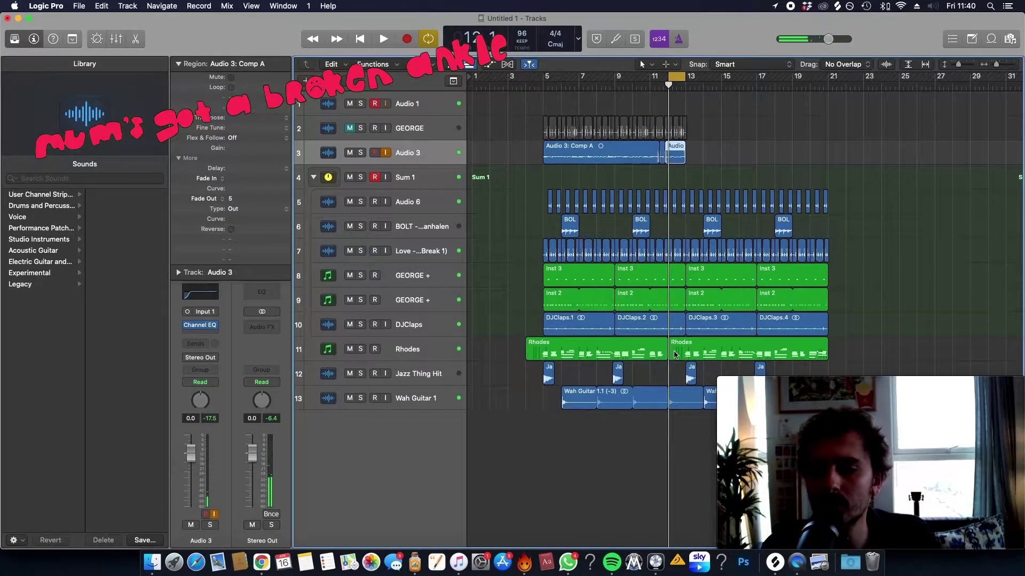
Step: Move the first Rhodes part onto a new duplicate Rhodes track
left_click(635, 353)
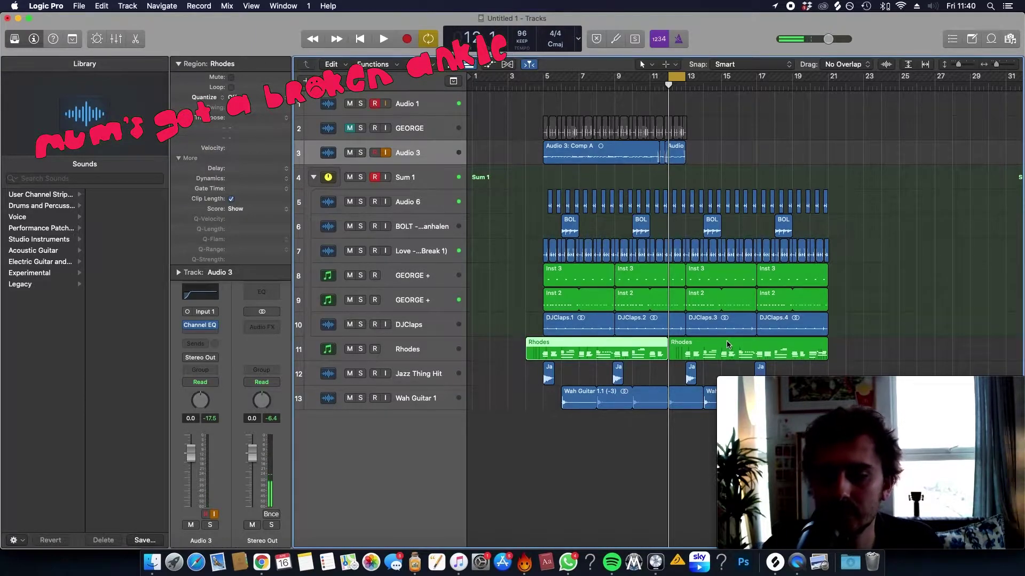
key("Delete")
left_click(441, 351)
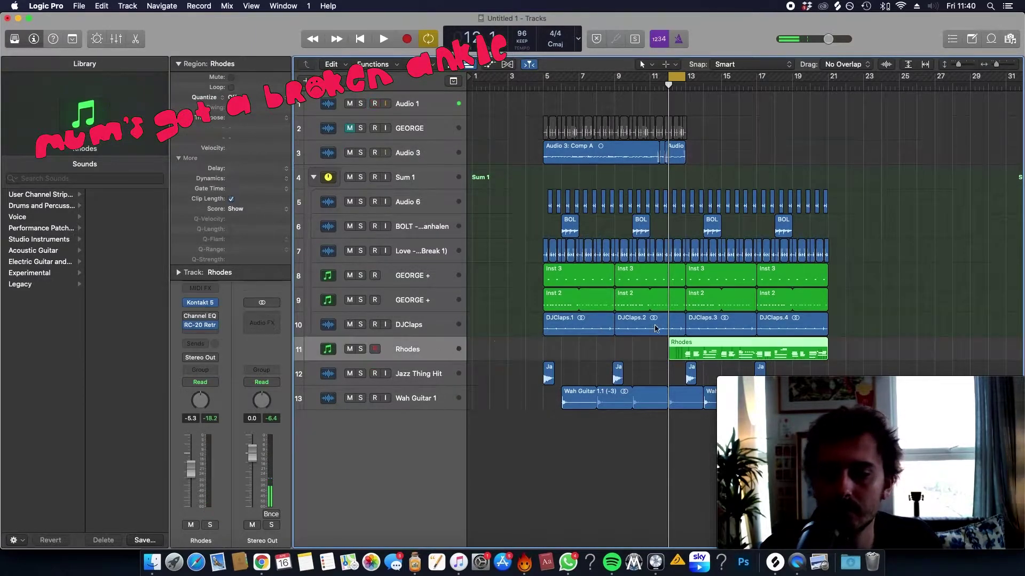
key("super+d")
left_click_drag(781, 351, 637, 369)
Step: Delete the short Audio 3 region at bars 12–13 and play the arrangement
key("space")
key("super+Right")
key("super+Right")
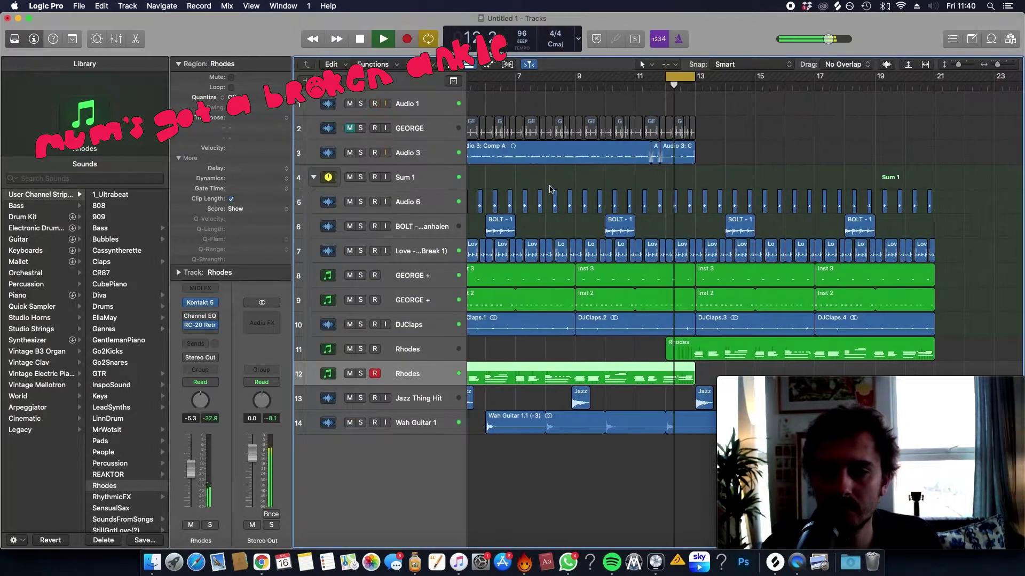
left_click(675, 152)
left_click(668, 156)
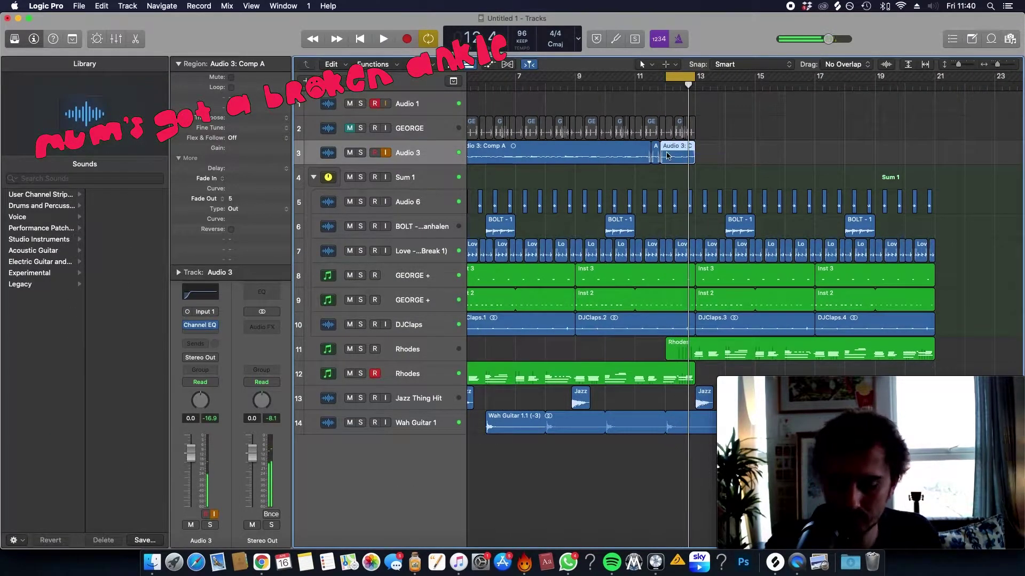
key("Delete")
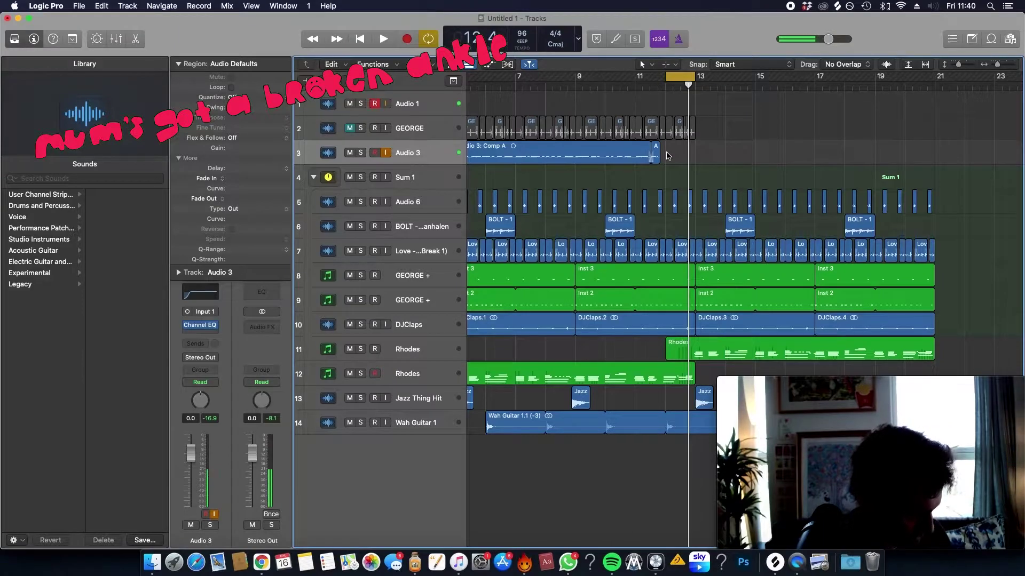
key("space")
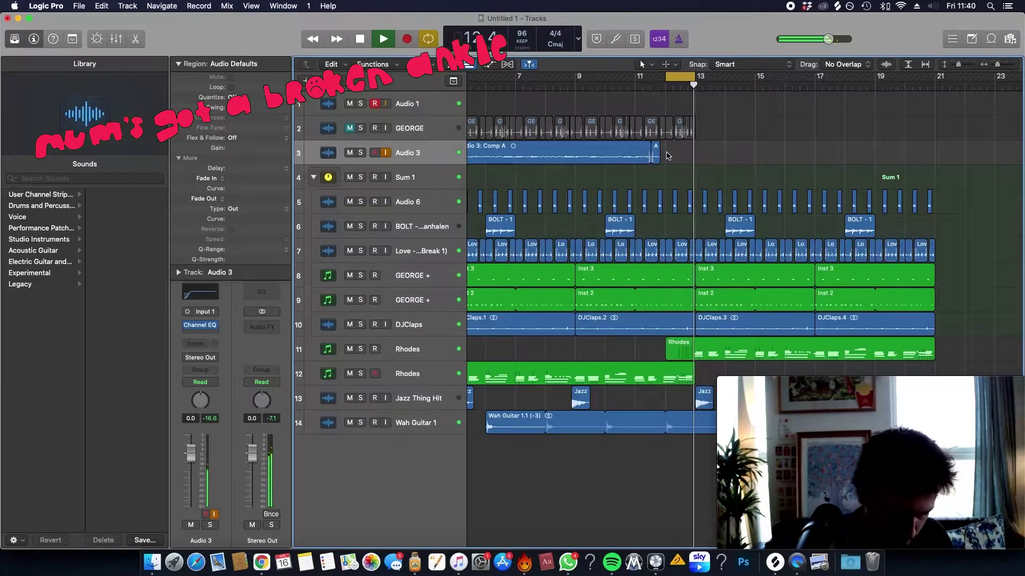
Step: Record two Audio 3 takes from bar 11 and extend the comp region to bar 12
key("r")
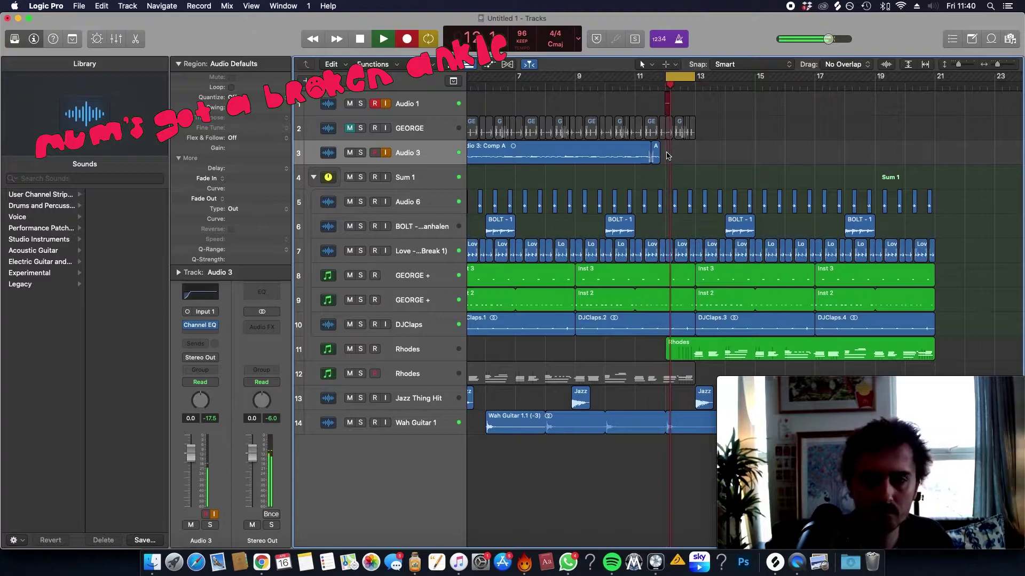
key("space")
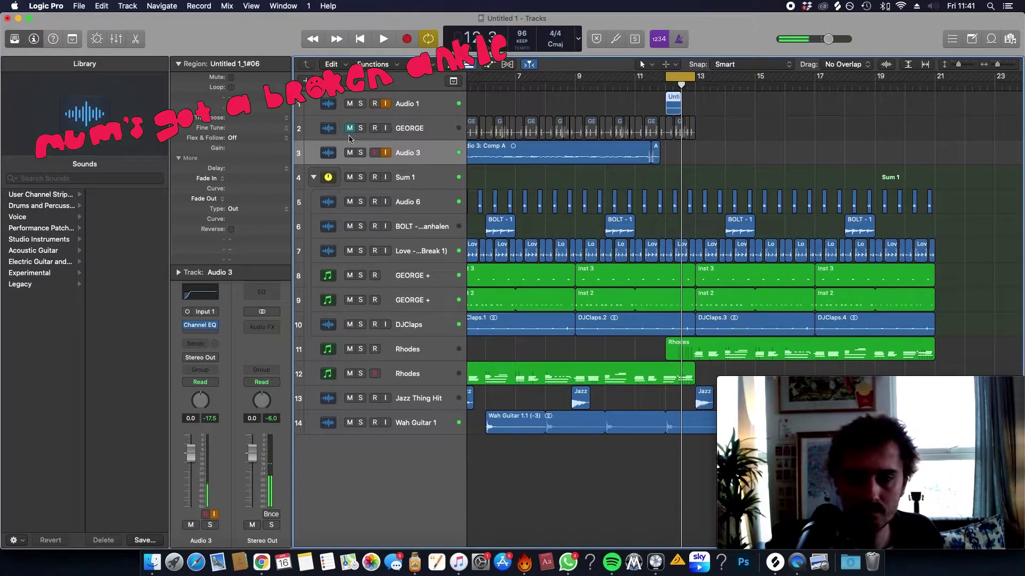
key("r")
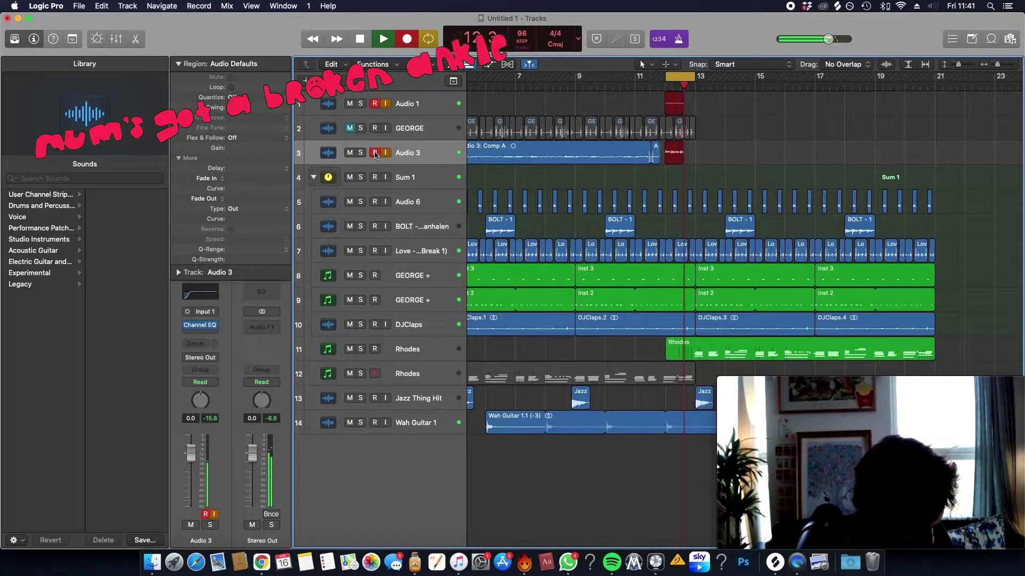
key("space")
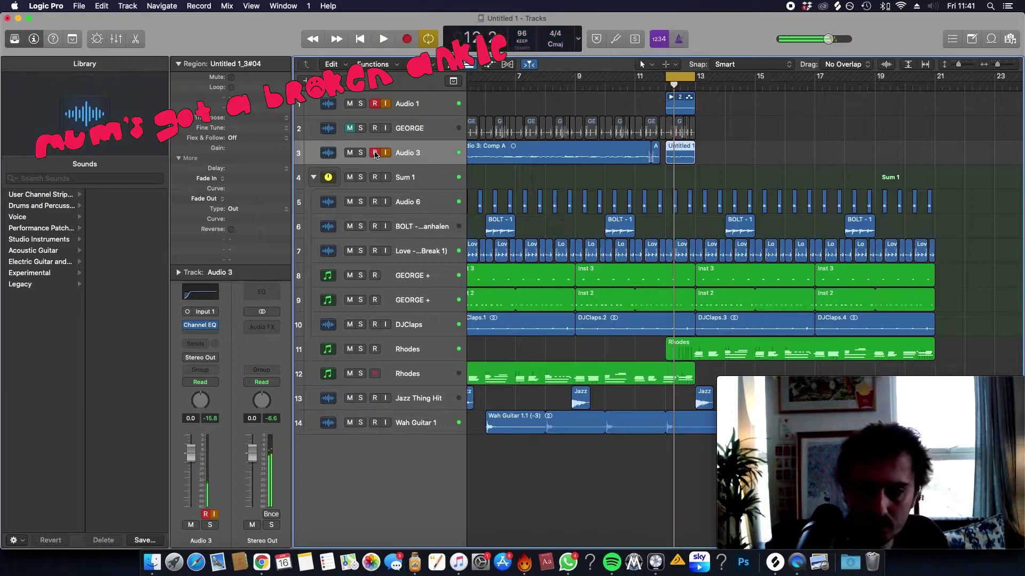
key("space")
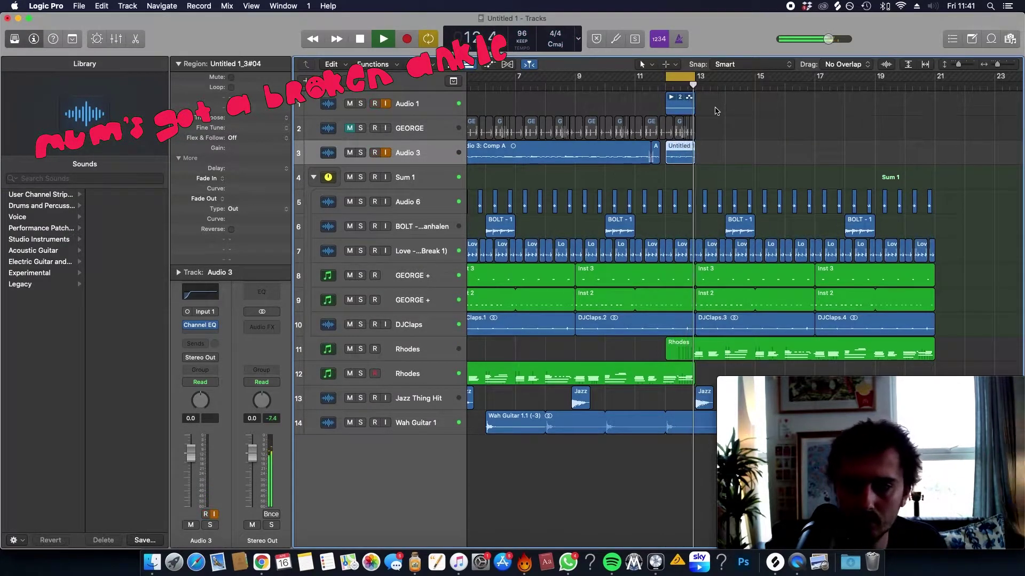
key("super+Right")
key("super+Right")
left_click_drag(643, 161, 654, 161)
Step: Turn off looping and delete the stray Audio 1 recording along with its audio file
key("c")
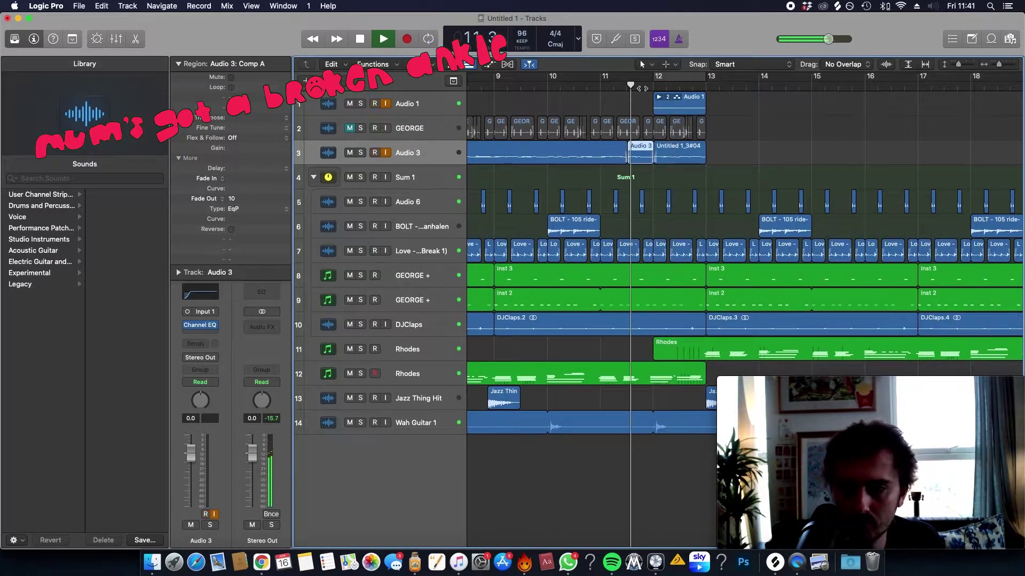
left_click(673, 104)
key("BackSpace")
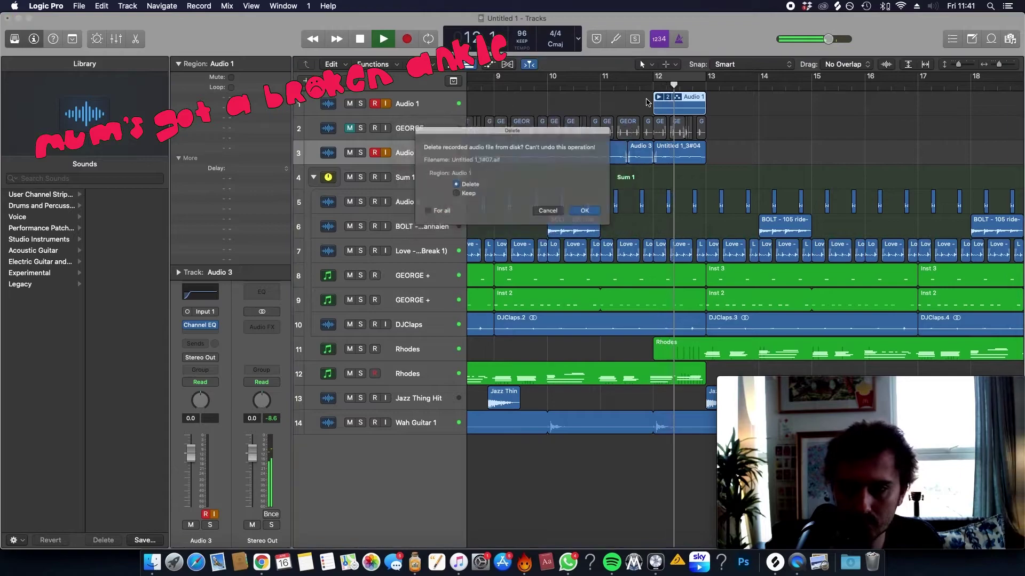
key("Return")
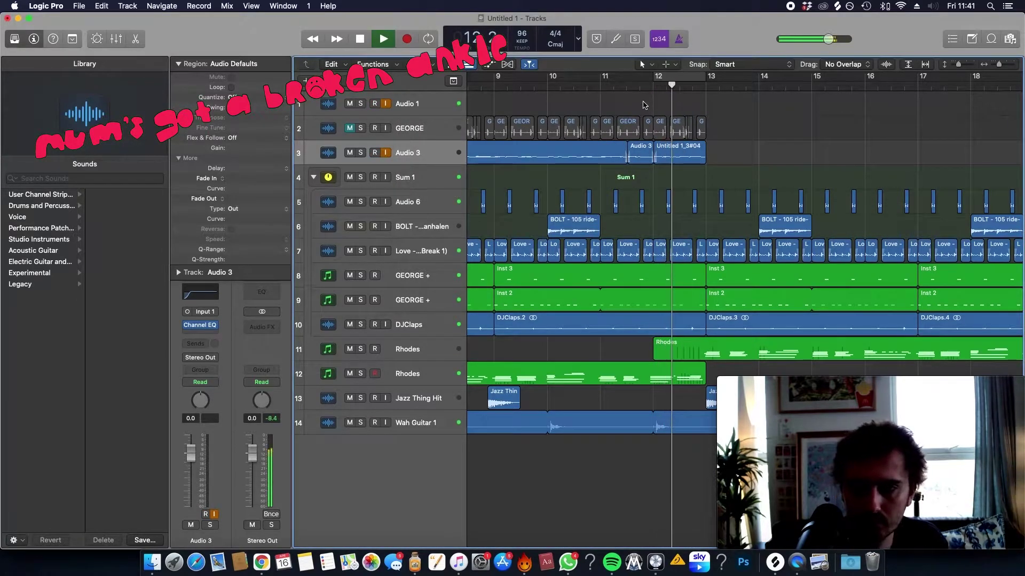
scroll(644, 103, "down", 3)
scroll(730, 128, "down", 3)
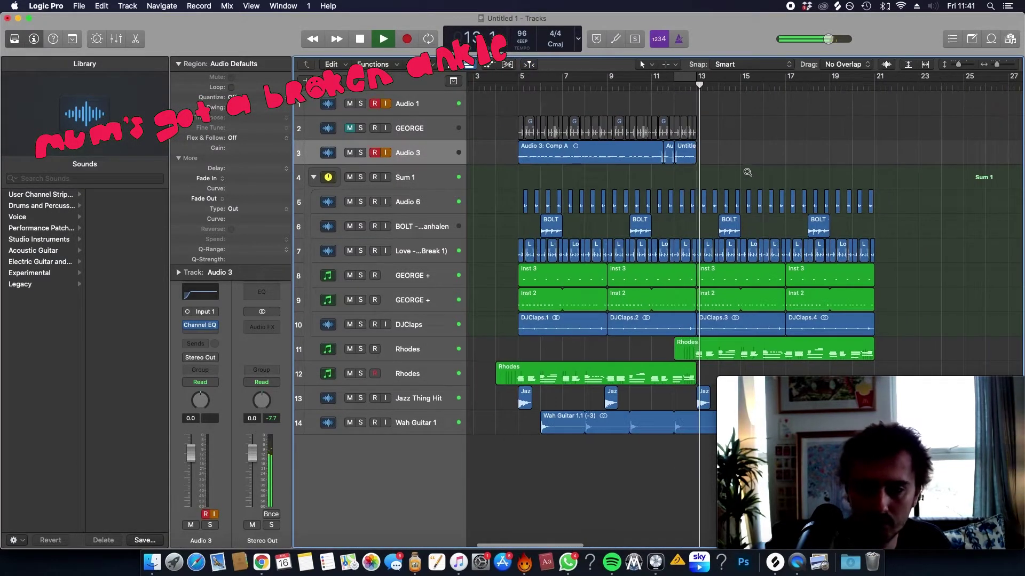
key("space")
Step: Copy the three Audio 3 regions six bars later, starting at bar 13
left_click_drag(736, 160, 685, 162)
scroll(687, 162, "up", 3)
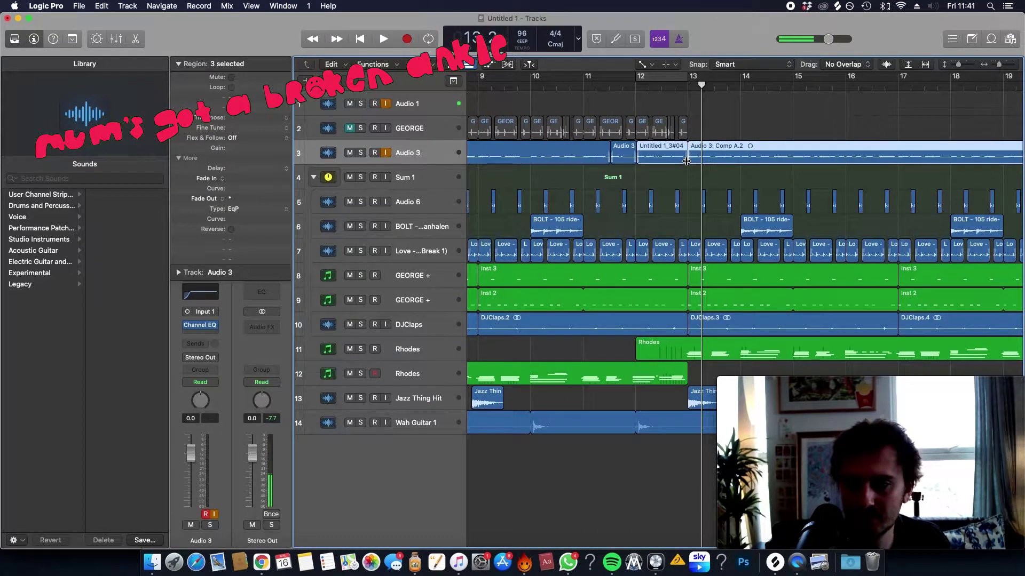
scroll(686, 161, "down", 3)
scroll(686, 164, "left", 5)
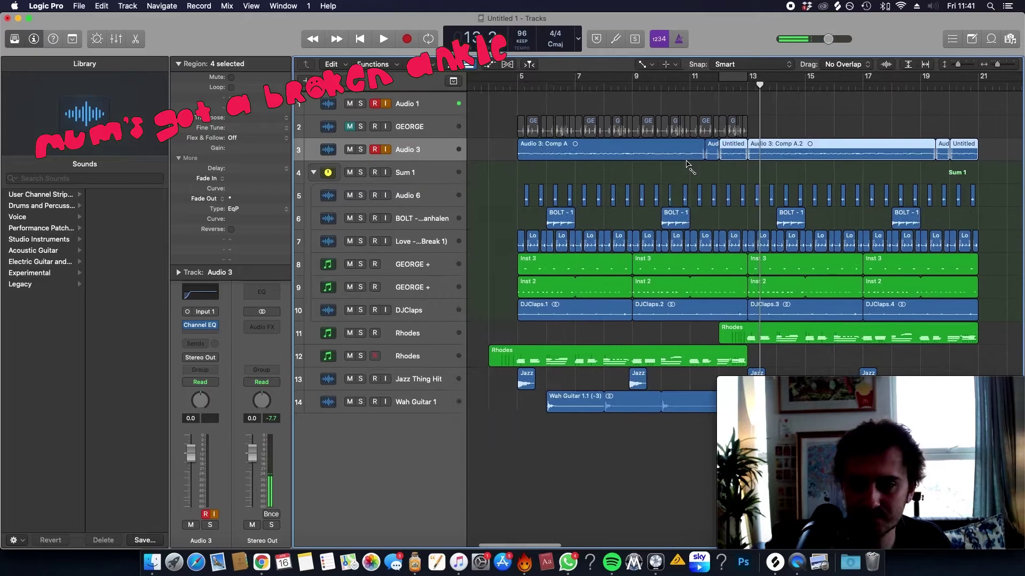
Step: Loop bars 5–11, play it, and turn off Audio 3 input monitoring
left_click_drag(590, 82, 789, 80)
key("space")
left_click(386, 150)
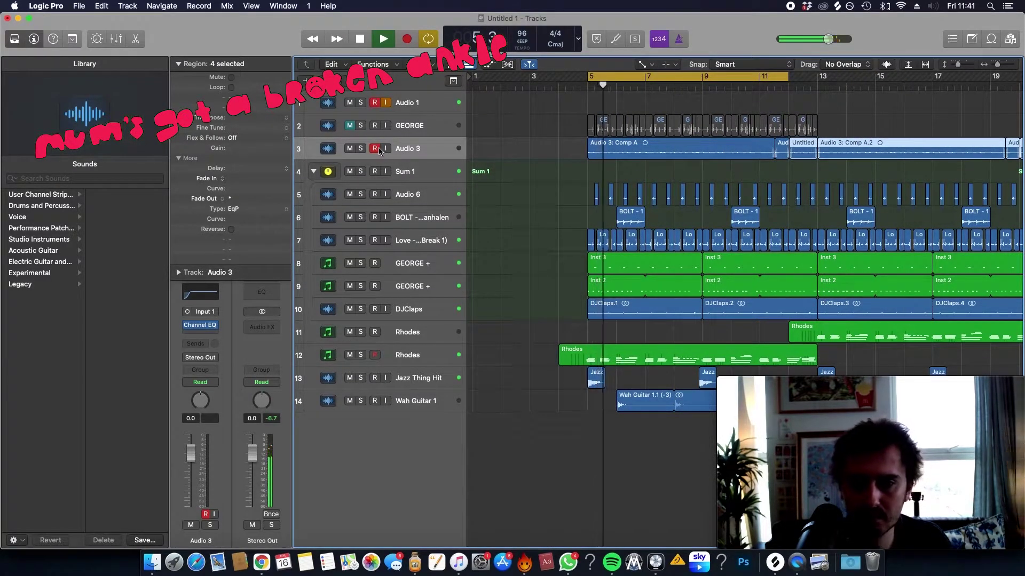
key("space")
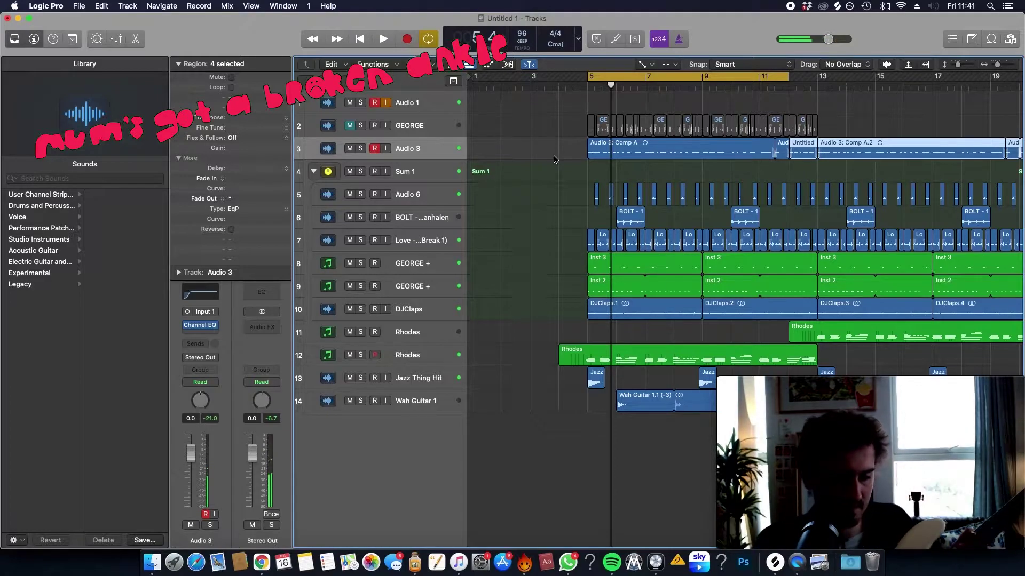
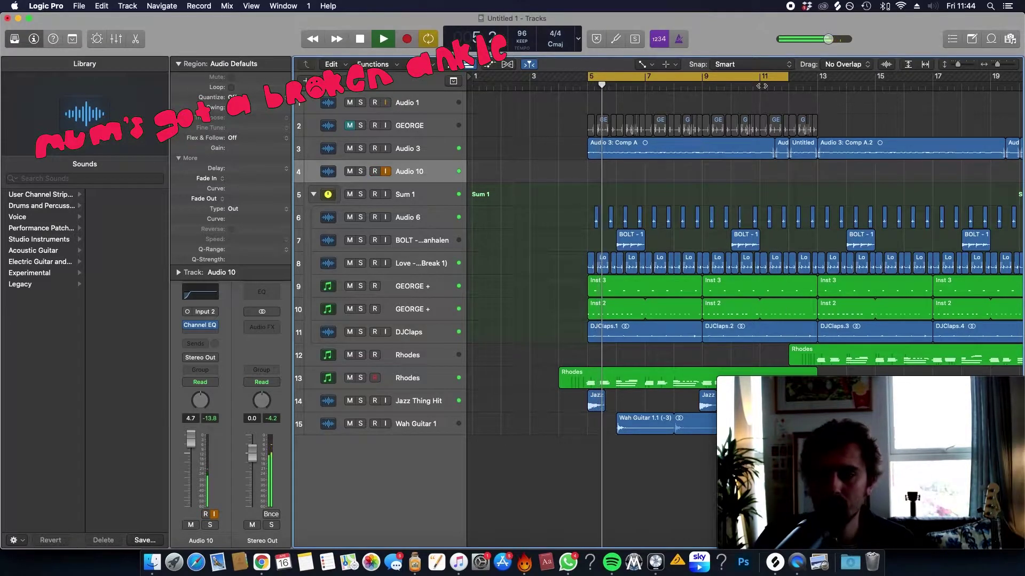
Step: Extend the cycle range's end from bar 12 to bar 13, so it loops bars 5–13
left_click_drag(787, 75, 816, 83)
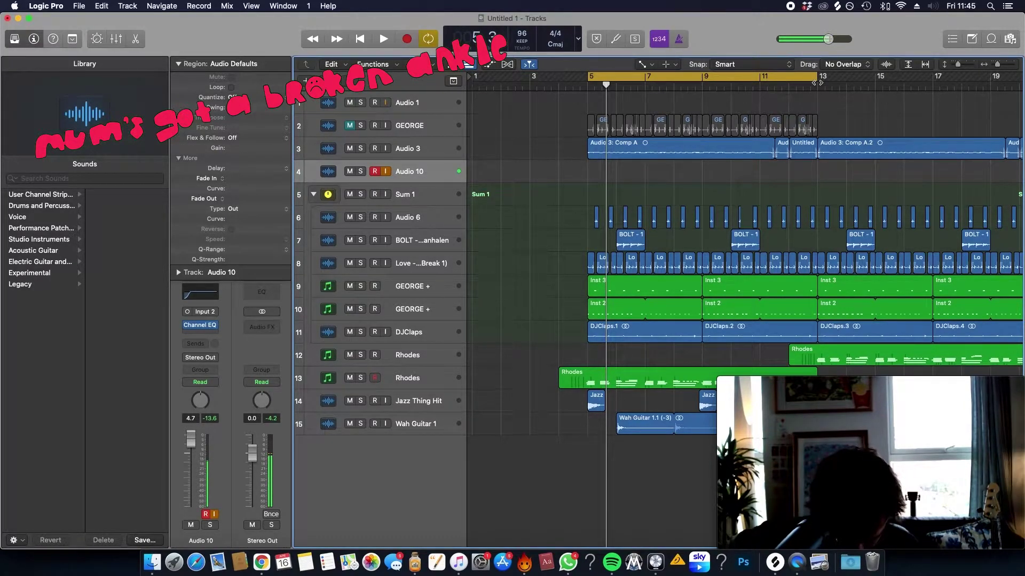
Step: Record a second guitar take on Audio 10 across bars 5–13, then enlarge the track rows
key("r")
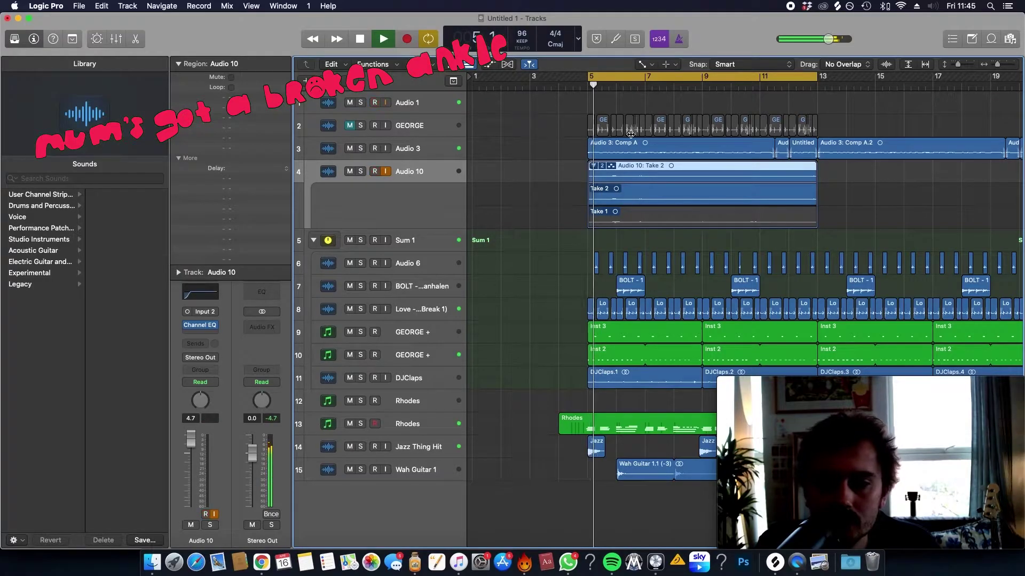
key("super+Down")
key("super+Down")
Step: Return to the pointer tool and set Audio 10's level to about +1.3 dB
key("t")
left_click(638, 257)
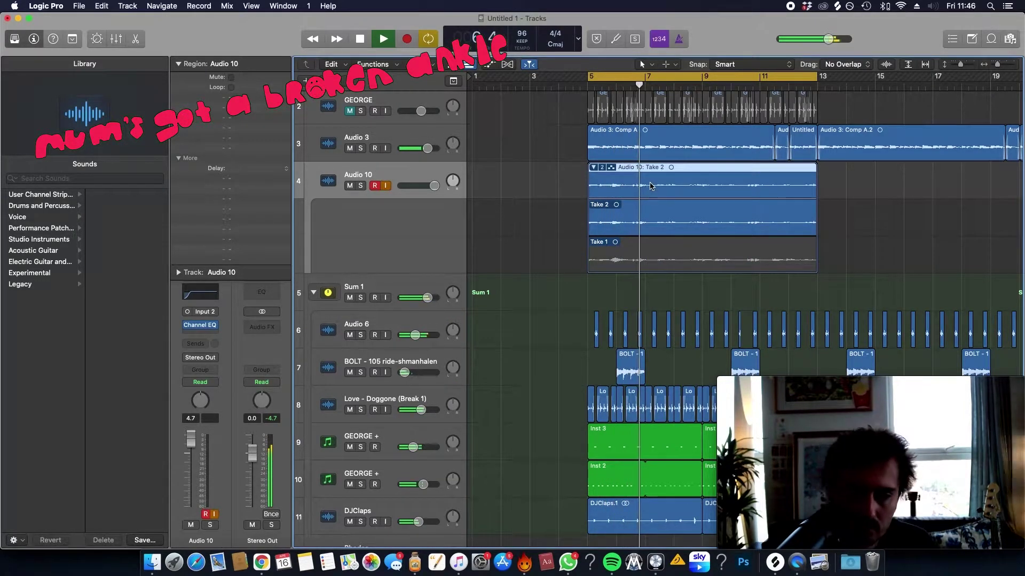
left_click_drag(434, 185, 429, 186)
left_click(385, 185)
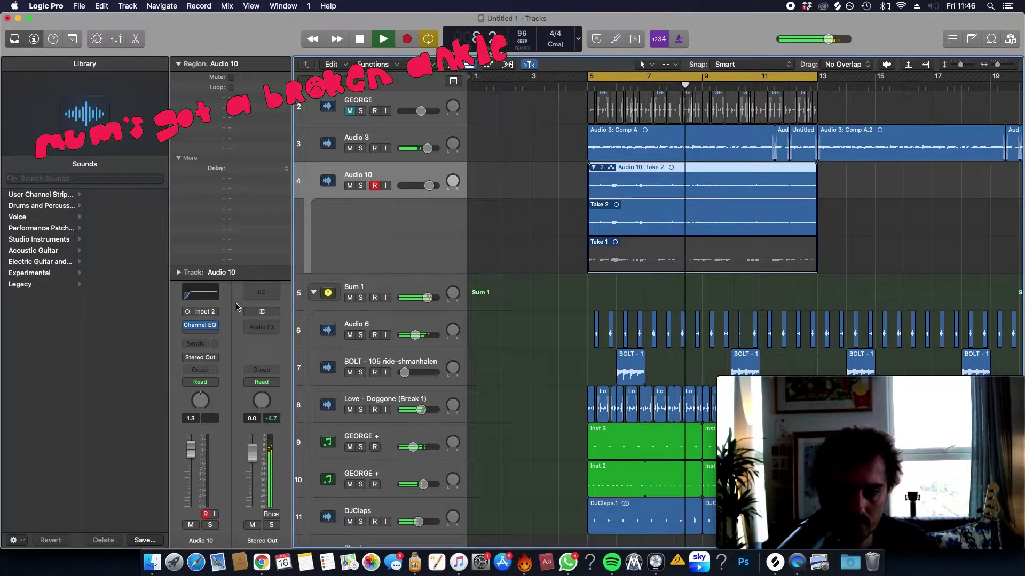
Step: Insert RC-20 Retro Color in stereo on Audio 10 and load the user preset Chorus1
left_click(207, 335)
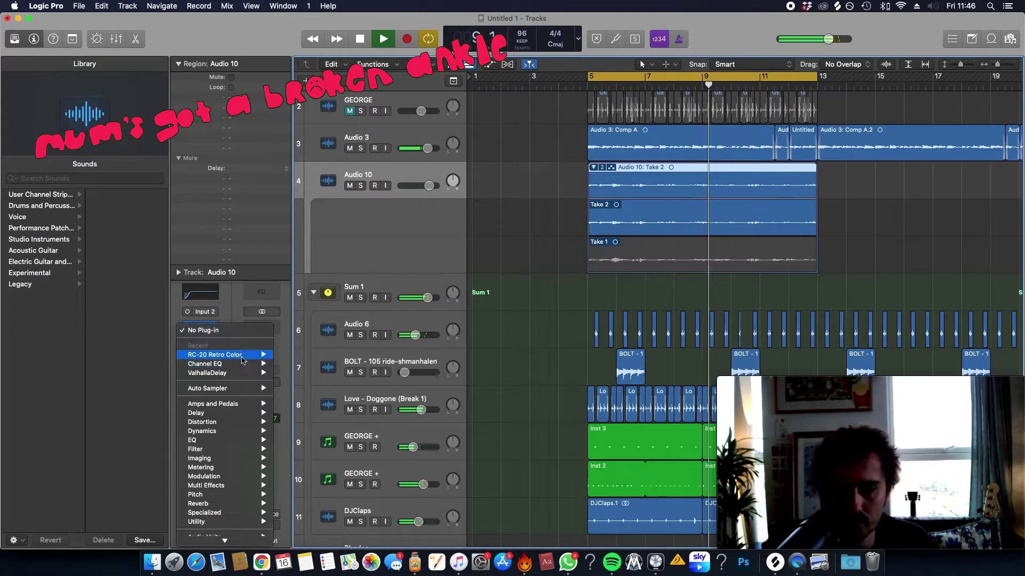
mouse_move(256, 355)
left_click(299, 365)
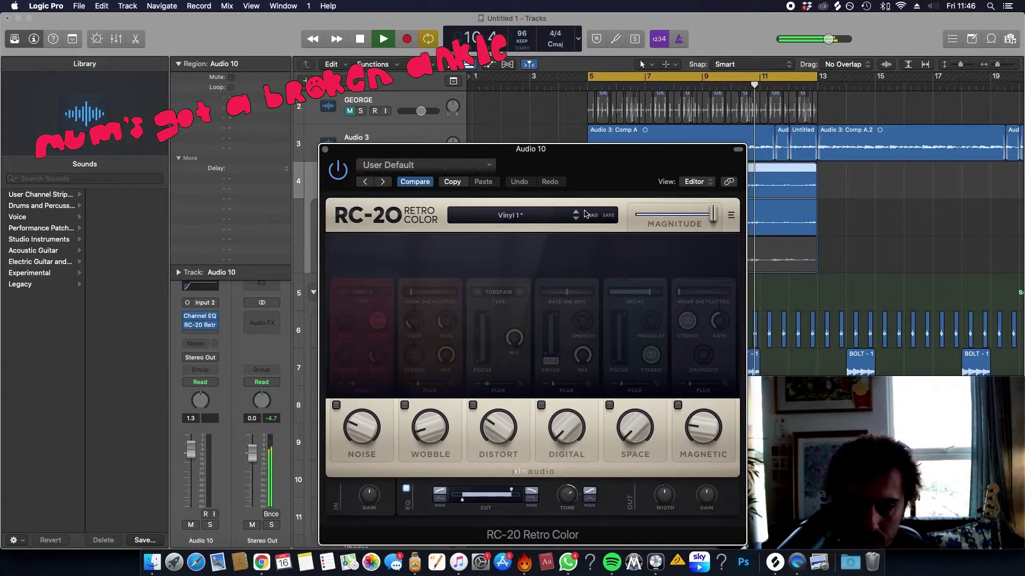
left_click(592, 215)
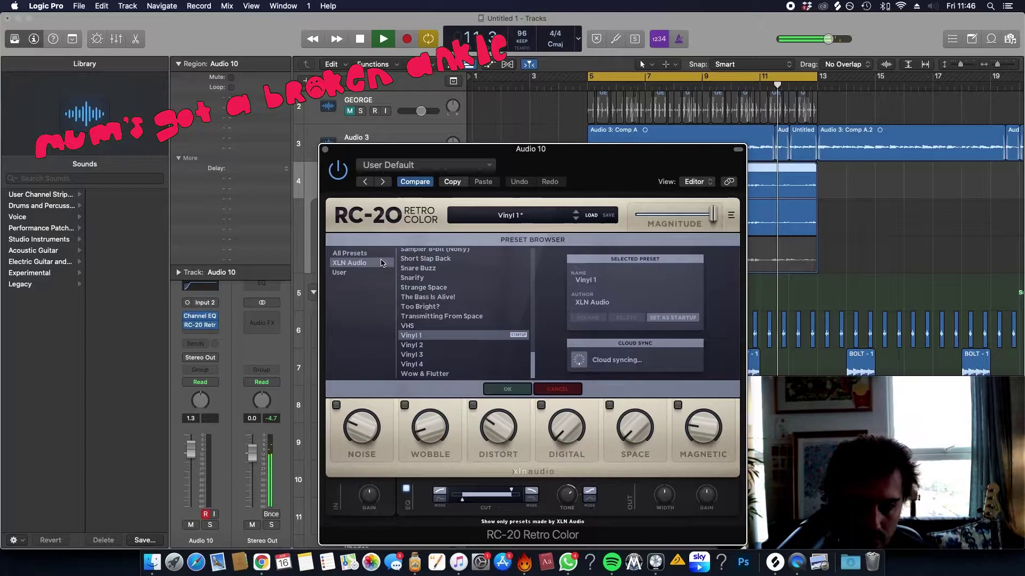
left_click(340, 272)
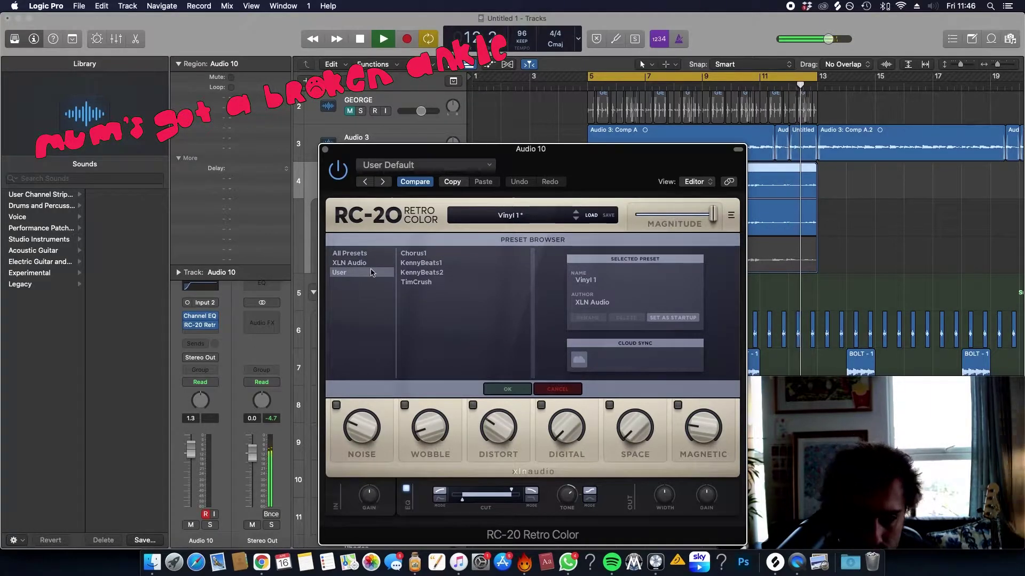
left_click(349, 263)
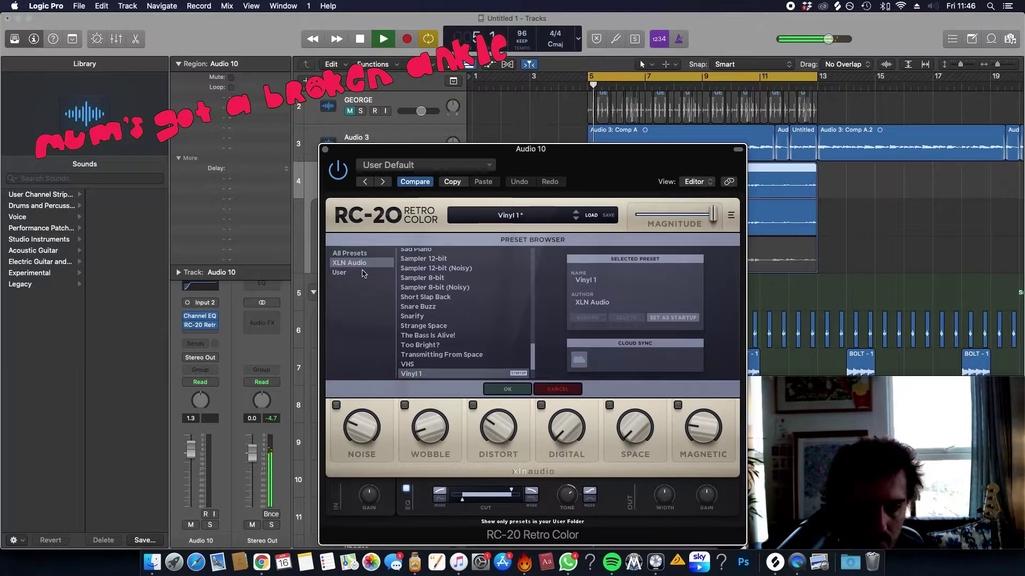
left_click(362, 272)
left_click(450, 254)
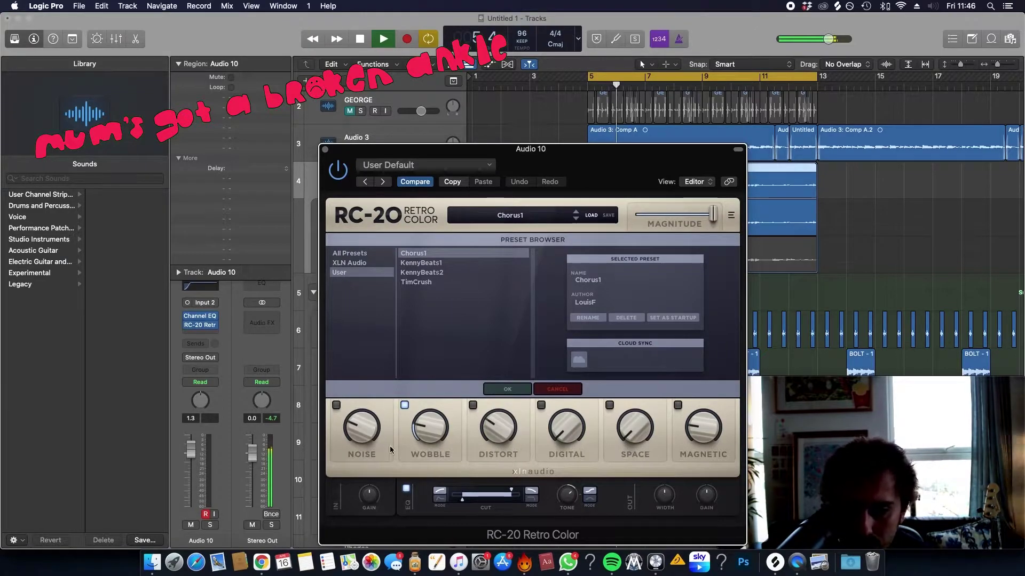
Step: Adjust RC-20's Wobble, confirm the preset, and turn Audio 10 down to -1.1 dB
left_click_drag(442, 443, 444, 441)
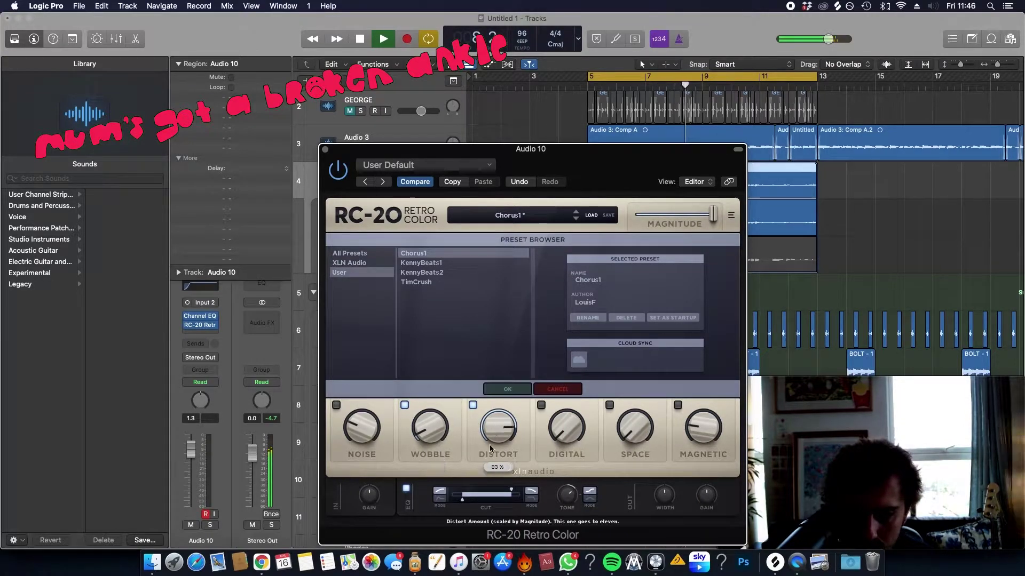
left_click(506, 391)
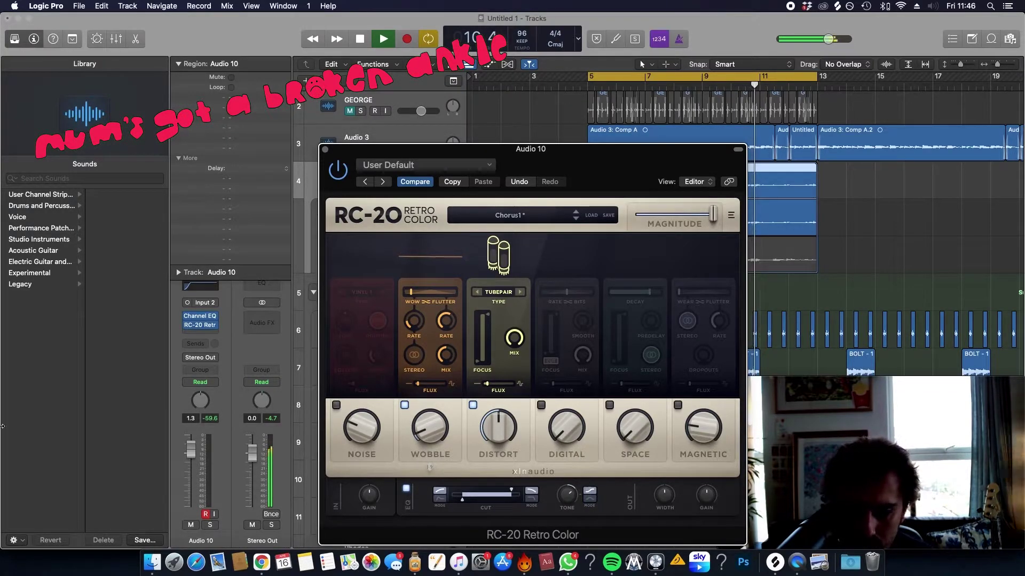
mouse_move(201, 463)
left_mouse_down()
mouse_move(197, 471)
mouse_move(199, 462)
left_mouse_up()
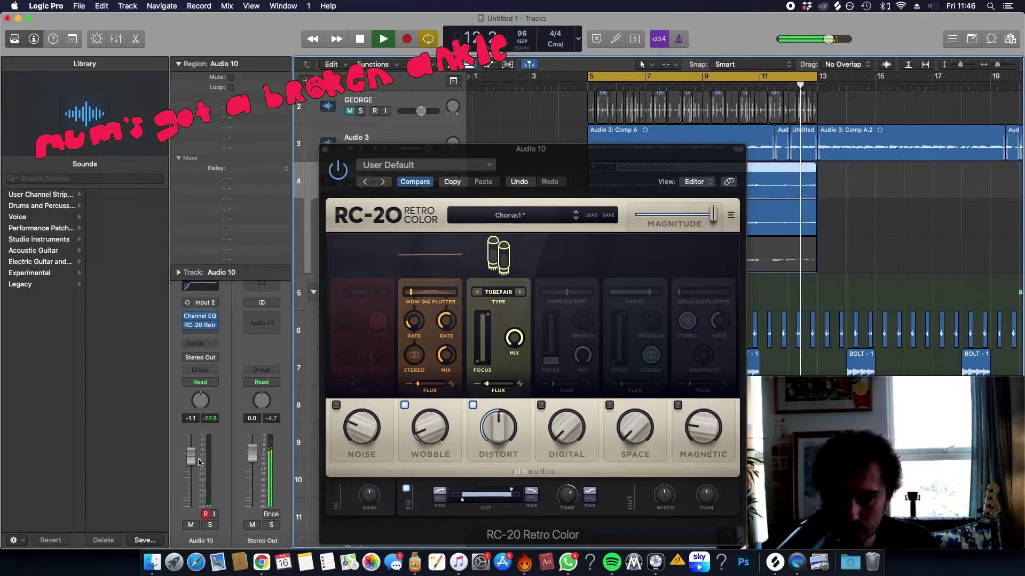
Step: Close the RC-20 window, deselect the take folder, and stop playback at bar 12
key("v")
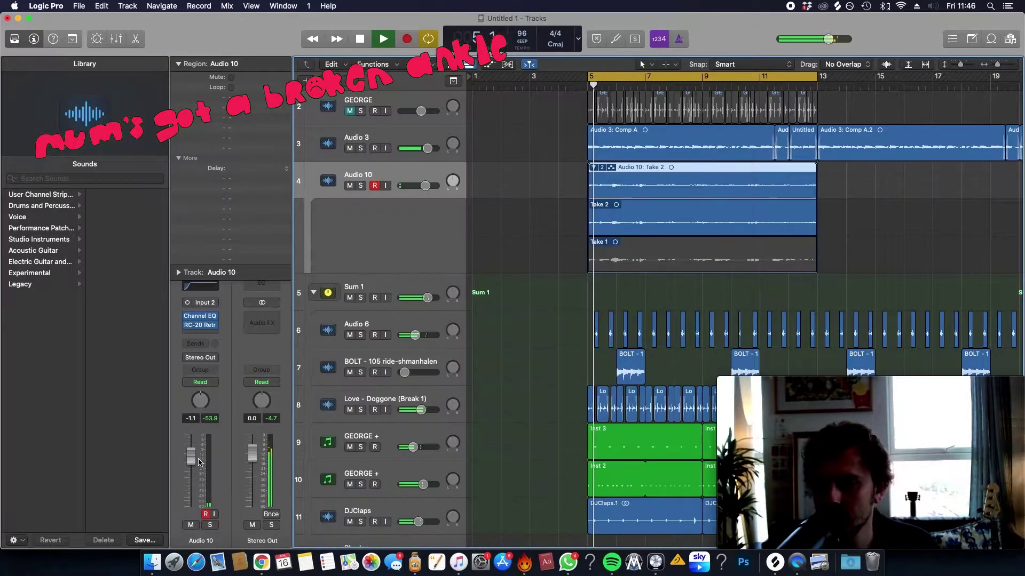
left_click(971, 276)
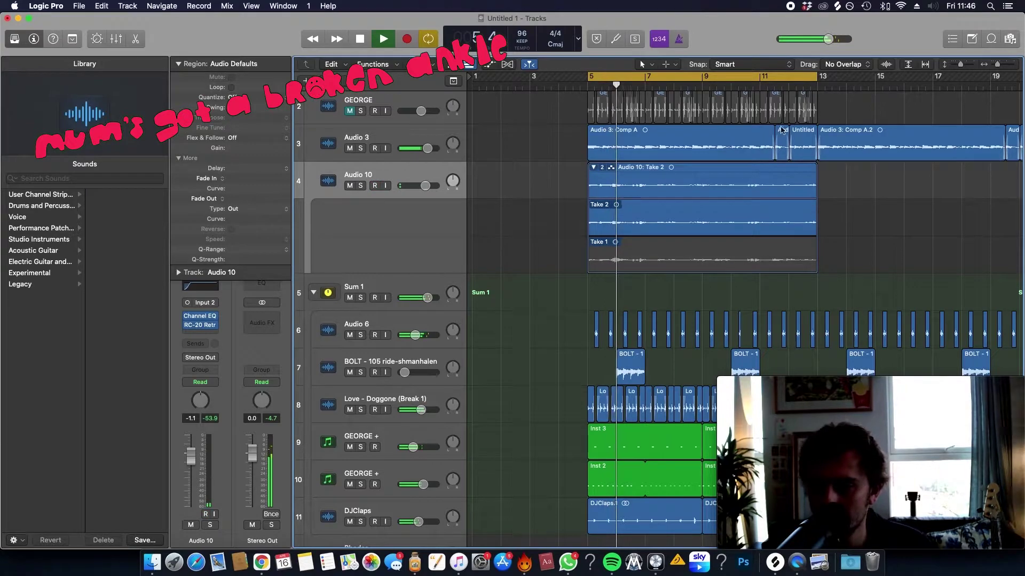
left_click(788, 88)
scroll(840, 258, "up", 5)
key("space")
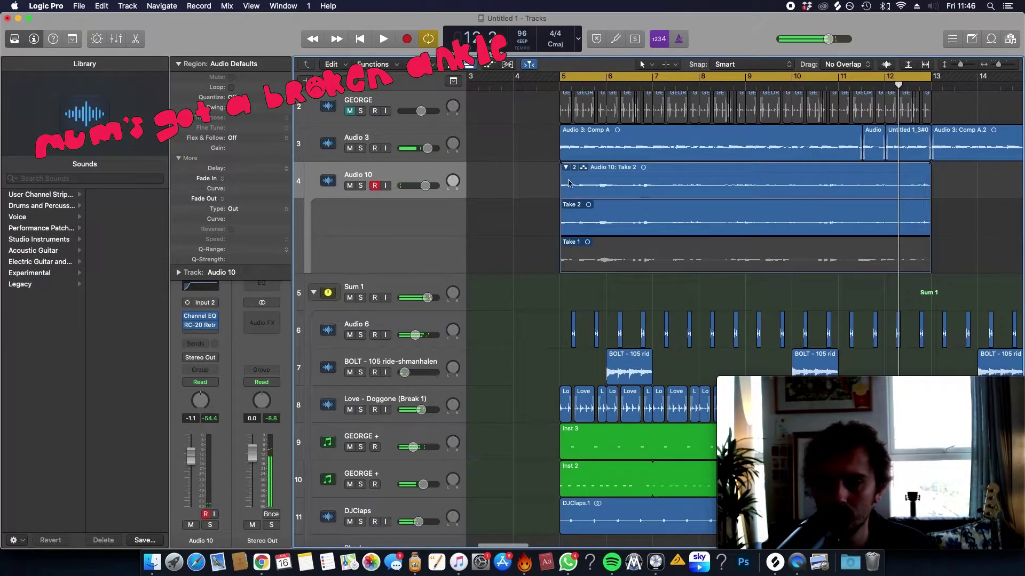
Step: Flatten Audio 10's takes into one Take 2 region starting slightly earlier, and play from bar 4.5
left_click(572, 168)
left_click(594, 224)
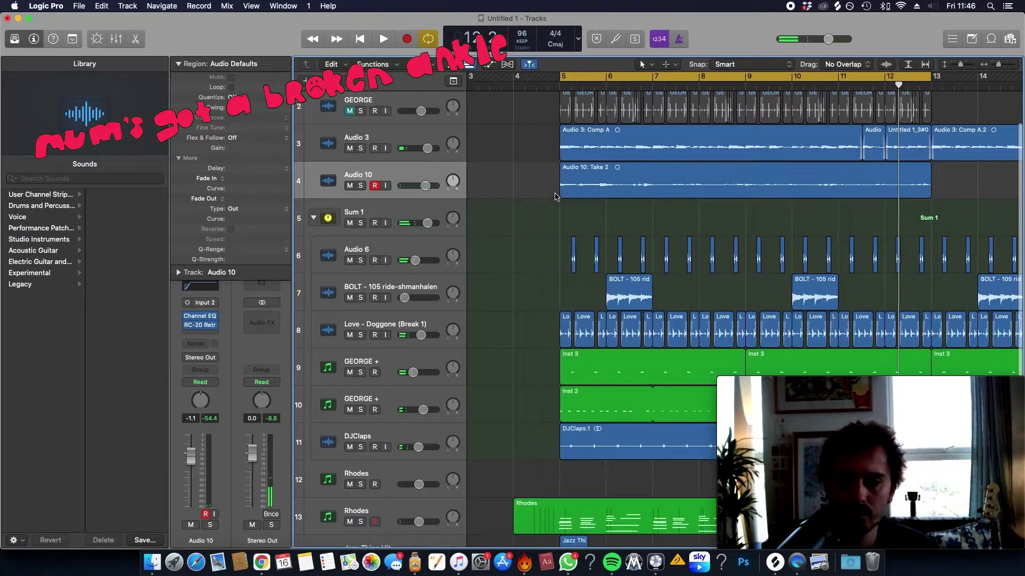
left_click_drag(563, 193, 554, 193)
double_click(535, 90)
key("c")
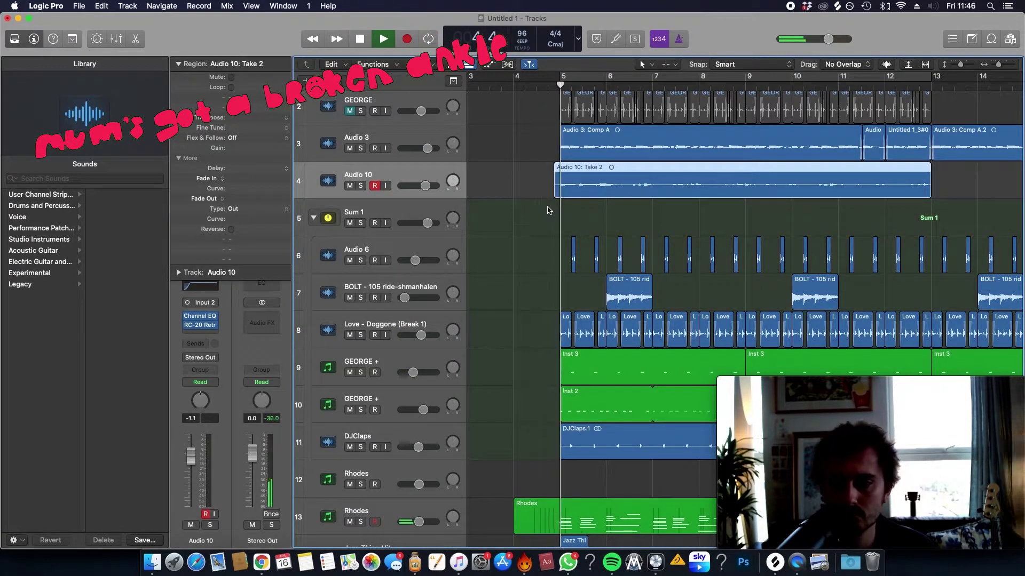
left_click(579, 221, "ctrl+alt")
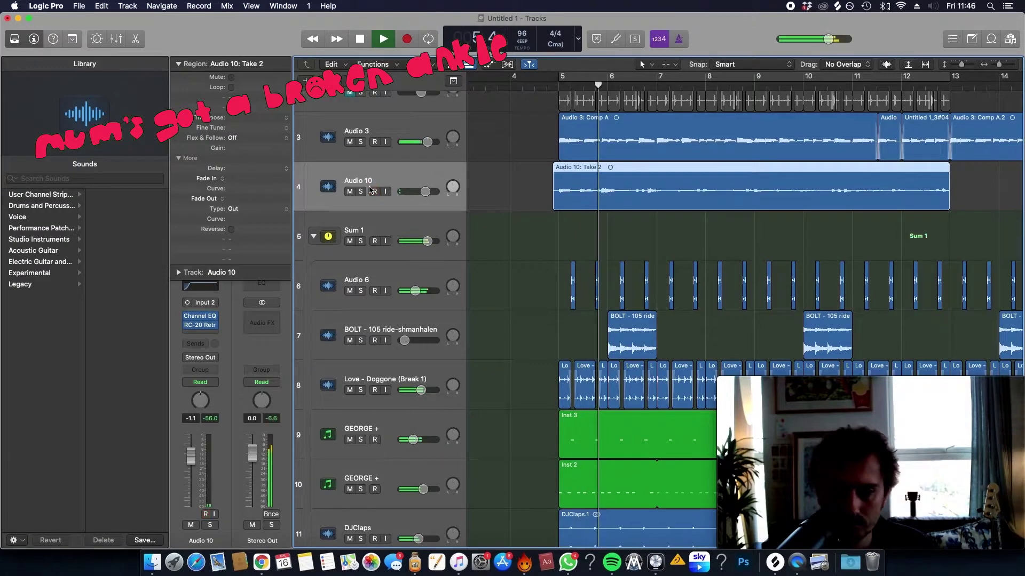
Step: Lower Audio 10 to -5.8 dB, then zoom out to view the whole arrangement with smaller tracks
left_click_drag(425, 192, 419, 191)
left_click(555, 218, "ctrl+alt")
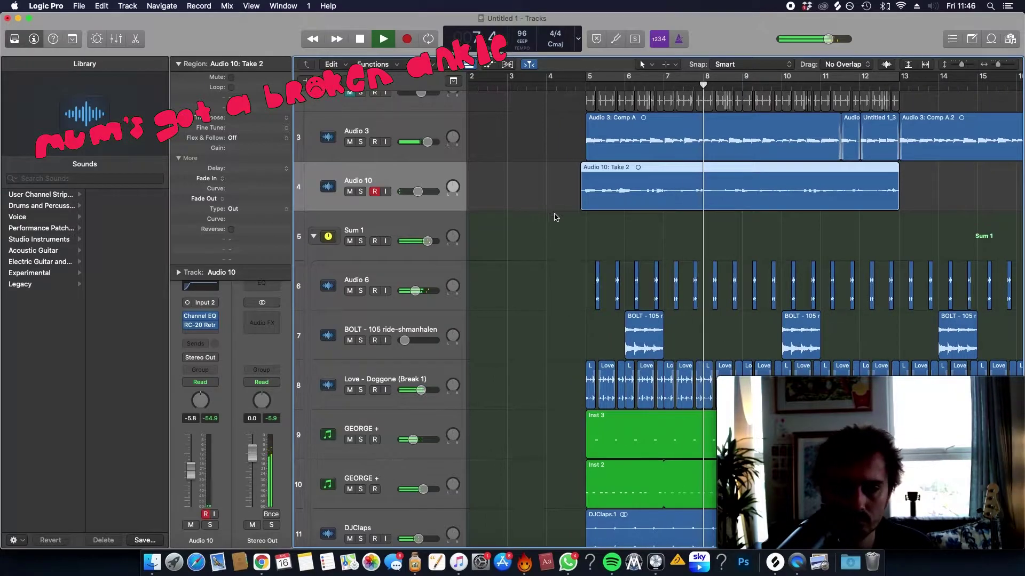
left_click(589, 221, "ctrl+alt")
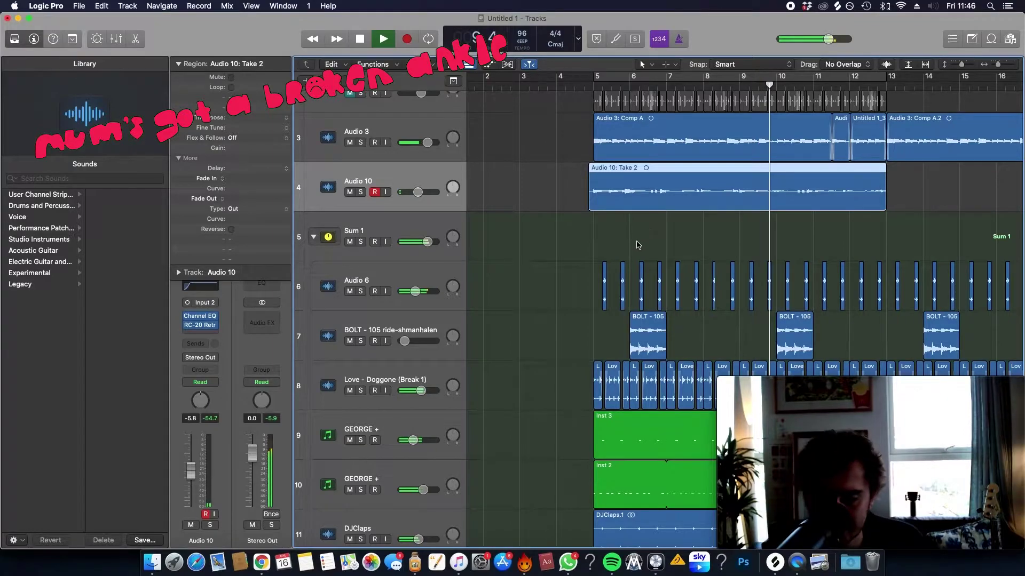
left_click(651, 230, "ctrl+alt")
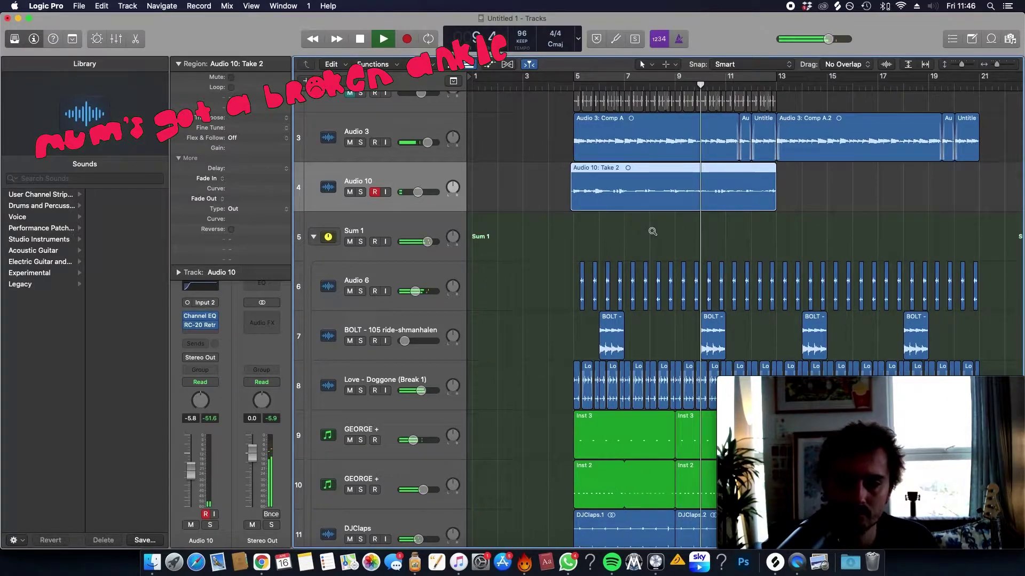
left_click(521, 271, "ctrl+alt")
left_click(640, 248, "ctrl+alt")
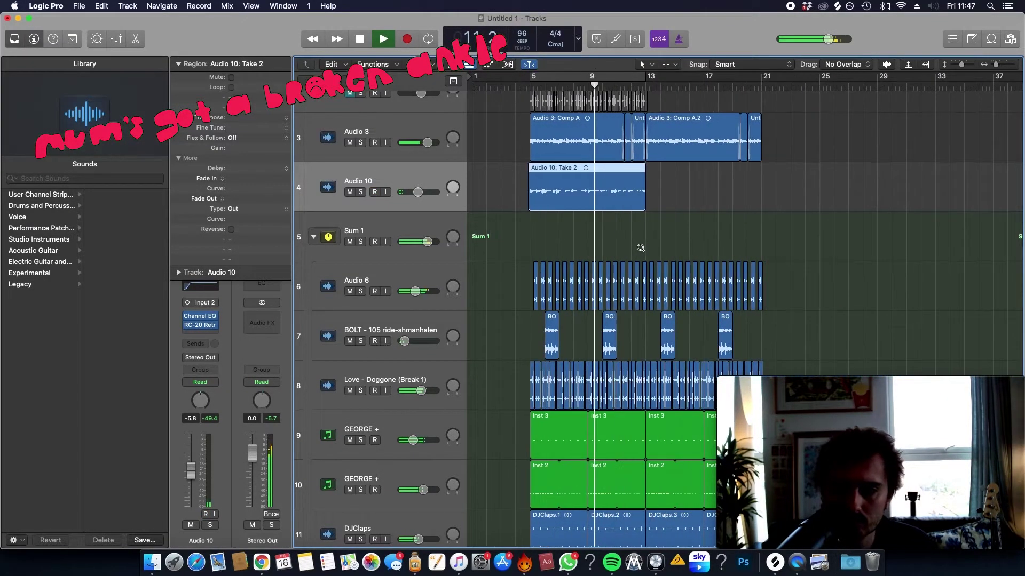
left_click(641, 248, "ctrl+alt")
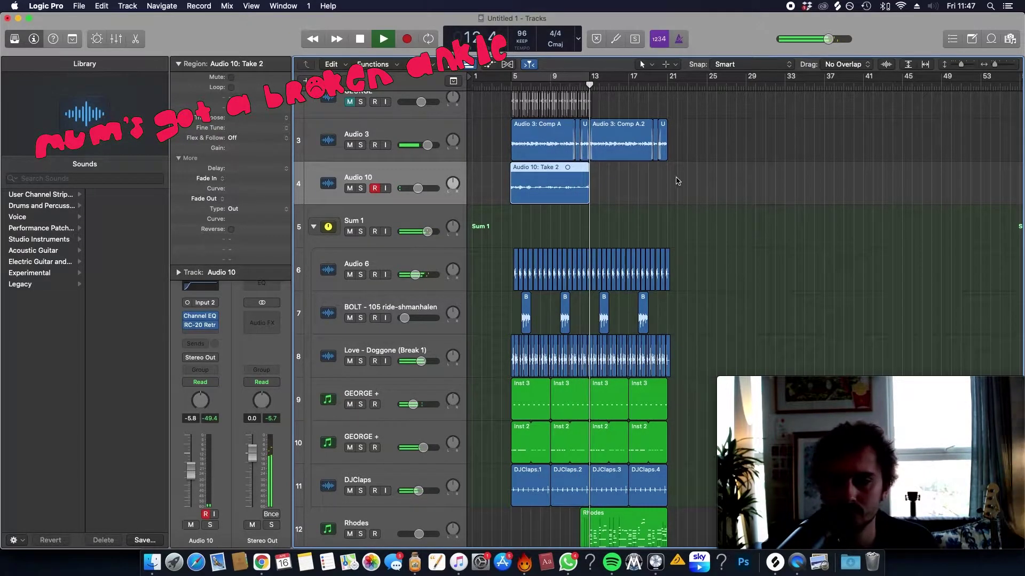
scroll(665, 215, "down", 3)
scroll(605, 324, "down", 2)
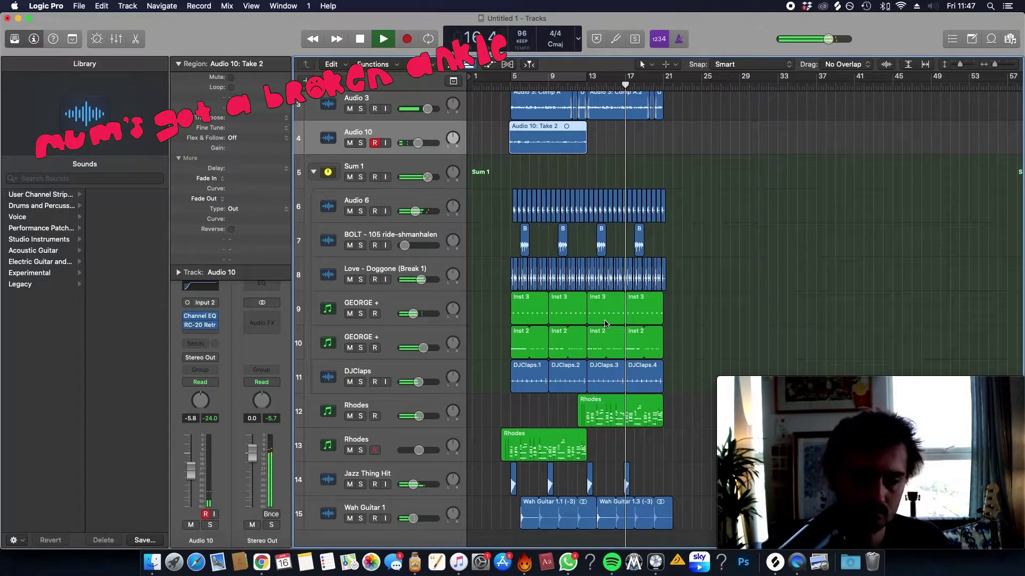
key("super+Up")
Step: Turn on cycle playback and play the loop from bar 5, zoomed in on the timeline
key("t")
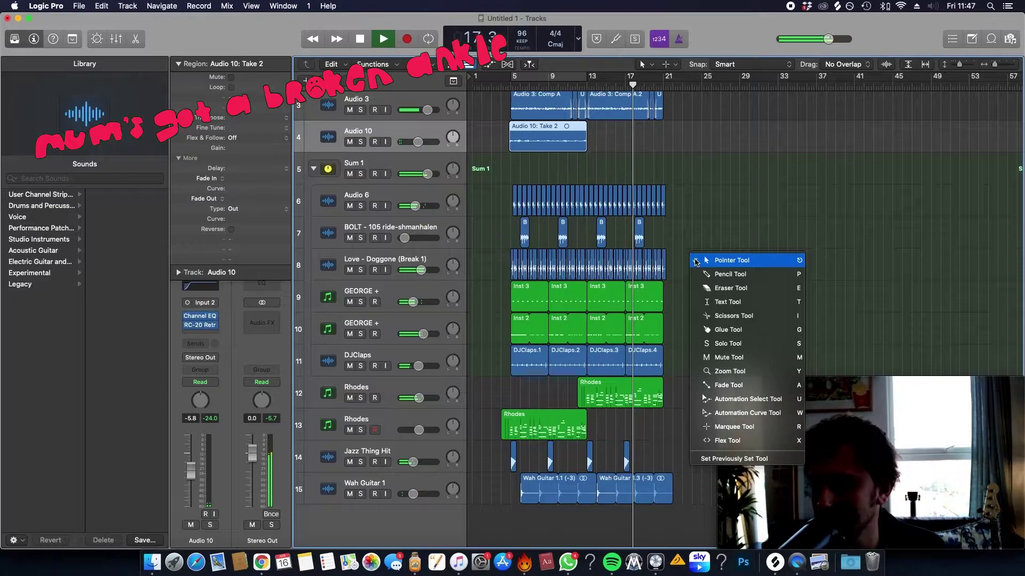
left_click(696, 262)
scroll(696, 260, "down", 4)
scroll(681, 301, "right", 4)
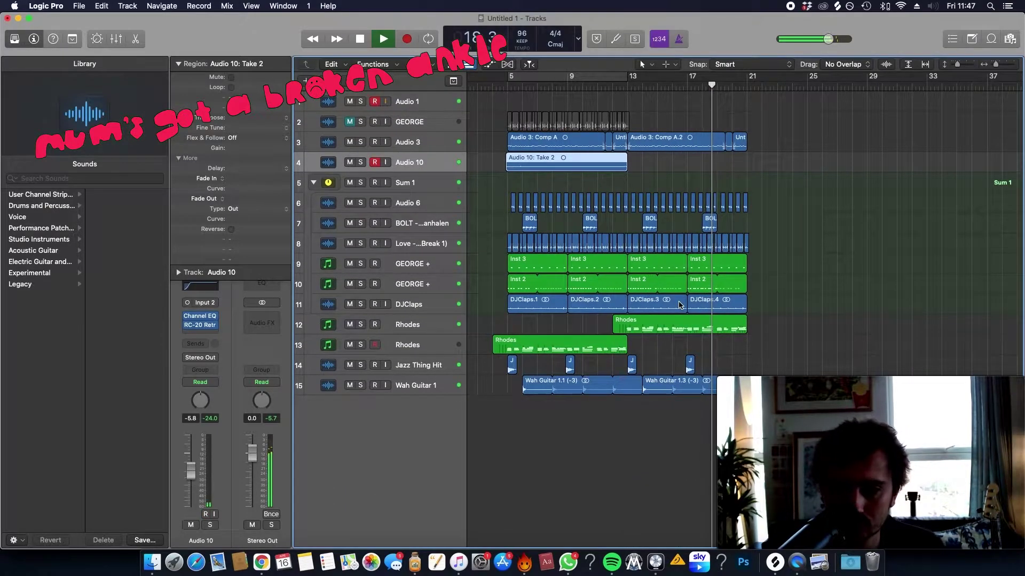
left_click(437, 101)
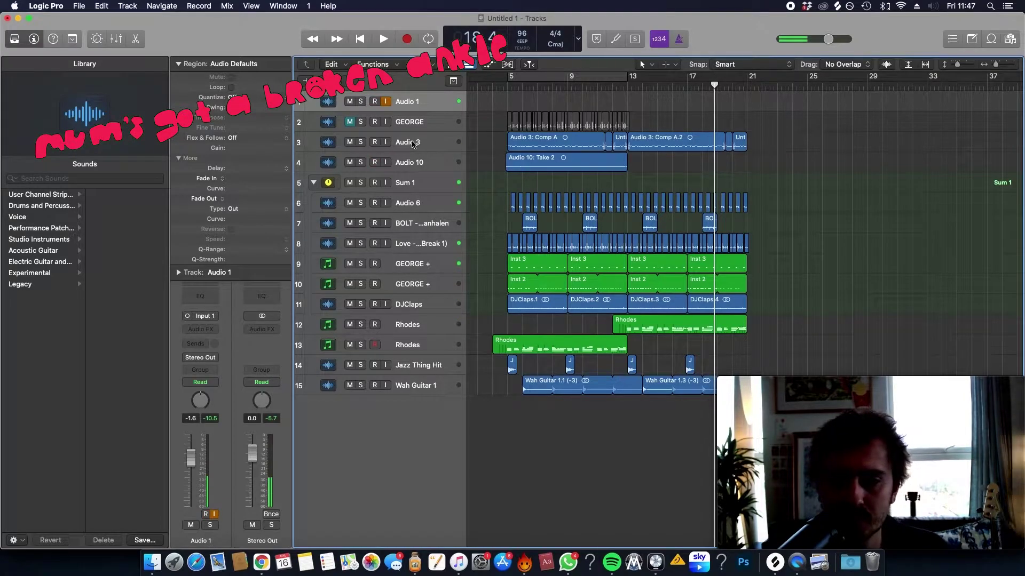
key("c")
scroll(375, 270, "up", 3)
key("space")
scroll(459, 319, "up", 2)
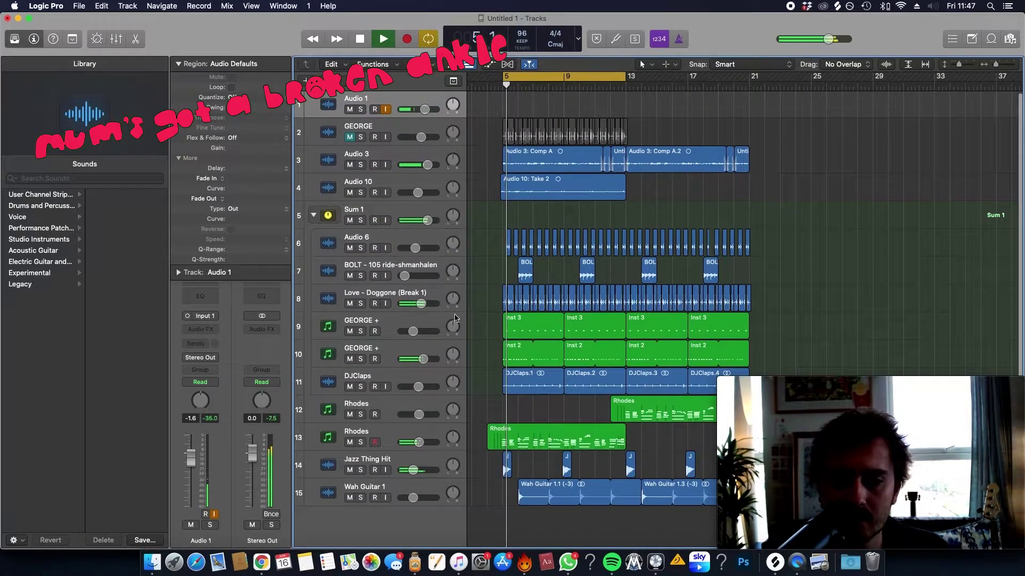
key("space")
key("super+Right")
key("super+Right")
key("super+Right")
Step: Mute Audio 6 and add a new audio track, Audio 11, below it
left_click(411, 240)
key("super+Right")
key("super+Right")
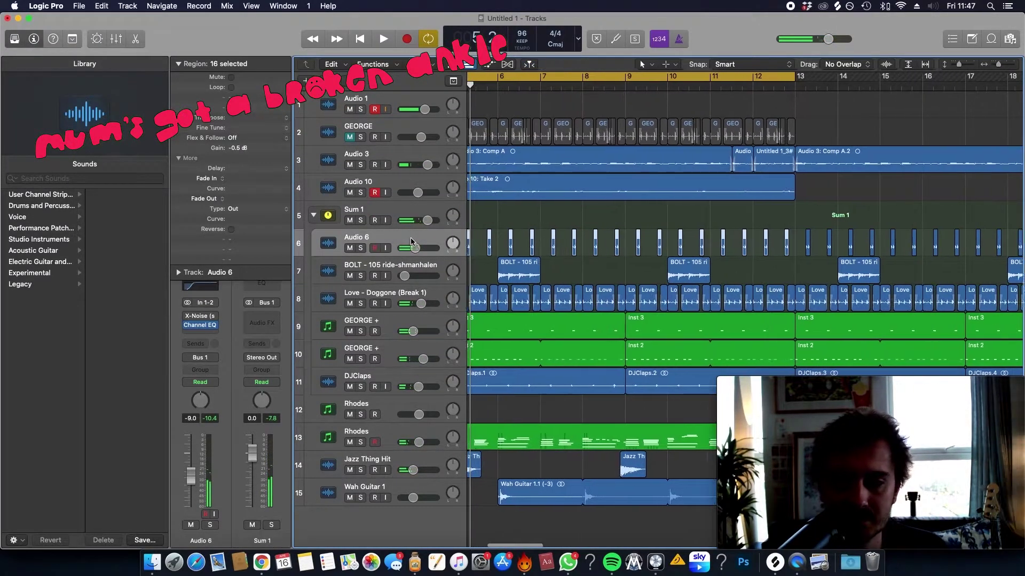
key("space")
key("space")
left_click(350, 248)
key("alt+super+a")
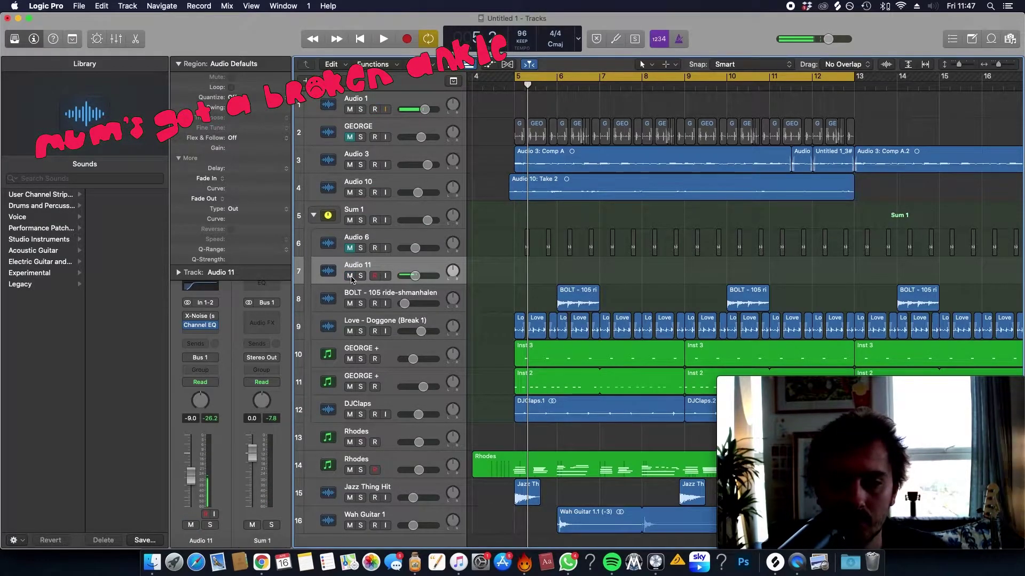
Step: In Finder, browse Go2s > Snares and audition the PittySnare samples
key("super+Tab")
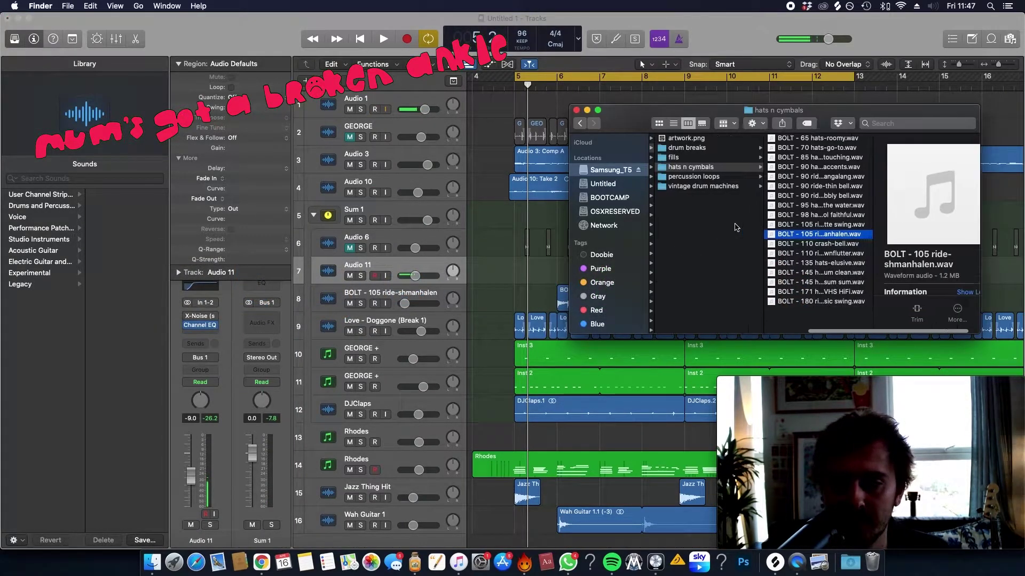
scroll(737, 227, "left", 10)
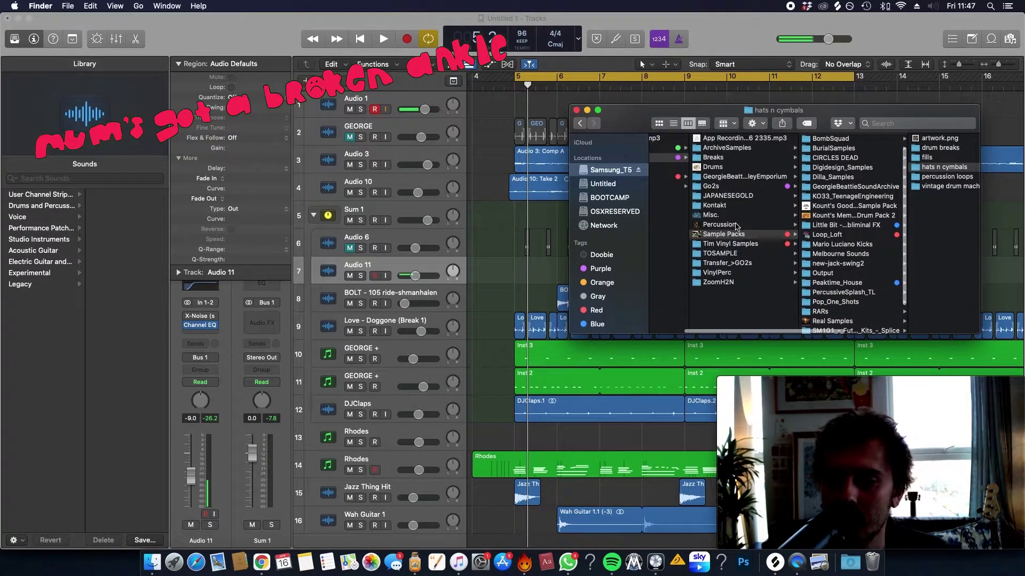
scroll(745, 176, "down", 1)
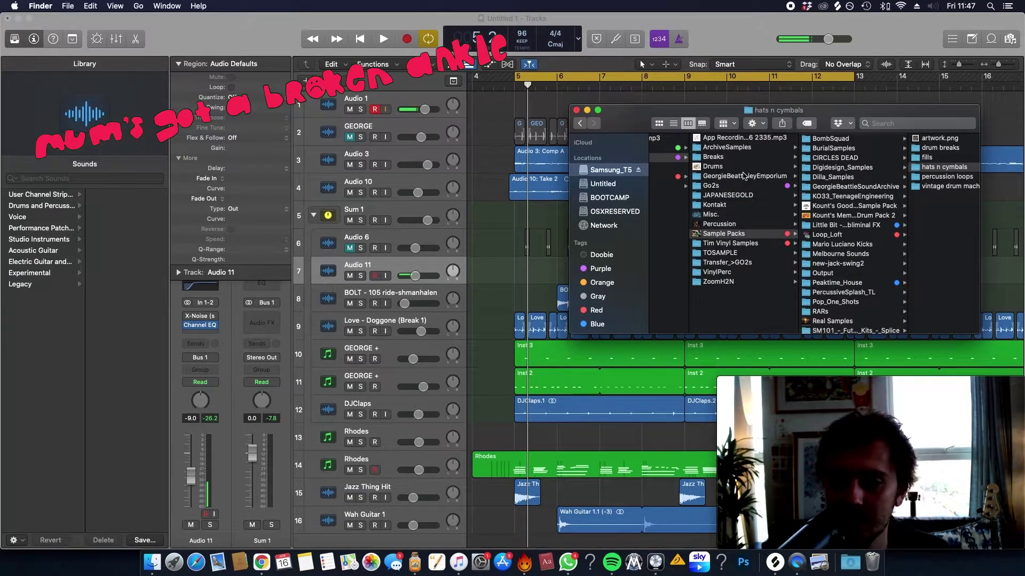
left_click(711, 185)
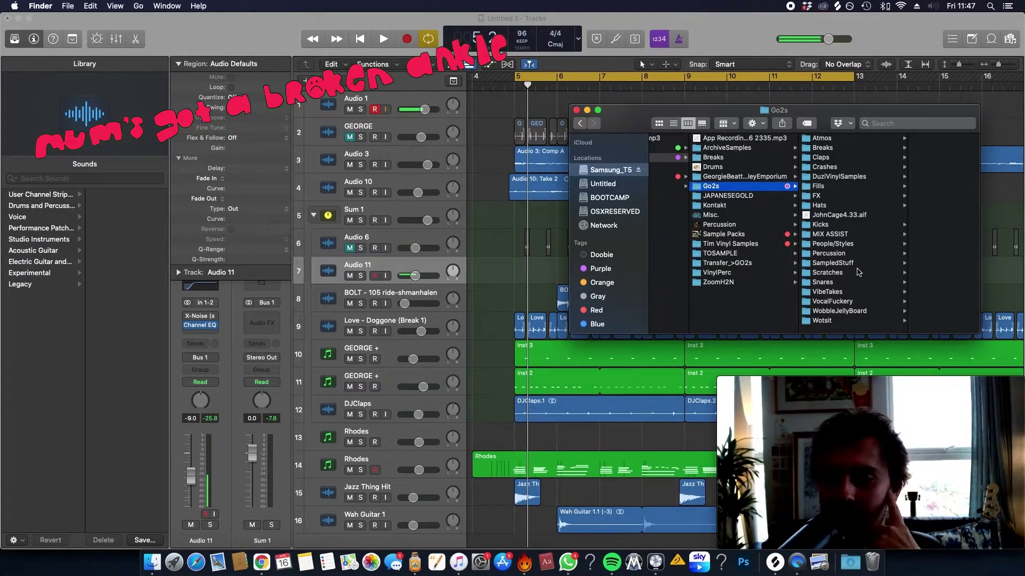
left_click(822, 282)
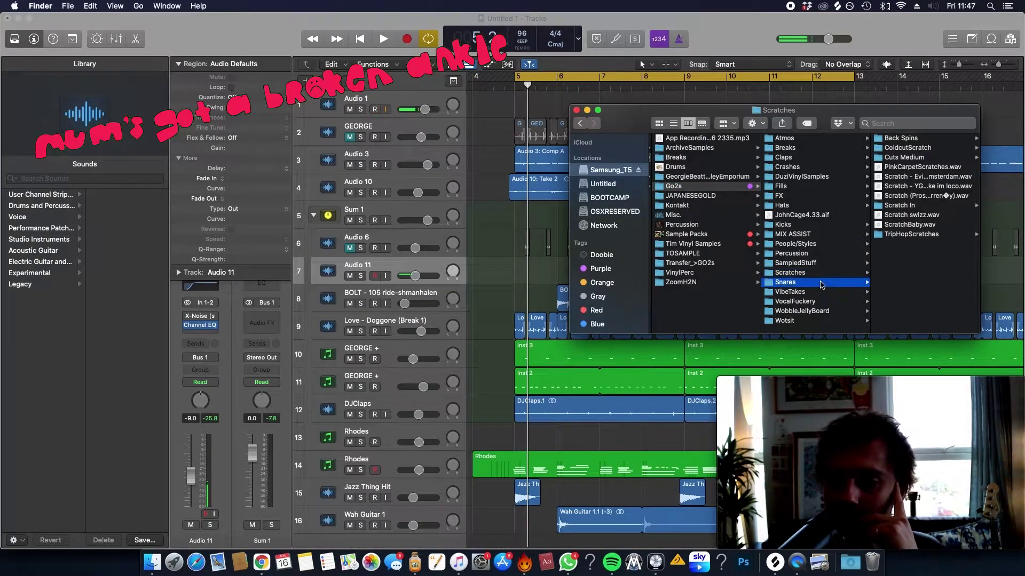
scroll(904, 233, "down", 3)
scroll(903, 232, "down", 5)
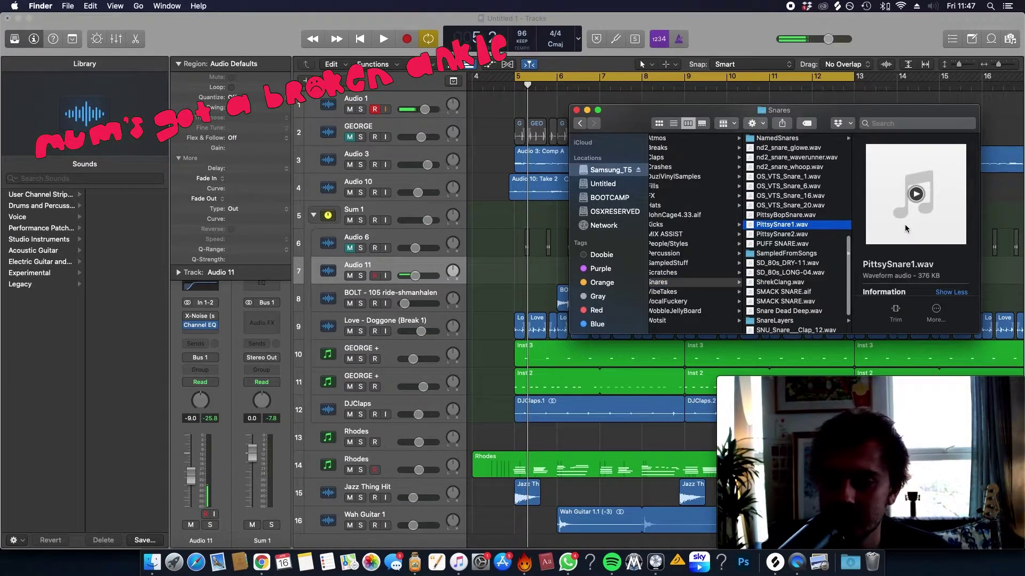
key("space")
key("Down")
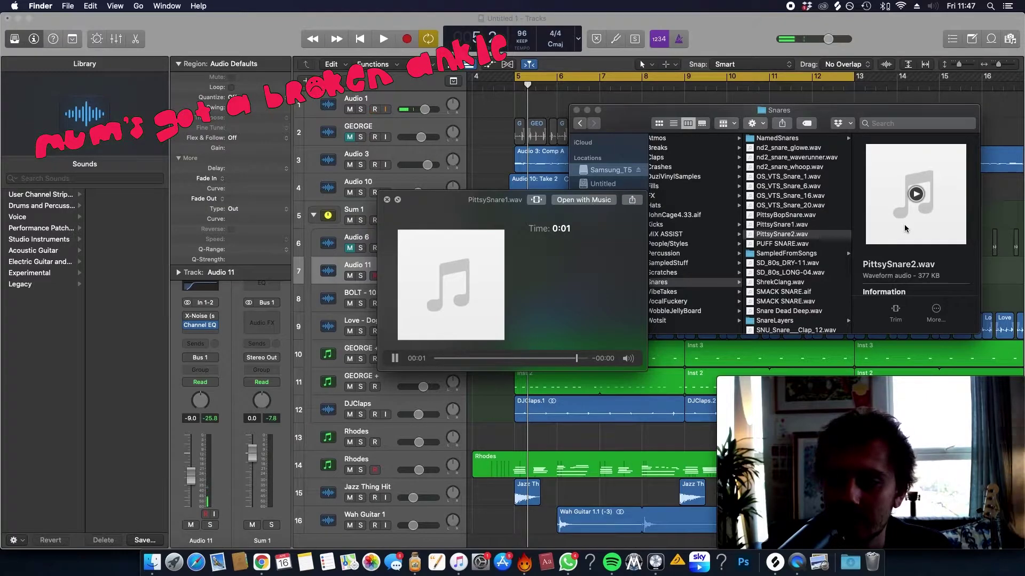
key("Up")
key("Up")
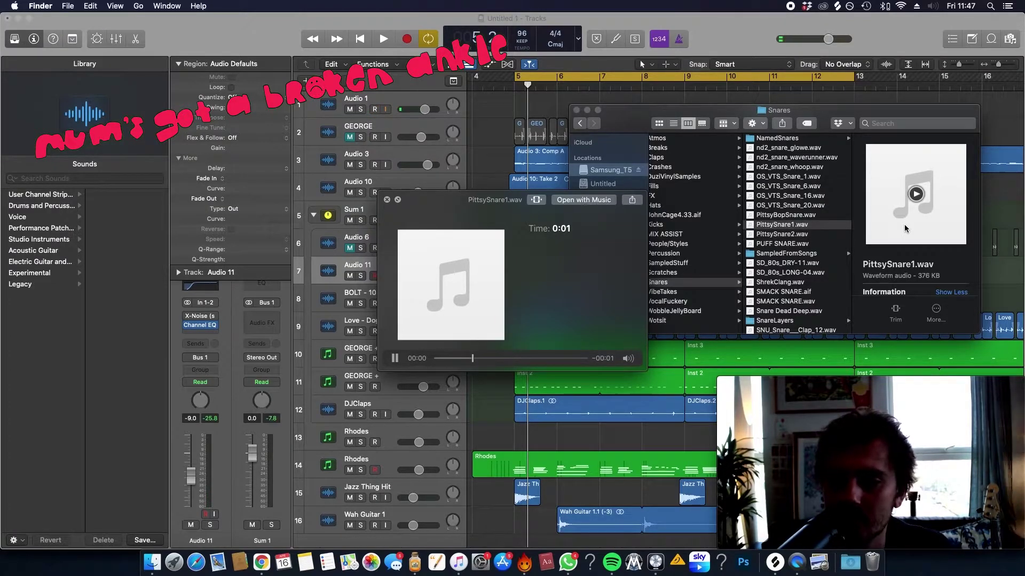
key("Down")
key("Down")
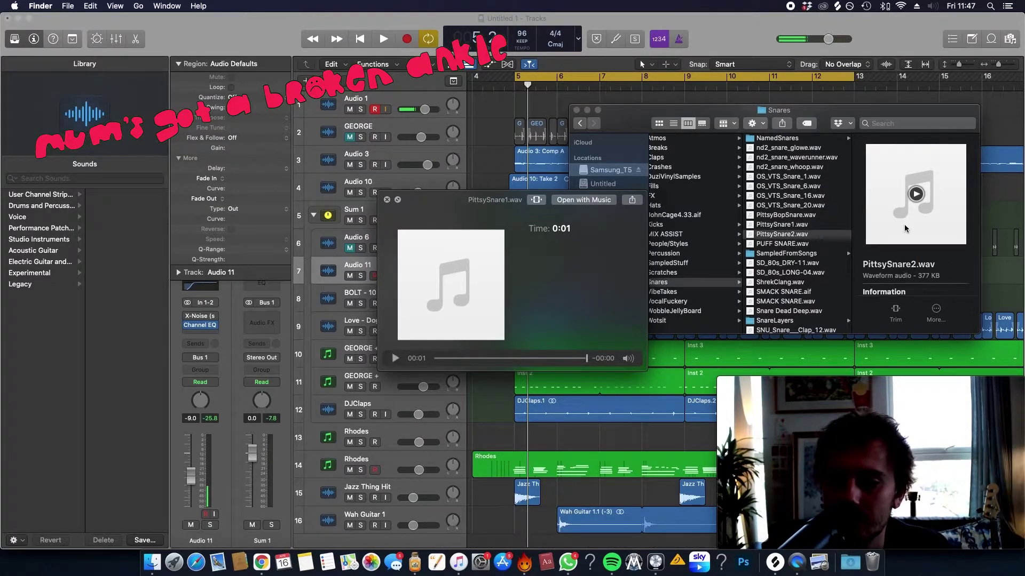
scroll(792, 224, "up", 3)
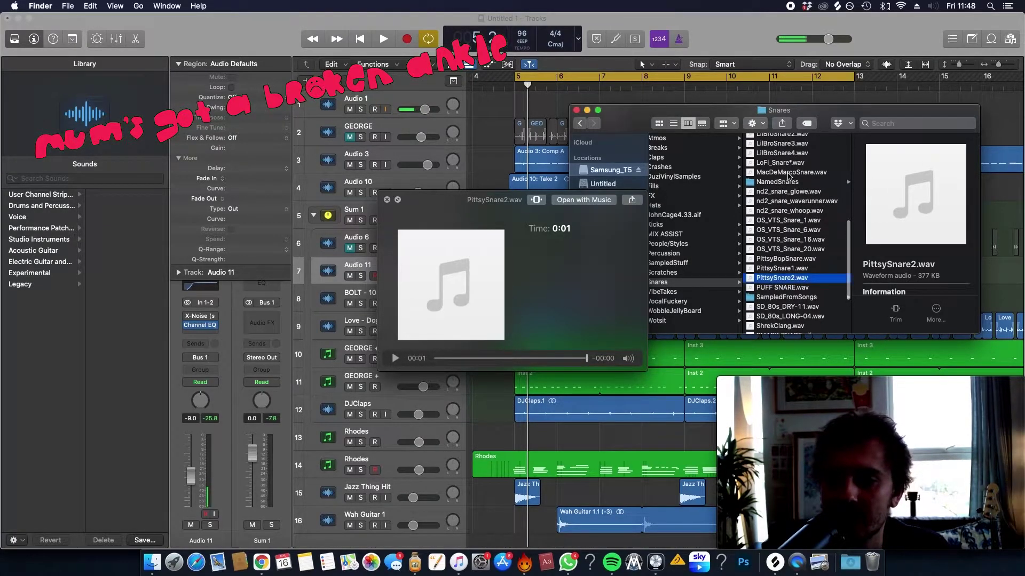
Step: Drag MacDeMarcoSnare.wav onto Audio 11 at bar 5, beat 2
left_click(790, 173)
key("space")
mouse_move(789, 173)
left_mouse_down()
mouse_move(514, 268)
mouse_move(582, 271)
mouse_move(516, 269)
mouse_move(560, 272)
left_mouse_up()
key("super+Left")
key("super+Left")
key("super+Left")
Step: Repeat the MacDeMarcoSnare region 15 times to fill bars 5–13 and play it back
key("super+Right")
key("super+Right")
key("super+Left")
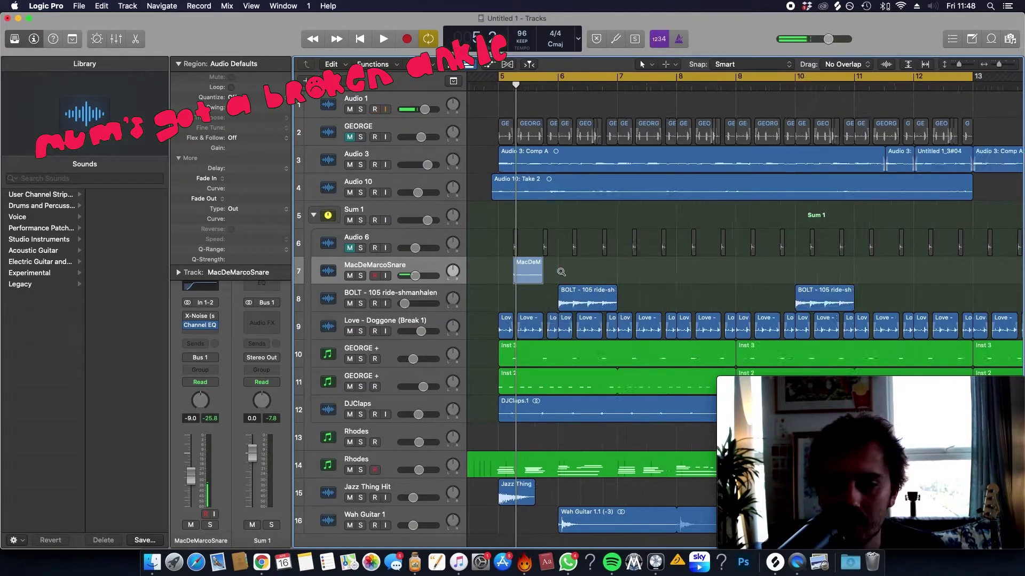
key("super+Left")
key("super+r")
type("15")
key("Return")
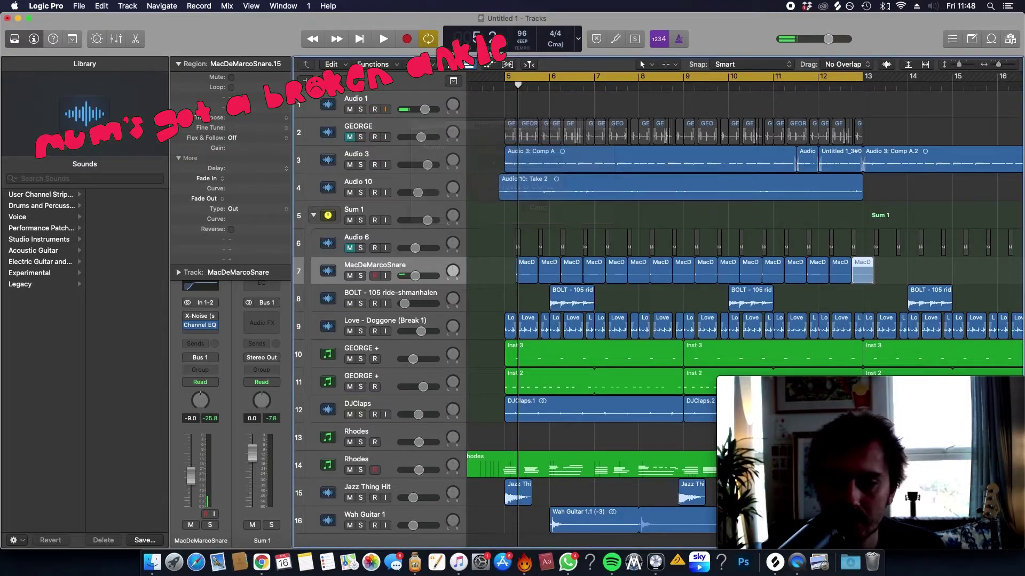
left_click(507, 277)
key("space")
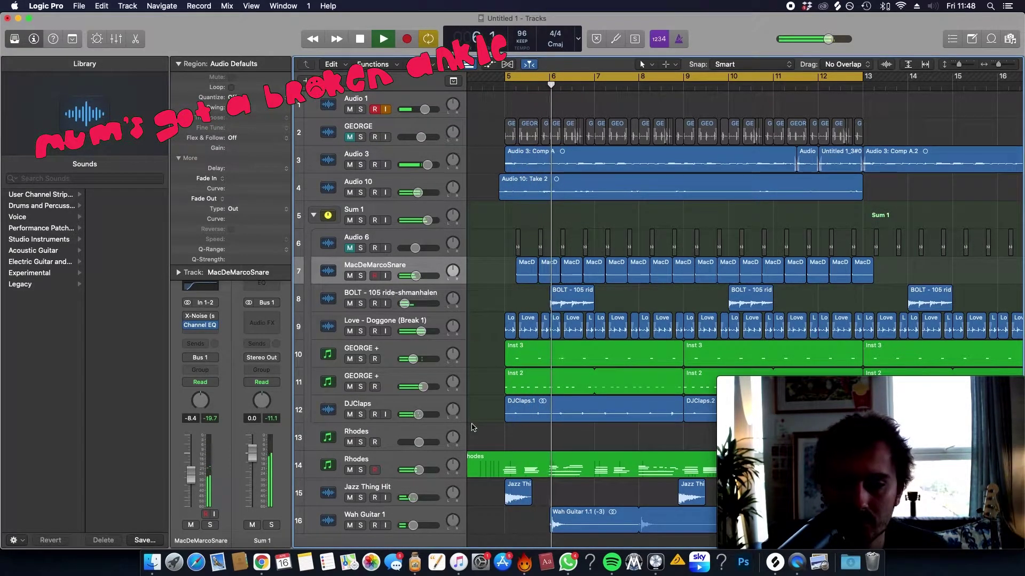
Step: Move GEORGE + under the snare track at -16.0 dB, snare at +0.7 dB, and unmute Audio 6
left_click(349, 275)
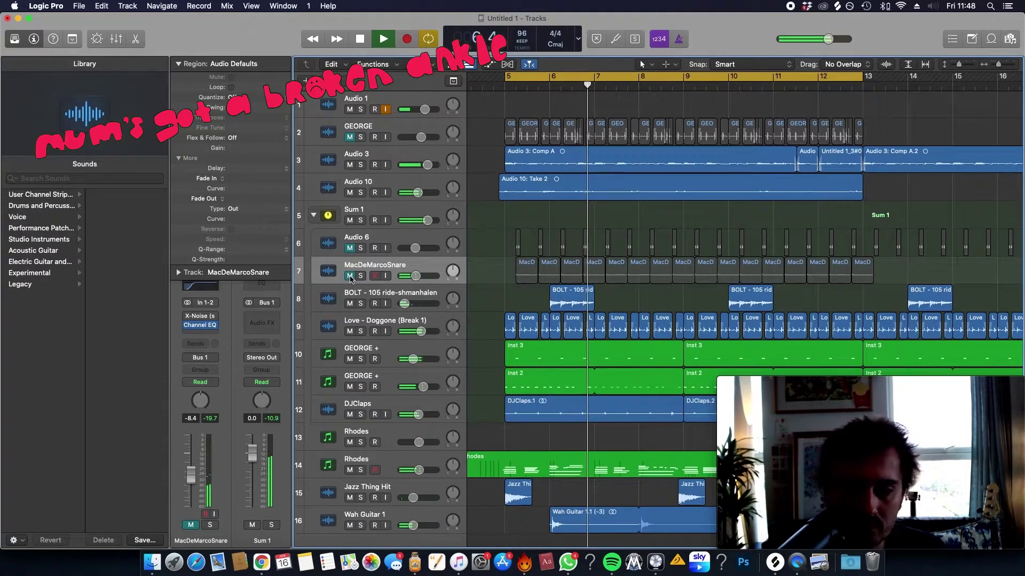
left_click_drag(406, 354, 407, 292)
left_click(349, 304)
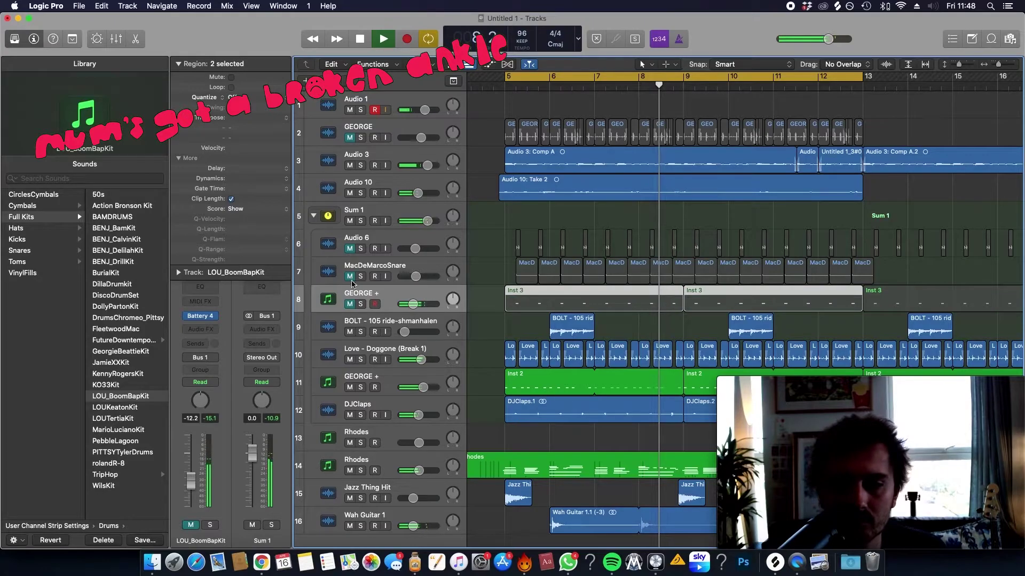
left_click(349, 276)
left_click_drag(416, 276, 437, 276)
left_click_drag(563, 261, 451, 276)
left_click(350, 249)
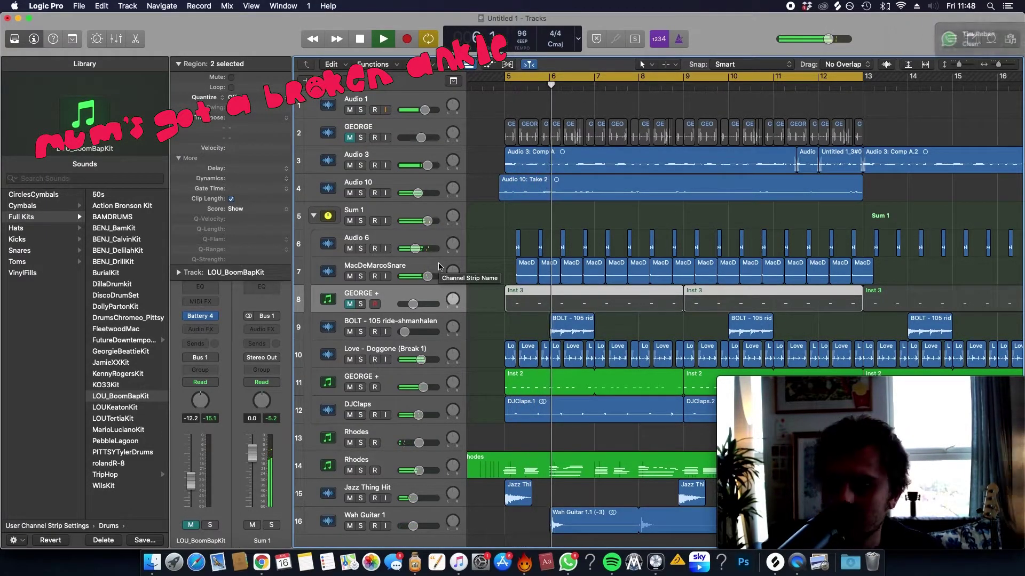
left_click_drag(412, 303, 410, 303)
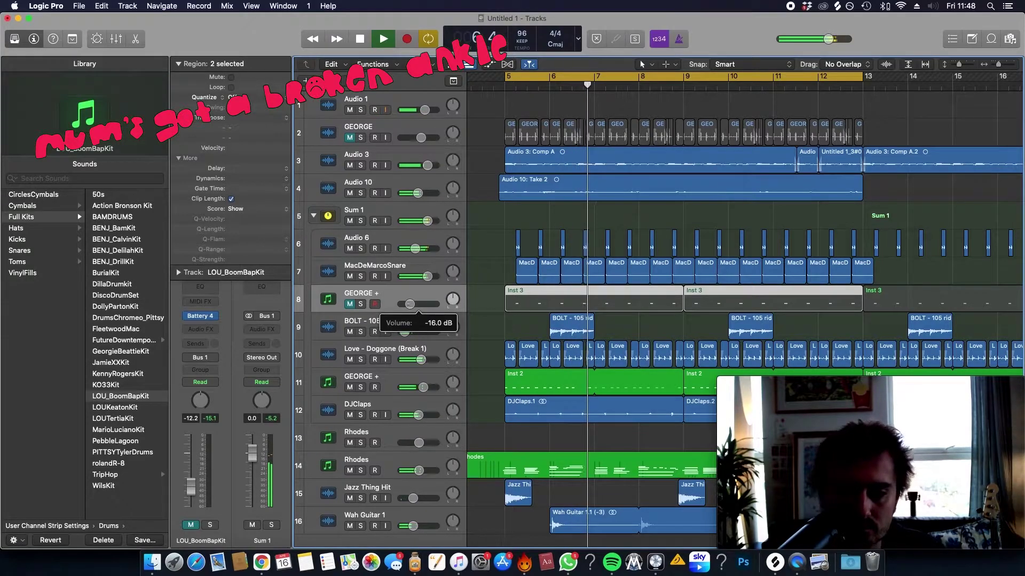
left_click(350, 303)
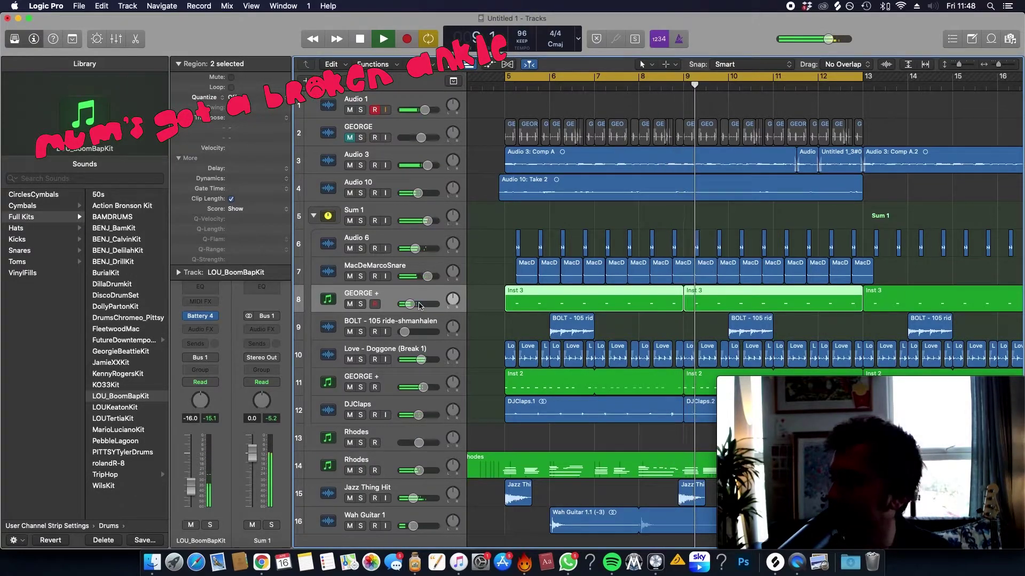
Step: Insert Scheps 73 EQ on Audio 6 and boost its HIGH band to 4.5
left_click(410, 237)
left_click(202, 325)
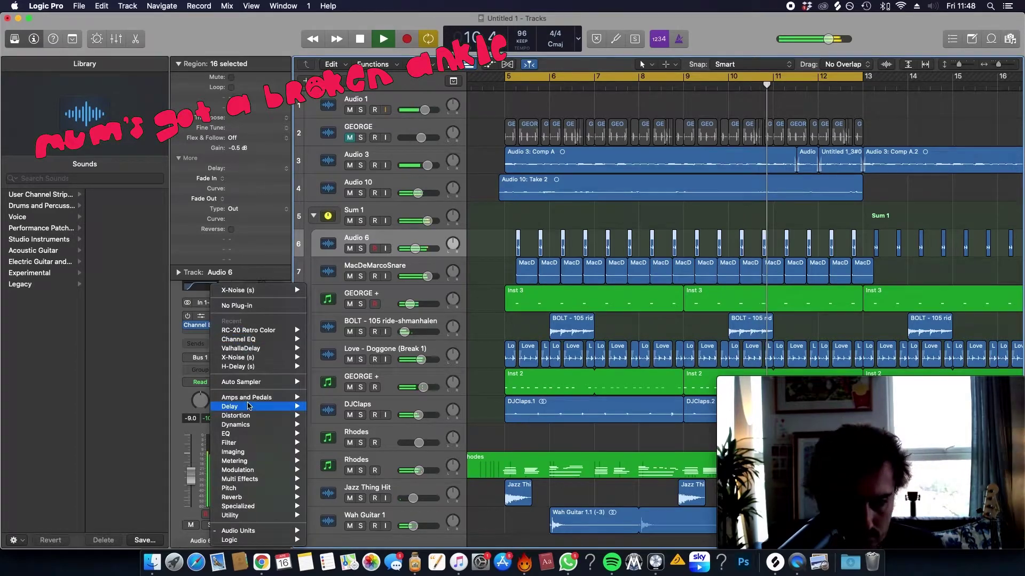
mouse_move(256, 434)
mouse_move(390, 470)
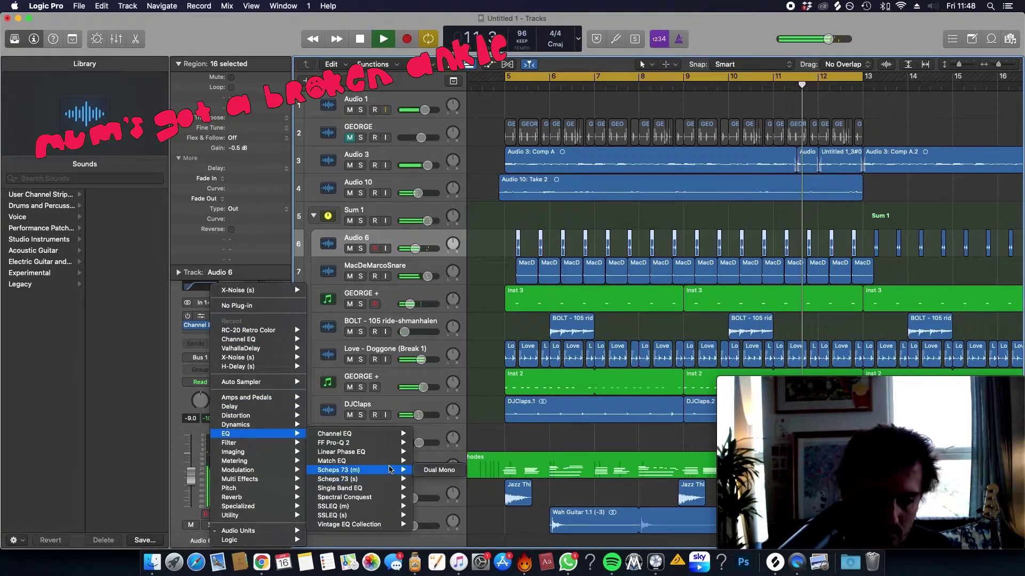
left_click(440, 479)
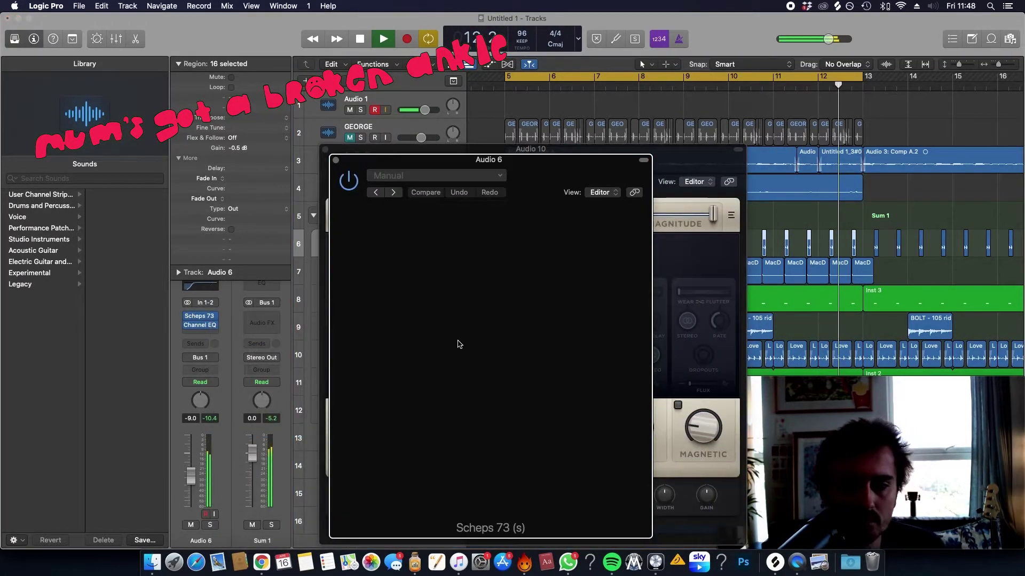
left_click_drag(370, 307, 370, 303)
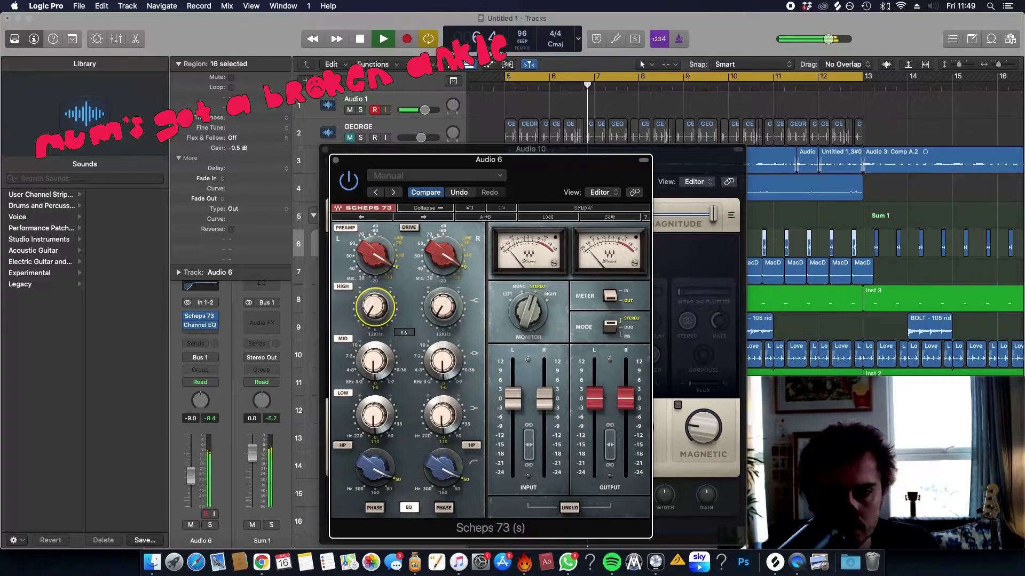
Step: Close the Scheps 73 and RC-20 windows, then solo the Sum 1 stack and play
left_click(334, 160)
key("space")
left_click(325, 149)
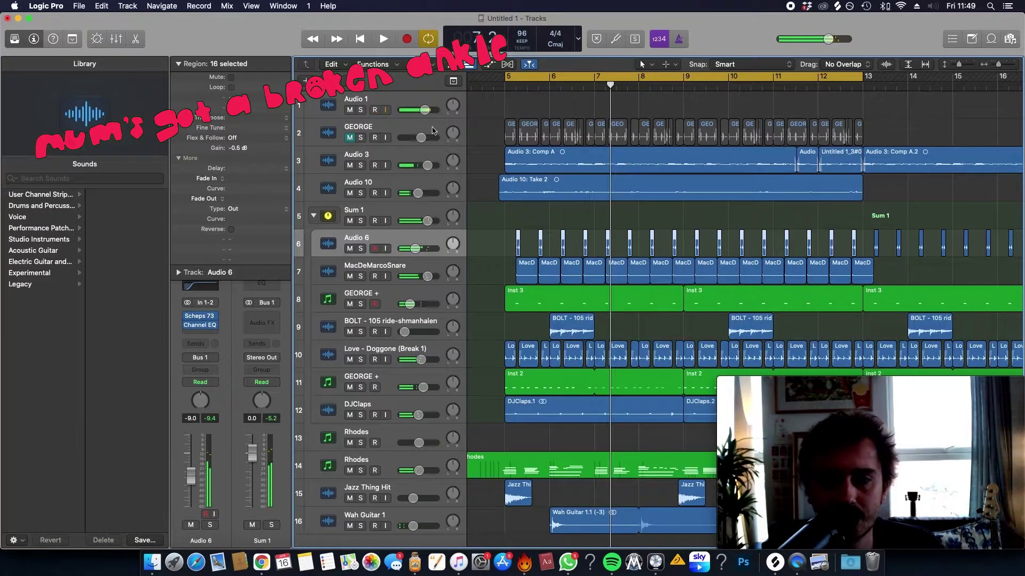
scroll(689, 119, "down", 1)
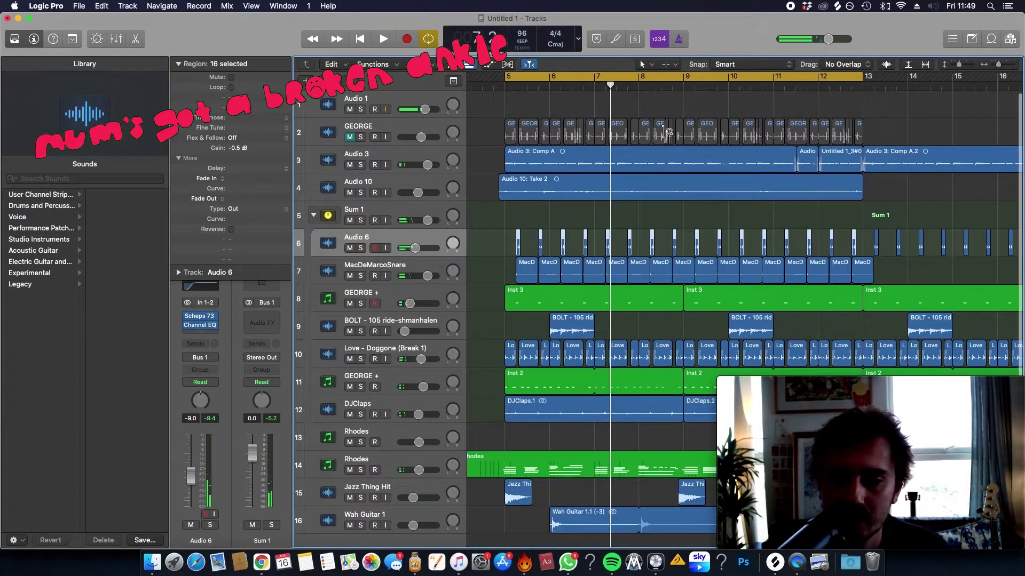
left_click(361, 221)
key("space")
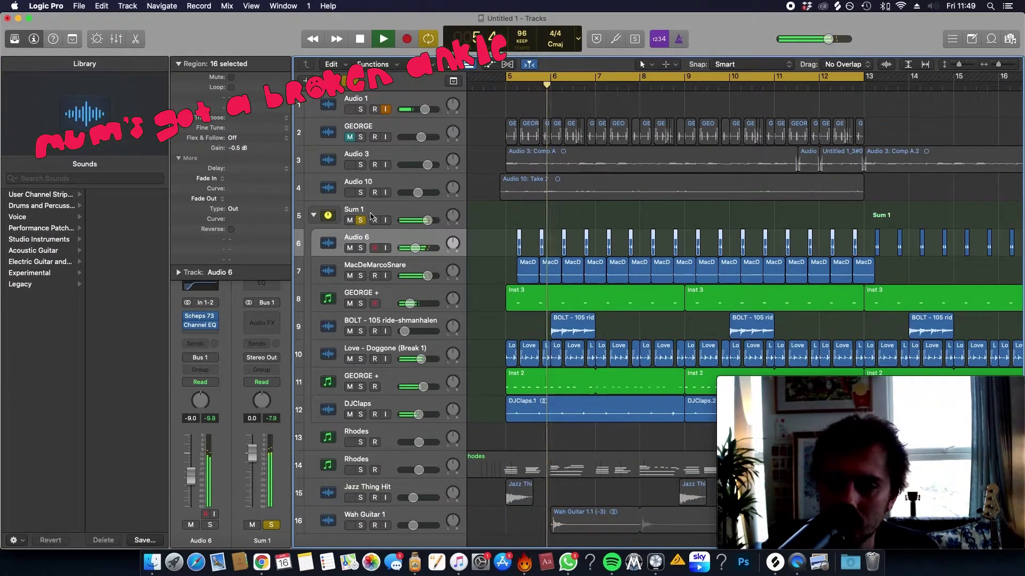
Step: Stop playback, unsolo the Sum 1 stack, and turn off the cycle range
key("space")
left_click(361, 221)
key("c")
scroll(704, 180, "down", 10)
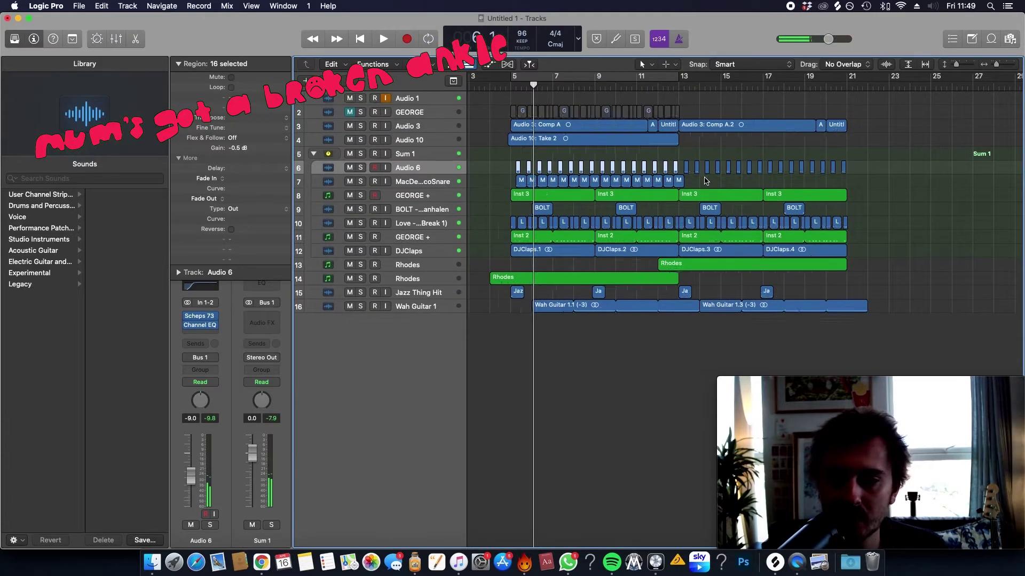
scroll(638, 182, "up", 3)
Step: Repeat the bars 5–13 MacDeMarcoSnare section so it matches Audio 6's length
left_click_drag(507, 191, 660, 197)
key("super+r")
key("Return")
scroll(665, 202, "down", 4)
scroll(739, 196, "down", 1)
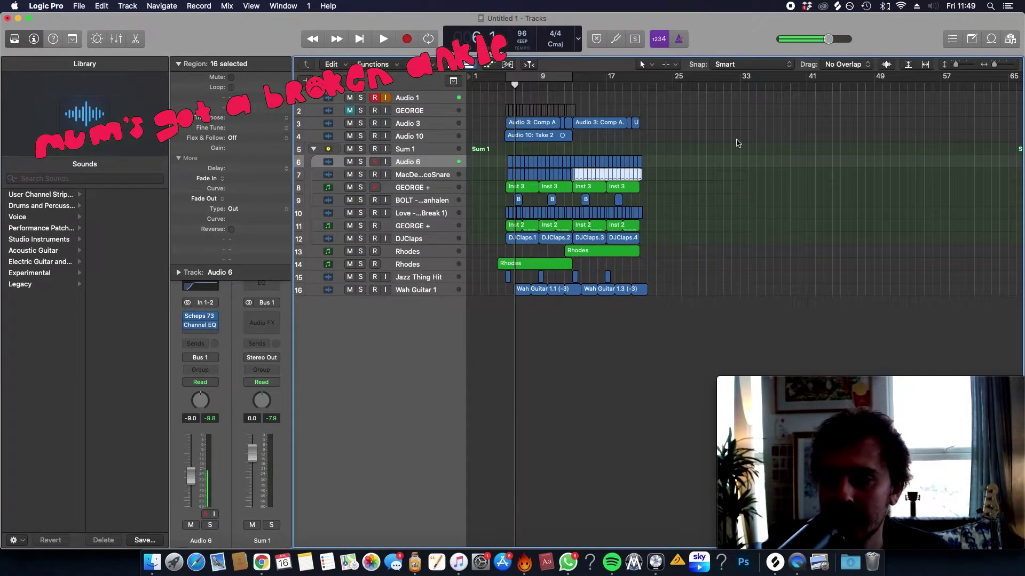
Step: Select all regions and move them so the arrangement starts at bar 13
key("super+Tab")
key("super+Tab")
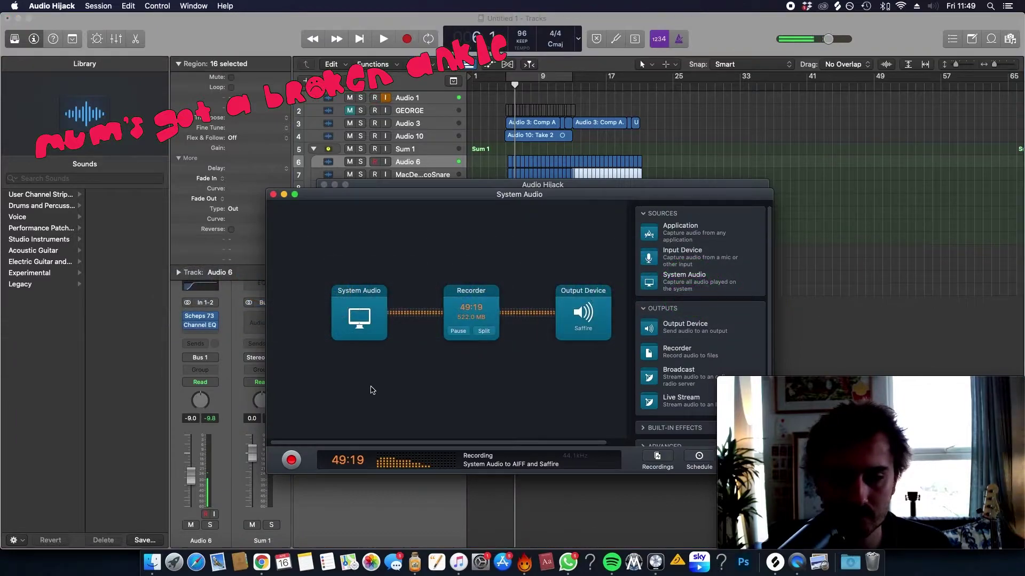
left_click(839, 128)
scroll(739, 197, "up", 2)
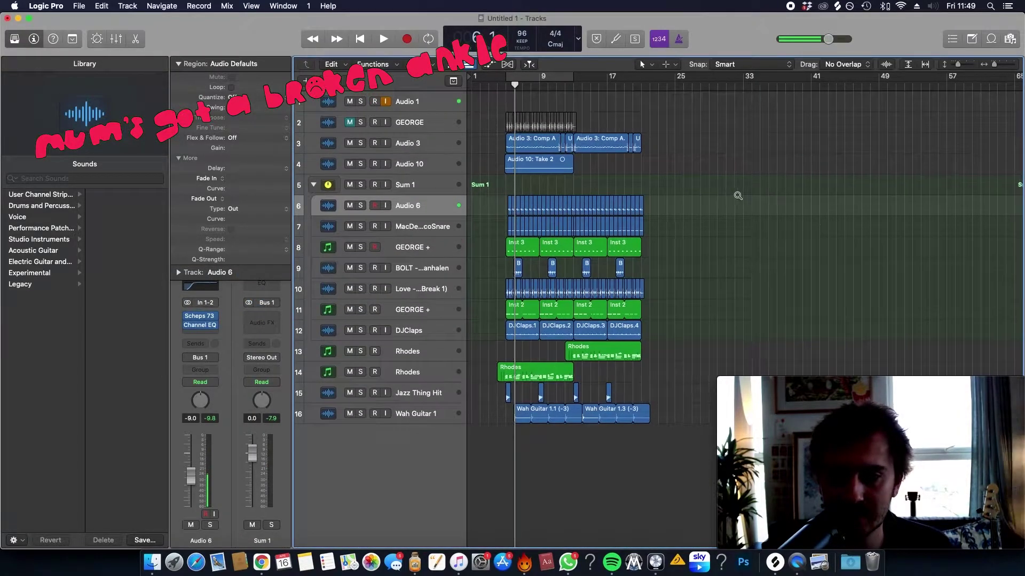
key("super+Right")
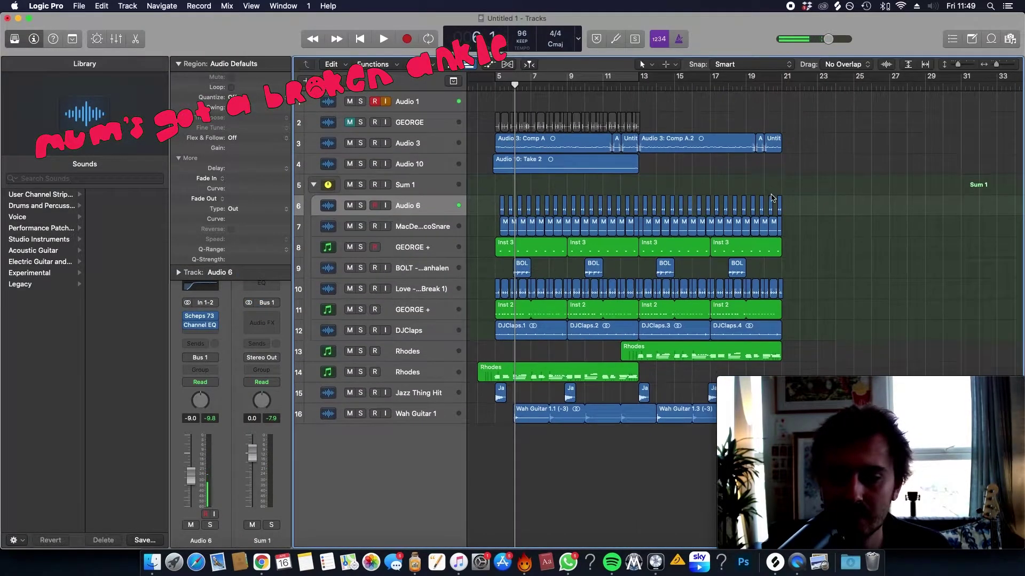
key("super+Left")
key("super+Right")
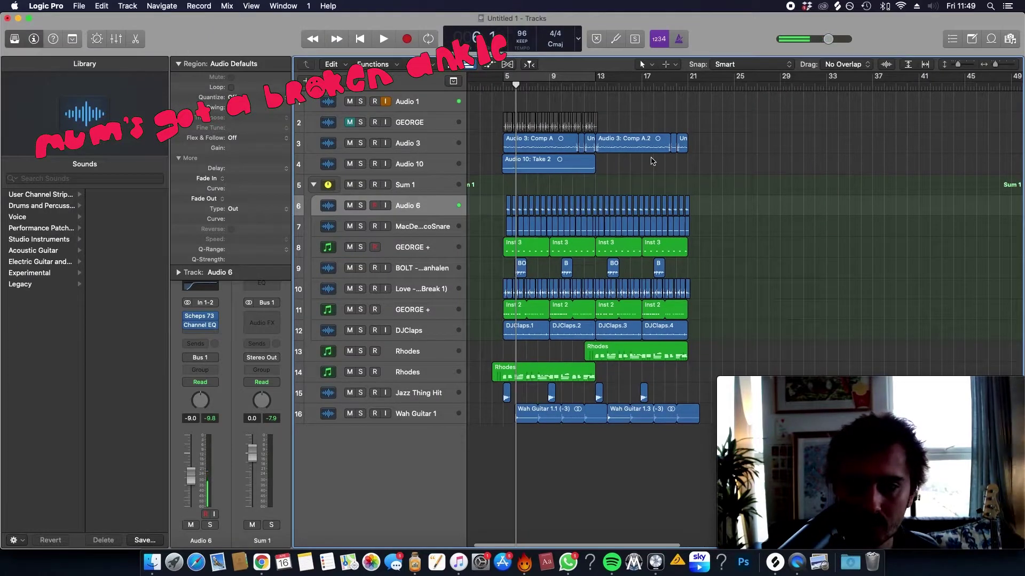
scroll(628, 219, "left", 2)
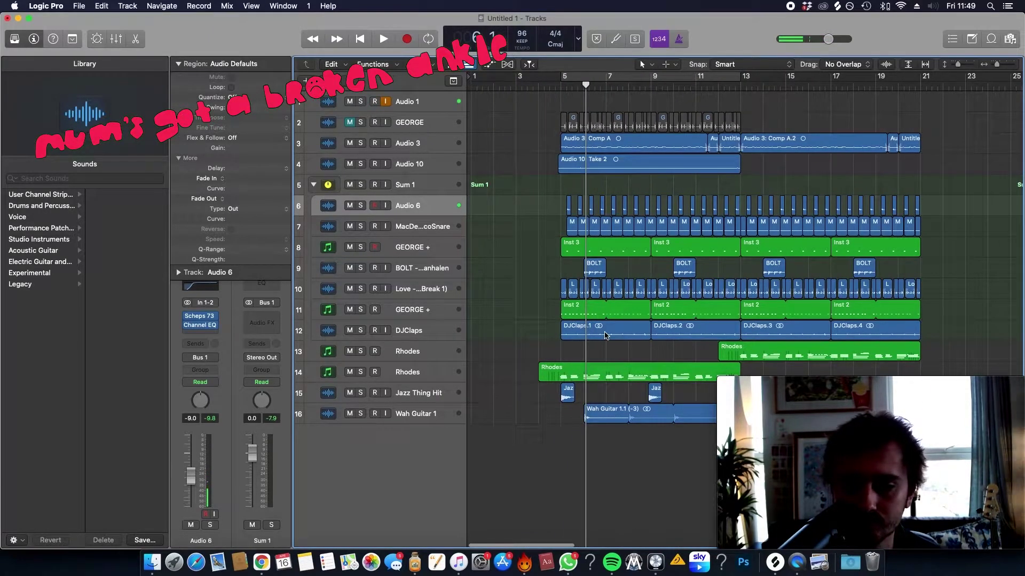
key("super+a")
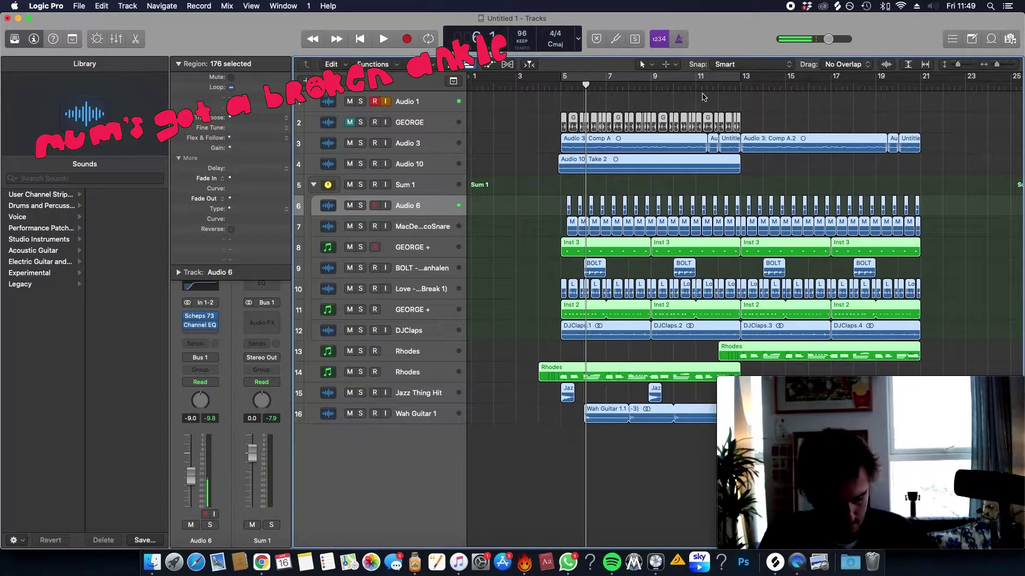
left_click_drag(625, 84, 741, 86)
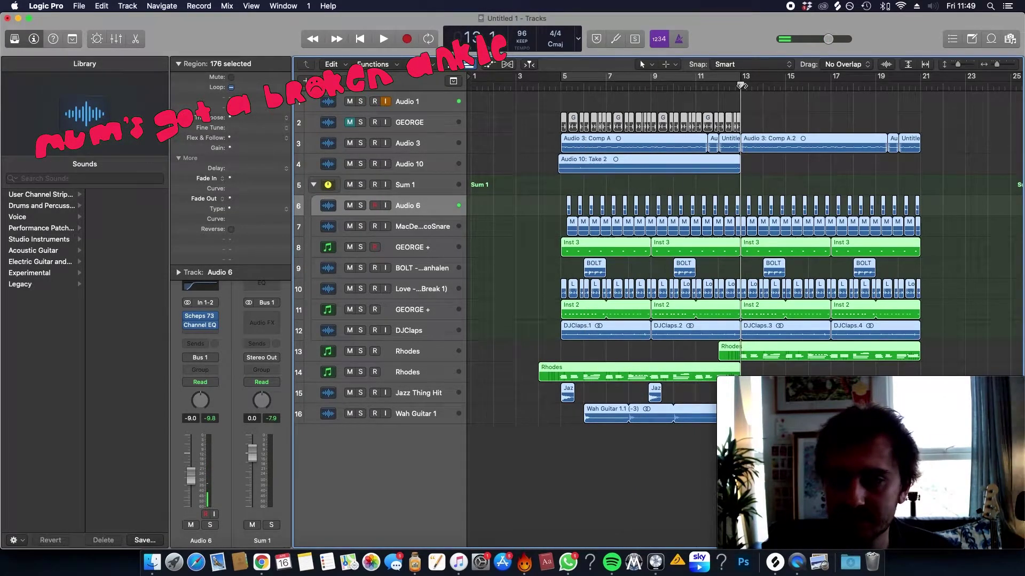
key("semicolon")
scroll(619, 261, "down", 5)
left_click(586, 349)
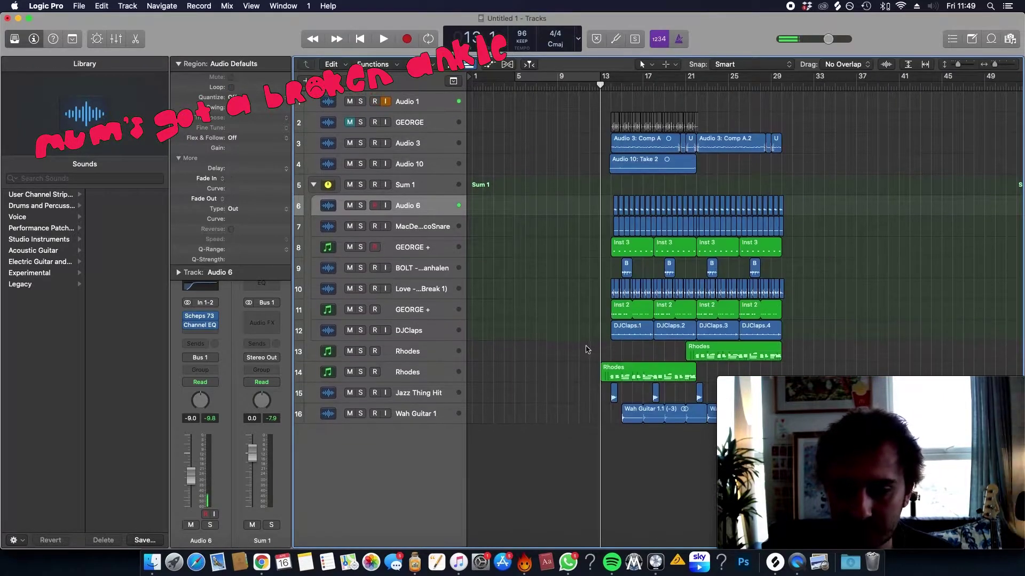
Step: Duplicate Rhodes track 14 and copy the Rhodes region onto the new track at bar 5
left_click(419, 377)
key("super+d")
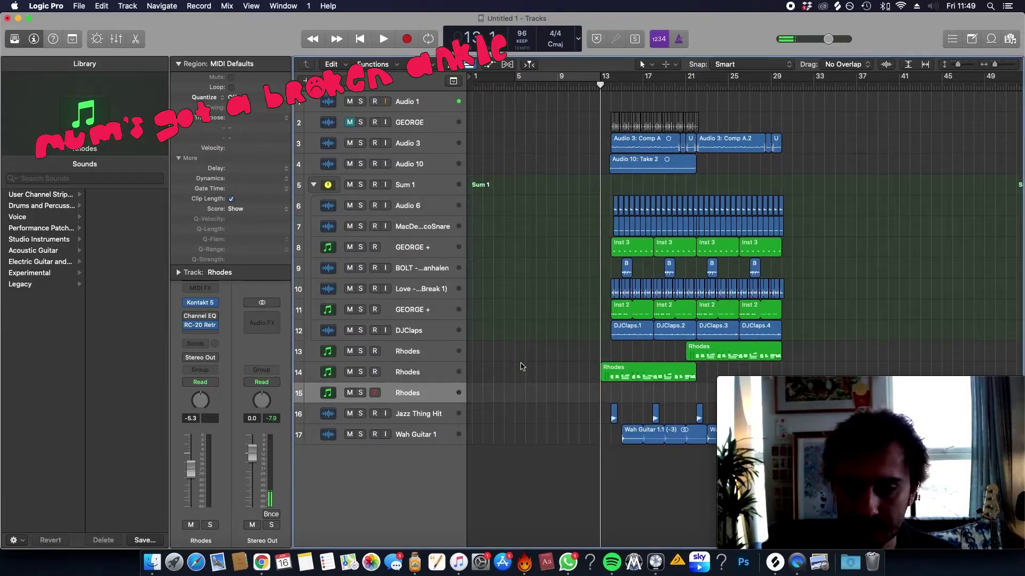
left_click_drag(672, 374, 587, 402)
Step: Cycle bars 5–22 and play back while lowering the new Rhodes track to -8.0 dB
left_click_drag(513, 80, 702, 80)
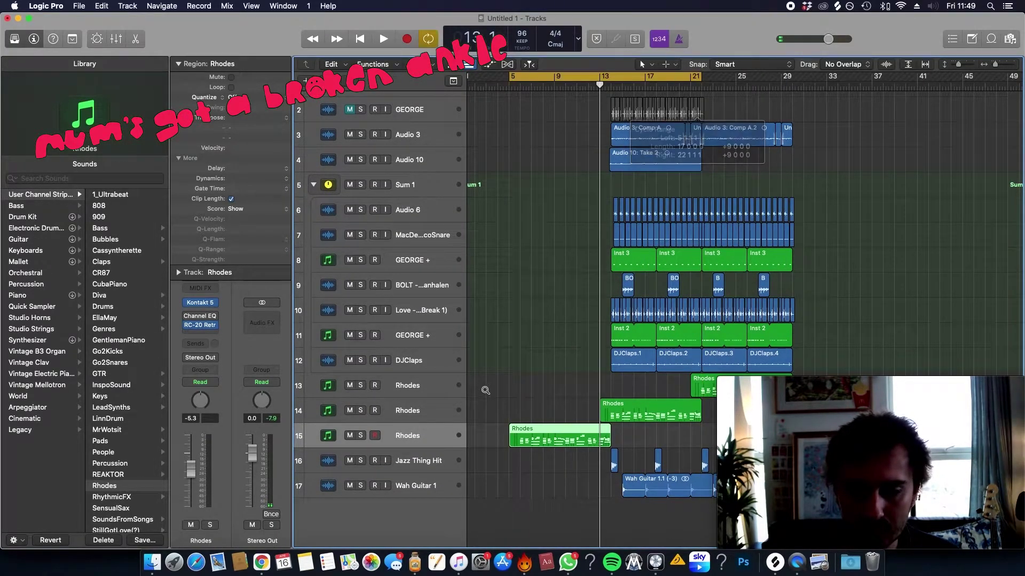
scroll(486, 391, "up", 4)
key("space")
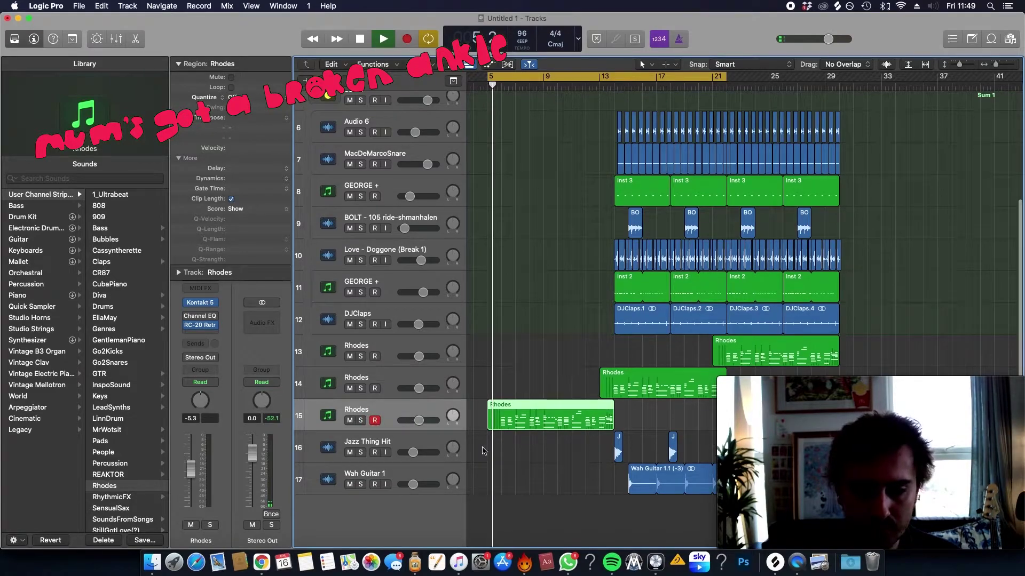
left_click_drag(419, 420, 416, 420)
key("space")
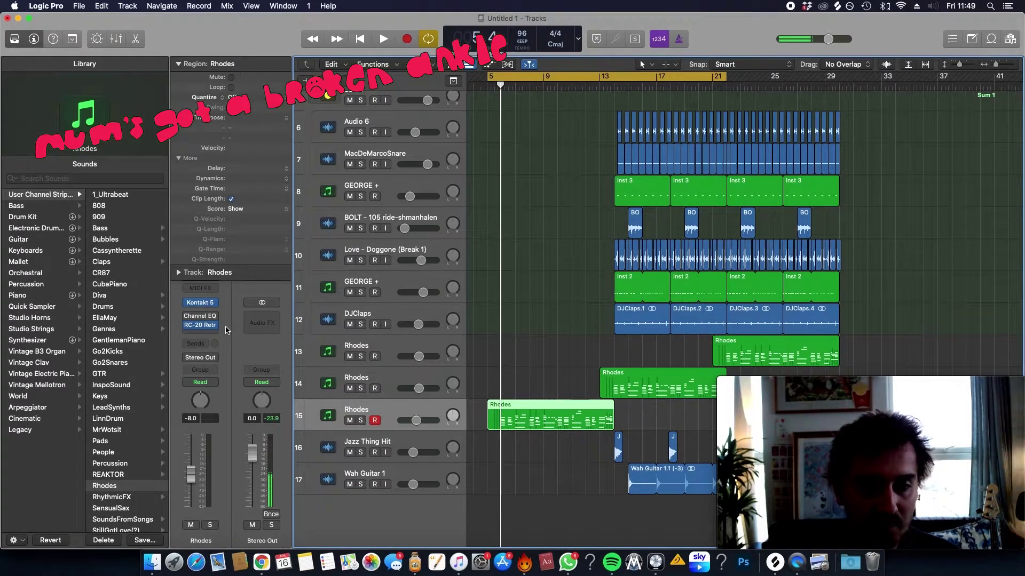
Step: In RC-20, set stereo width to 10%, low cut to 1419 Hz, Noise on, Wobble 28%
left_click(201, 328)
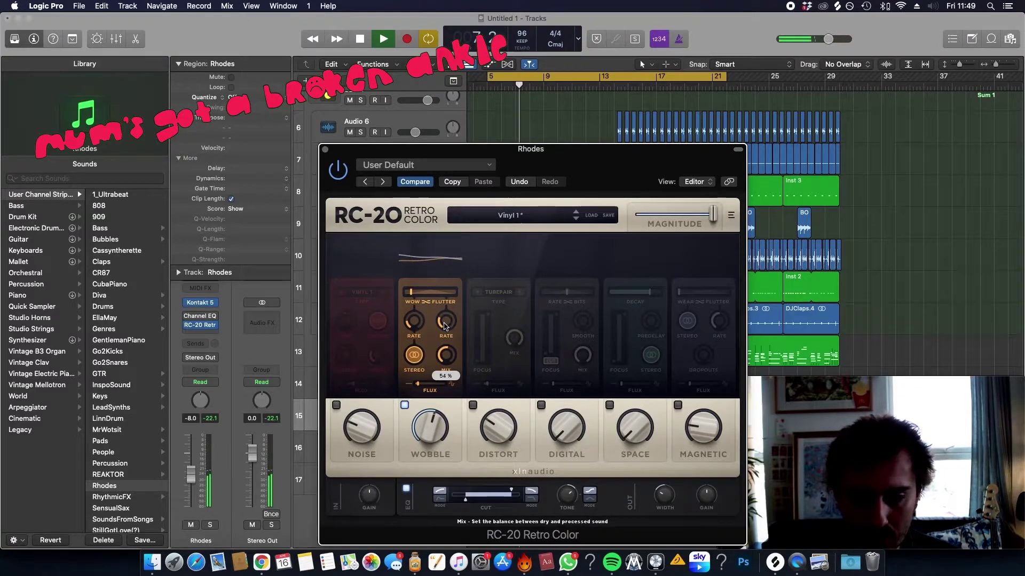
left_click_drag(663, 496, 660, 530)
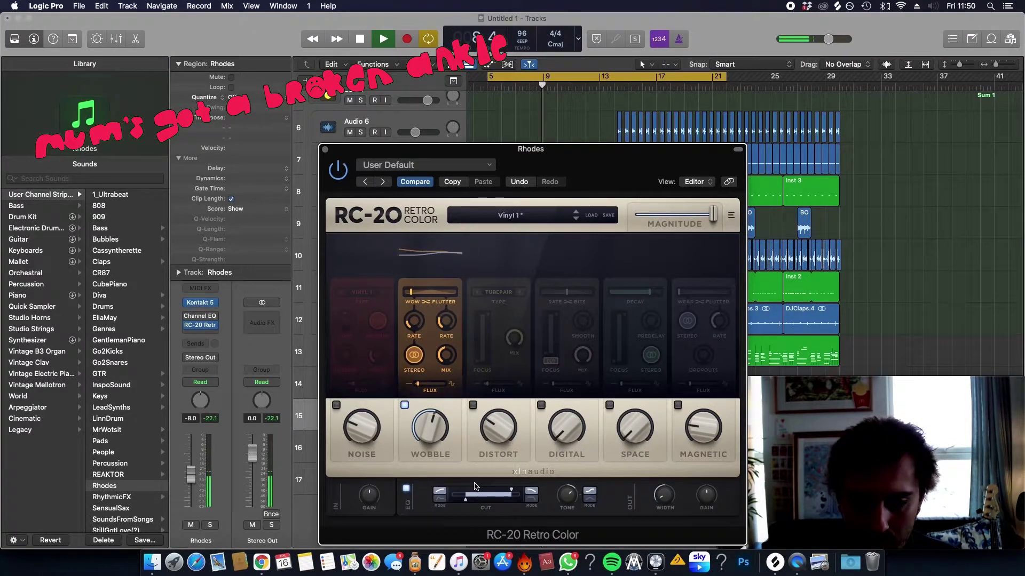
left_click_drag(465, 503, 492, 503)
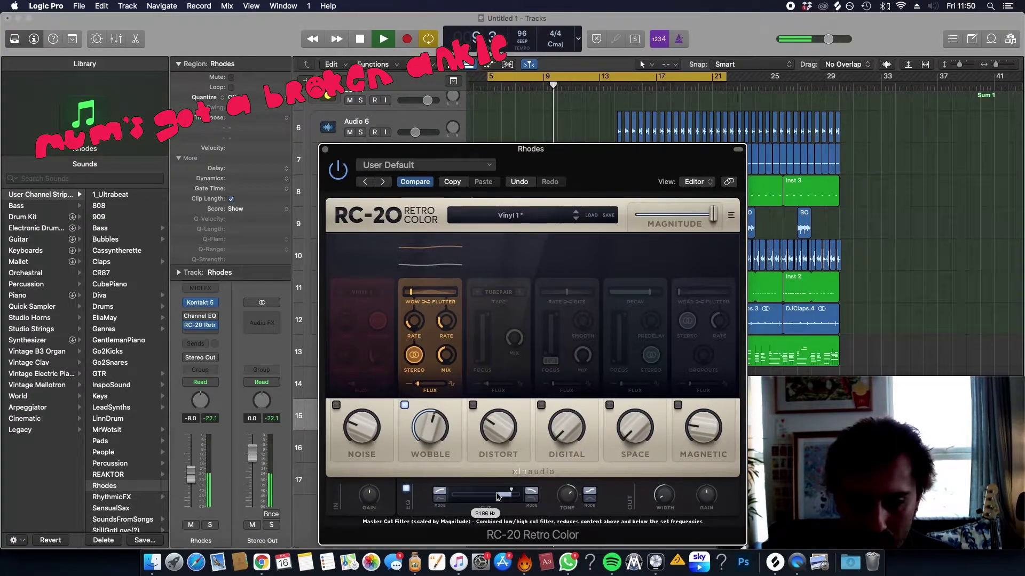
left_click(336, 405)
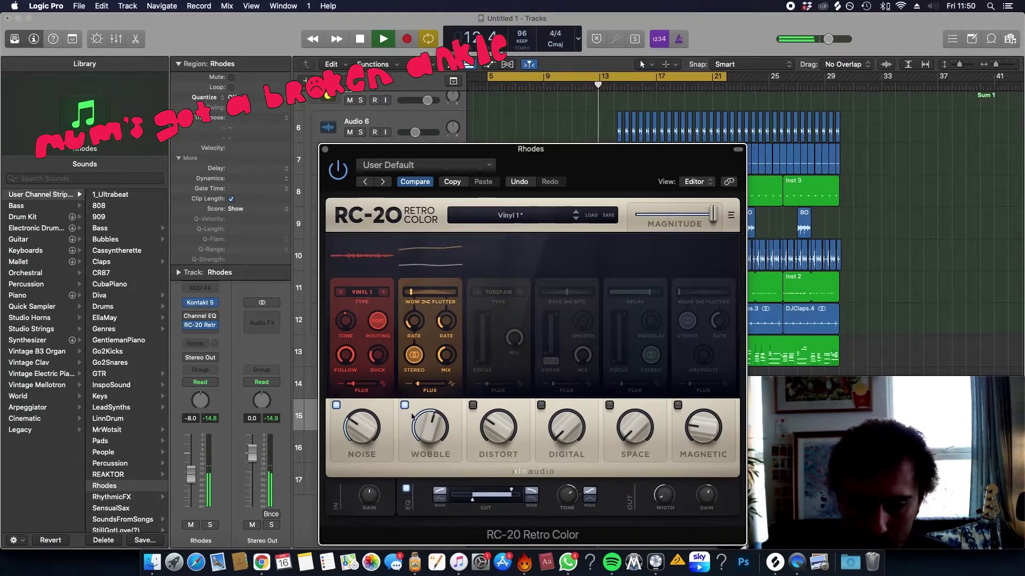
left_click_drag(412, 417, 418, 492)
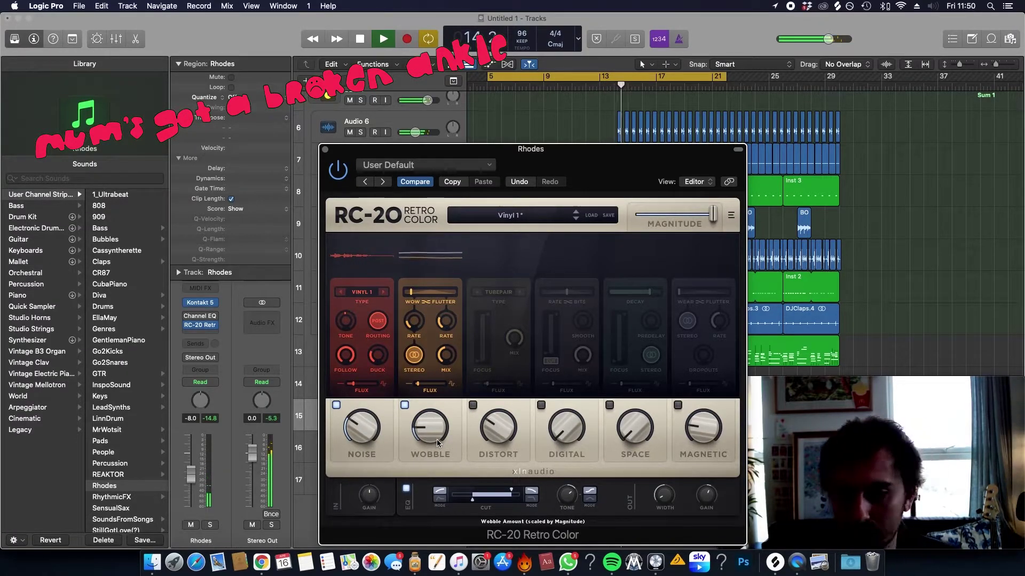
key("super+w")
Step: Lower the new Rhodes track to -10.8 dB, zoom in, and set a new cycle from bar 13 to 34
left_click_drag(419, 421, 414, 421)
key("c")
key("super+Right")
key("super+Right")
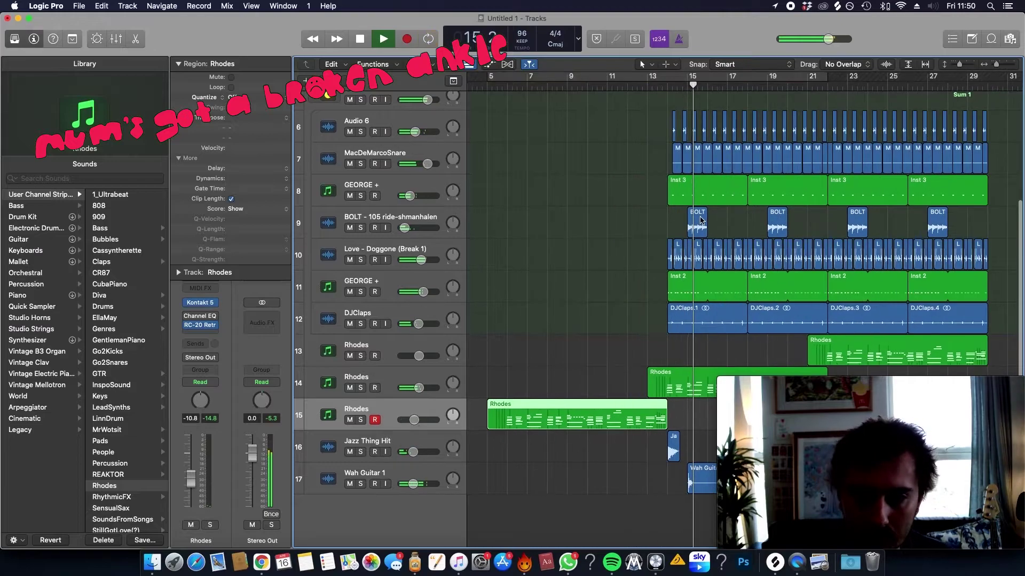
scroll(695, 221, "right", 5)
left_click_drag(534, 76, 954, 143)
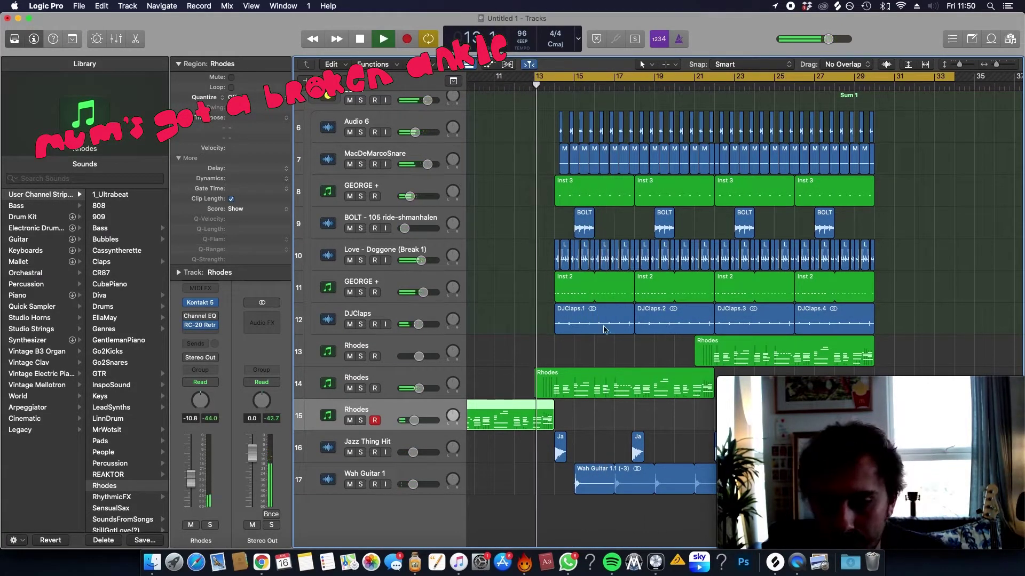
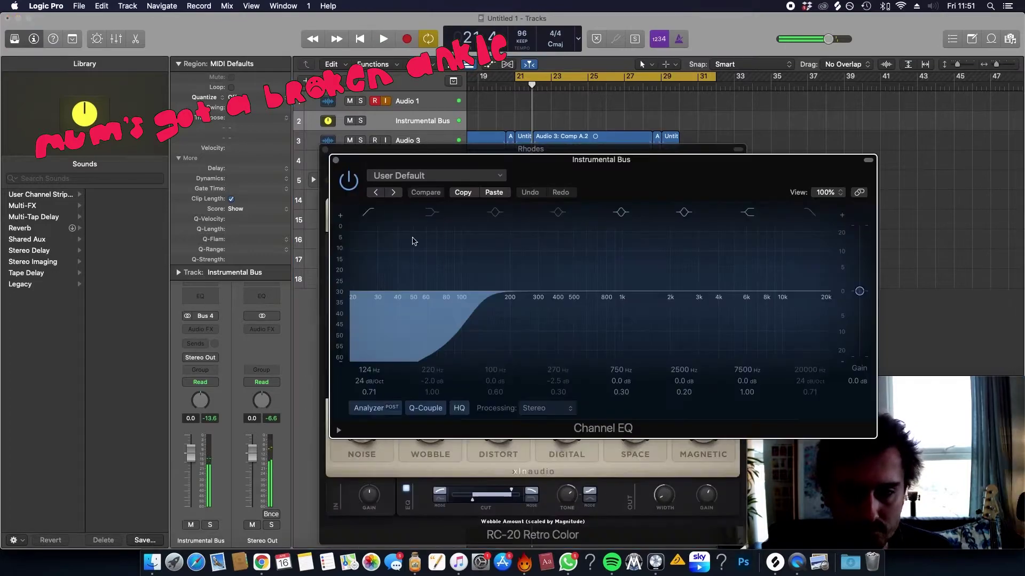
Step: Show automation and set the Instrumental Bus lane to Channel EQ Low Cut Frequency
key("v")
key("a")
left_click(422, 170)
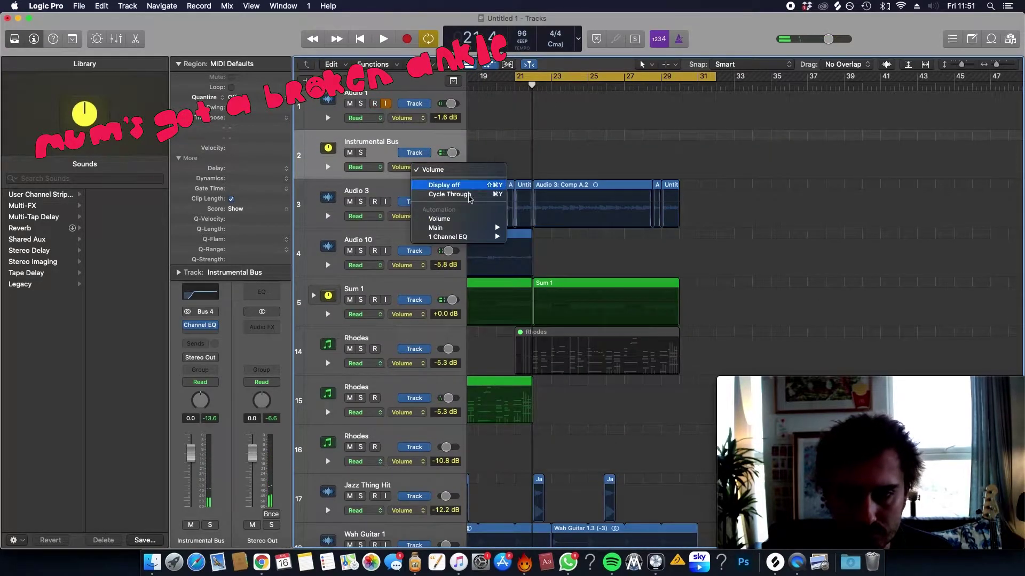
mouse_move(501, 225)
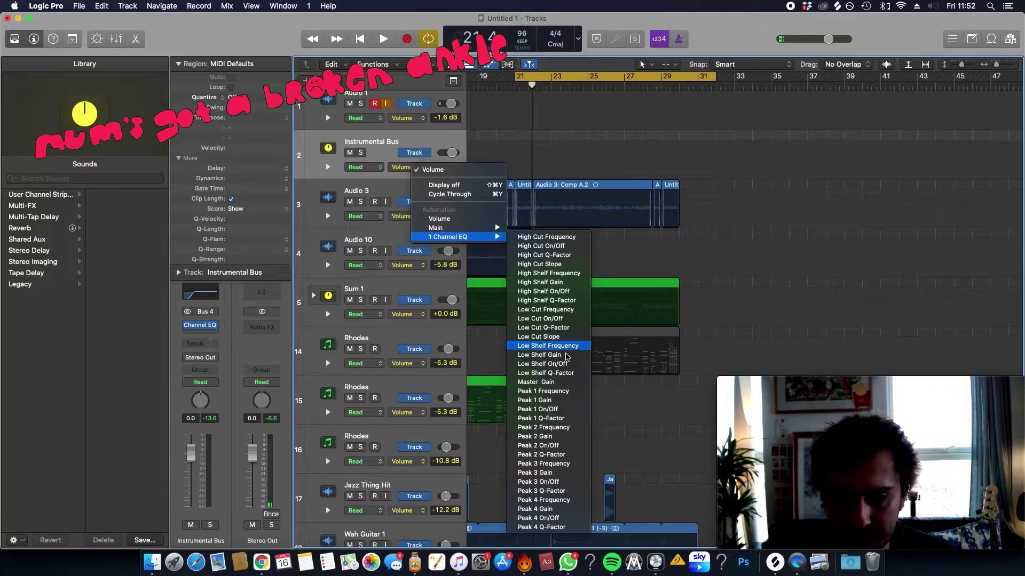
left_click(566, 356)
scroll(541, 166, "up", 5)
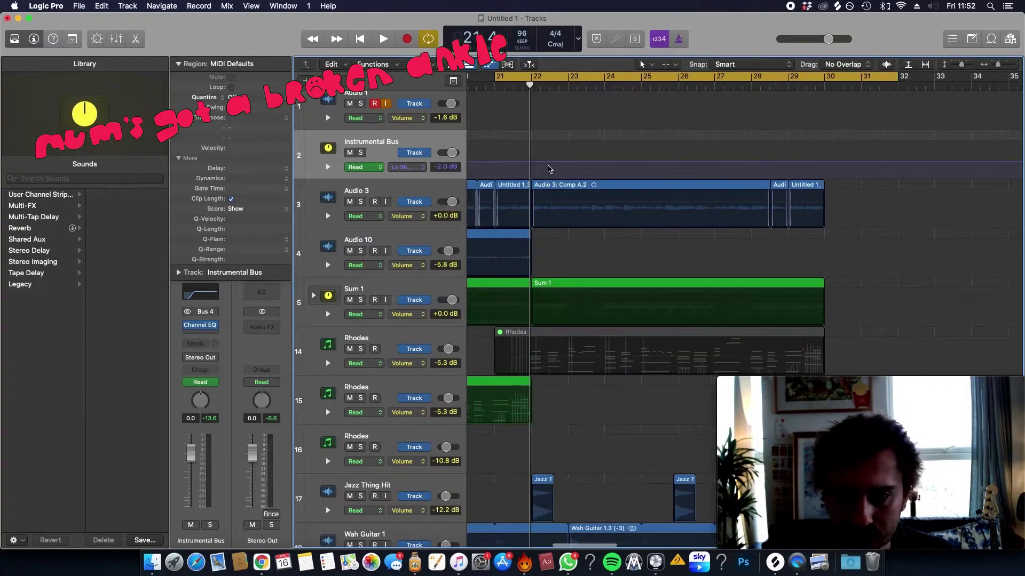
left_click(415, 168)
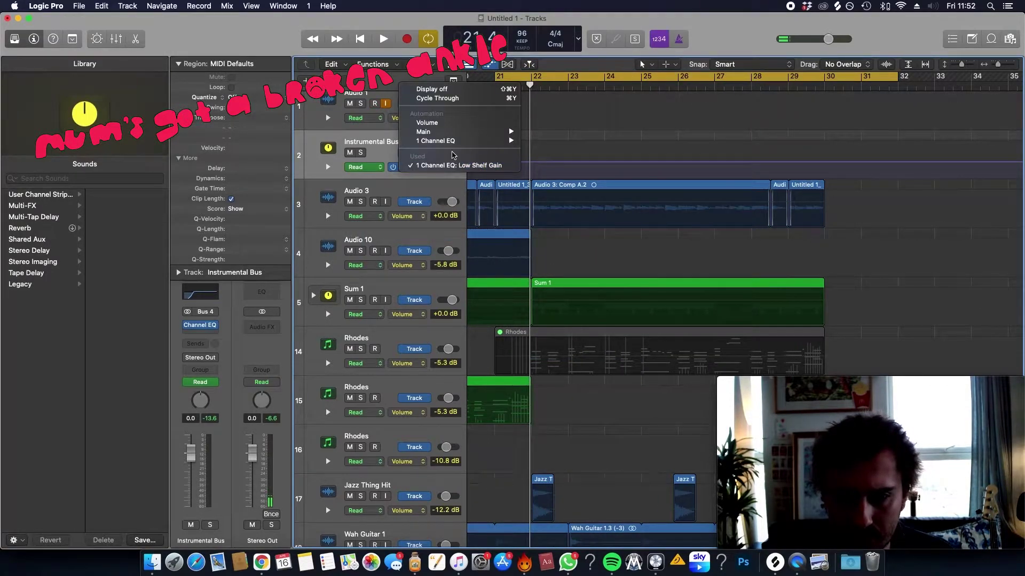
mouse_move(504, 141)
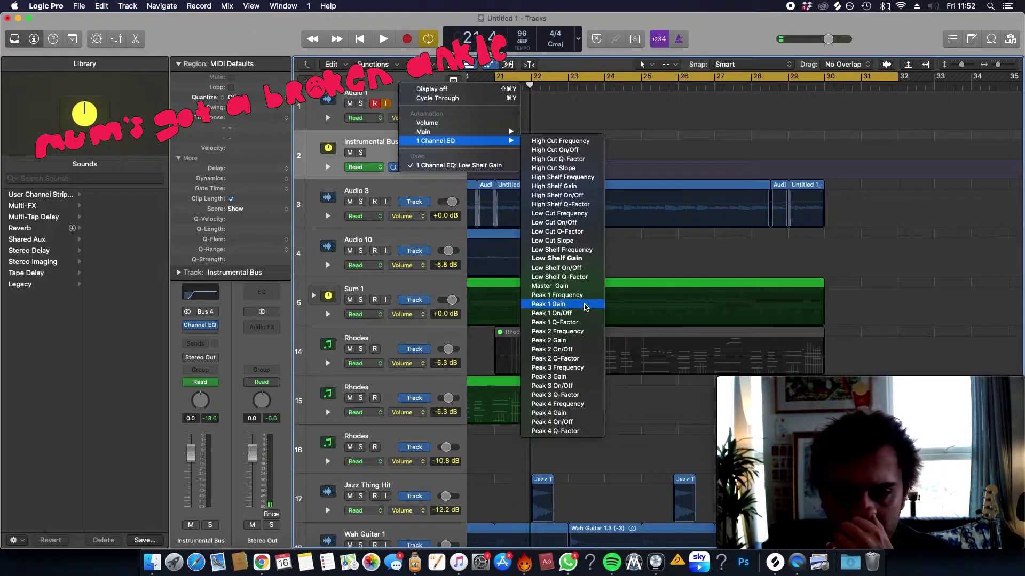
left_click(578, 214)
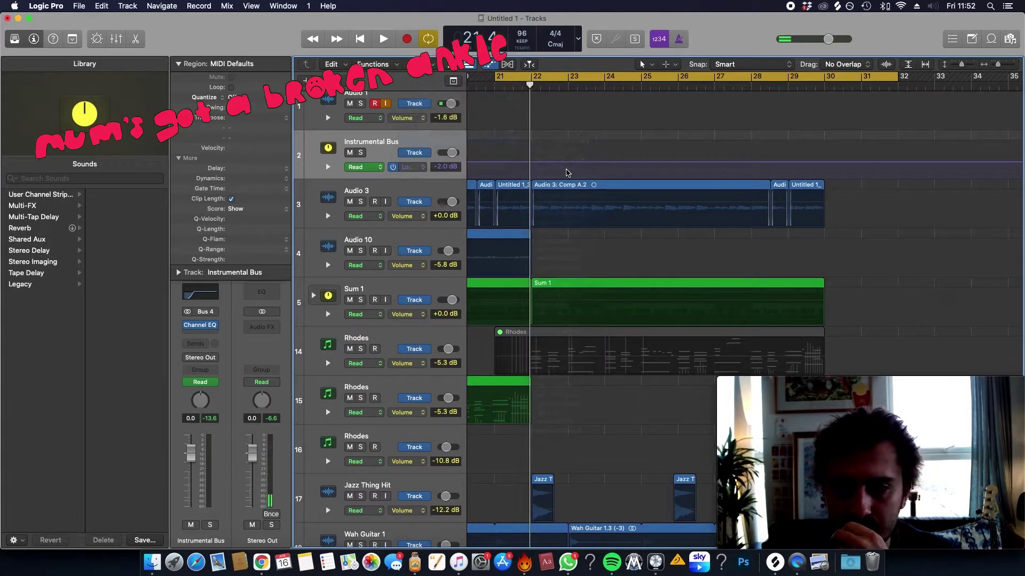
Step: Shape the low-cut automation around bar 23: points at 20 Hz, peak raised to 800 Hz
left_click_drag(531, 165, 509, 217)
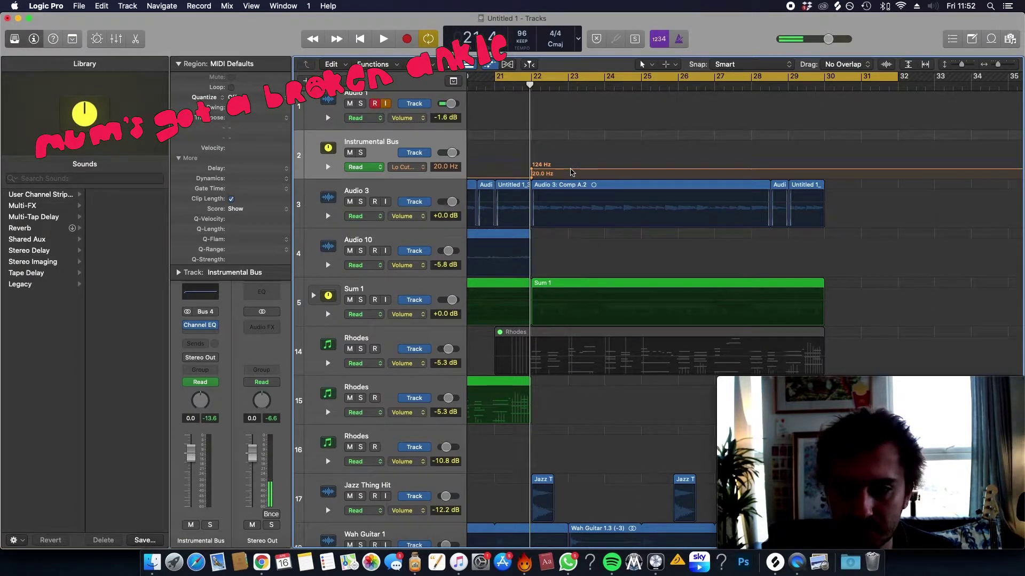
key("space")
left_click(570, 172, "super")
left_click_drag(571, 170, 589, 216)
left_click_drag(555, 171, 555, 165)
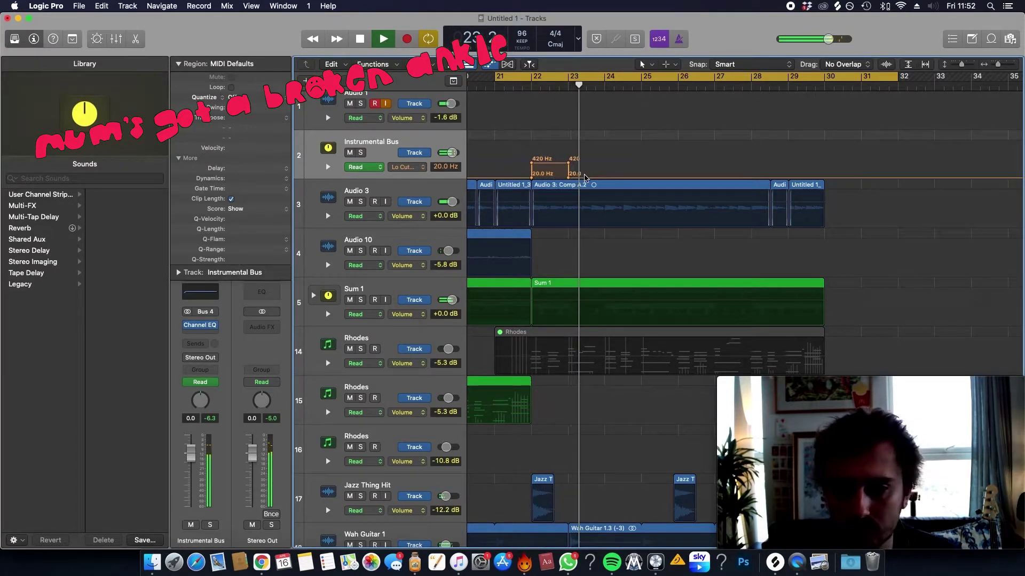
key("space")
key("space")
key("a")
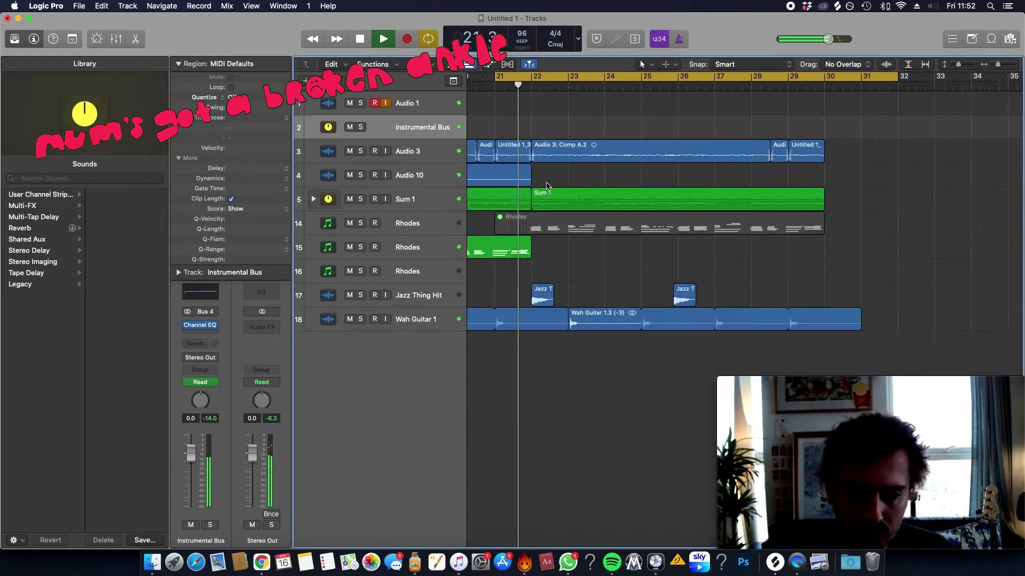
key("a")
left_click_drag(548, 165, 550, 146)
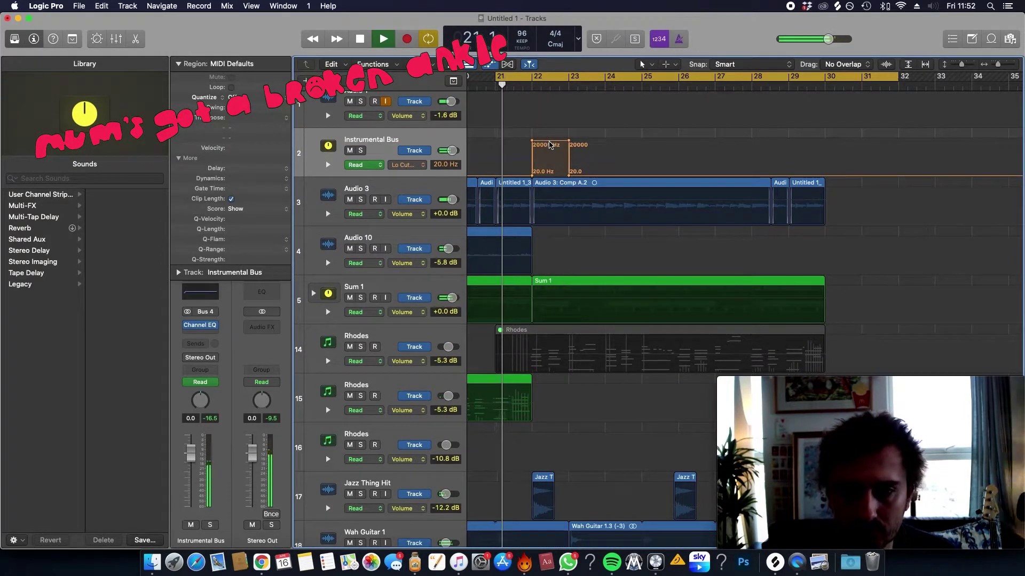
scroll(550, 146, "down", 2)
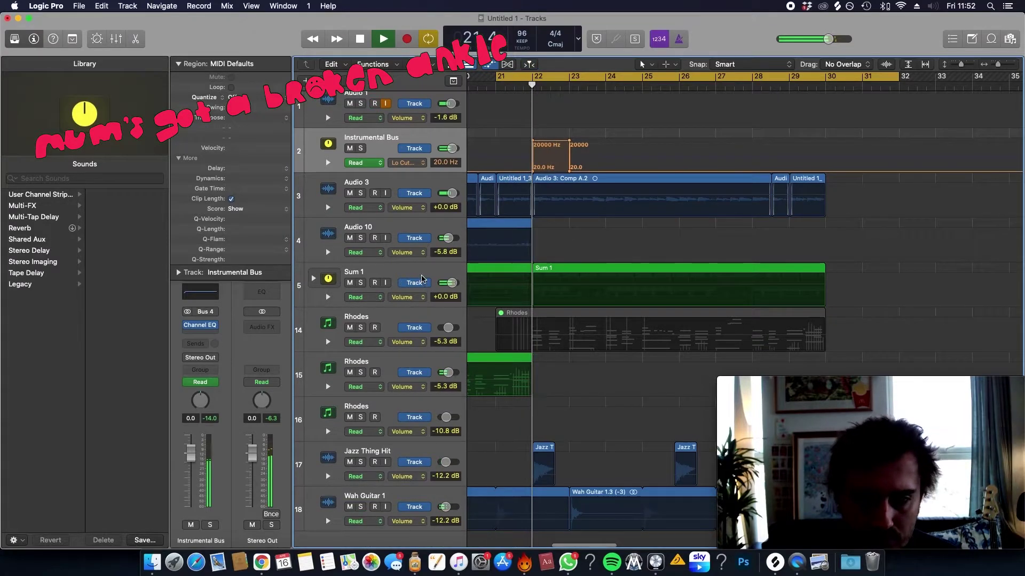
Step: Route the Sum 1 track stack's output to Bus 4
key("a")
key("space")
left_click(387, 280)
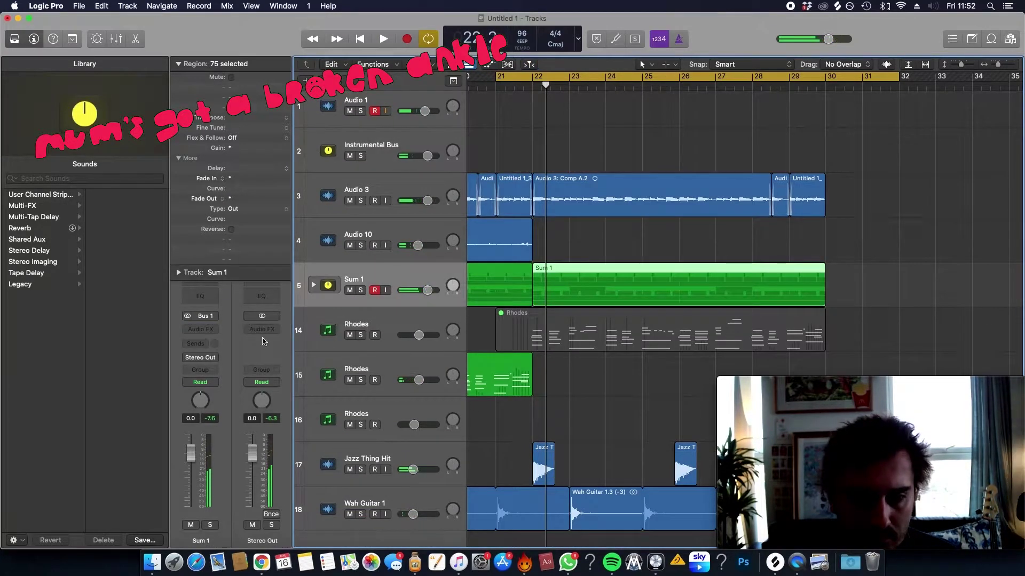
left_click(397, 177)
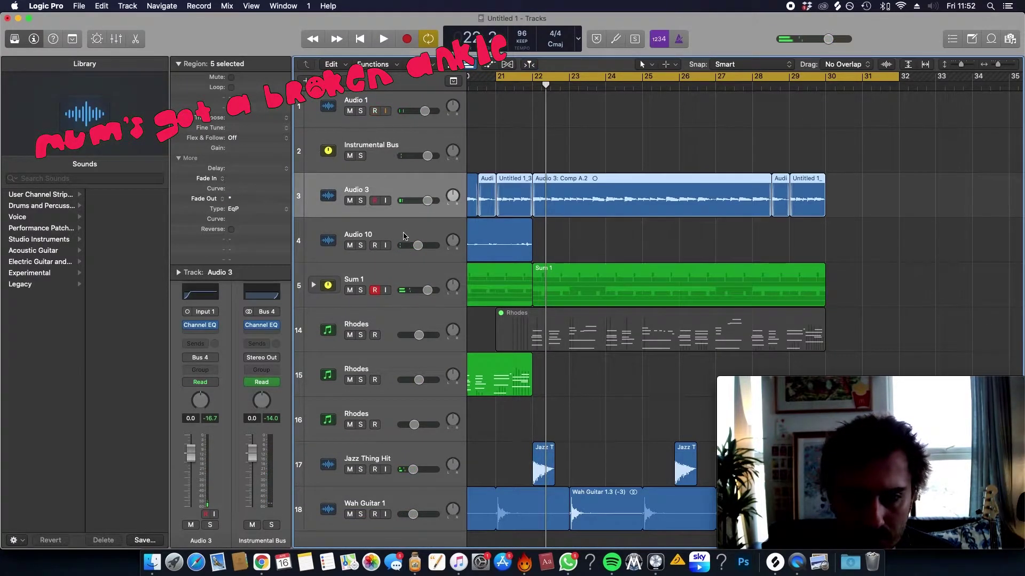
left_click(402, 259)
left_click(402, 320)
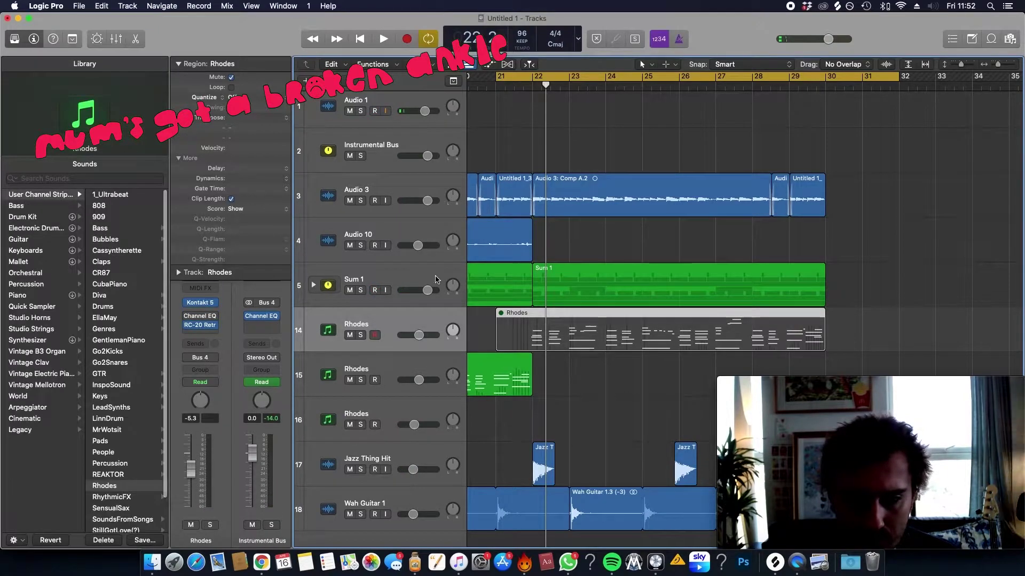
left_click(403, 299)
left_click(202, 361)
mouse_move(229, 397)
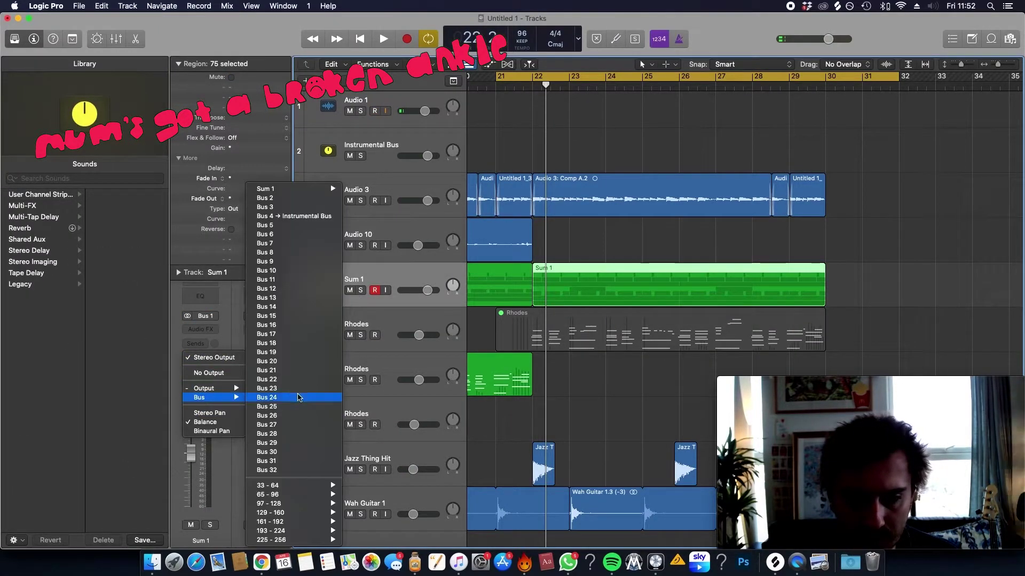
left_click(289, 216)
Step: Lower the Instrumental Bus low-cut automation peak, then hide the automation lanes
key("space")
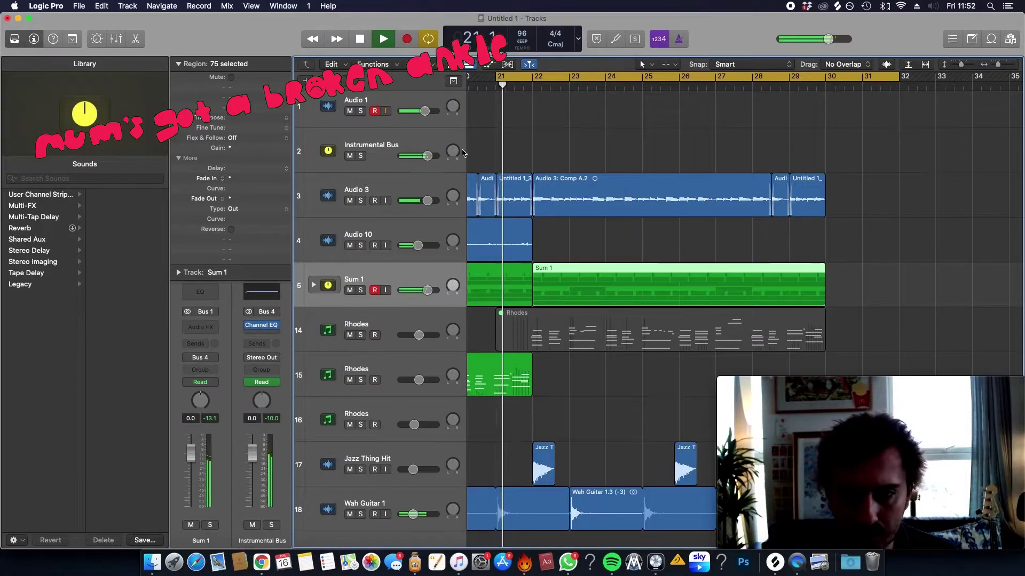
left_click(434, 143)
key("a")
left_click_drag(551, 154, 545, 160)
key("a")
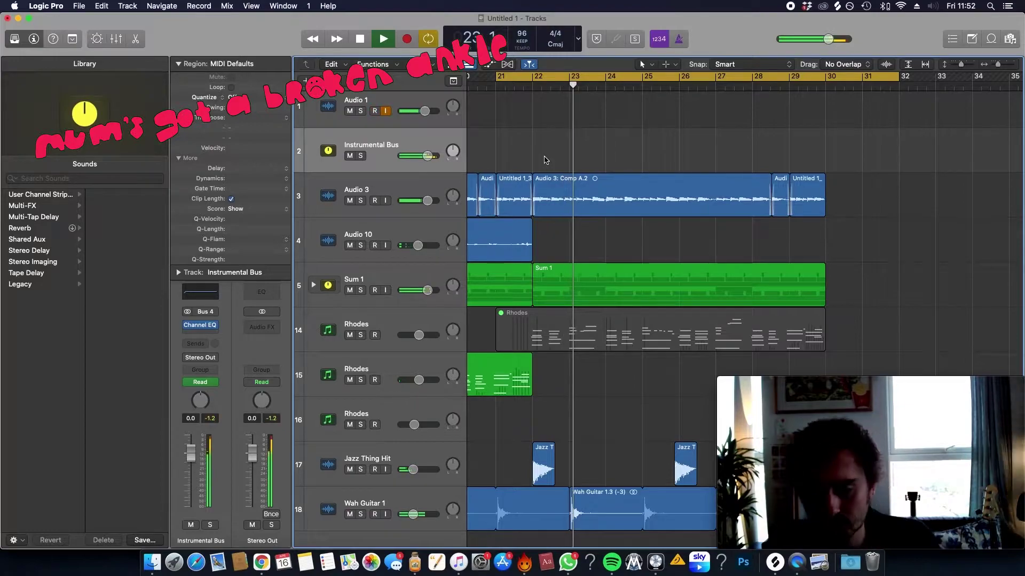
key("a")
key("a")
scroll(557, 154, "down", 8)
Step: Turn off cycle, select Audio 3 and bring up its Channel EQ
key("c")
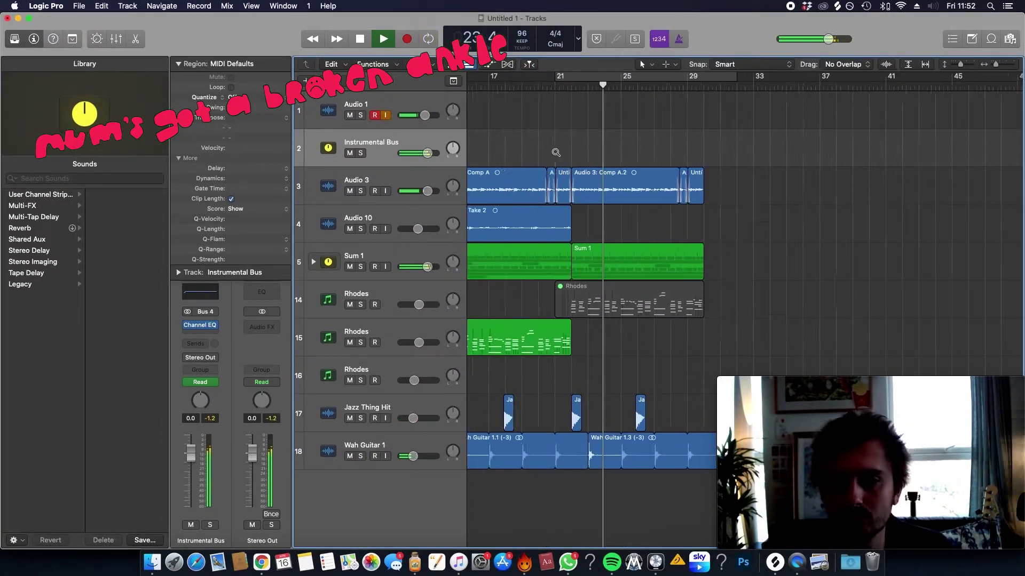
left_click(366, 179)
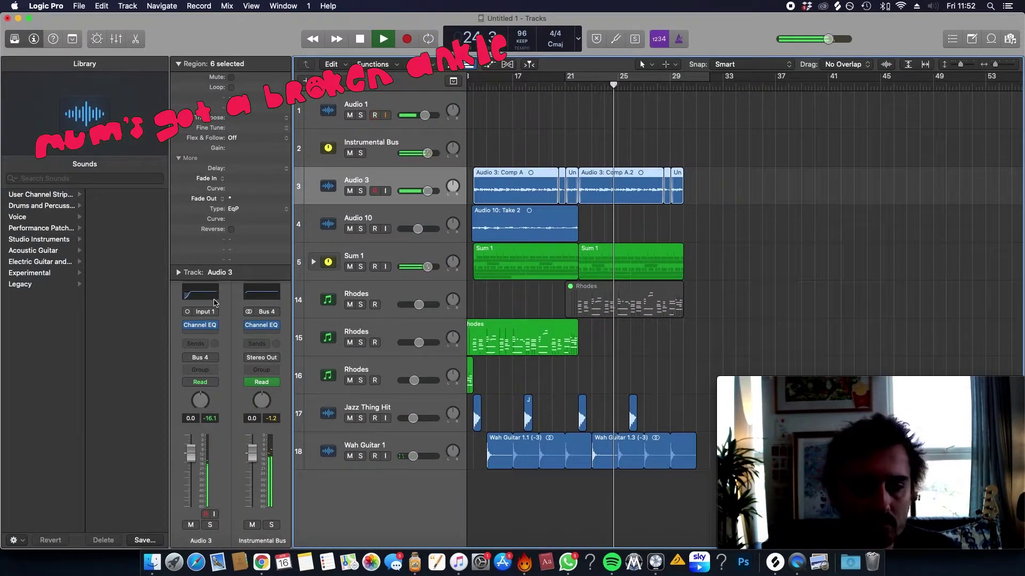
key("v")
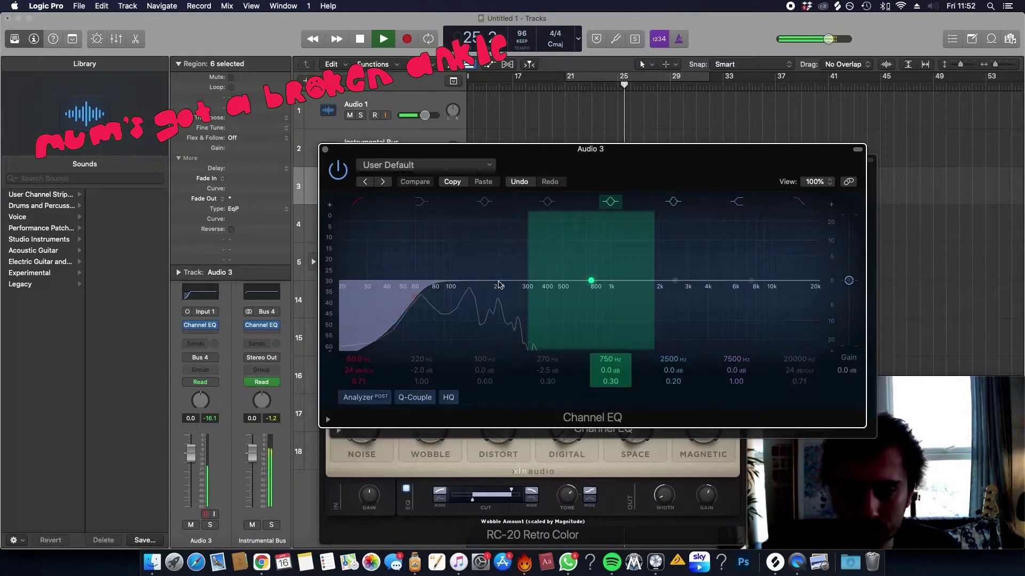
Step: Reshape Audio 3's Channel EQ low cut and cut band 2 at 152 Hz, -2.3 dB
left_click_drag(527, 313, 509, 309)
left_click_drag(410, 314, 424, 313)
left_click_drag(520, 295, 513, 300)
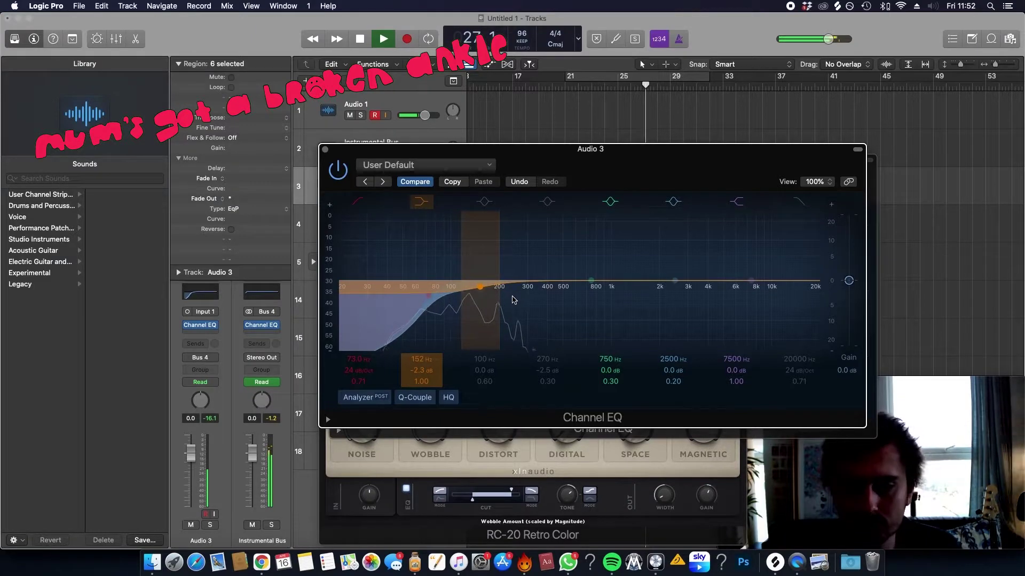
left_click_drag(412, 313, 401, 312)
key("v")
Step: Rename track 3 to 'Bass'
double_click(380, 172)
type("Bass")
key("Return")
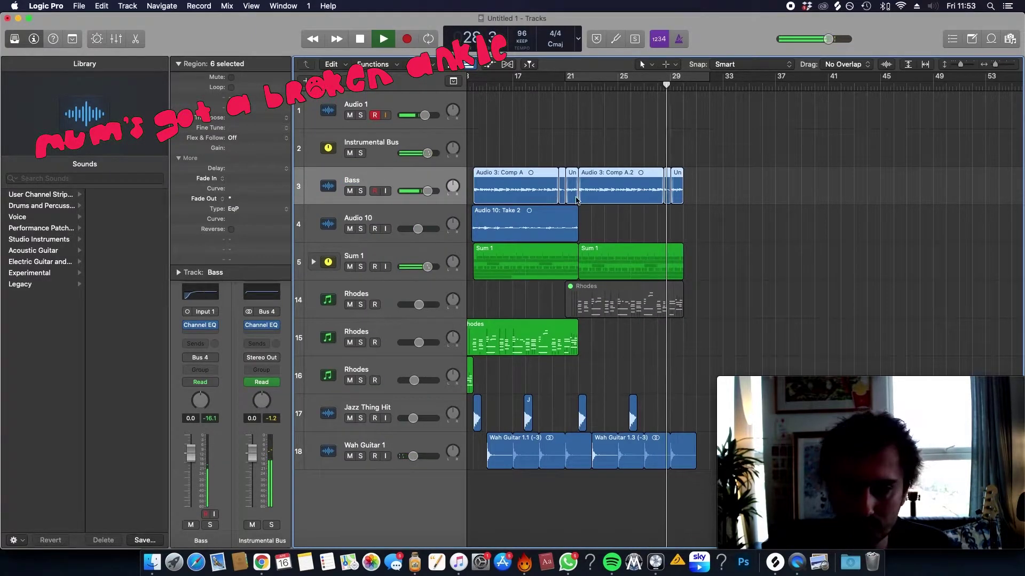
Step: Select the last three Bass regions and copy the Rhodes region to bar 29
key("super+Left")
key("super+Up")
left_click_drag(735, 177, 709, 173)
scroll(605, 281, "down", 1)
scroll(619, 261, "up", 1)
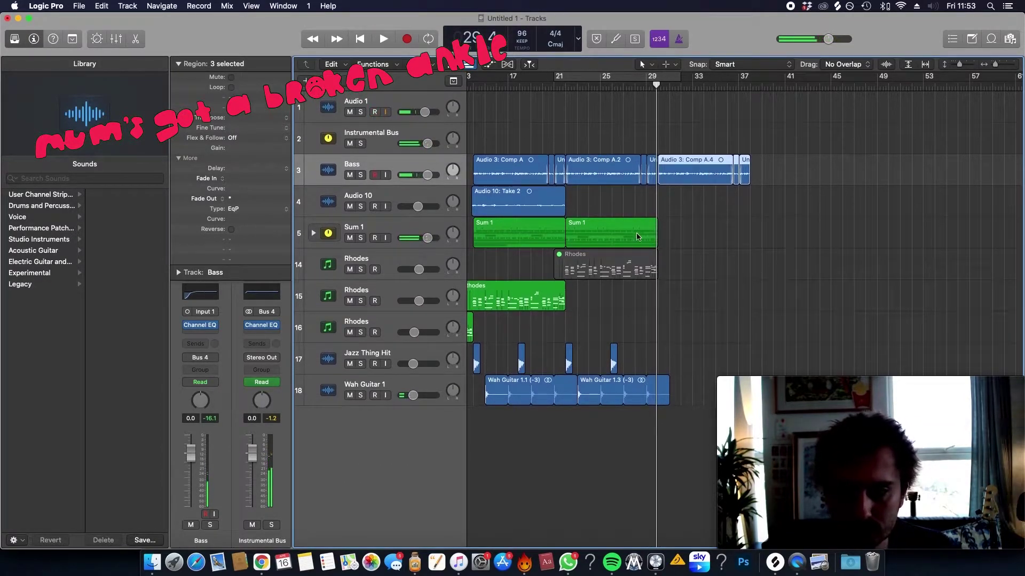
scroll(560, 309, "left", 2)
left_click_drag(537, 303, 719, 303)
double_click(719, 304)
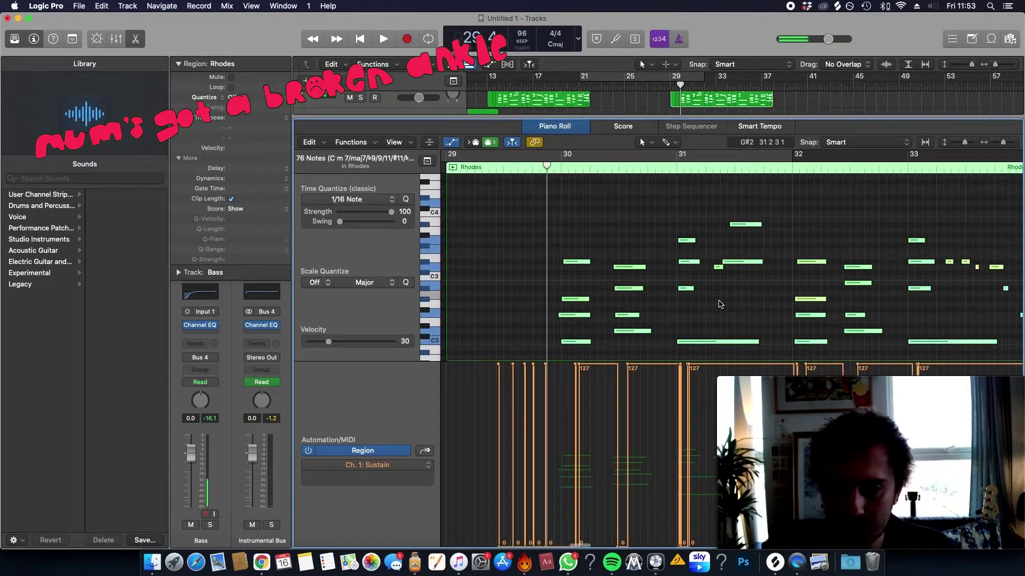
Step: Expand the Sum 1 stack and repeat its bars 23–31 drum regions after bar 31
key("space")
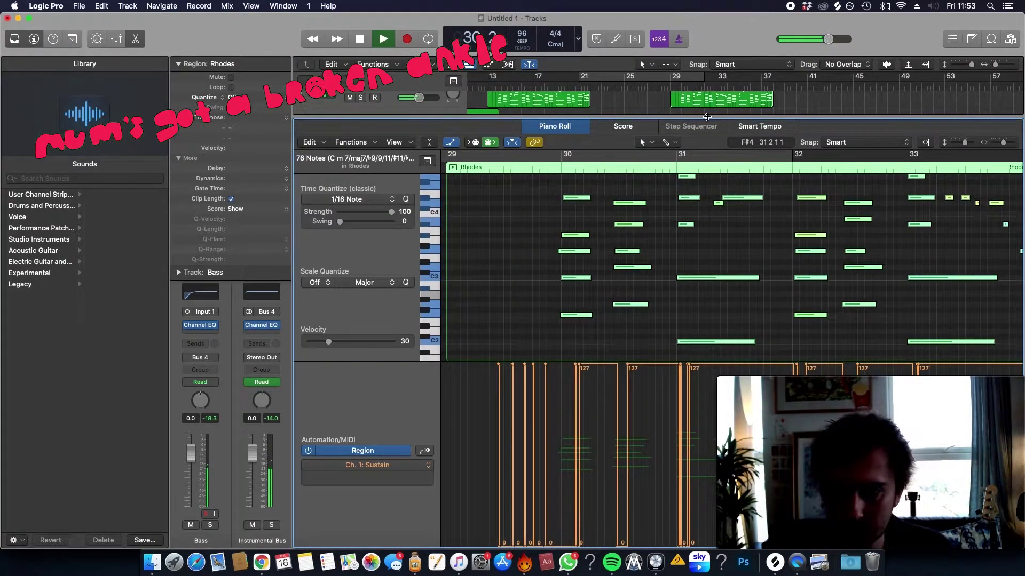
key("p")
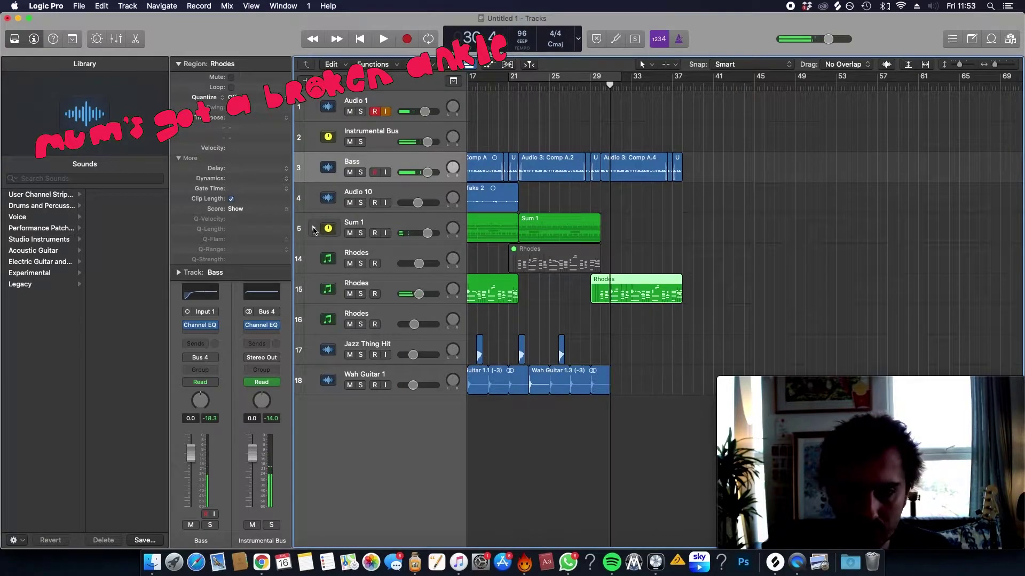
left_click(314, 230)
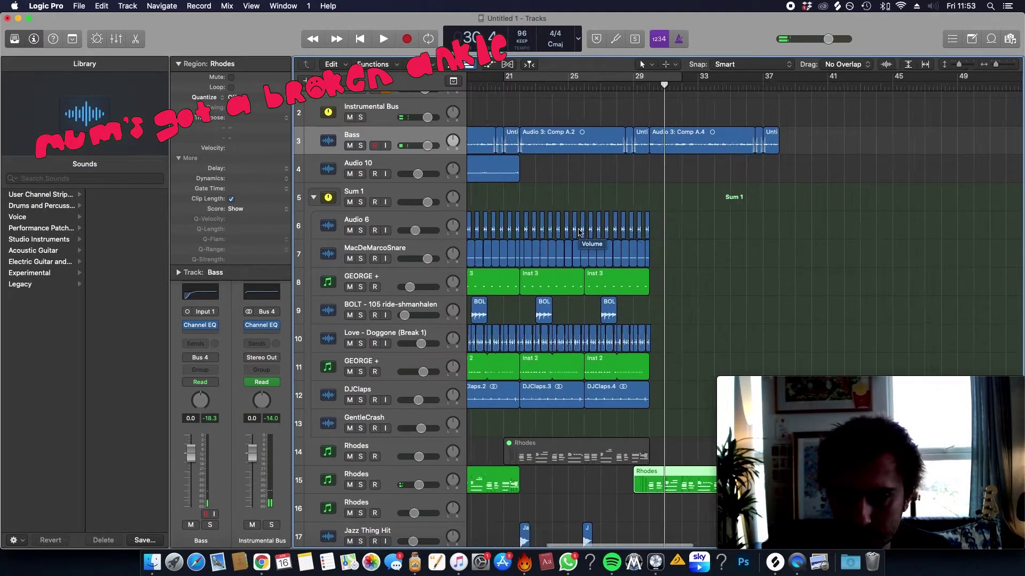
key("super+Up")
key("super+Right")
left_click_drag(566, 219, 737, 377)
key("super+r")
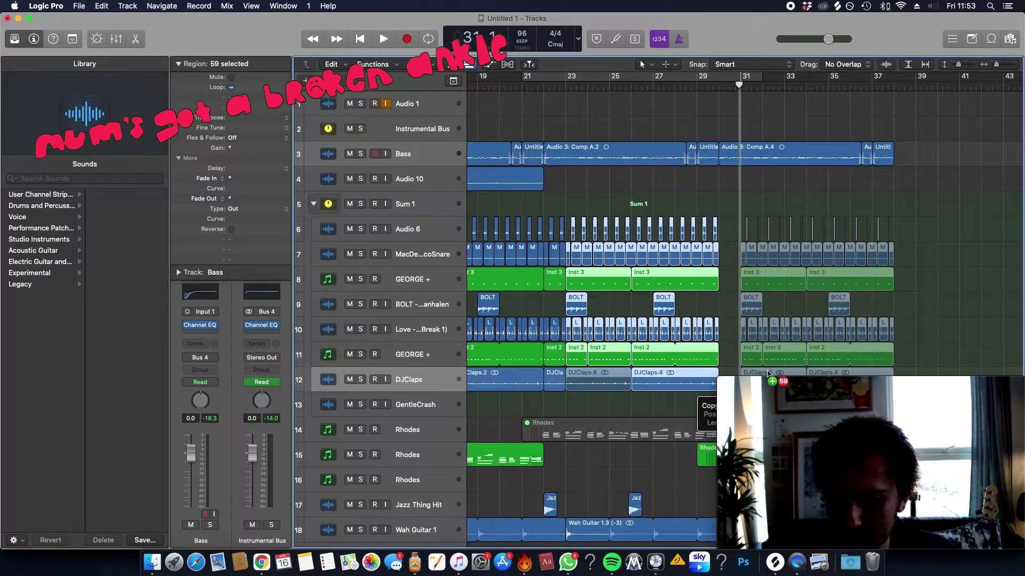
key("space")
Step: Mark bars 14–38 and repeat that section after bar 38
left_click(771, 192, "ctrl+alt")
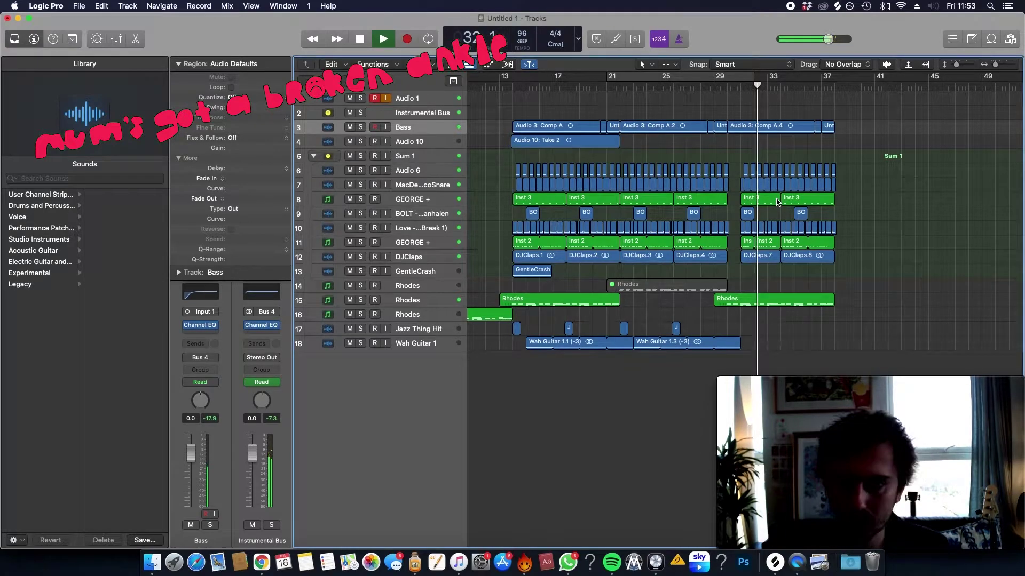
scroll(777, 202, "down", 5)
scroll(741, 286, "up", 2)
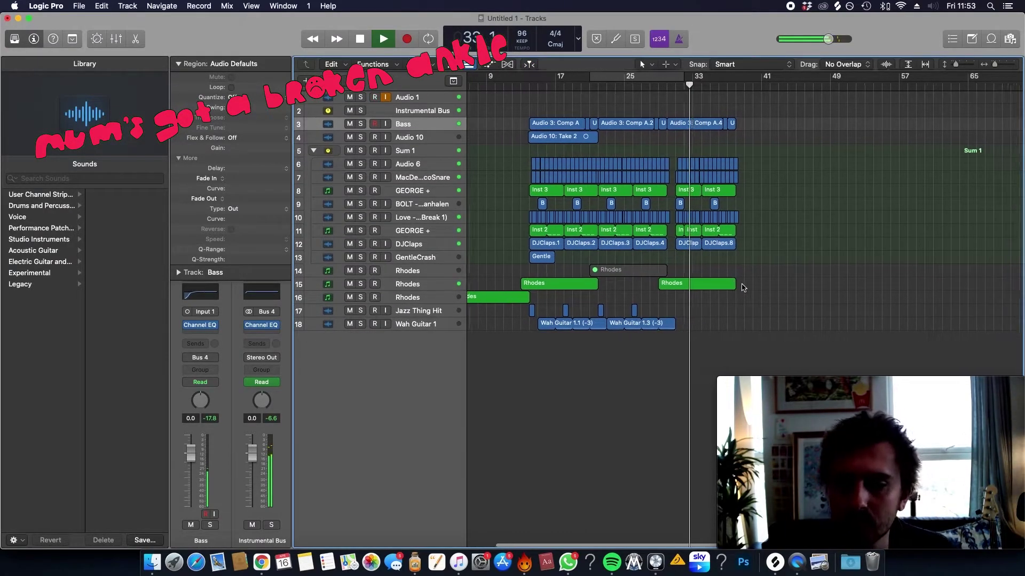
scroll(742, 286, "right", 1)
left_click_drag(516, 81, 720, 80)
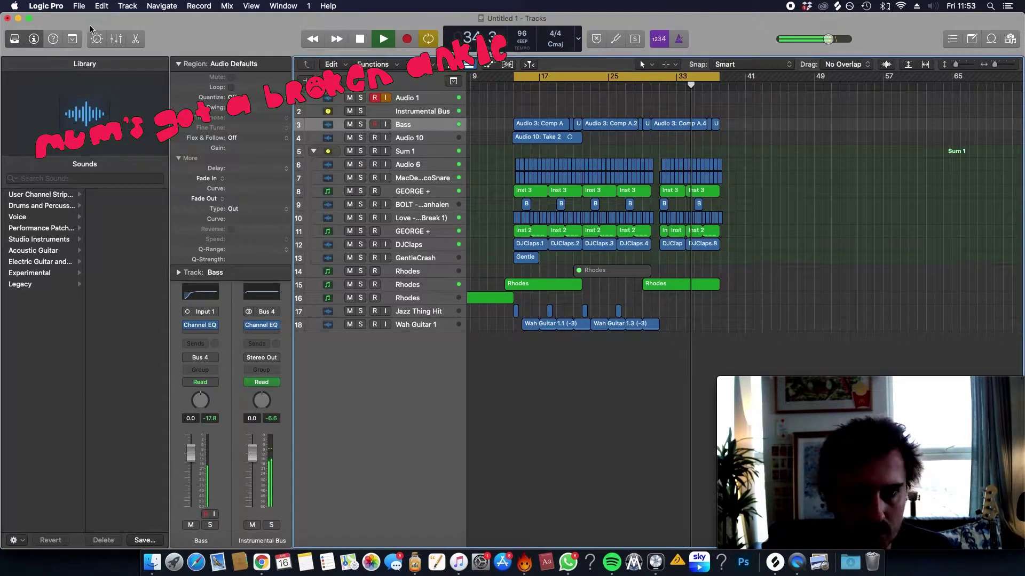
left_click(71, 42)
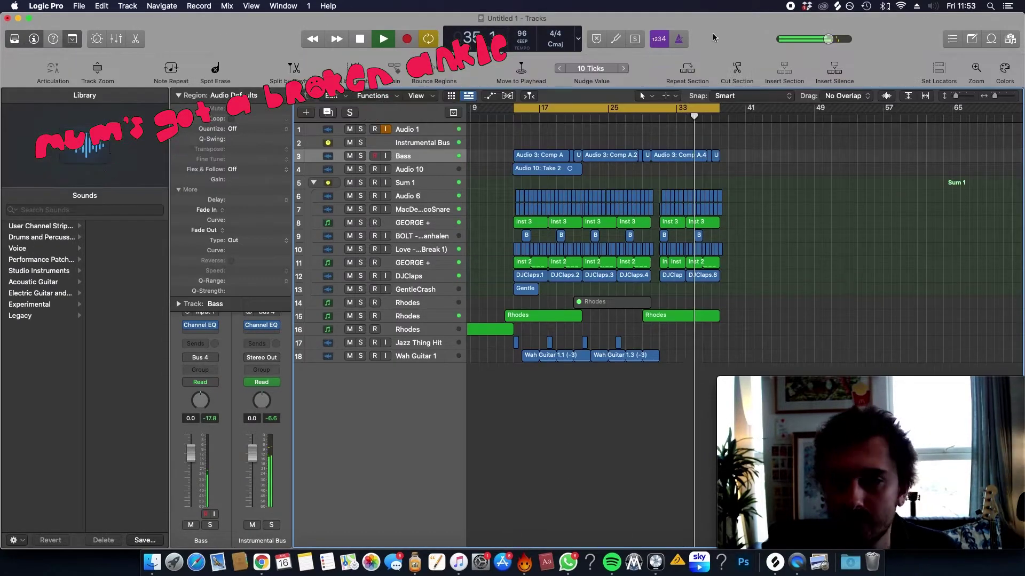
left_click(687, 68)
key("c")
key("space")
scroll(800, 141, "right", 2)
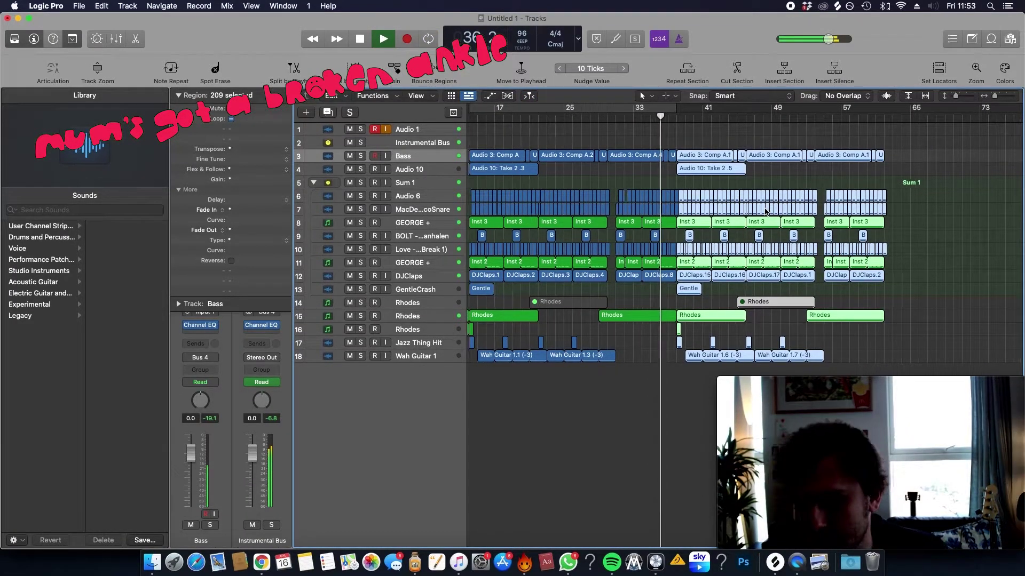
Step: Loop bars 37–45 to check the join, then arm Audio 1 for recording
key("super+Right")
key("super+Right")
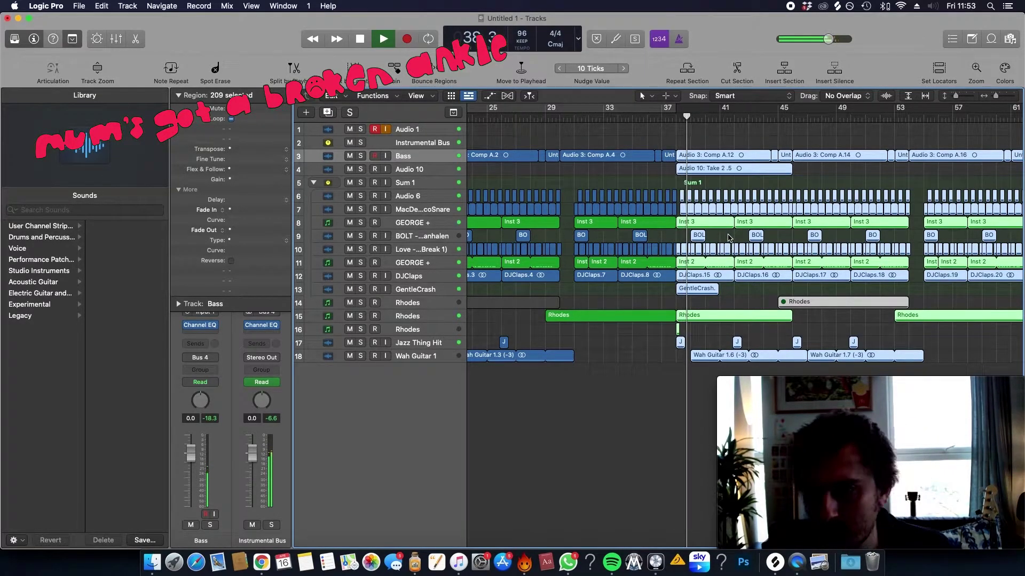
scroll(729, 237, "right", 2)
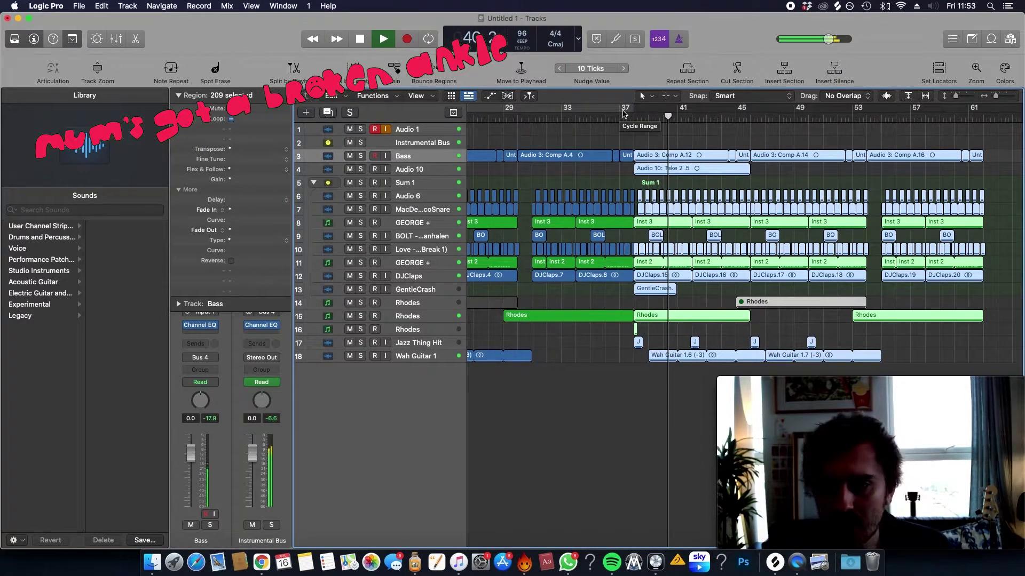
left_click_drag(619, 113, 749, 113)
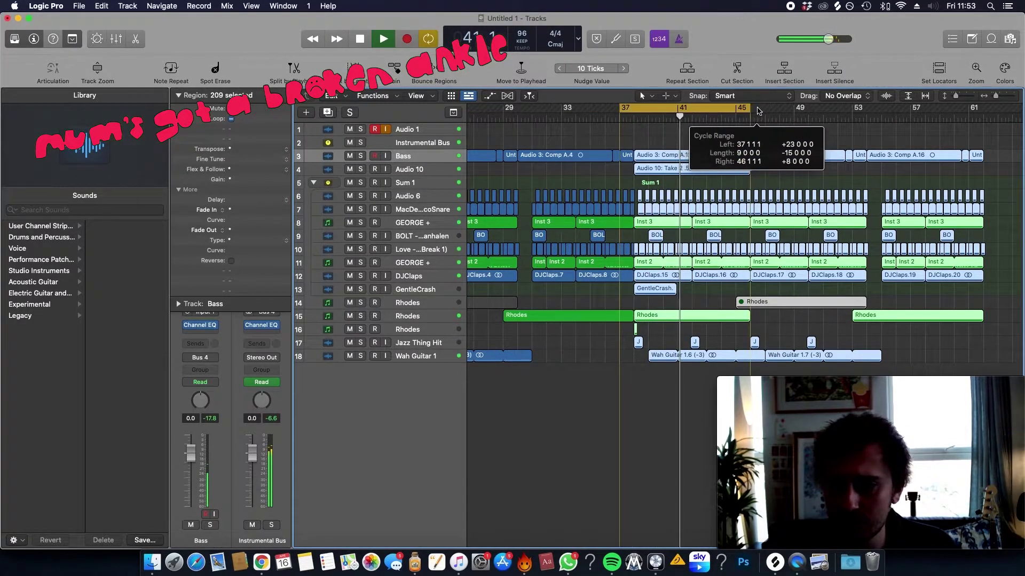
key("super+Down")
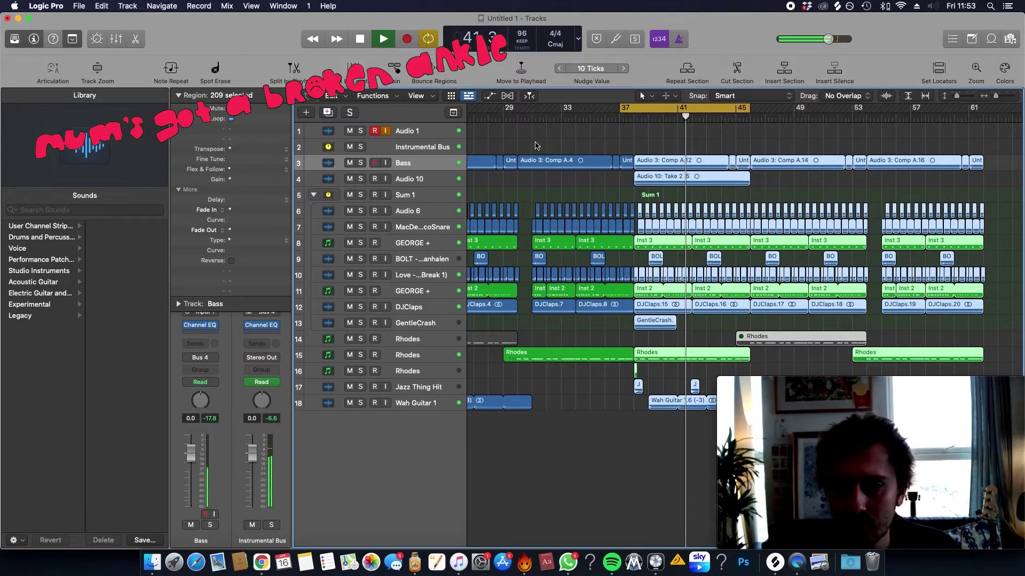
left_click(421, 133)
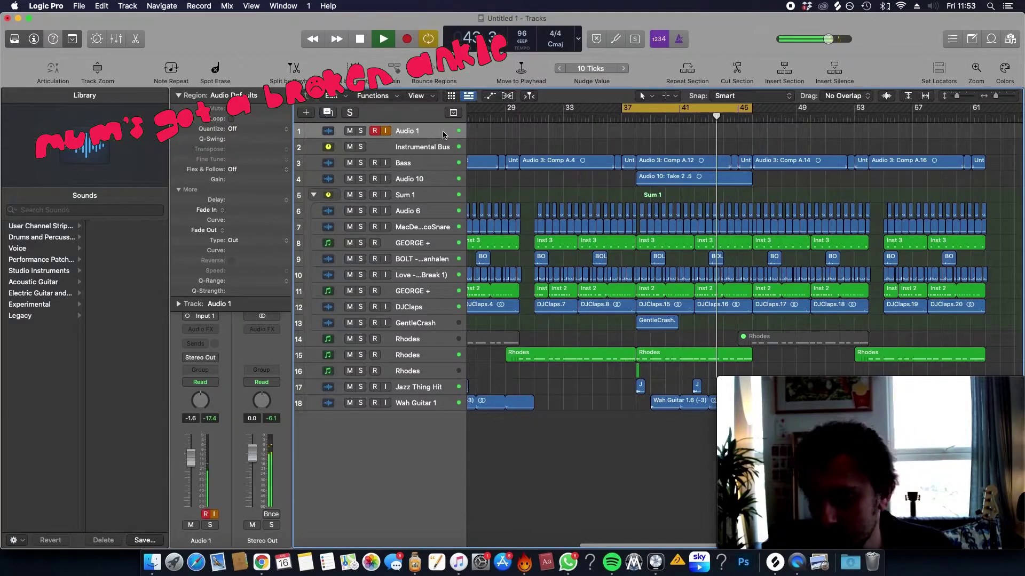
key("c")
key("ctrl+r")
Step: Set the LCD counter to show Beats & Time
scroll(628, 164, "up", 3)
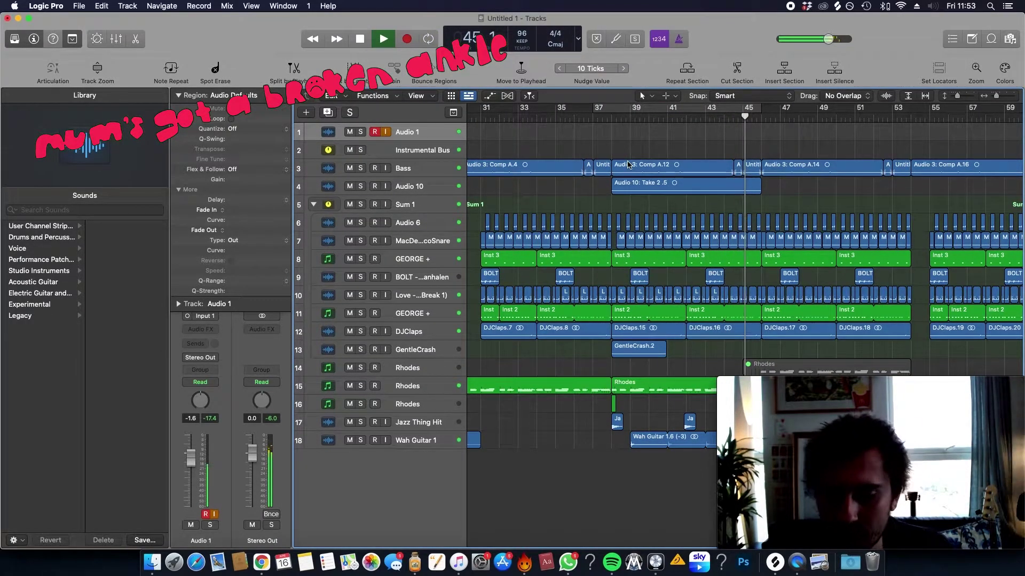
key("super+Left")
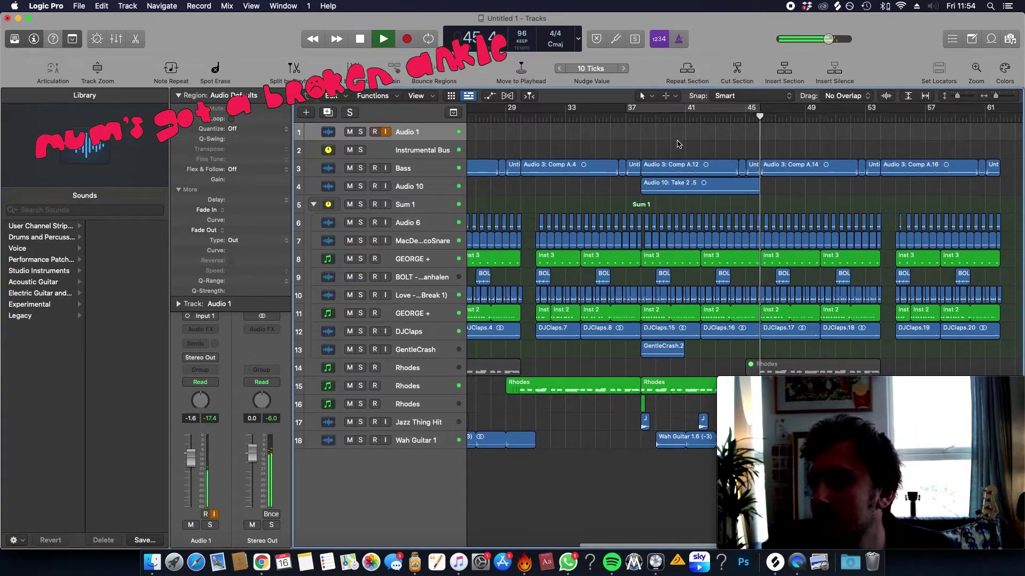
scroll(679, 154, "right", 3)
scroll(678, 155, "down", 2)
scroll(678, 156, "right", 4)
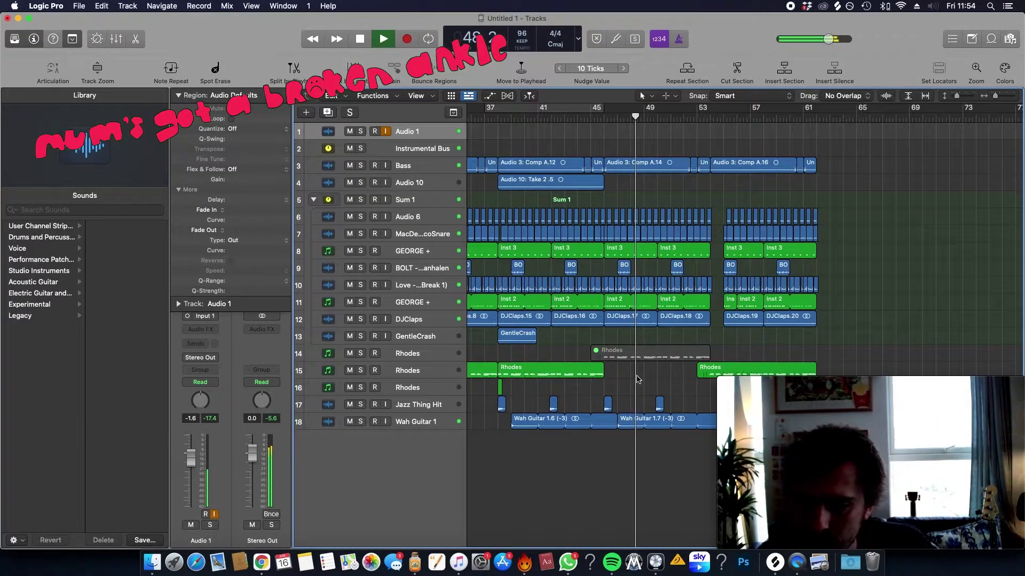
scroll(706, 353, "up", 4)
scroll(706, 355, "right", 4)
scroll(706, 355, "left", 2)
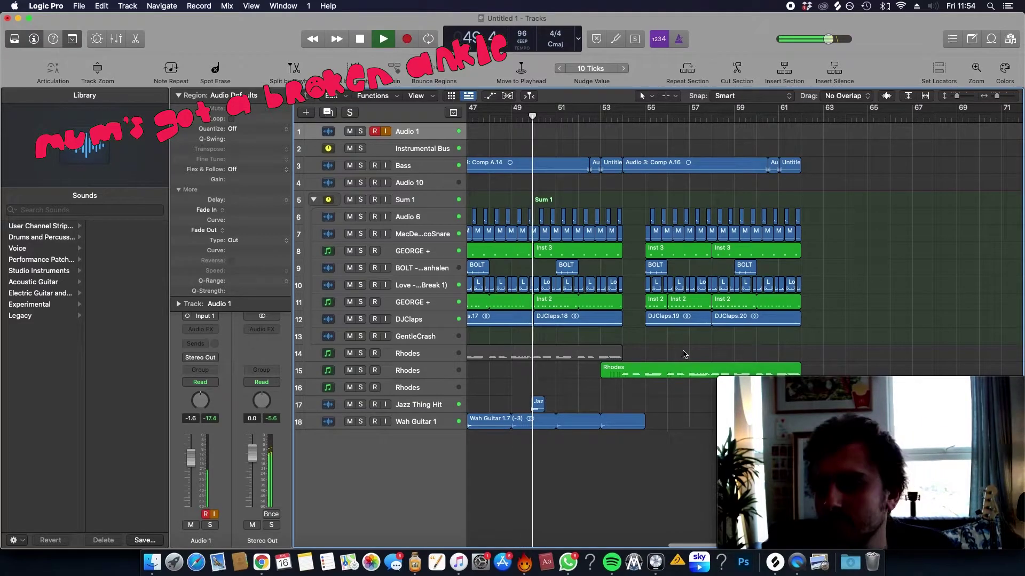
left_click(577, 38)
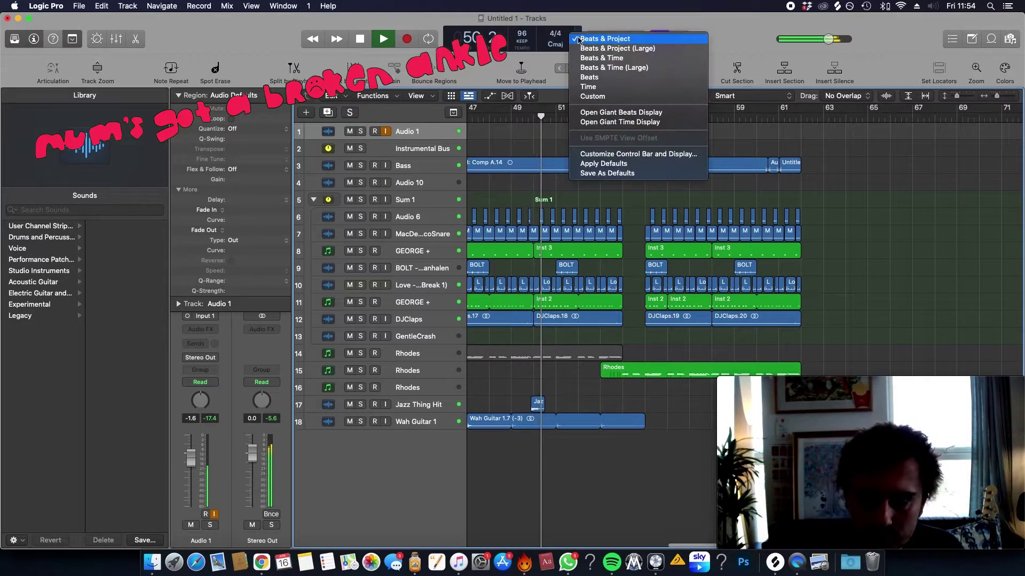
left_click(617, 58)
Step: Delete the regions after bar 55 on tracks 6–14 and zoom out to the whole song
scroll(614, 241, "down", 6)
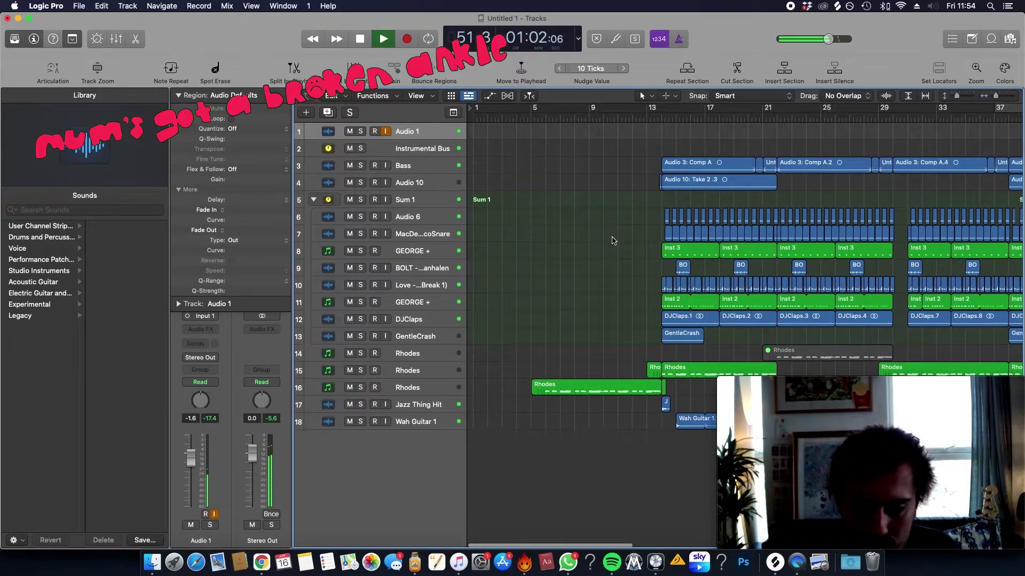
scroll(777, 264, "up", 6)
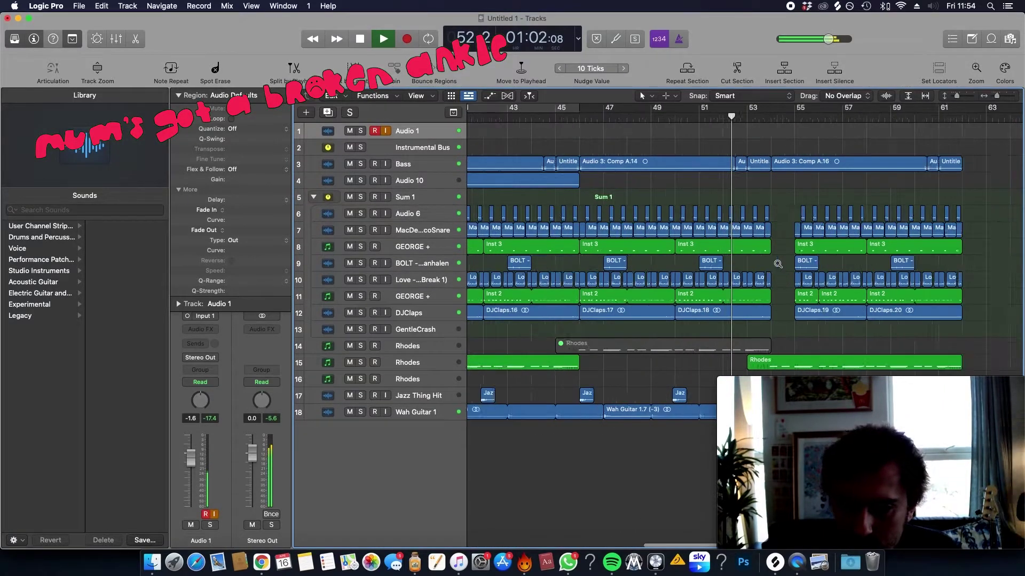
scroll(777, 264, "up", 2)
scroll(694, 339, "down", 2)
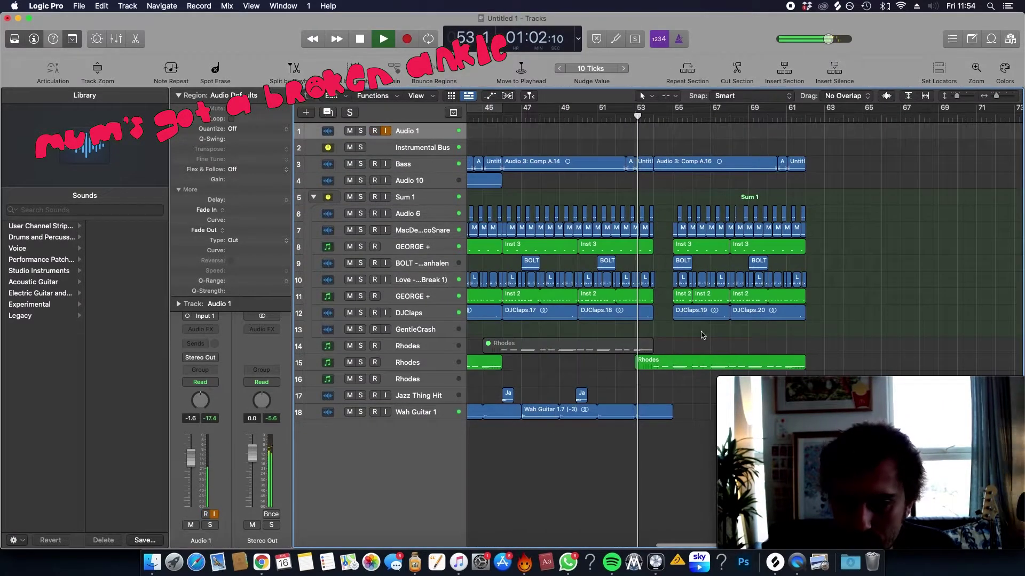
left_click_drag(826, 332, 662, 200)
key("Delete")
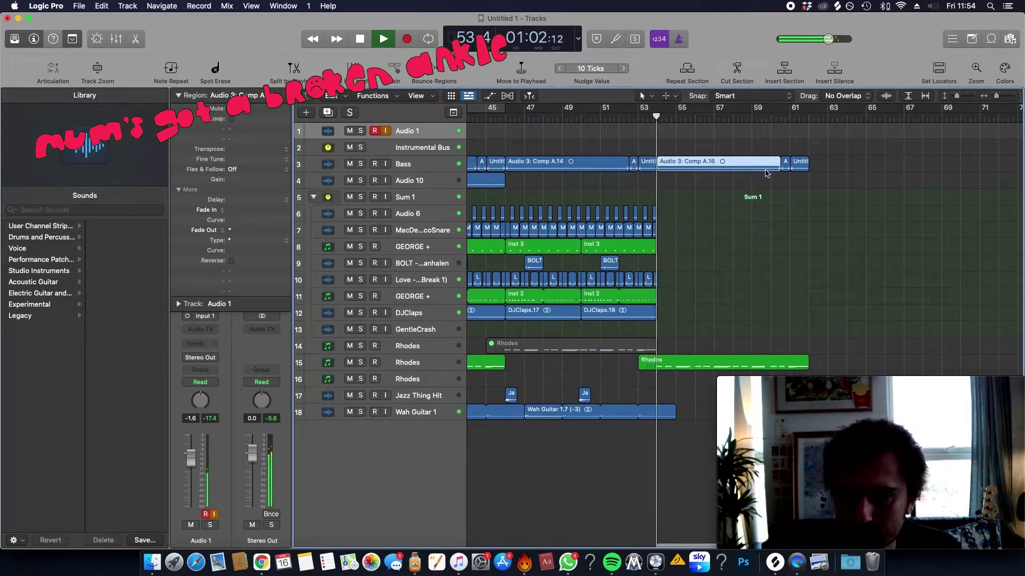
left_click_drag(848, 180, 693, 160)
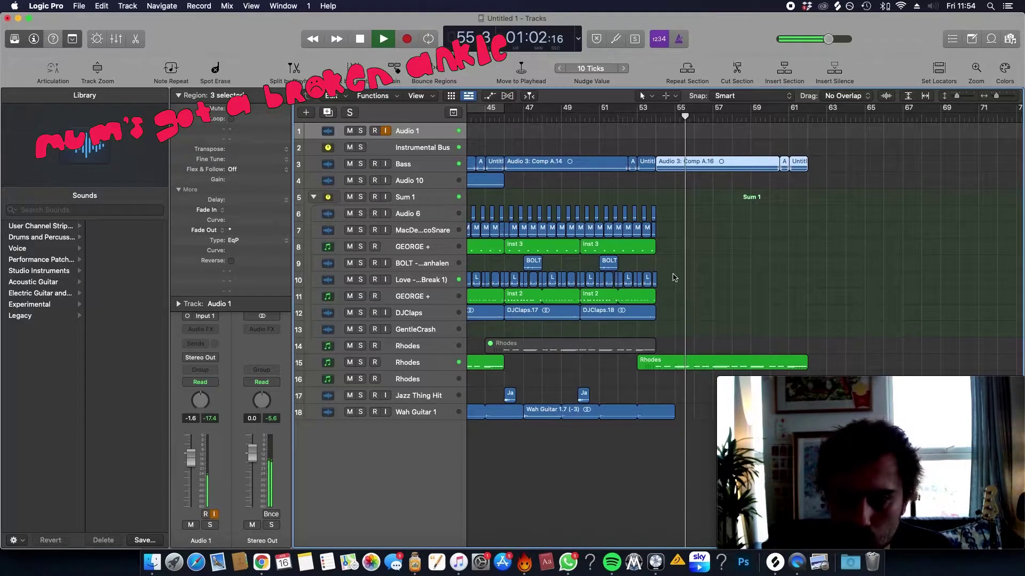
key("super+Left")
key("super+Left")
key("super+Up")
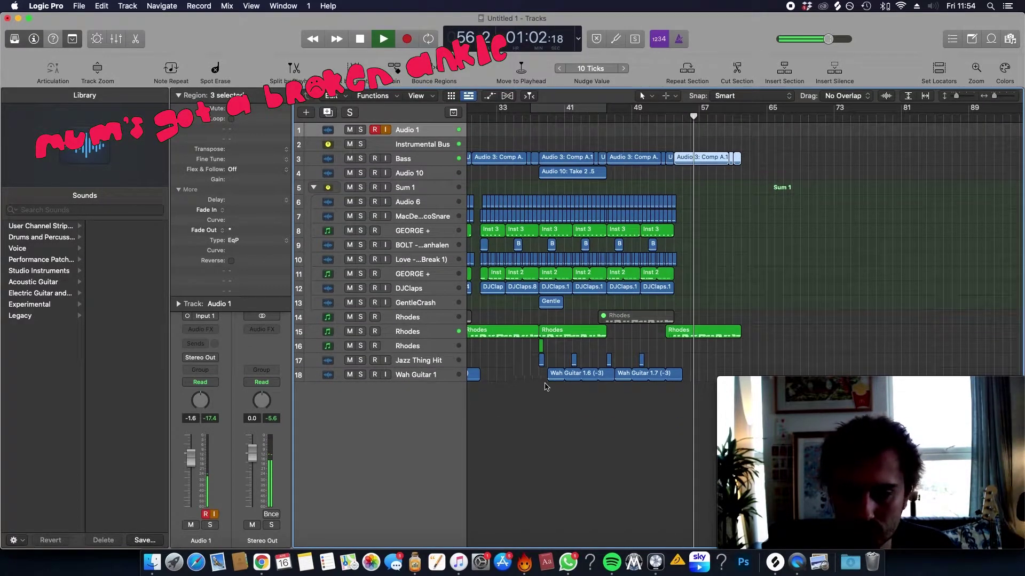
key("super+Left")
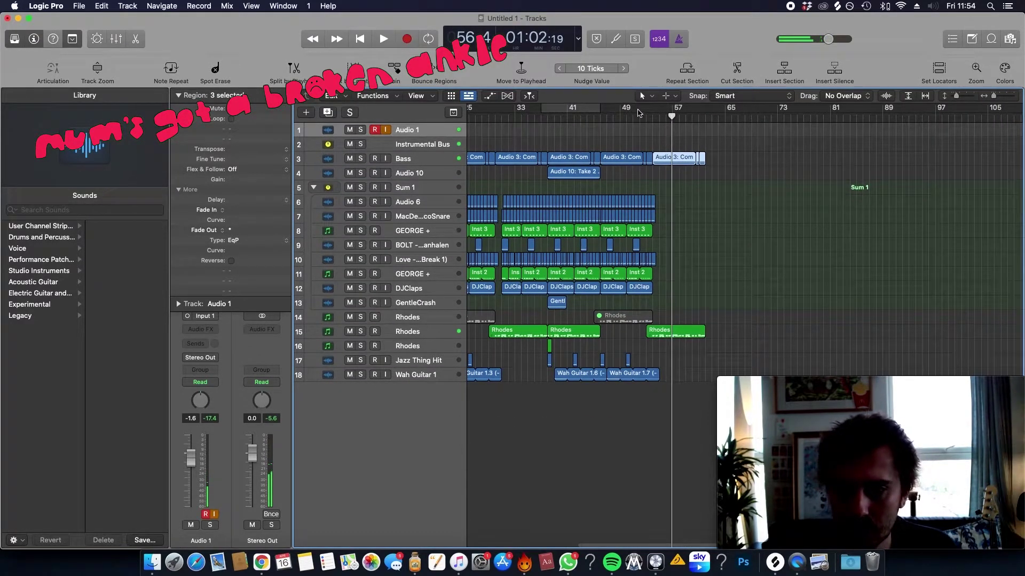
left_click(437, 379)
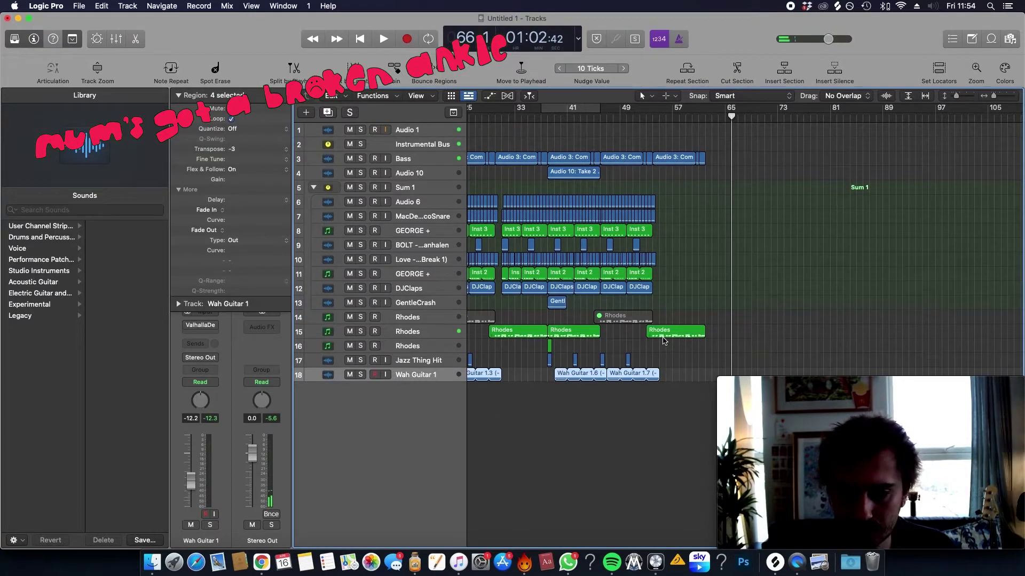
key("super+Down")
key("super+Down")
key("super+Down")
key("super+Left")
key("super+Up")
key("super+Right")
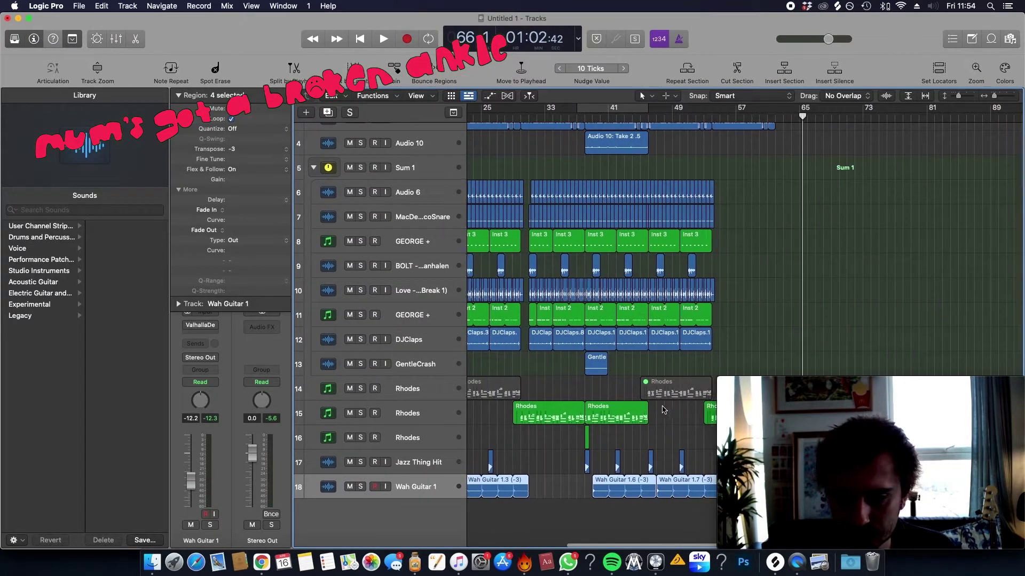
left_click(581, 422)
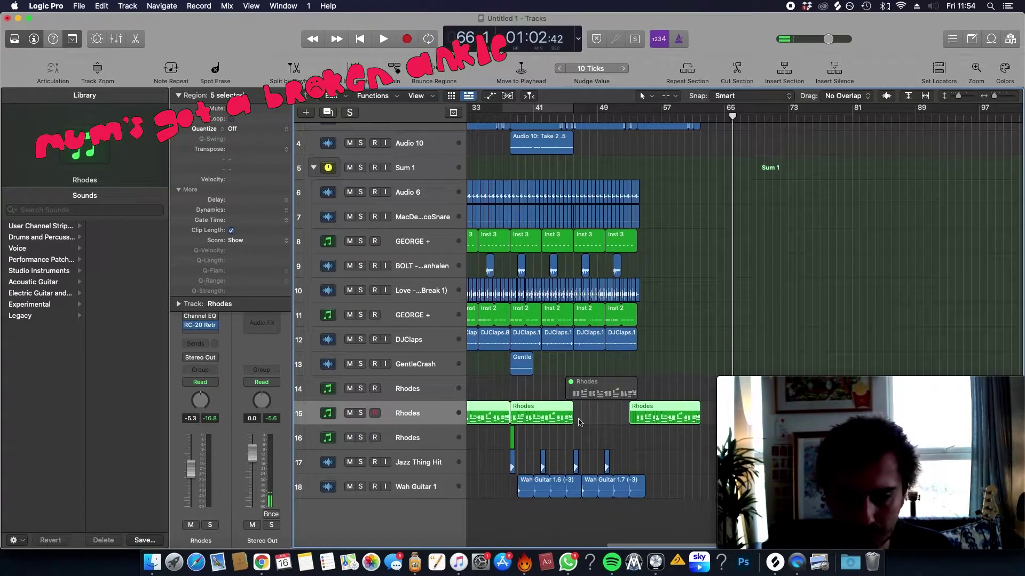
left_click_drag(644, 422, 645, 446)
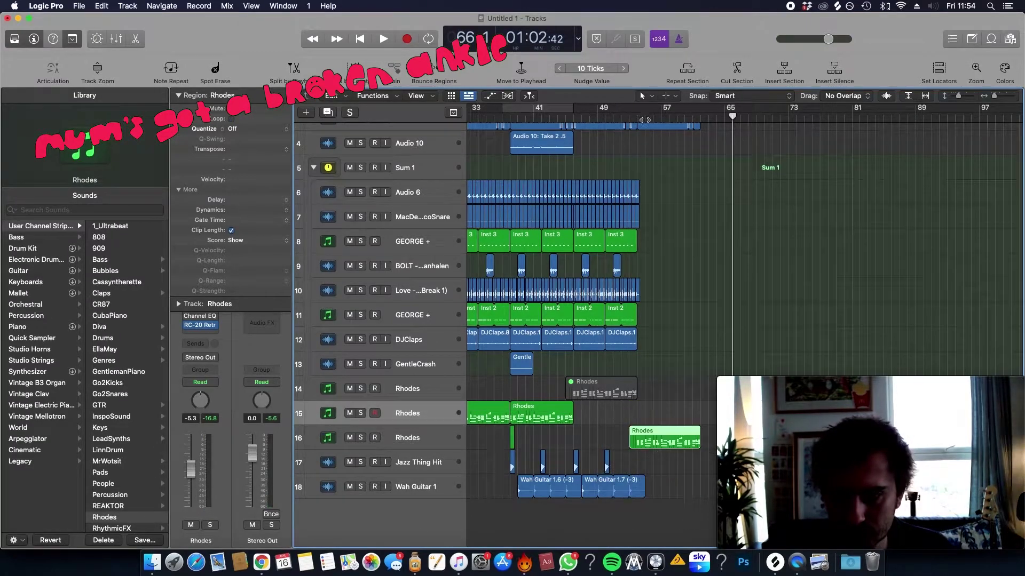
left_click(635, 117)
key("space")
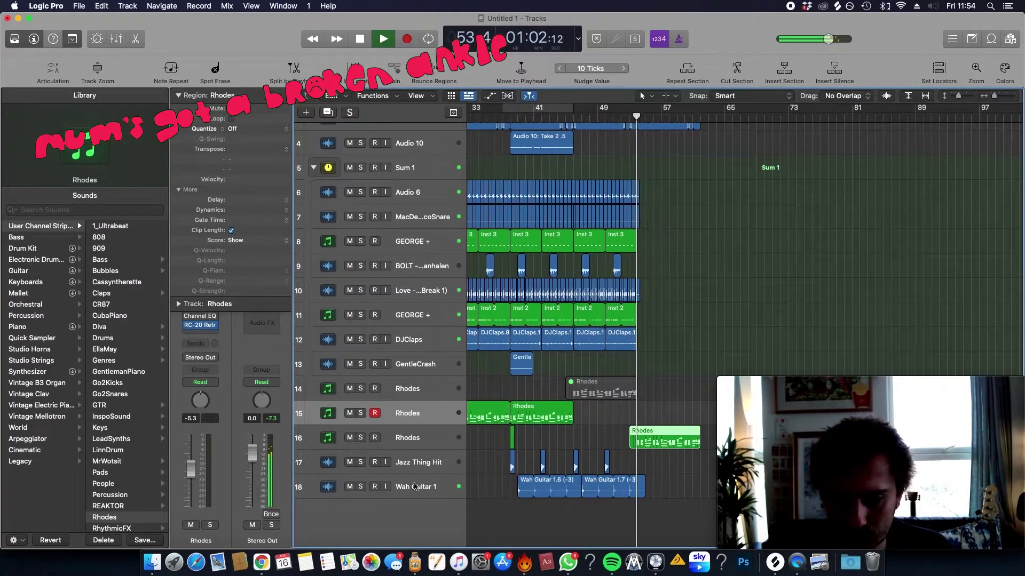
left_click(445, 439)
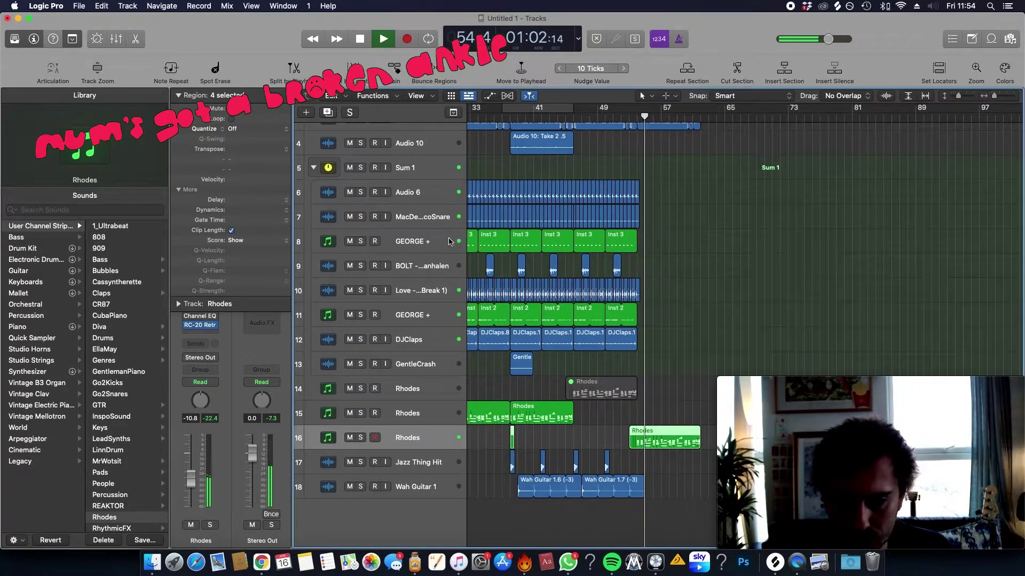
key("super+Right")
key("super+Right")
scroll(634, 291, "right", 5)
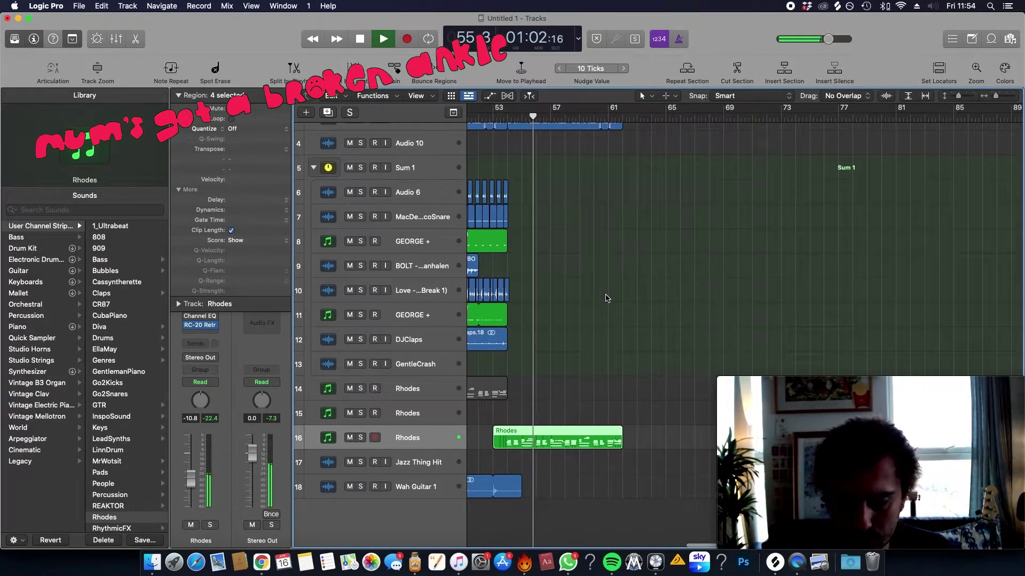
scroll(606, 299, "down", 3)
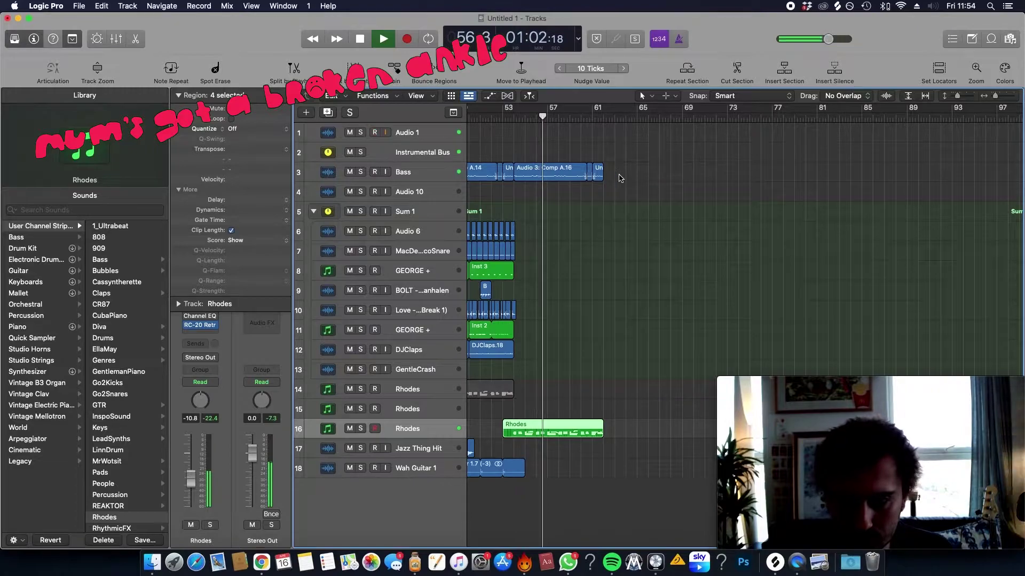
scroll(598, 299, "up", 5)
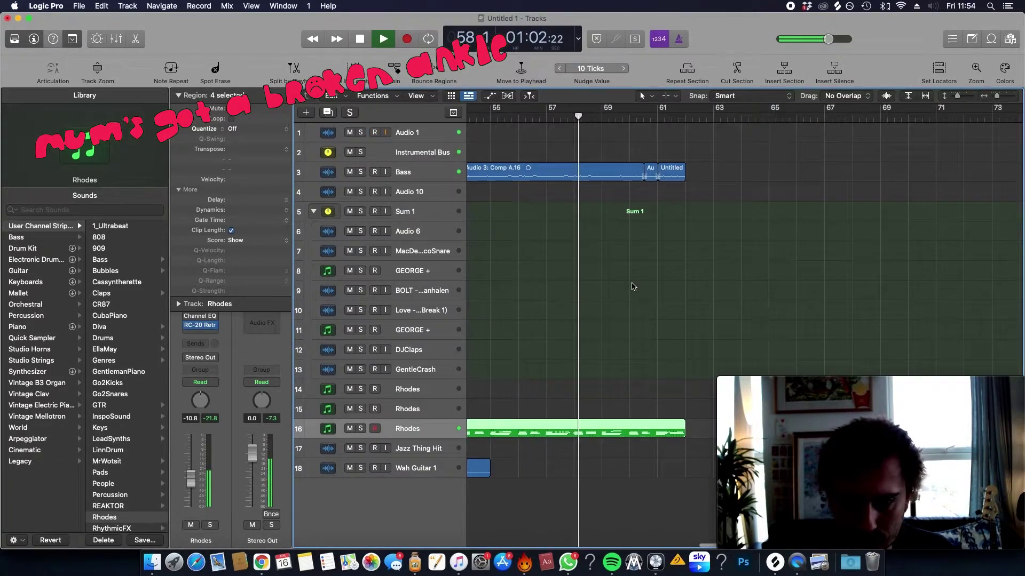
scroll(632, 287, "down", 8)
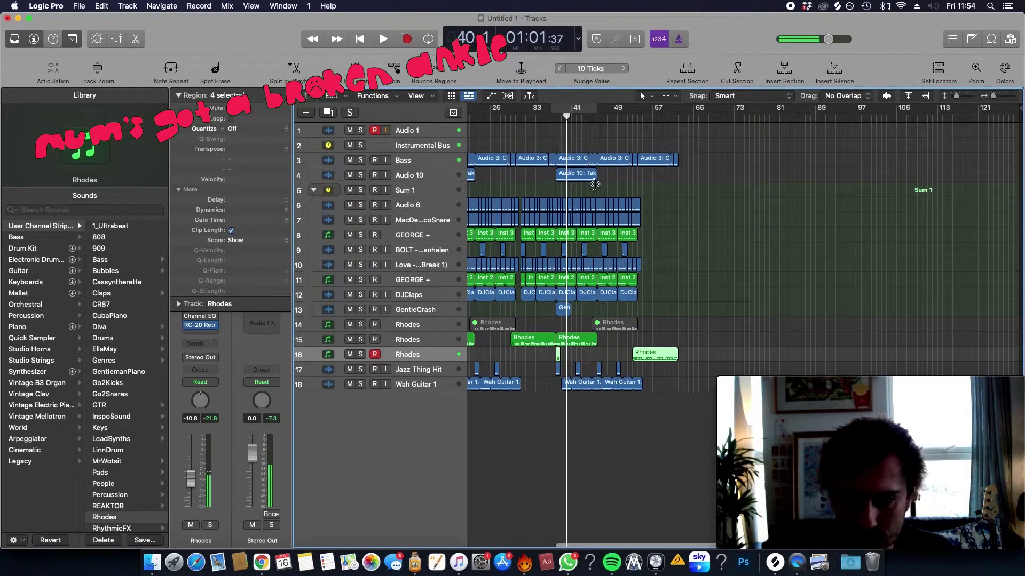
scroll(594, 184, "up", 4)
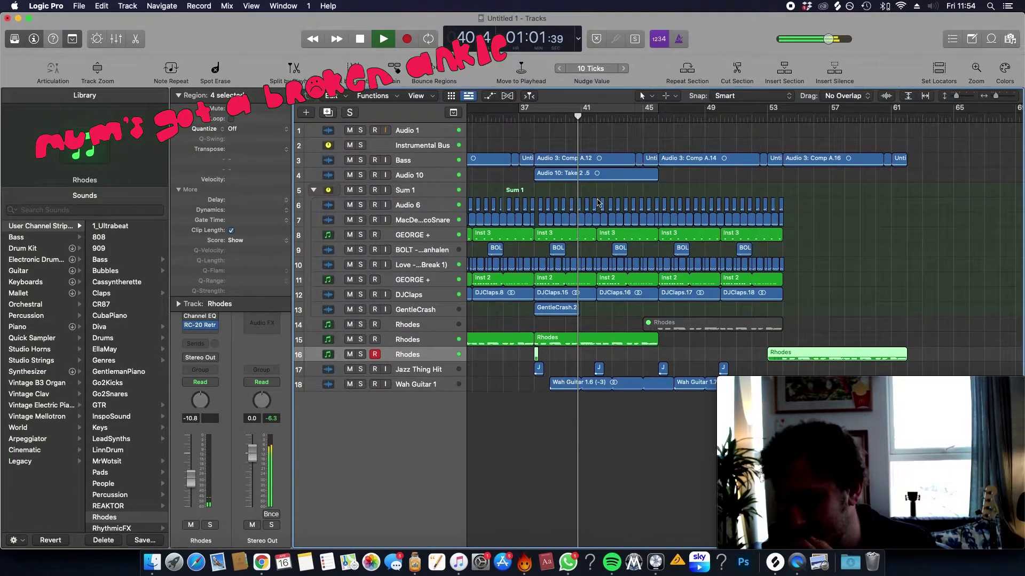
scroll(598, 203, "down", 5)
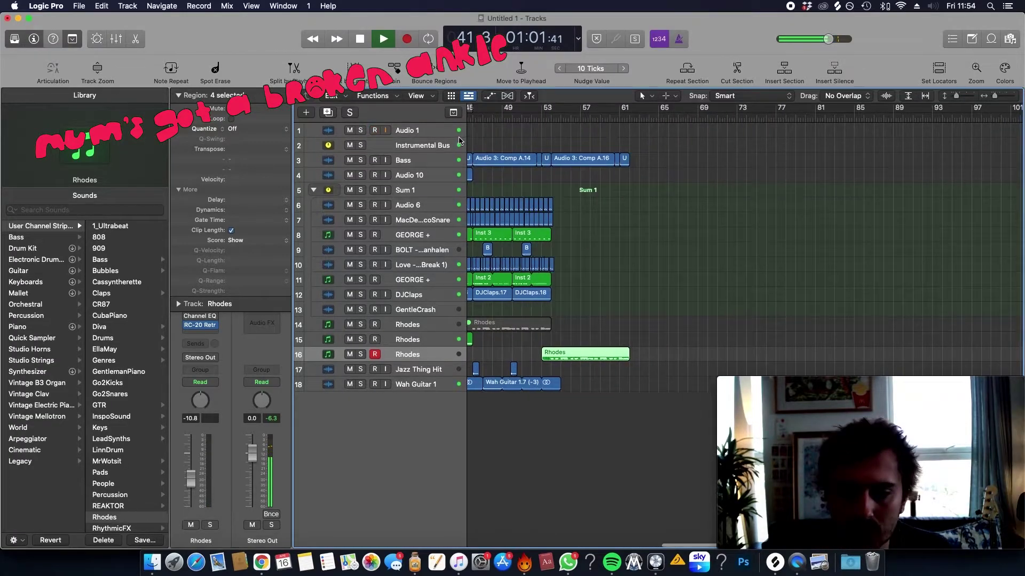
scroll(574, 293, "up", 3)
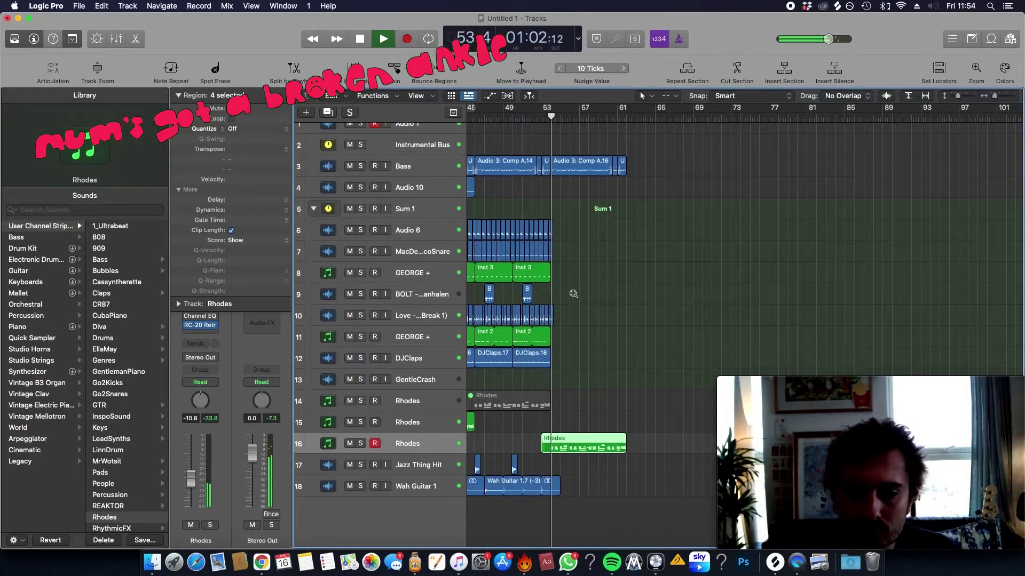
key("super+Left")
key("super+Left")
key("super+Right")
key("super+Right")
key("super+Right")
key("super+Right")
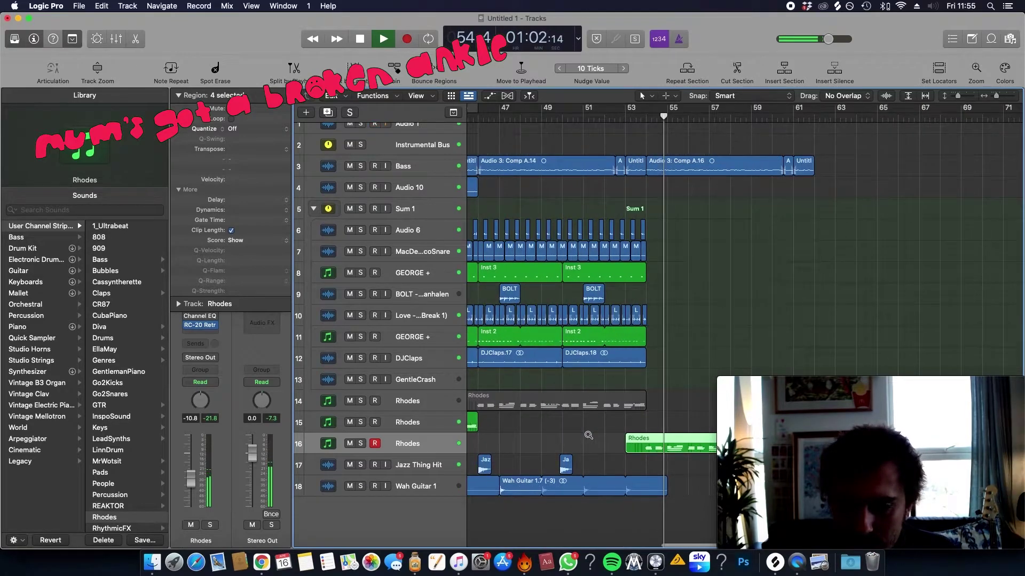
key("super+Up")
key("super+Up")
scroll(588, 437, "down", 4)
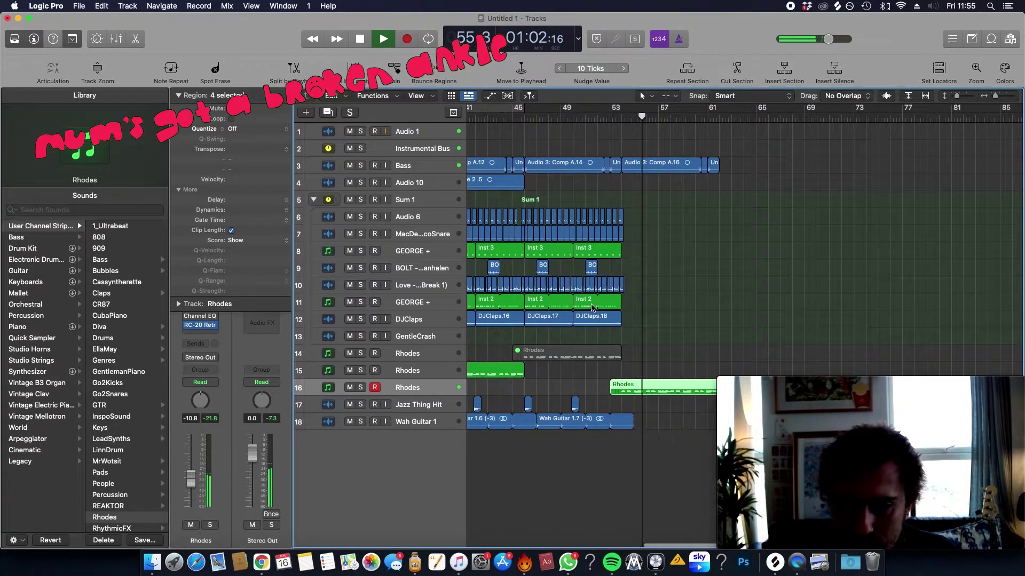
key("space")
key("super+Right")
Step: Copy the last snare regions on track 7 onward past bar 56
left_click_drag(727, 237, 594, 237)
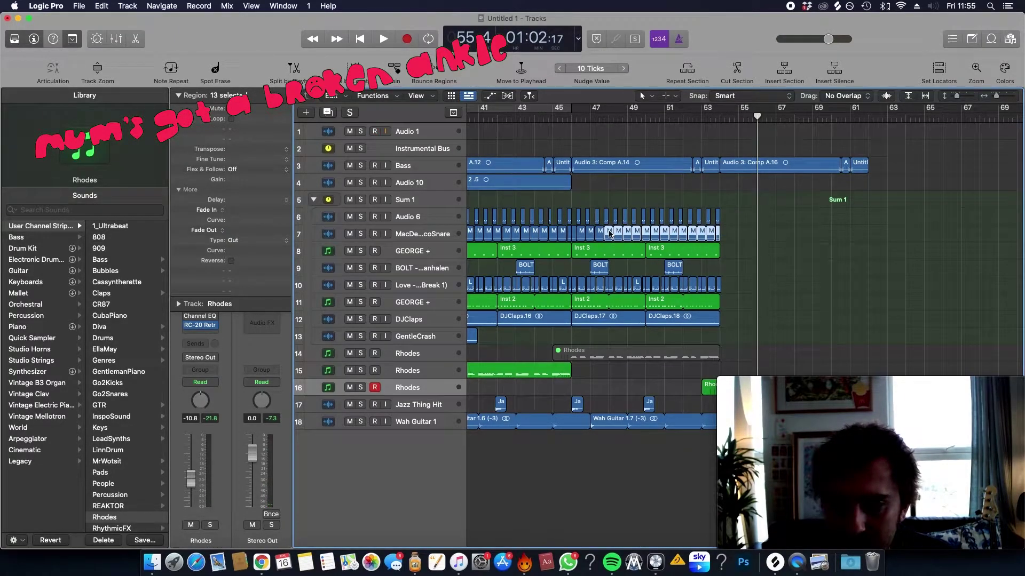
left_click_drag(708, 236, 860, 237)
scroll(856, 265, "right", 3)
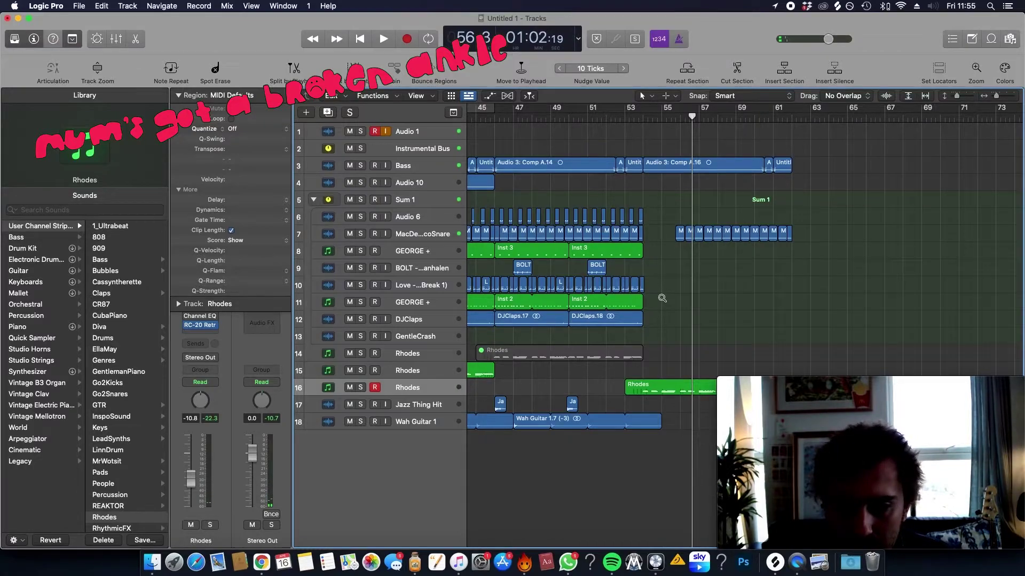
scroll(662, 298, "up", 3)
scroll(666, 293, "left", 2)
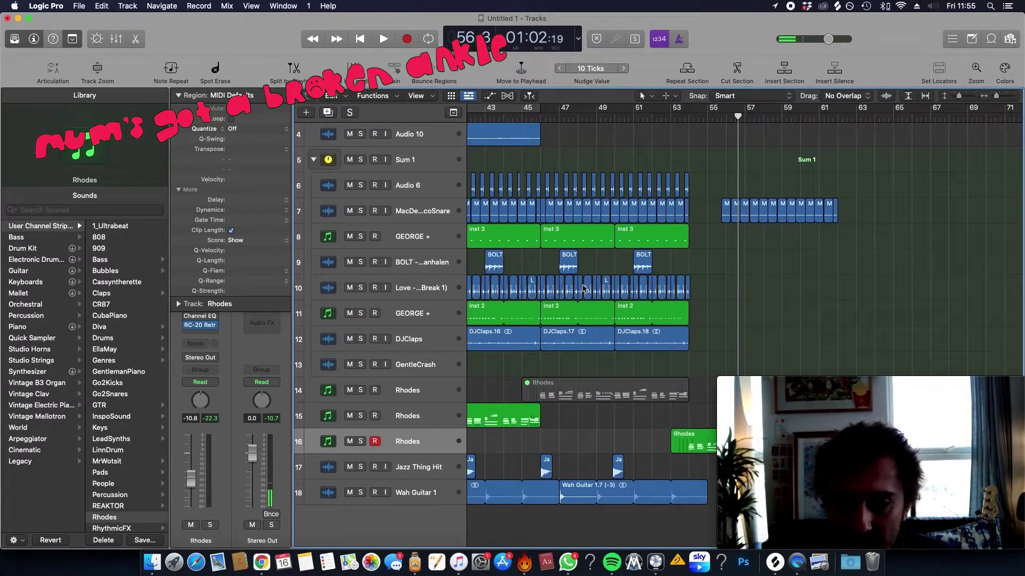
Step: Copy the bar 48–54 break regions to start at bar 56
left_click_drag(583, 289, 828, 291)
left_click(877, 283)
key("space")
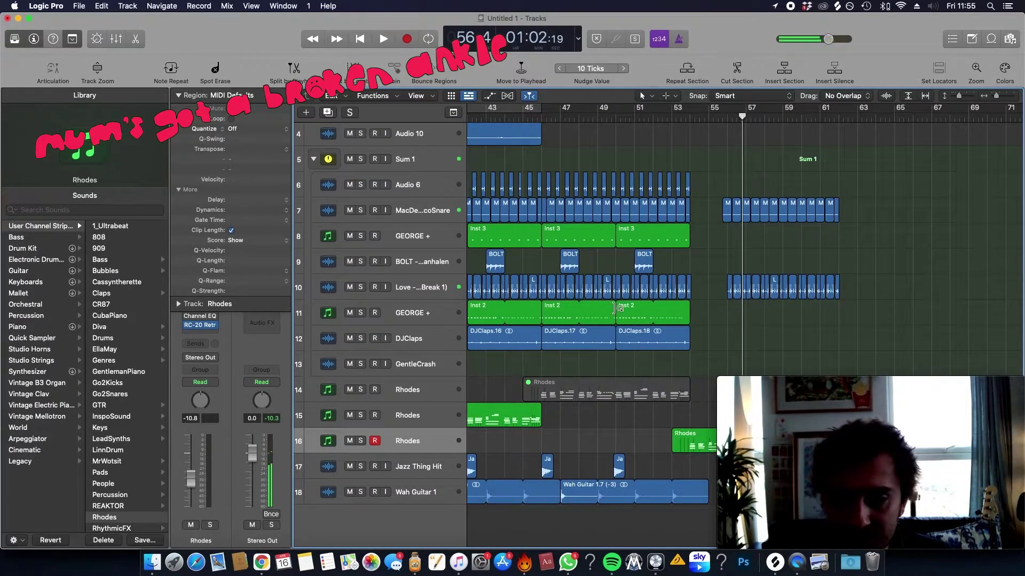
scroll(623, 255, "left", 2)
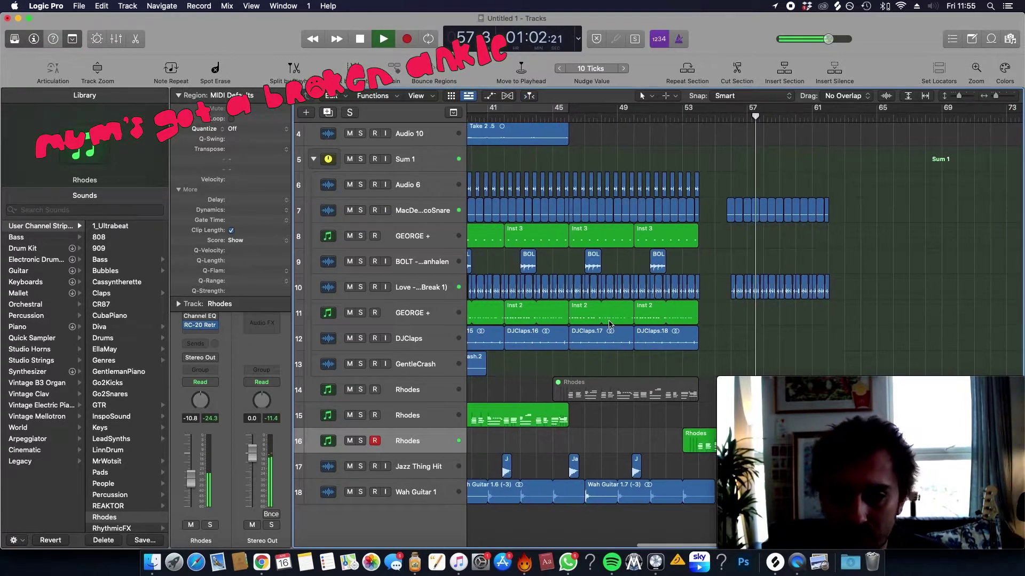
key("space")
Step: Copy the DJClaps region and duplicate the break track as Audio 2
left_click(668, 344)
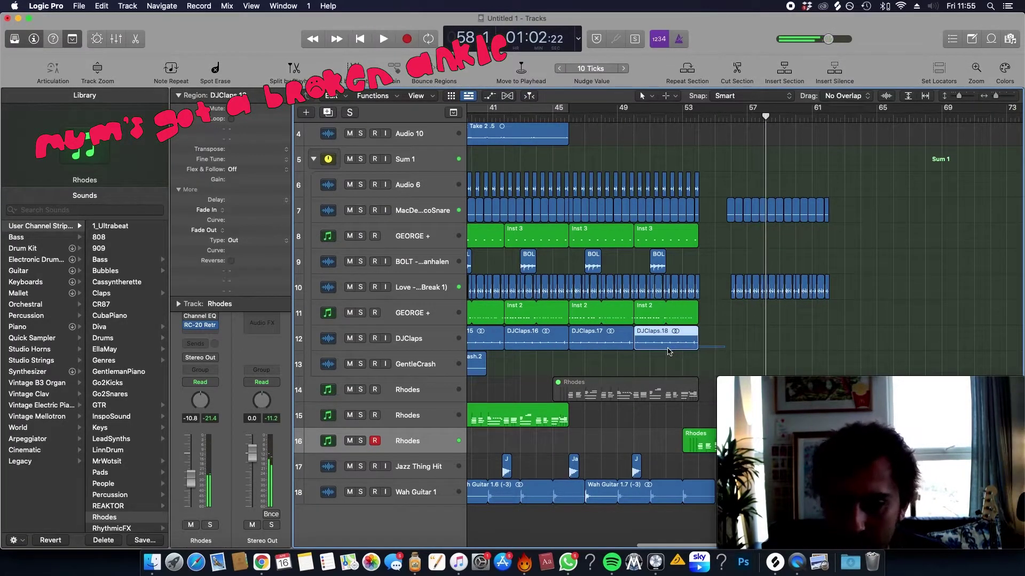
scroll(666, 350, "right", 2)
left_click_drag(611, 341, 764, 360)
left_click(418, 282)
key("super+d")
key("super+z")
key("super+z")
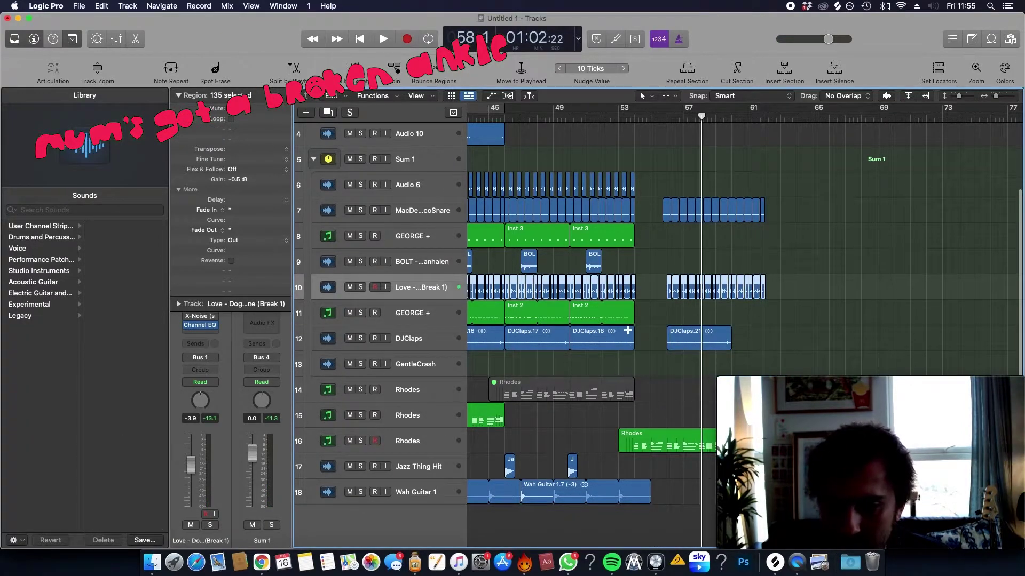
key("shift+super+z")
Step: Move DJClaps.21 later, split it at bar 56 and delete the left half
left_click_drag(729, 366, 668, 362)
double_click(669, 362, "super")
left_click(664, 362)
key("Delete")
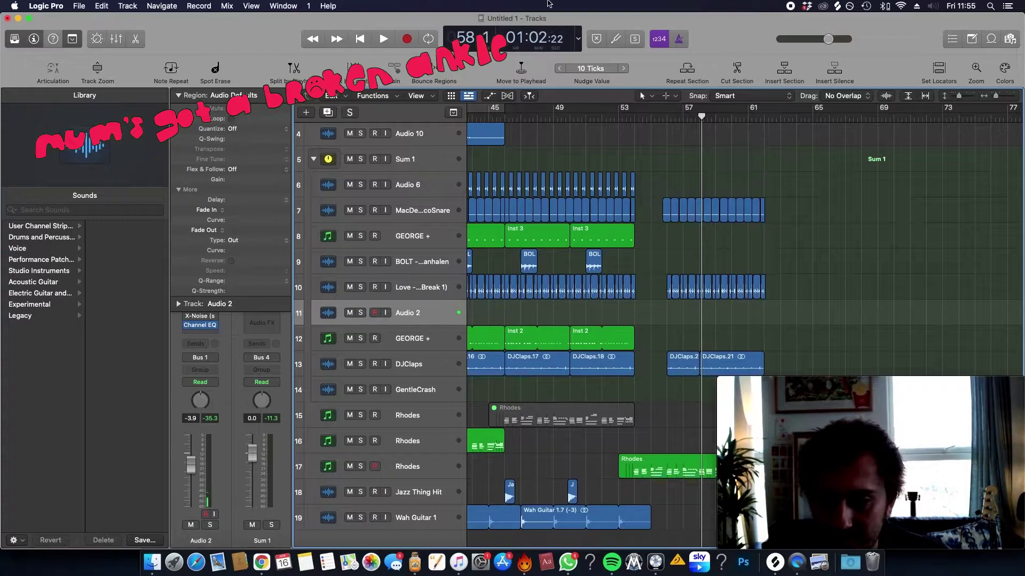
left_click(663, 120)
key("space")
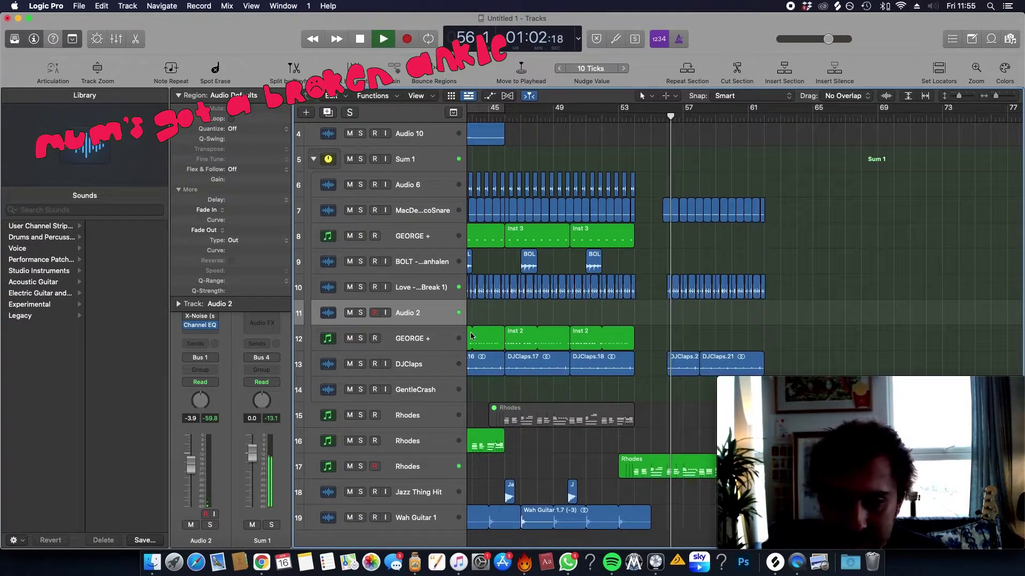
Step: Loop bars 57–61 and raise Audio 2's Channel EQ low cut to 290 Hz
left_click_drag(828, 283, 676, 316)
left_click_drag(663, 106, 747, 105)
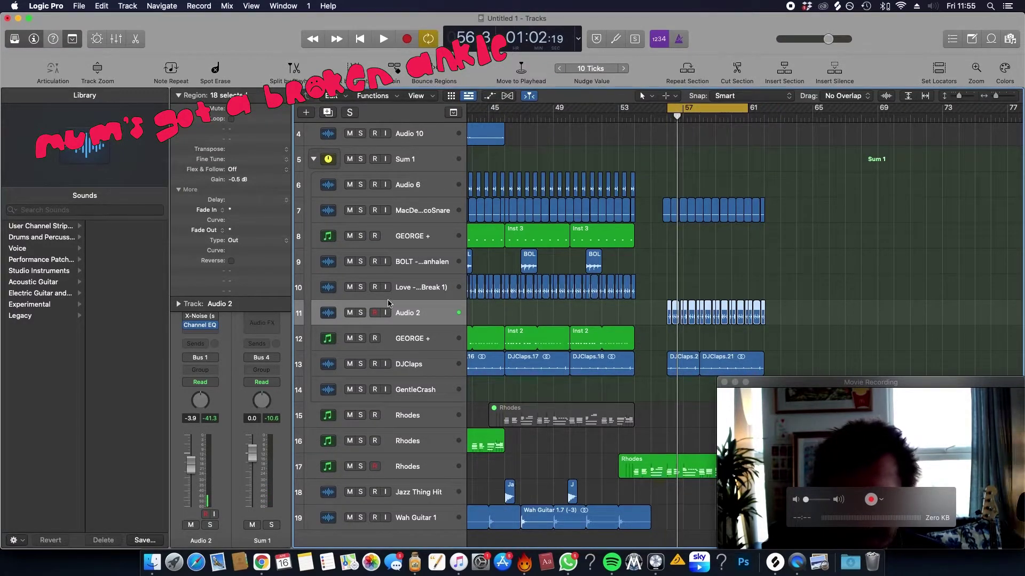
left_click(175, 96)
key("space")
key("v")
left_click_drag(488, 335, 572, 355)
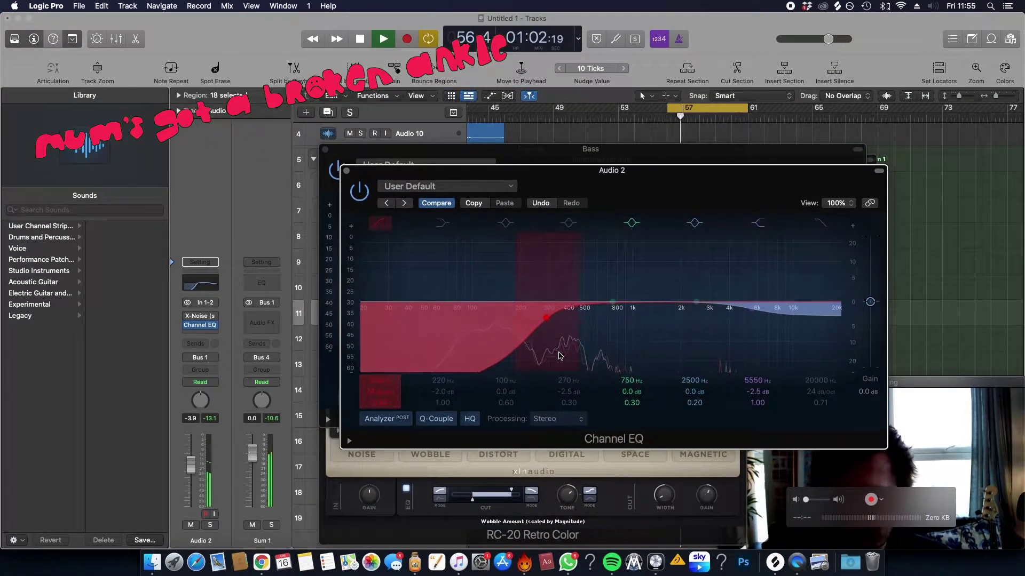
Step: Stop playback and close the Audio 2 EQ, Bass, Instrumental Bus EQ and Rhodes RC-20 windows
key("space")
left_click(346, 171)
left_click(325, 150)
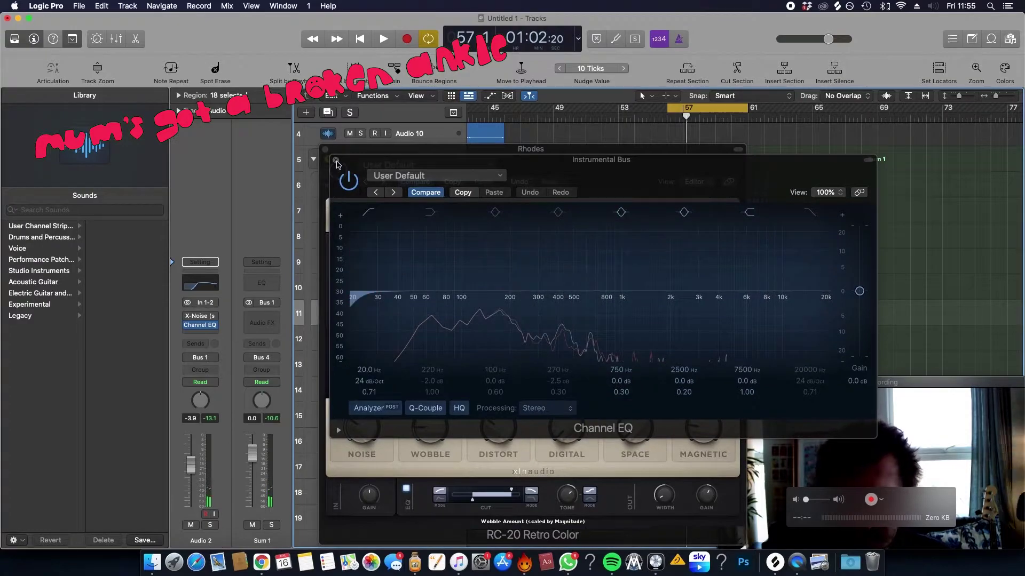
left_click(336, 160)
left_click(325, 149)
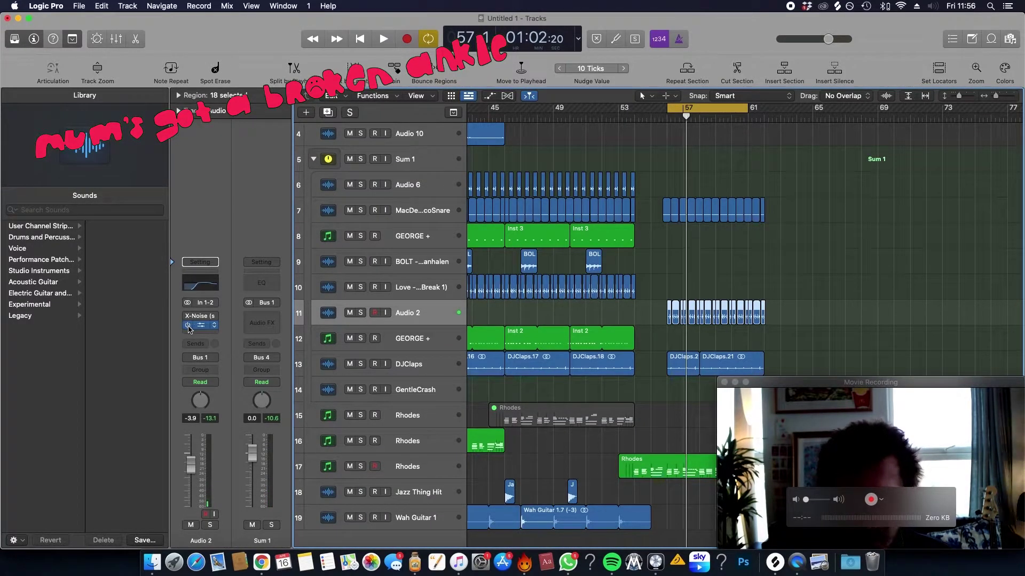
Step: Insert a Channel EQ on the Sum 1 bus track
left_click(431, 288)
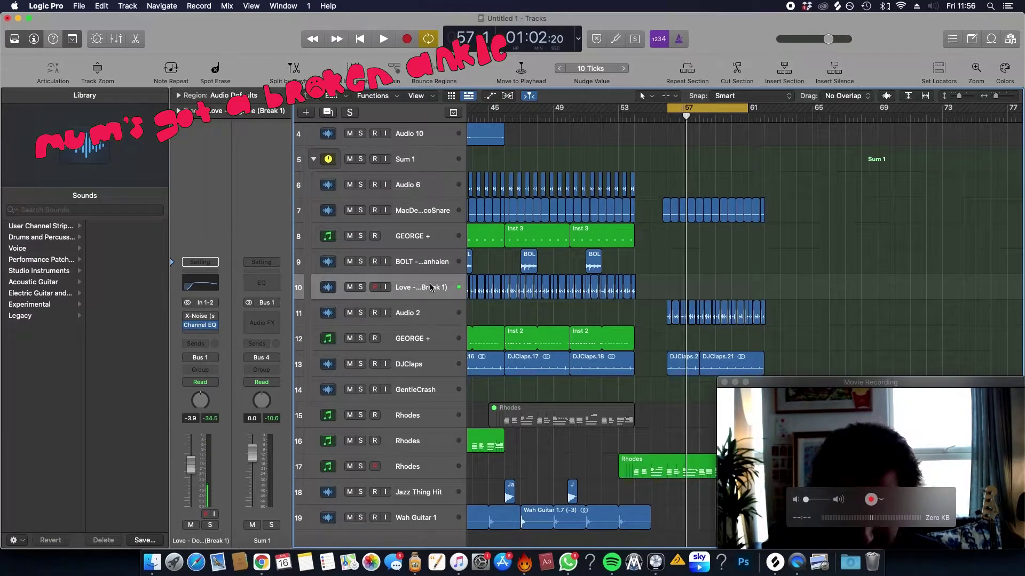
left_click(436, 312)
left_click(411, 158)
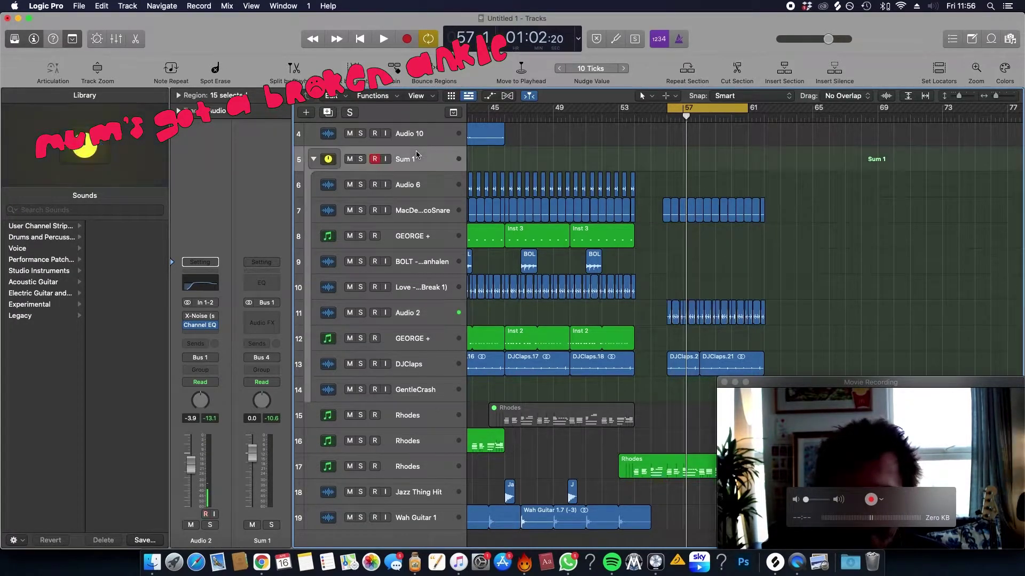
left_click(200, 294)
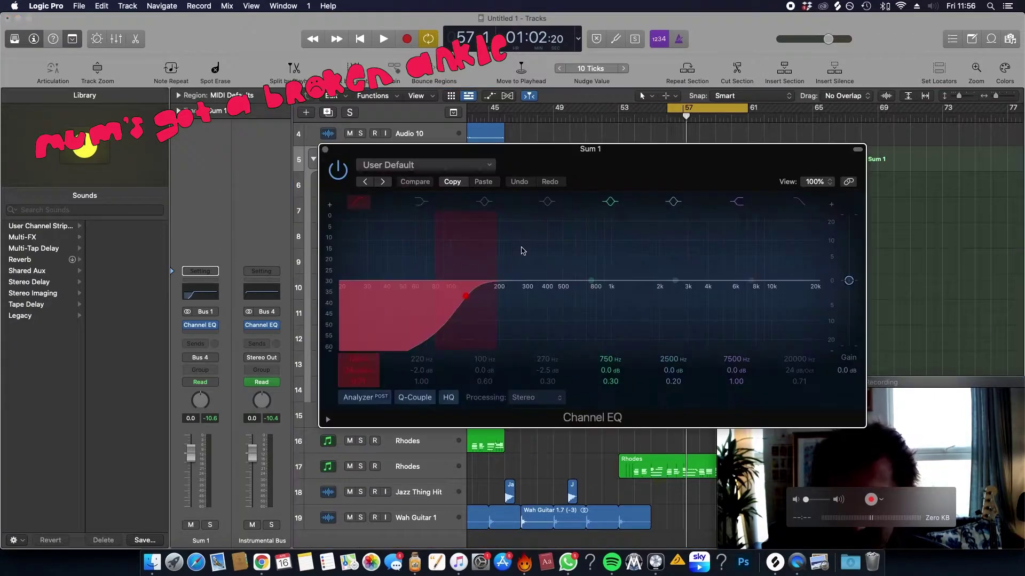
key("super+w")
Step: Show Sum 1's automation lane and list its Channel EQ parameters
key("a")
left_click(414, 185)
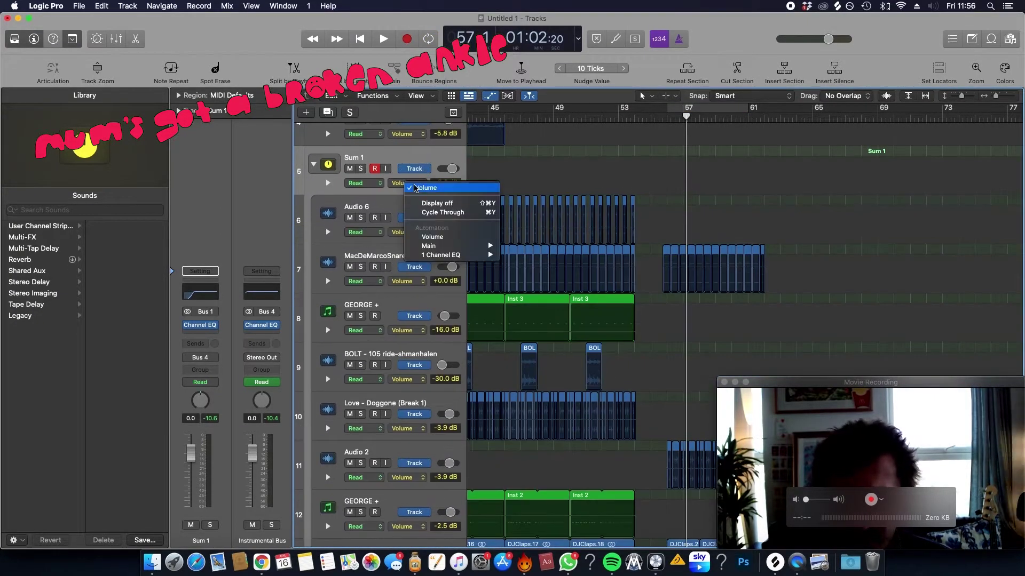
mouse_move(440, 255)
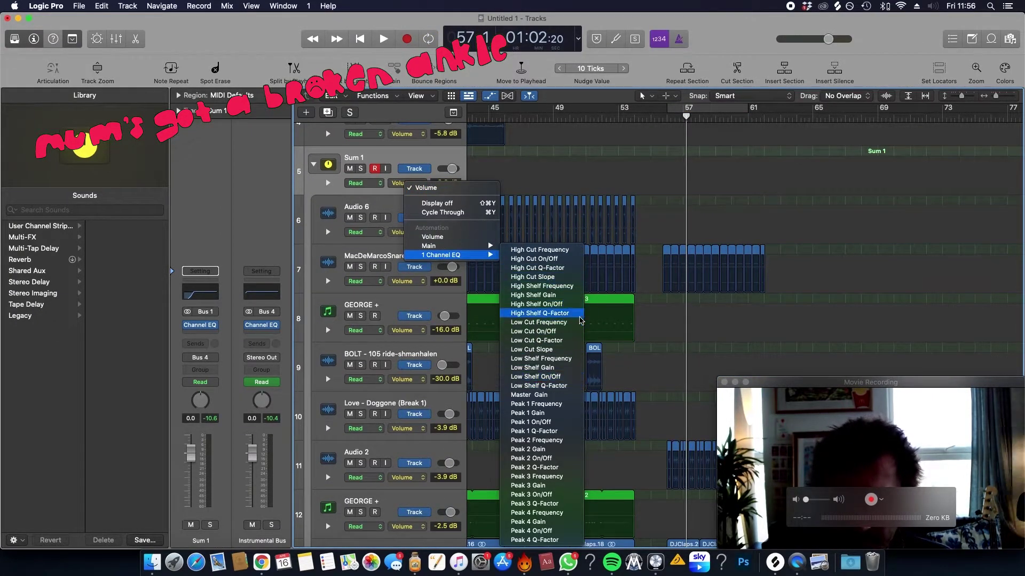
Step: Automate the Sum 1 low cut, rising from 20 Hz to about 3260 Hz
left_click(580, 323)
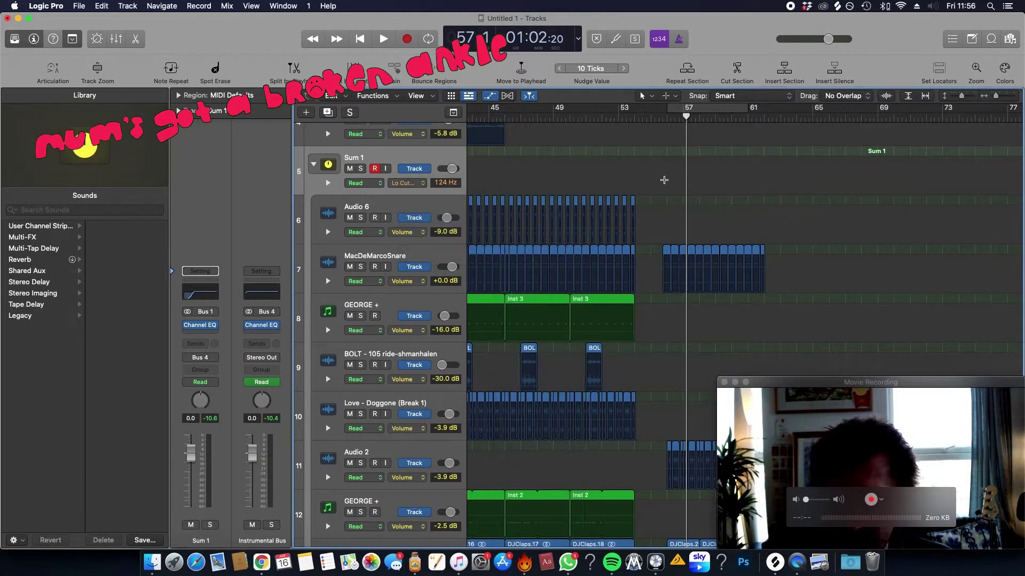
left_click(656, 178, "super")
left_click(656, 179)
left_click_drag(641, 185, 650, 258)
key("space")
mouse_move(694, 193)
left_mouse_down()
mouse_move(696, 170)
mouse_move(690, 185)
left_mouse_up()
Step: Hide the automation lanes and delete five of the copied snare regions
key("a")
scroll(690, 186, "down", 5)
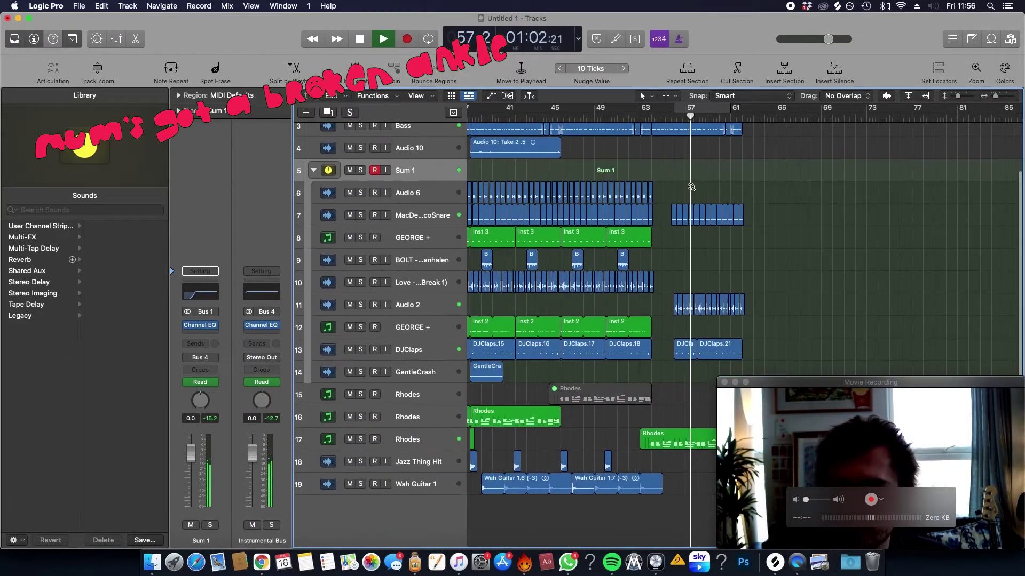
scroll(711, 188, "up", 5)
scroll(698, 249, "down", 3)
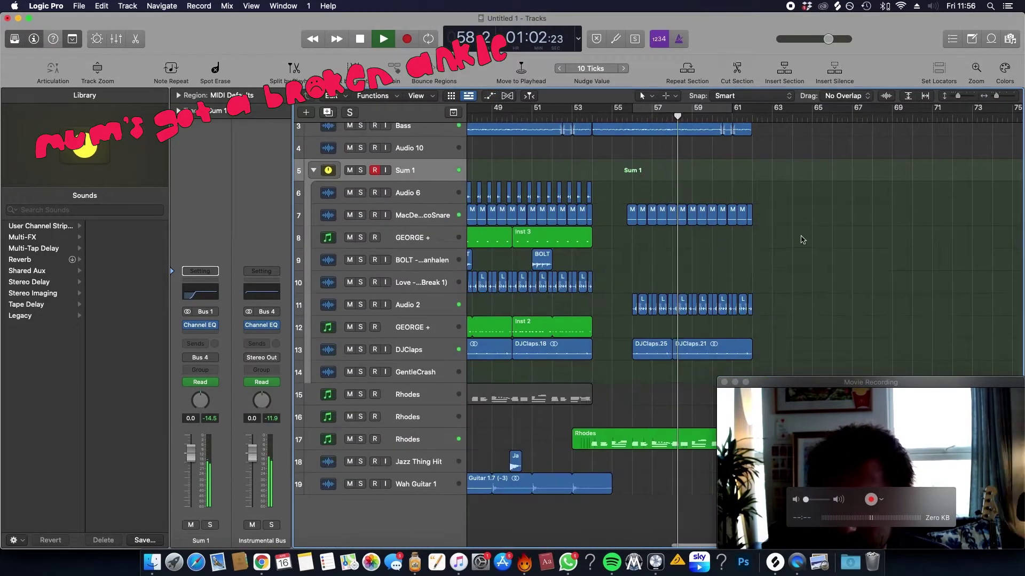
left_click_drag(619, 231, 661, 220)
key("Delete")
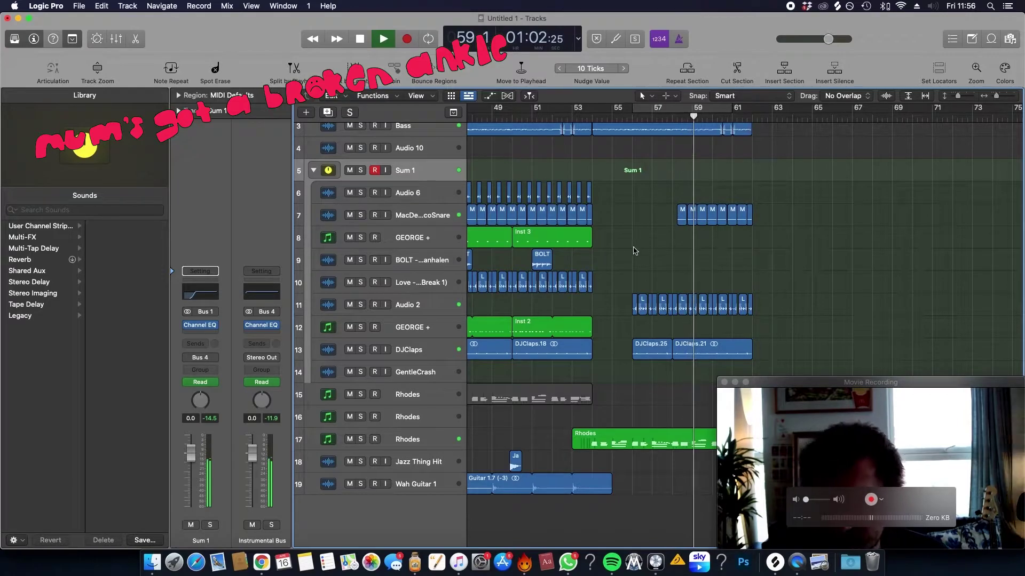
Step: Copy the 52 beat regions on tracks 5–15 further along to around bar 62
scroll(693, 236, "left", 2)
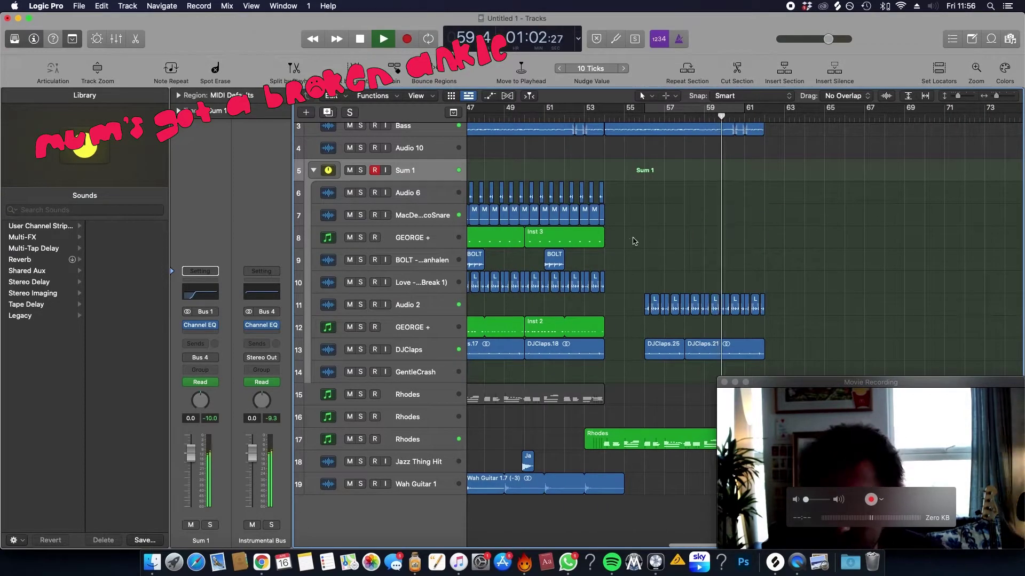
left_click(666, 255, "ctrl+alt")
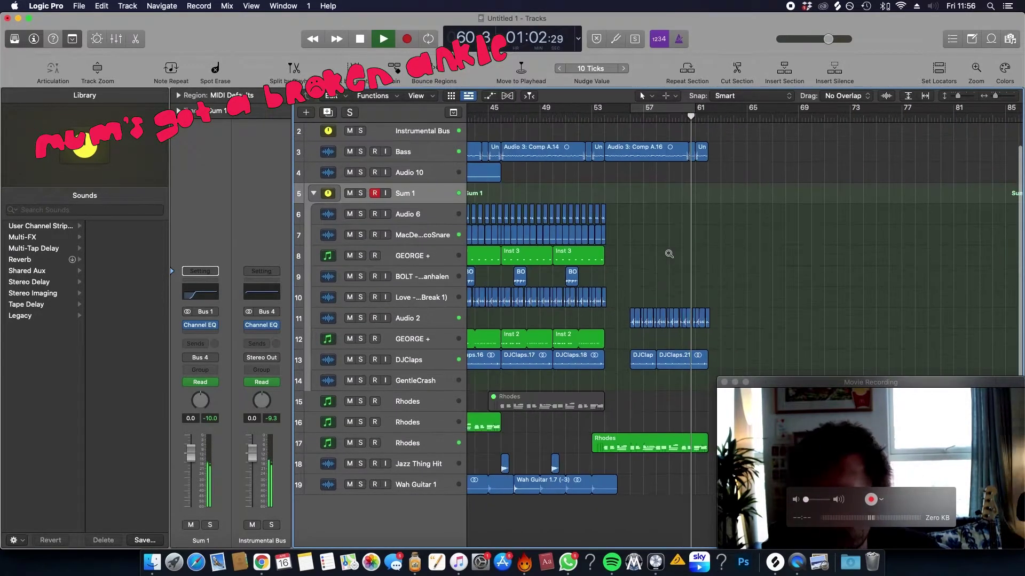
scroll(604, 427, "down", 6)
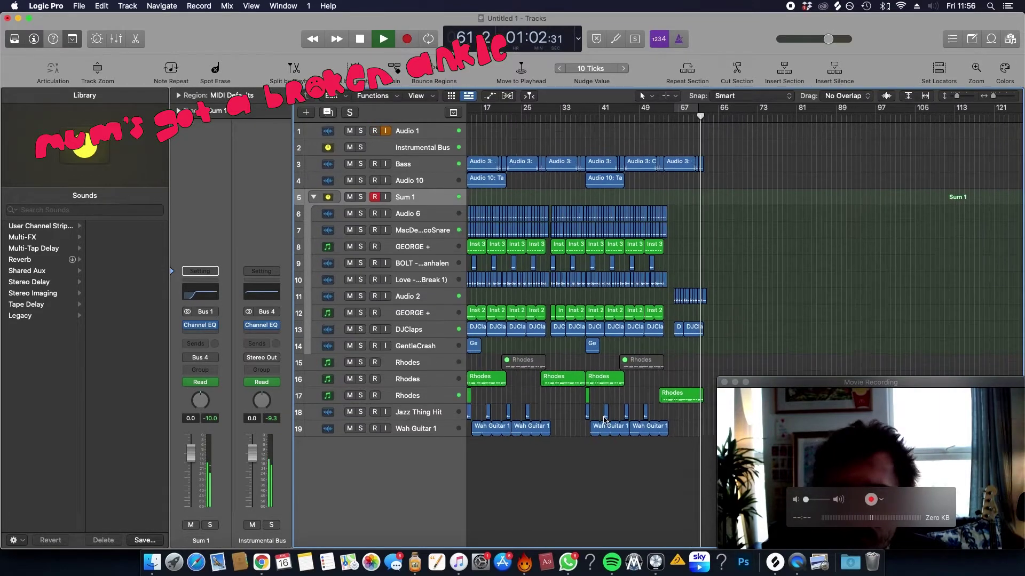
scroll(604, 420, "left", 2)
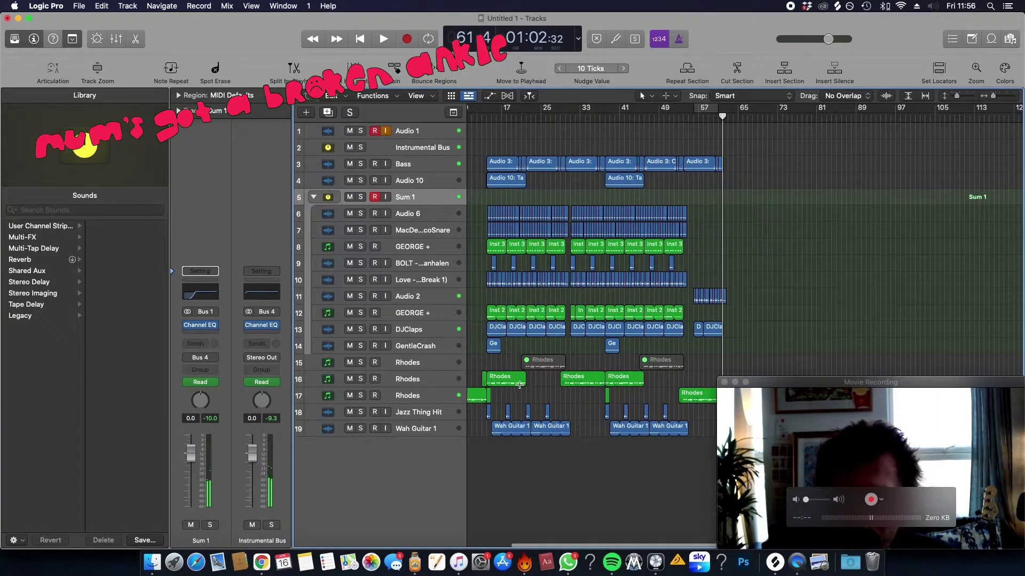
left_click_drag(516, 357, 480, 203)
left_click_drag(681, 255, 733, 254)
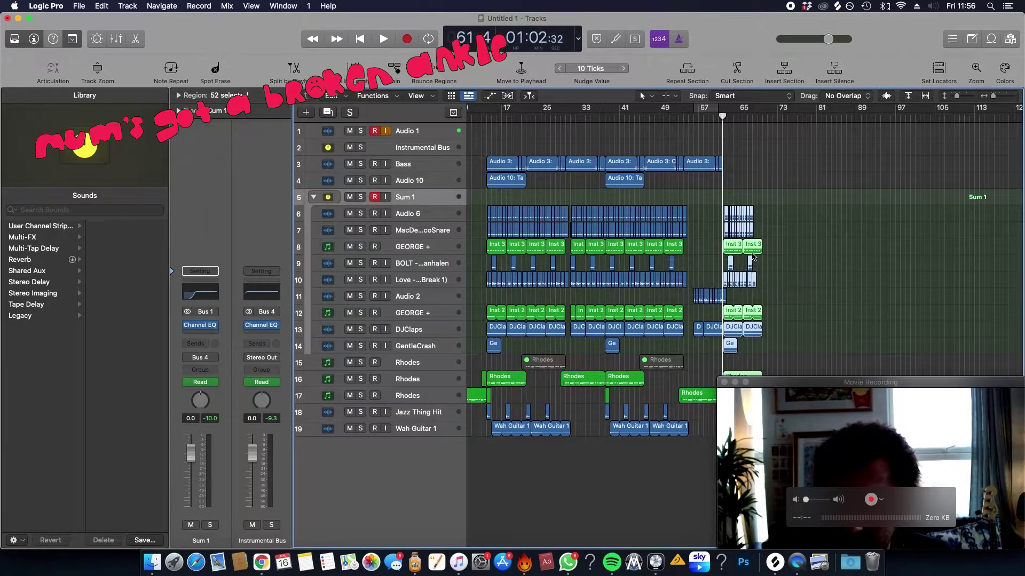
Step: Copy the first Audio 3 and Audio 10 regions to bar 63
key("space")
scroll(797, 264, "up", 5)
scroll(797, 265, "down", 4)
left_click(797, 265, "ctrl+alt")
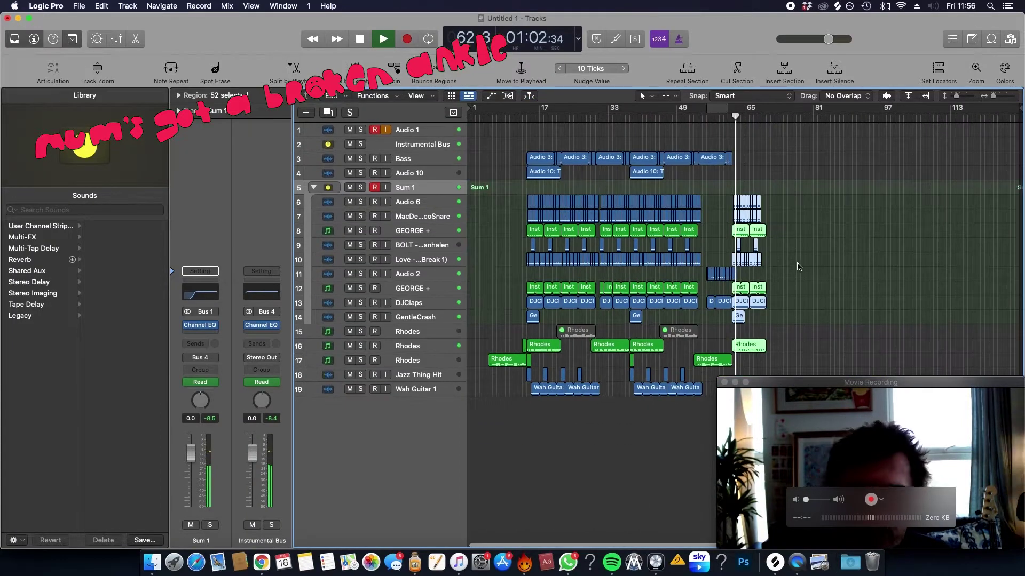
left_click(530, 157)
left_click_drag(542, 158, 745, 174)
Step: Select two Jazz Thing Hit regions and a Wah Guitar region
scroll(675, 283, "right", 1)
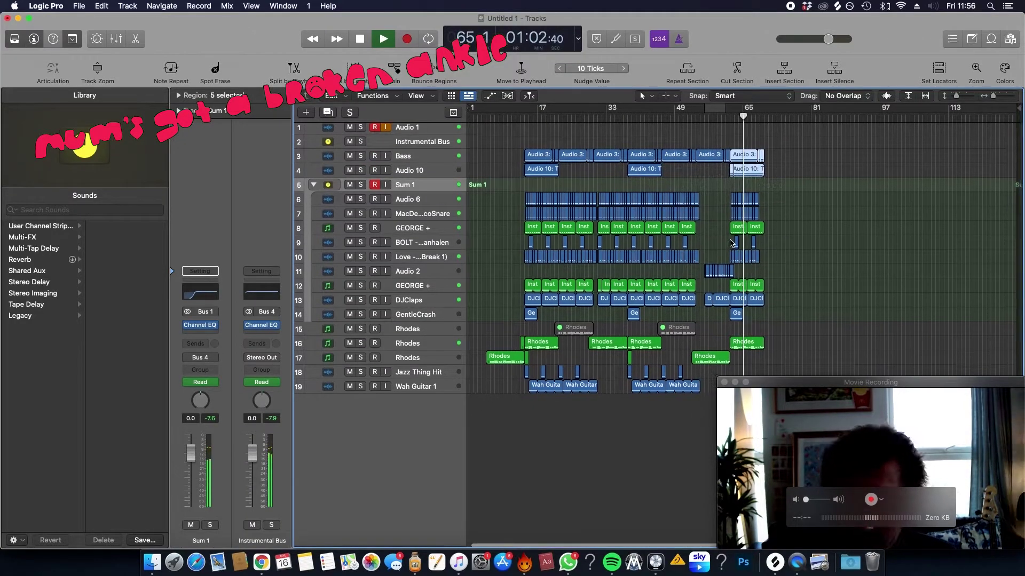
scroll(606, 365, "right", 1)
scroll(630, 415, "left", 1)
left_click_drag(561, 421, 737, 386)
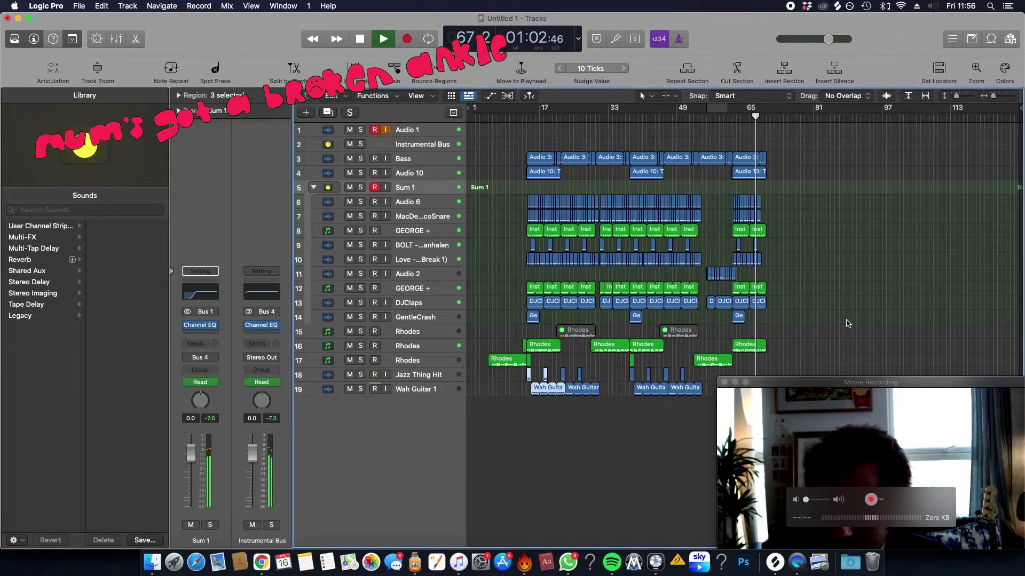
Step: Bring the webcam recording window to the front
left_click(830, 427)
scroll(582, 428, "down", 1)
scroll(582, 429, "up", 1)
scroll(790, 322, "right", 2)
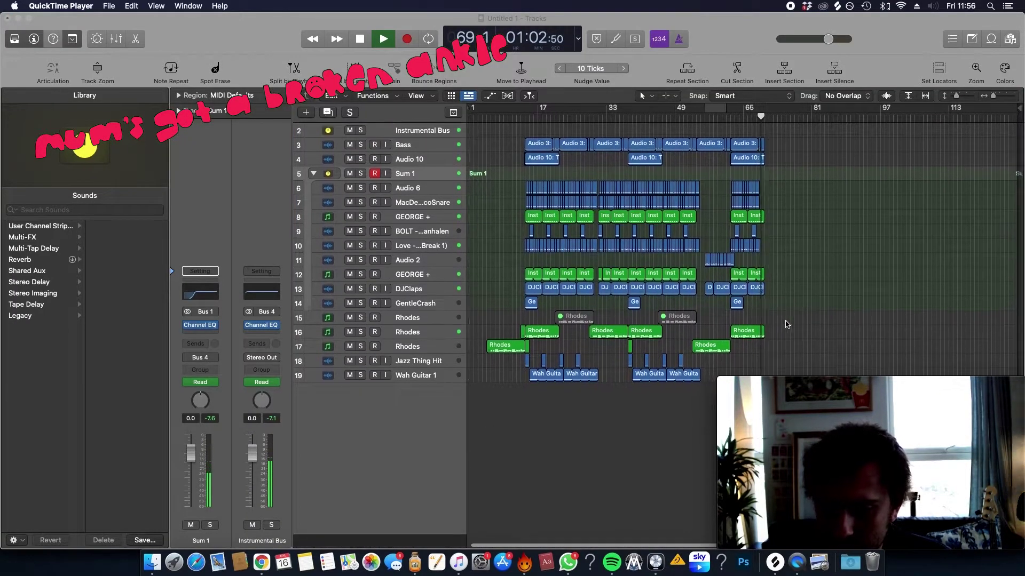
Step: Dismiss the Cannot Record alert and start a new webcam movie recording
left_click_drag(789, 377, 844, 445)
left_click(864, 261)
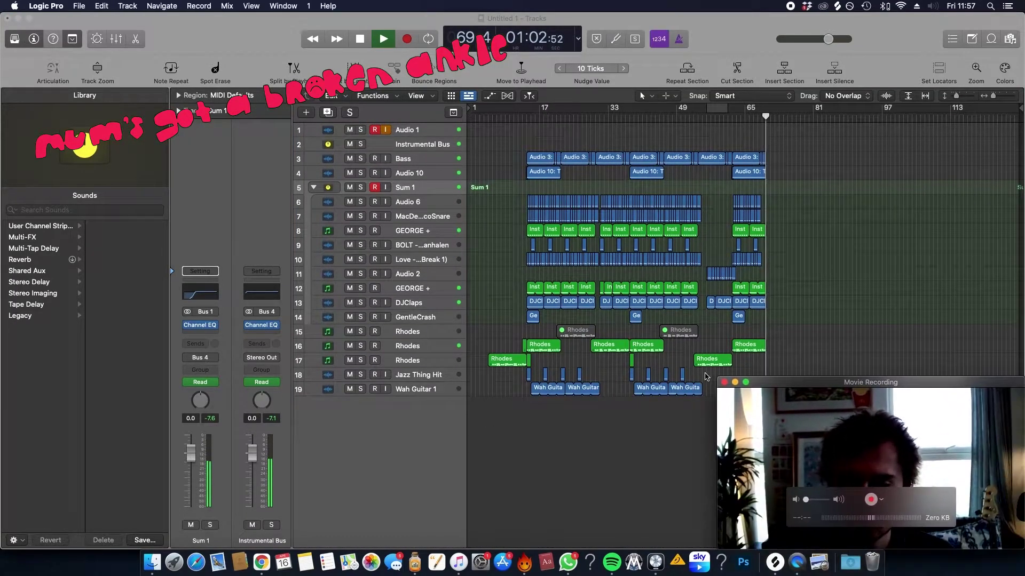
key("space")
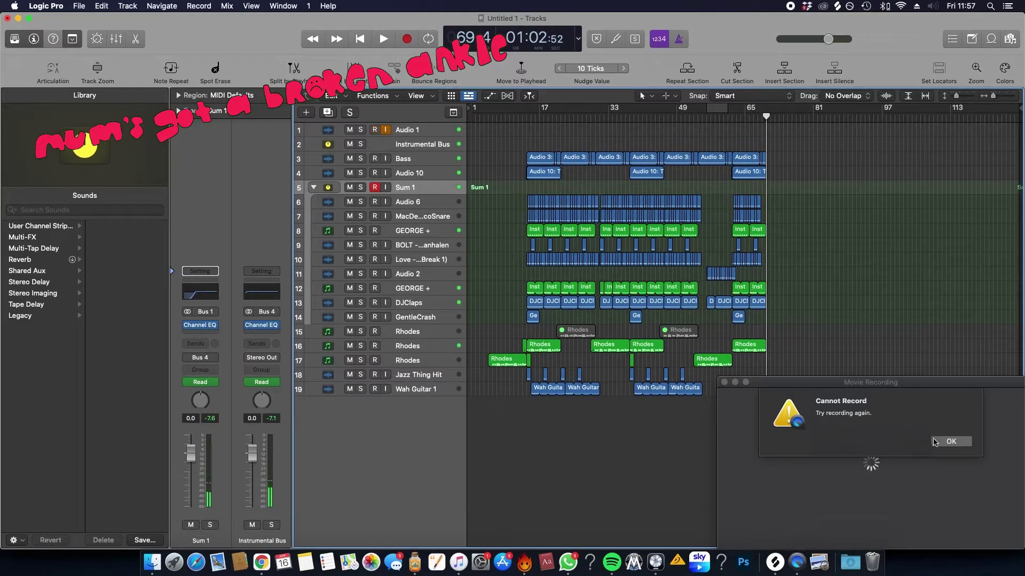
left_click(934, 442)
left_click(132, 6)
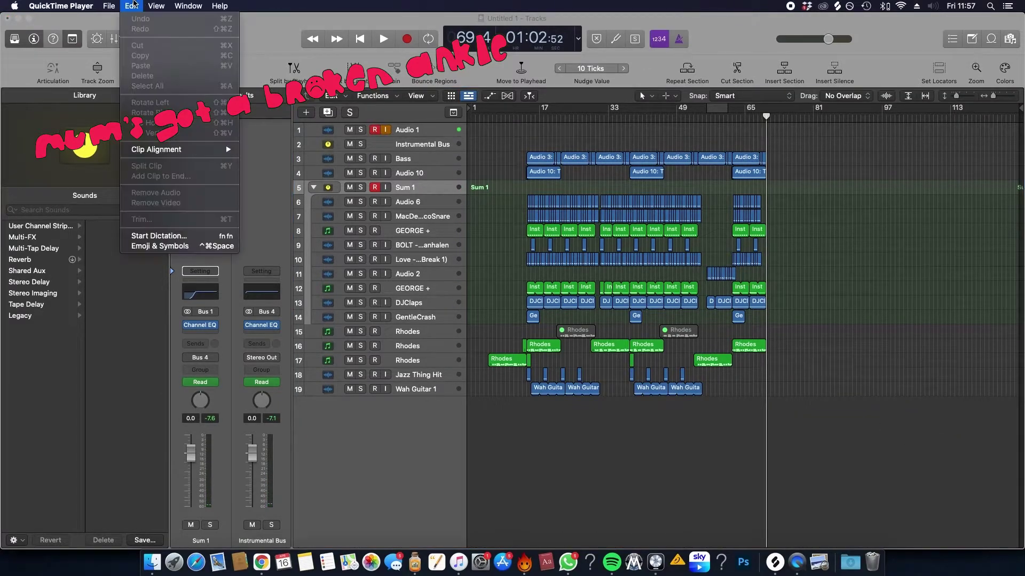
mouse_move(112, 6)
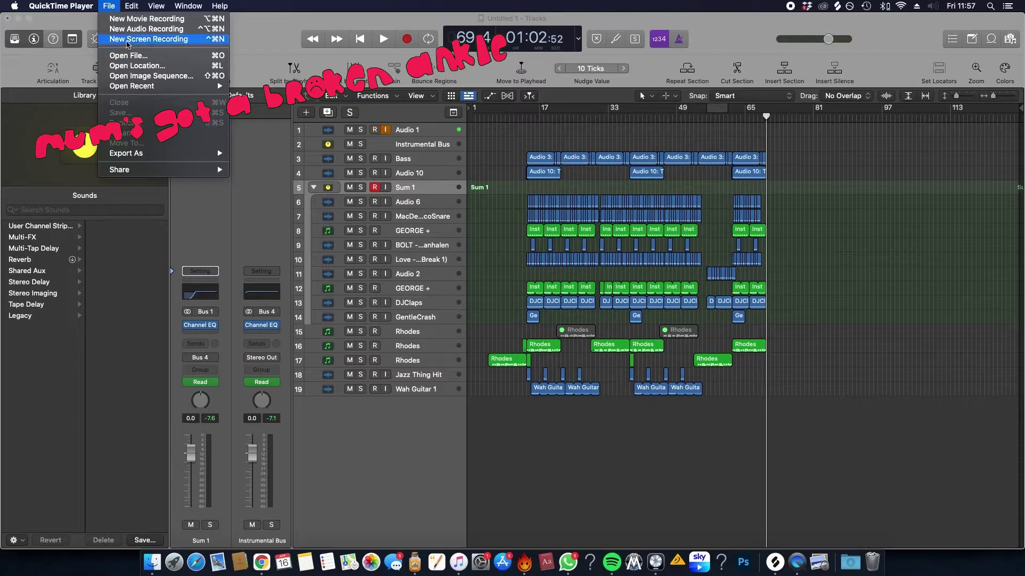
left_click(130, 20)
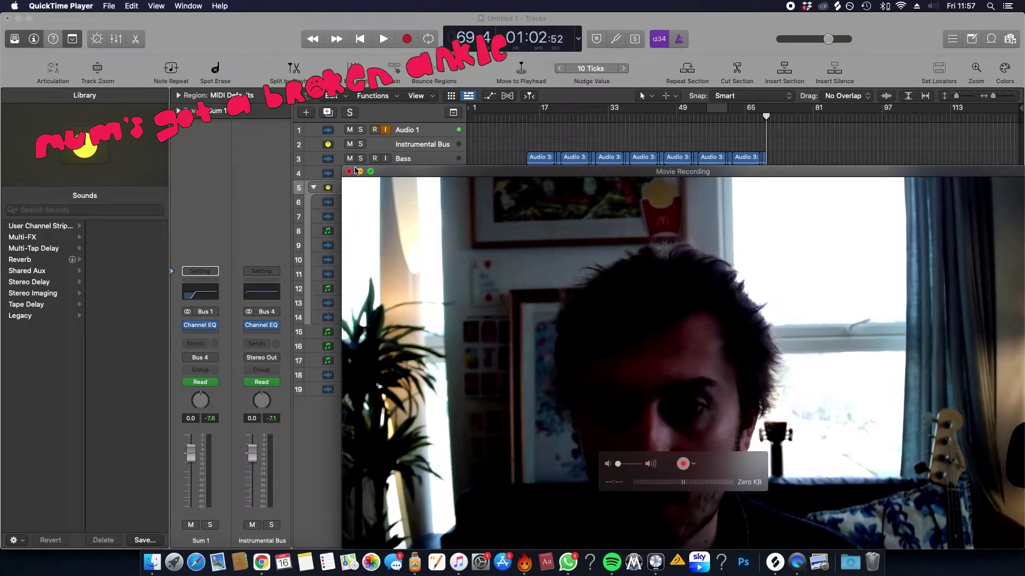
Step: Shrink the recording window to a small lower-right window set to Float on Top
left_click_drag(342, 166, 971, 343)
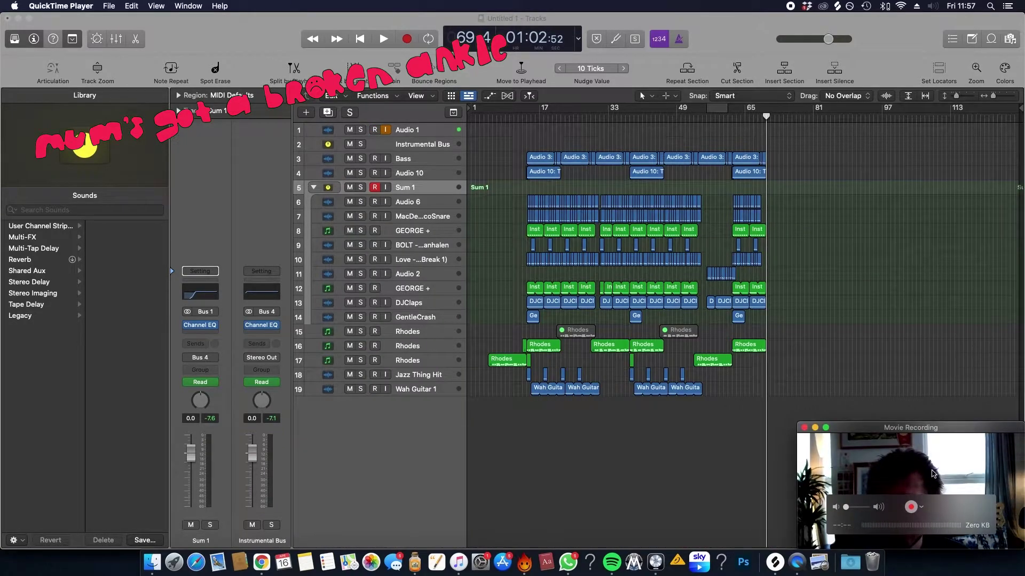
left_click_drag(800, 421, 737, 388)
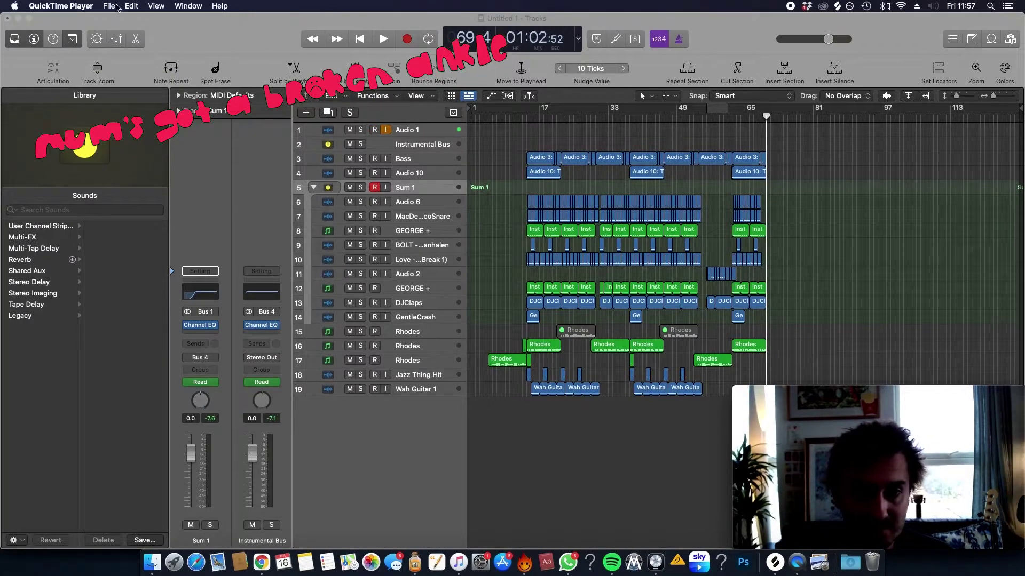
left_click(166, 7)
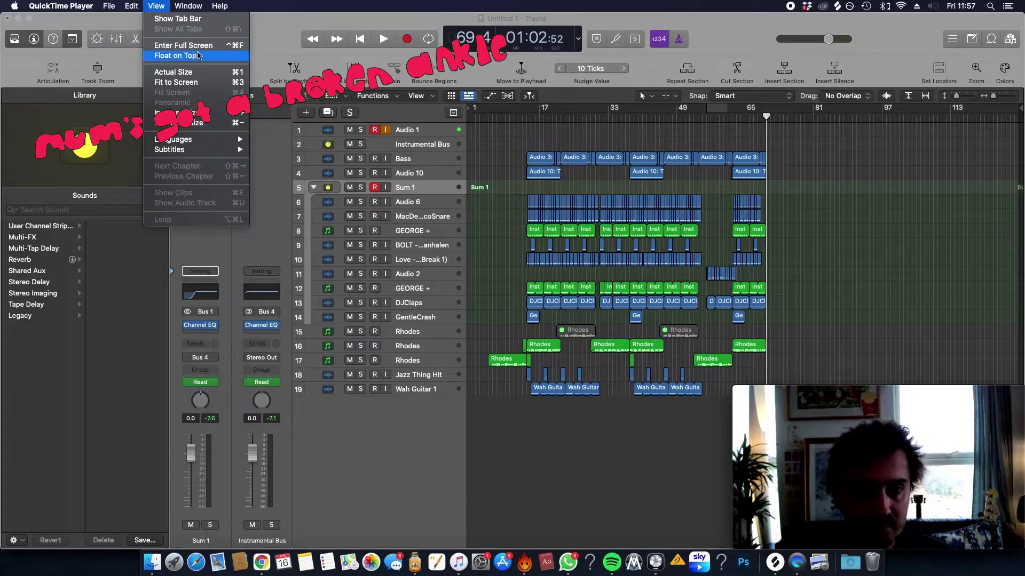
left_click(267, 86)
scroll(817, 369, "up", 5)
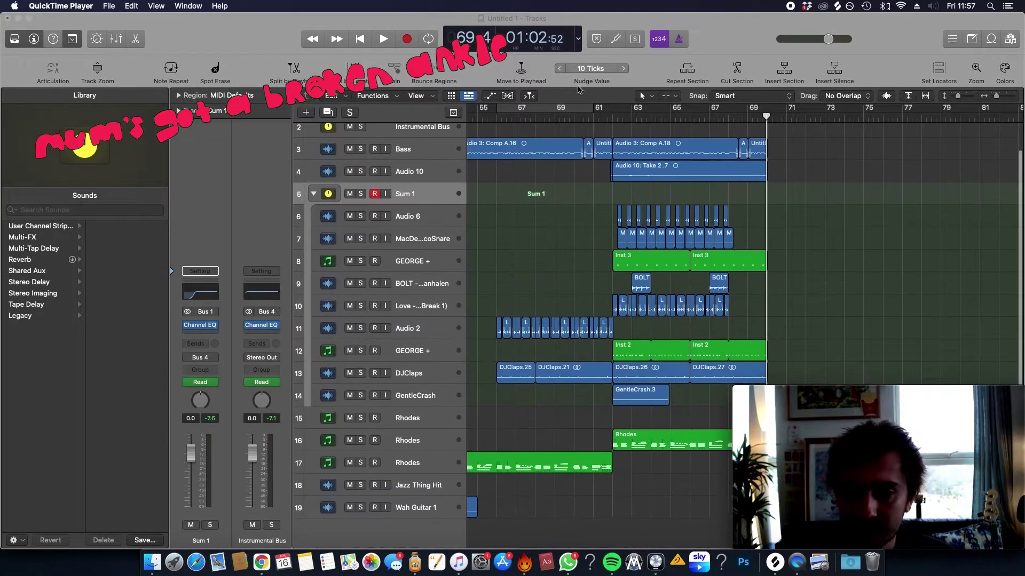
Step: Copy the Wah Guitar and Jazz Thing Hit regions to bar 63 and play back
left_click(602, 122)
key("z")
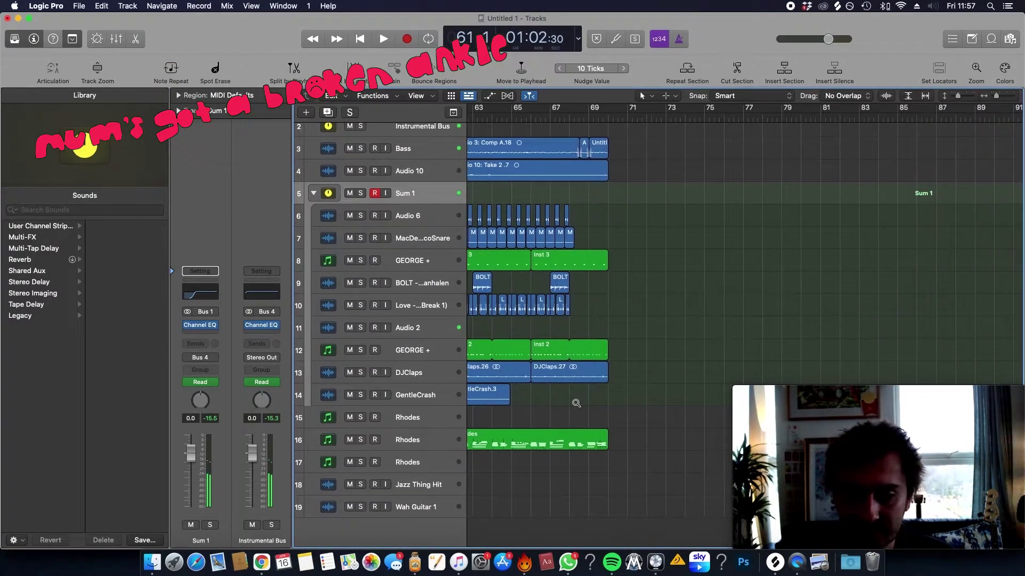
scroll(576, 406, "up", 10)
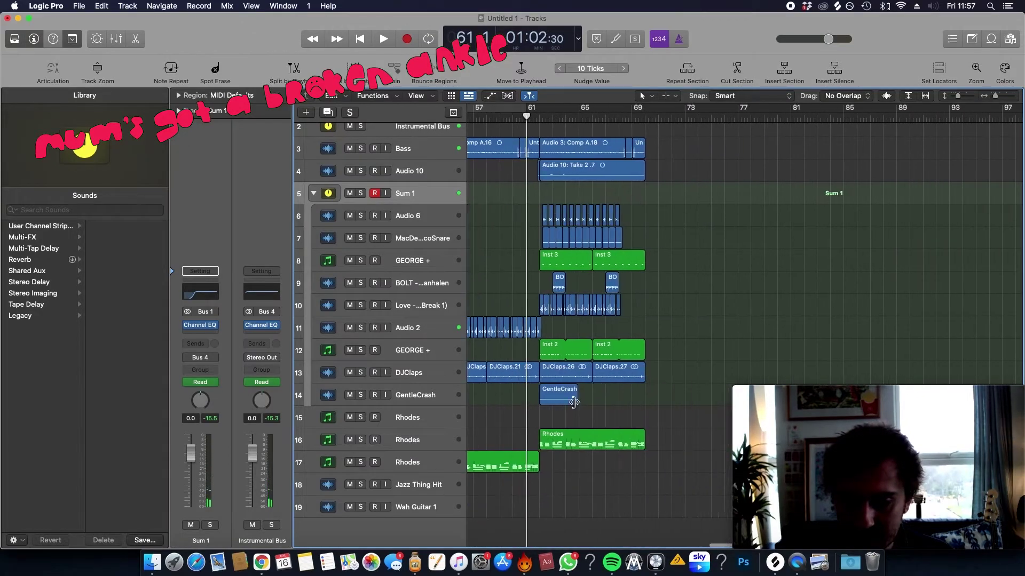
scroll(577, 406, "down", 4)
scroll(577, 416, "left", 5)
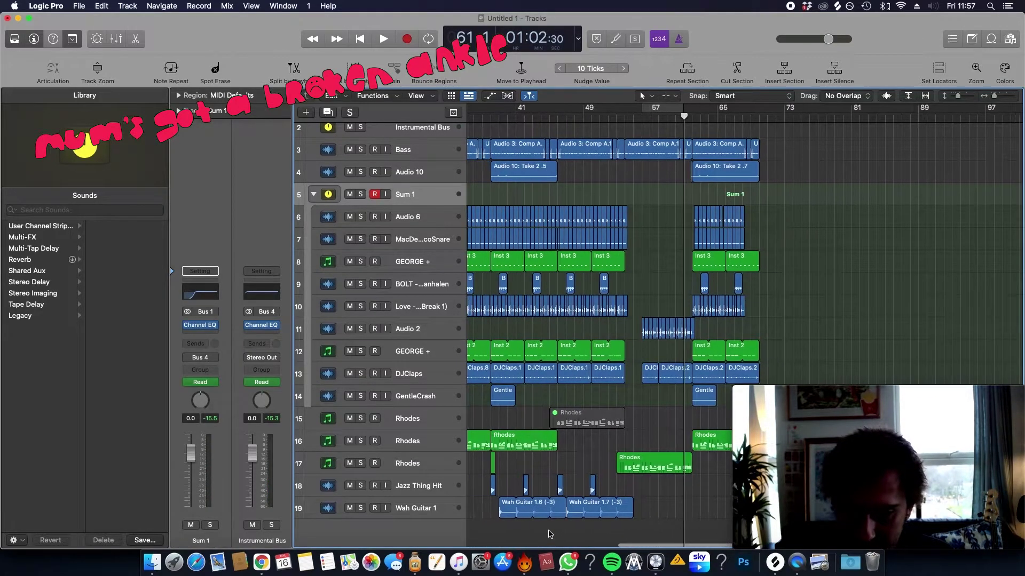
left_click_drag(569, 525, 687, 494)
scroll(488, 496, "right", 3)
key("space")
Step: Zoom out to review bars 1–113, zoom back in around the playhead, and clear the selection
left_click(674, 443, "ctrl+alt")
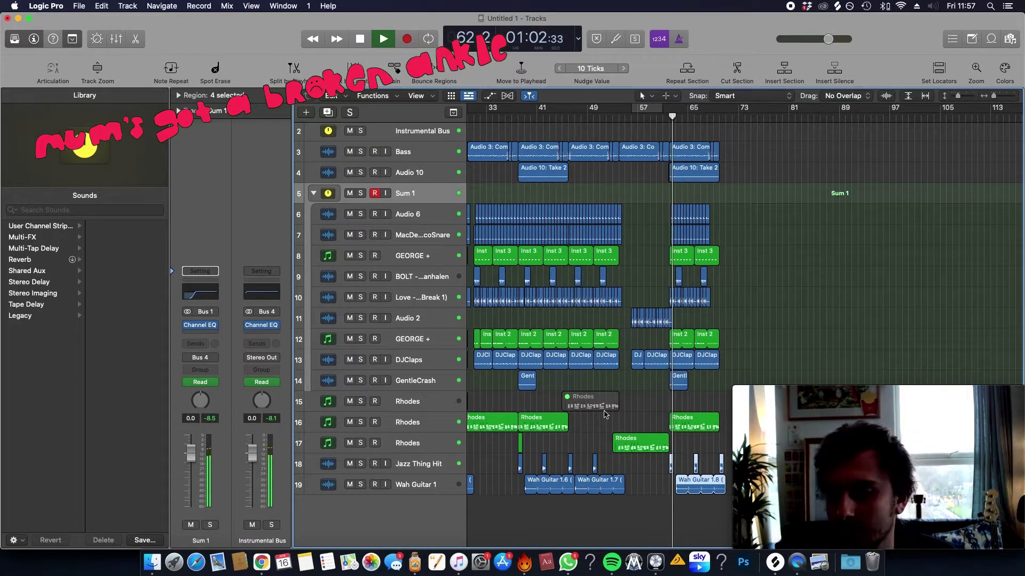
scroll(689, 420, "down", 2)
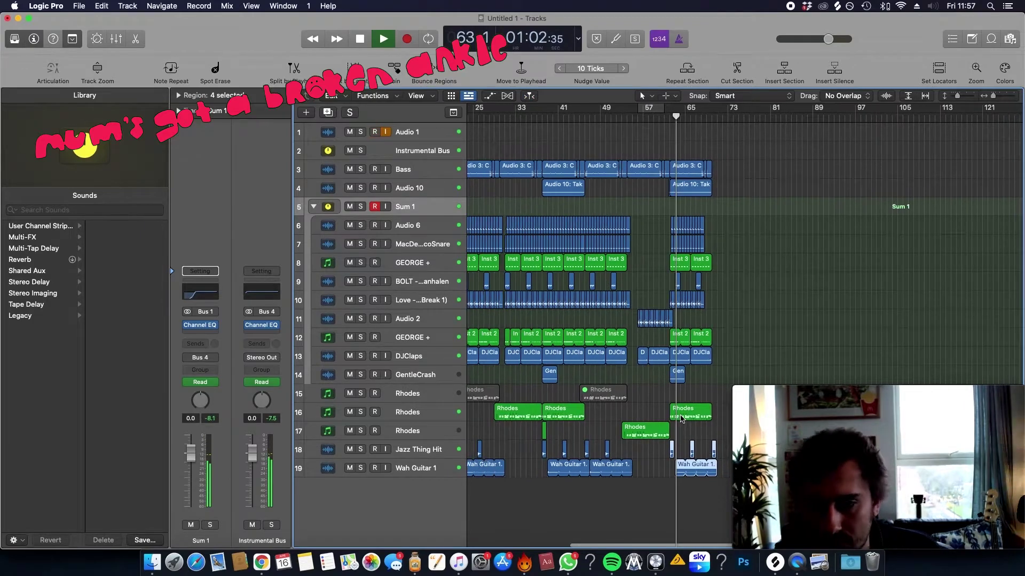
left_click(625, 326, "ctrl+alt")
left_click(592, 233, "ctrl+alt")
scroll(594, 237, "left", 3)
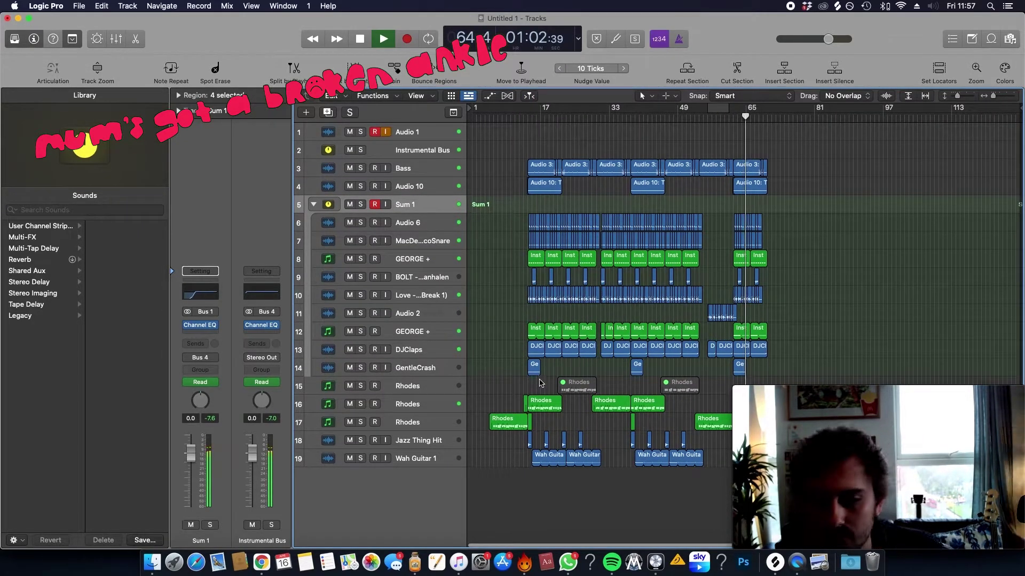
scroll(537, 383, "up", 3)
scroll(536, 388, "down", 2)
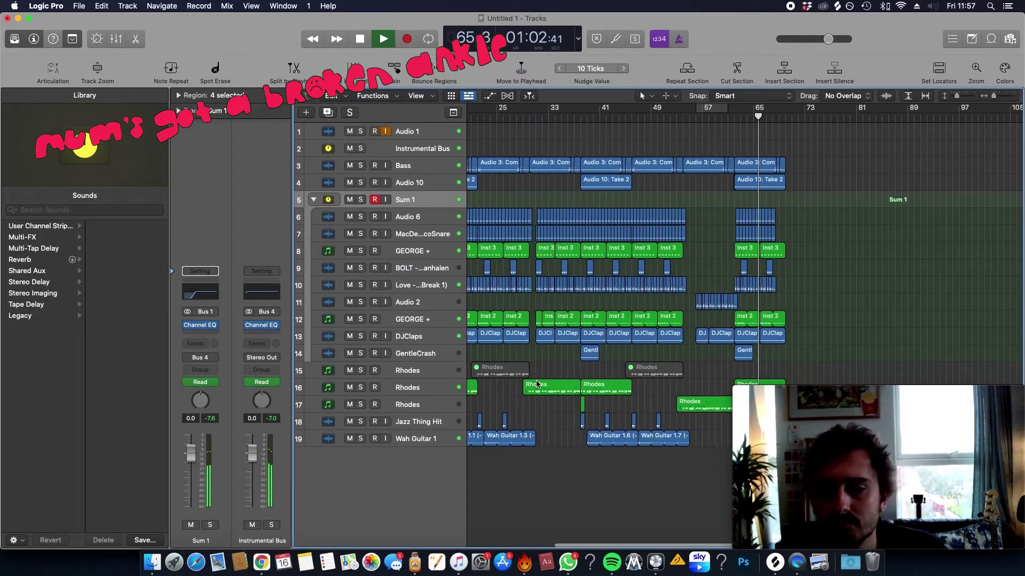
scroll(536, 390, "down", 1)
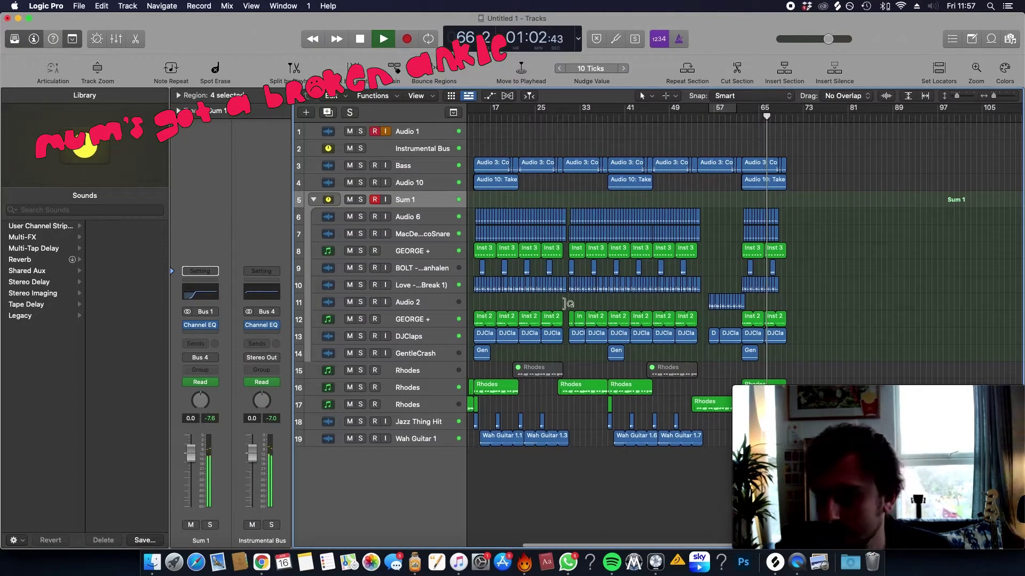
scroll(601, 282, "up", 3)
scroll(726, 288, "right", 4)
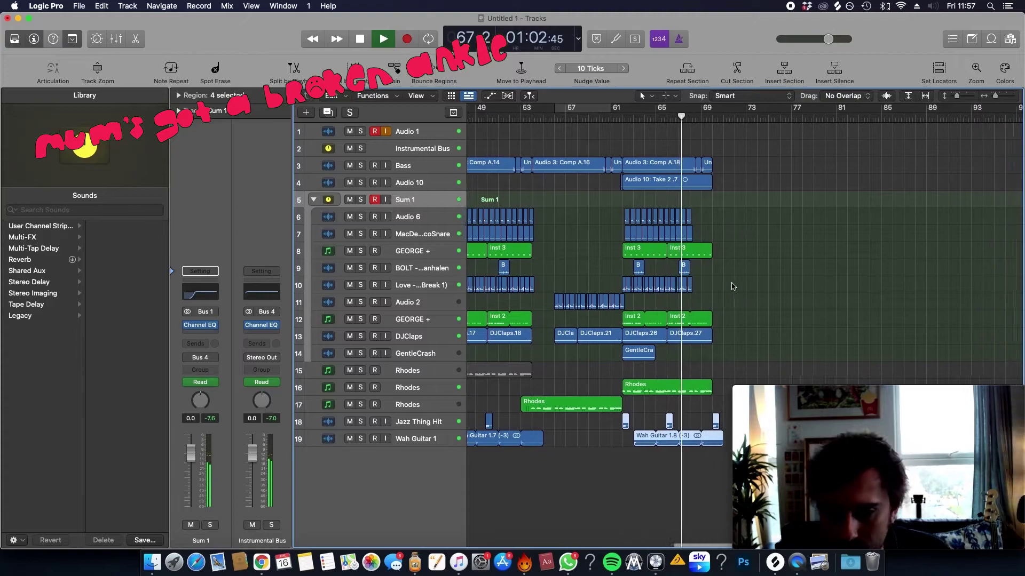
key("super+Left")
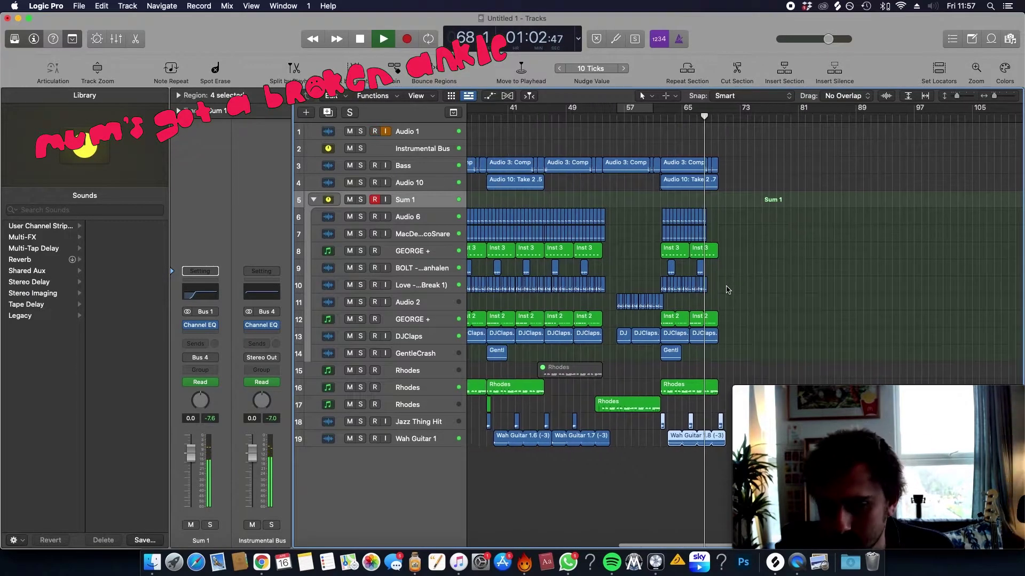
key("super+Right")
key("super+Right")
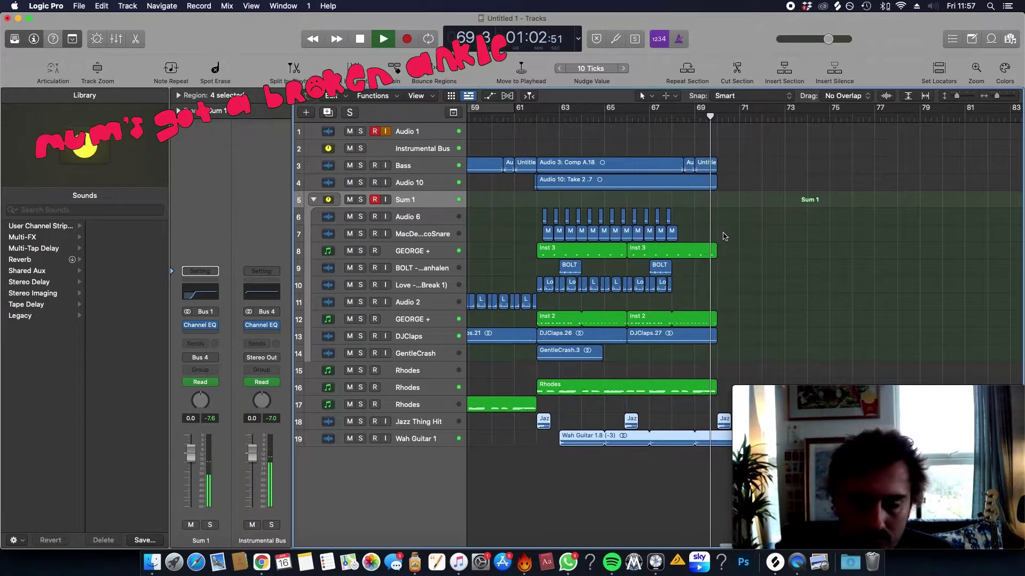
mouse_move(759, 404)
left_click(712, 421)
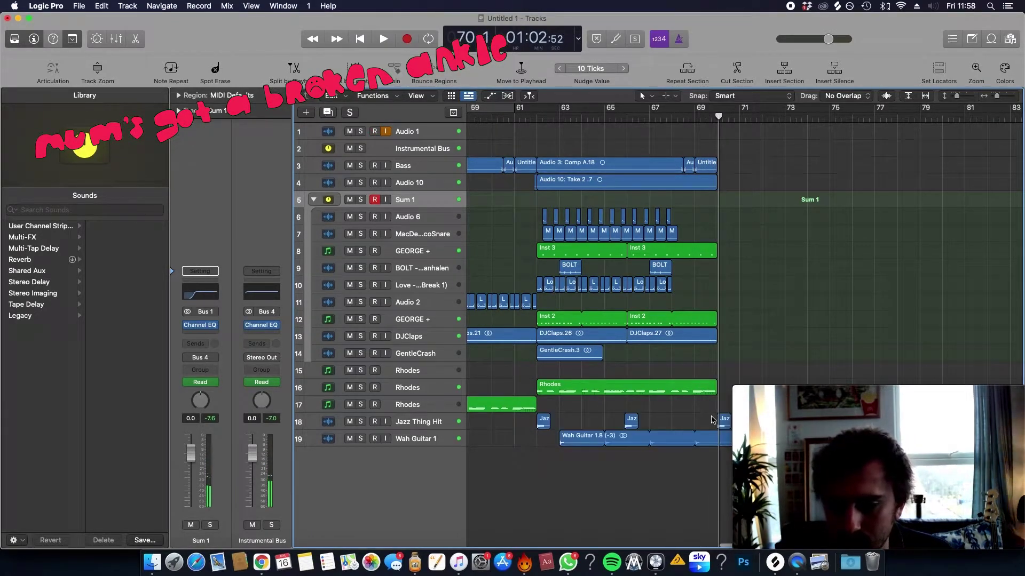
Step: Move the last Jazz Thing Hit region earlier so it sits at bar 69
key("space")
scroll(739, 277, "right", 1)
left_click_drag(712, 423, 697, 422)
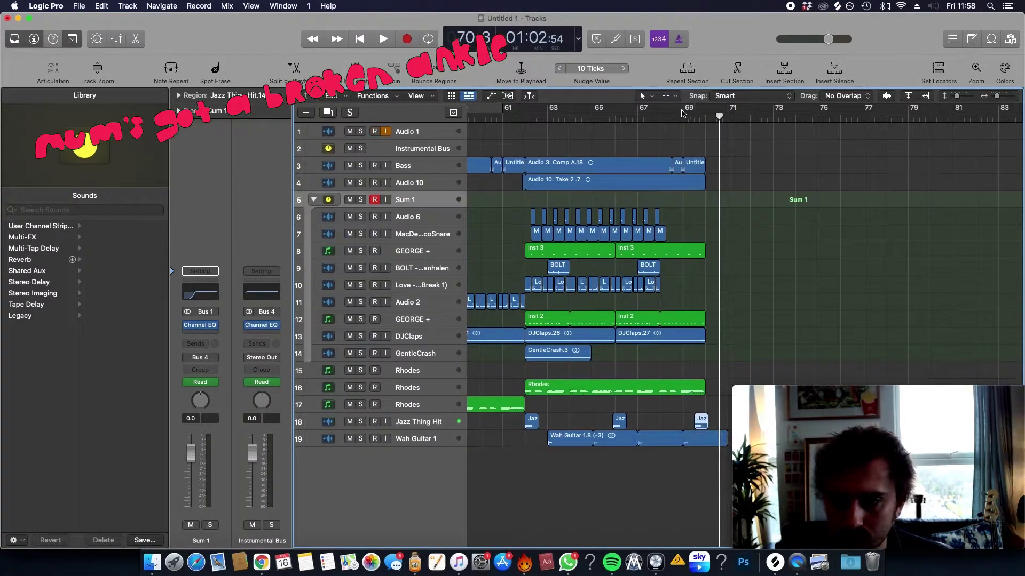
key("space")
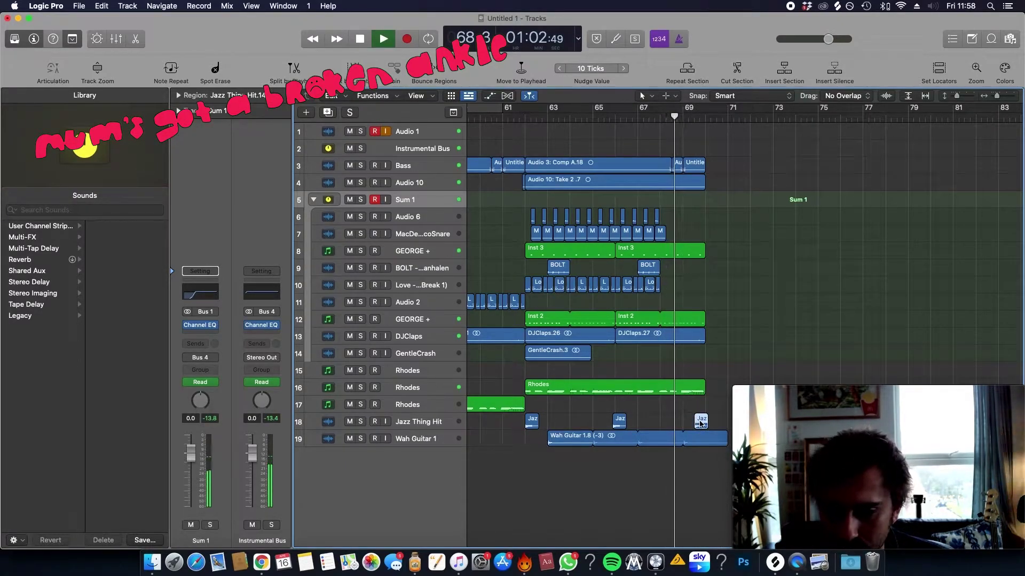
left_click_drag(701, 423, 688, 423)
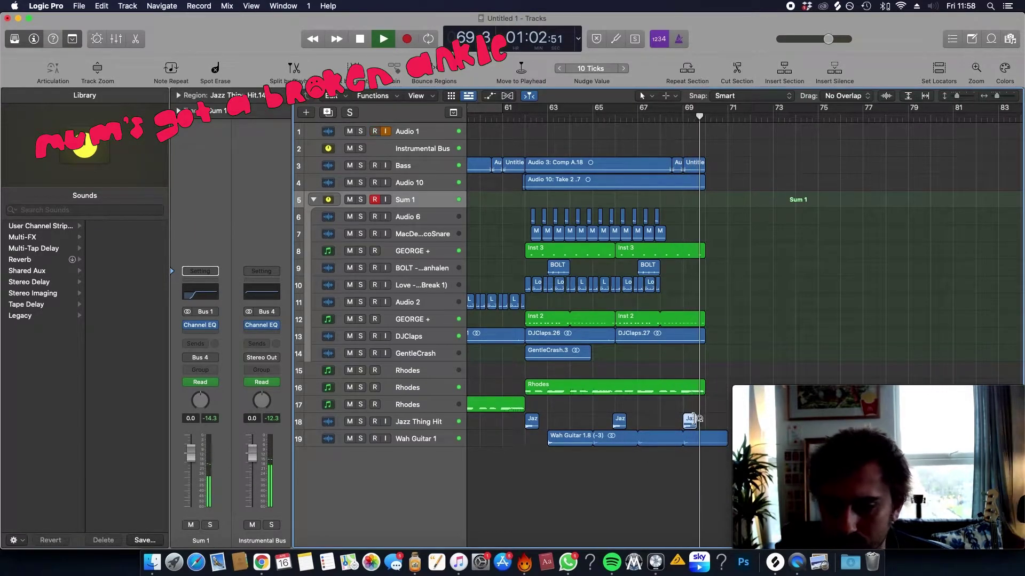
Step: Restart playback from bar 16
scroll(697, 404, "down", 5)
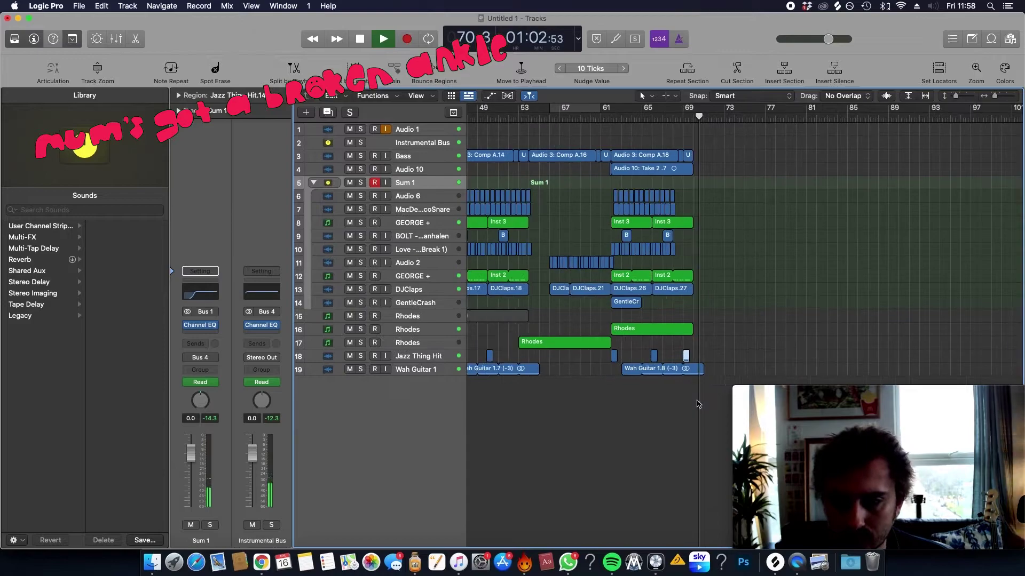
scroll(657, 277, "left", 5)
scroll(656, 278, "down", 5)
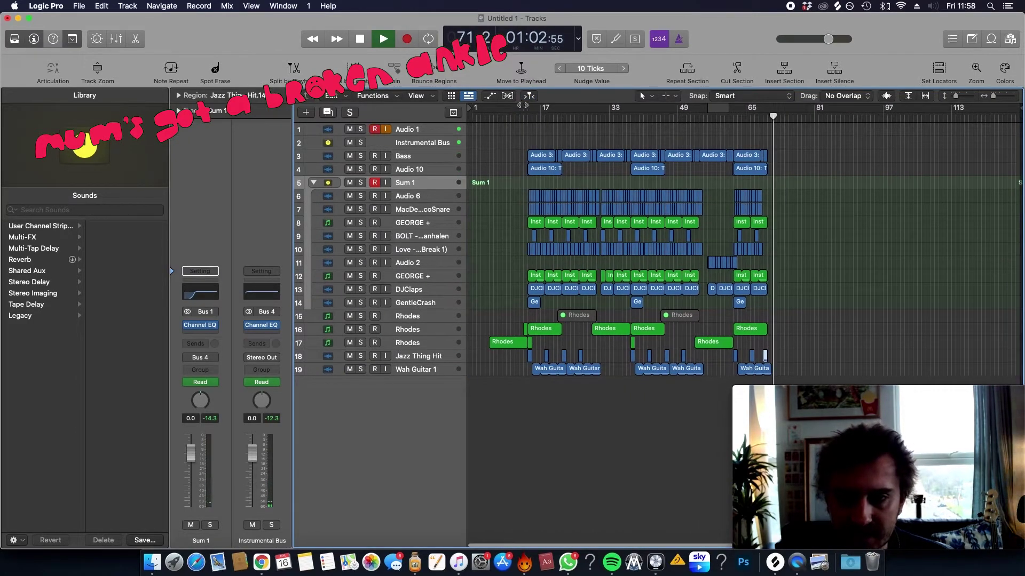
key("space")
left_click(537, 122)
key("space")
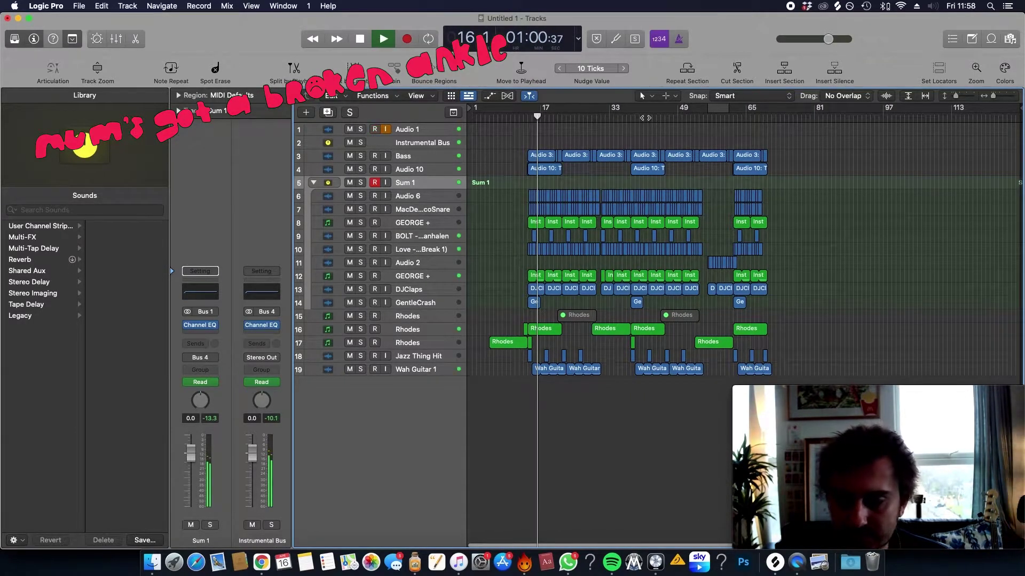
Step: Select the empty Audio 1 track, fit all regions in view, and cycle bars 14–23
left_click(644, 122)
scroll(657, 344, "up", 5)
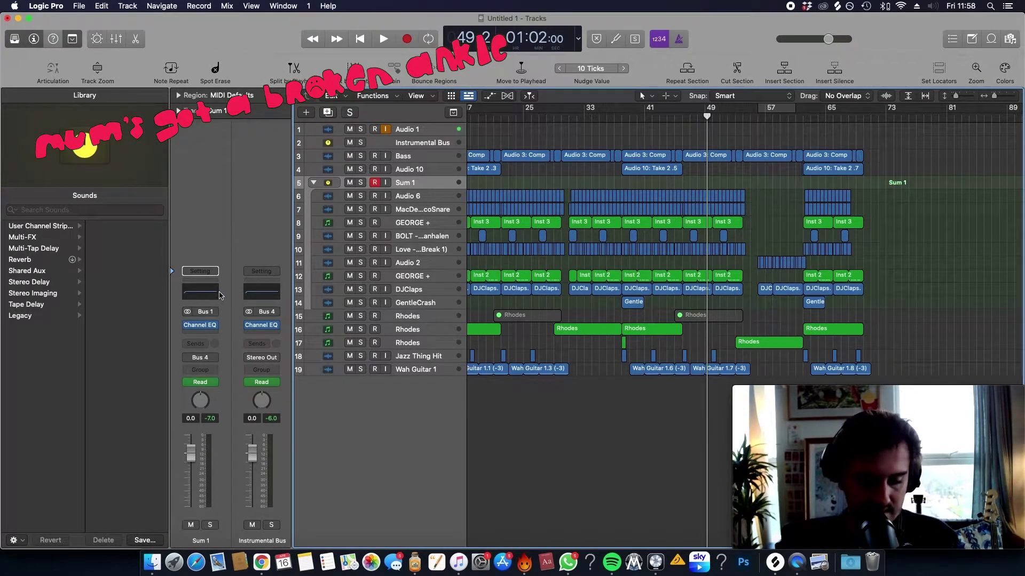
left_click(411, 134)
key("z")
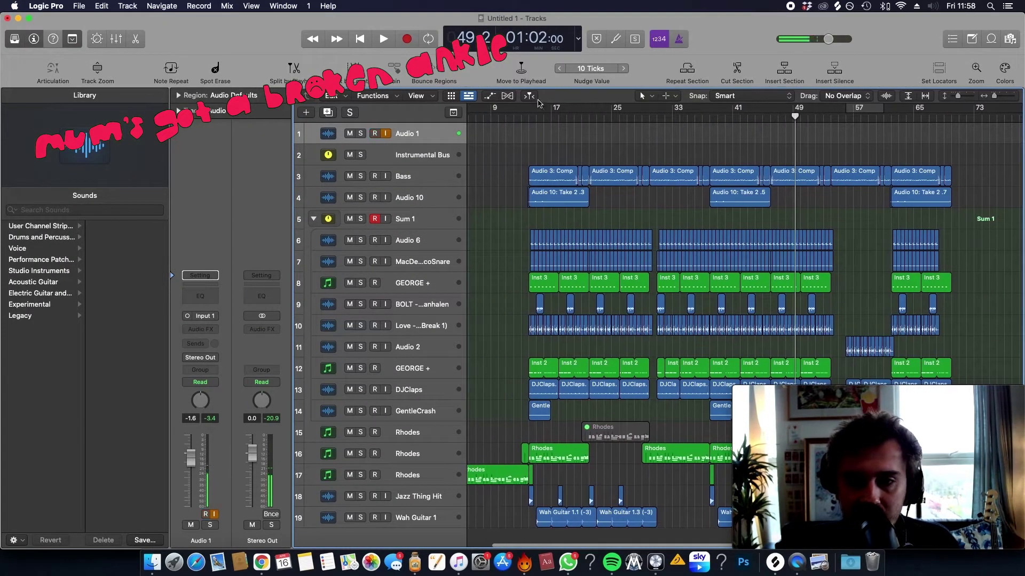
left_click_drag(526, 113, 575, 113)
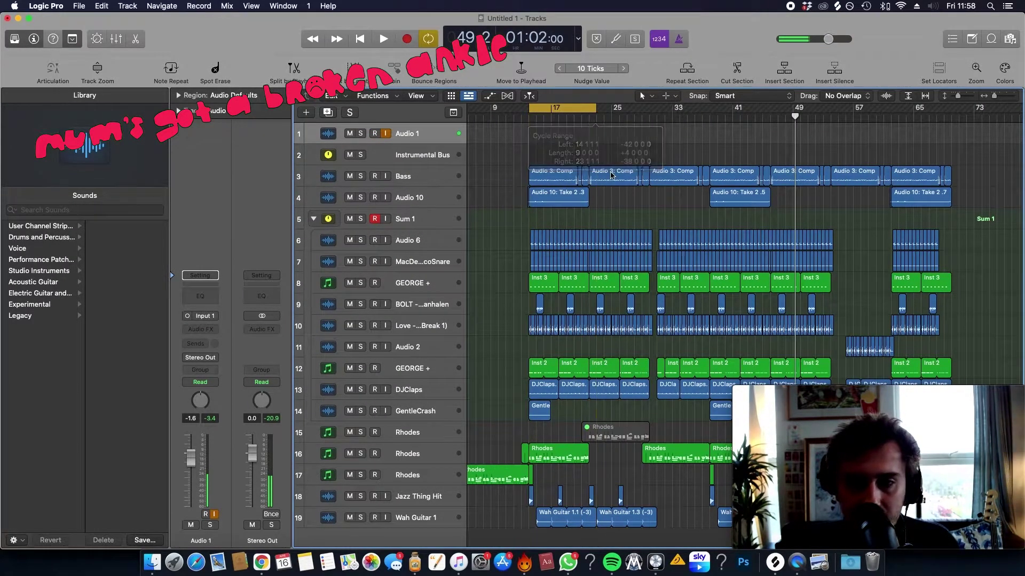
Step: Cycle bars 37–46, load the SheSThinkingOfMe channel strip on Audio 1, and test-record briefly
scroll(611, 173, "right", 3)
left_click_drag(677, 111, 786, 116)
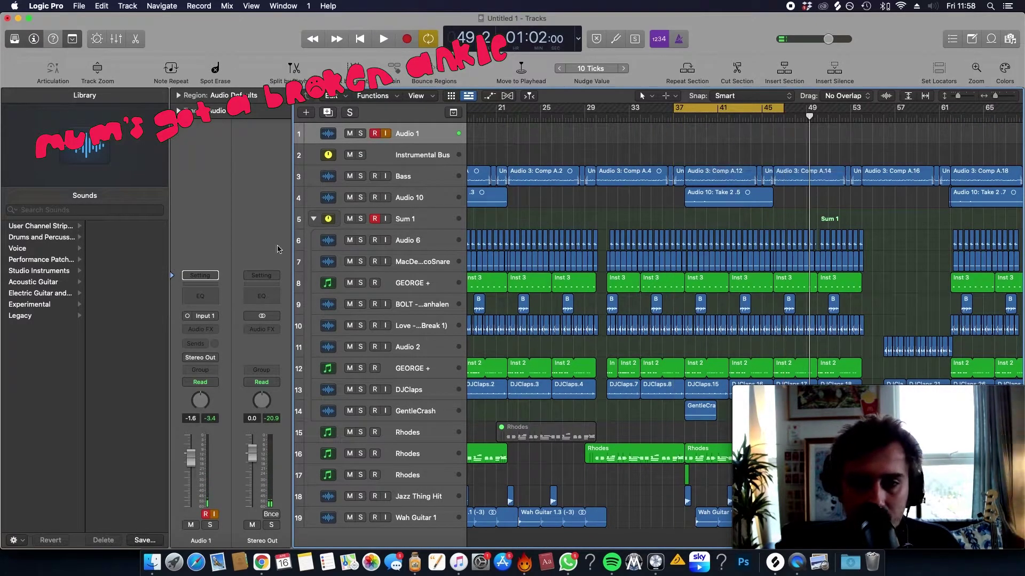
left_click(204, 276)
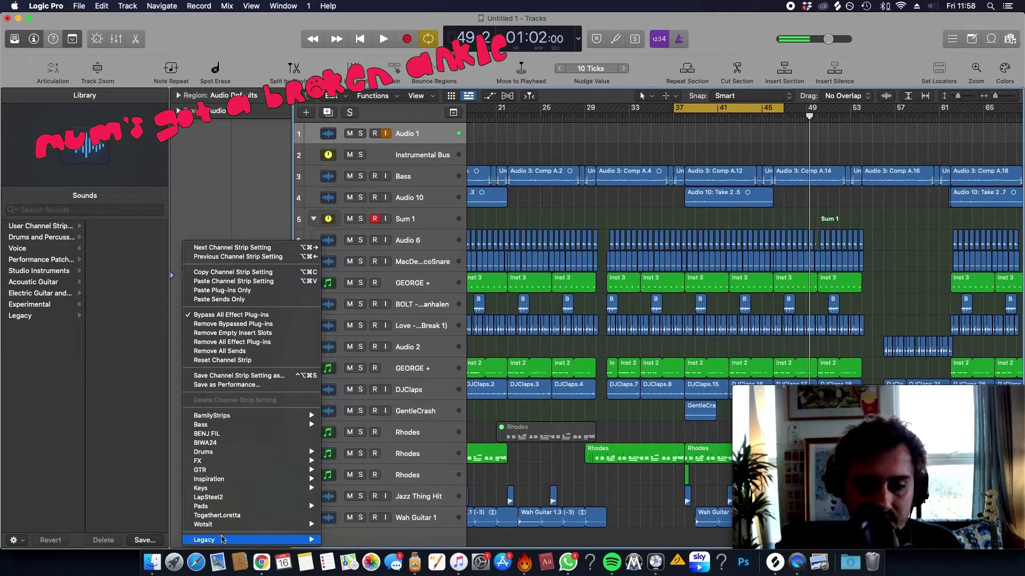
mouse_move(232, 528)
left_click(360, 521)
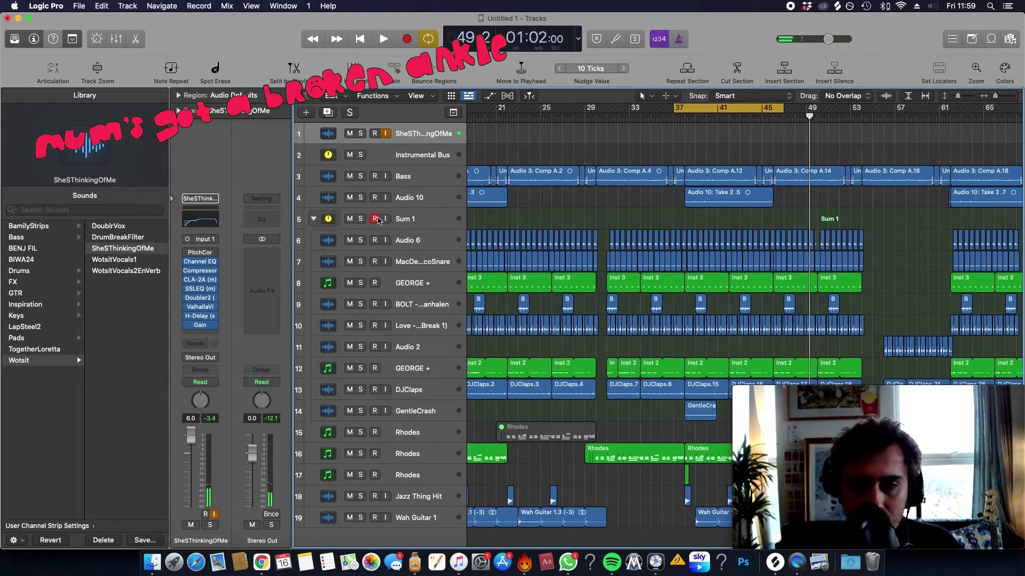
key("r")
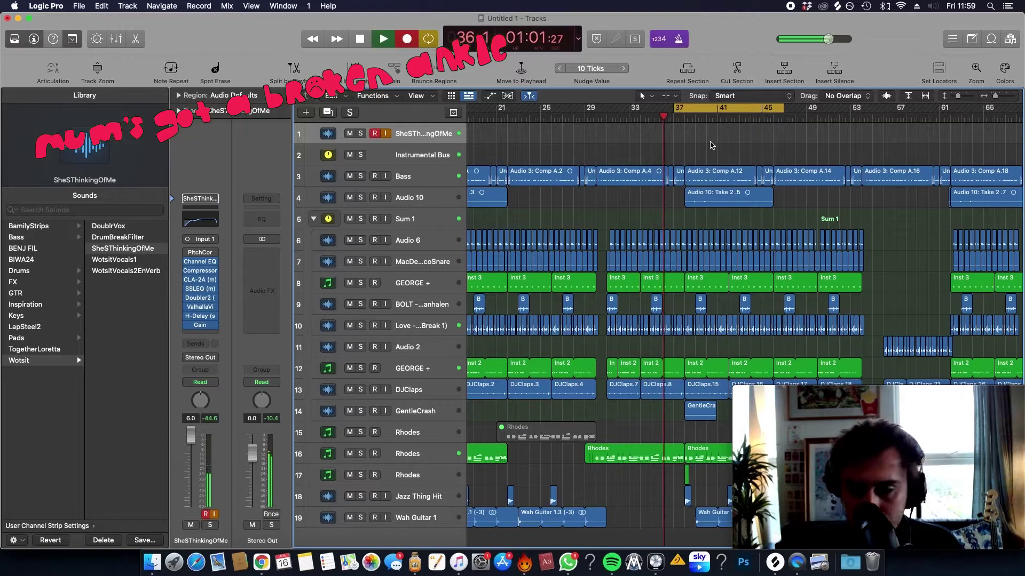
key("space")
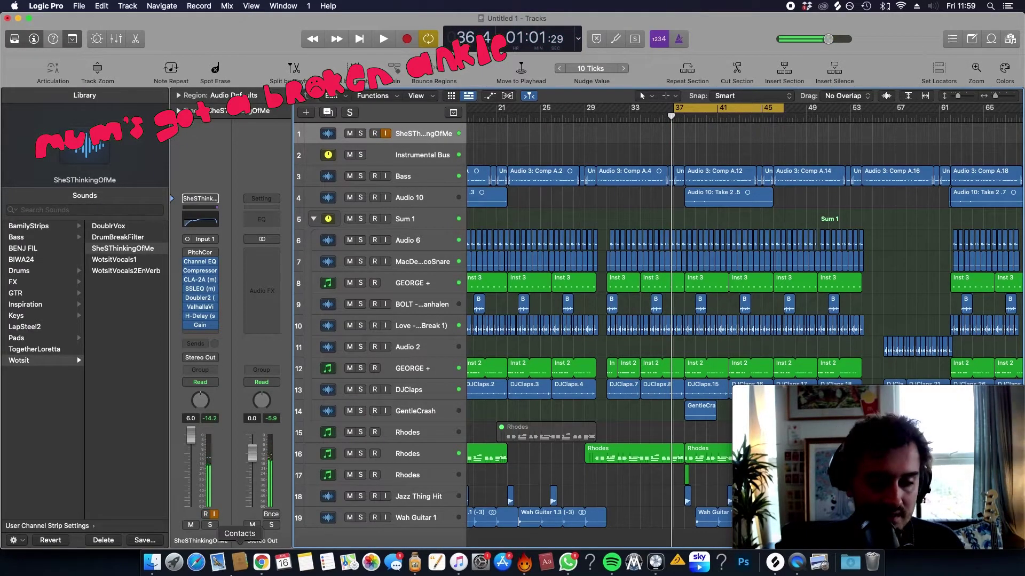
Step: Search Notes for 'obj' and open the World Objects note
left_click(305, 562)
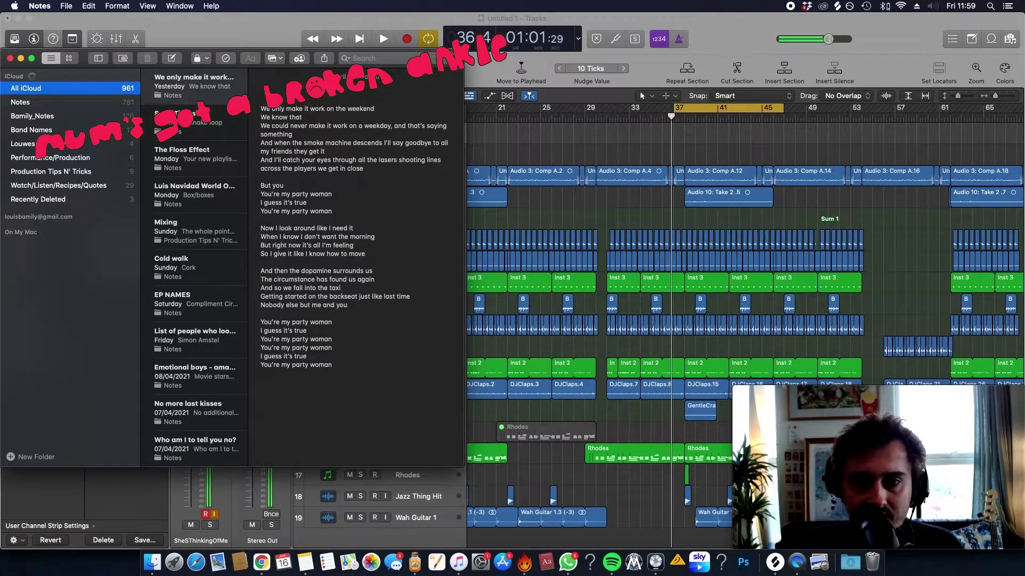
left_click_drag(431, 53, 271, 56)
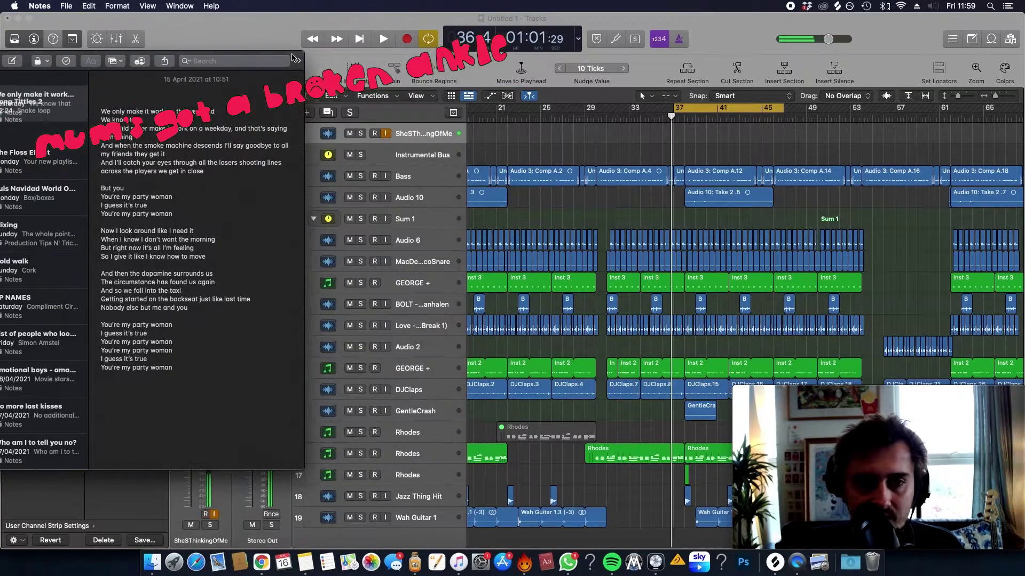
left_click(220, 59)
type("objects")
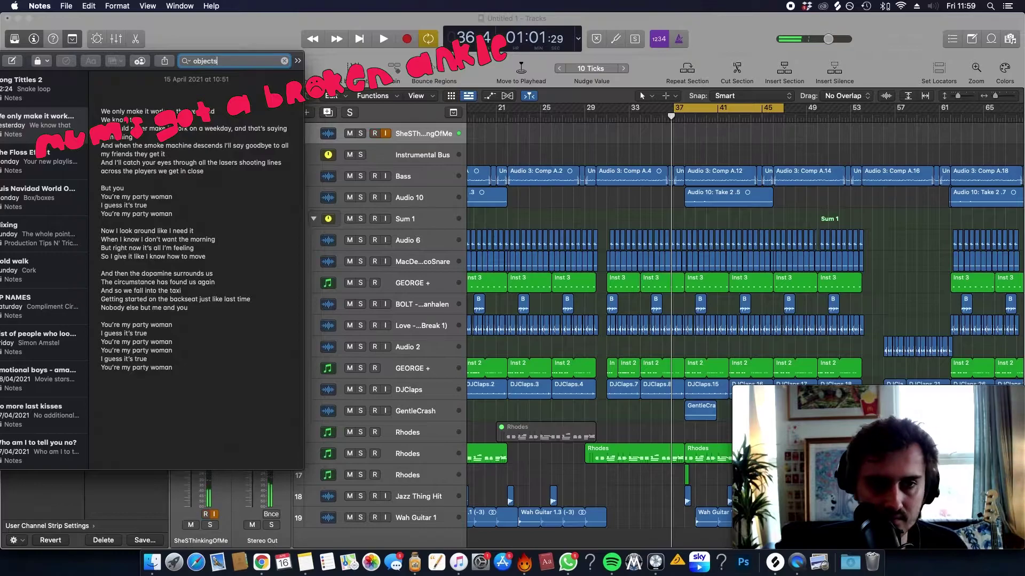
left_click(214, 145)
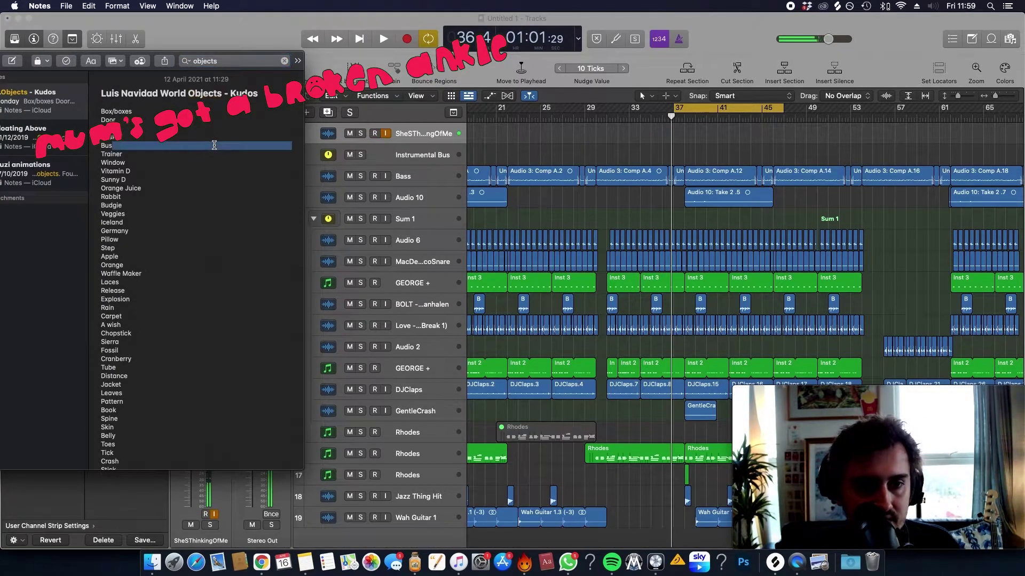
Step: Select the word list from Box/boxes to Tube, then open Logic Pro's project Note Pad
left_click_drag(108, 120, 213, 364)
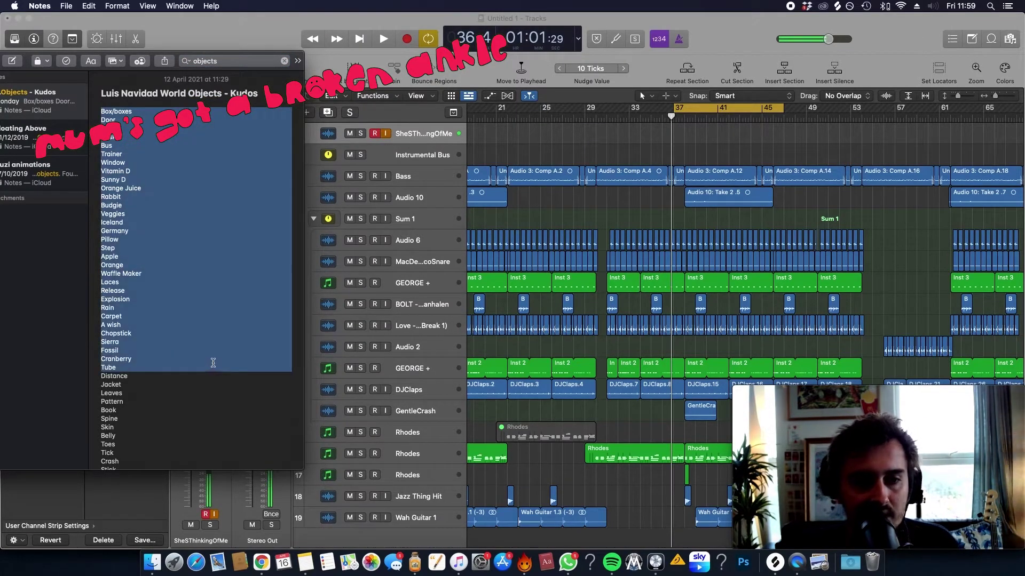
left_click(724, 159)
left_click(972, 40)
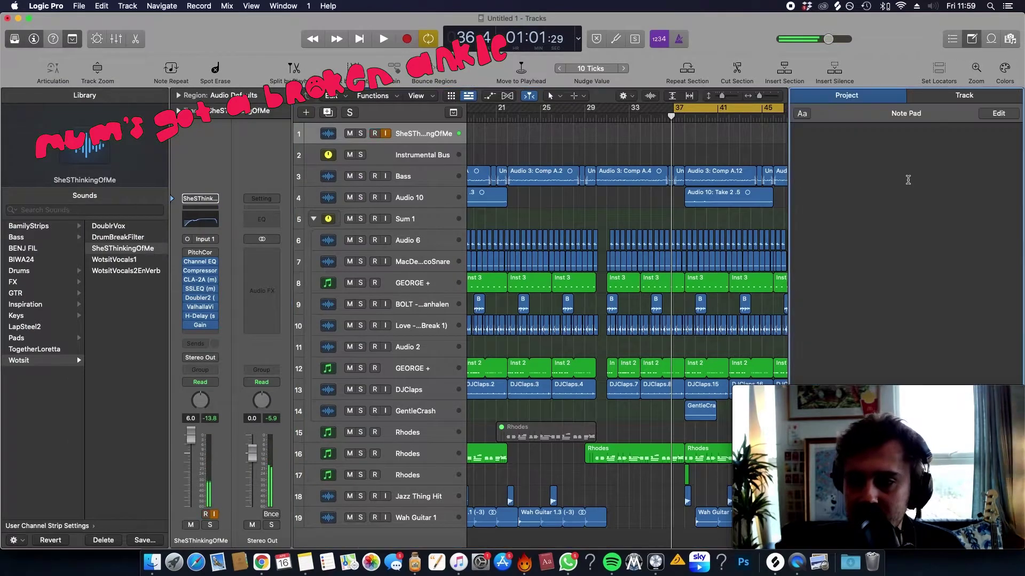
Step: Paste the word list into the Note Pad and play the looped section
type("Box/boxes Door Button Basket Bus Trainer Window Vitamin D Sunny D Orange Juice Rabbit Budgie Veggies Iceland Germany Pillow Step Apple Orange Waffle Maker Laces Release Explosion Rain Carpet A wish Chopstick Sierra Fossil Cranberry Tube")
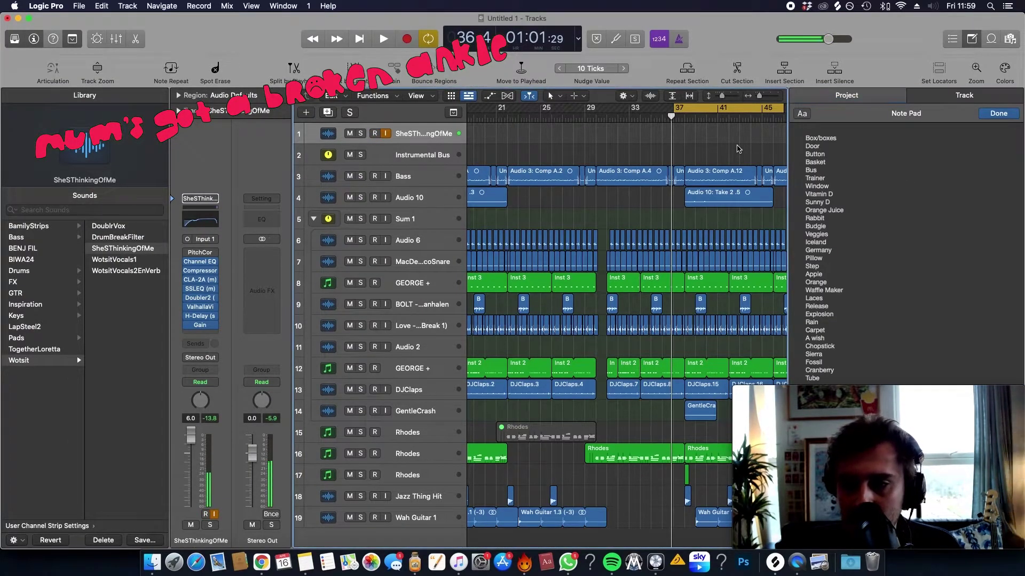
scroll(738, 148, "right", 5)
scroll(737, 150, "right", 1)
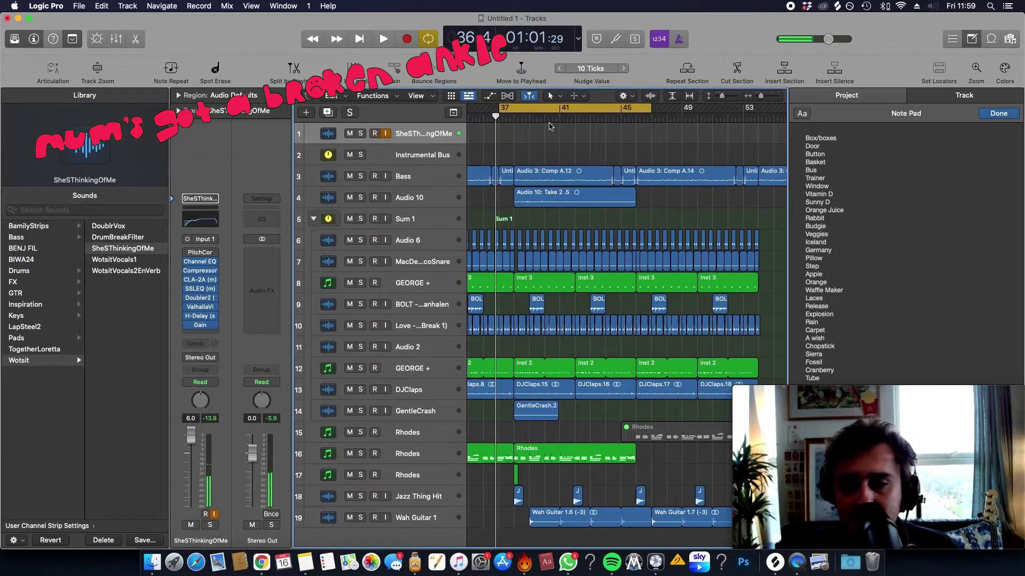
key("space")
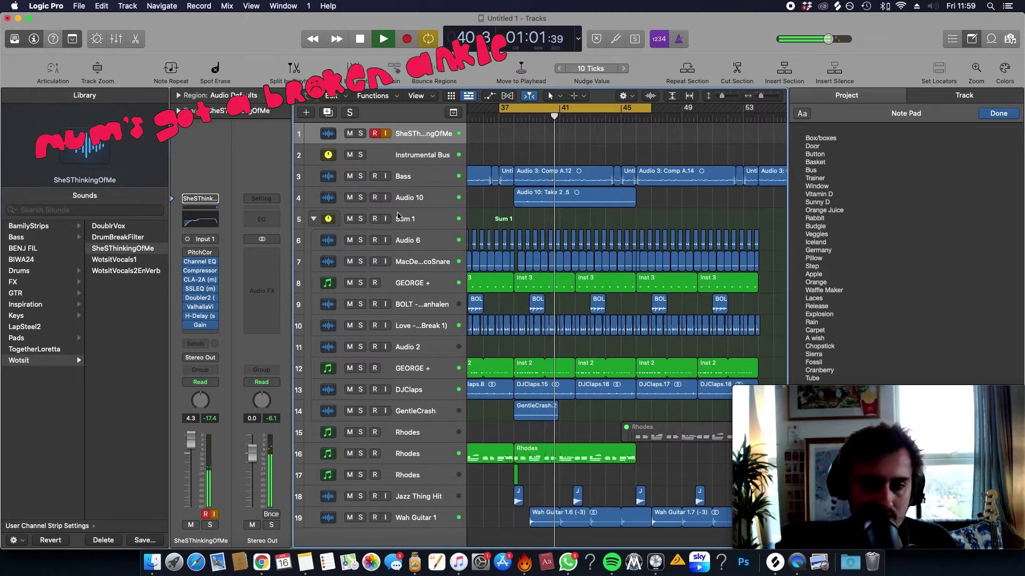
Step: Turn on Low Latency Mode and end the cycle at bar 45
left_click(198, 6)
left_click(245, 76)
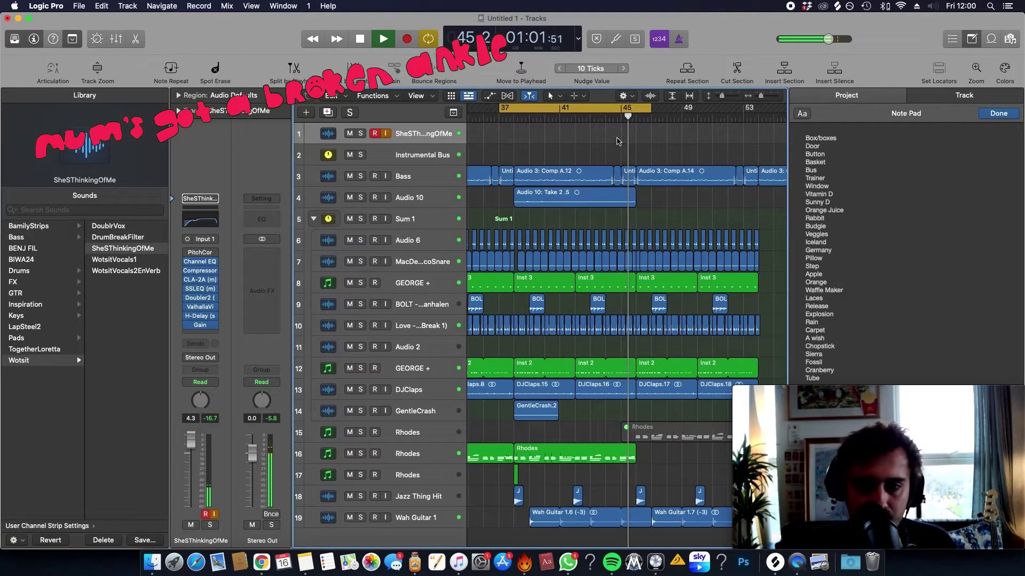
left_click_drag(652, 110, 633, 109)
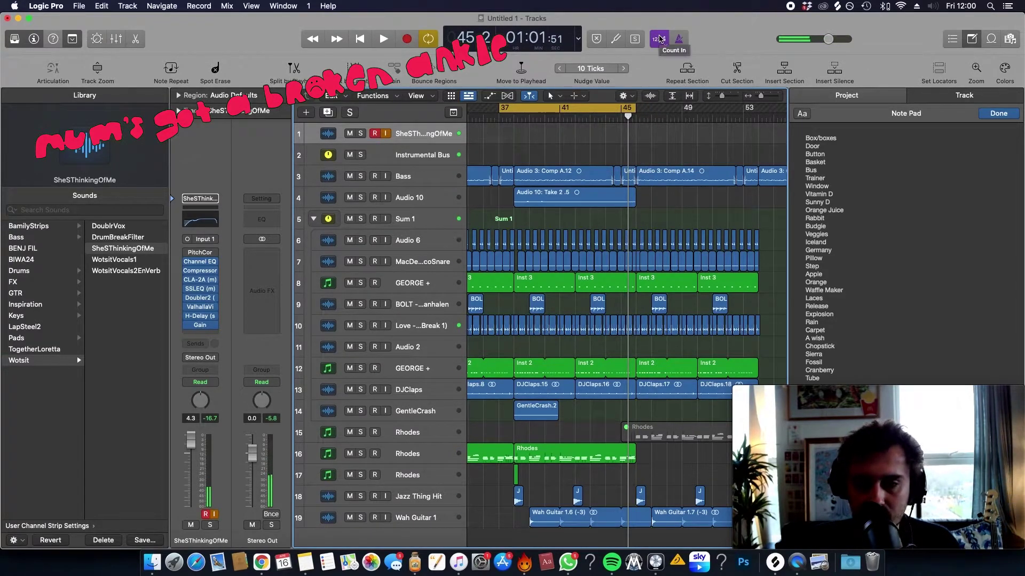
Step: With count-in off, cycle-record two vocal takes from bar 37 on SheSThinkingOfMe, closing the Note Pad
left_click(660, 38)
key("r")
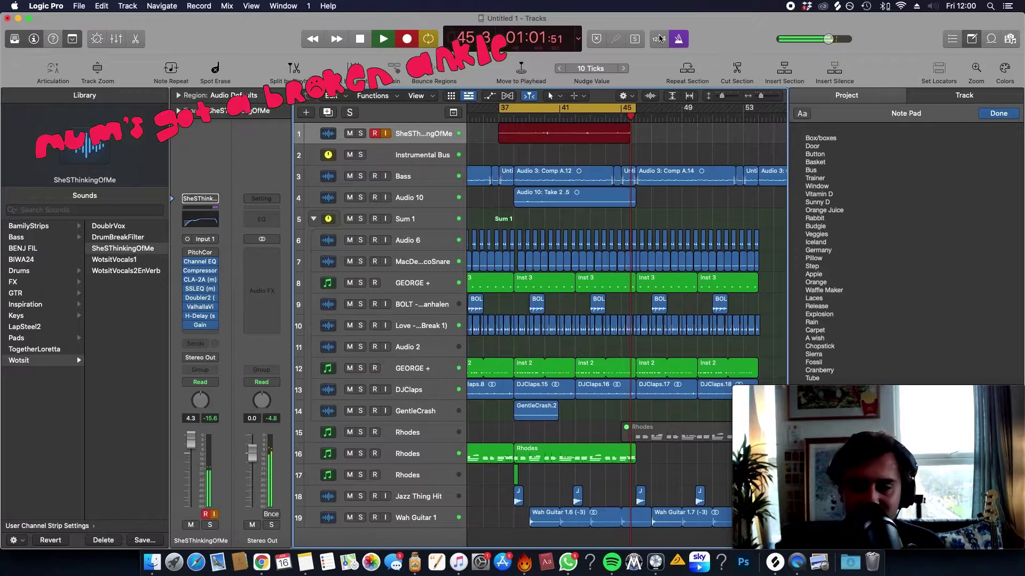
left_click(965, 43)
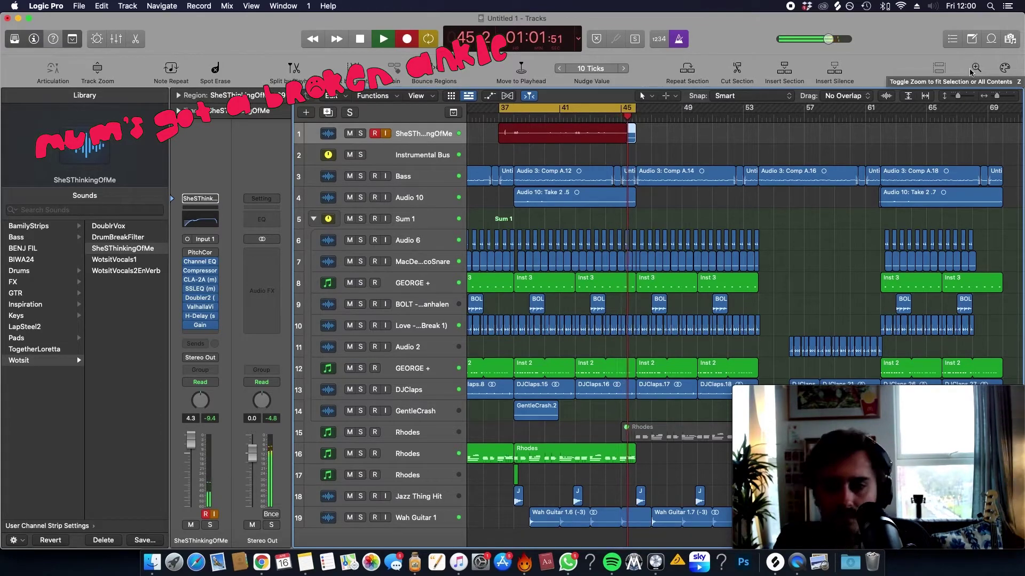
key("space")
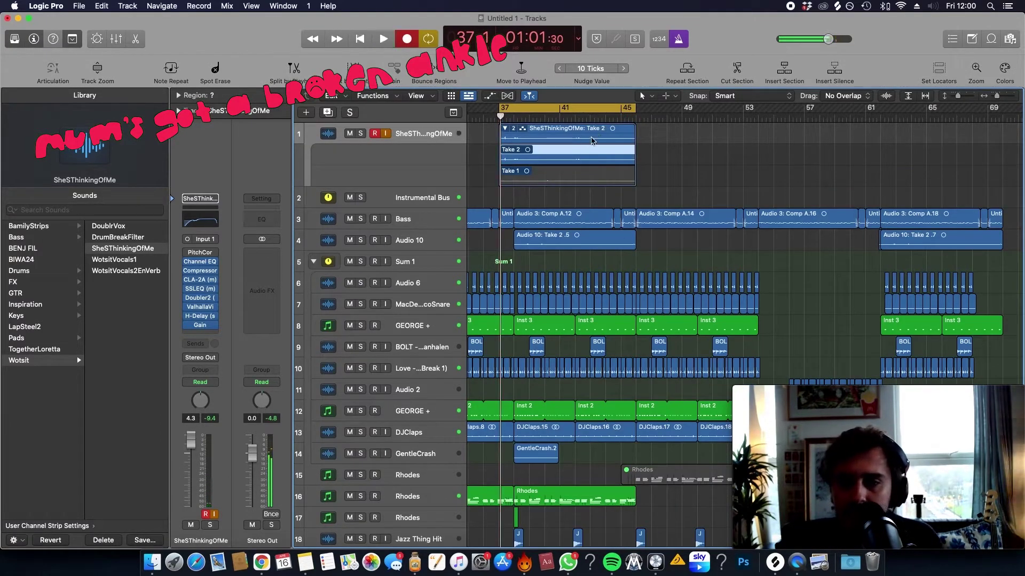
Step: Flatten the take folder to a single Take 2 region and duplicate the vocal track with Cmd-D
key("space")
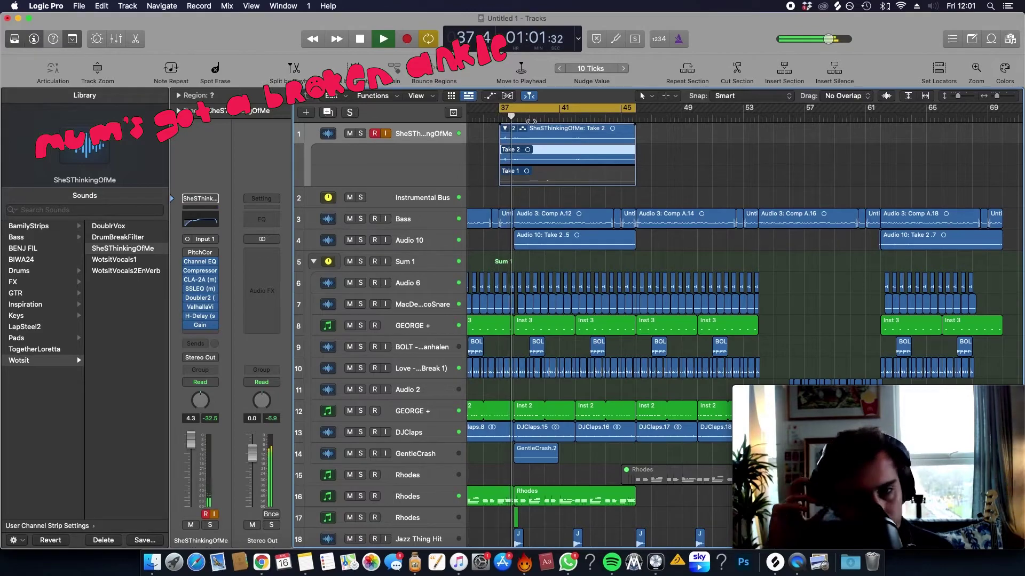
left_click(586, 137)
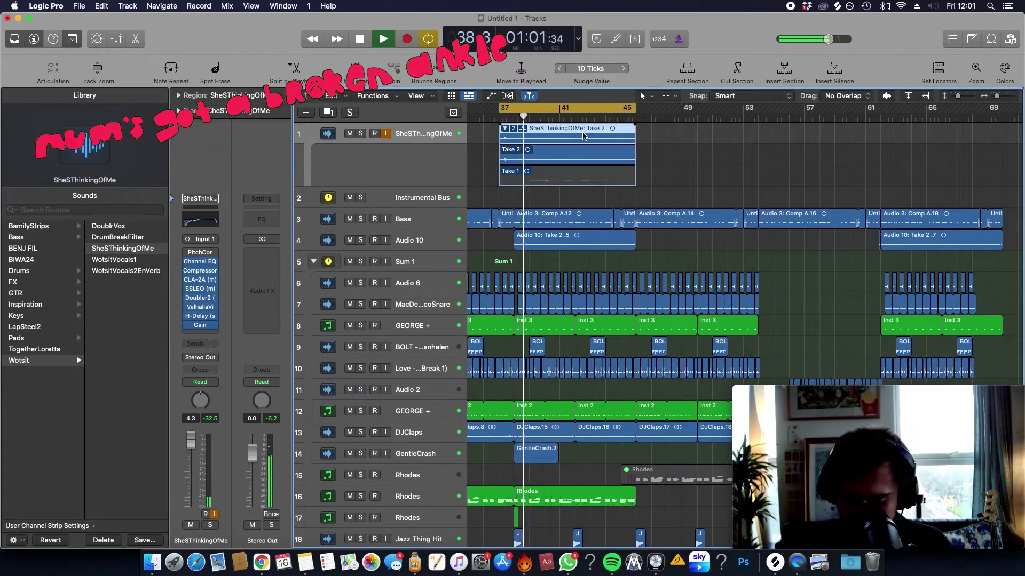
key("space")
left_click(513, 128)
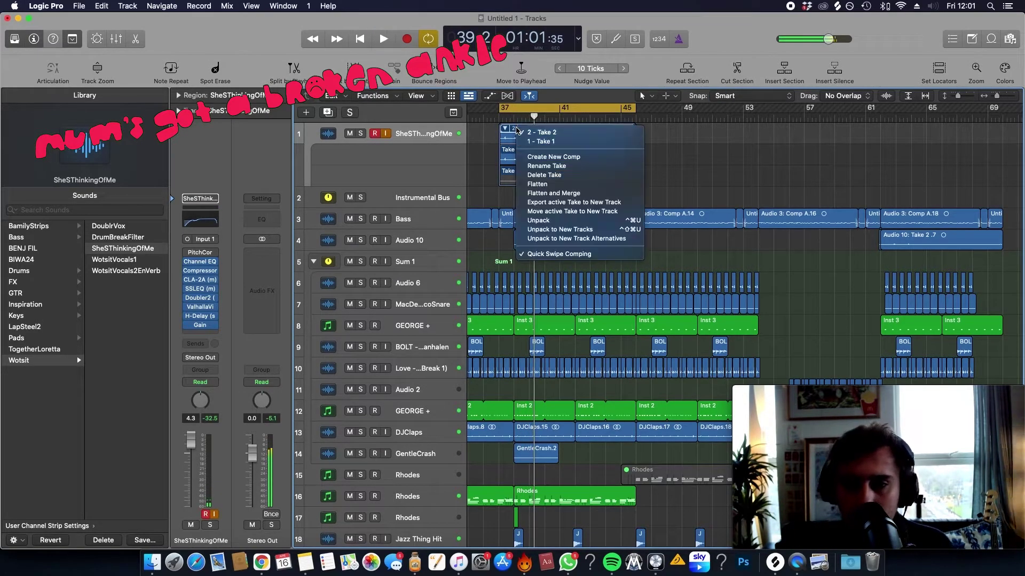
left_click(539, 185)
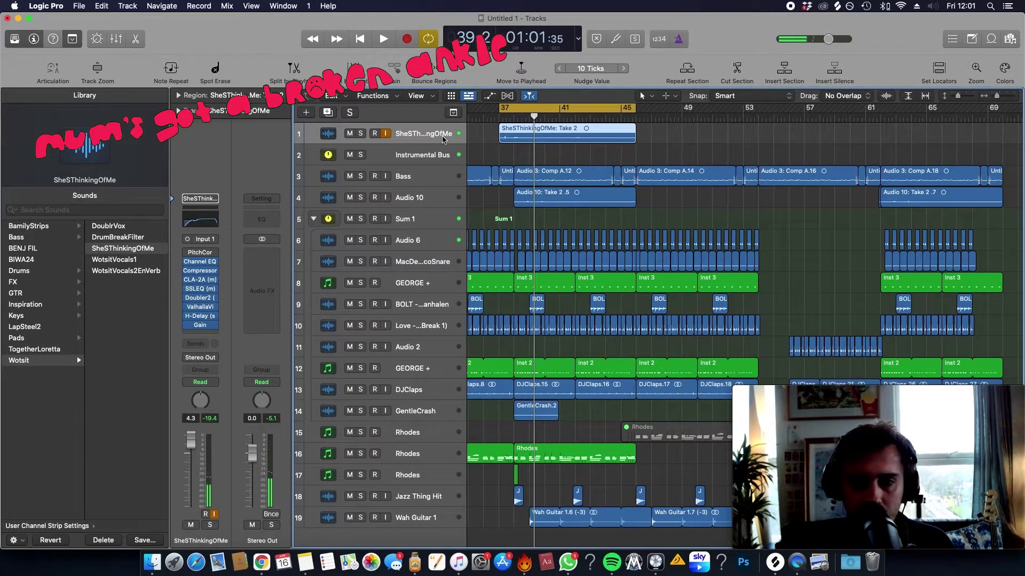
key("super+d")
left_click(212, 200)
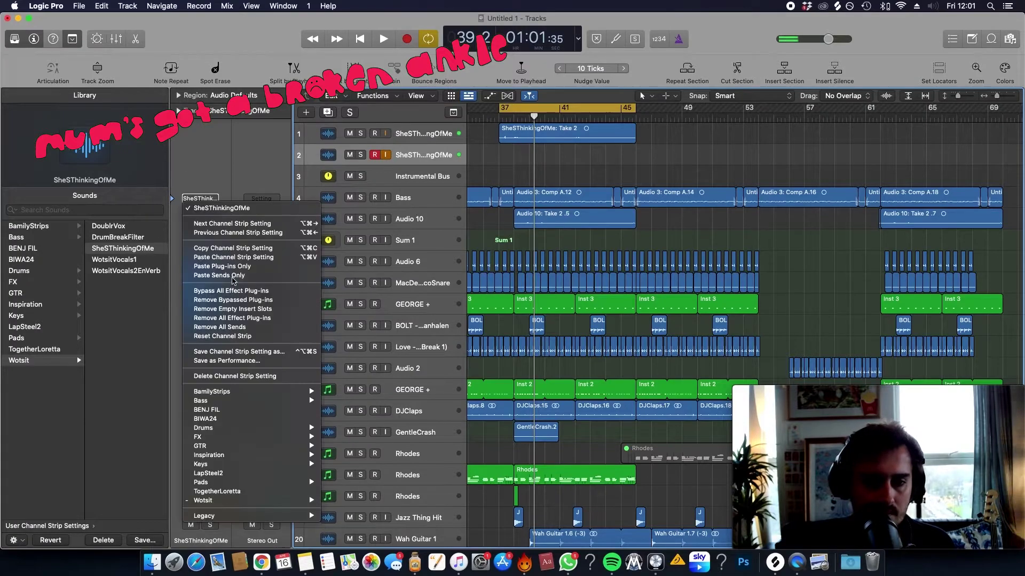
Step: Reset the new track's channel strip, leaving an empty Audio 13 channel
left_click(229, 339)
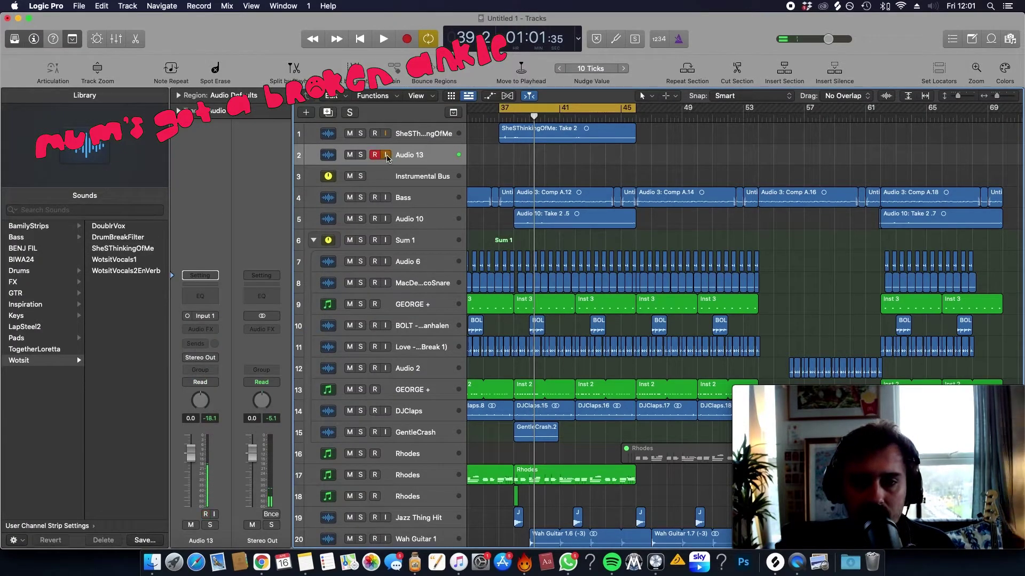
left_click(422, 133)
left_click(406, 156)
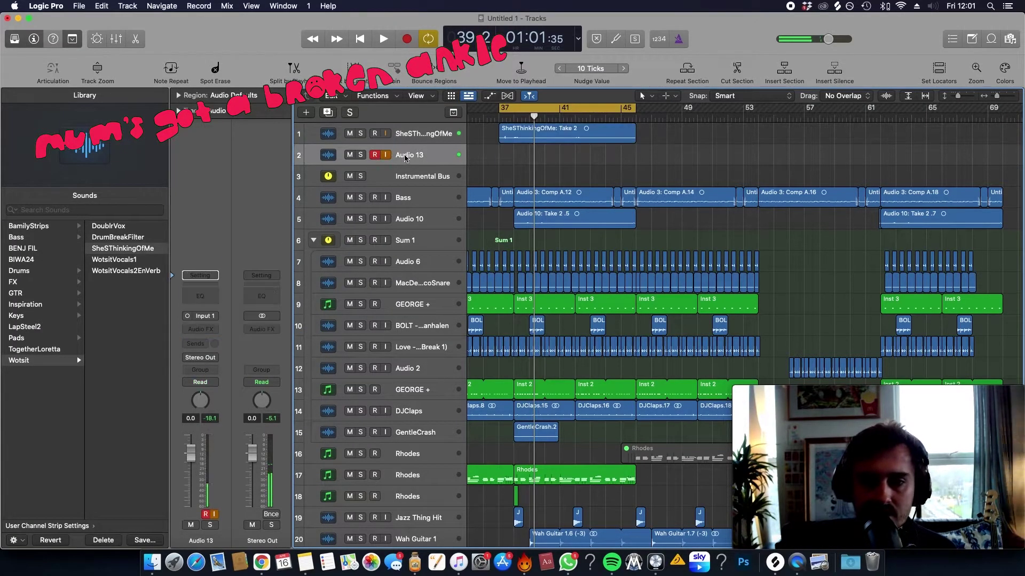
Step: Split the track 1 region near bar 37 and copy the small piece earlier in the song
key("super+Down")
key("super+Down")
key("super+Down")
key("space")
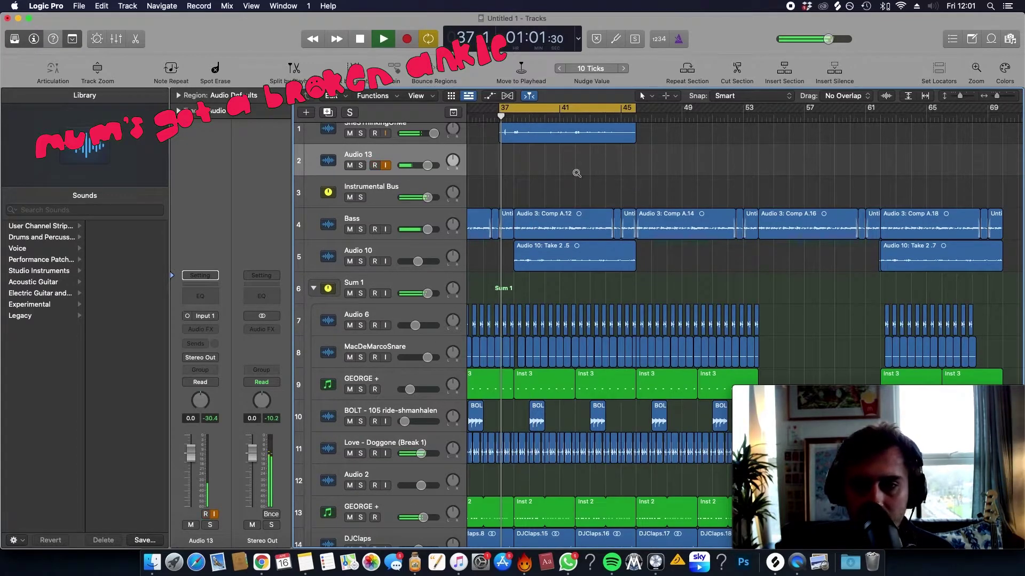
key("super+Right")
key("super+Up")
key("super+Up")
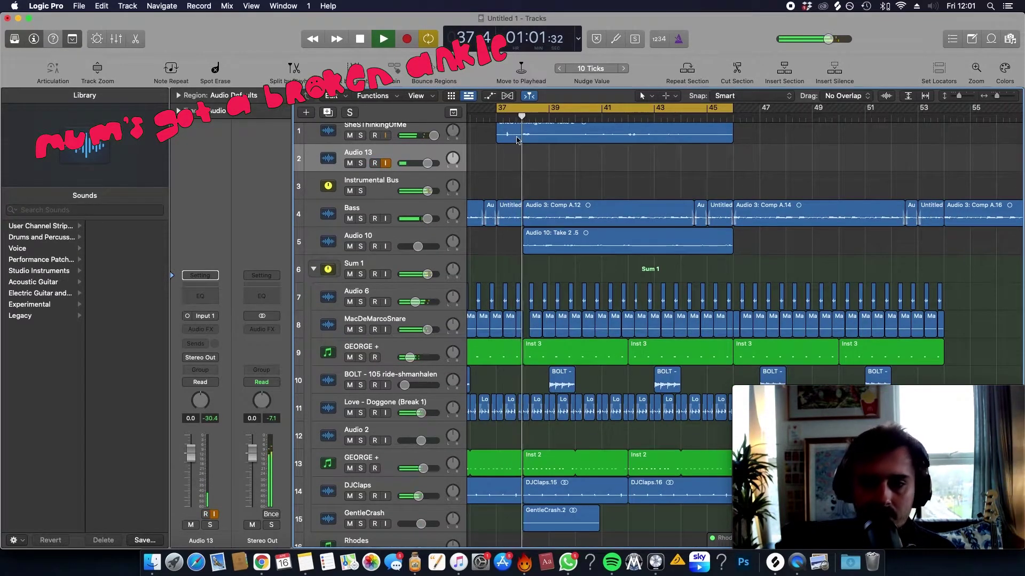
double_click(518, 139, "super")
key("super+Left")
key("super+Left")
key("super+Left")
key("super+Left")
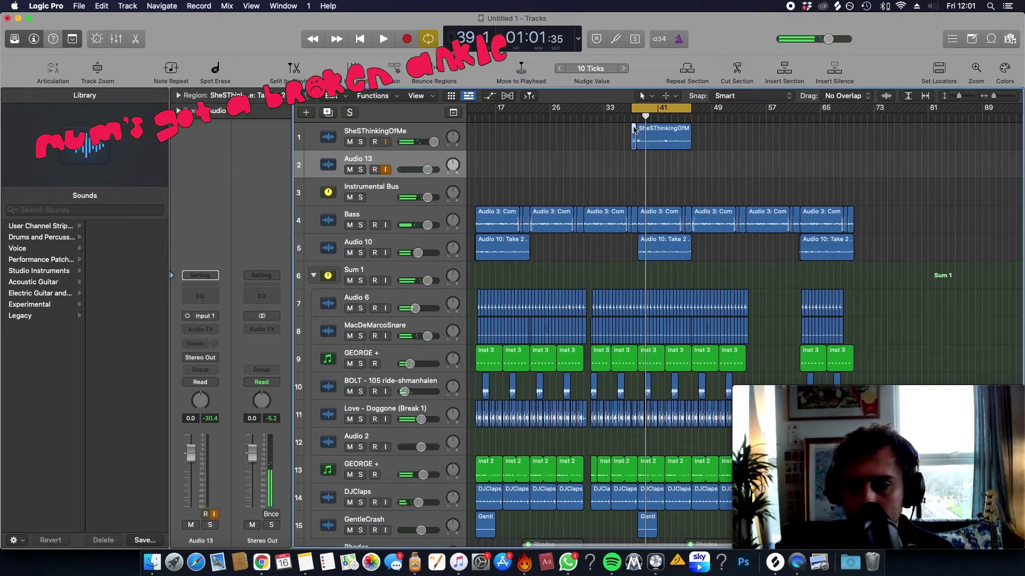
left_click_drag(633, 138, 492, 132)
key("shift+space")
key("super+Right")
key("super+Right")
key("super+Right")
key("super+Right")
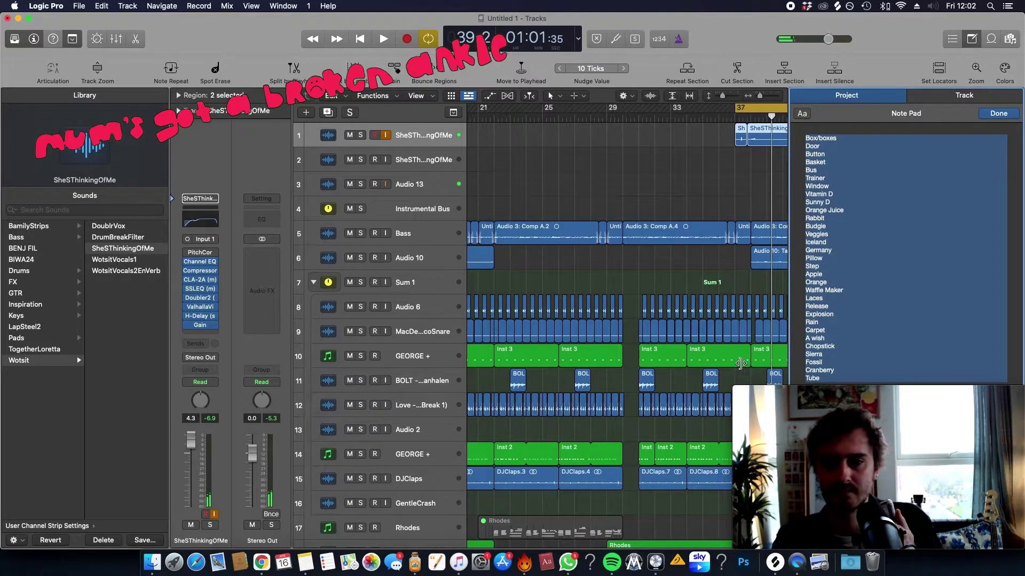
Step: Record-arm Audio 13 and replace the Note Pad words with lyrics like 'You can get down when' and 'Over me'
left_click(425, 180)
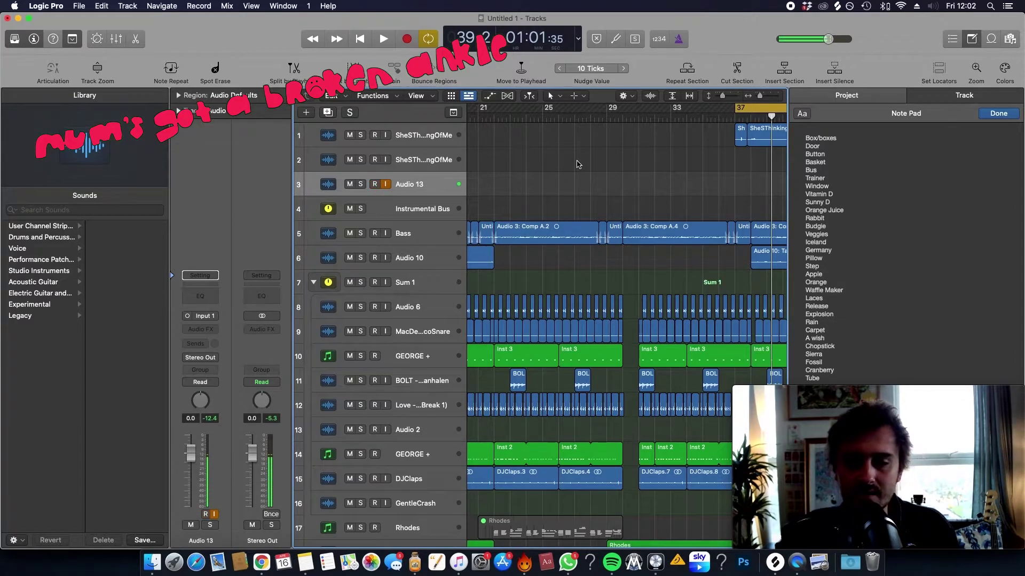
left_click(928, 234)
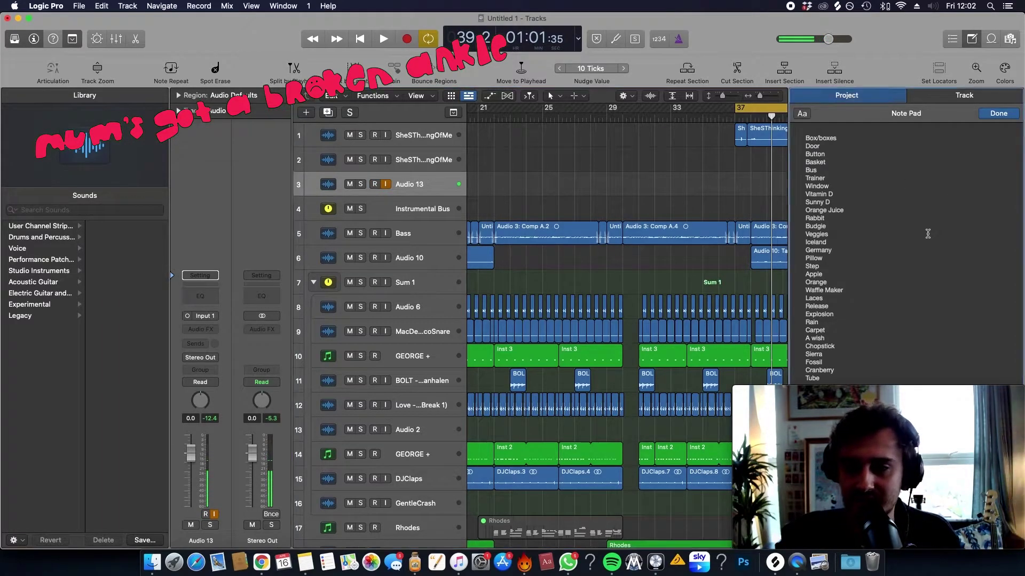
key("super+a")
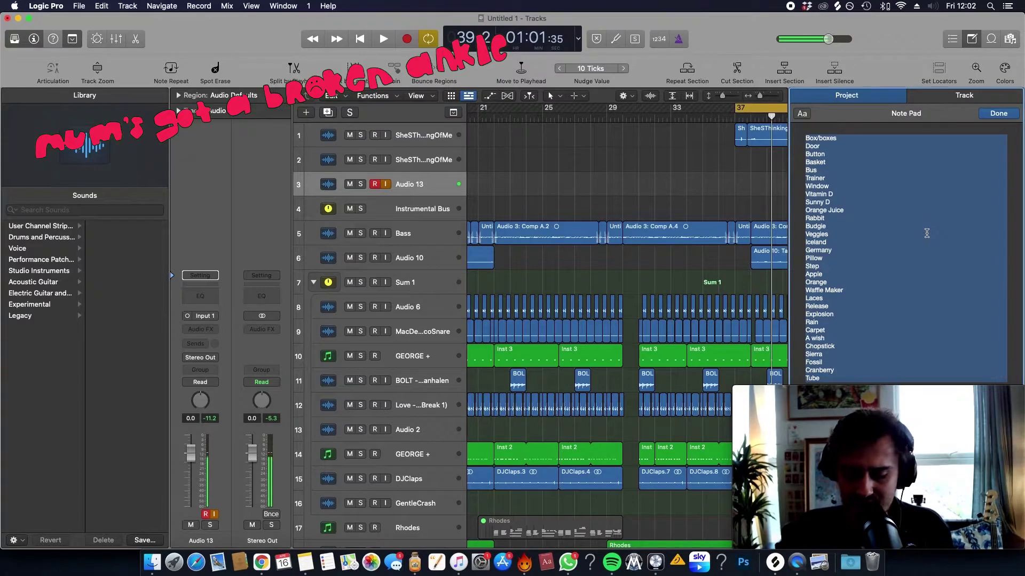
type("Hold the line")
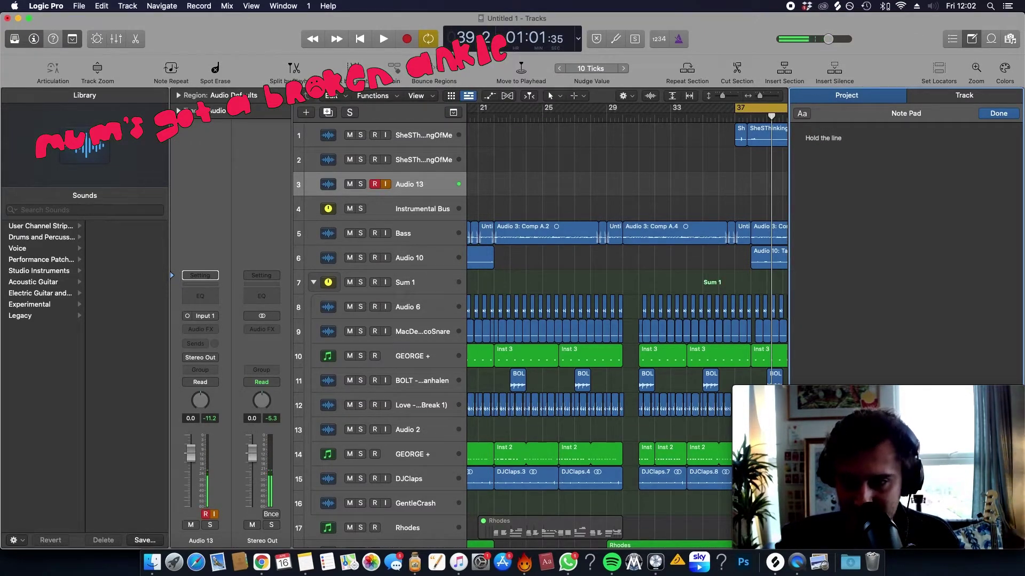
key("space")
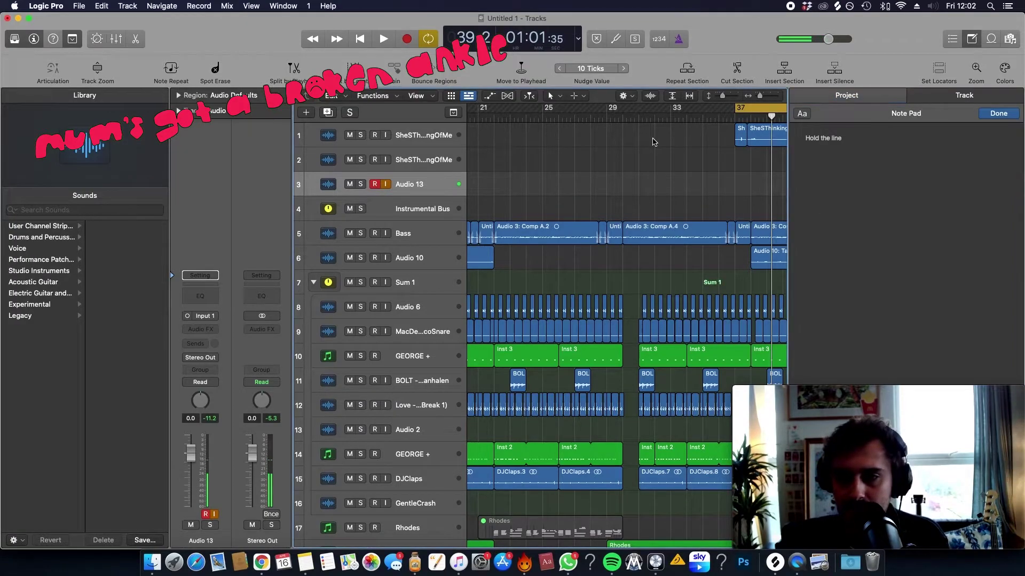
left_click(859, 161)
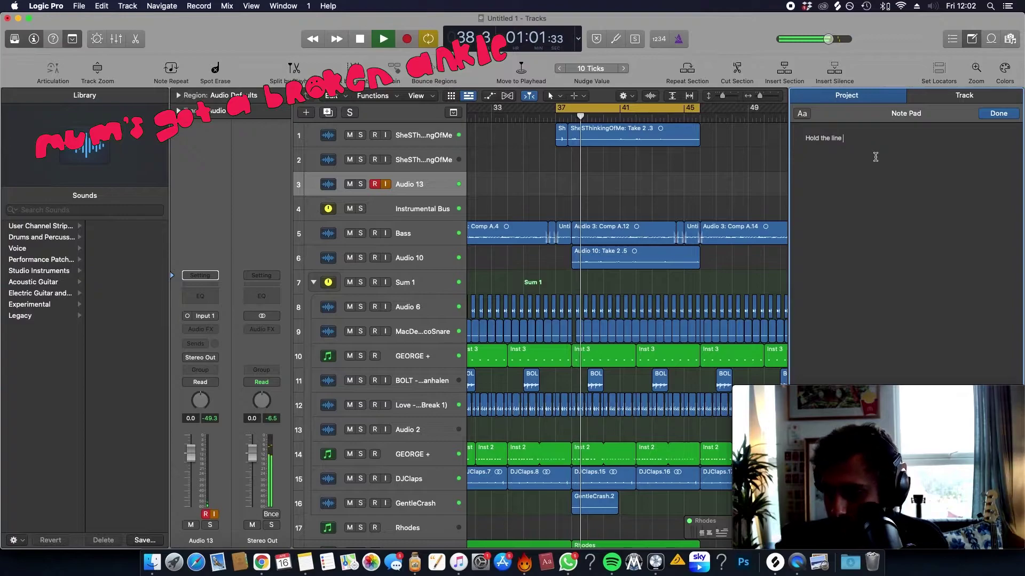
type("it's a")
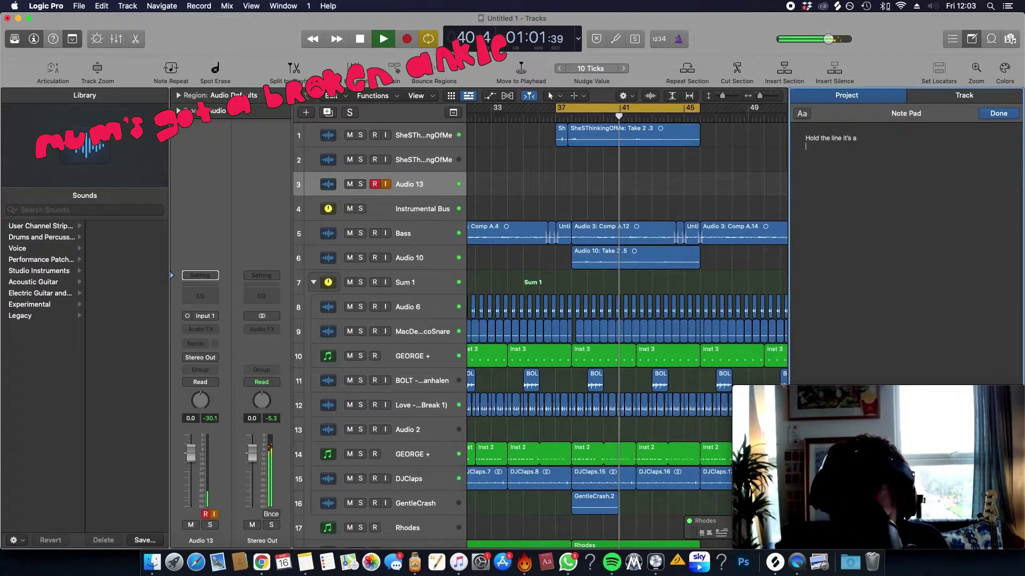
key("Return")
type("You can ge")
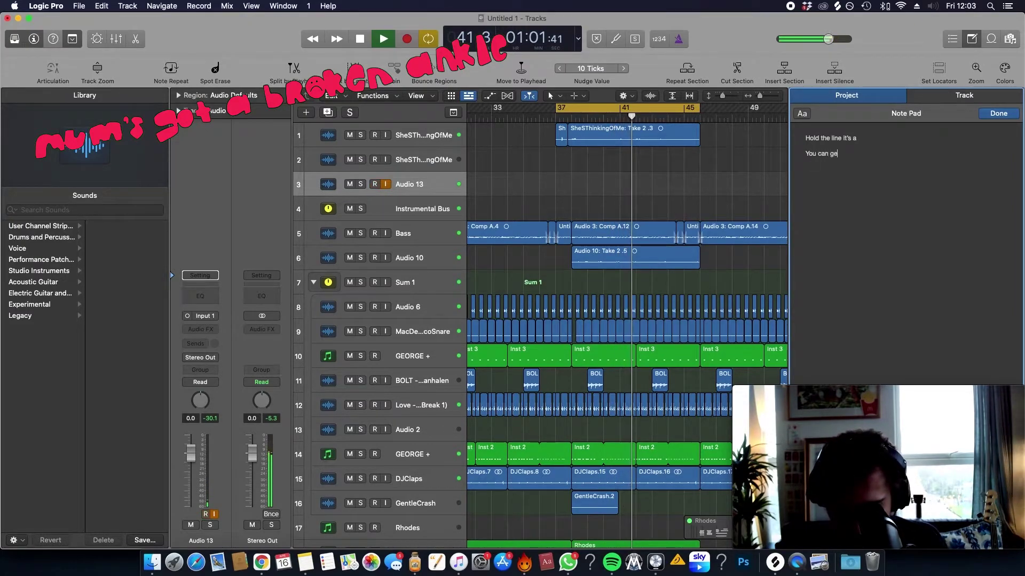
type("t down when")
key("Return")
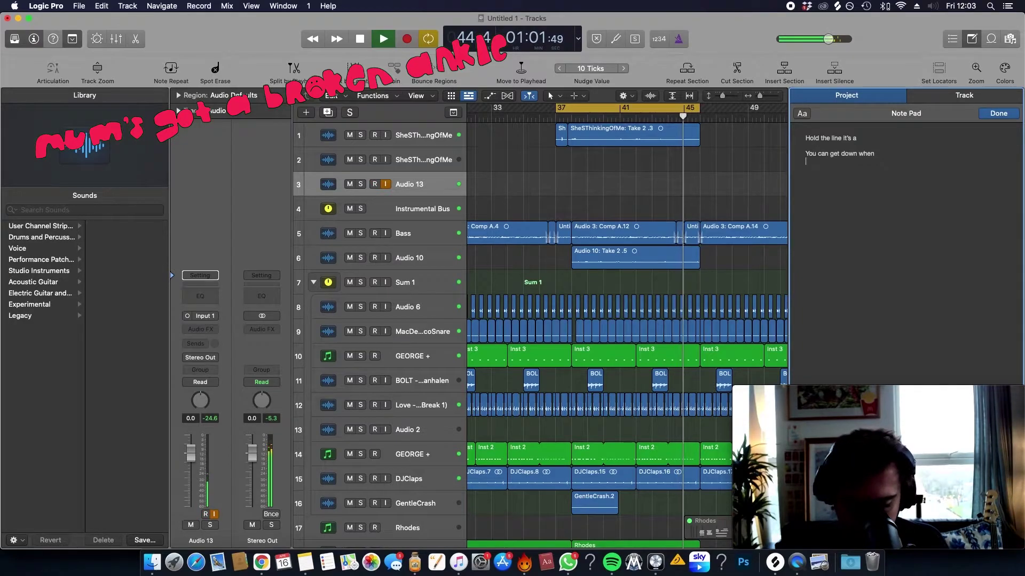
type("Over me")
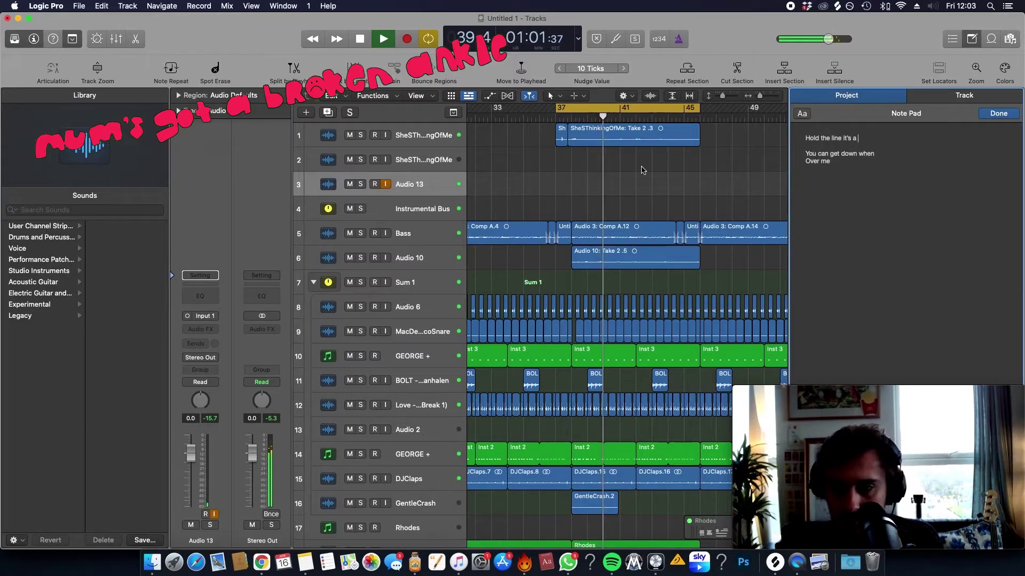
Step: Add an empty line under the first lyric and select the 'It's' line, listening to the beat
left_click(660, 169)
key("space")
left_click(904, 137)
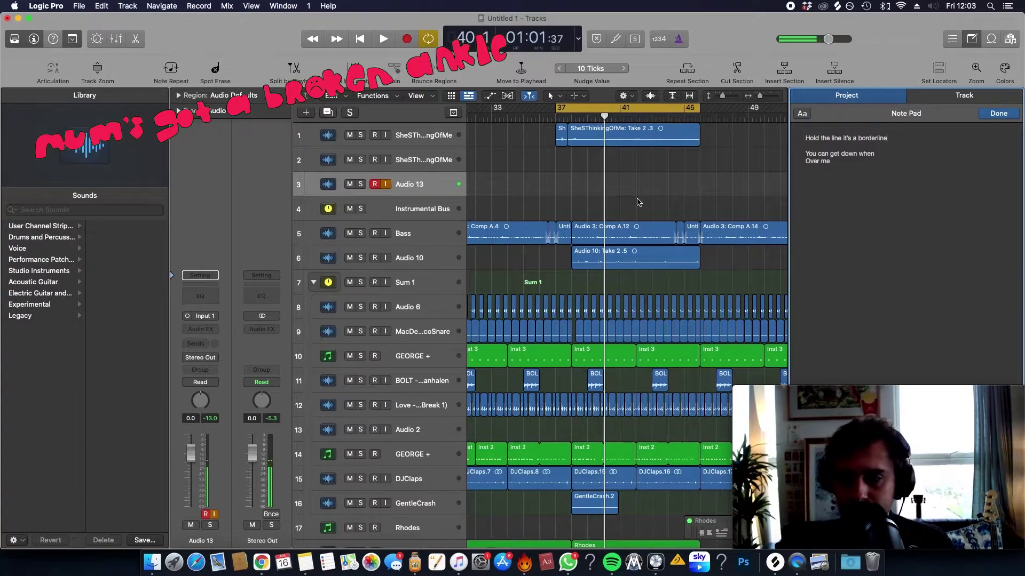
left_click(678, 190)
key("space")
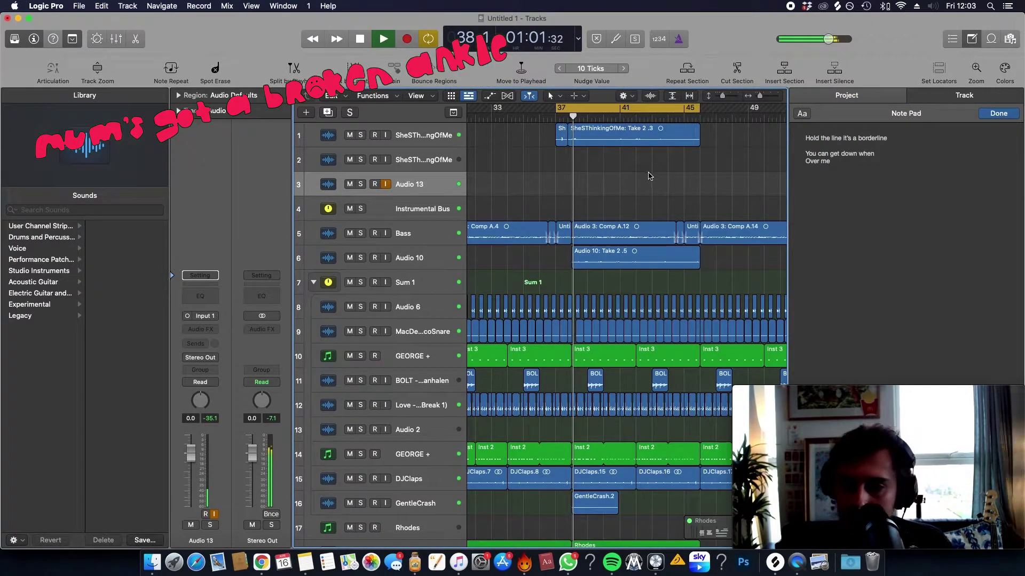
left_click(927, 143)
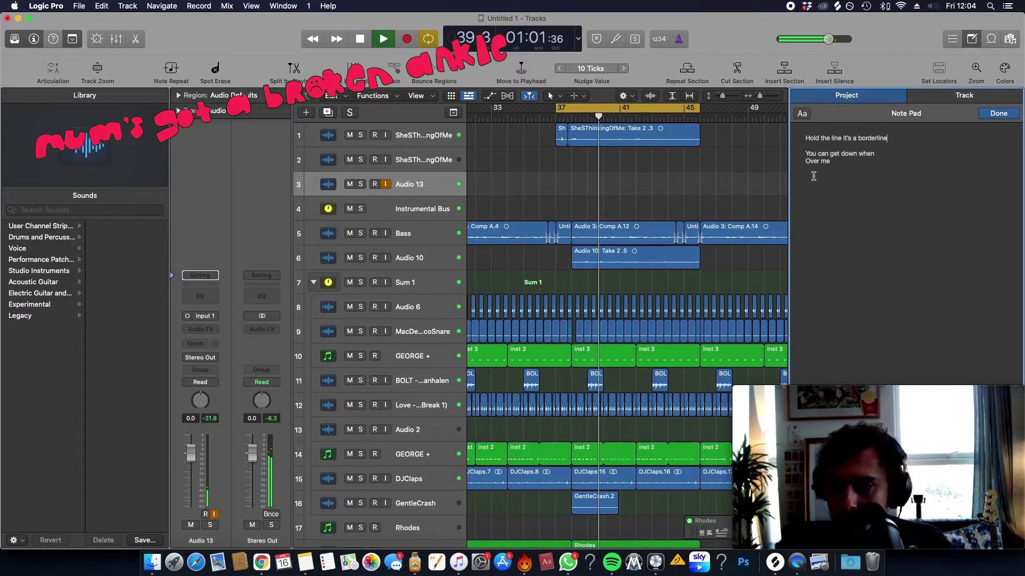
key("Return")
left_click(665, 192)
key("space")
left_click(920, 140)
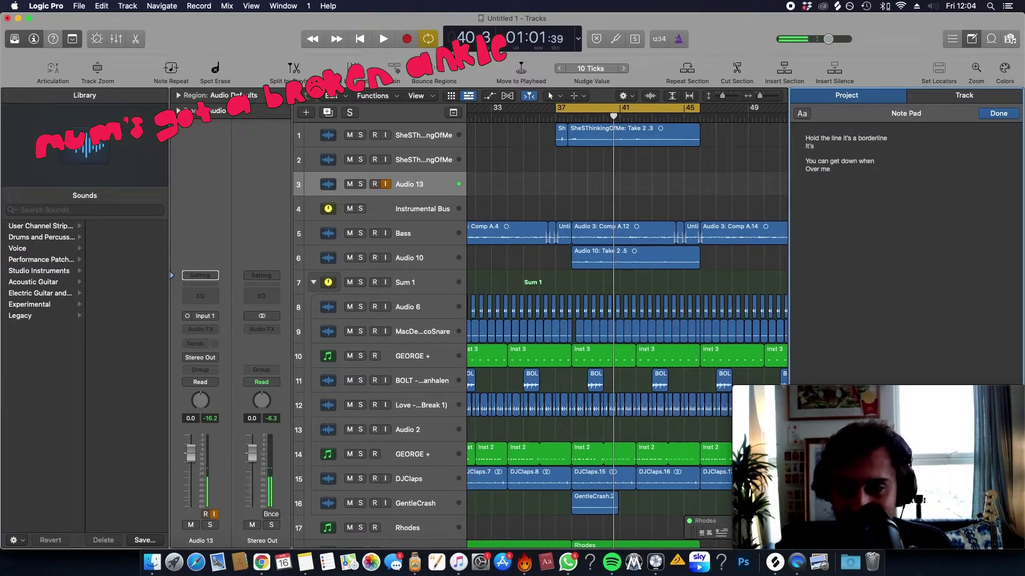
left_click(667, 183)
key("space")
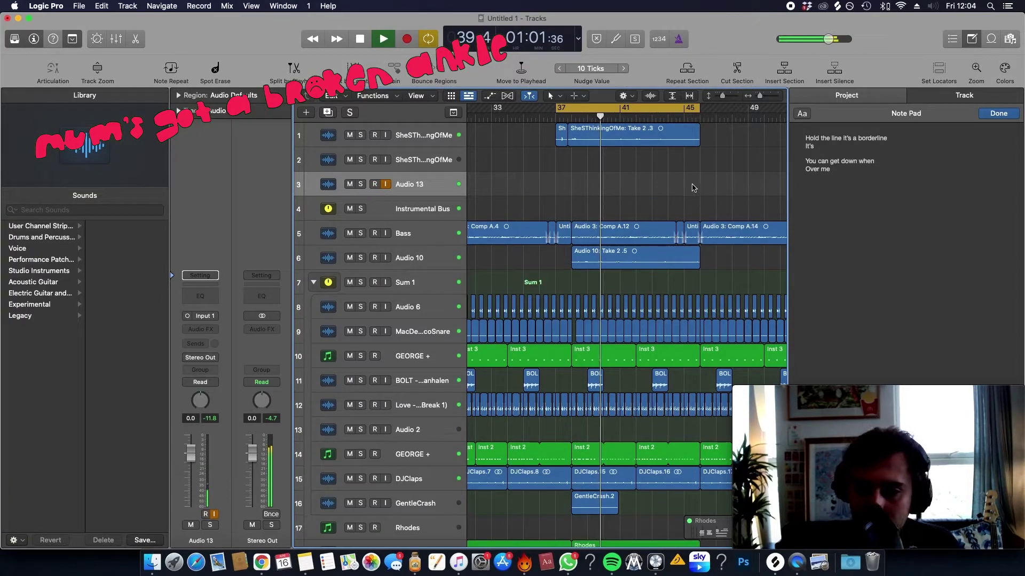
key("space")
left_click(848, 153)
triple_click(851, 148)
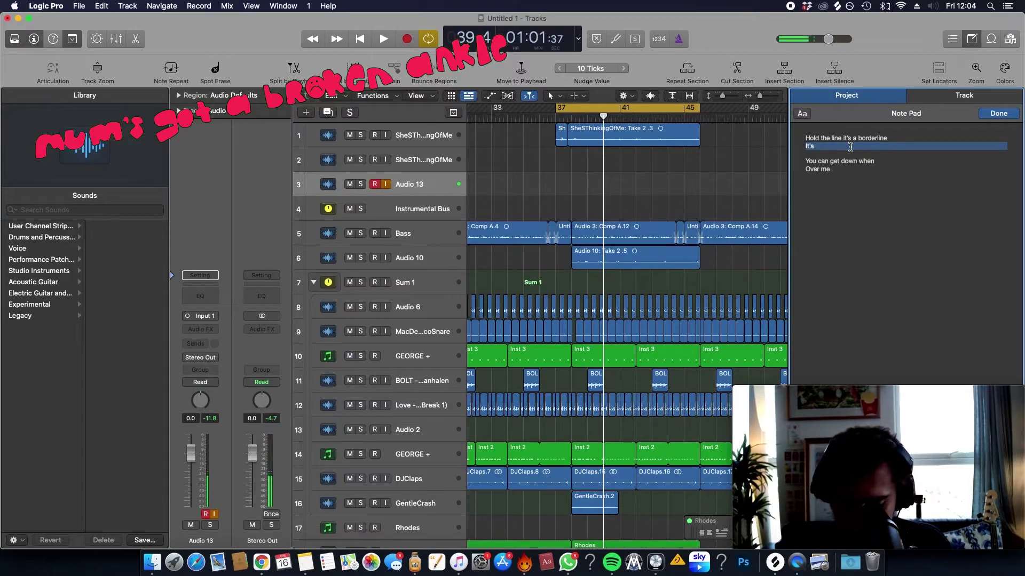
Step: Write 'Miss all the time' and 'you don't say that', loop bars 37–45, and add a line above 'Over me'
type("Miss a")
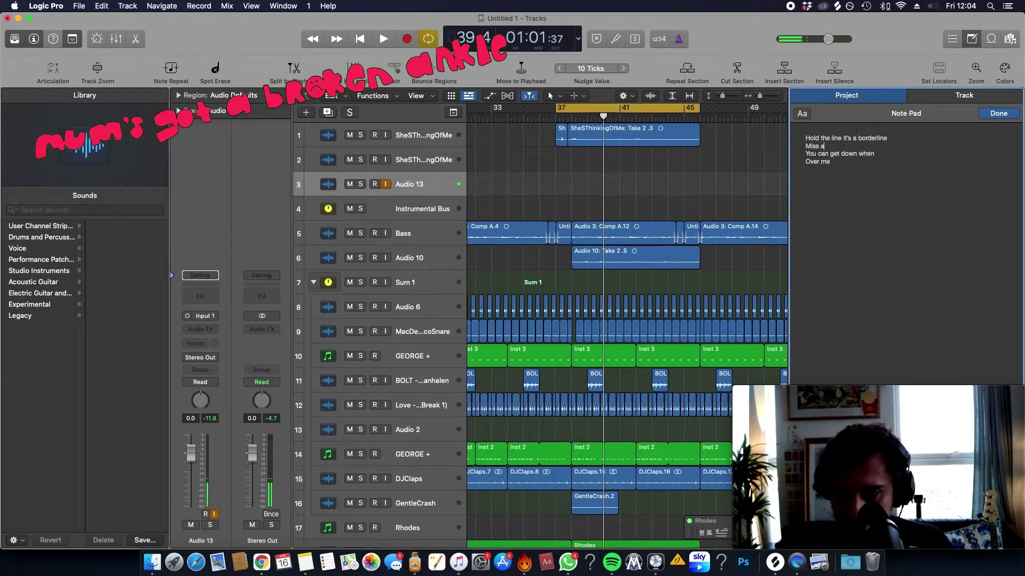
left_click(663, 199)
key("space")
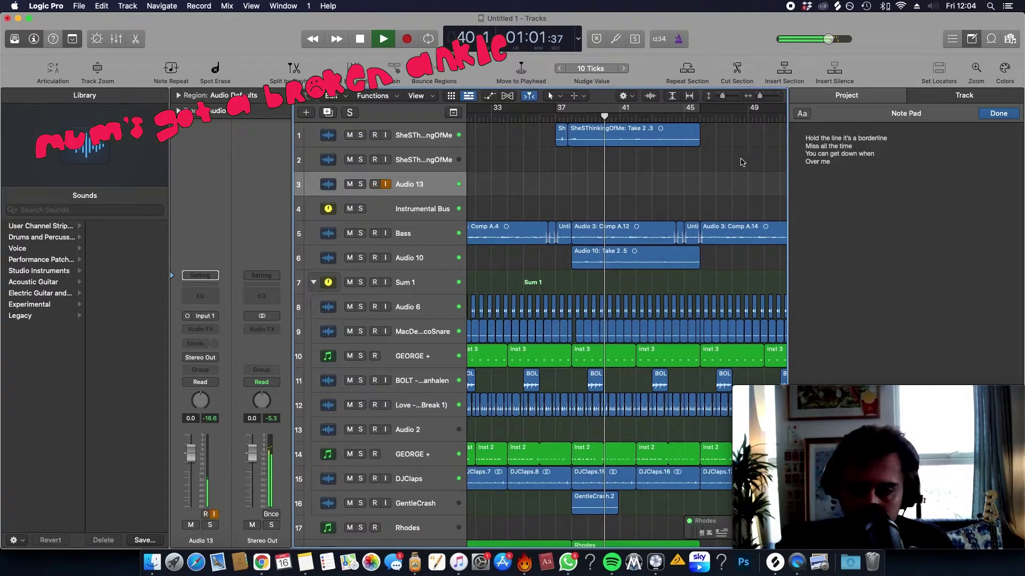
left_click(867, 146)
key("Return")
key("BackSpace")
key("Right")
key("Right")
key("Right")
key("Right")
key("Right")
key("Right")
type("you don't say that")
left_click(701, 192)
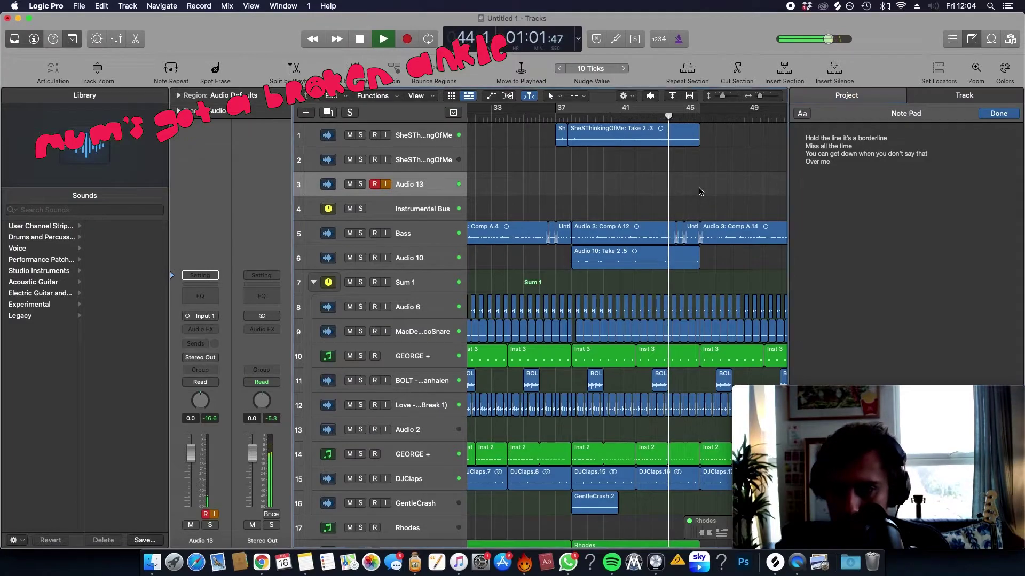
key("c")
left_click(943, 166)
key("super+Left")
key("Return")
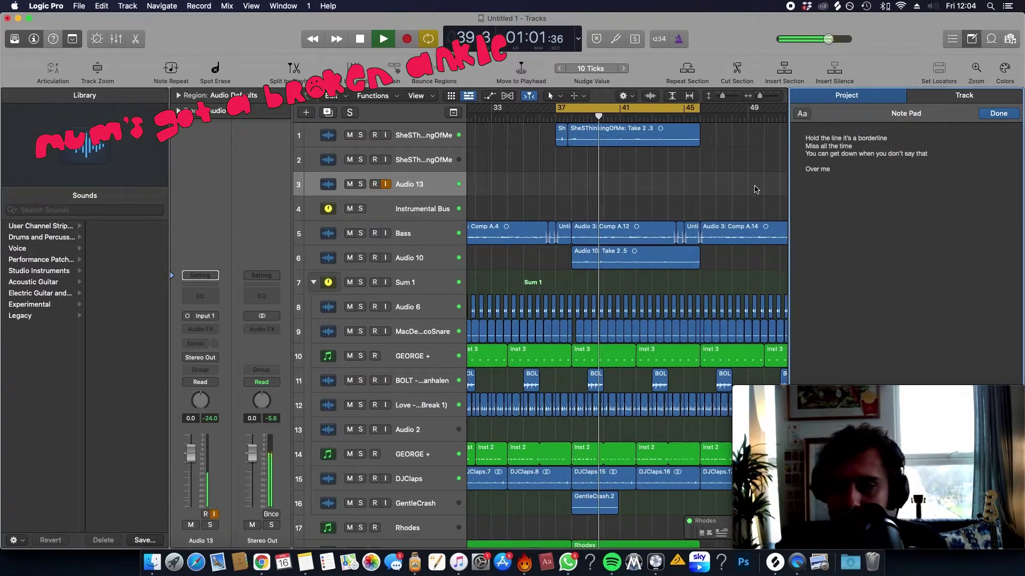
triple_click(870, 147)
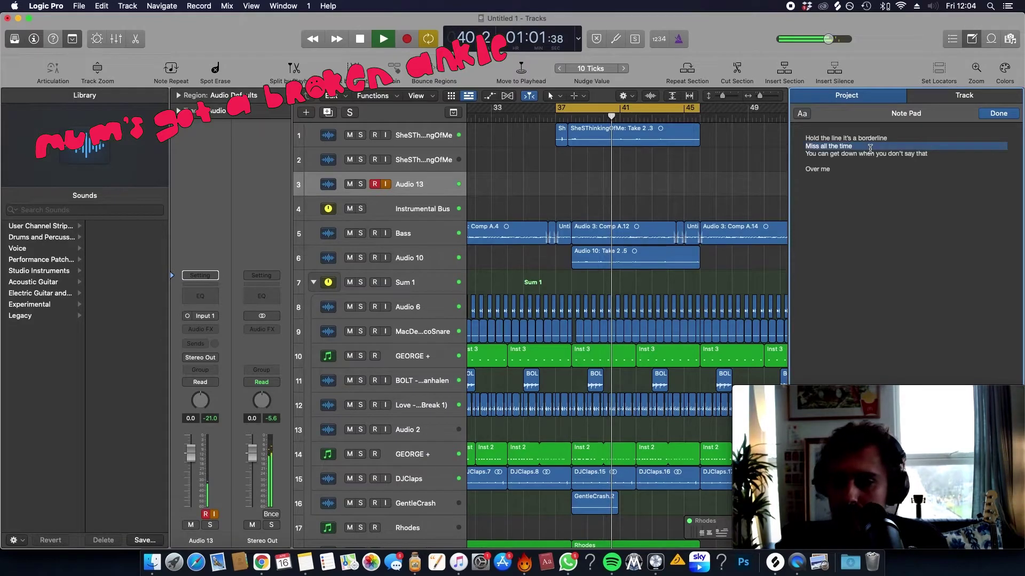
Step: Change the line to 'Miss summertime' and extend the next to 'Over me it was all the pain'
left_click(870, 149)
key("BackSpace")
key("BackSpace")
key("BackSpace")
key("BackSpace")
key("BackSpace")
key("BackSpace")
key("BackSpace")
key("BackSpace")
key("alt+BackSpace")
type("summertime")
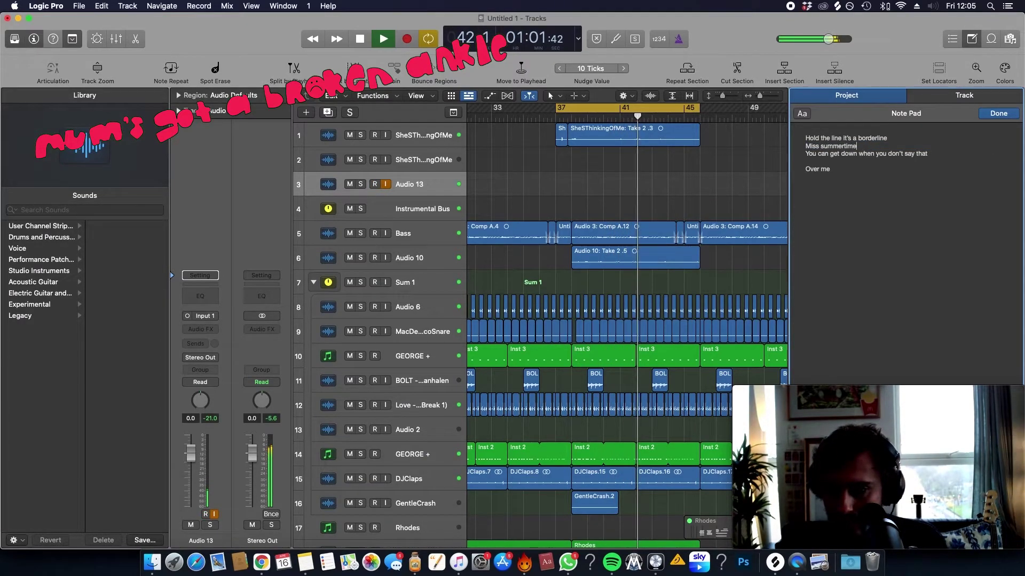
left_click(806, 162)
type("O")
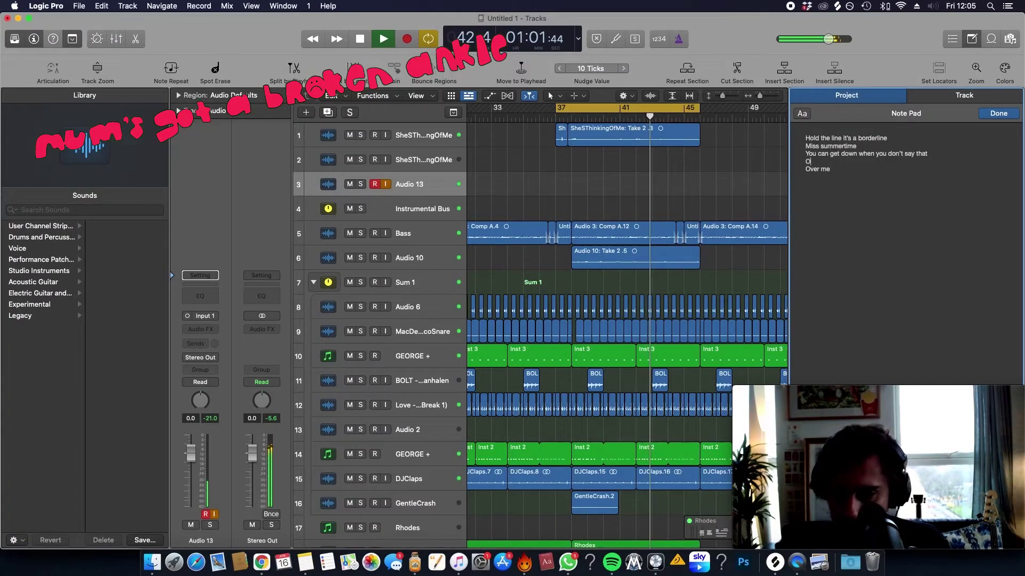
key("BackSpace")
key("BackSpace")
type("it was all the pain")
Step: Start a new lyric line 'In time there's a b' and set a cycle range over bars 41–47
left_click(724, 177)
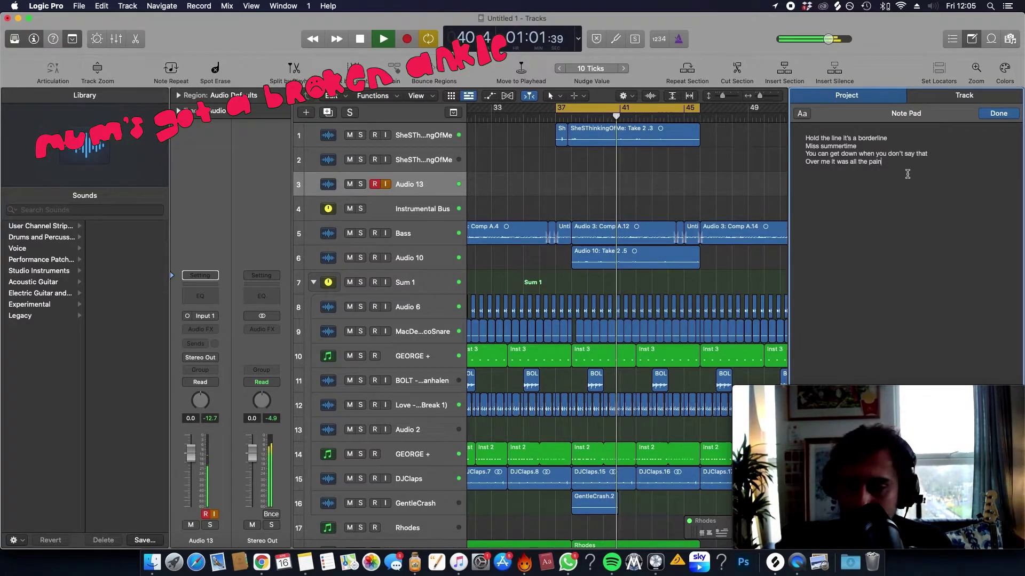
left_click(777, 198)
key("c")
left_click(935, 152)
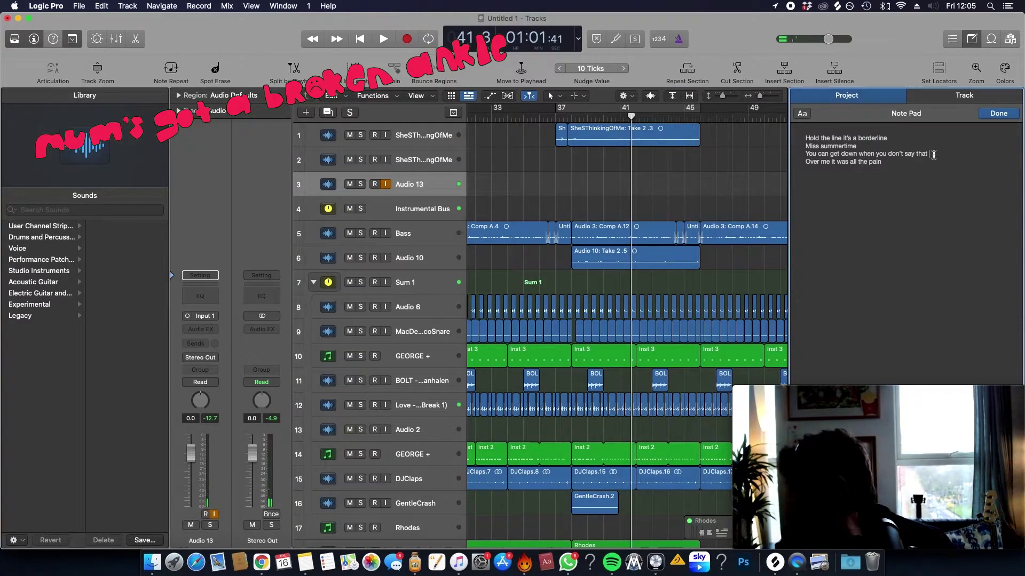
left_click(670, 197)
key("space")
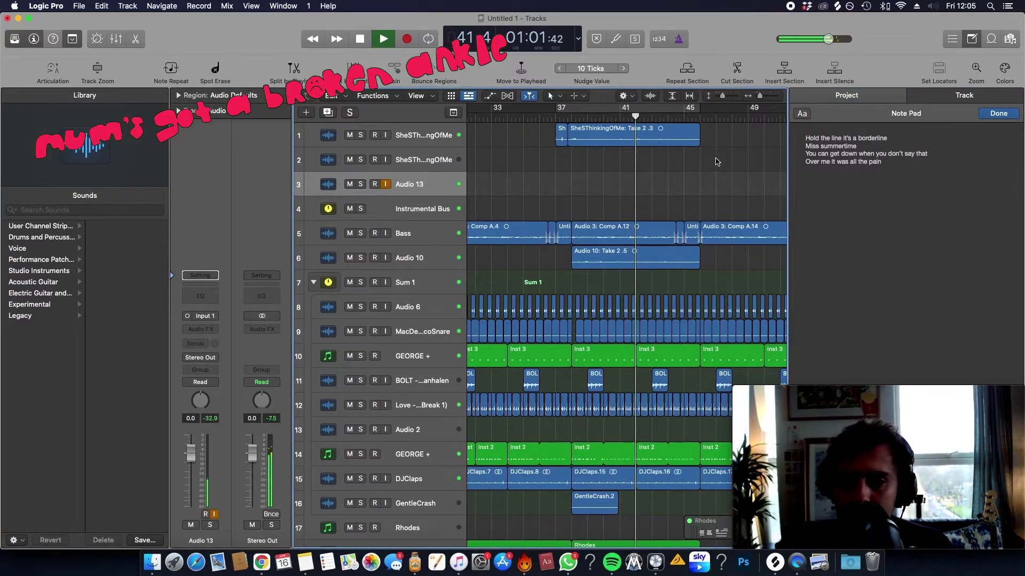
left_click(909, 170)
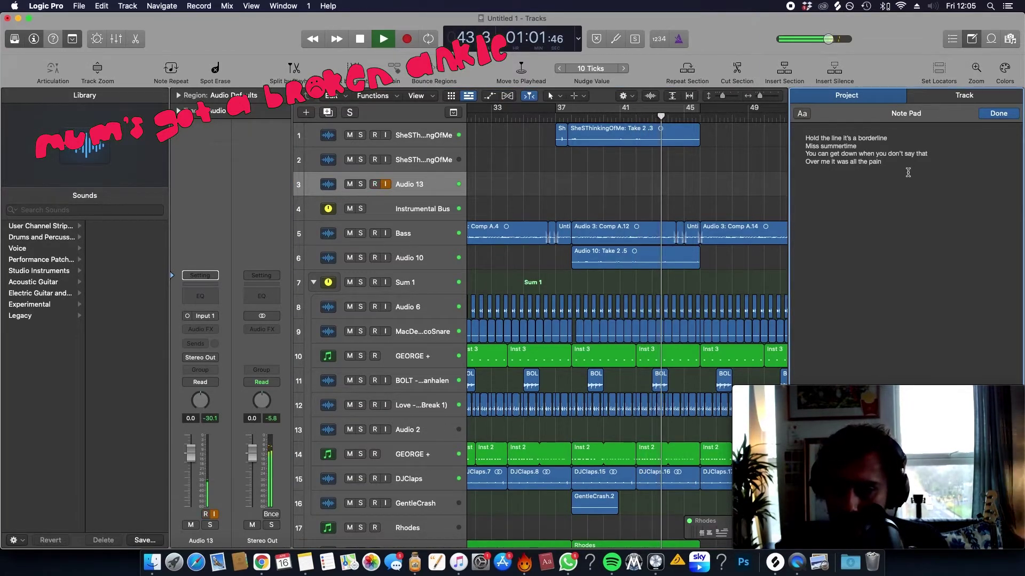
key("BackSpace")
type("n")
key("Return")
type("In time ")
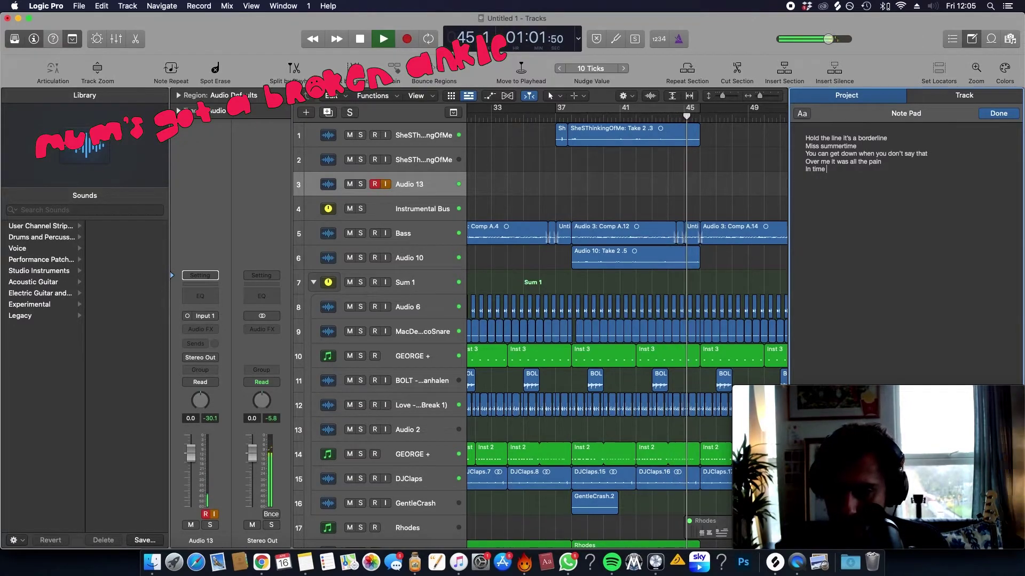
type("there's ")
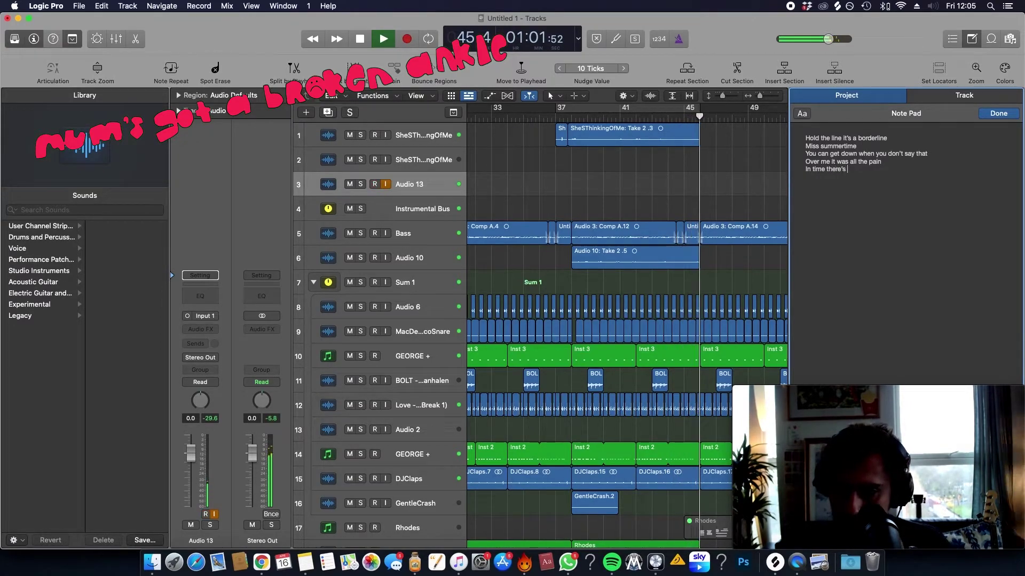
type("a b")
left_click(773, 181)
key("space")
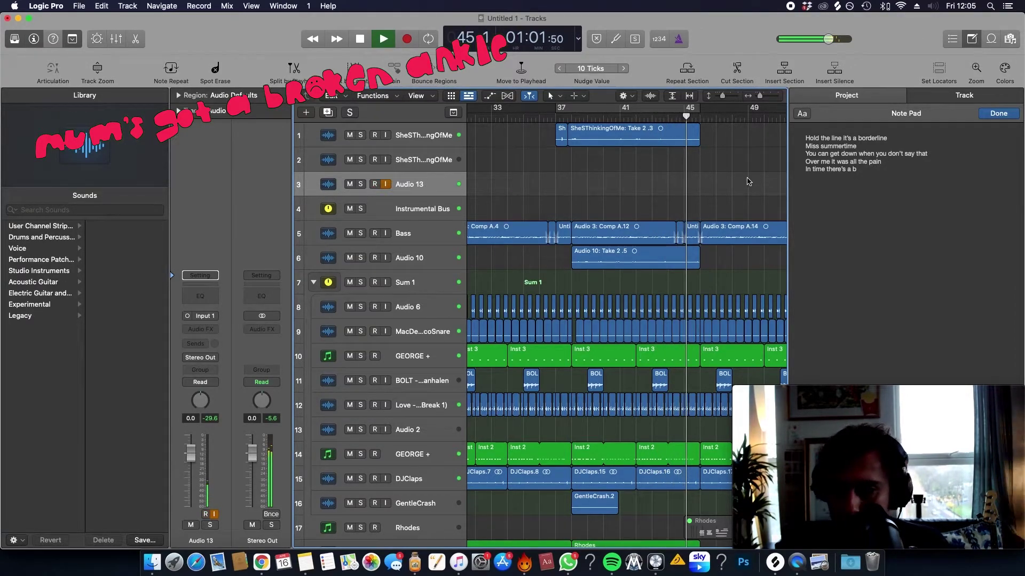
left_click_drag(632, 107, 731, 109)
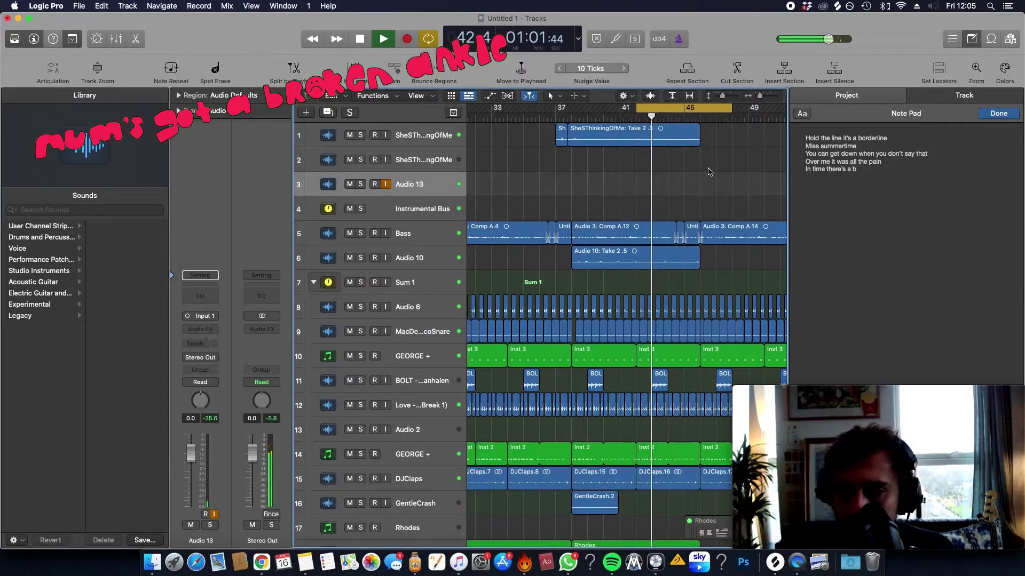
Step: Turn looping off and begin a new lyric line with 'One' while the beat plays
key("c")
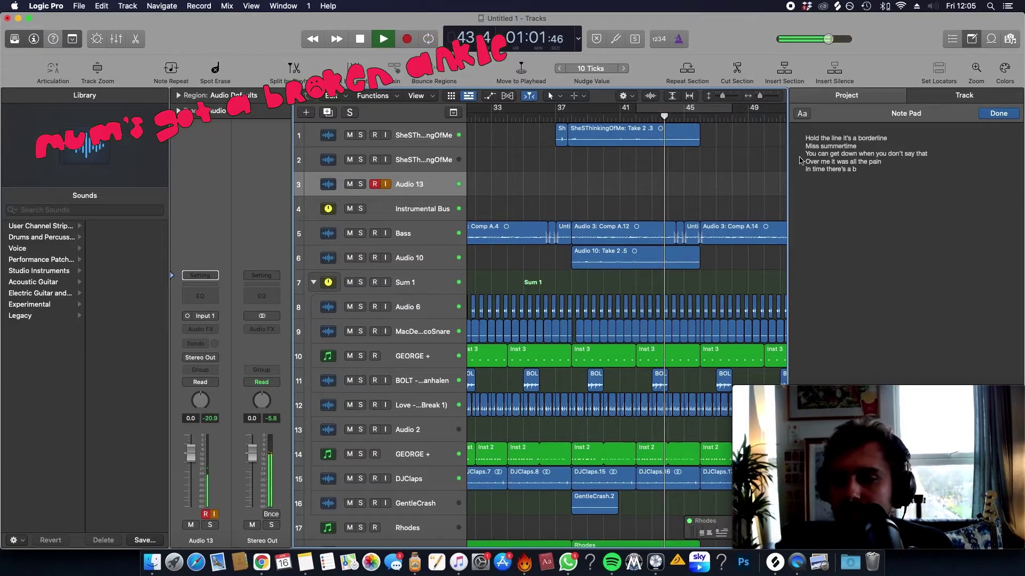
key("space")
left_click(889, 172)
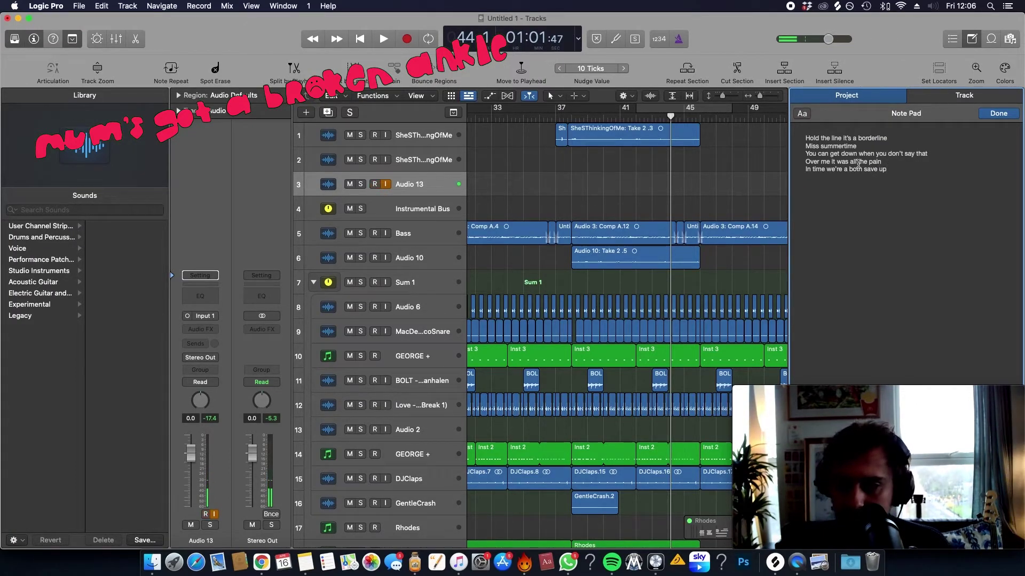
key("space")
left_click(903, 180)
type("]")
key("Return")
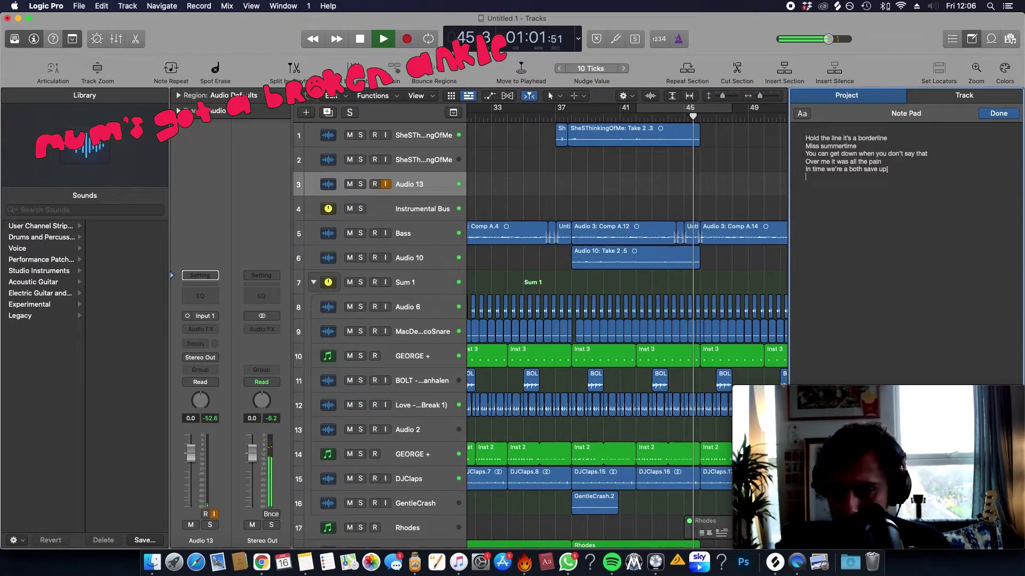
type("Wo")
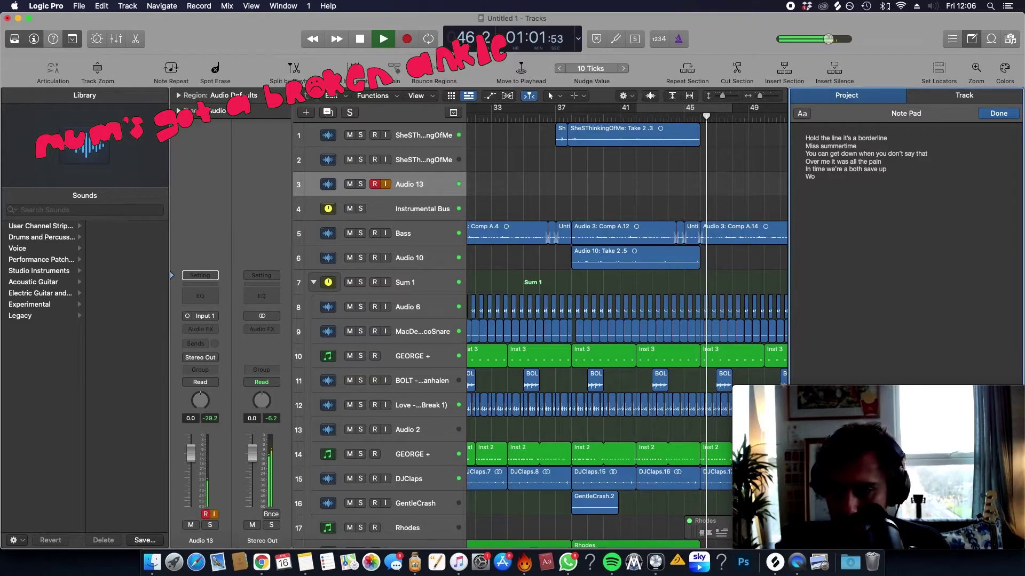
key("BackSpace")
key("BackSpace")
type("One")
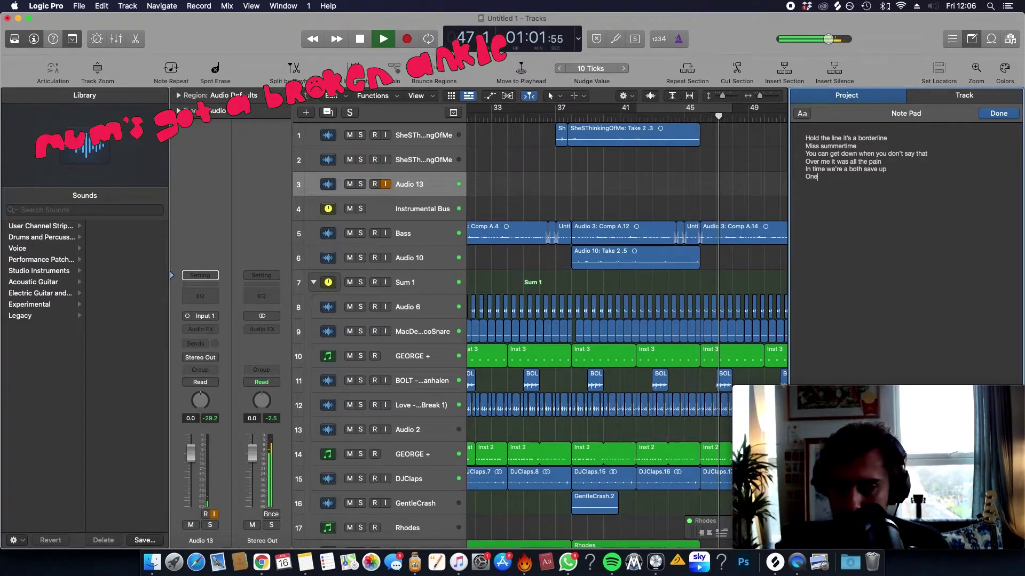
Step: Finish the line 'One let when we both say that' and loop bars 38–46
left_click(668, 117)
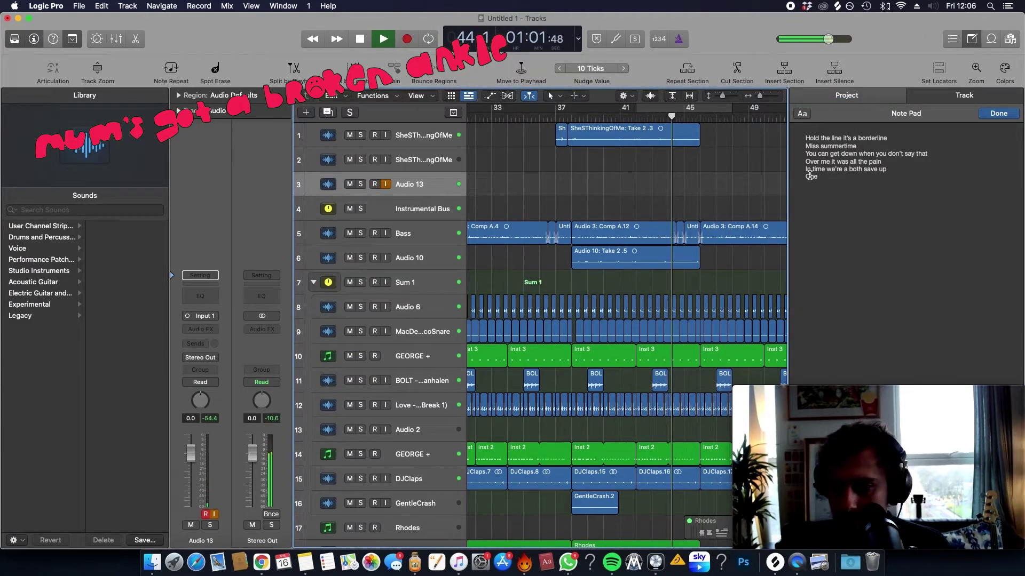
left_click(821, 190)
type("le")
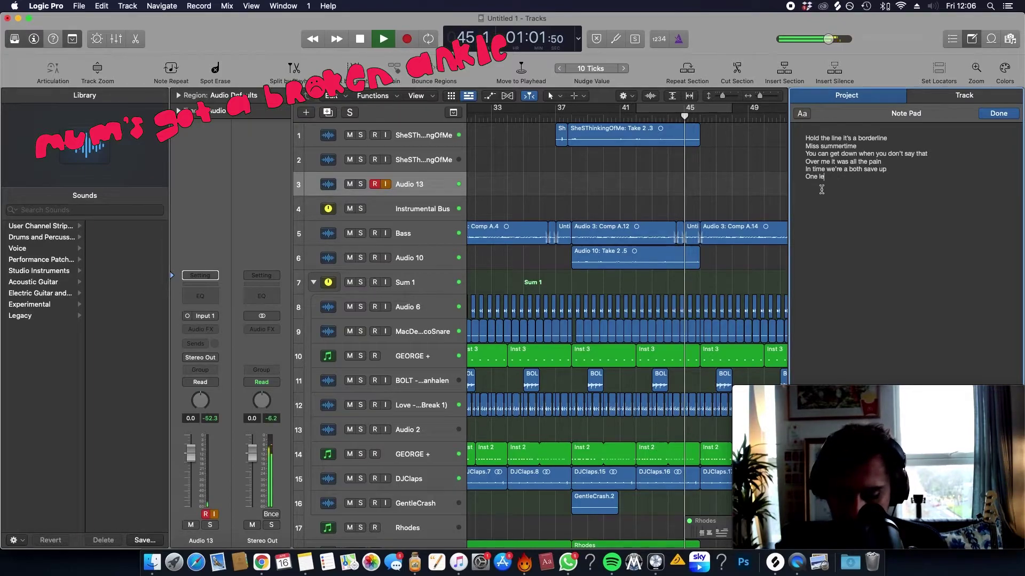
type("t when we both say that")
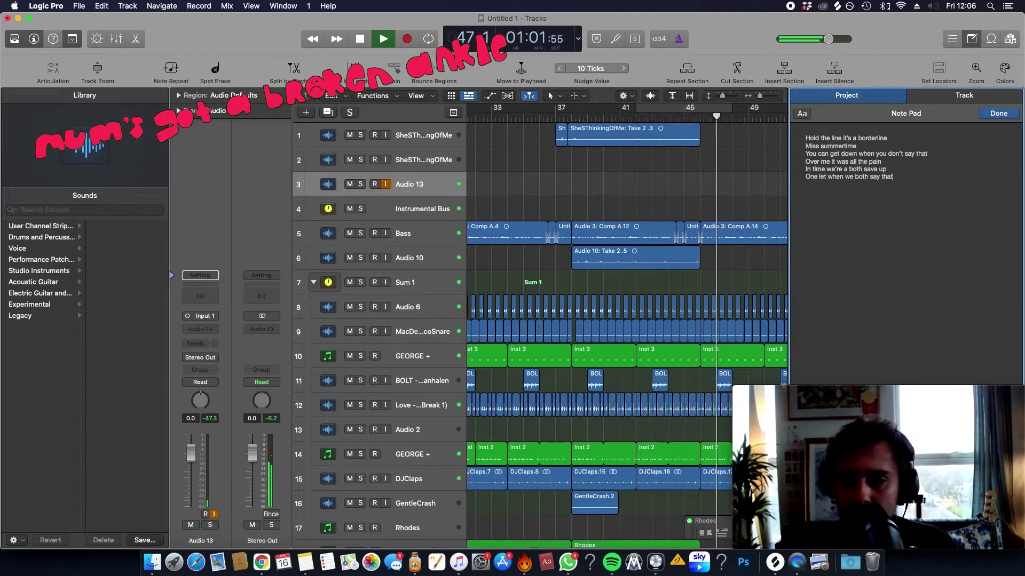
left_click(714, 182)
key("space")
left_click_drag(575, 108, 701, 108)
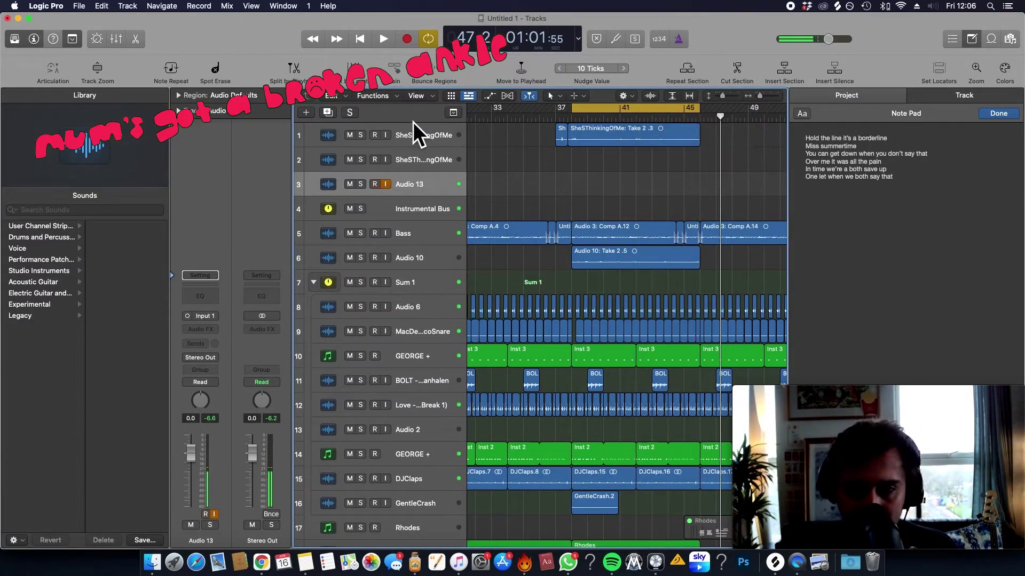
left_click(611, 156, "ctrl+alt")
Step: Duplicate the SheSThinkingOfMe vocal track with Cmd-D, keeping its plug-in chain, and zoom to bars 29–45
left_click(432, 128)
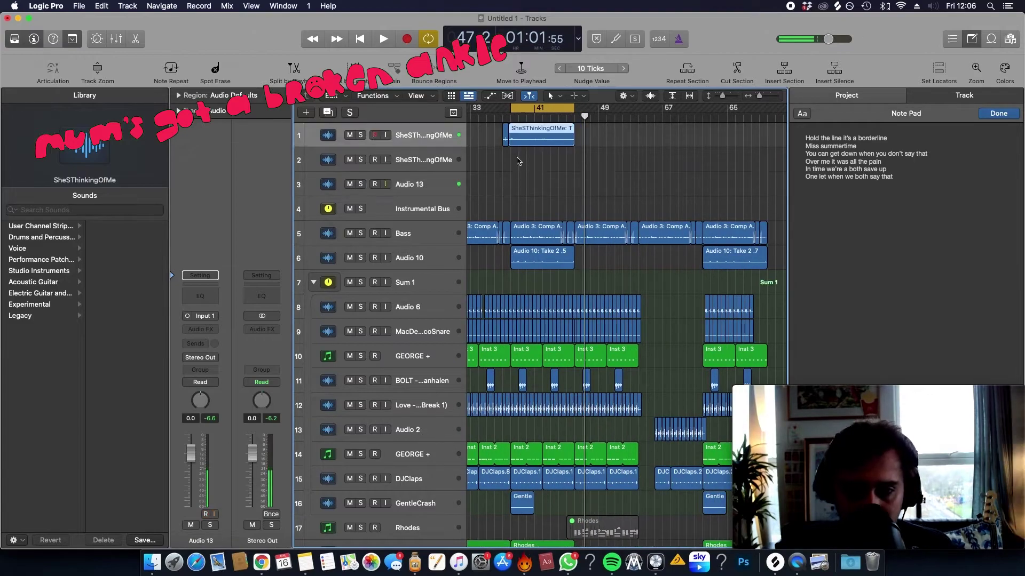
key("super+d")
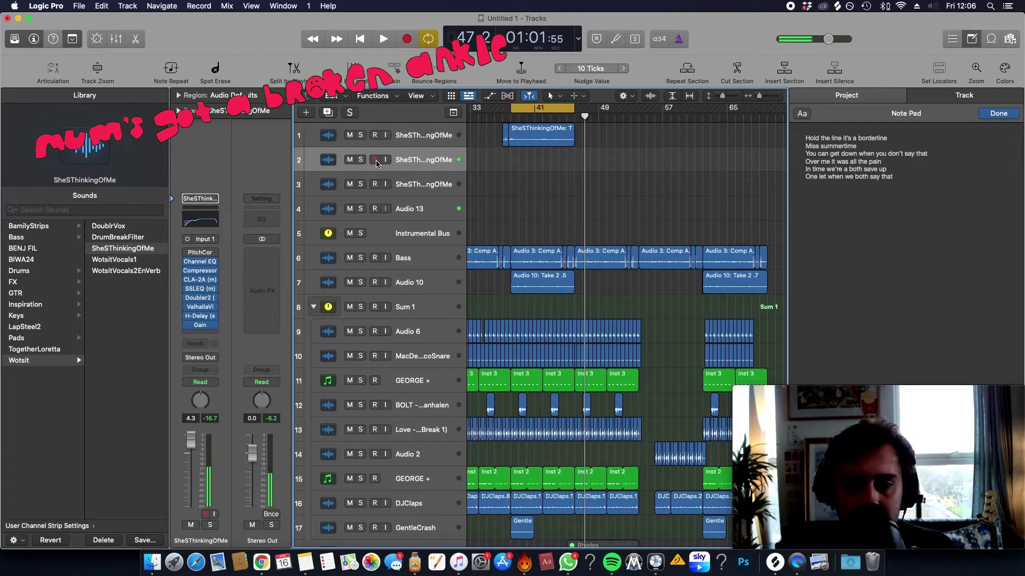
left_click(572, 161, "ctrl+alt")
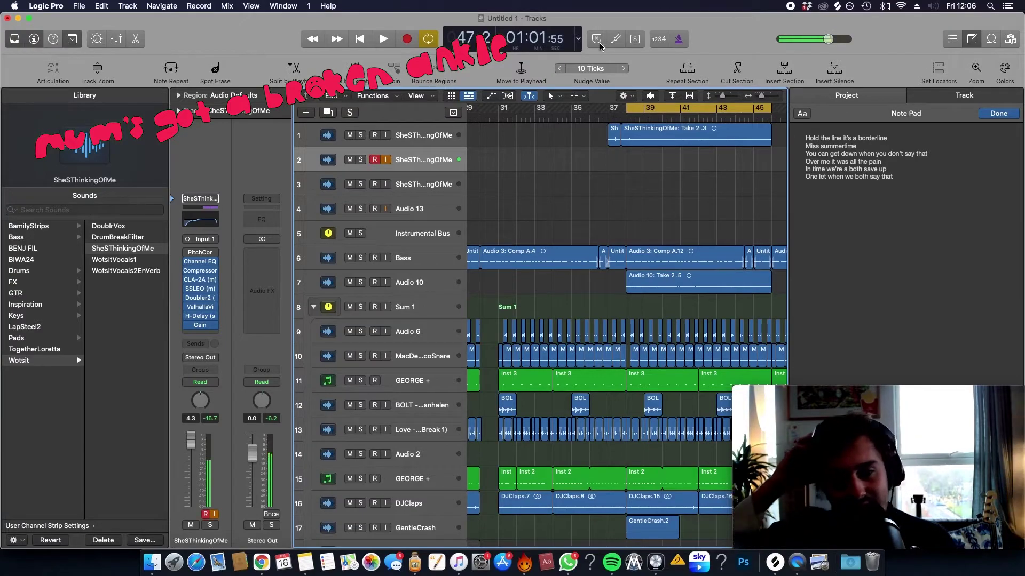
Step: Turn off input monitoring on the new track and mute the original vocal track
left_click(389, 159)
left_click(350, 135)
key("space")
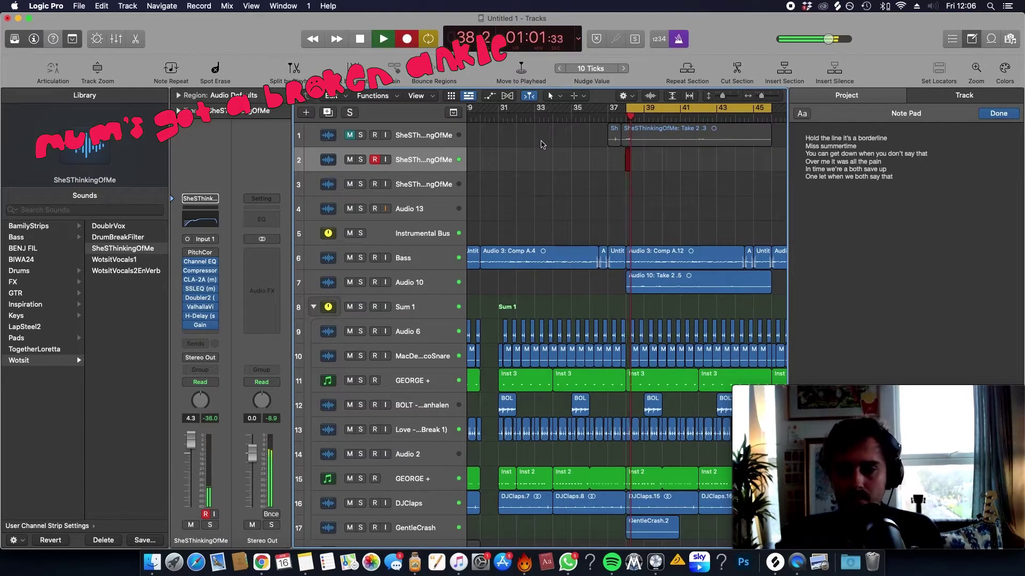
key("space")
Step: With count-in enabled, record two vocal takes on the new track and play them back
left_click(660, 43)
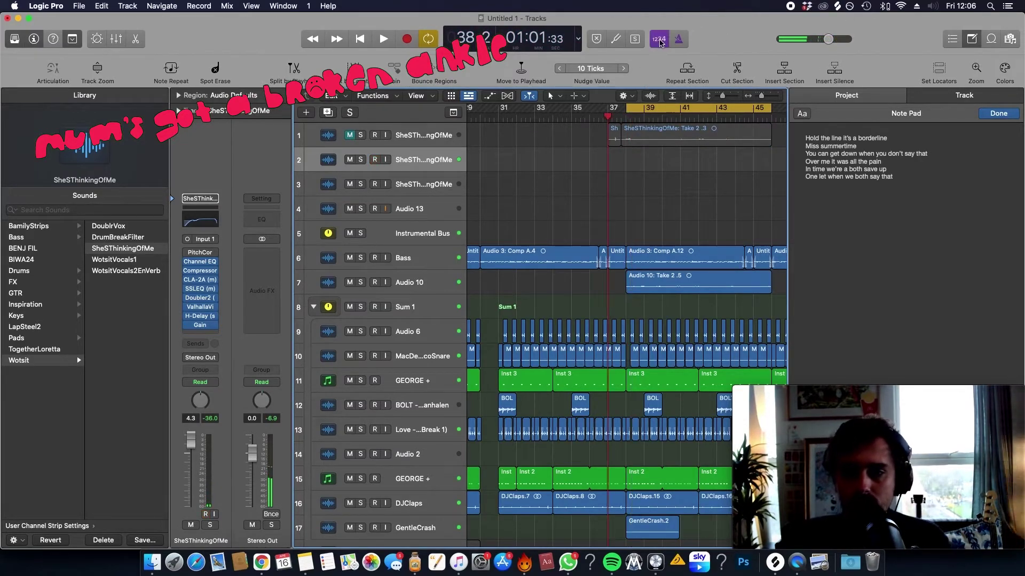
key("r")
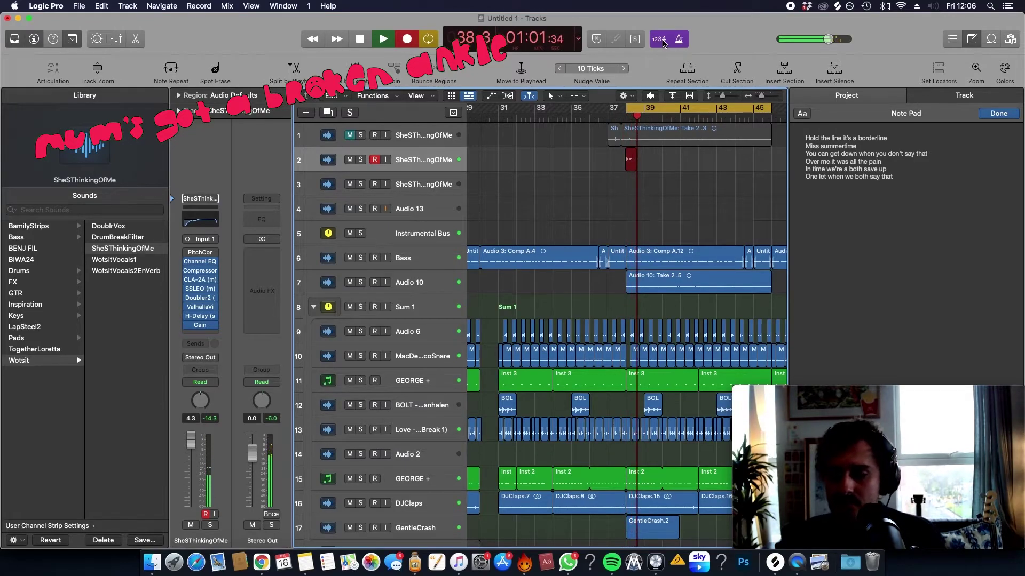
key("space")
key("v")
key("e")
key("r")
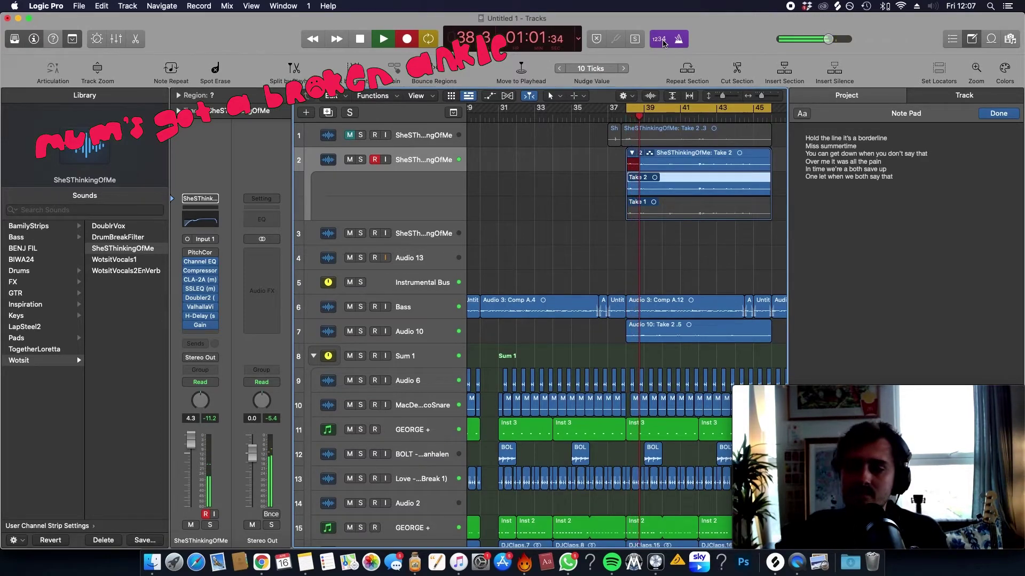
key("space")
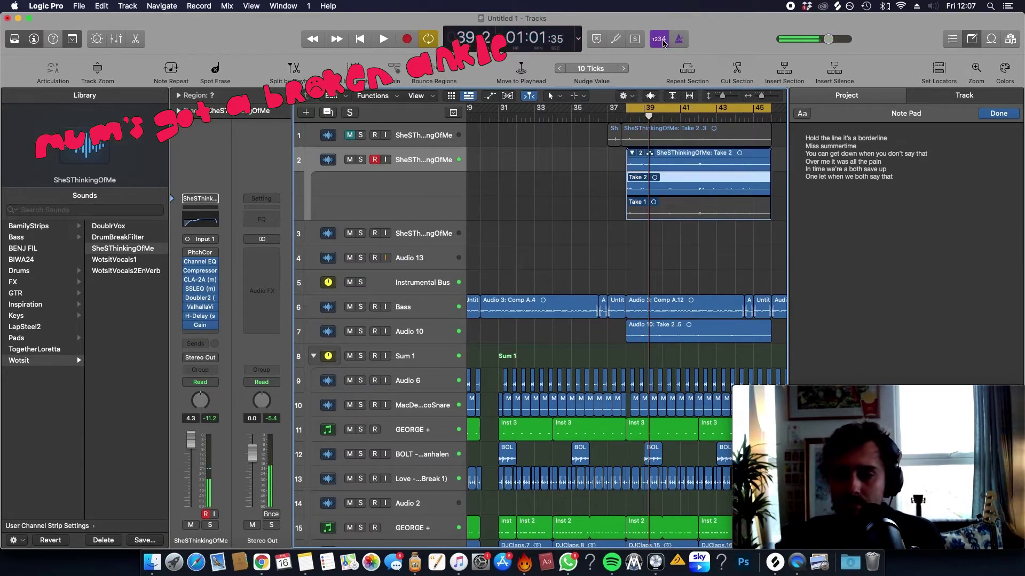
key("space")
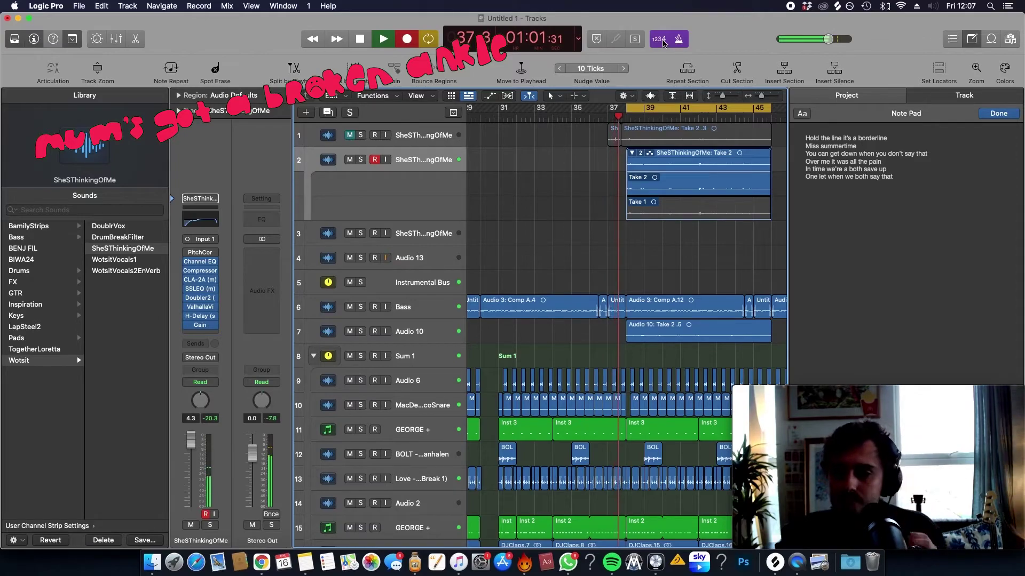
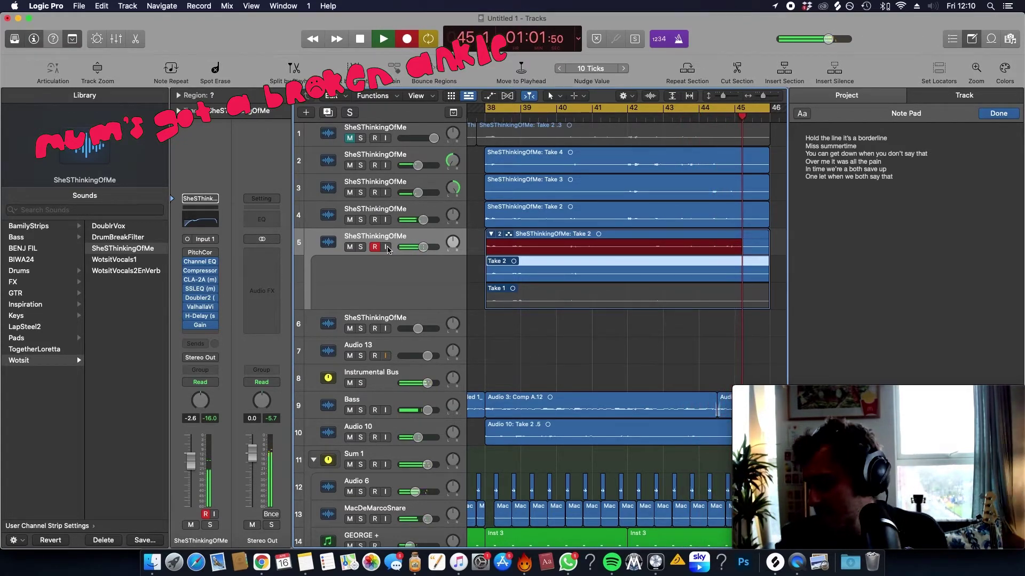
Step: Stop recording so Take 3 stacks above Takes 2 and 1 in track 5's take folder
key("space")
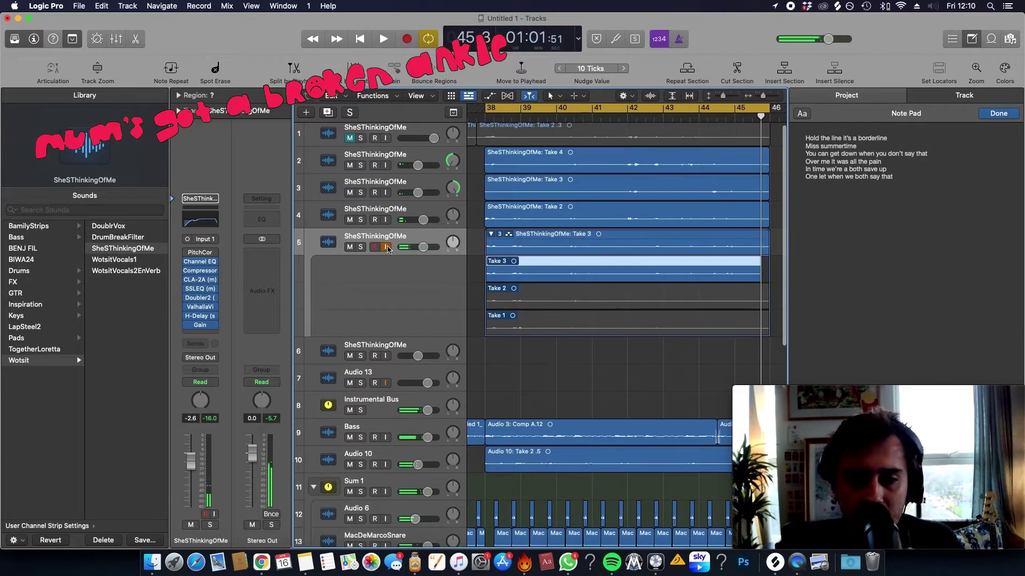
Step: Unpack the three takes onto tracks 5–7 and turn off input monitoring on track 5
left_click(502, 240)
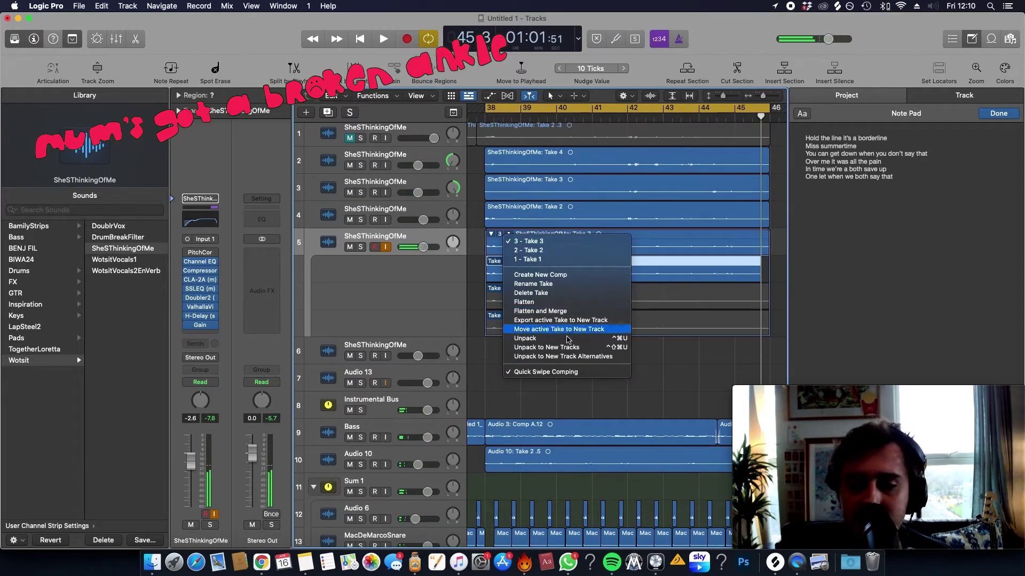
left_click(551, 350)
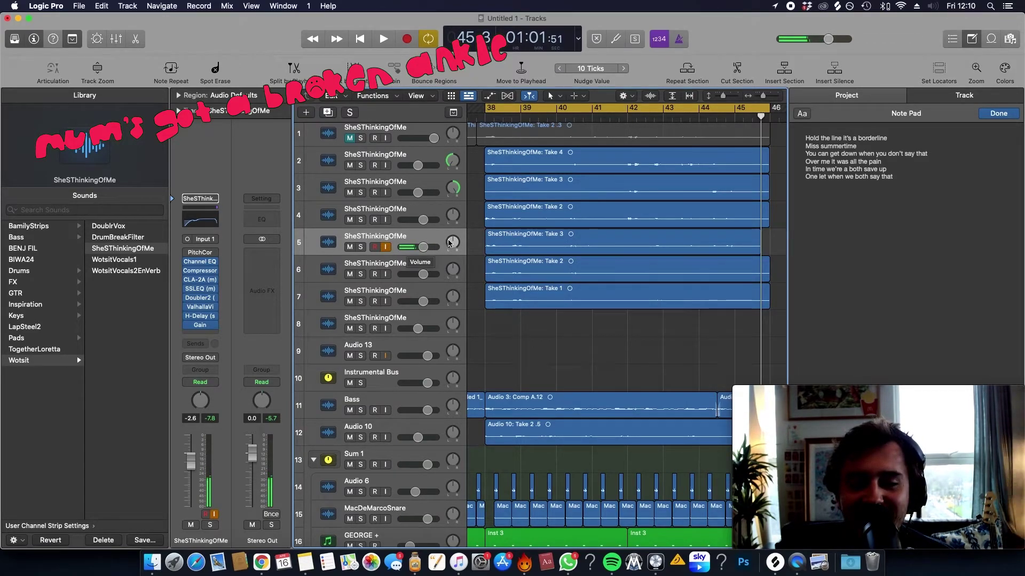
key("space")
left_click(387, 246)
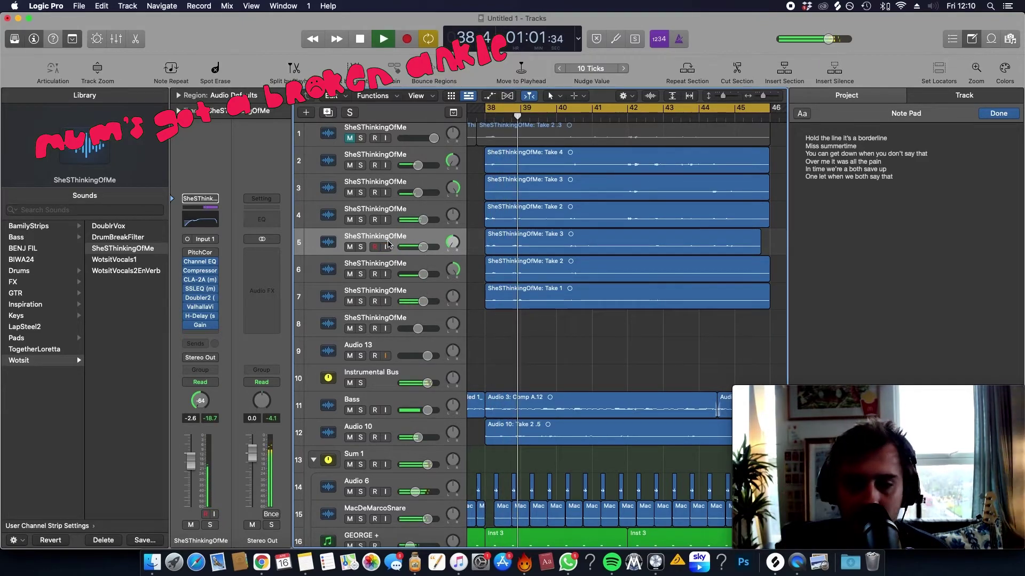
key("space")
Step: Select all three take tracks and lower their volume together to -5.0 dB
left_click(387, 289)
left_click(409, 235, "shift")
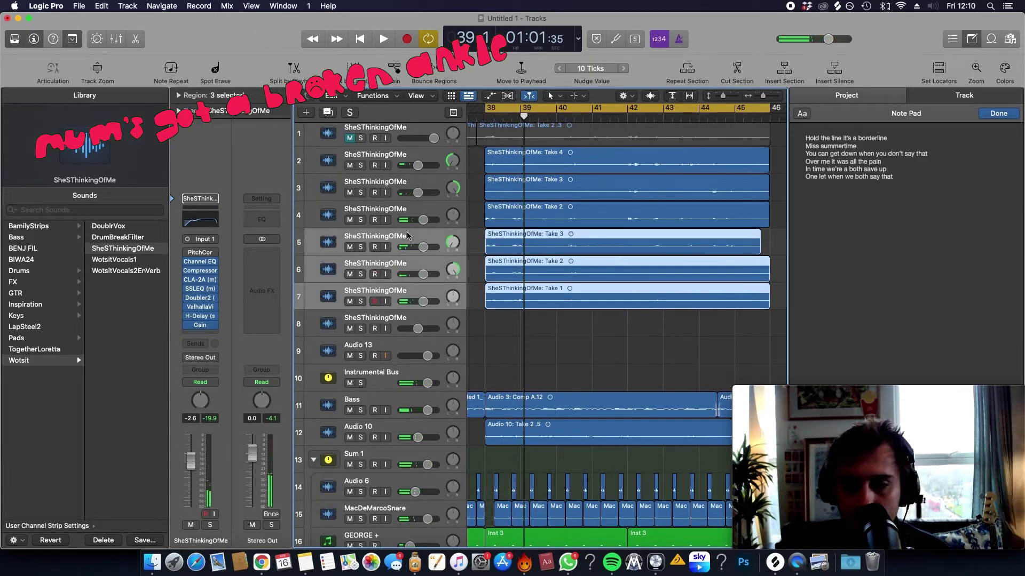
scroll(558, 217, "up", 5)
scroll(559, 218, "left", 4)
scroll(560, 220, "right", 2)
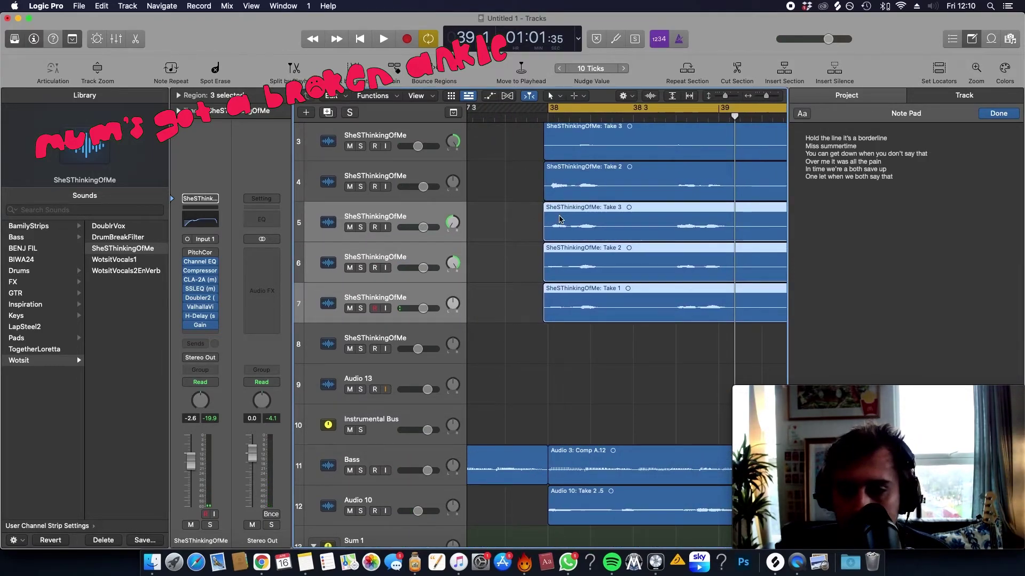
key("space")
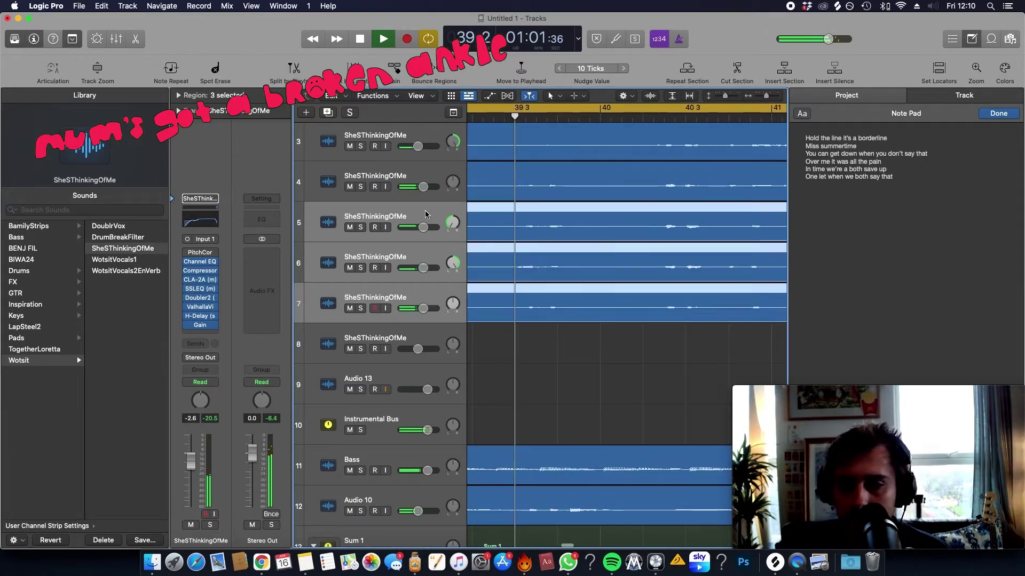
left_click_drag(423, 227, 419, 228)
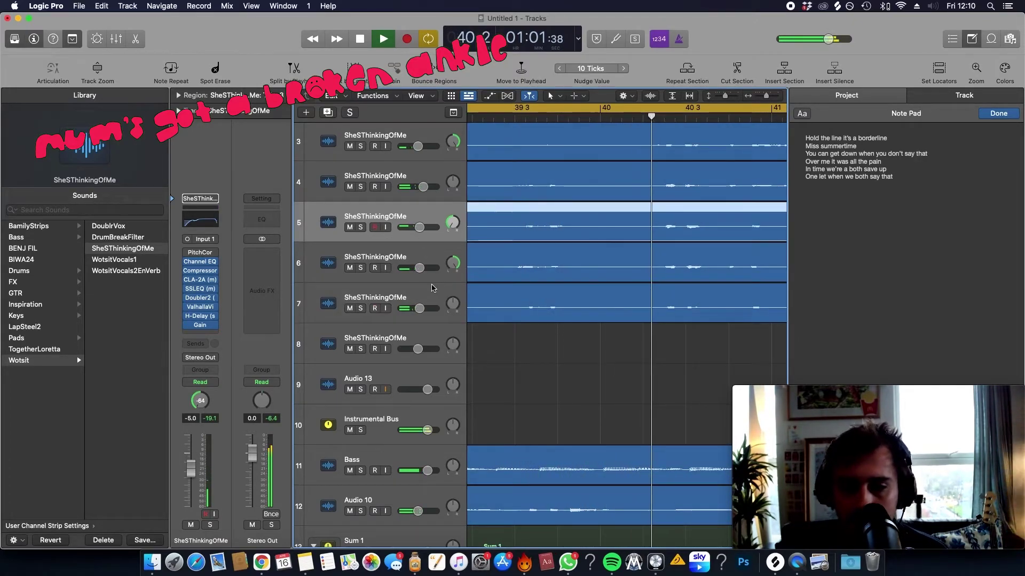
Step: Zoom out and reselect the three take tracks for grouping
key("super+Left")
key("super+Left")
key("super+Left")
scroll(429, 281, "right", 3)
left_click(428, 302, "shift")
scroll(433, 221, "down", 1)
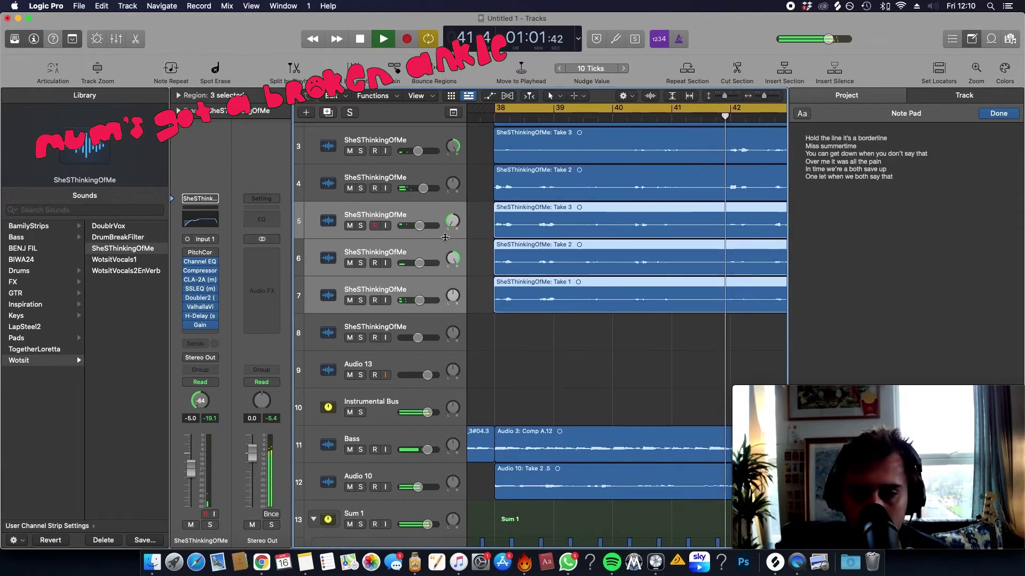
right_click(435, 215)
Step: Group the takes into summing stack Sum 3 with a Channel EQ low cut near 200 Hz
left_click(451, 322)
key("Escape")
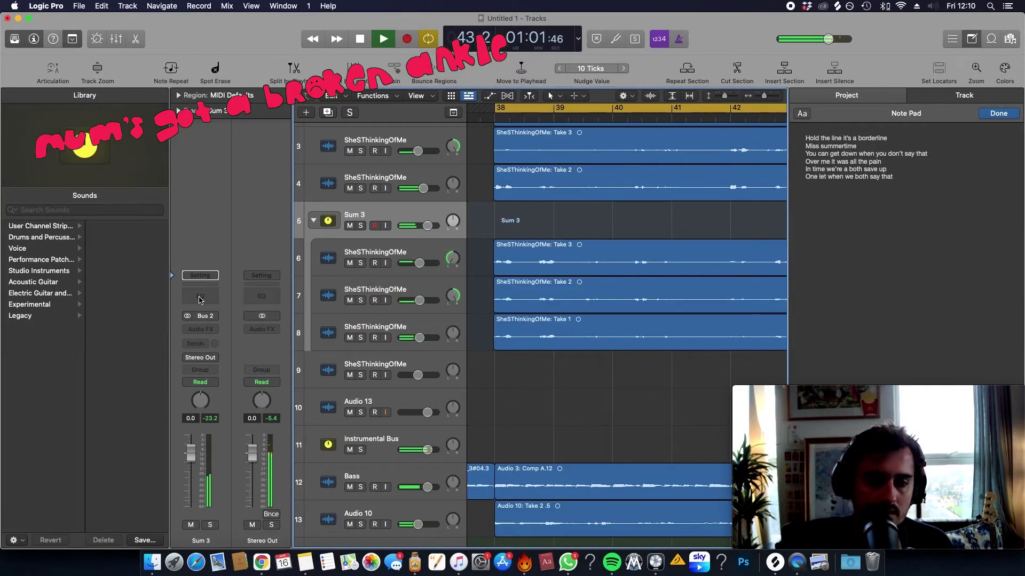
left_click(200, 297)
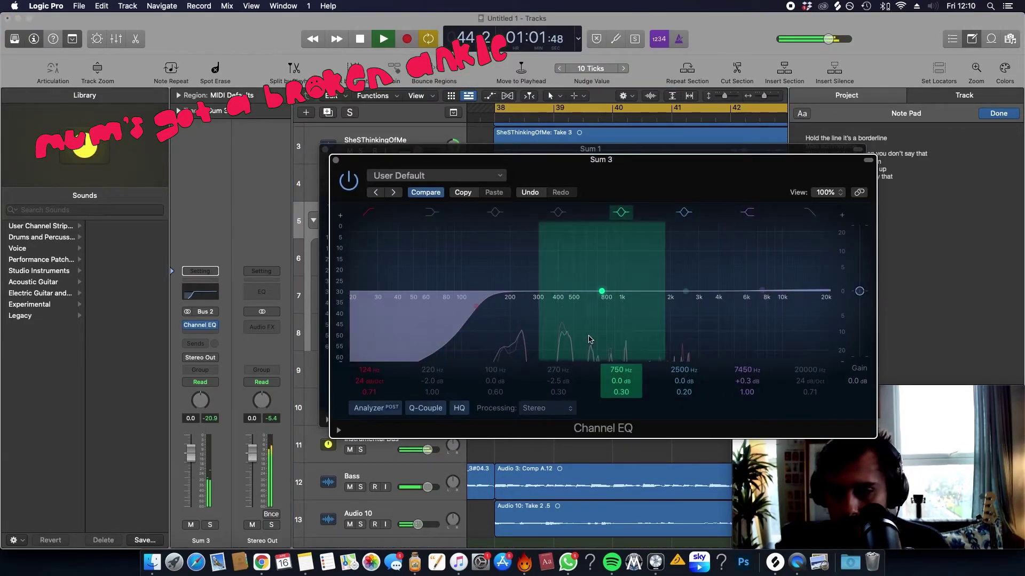
left_click_drag(385, 323, 427, 342)
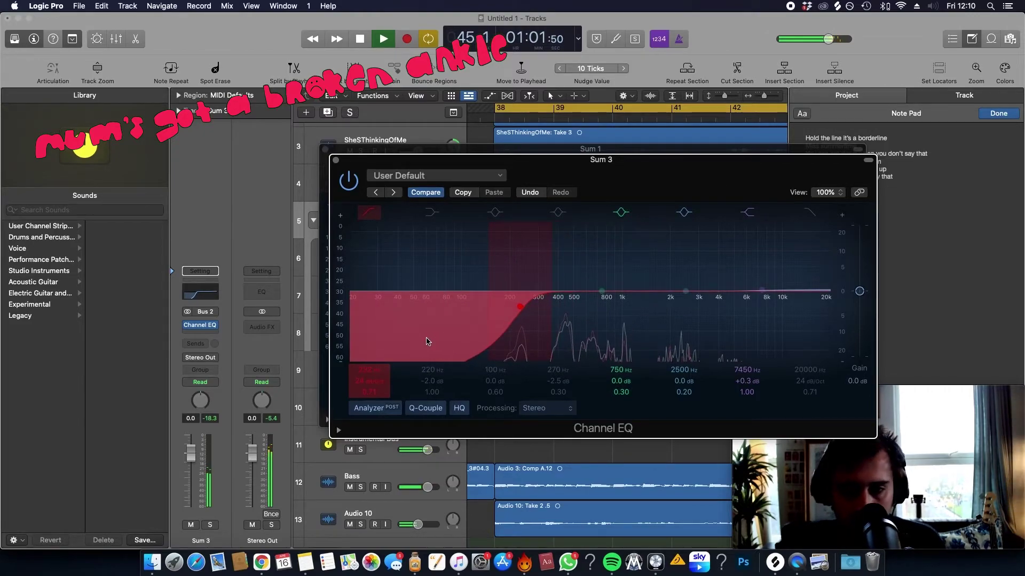
key("v")
Step: Collapse the Sum 3 stack in the track list
scroll(543, 298, "down", 10)
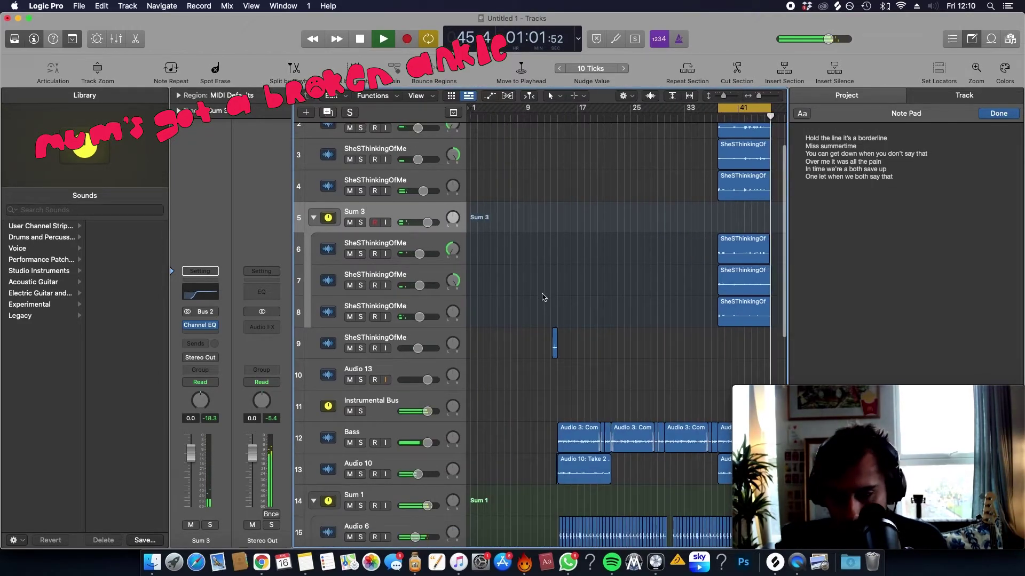
scroll(612, 288, "down", 5)
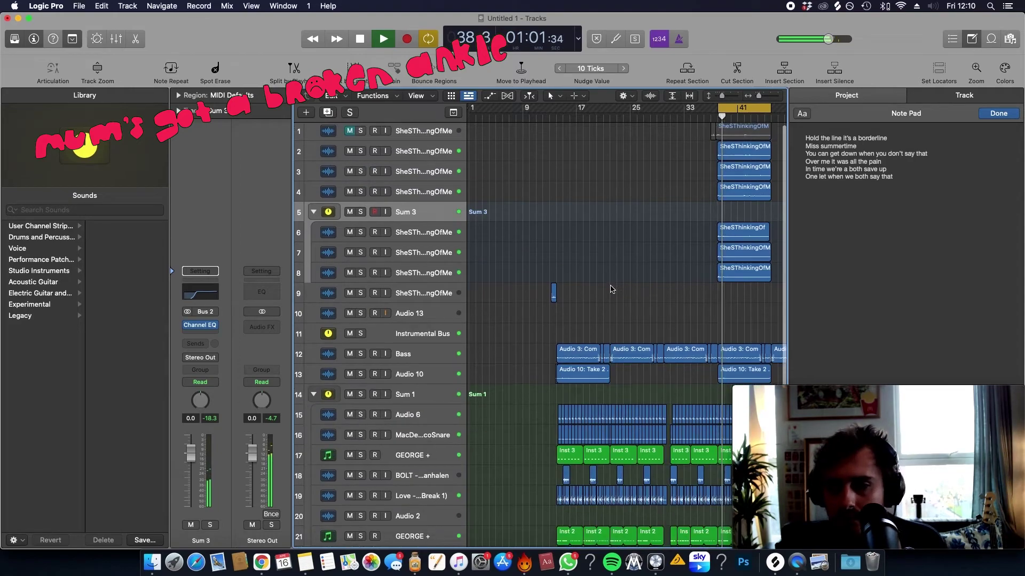
scroll(612, 290, "right", 3)
key("super+Right")
key("super+Right")
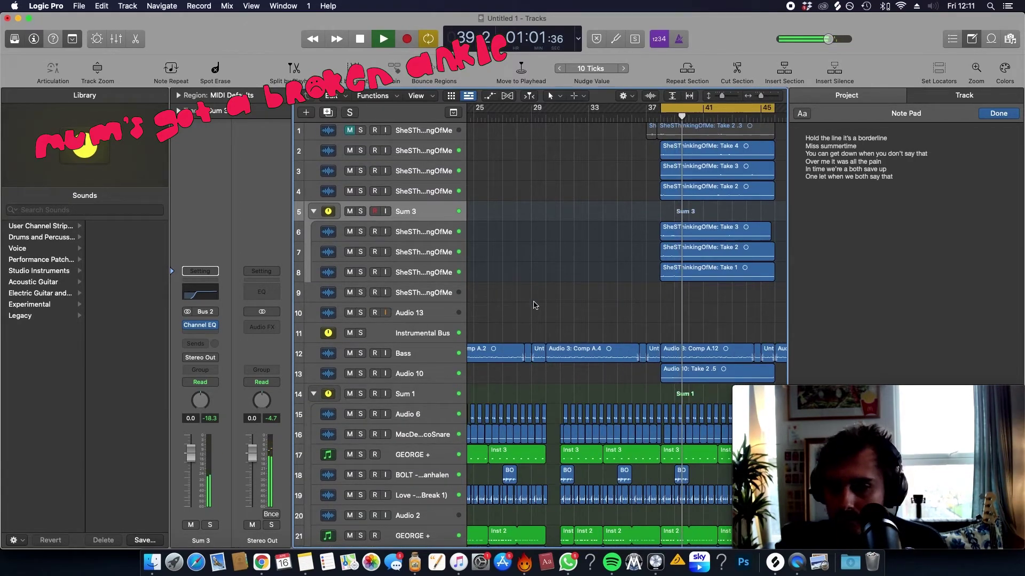
left_click(314, 211)
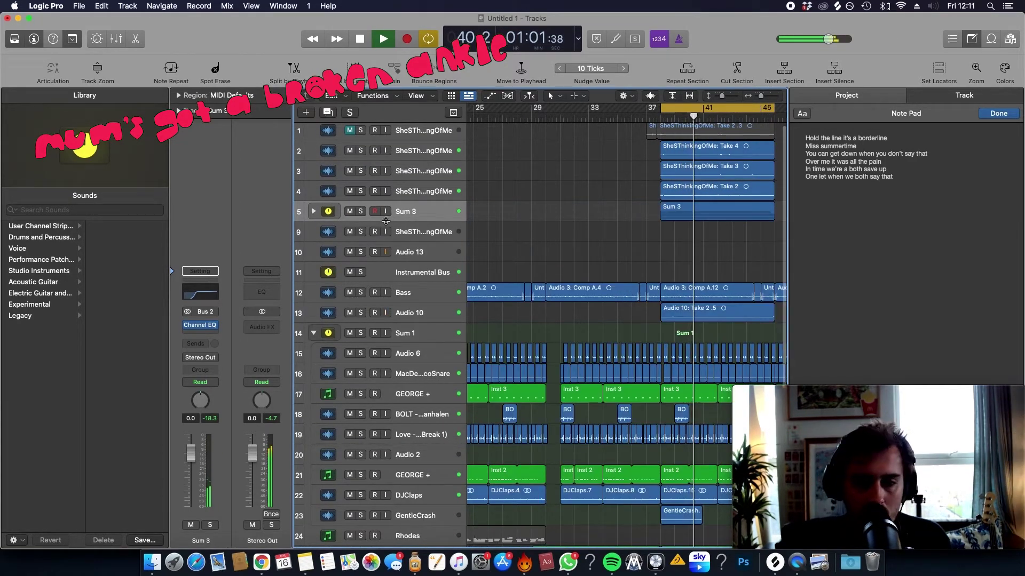
scroll(533, 222, "down", 5)
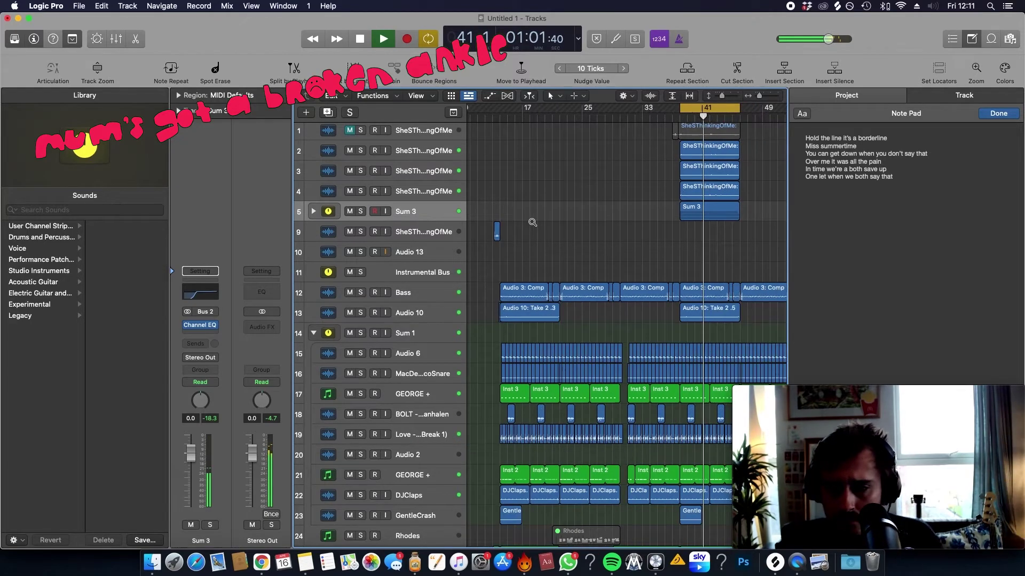
scroll(532, 222, "down", 1)
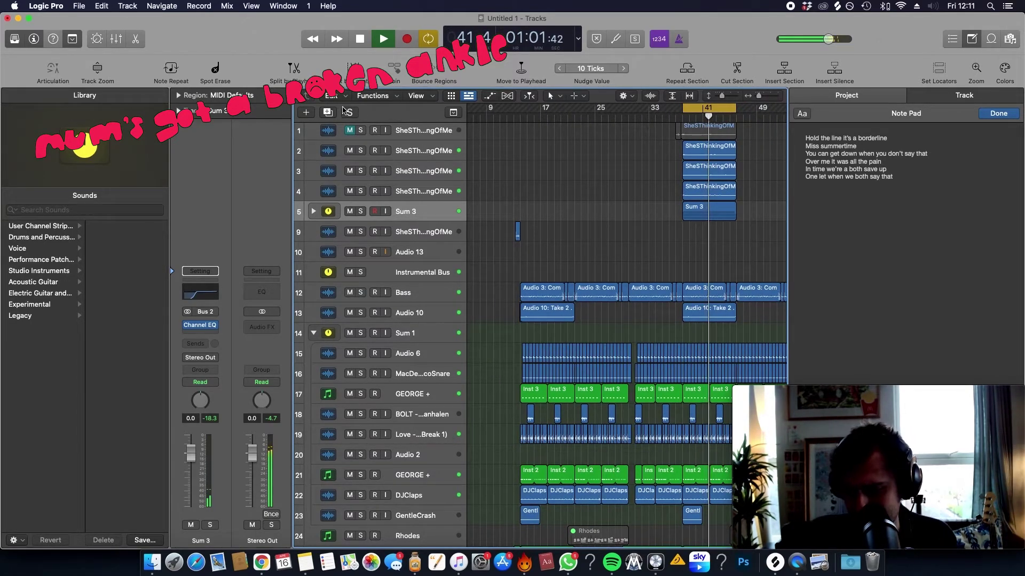
Step: Stop playback and add a new audio track, Audio 21, with input monitoring on
key("space")
left_click(308, 115)
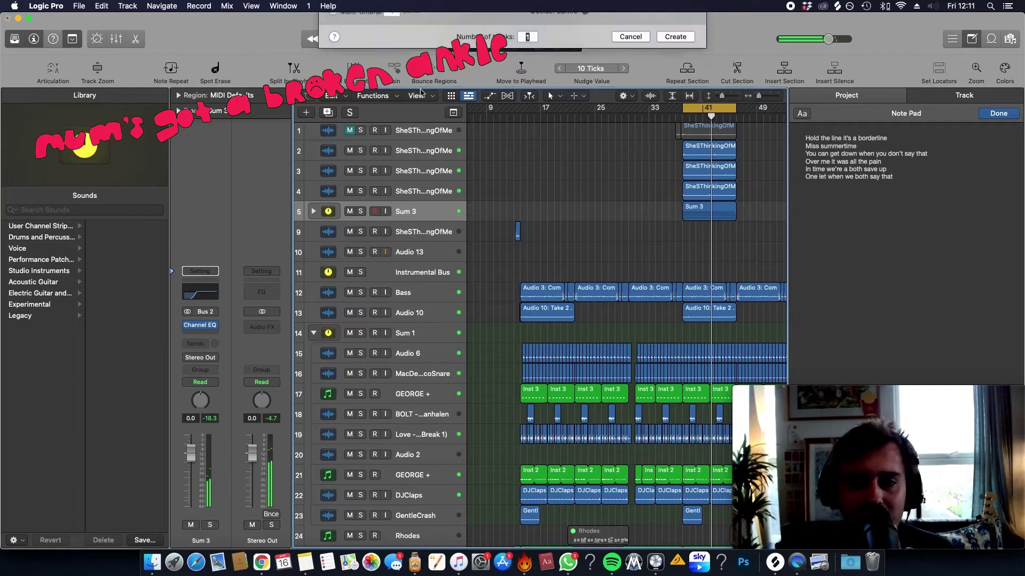
left_click(507, 38)
left_click(423, 119)
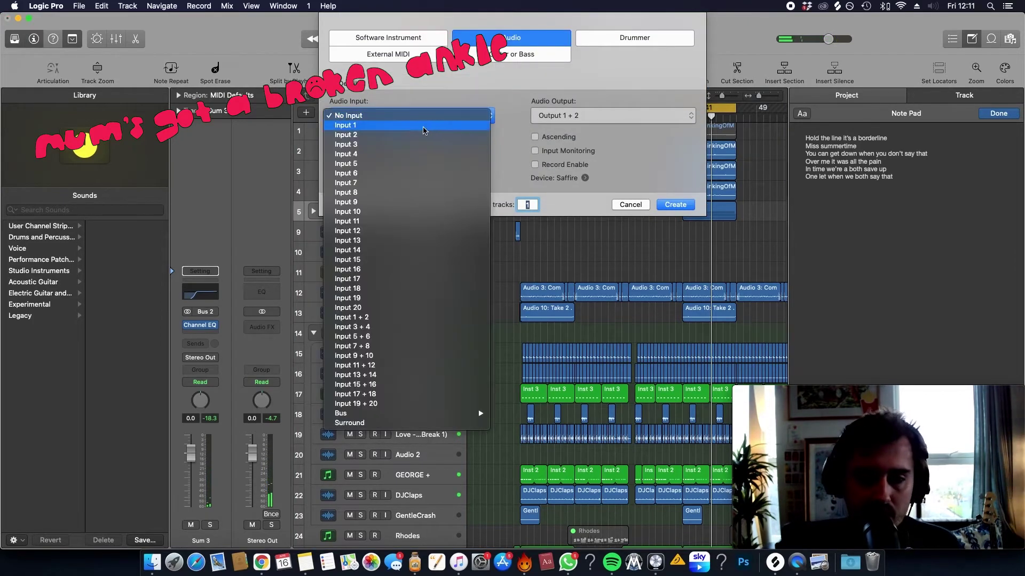
left_click(422, 140)
key("Return")
left_click(385, 232)
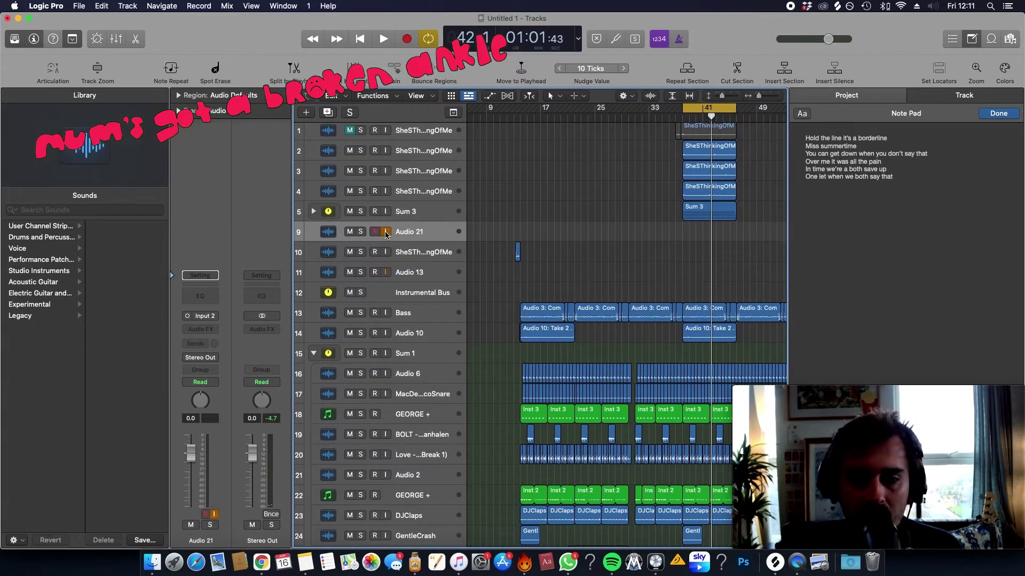
Step: Switch Audio 21's input to Input 1 and load the Wotsit > SheSThinkingOfMe channel strip setting
left_click(211, 317)
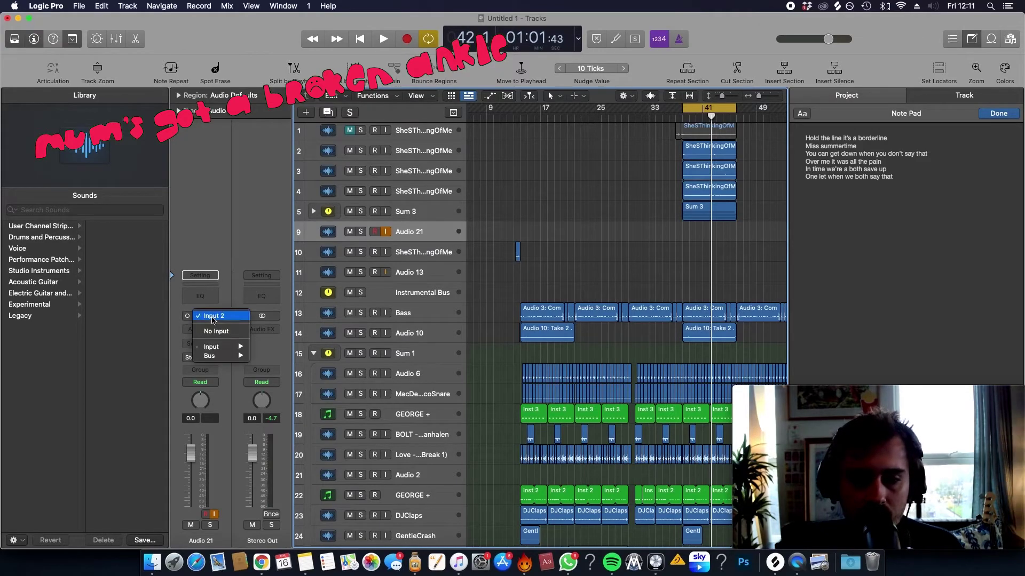
mouse_move(217, 350)
left_click(264, 347)
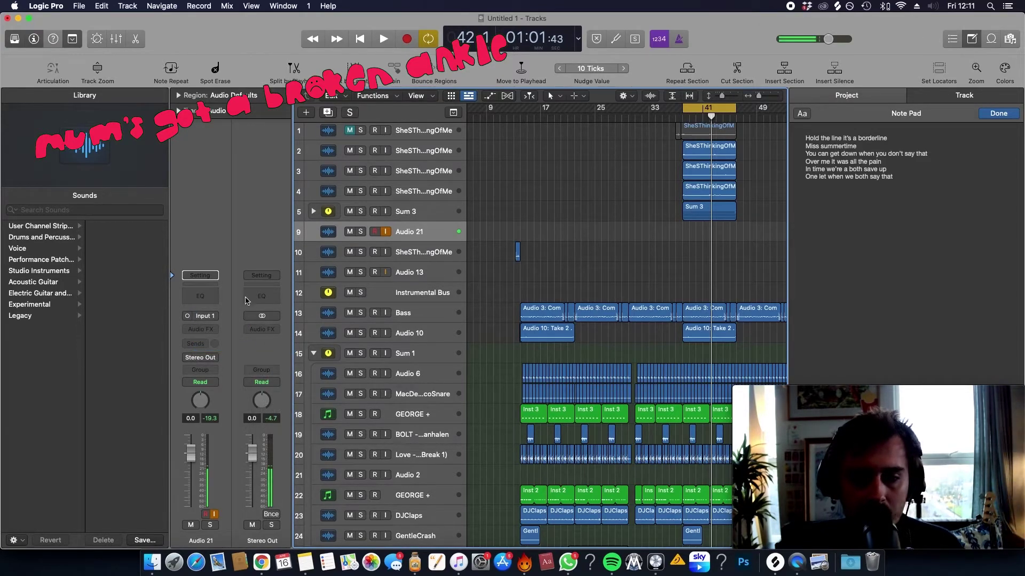
left_click(200, 275)
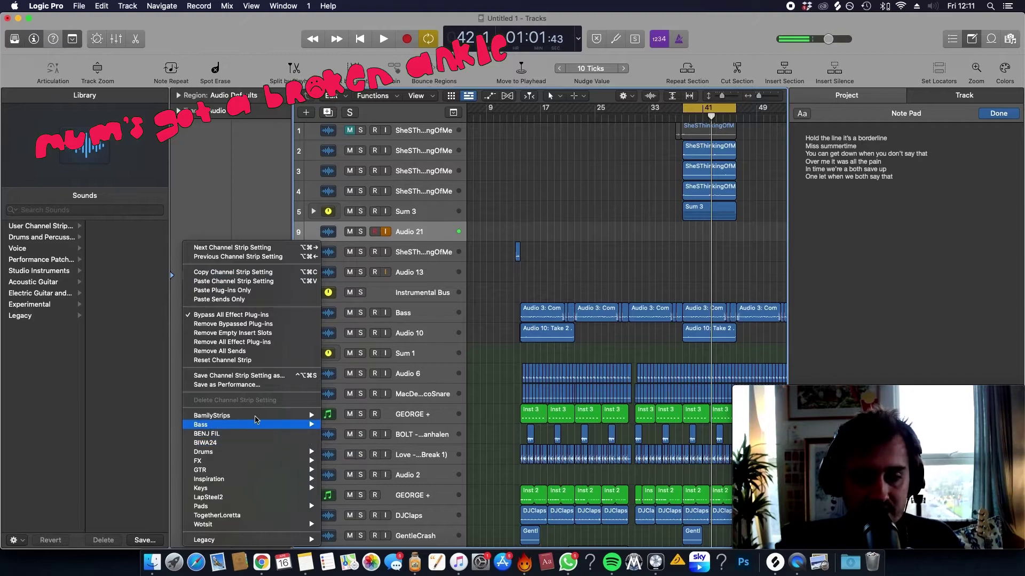
mouse_move(262, 420)
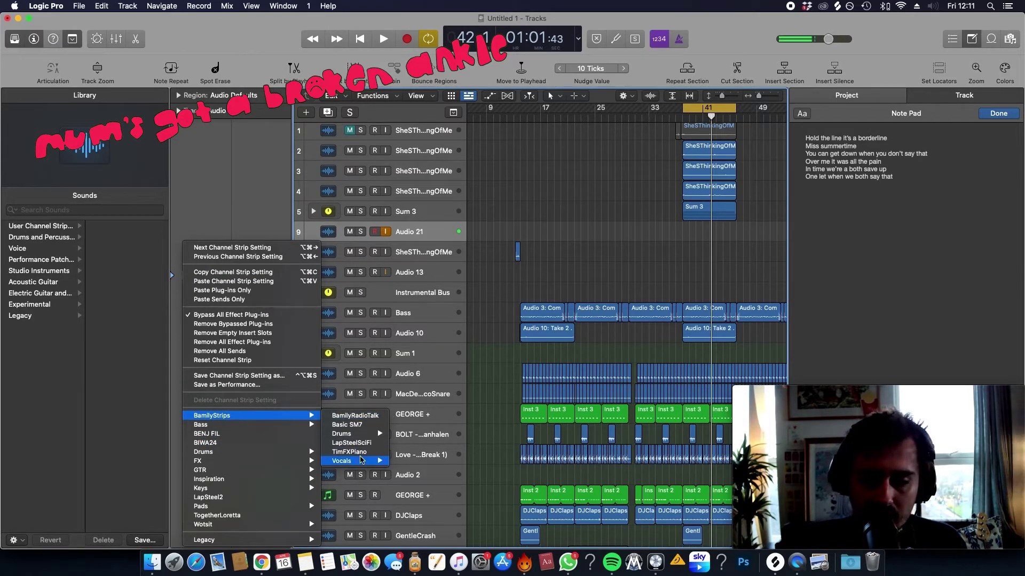
mouse_move(365, 462)
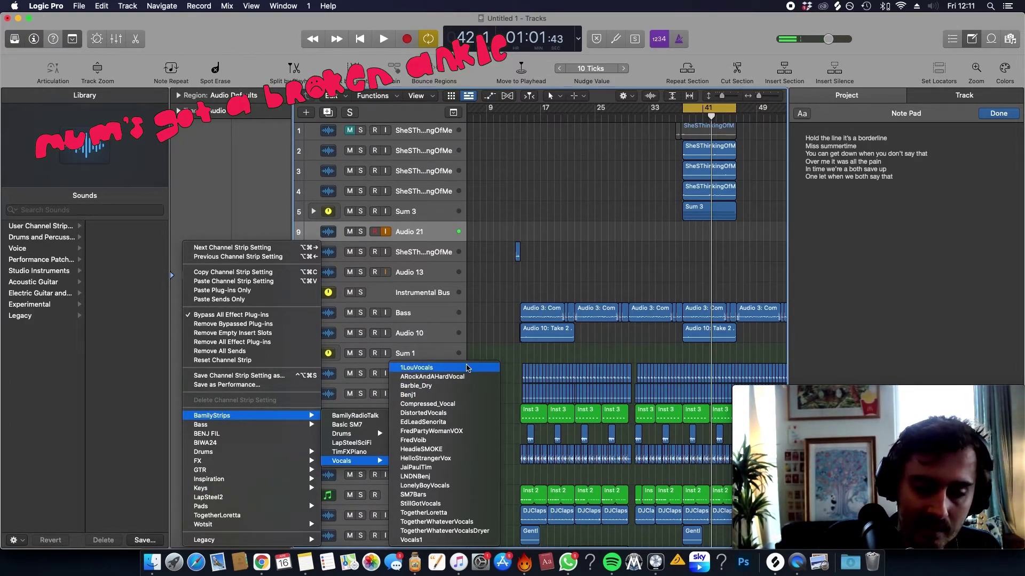
mouse_move(306, 525)
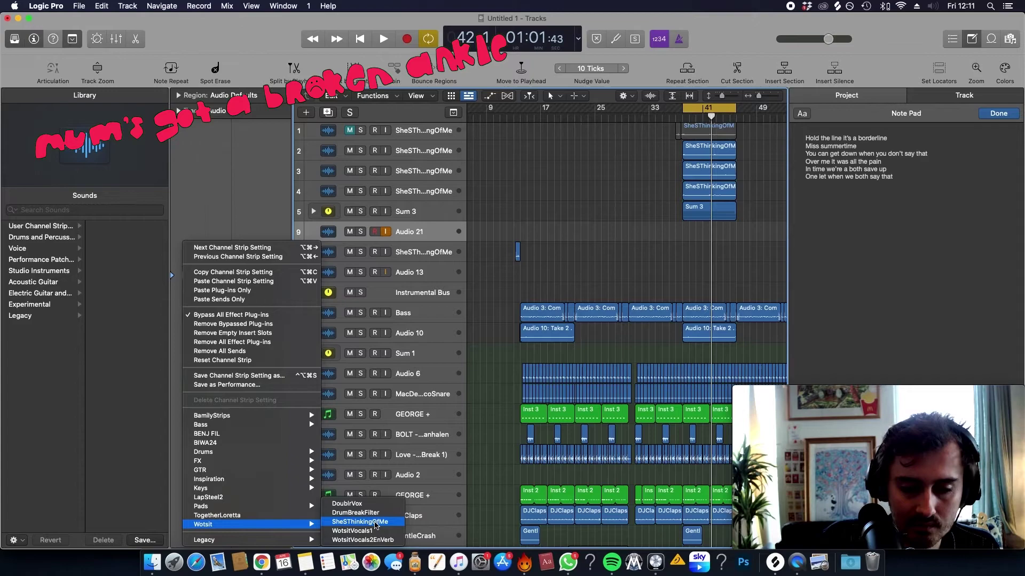
left_click(369, 522)
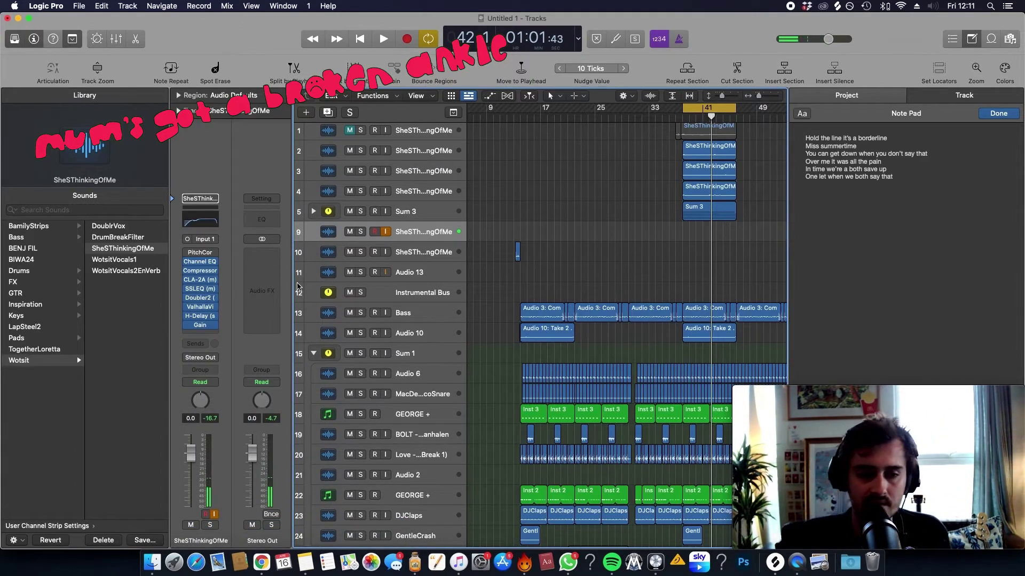
Step: Record a vocal take on track 9 from bar 38 to about bar 42
key("r")
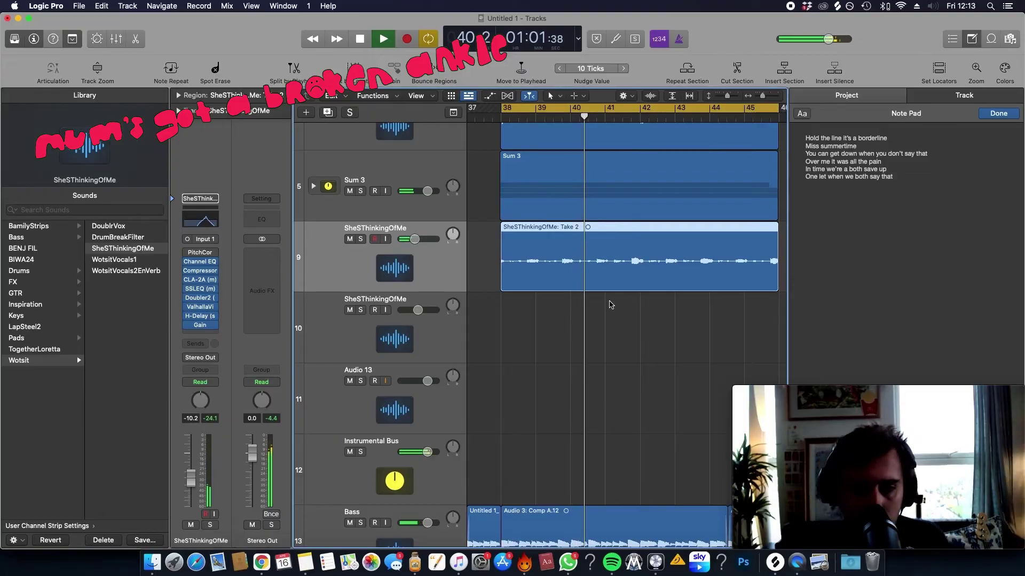
Step: Expand track 9's take folder, turn off cycle, and play from bar 43
key("v")
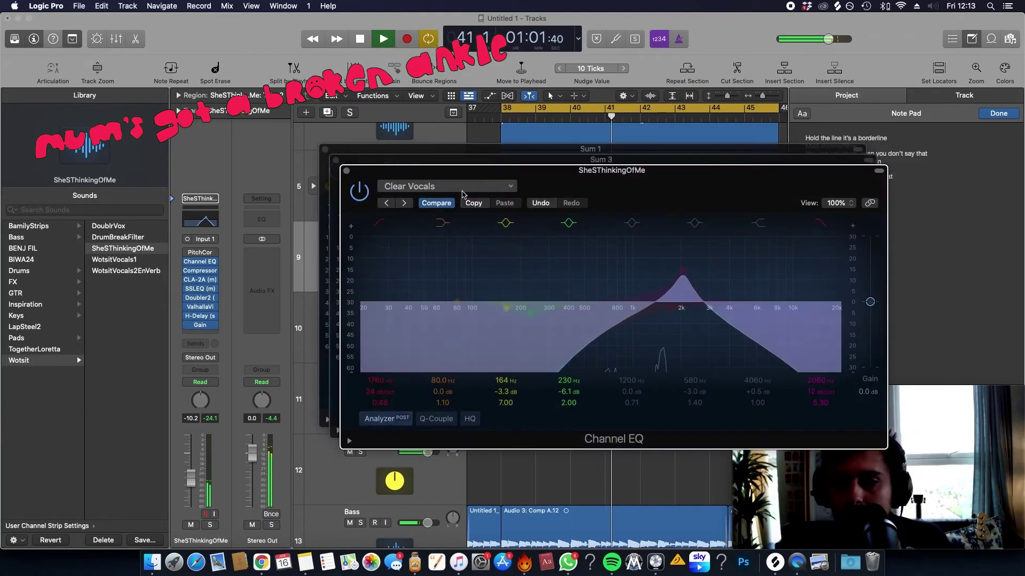
key("v")
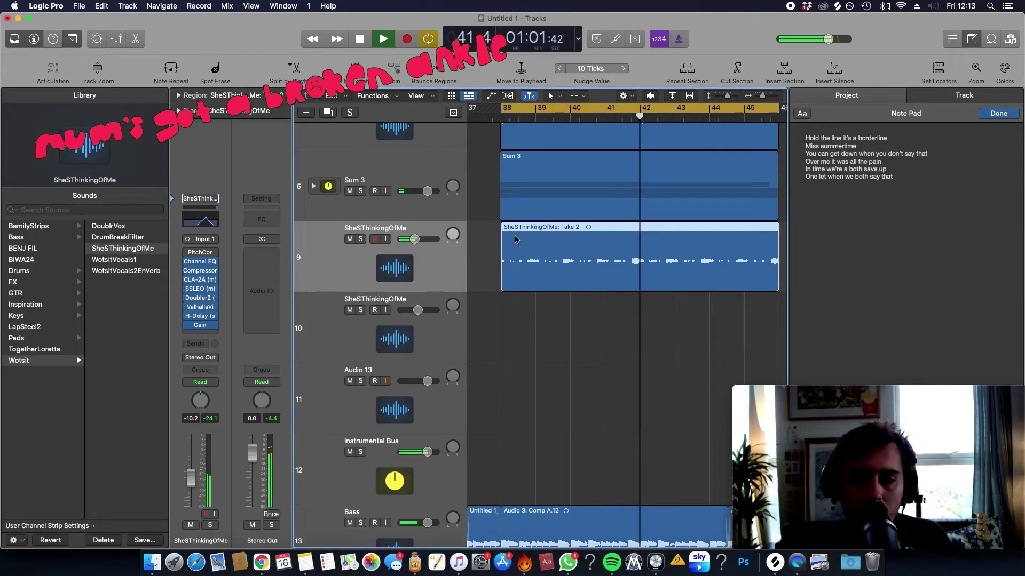
double_click(536, 249)
key("space")
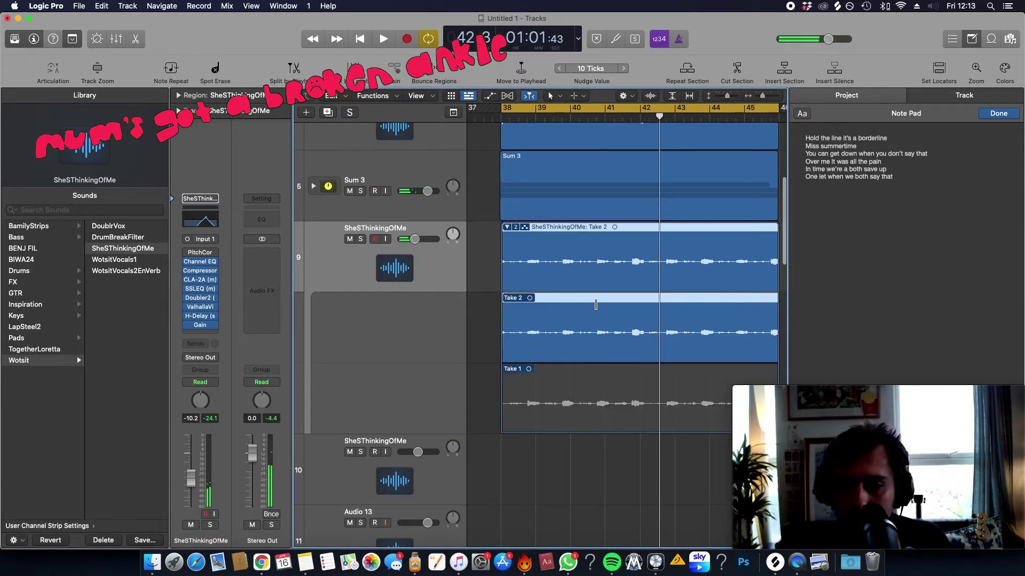
scroll(596, 305, "right", 5)
key("c")
left_click(580, 115)
key("space")
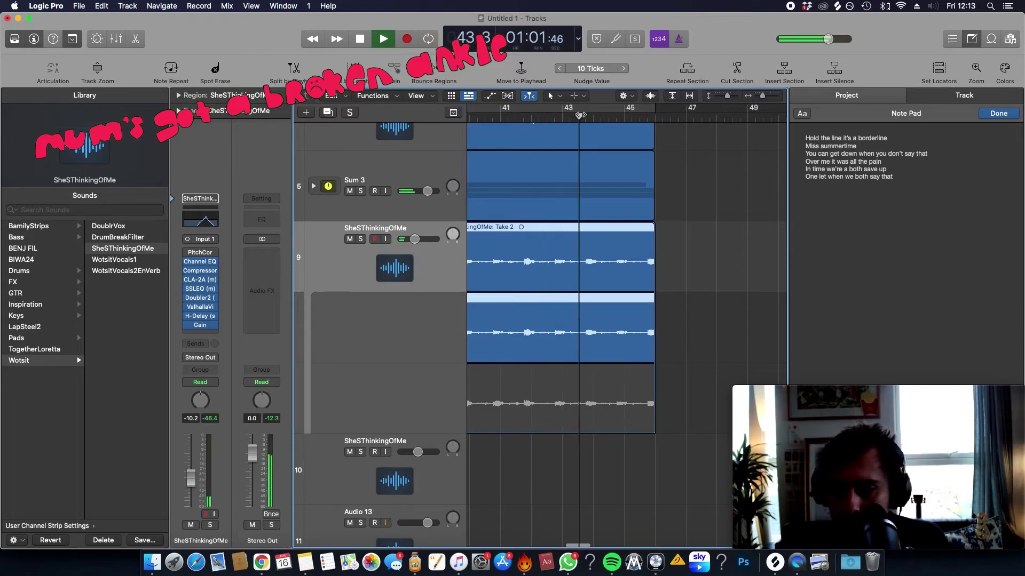
Step: Comp the phrase ending from Take 1, move the boundary later, and audition from bar 38
left_click_drag(605, 406, 660, 405)
key("super+Right")
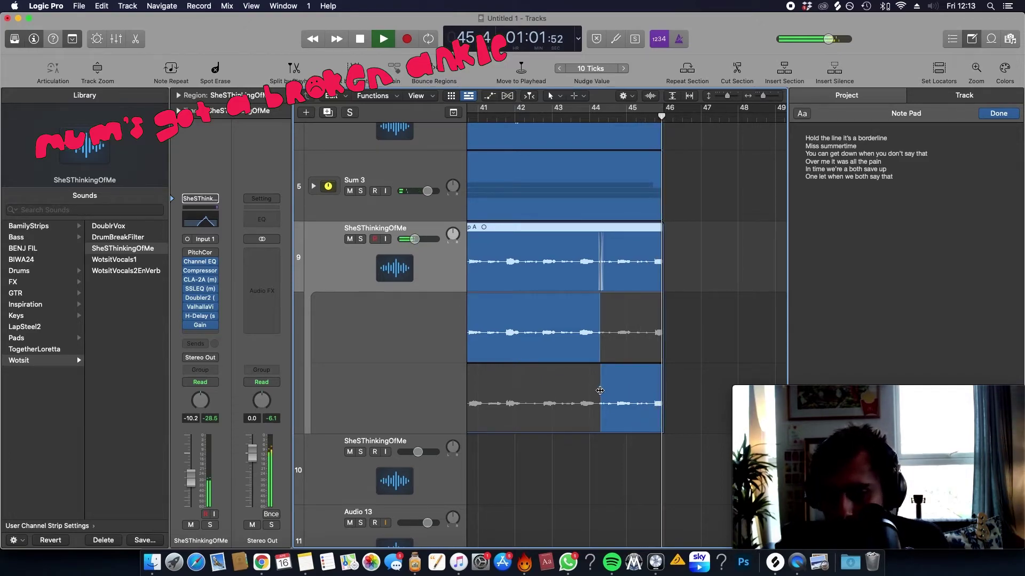
key("space")
left_click_drag(600, 390, 650, 394)
key("super+Left")
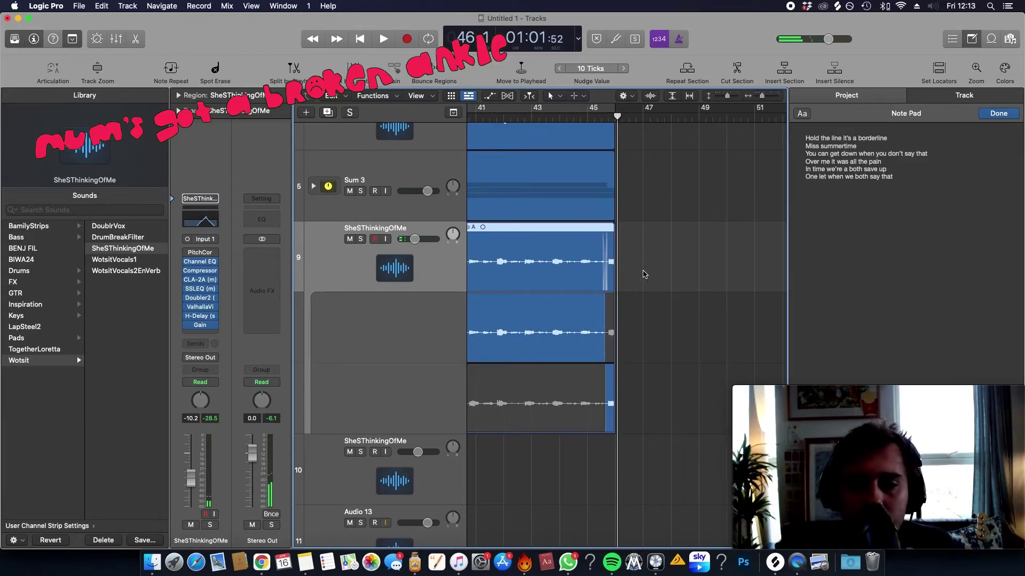
scroll(642, 275, "left", 5)
left_click(554, 117)
key("space")
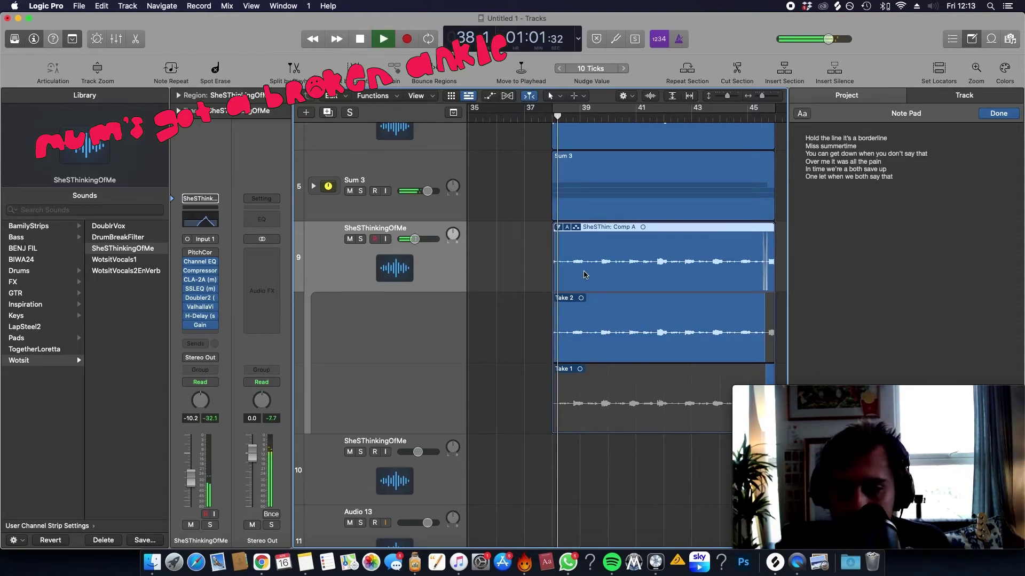
Step: Flatten Comp A, cut a sliver out near bar 41, and copy the end piece into the gap
left_click(568, 229)
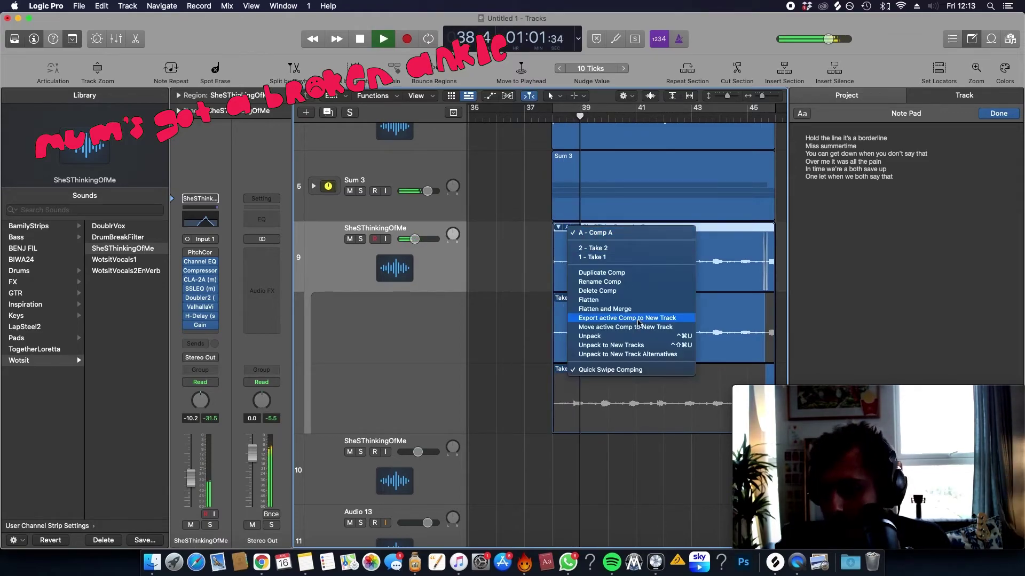
left_click(592, 342)
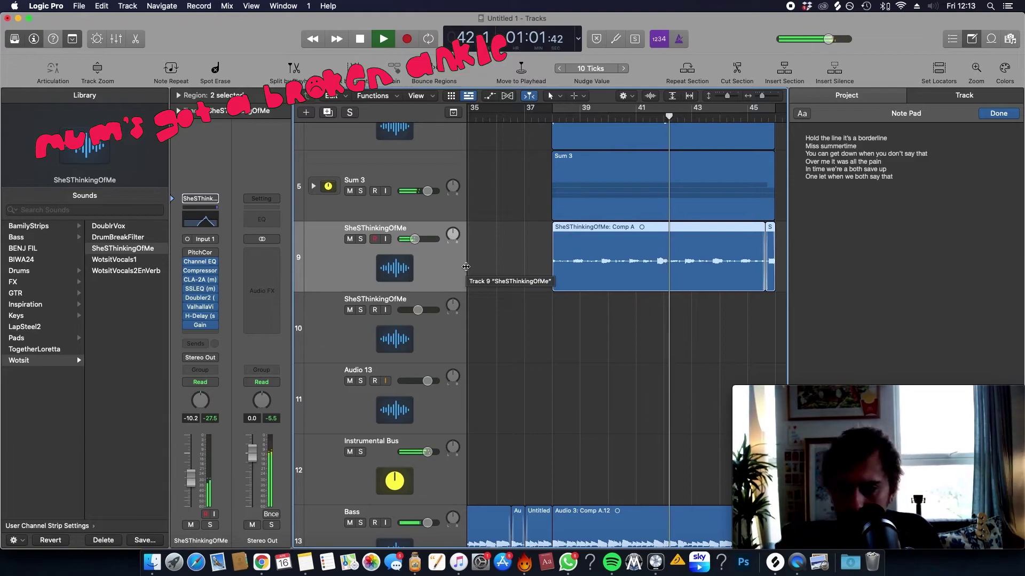
left_click(654, 236)
left_click(664, 237)
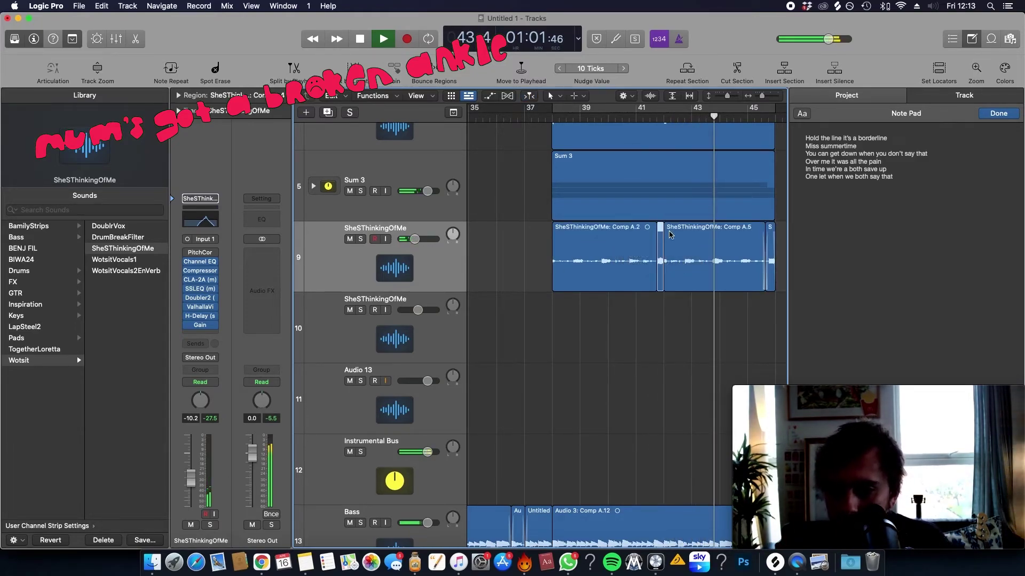
key("Delete")
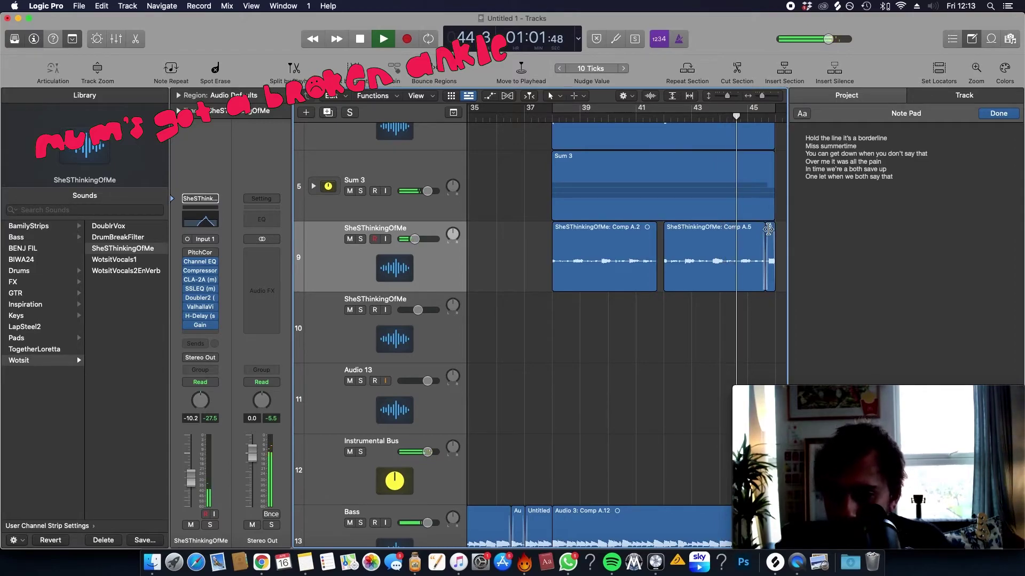
left_click_drag(771, 231, 659, 235)
Step: Lower the vocal track's volume to -12.4 dB
left_click(639, 119)
key("super+Right")
key("super+Right")
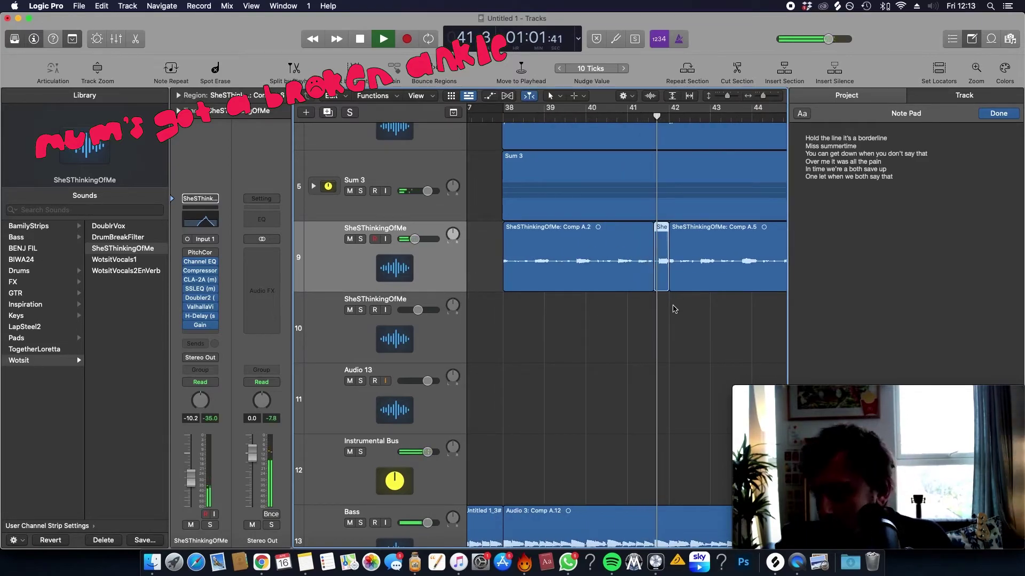
scroll(673, 305, "left", 5)
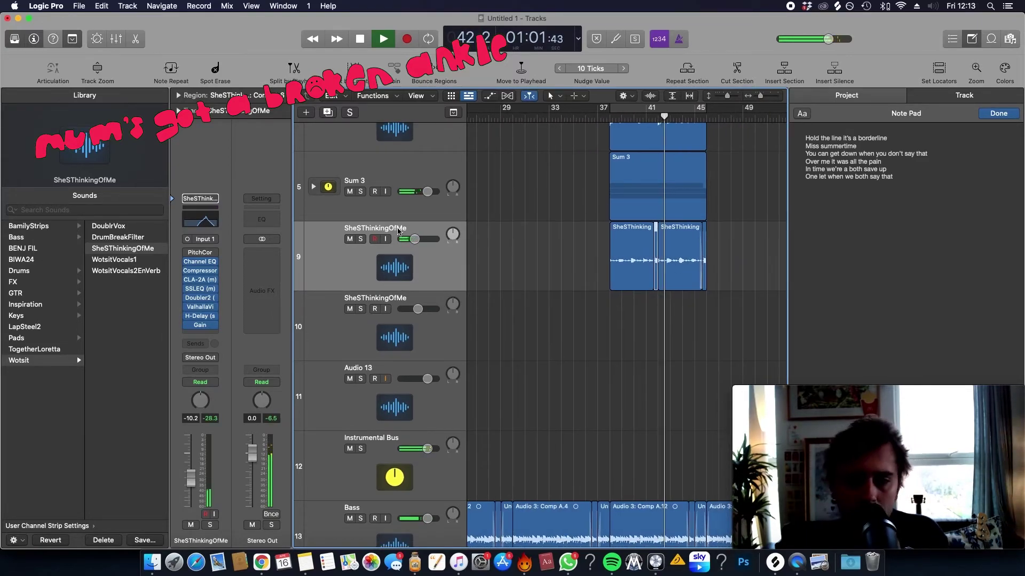
left_click_drag(416, 239, 413, 240)
scroll(705, 346, "left", 10)
scroll(704, 346, "up", 5)
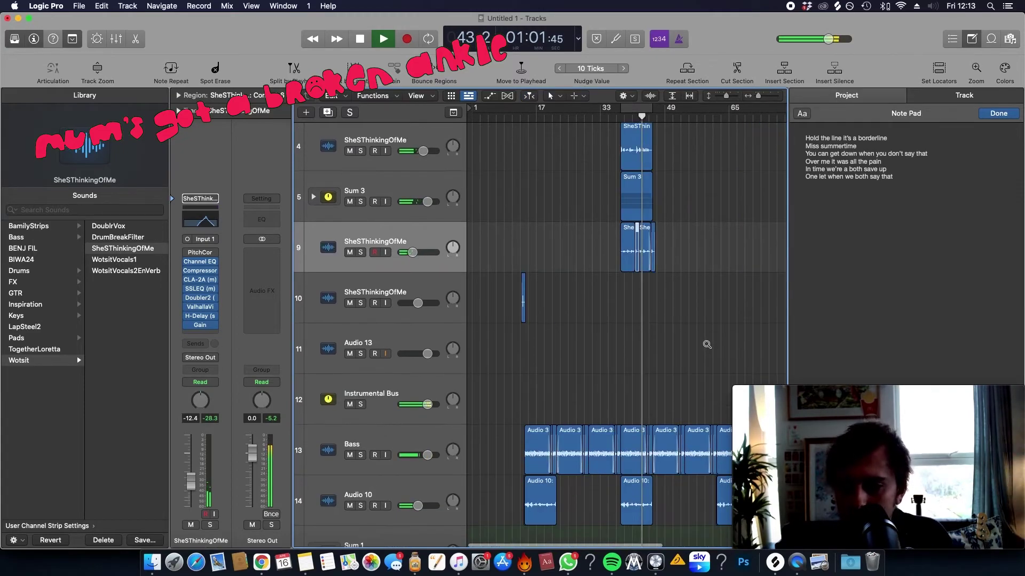
Step: Copy the vocal regions to around bar 14
left_click_drag(626, 242, 577, 236)
key("super+Left")
scroll(545, 236, "right", 5)
key("space")
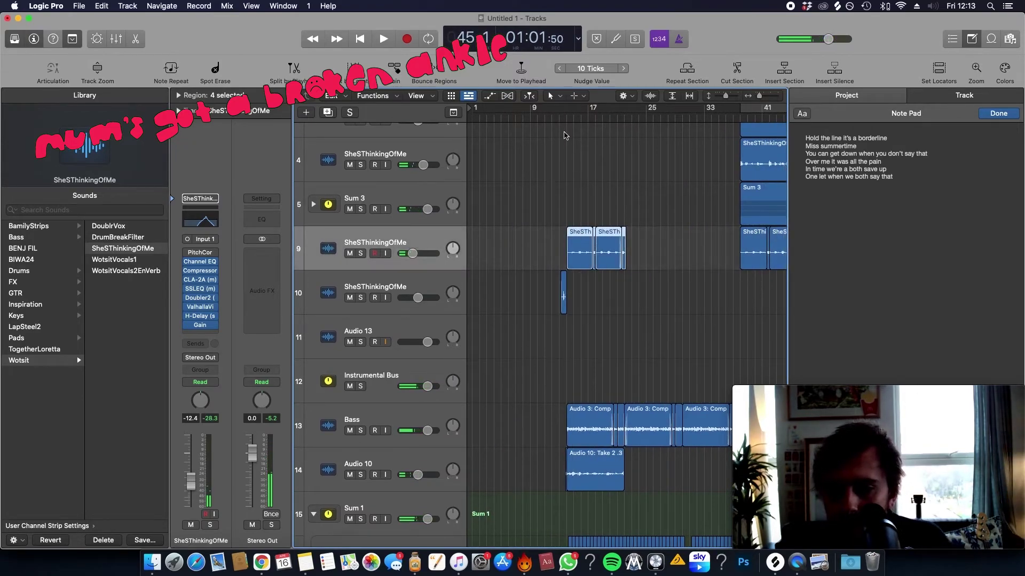
scroll(655, 350, "right", 5)
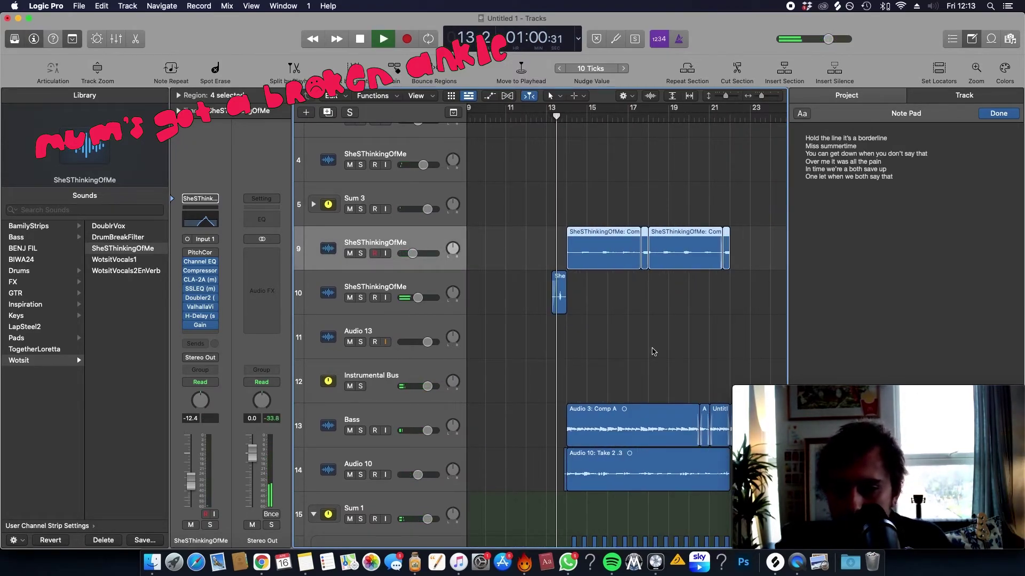
scroll(621, 334, "up", 3)
left_click(620, 334)
scroll(620, 333, "up", 1)
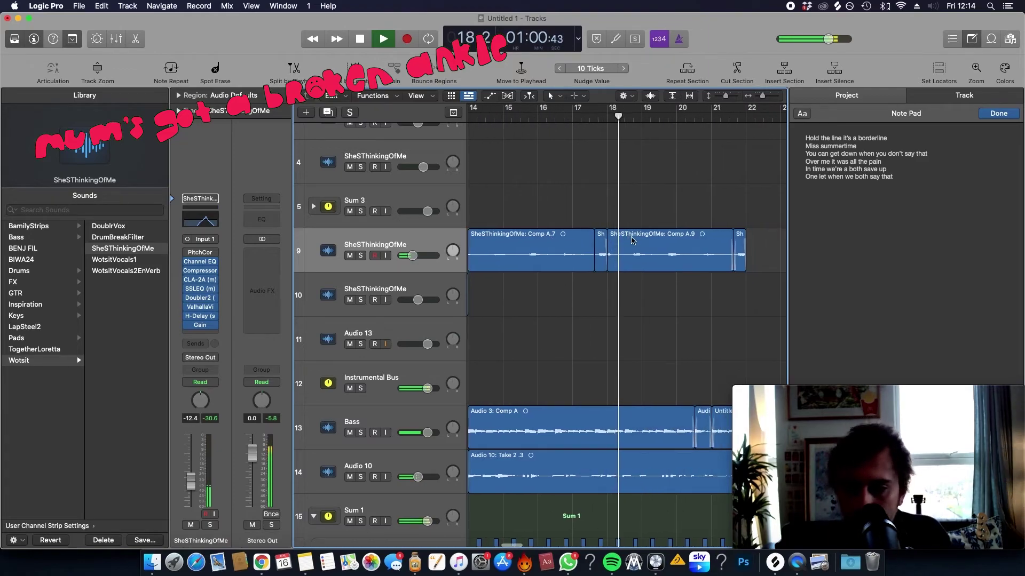
Step: Split Comp A.9 at bar 20 and again near bar 21
double_click(676, 237, "super")
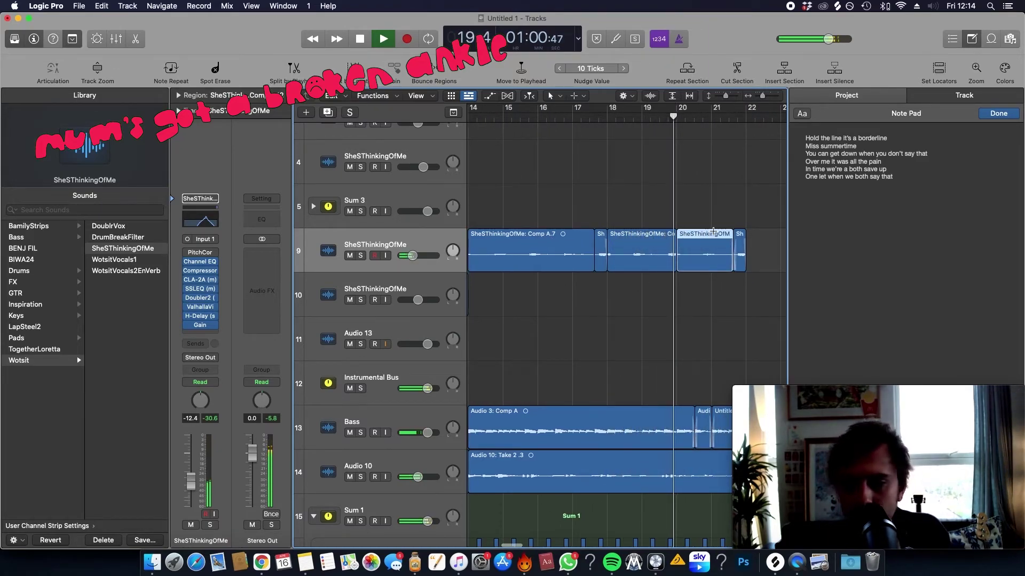
scroll(694, 267, "left", 3)
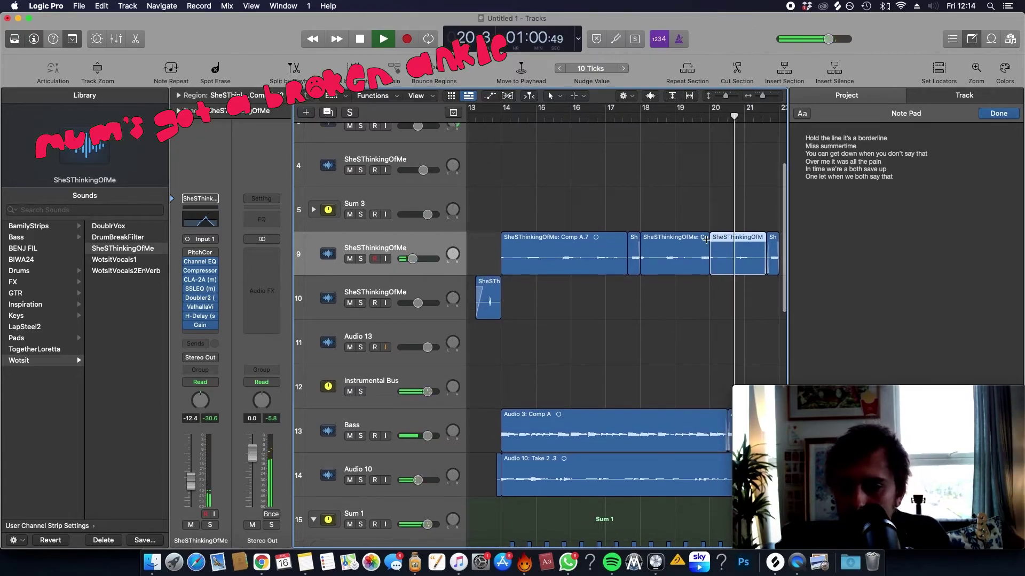
left_click_drag(706, 241, 704, 240)
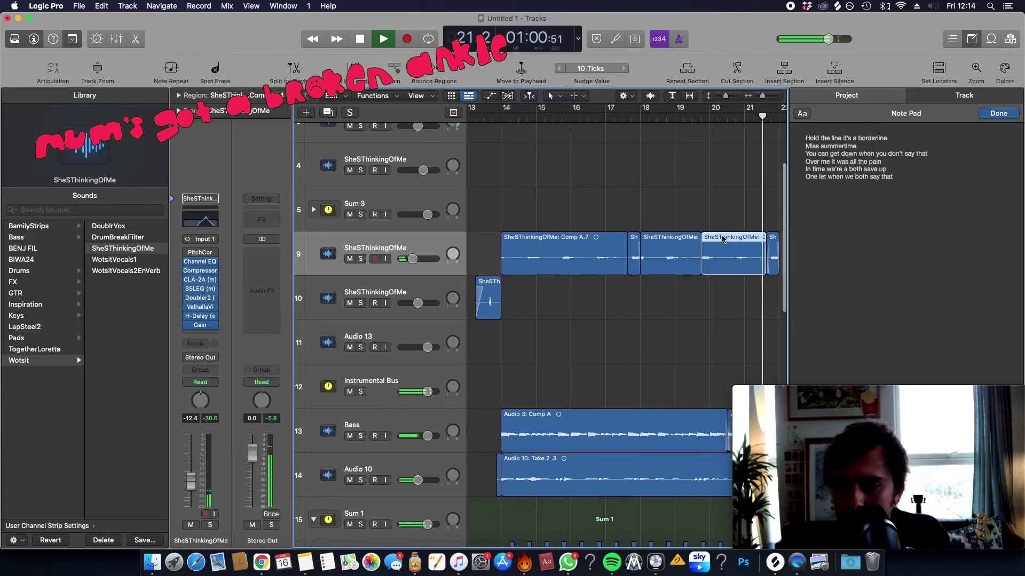
left_click(727, 240)
key("space")
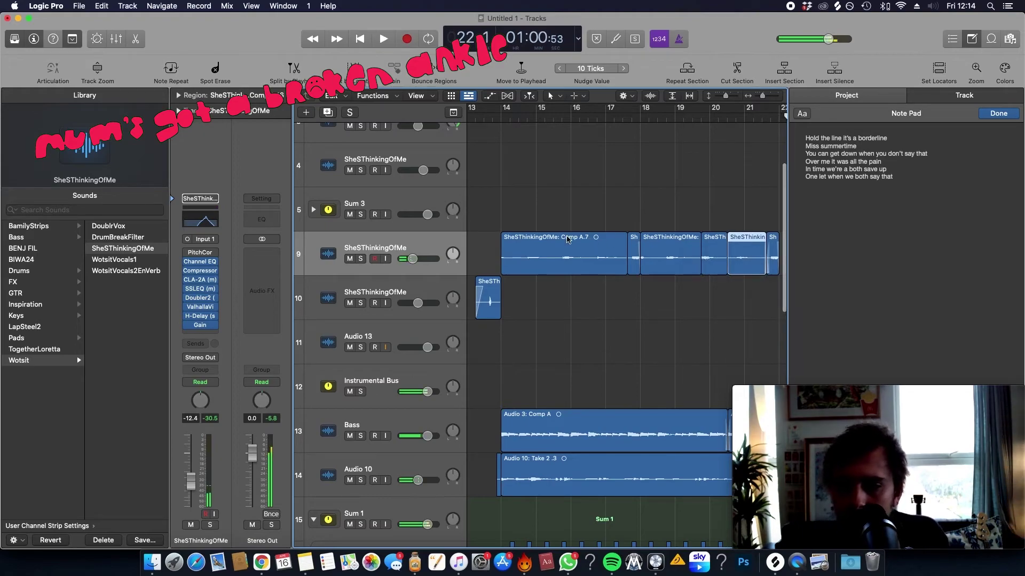
Step: Replace a short piece near bar 14 with a copied phrase and audition from bar 14
double_click(527, 239, "super")
double_click(554, 240, "super")
left_click(544, 244)
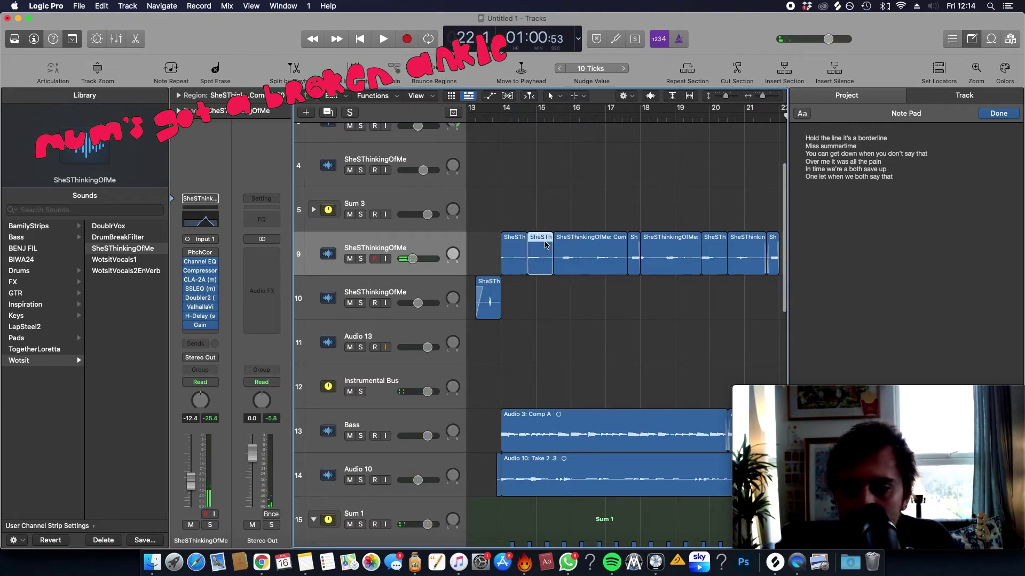
key("Delete")
left_click_drag(710, 245, 536, 245)
left_click(518, 116)
key("space")
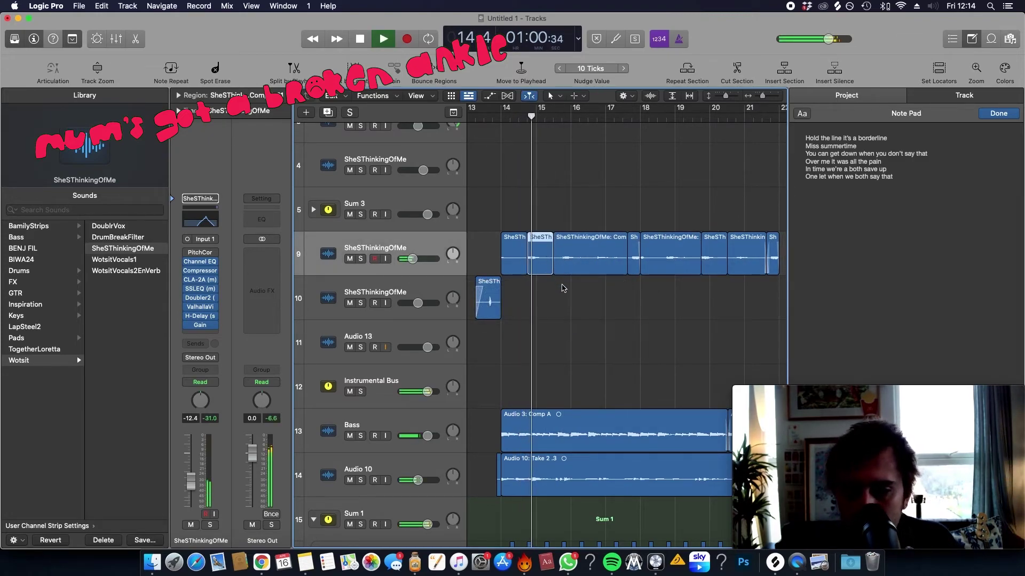
left_click(513, 118)
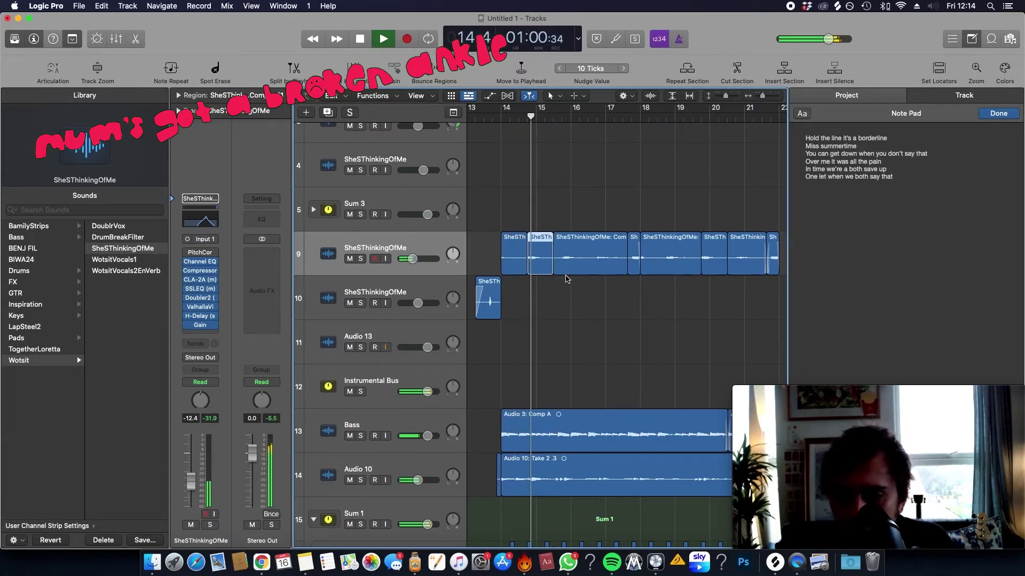
key("space")
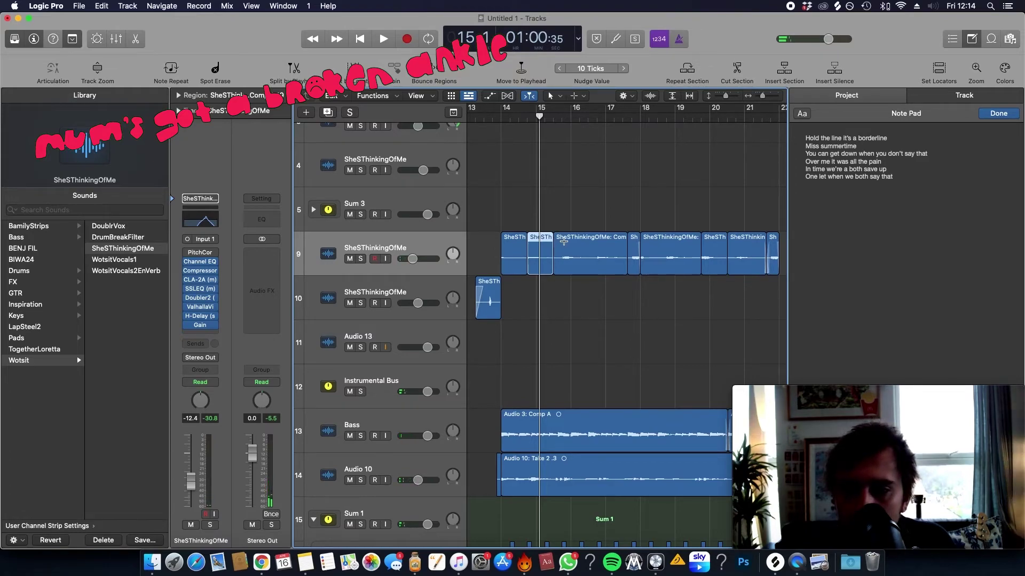
Step: Fill a slot near bar 15 with a copied phrase and add a new track below the vocal
double_click(563, 241, "super")
double_click(586, 241, "super")
left_click(580, 243)
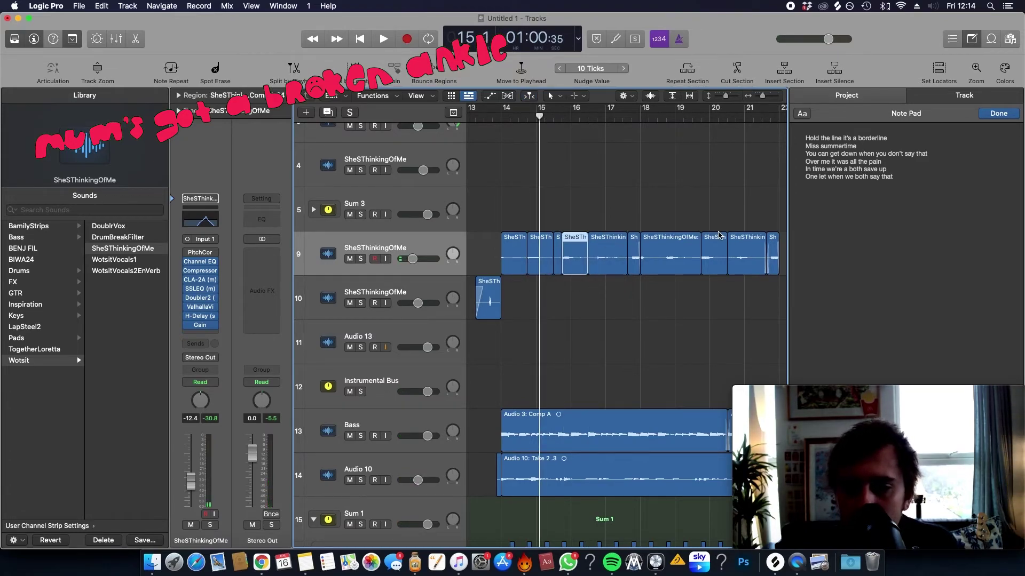
left_click_drag(721, 249, 581, 249)
key("super+d")
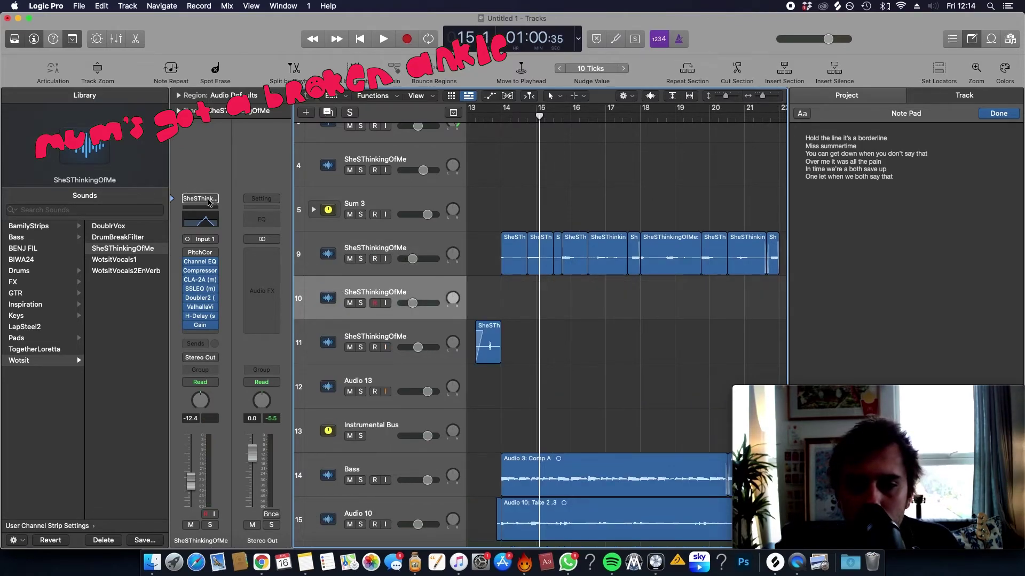
Step: Reset the new row-10 track's channel strip to an empty Audio 22 and zoom in on the chopped vocal
left_click(200, 198)
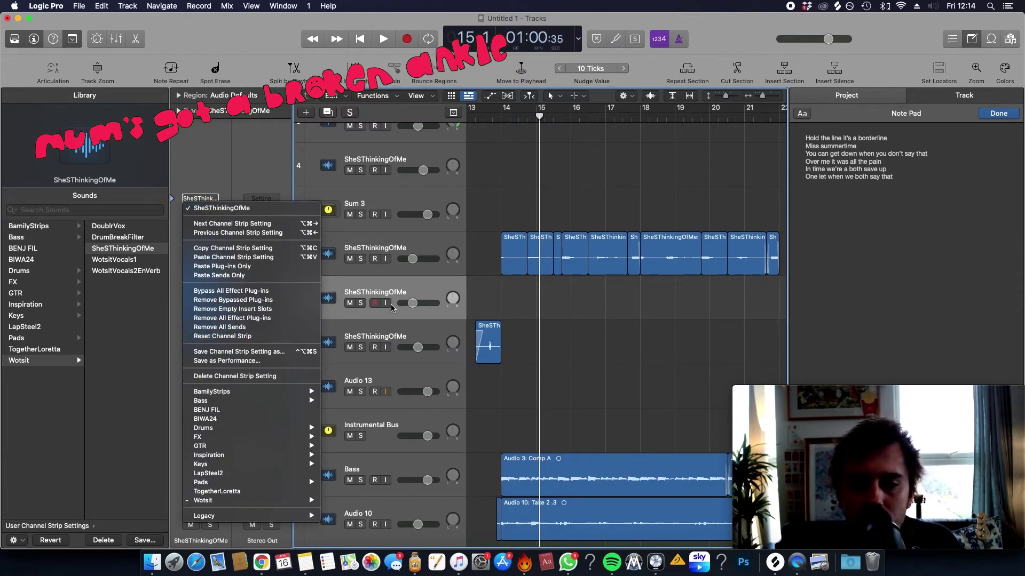
left_click(275, 335)
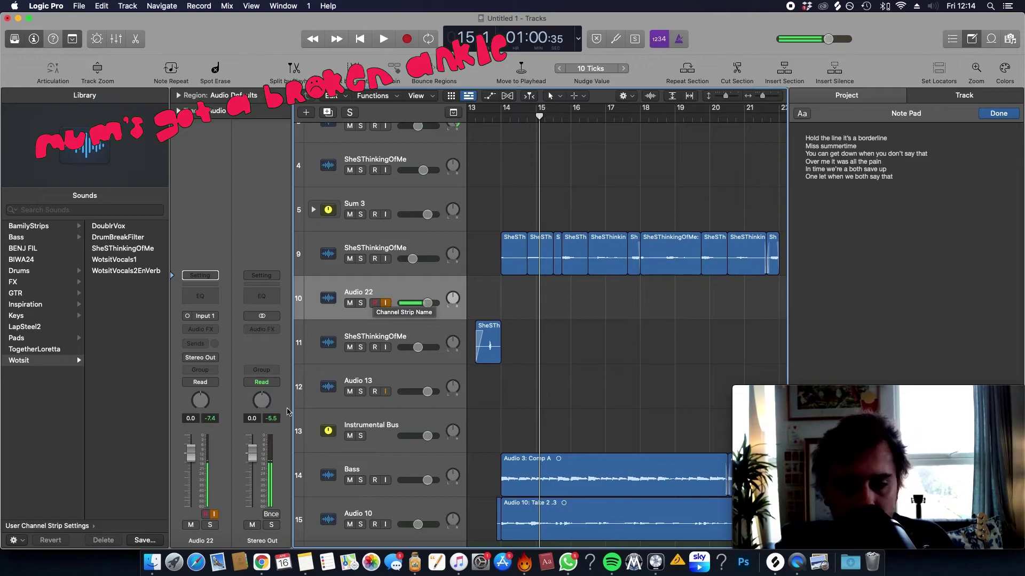
key("space")
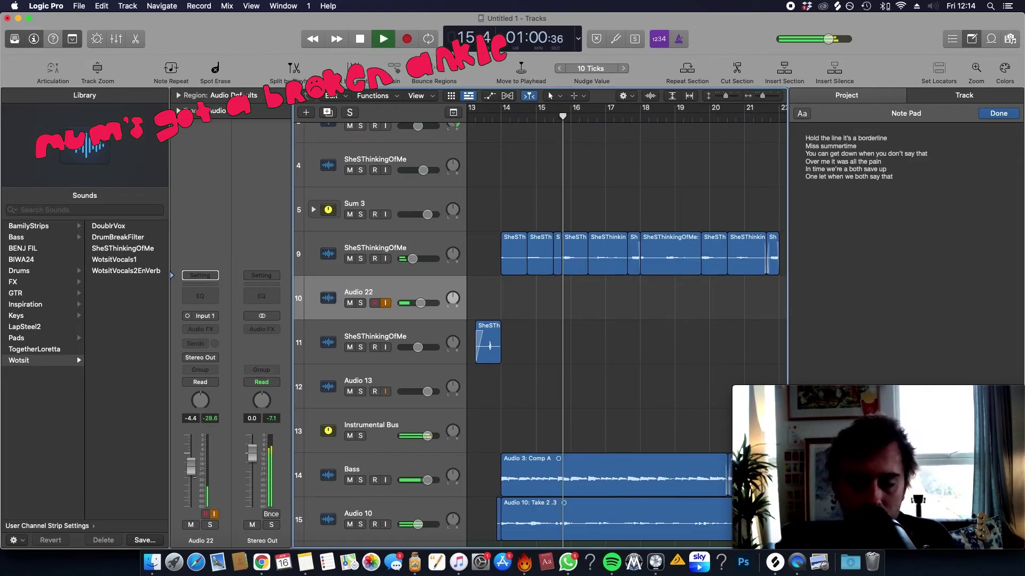
scroll(722, 307, "down", 8)
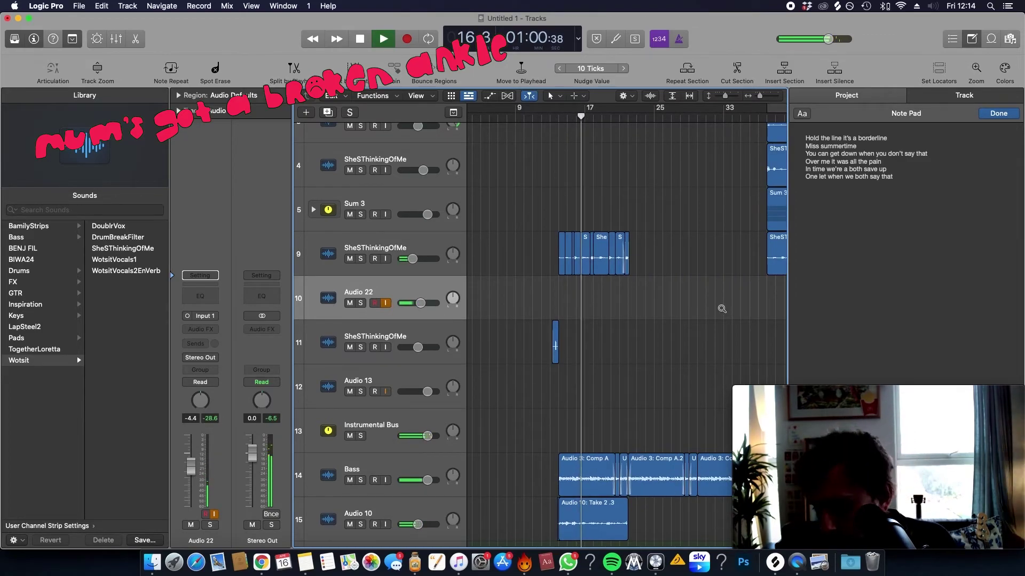
scroll(721, 309, "down", 2)
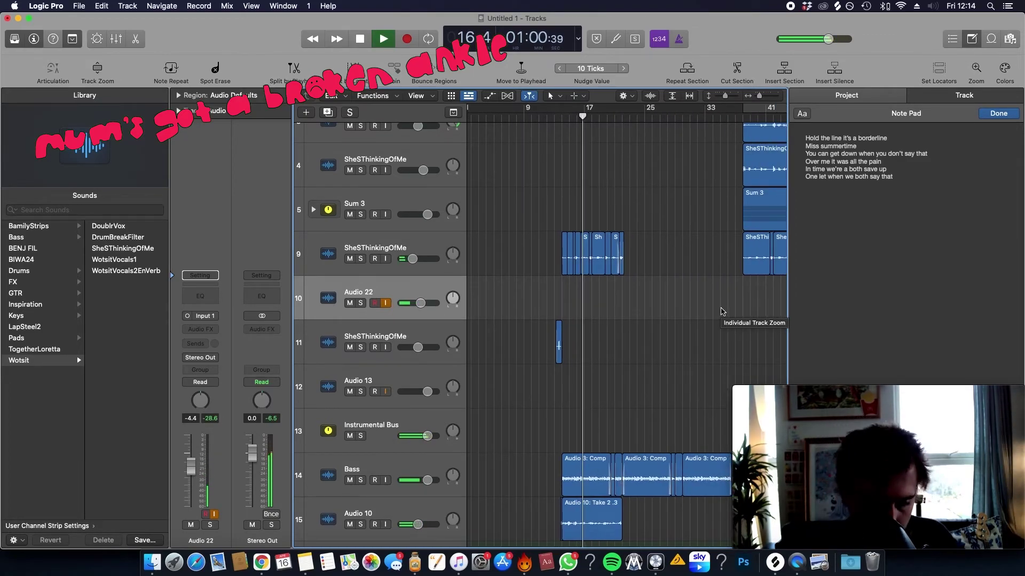
left_click(673, 290, "ctrl+alt")
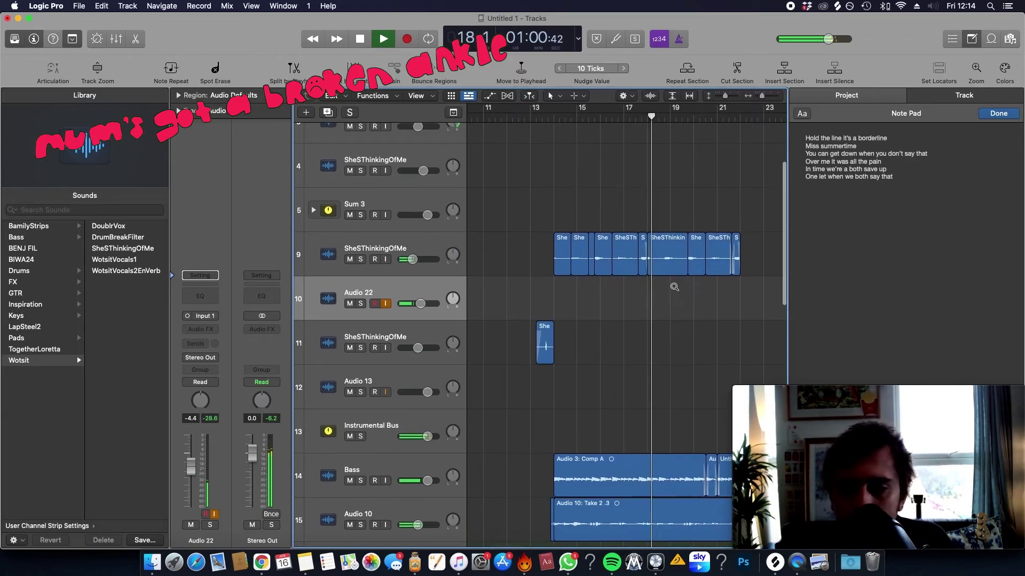
scroll(674, 287, "up", 2)
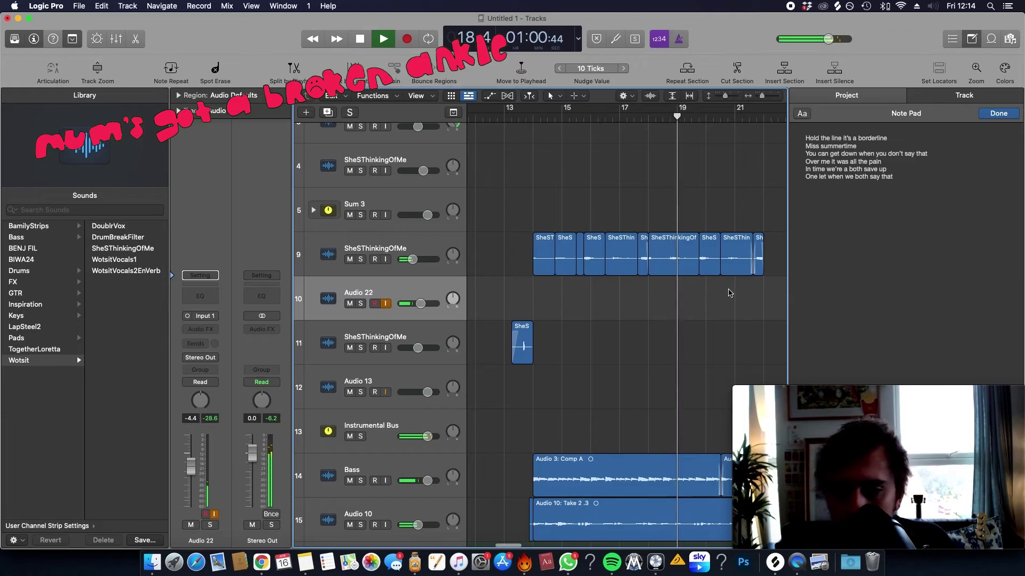
scroll(732, 292, "up", 2)
scroll(642, 240, "left", 2)
Step: Split the vocal near bar 18, copy slices into the gaps around bars 15–16, and zoom out to bars 9–57
left_click(698, 229)
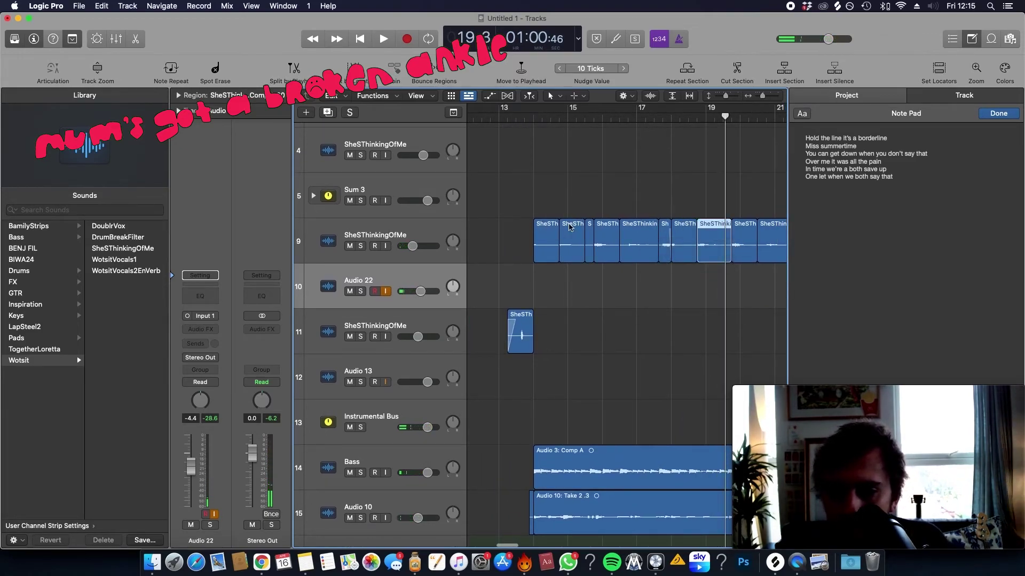
left_click_drag(718, 234, 579, 233)
key("space")
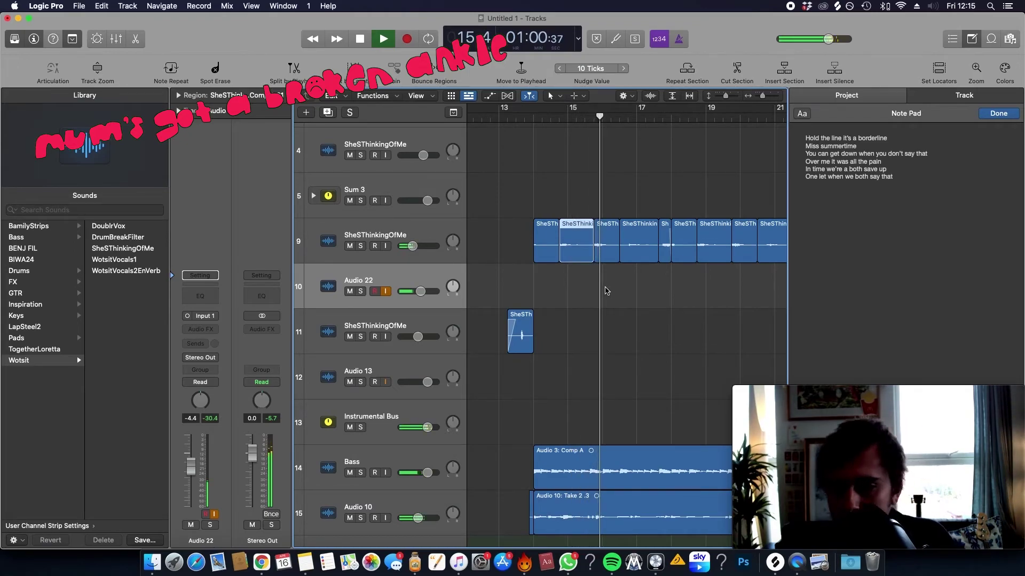
scroll(606, 290, "right", 3)
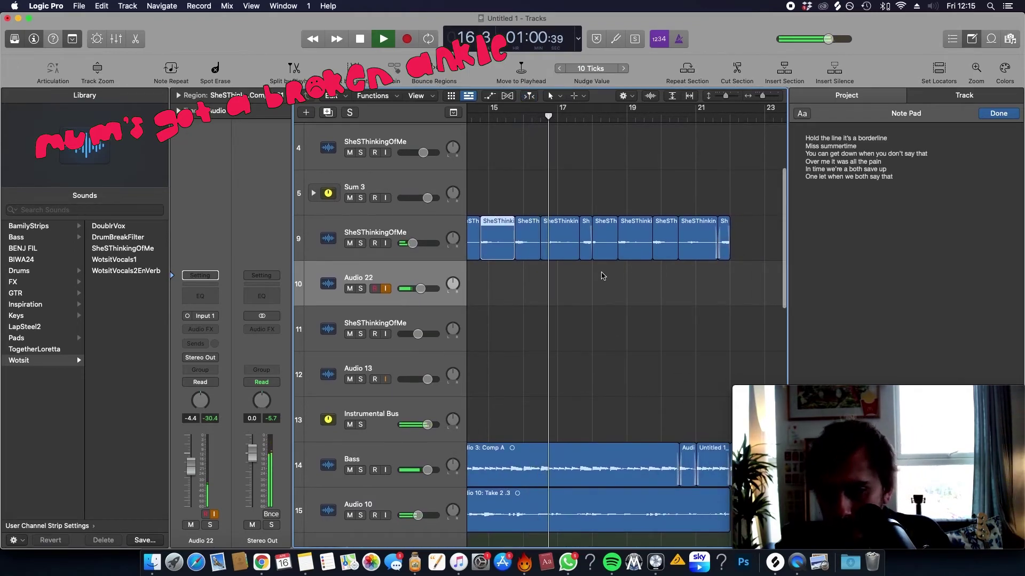
key("super+Left")
key("super+Left")
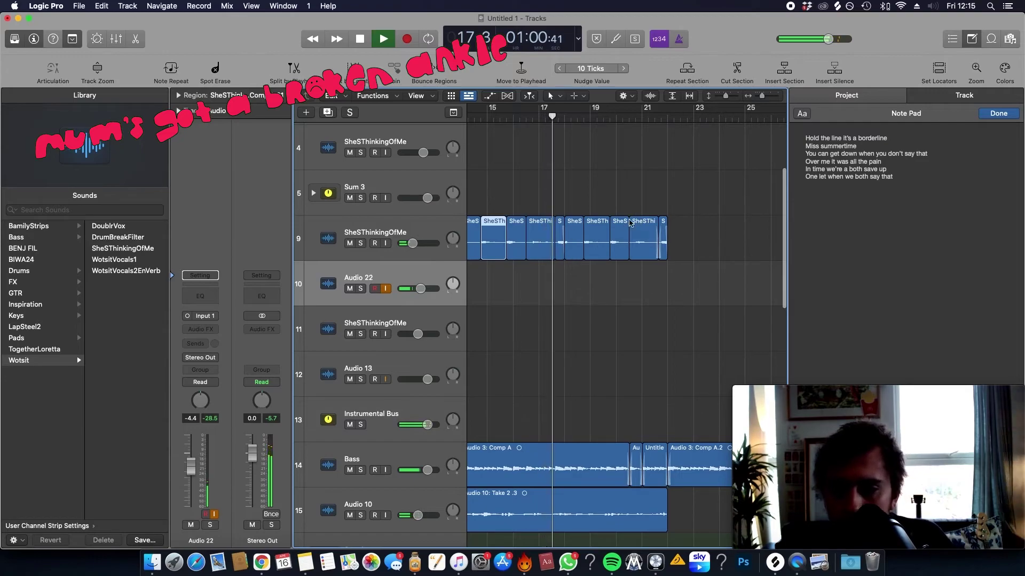
left_click_drag(656, 232, 551, 233)
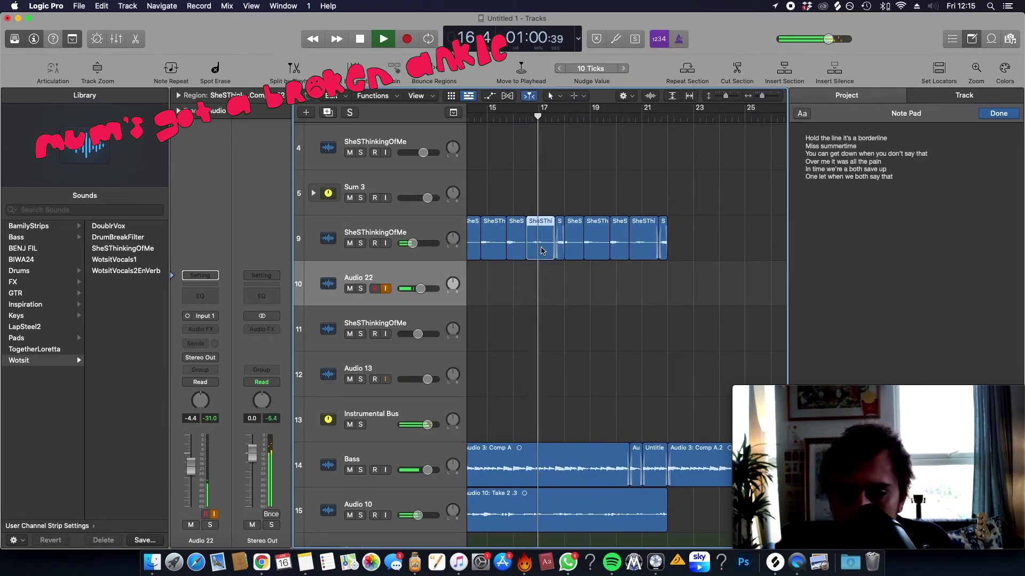
left_click(567, 271, "ctrl+alt")
left_click(567, 271, "ctrl+alt")
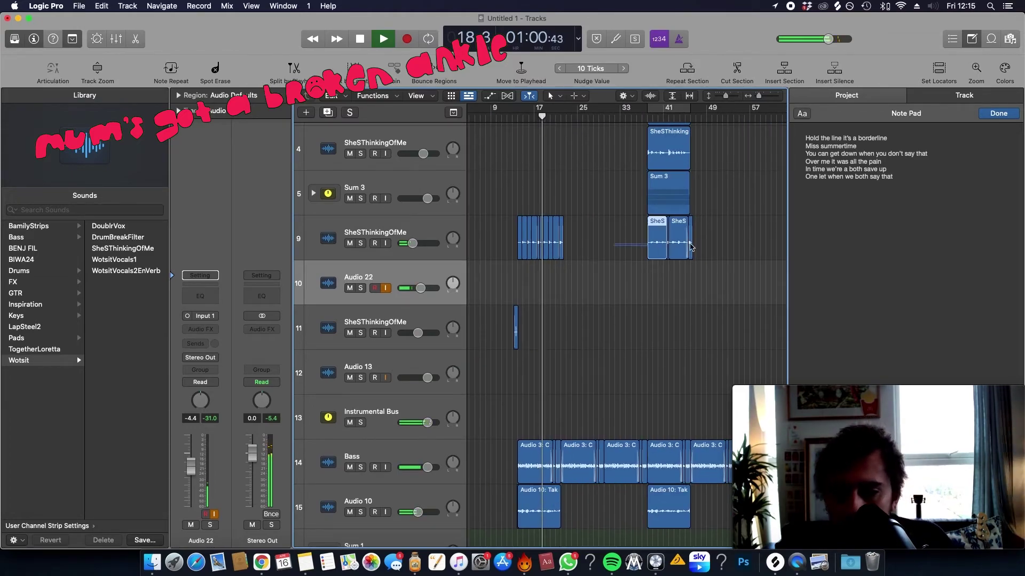
Step: Replace the old bar 41 regions on track 9 with a copy of the comped vocal
key("Delete")
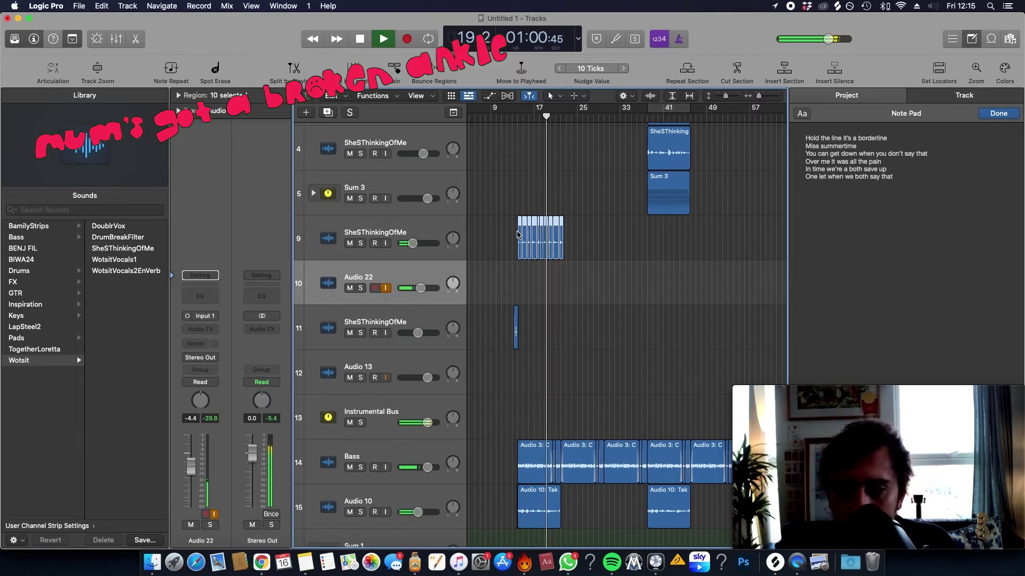
left_click_drag(524, 231, 652, 231)
scroll(637, 235, "down", 2)
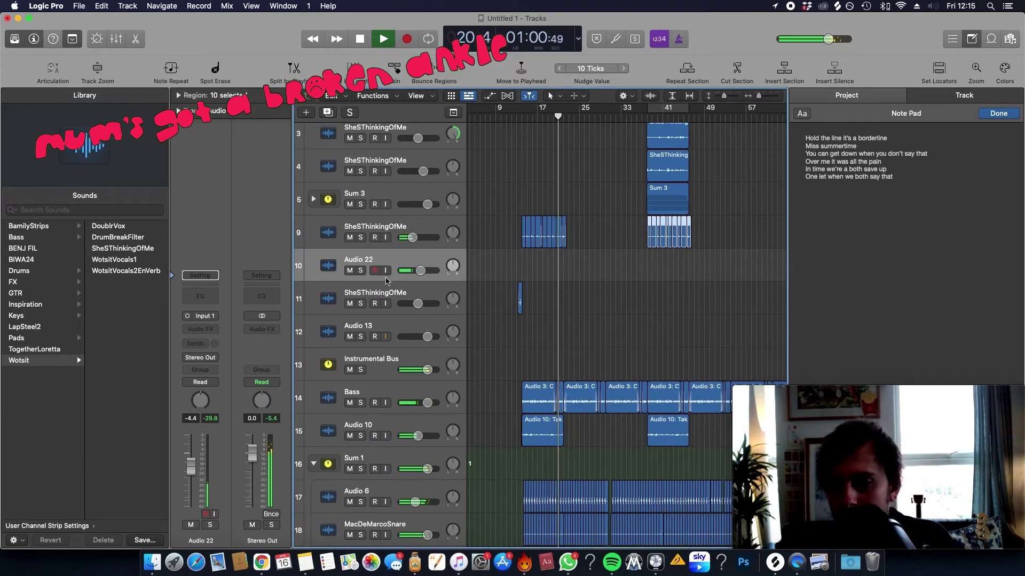
left_click(637, 262, "ctrl+alt")
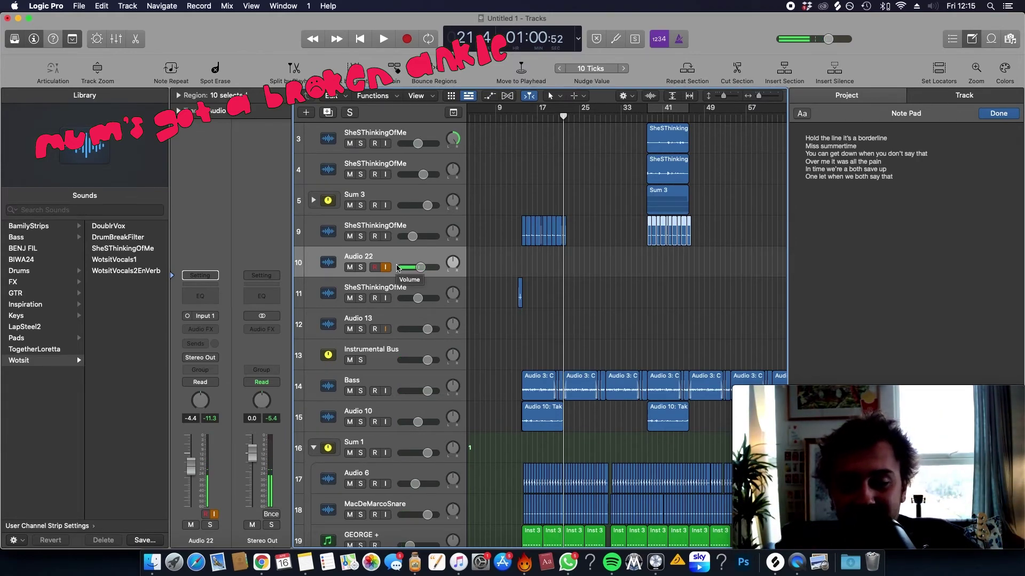
Step: Play back the new vocal placement starting from bar 38
key("space")
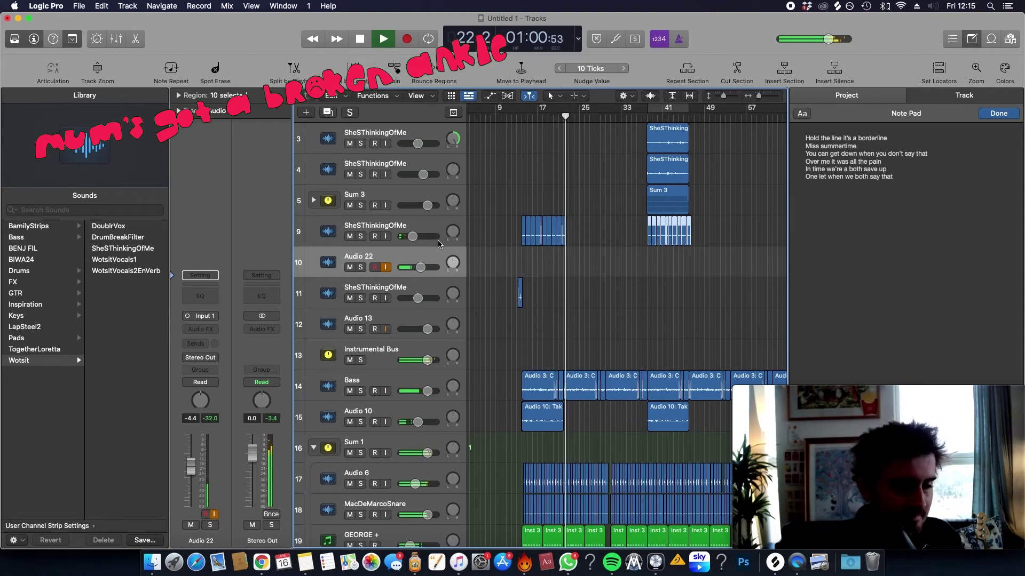
scroll(597, 246, "down", 10)
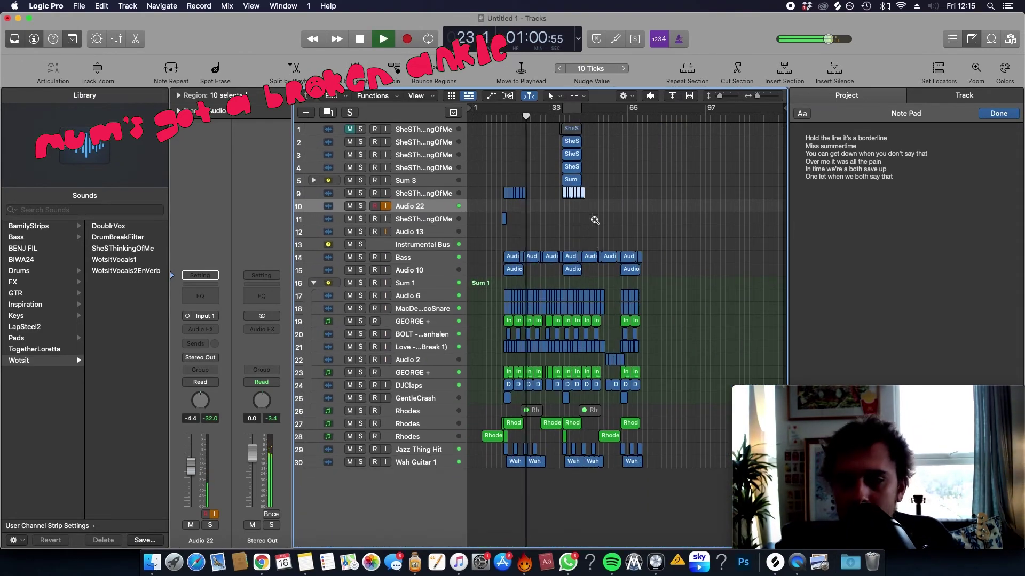
scroll(610, 193, "up", 5)
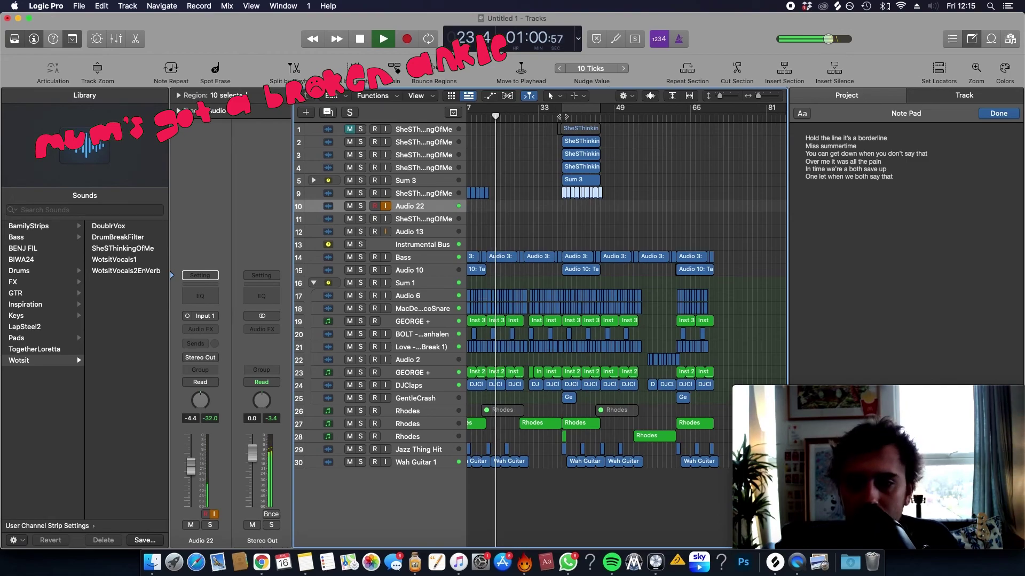
left_click(564, 117)
scroll(564, 118, "left", 2)
scroll(597, 194, "up", 10)
scroll(595, 194, "up", 2)
scroll(571, 192, "up", 3)
left_click_drag(571, 207, 597, 152)
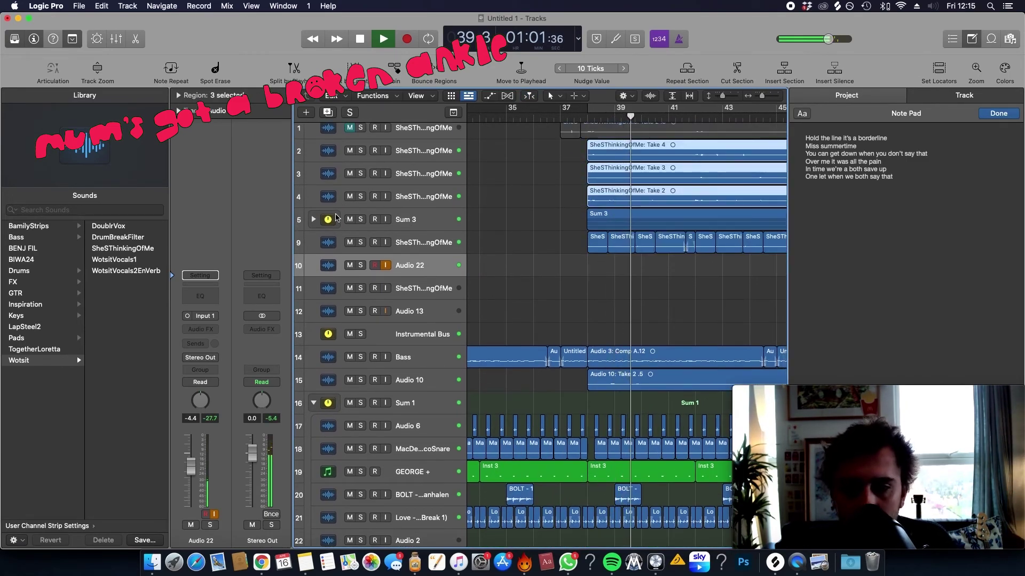
Step: Expand the Sum 3 stack and add fade-ins to its six take regions
left_click(314, 219)
left_click_drag(577, 291, 558, 159)
key("super+Right")
key("t")
key("a")
key("t")
key("t")
left_click(542, 119)
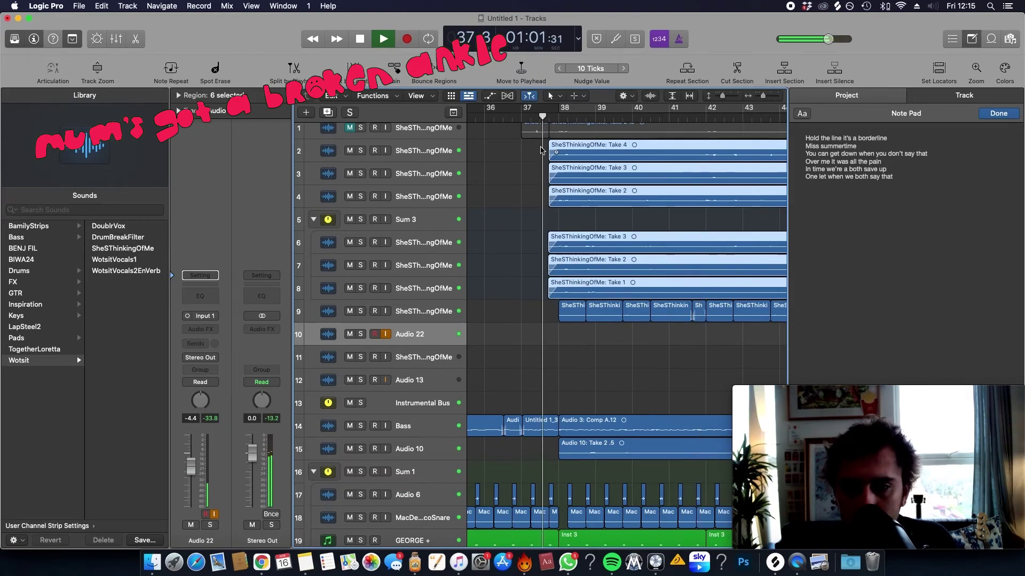
Step: Zoom out to show bars 33–49 and select take track 4
scroll(535, 215, "up", 2)
key("t")
key("t")
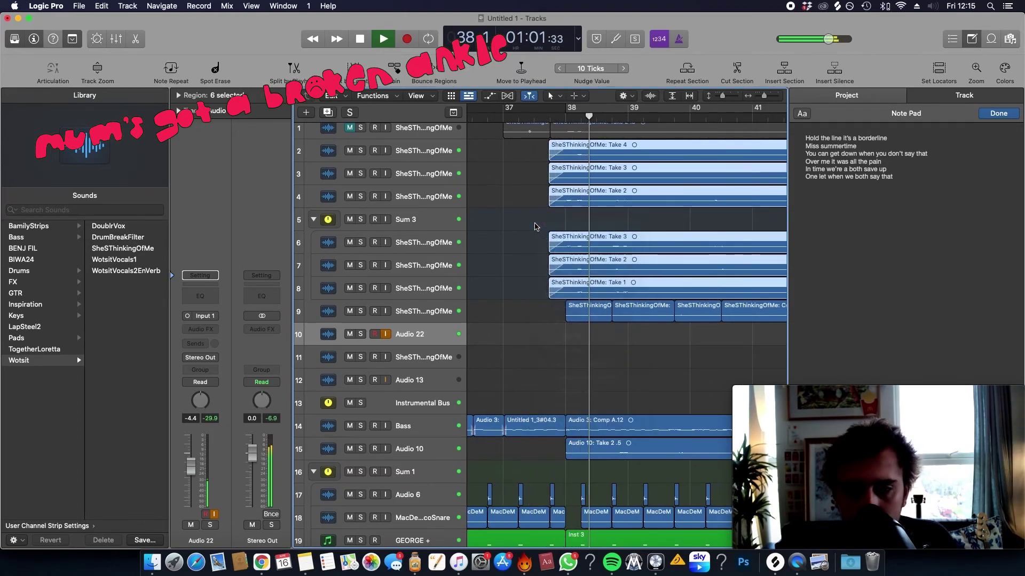
key("super+Left")
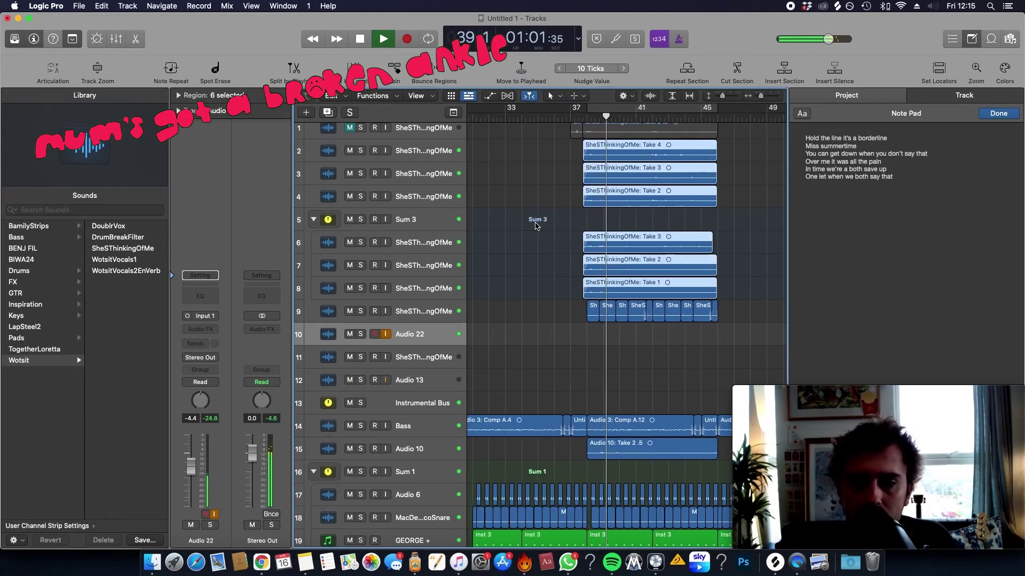
left_click(448, 194)
Step: Group take tracks 2–4 into a new Sum 4 summing stack
left_click(456, 151, "shift")
right_click(455, 151)
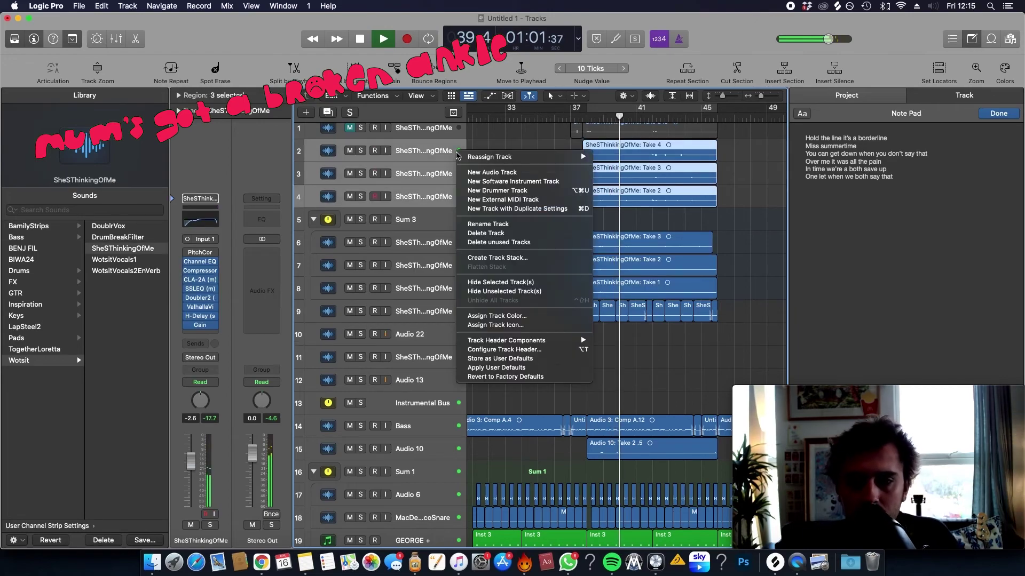
left_click(516, 260)
key("Return")
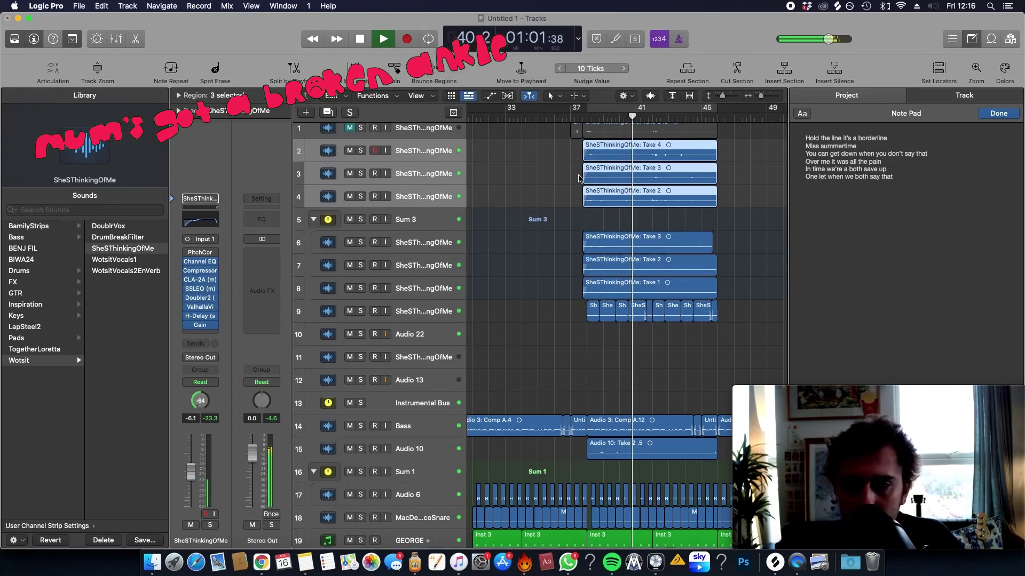
scroll(557, 209, "up", 3)
scroll(557, 208, "up", 2)
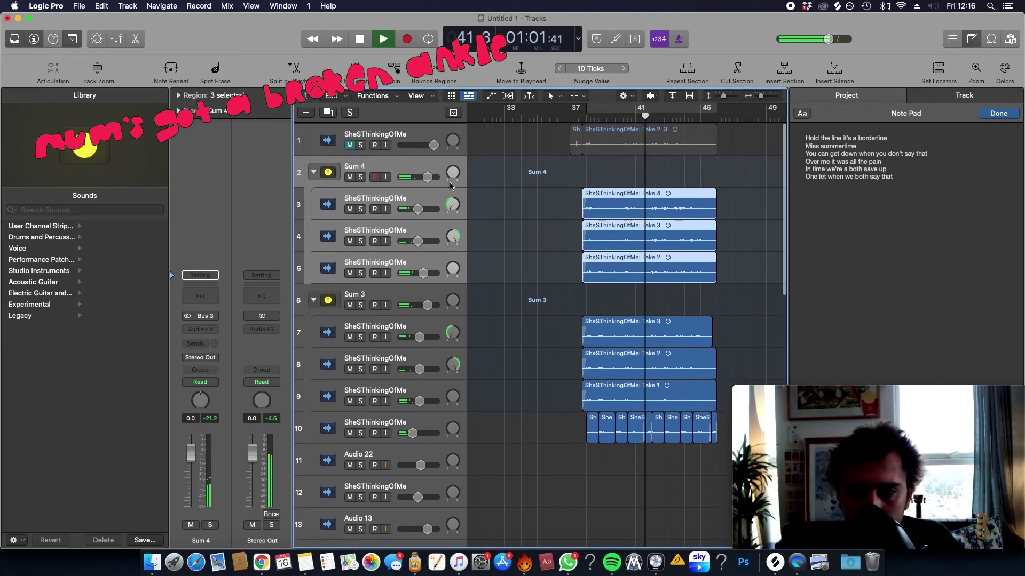
Step: Insert a stereo CLA-2A compressor on Sum 4 with cycle playback enabled
left_click(460, 164)
key("c")
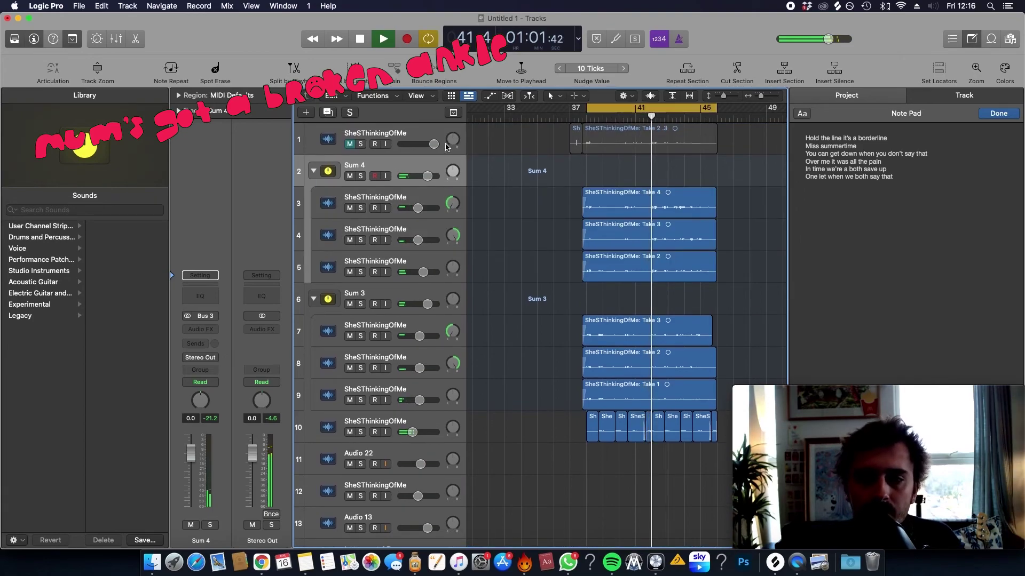
left_click(200, 329)
mouse_move(246, 454)
mouse_move(354, 377)
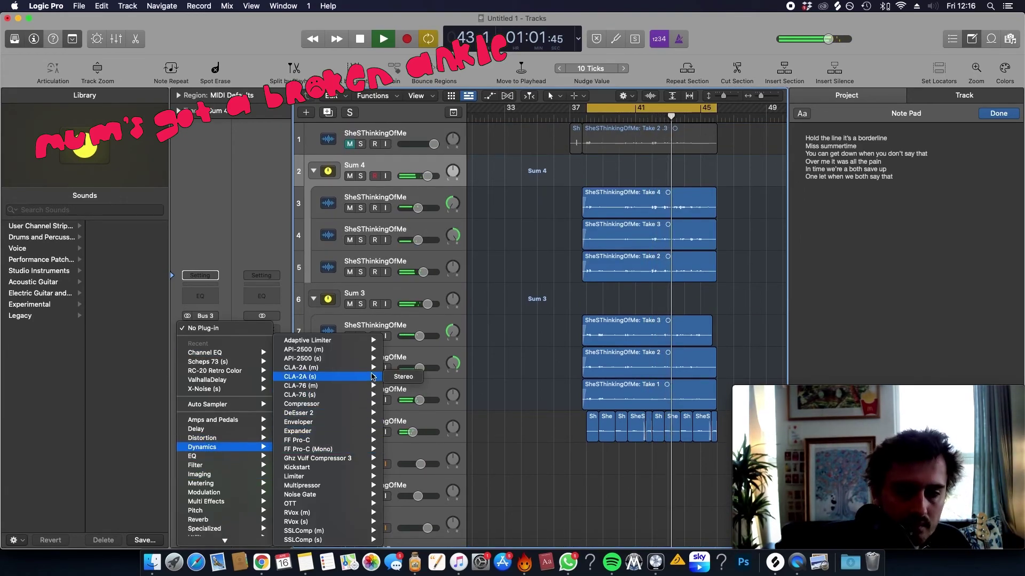
left_click(409, 377)
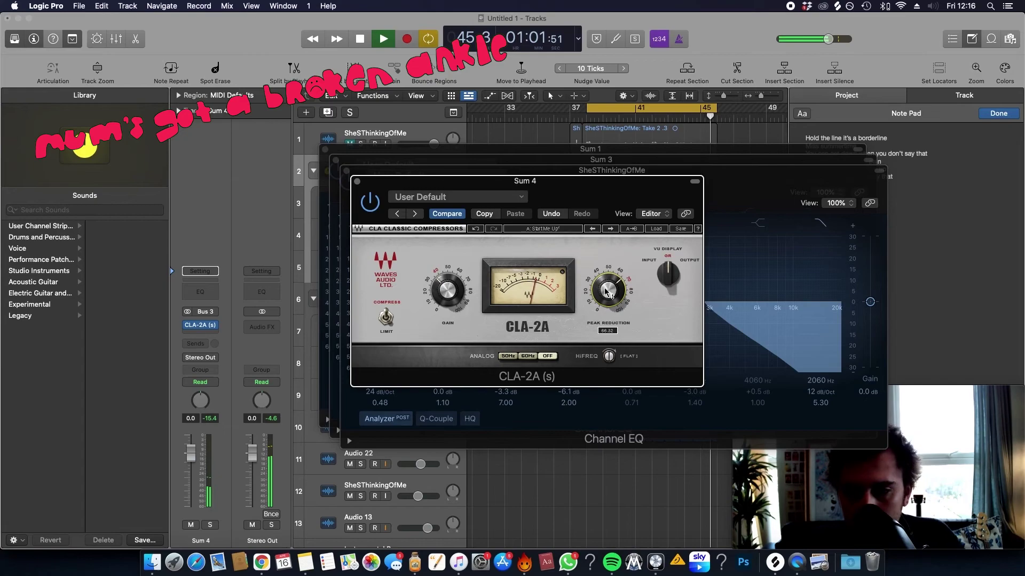
key("v")
scroll(659, 287, "up", 3)
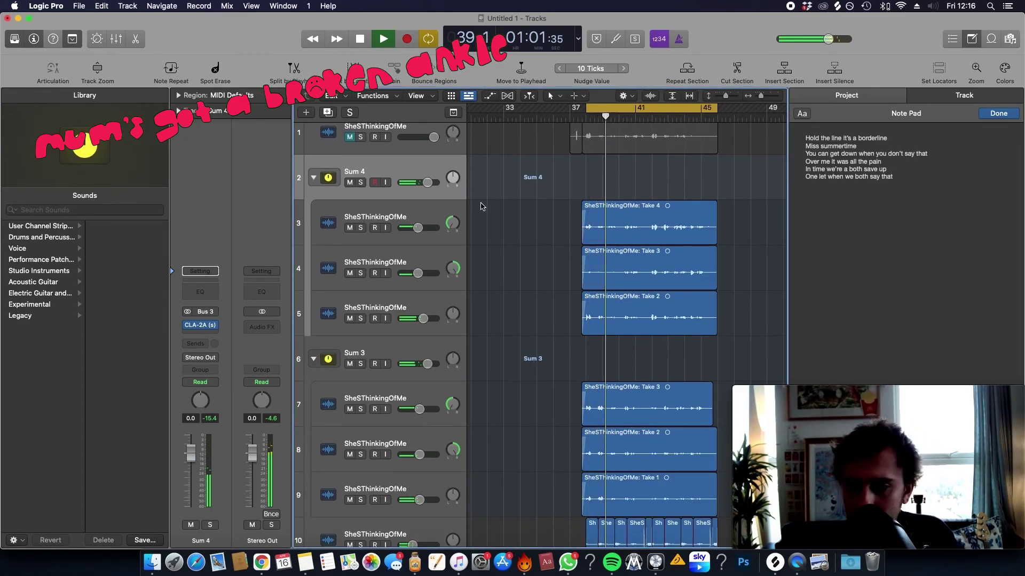
Step: Set the Sum 4 volume to about -0.6 dB and turn off cycle playback
left_click_drag(405, 184, 421, 184)
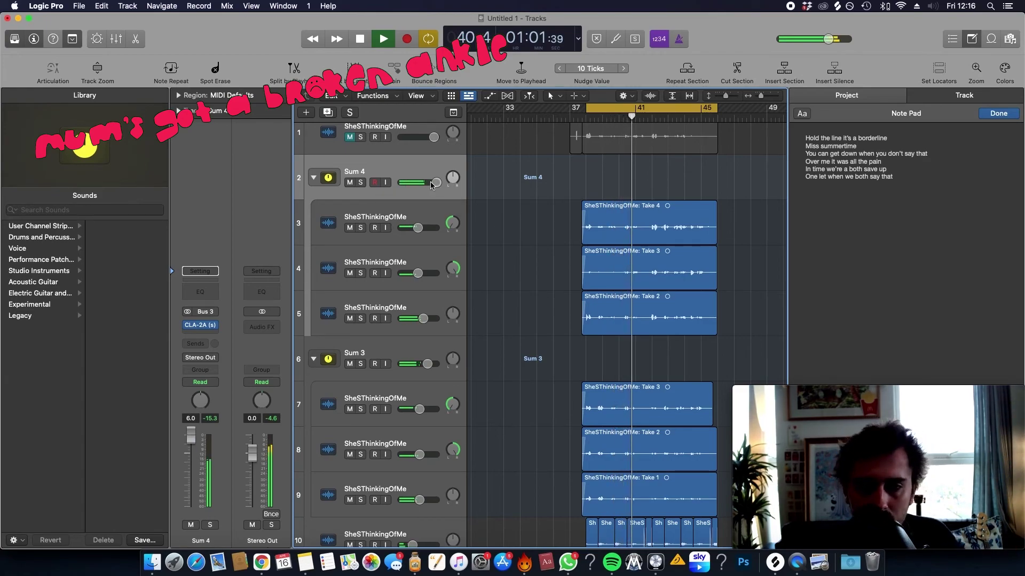
left_click_drag(432, 184, 427, 182)
left_click(187, 326)
scroll(628, 264, "down", 2)
key("c")
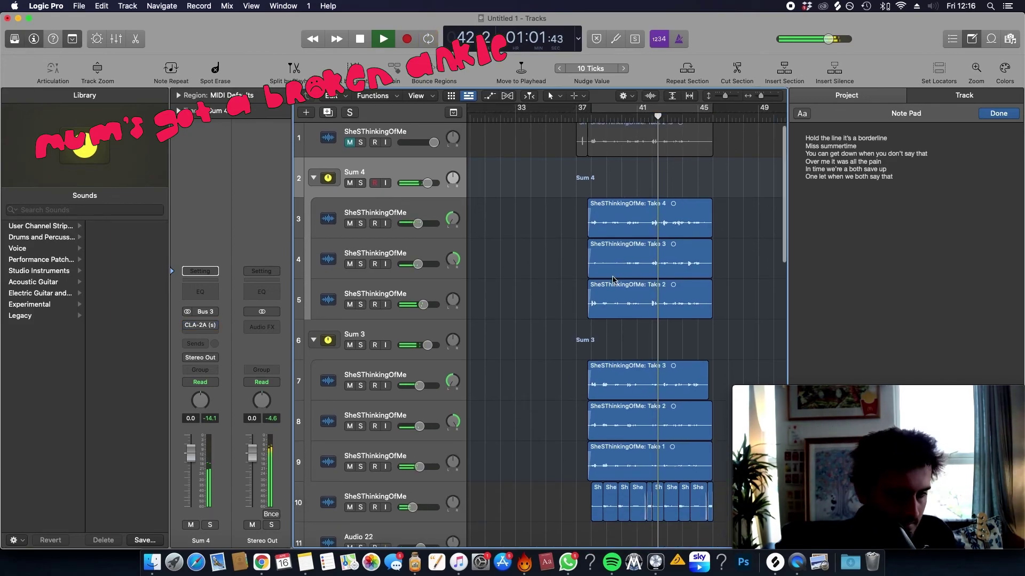
Step: Copy track 10's comped vocal regions to bar 66
scroll(613, 279, "down", 3)
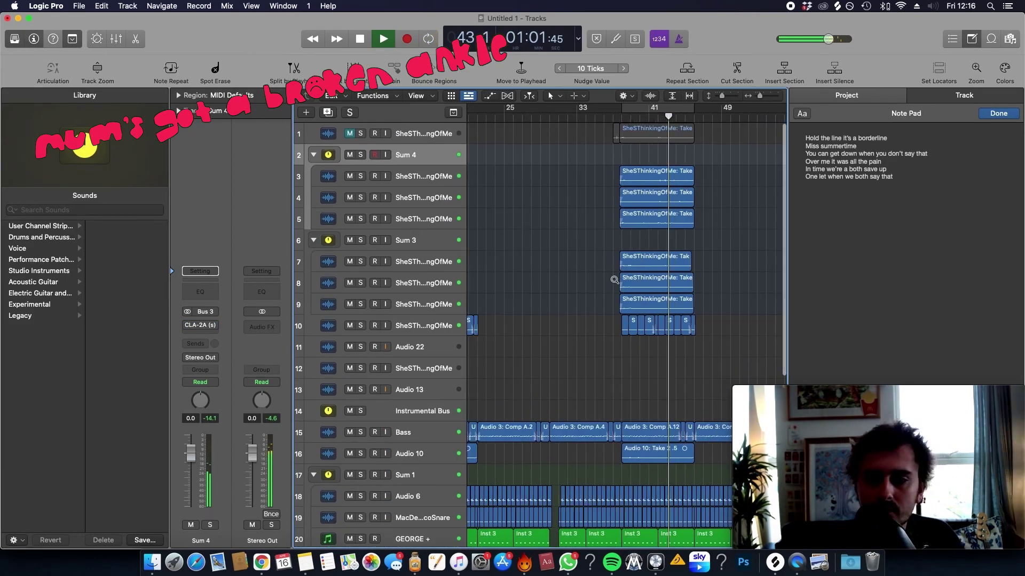
scroll(614, 280, "down", 5)
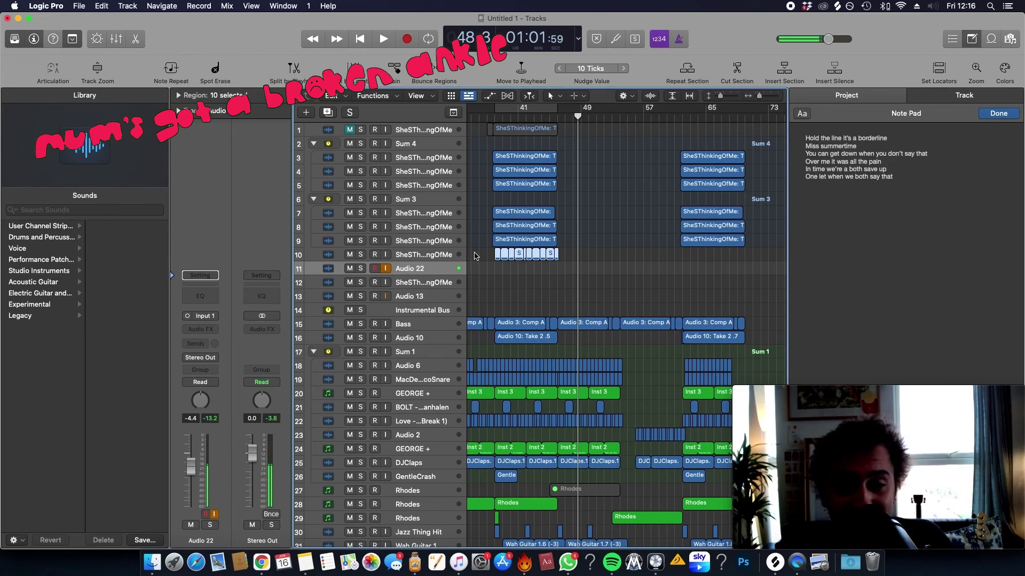
left_click_drag(531, 255, 718, 258)
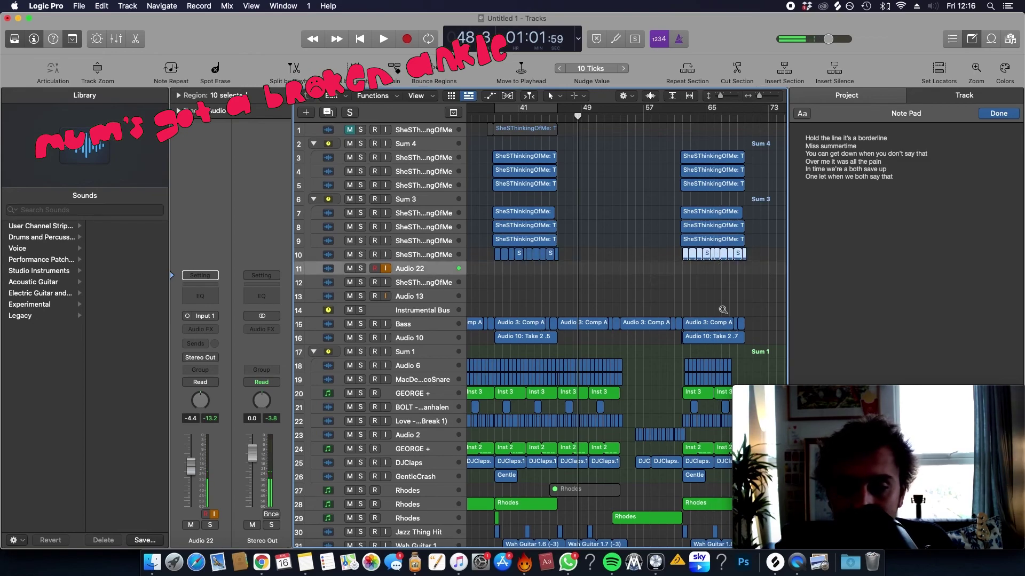
scroll(723, 310, "left", 5)
scroll(594, 221, "down", 5)
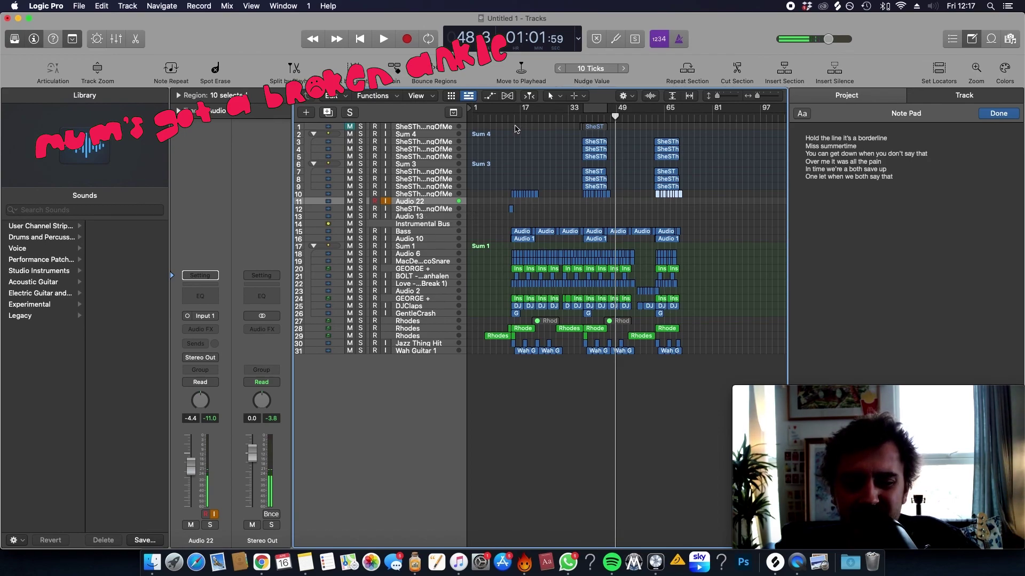
scroll(515, 128, "right", 2)
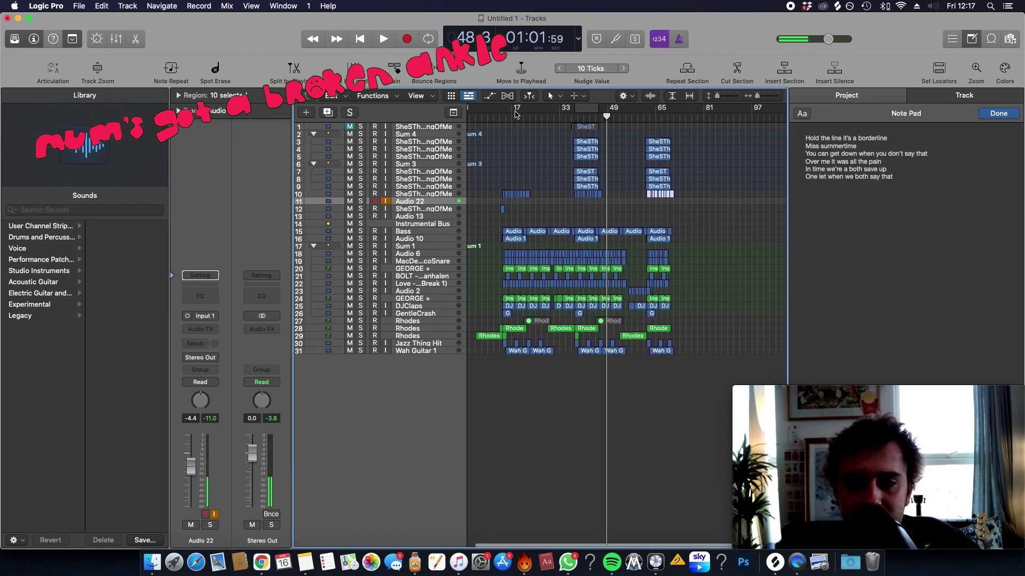